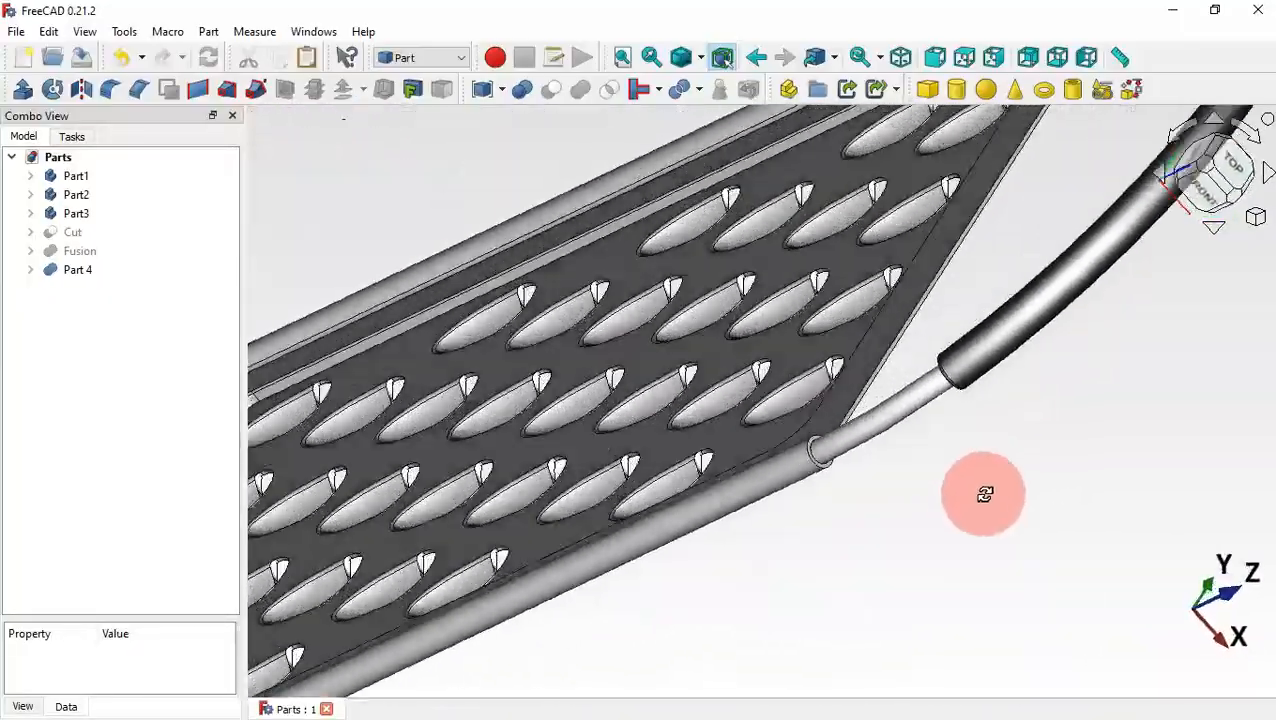
Switch to the other FreeCAD window and create a new empty document
scroll(729, 430, down, 8)
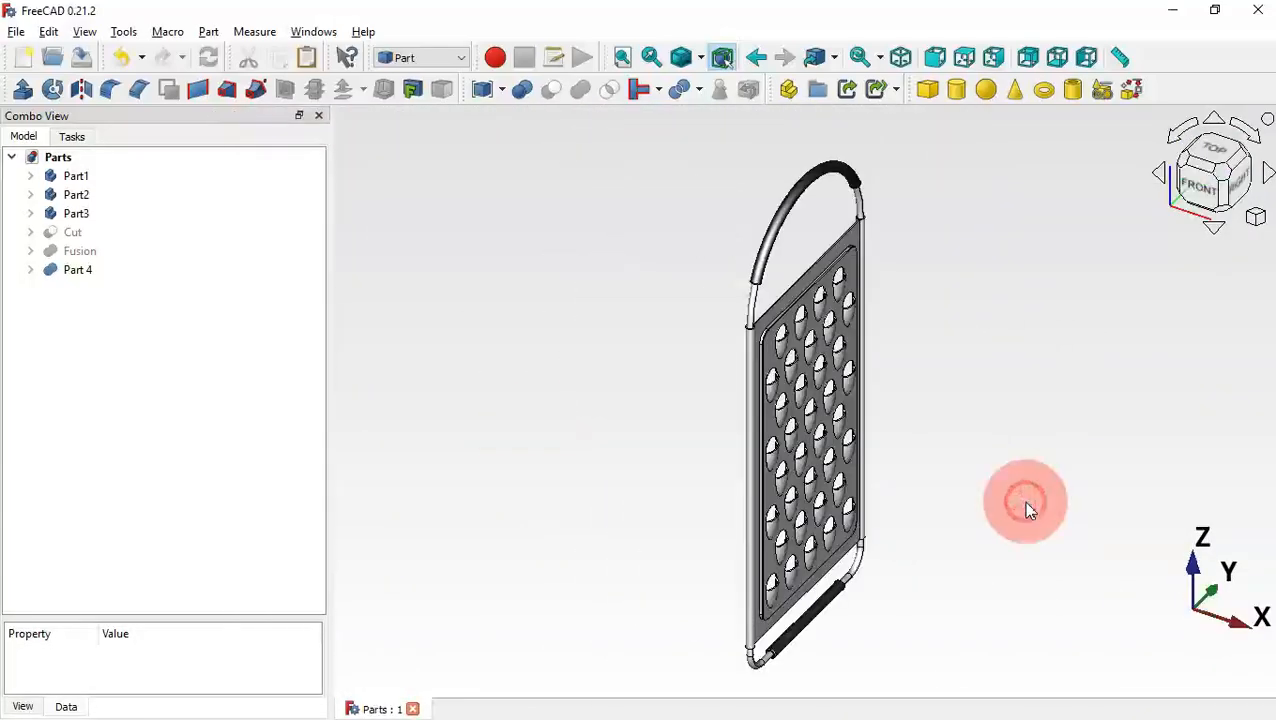
key(alt+Tab)
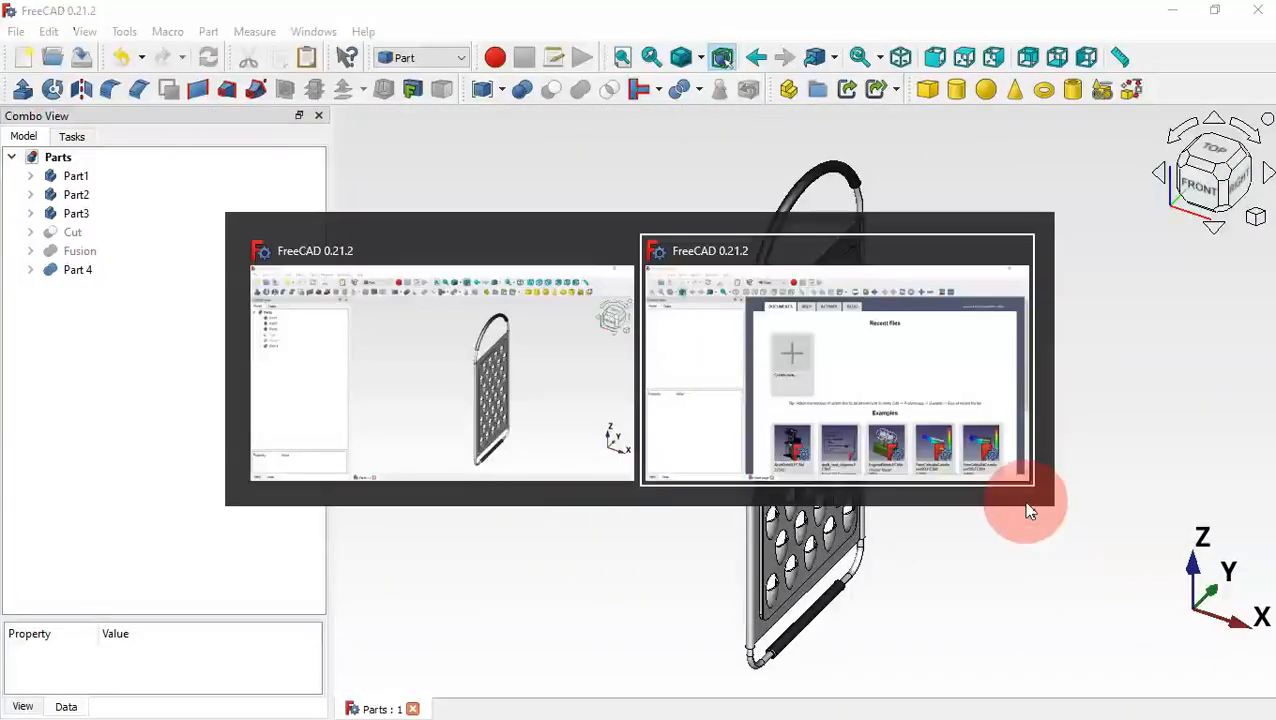
click(511, 305)
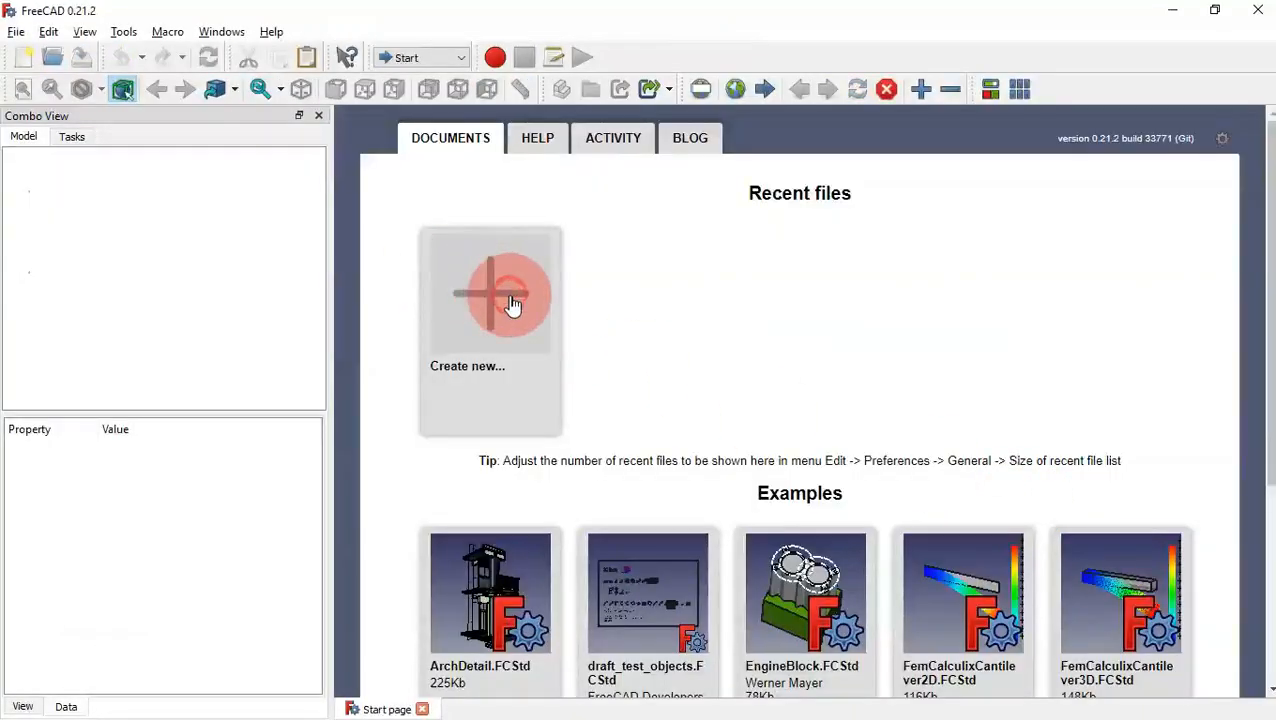
Save the new document as Parts.FCStd in the Files folder, replacing the existing file of that name
click(82, 56)
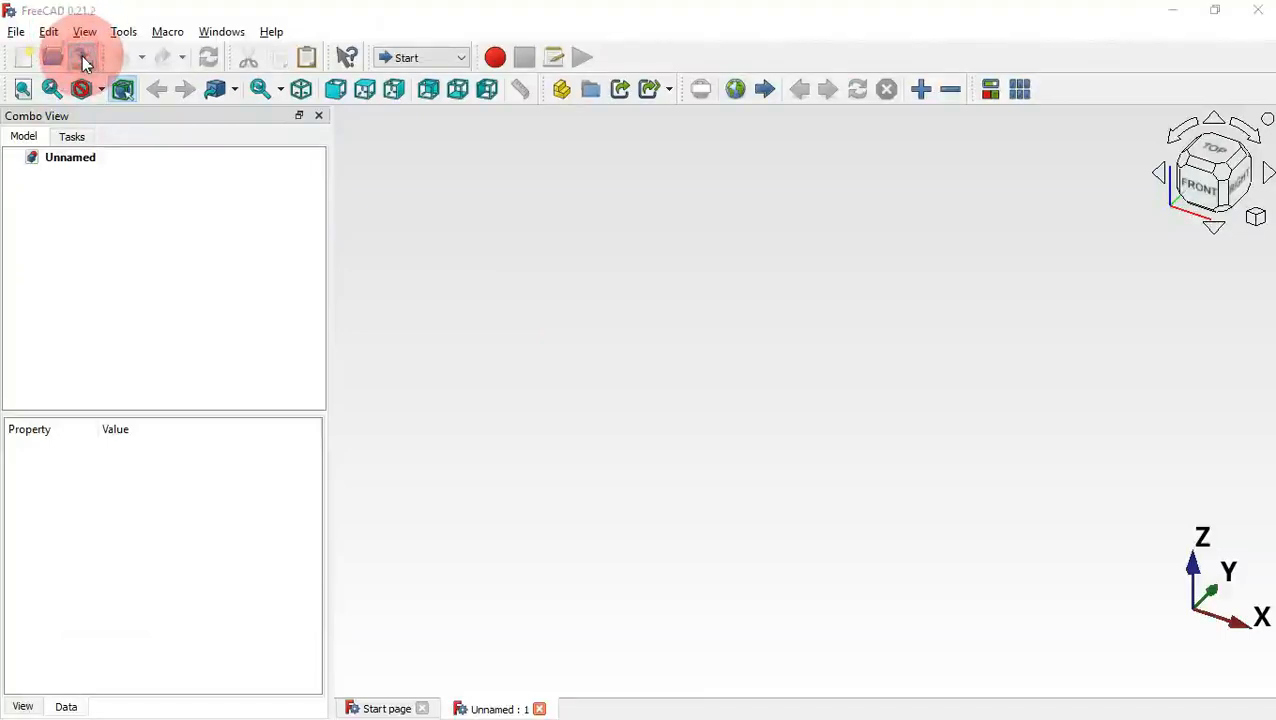
click(487, 182)
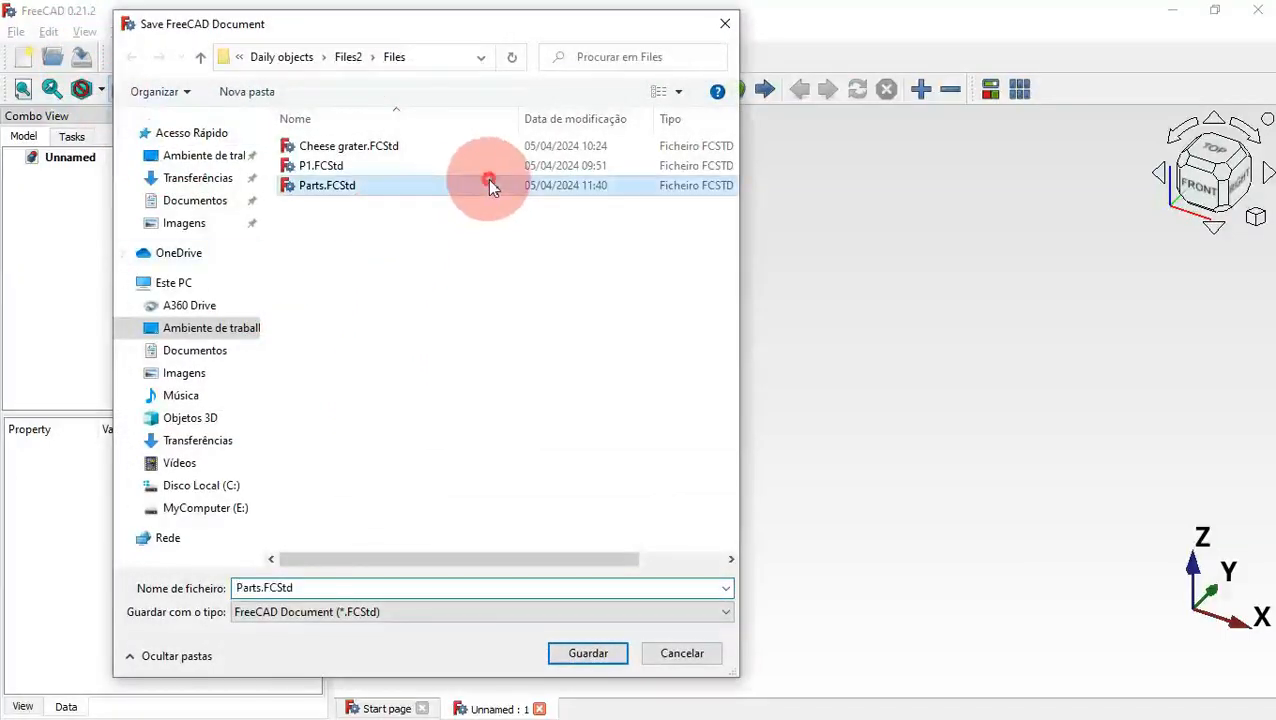
key(Return)
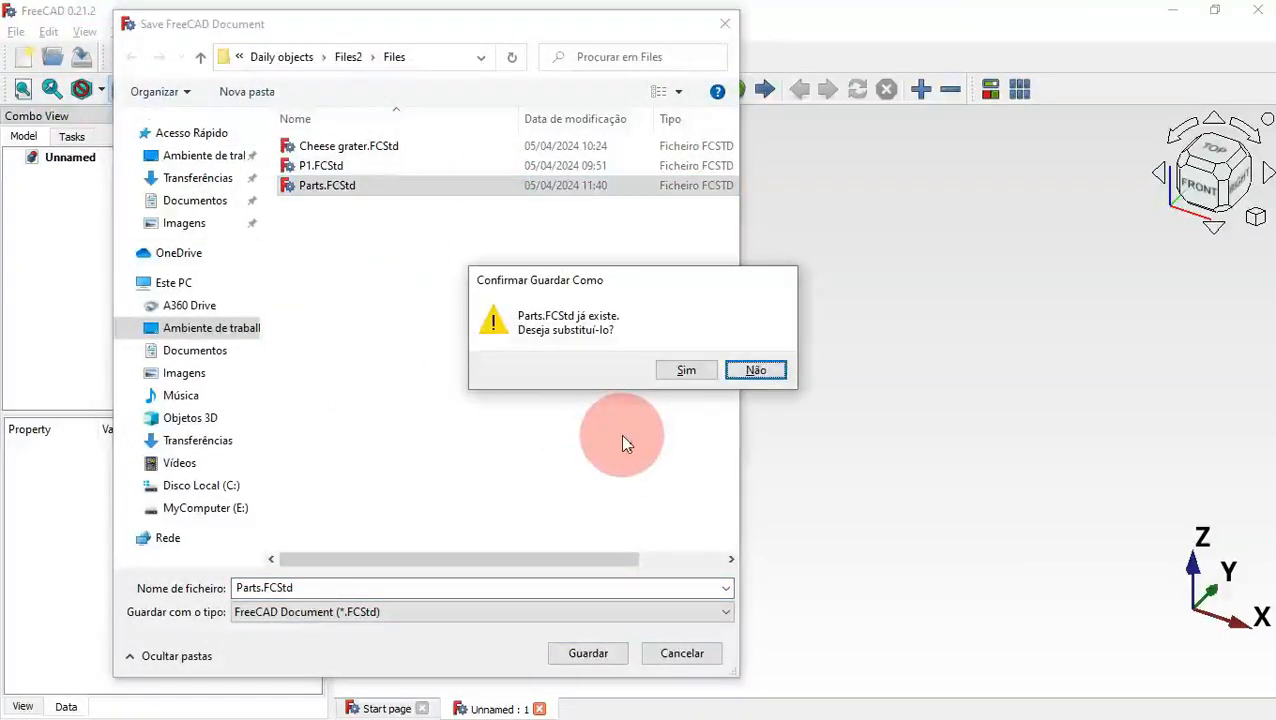
key(Left)
key(Return)
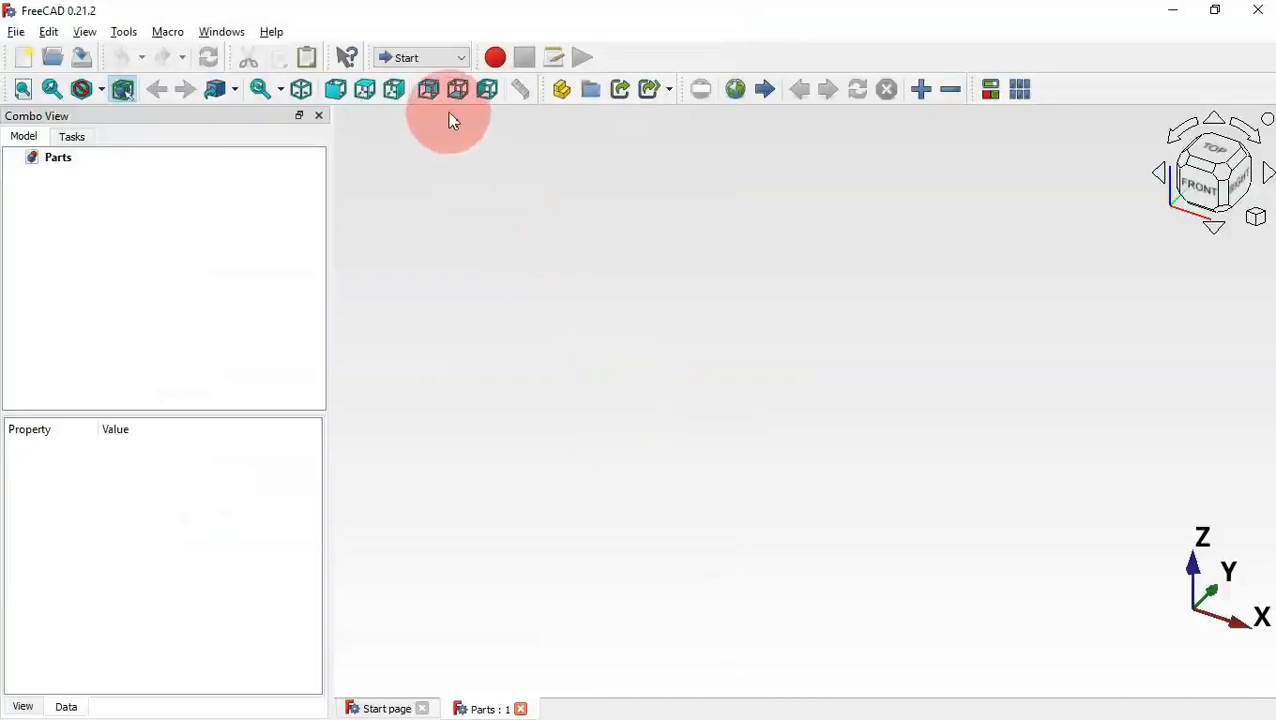
Switch to the Part Design workbench and create a new body in the document
click(432, 60)
click(427, 165)
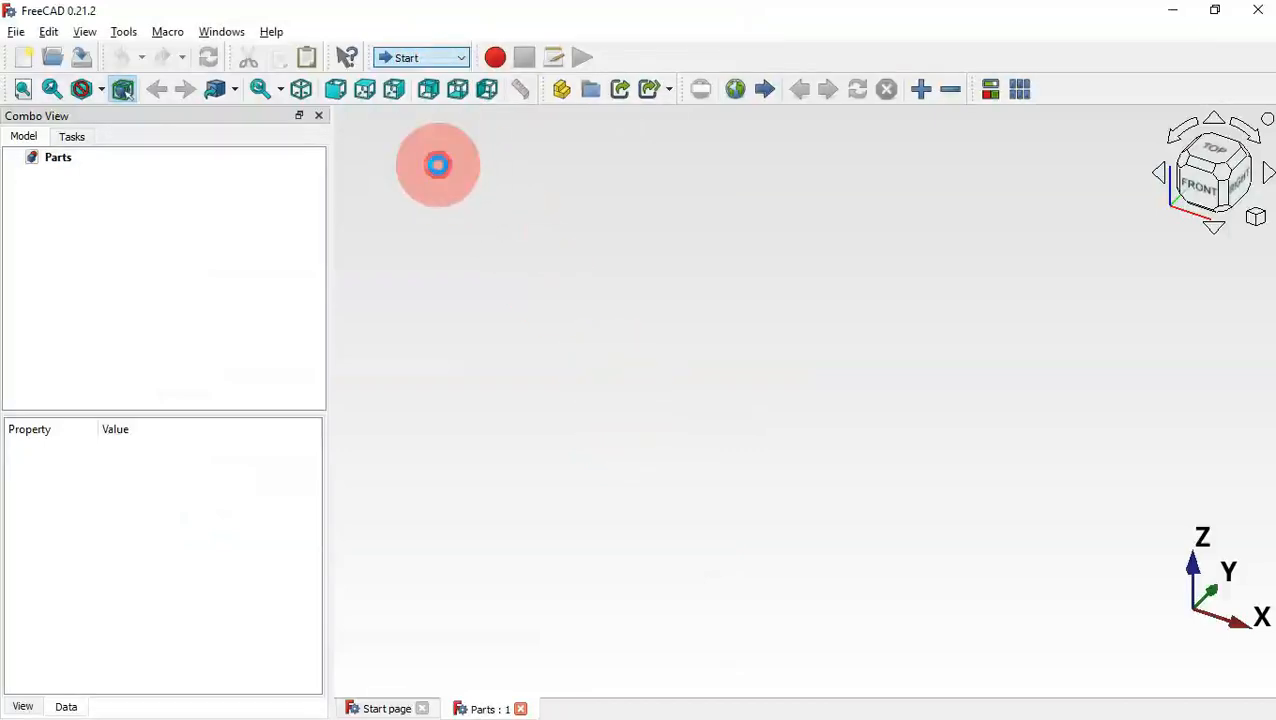
click(163, 91)
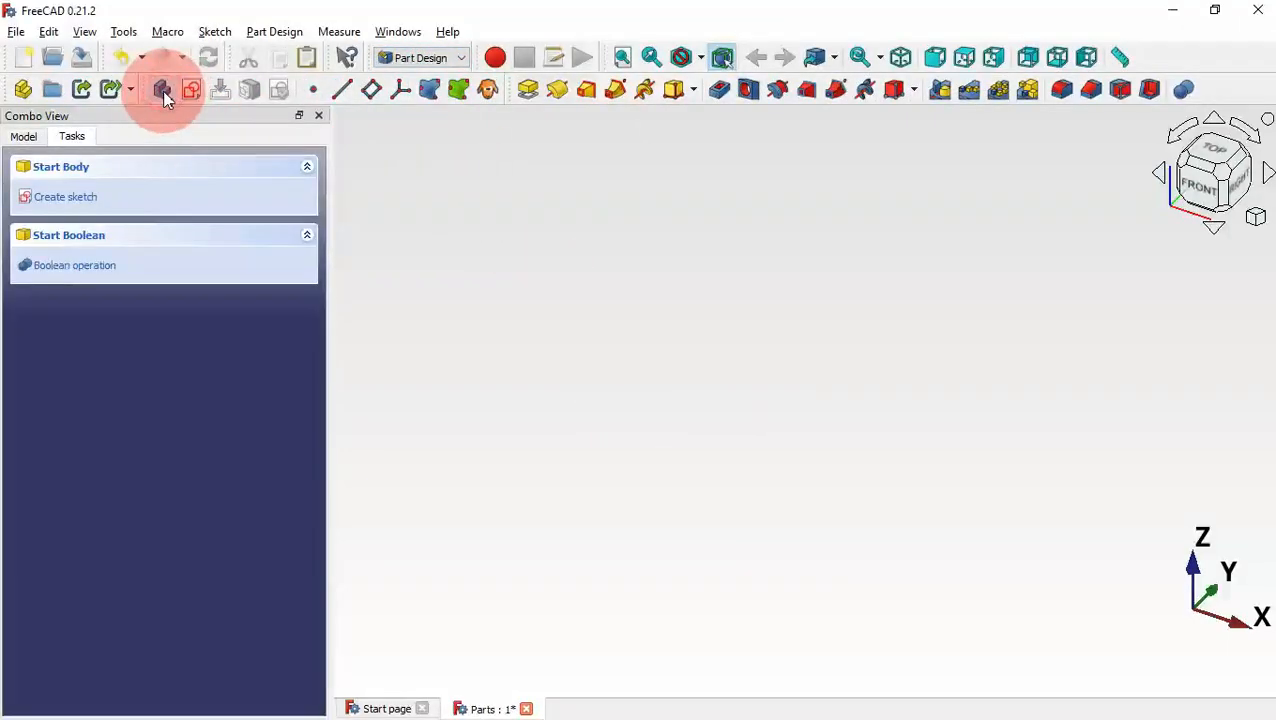
Rename the new body as Part1
click(24, 137)
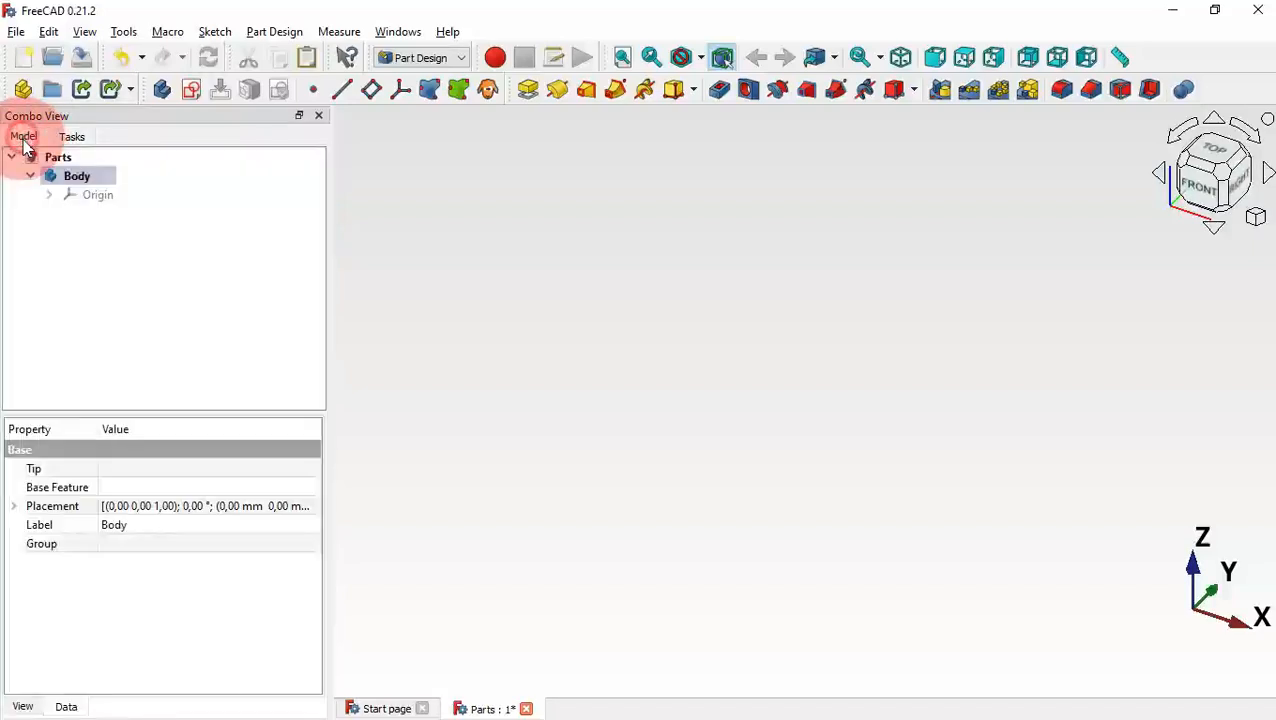
click(78, 177)
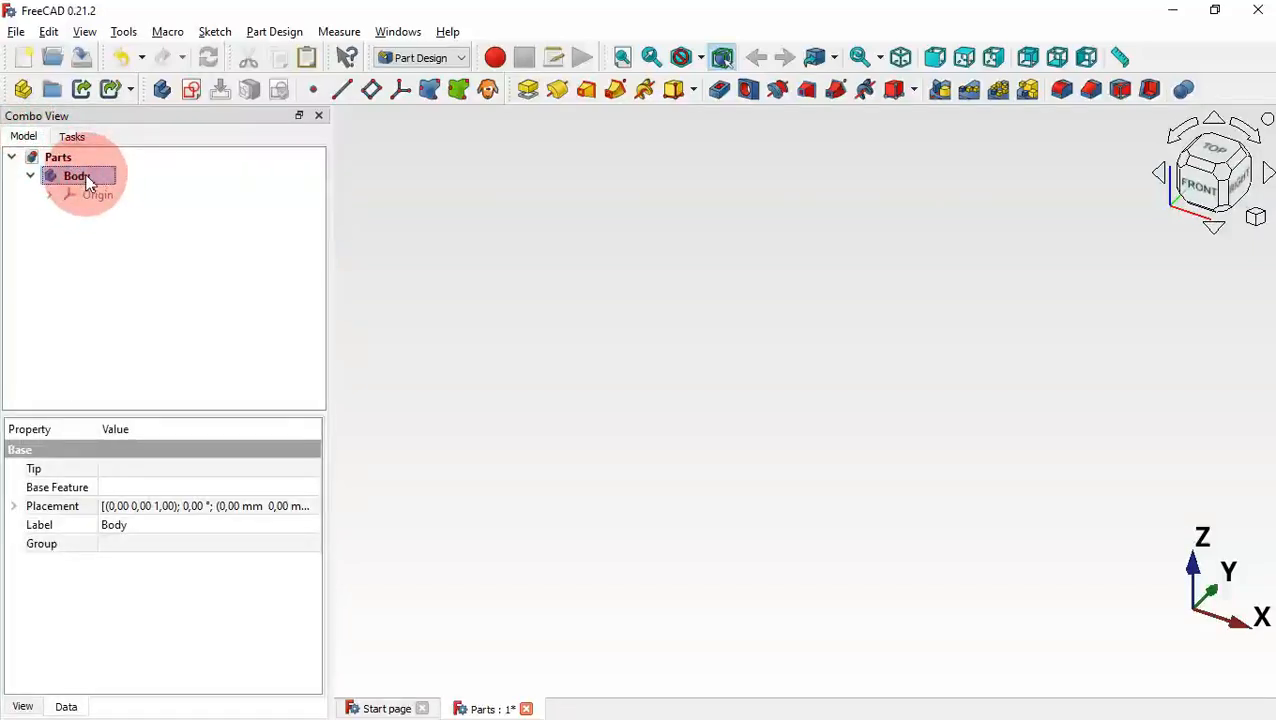
right_click(87, 181)
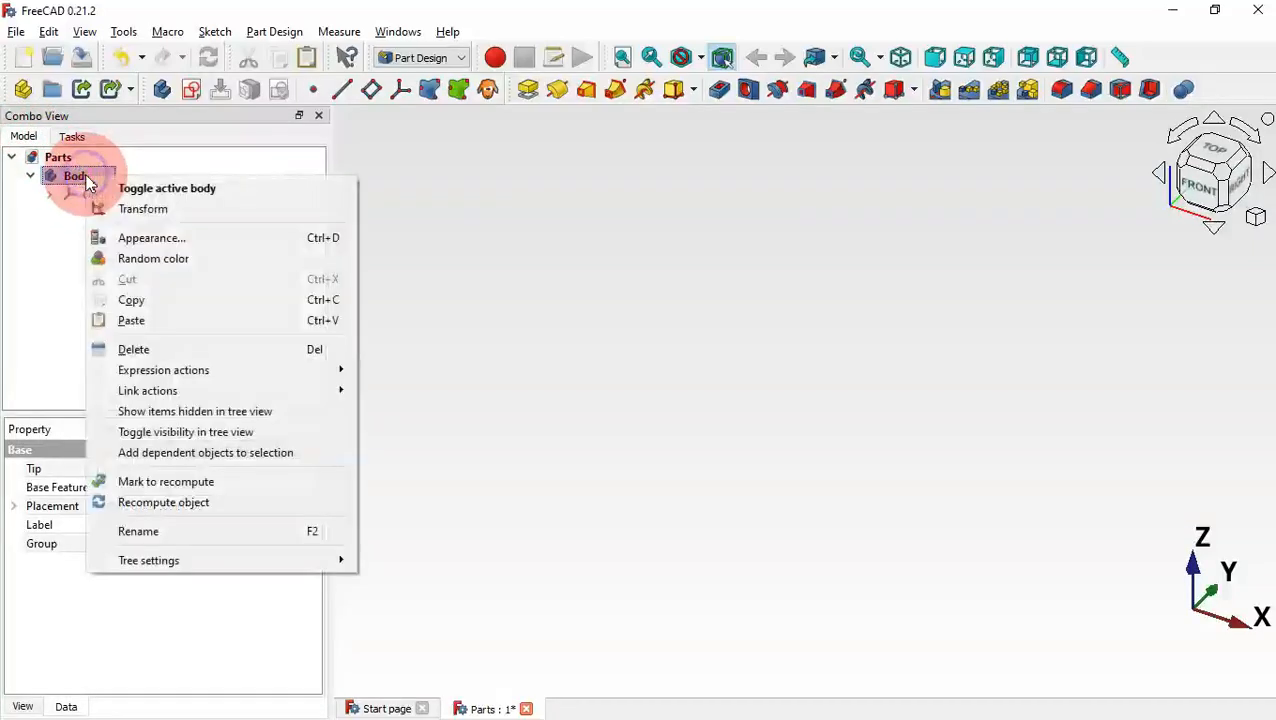
click(263, 531)
text(Part1)
key(Return)
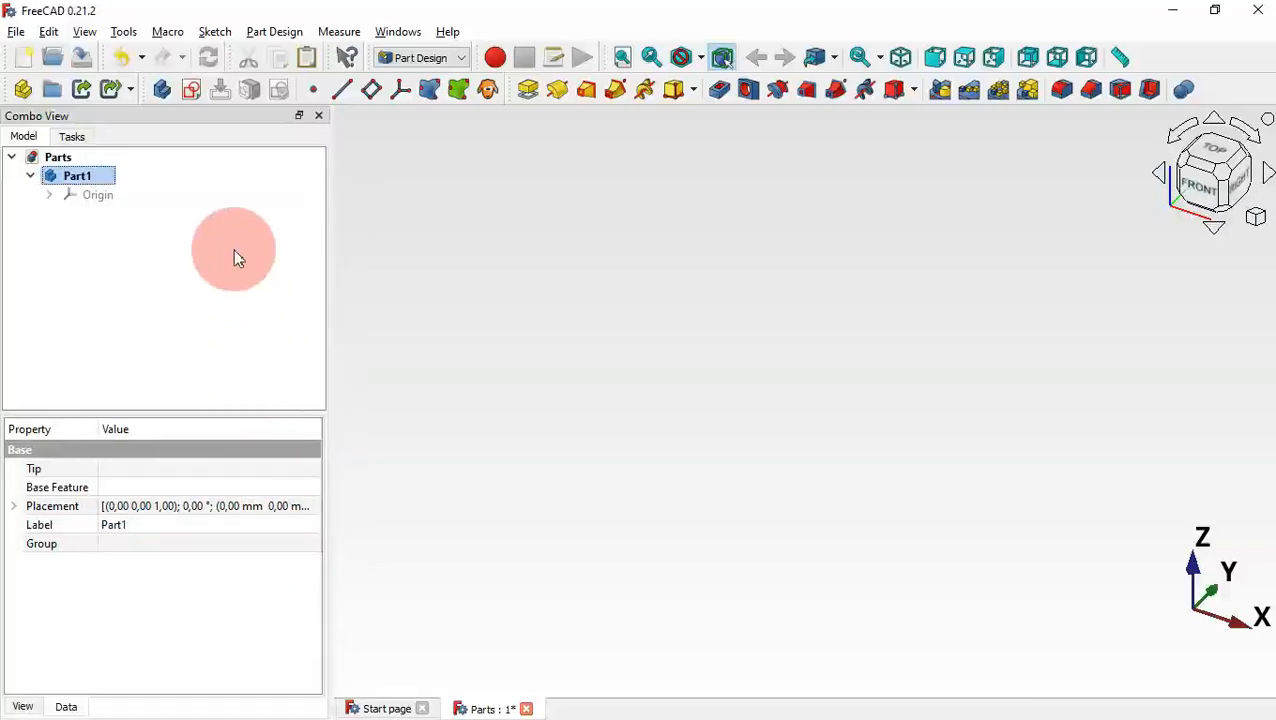
Start a sketch on the YZ plane and draw an upright rounded rectangle, mostly below the horizontal axis, with corner radii of about 21 mm
click(194, 91)
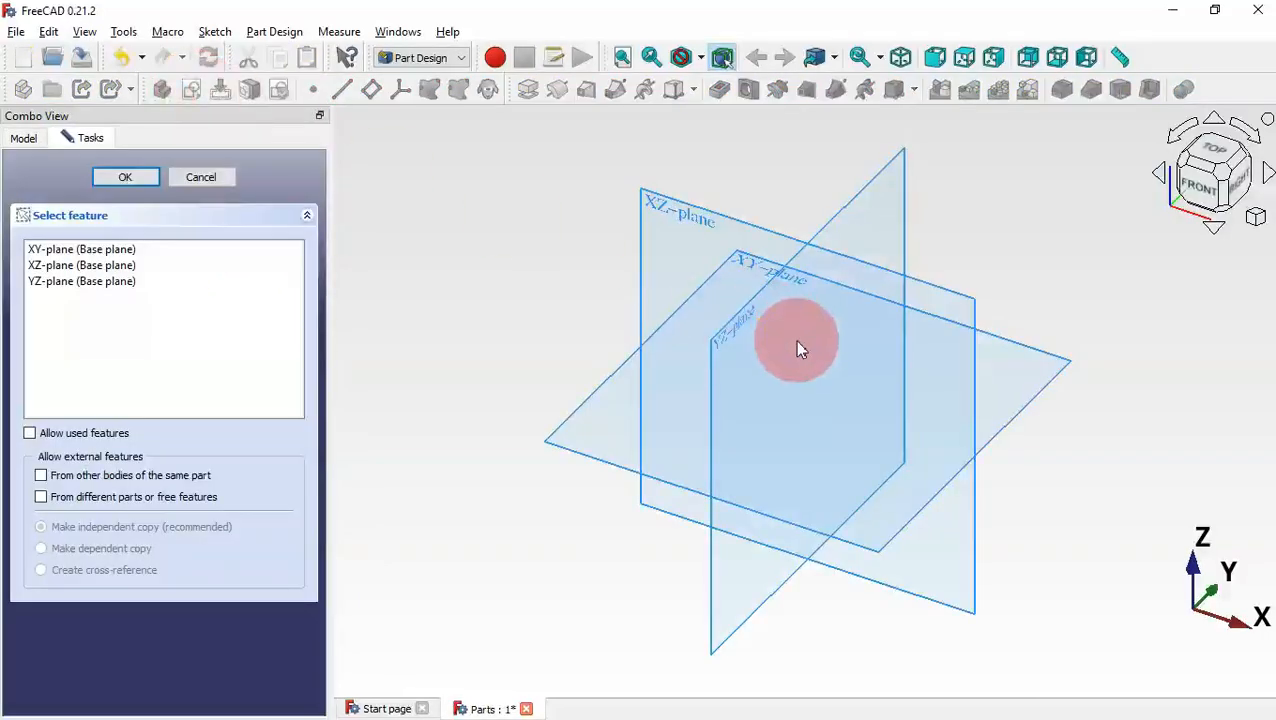
click(741, 336)
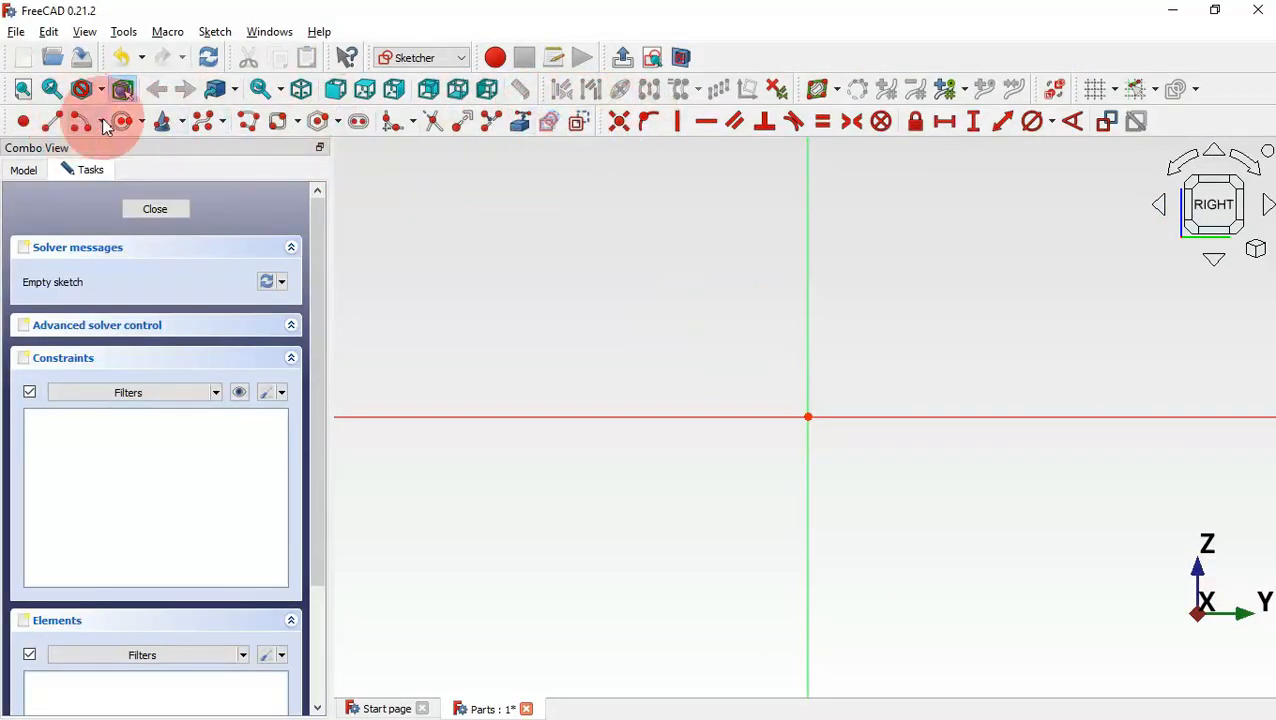
click(299, 120)
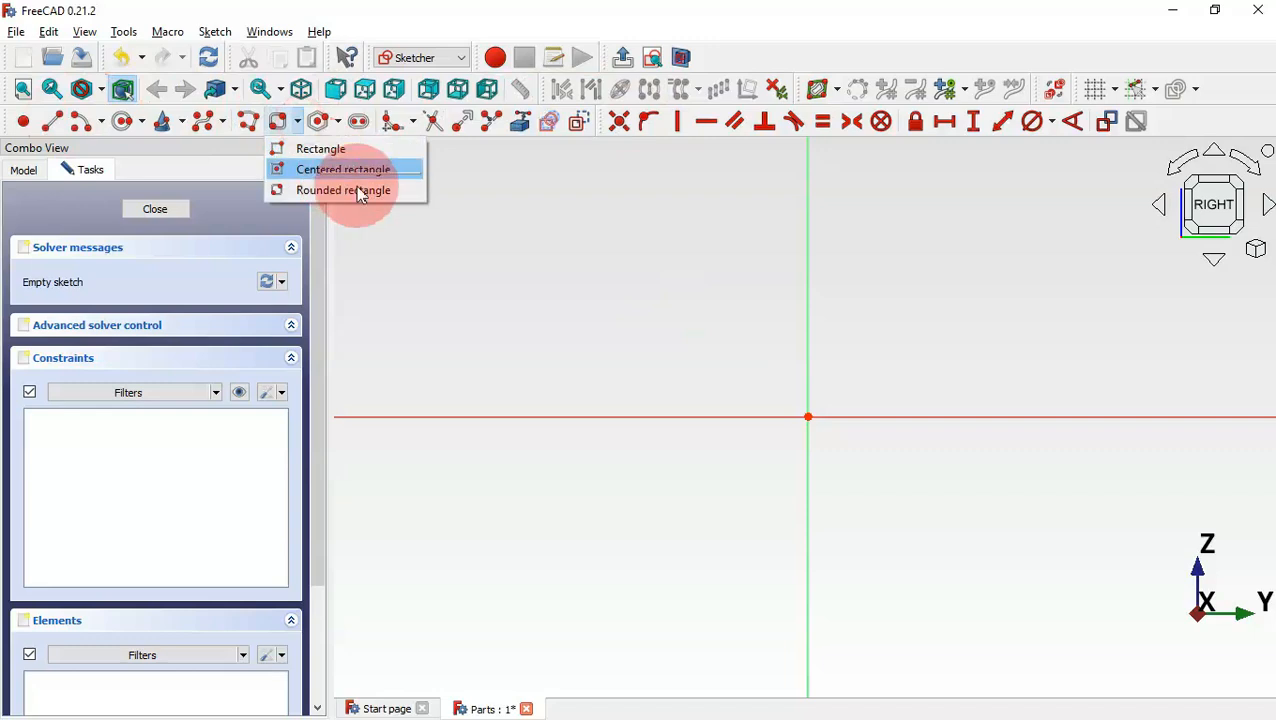
click(366, 190)
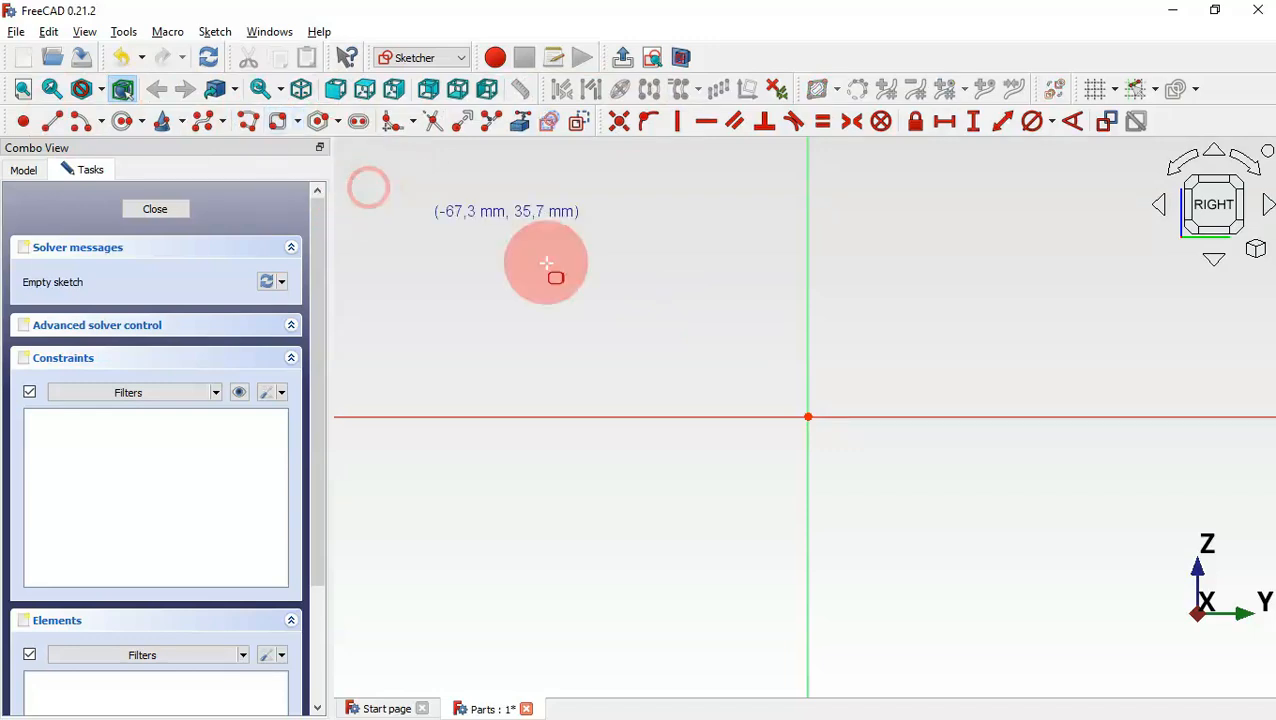
scroll(554, 260, down, 3)
click(588, 322)
click(818, 653)
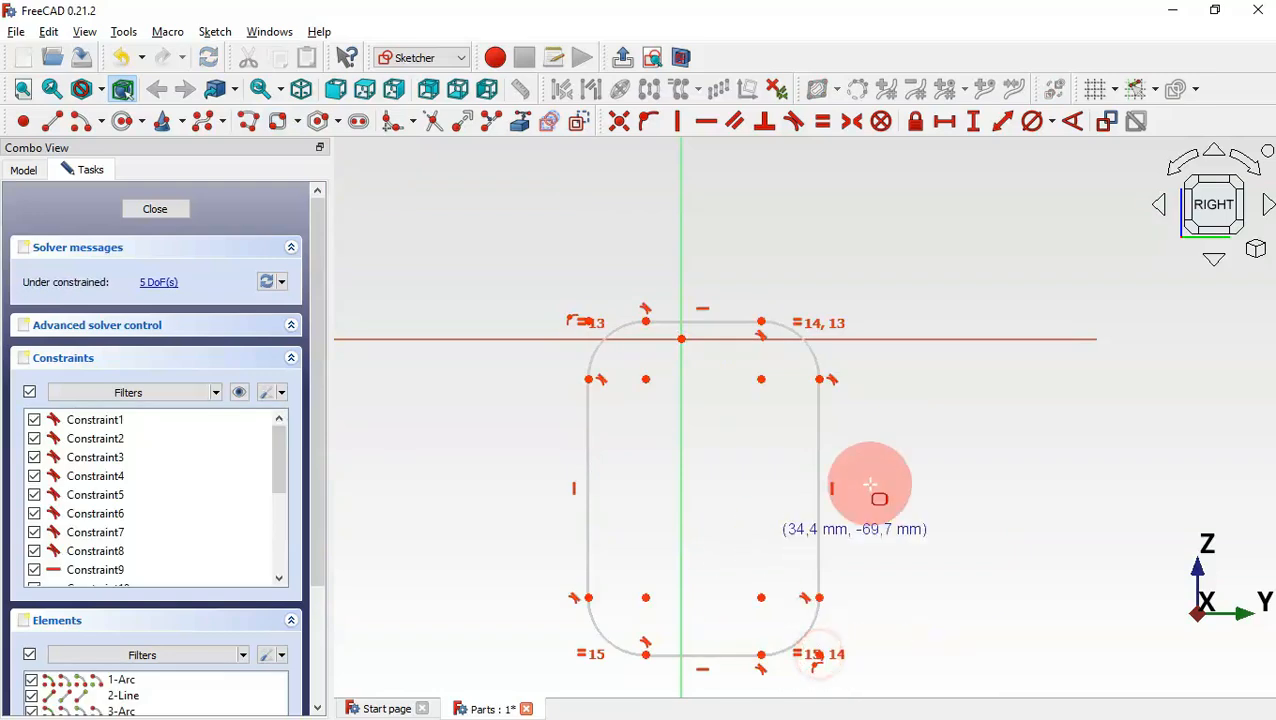
right_click(890, 362)
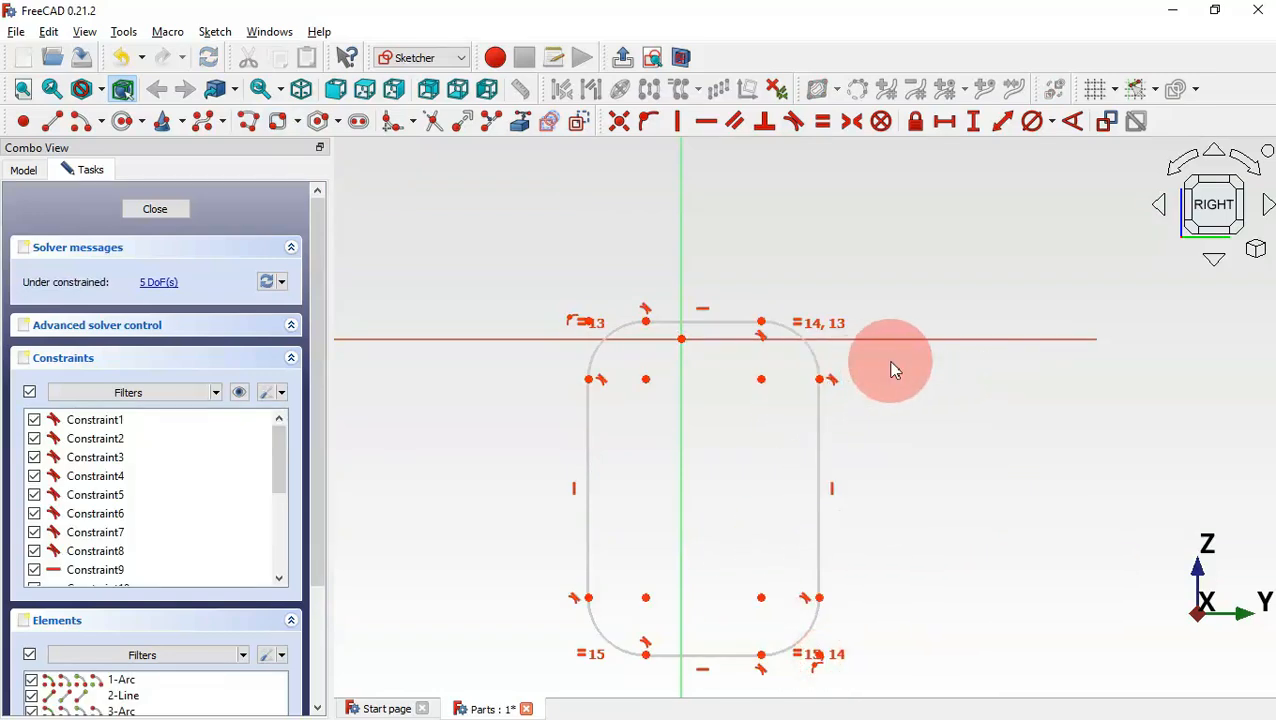
Replace the rectangle's top edge and two upper corners with an arc centred on the origin that joins the two vertical lines
drag(847, 353, 533, 286)
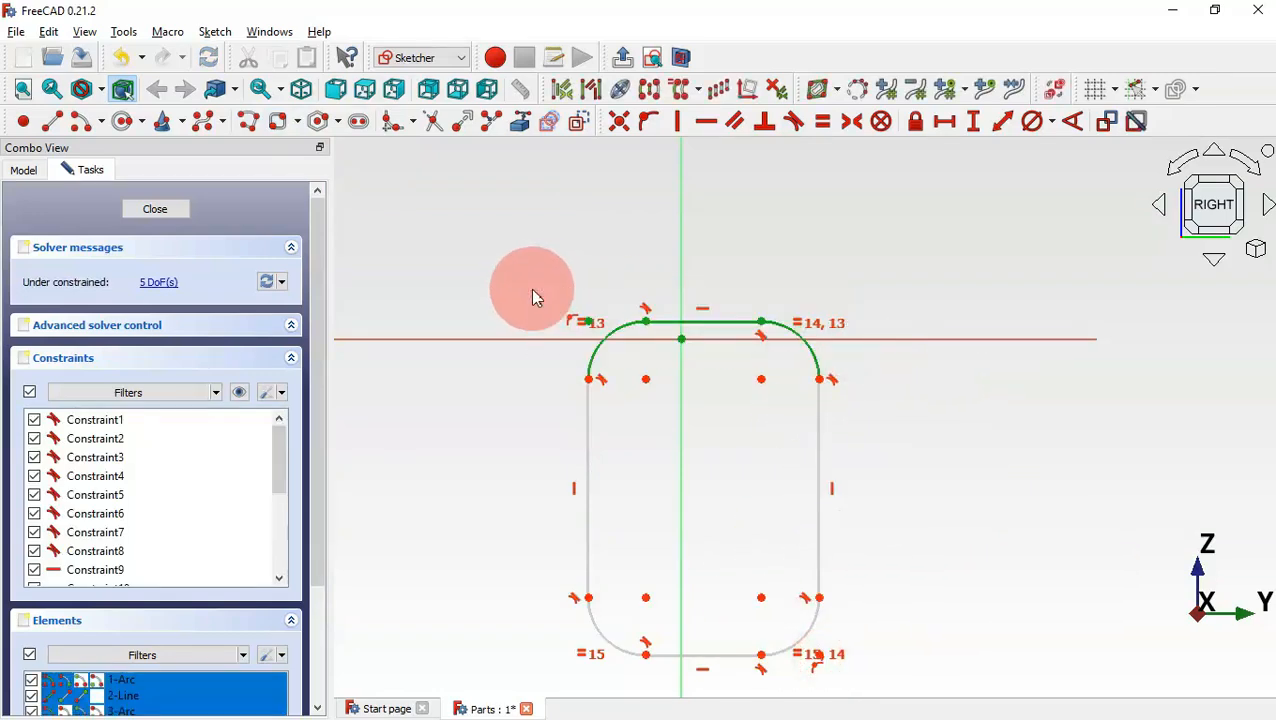
key(Delete)
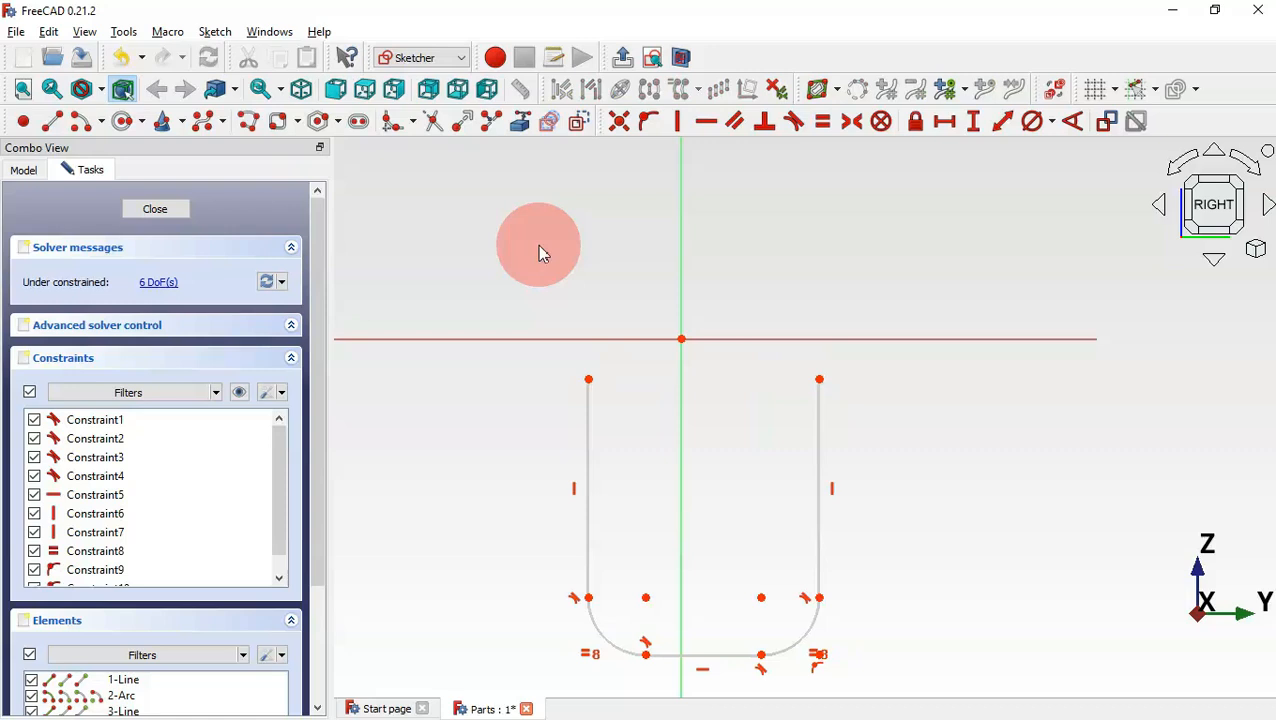
click(82, 121)
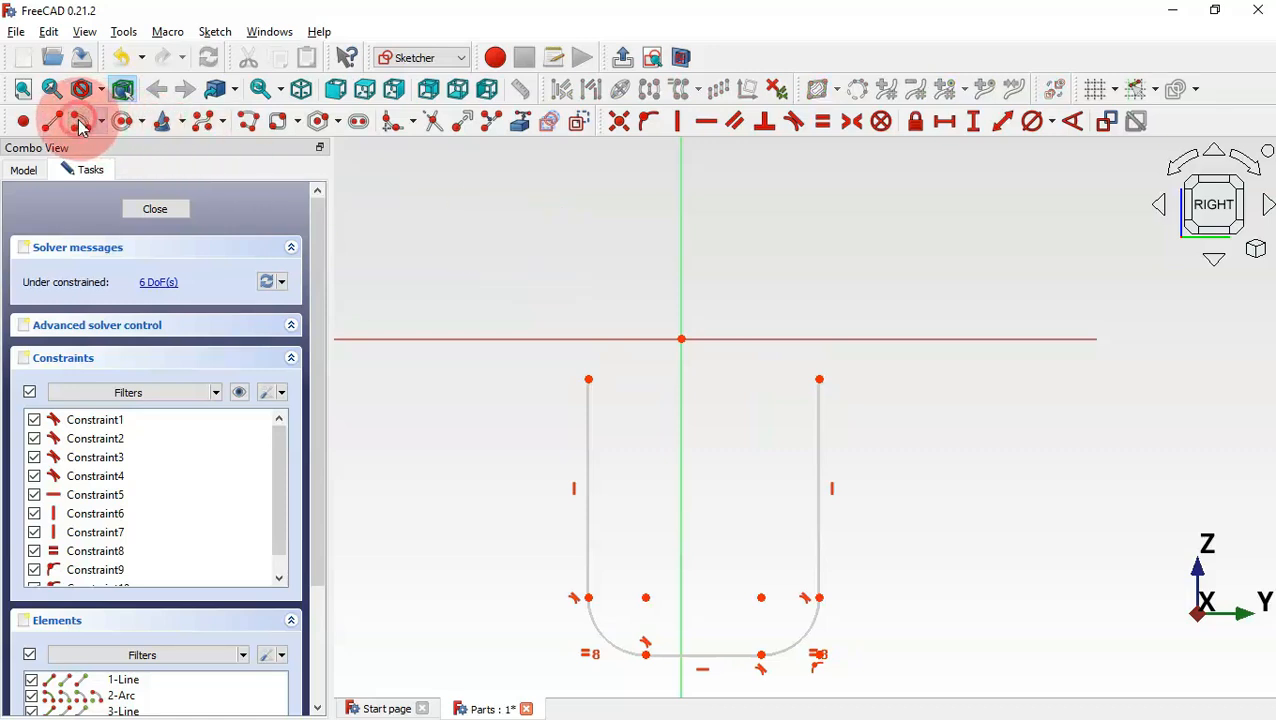
click(681, 339)
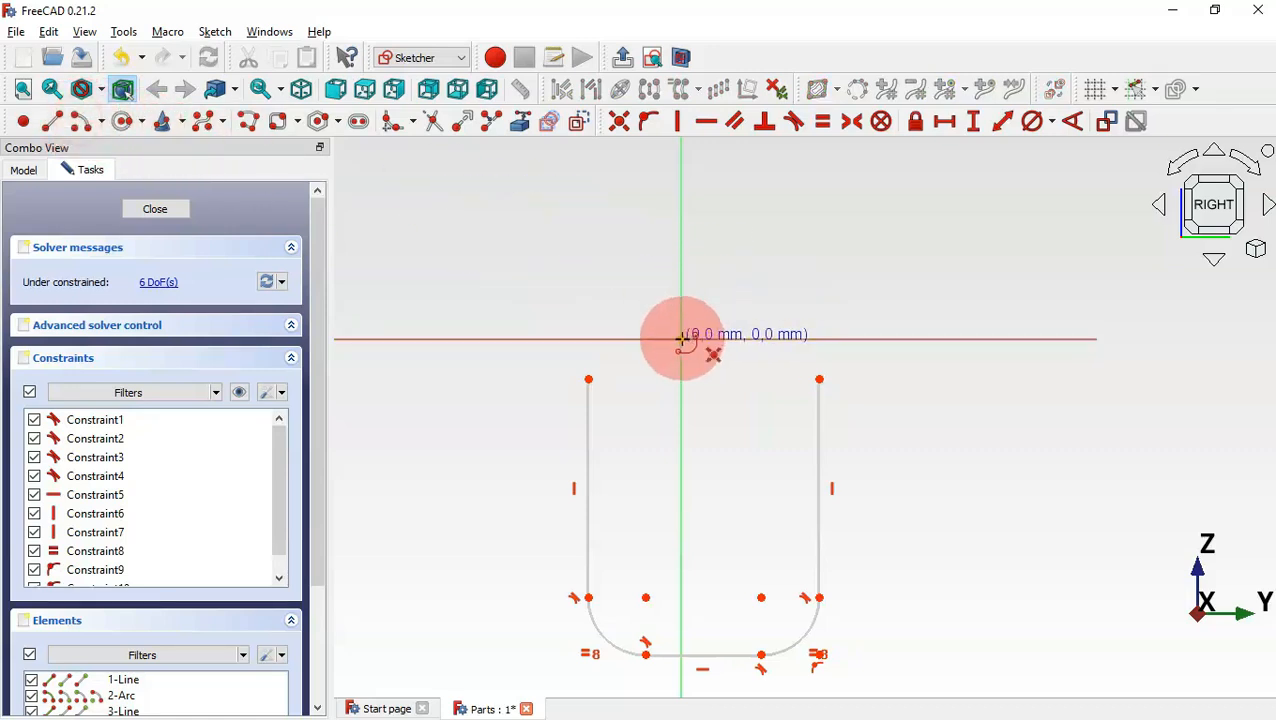
click(588, 380)
click(820, 379)
right_click(755, 227)
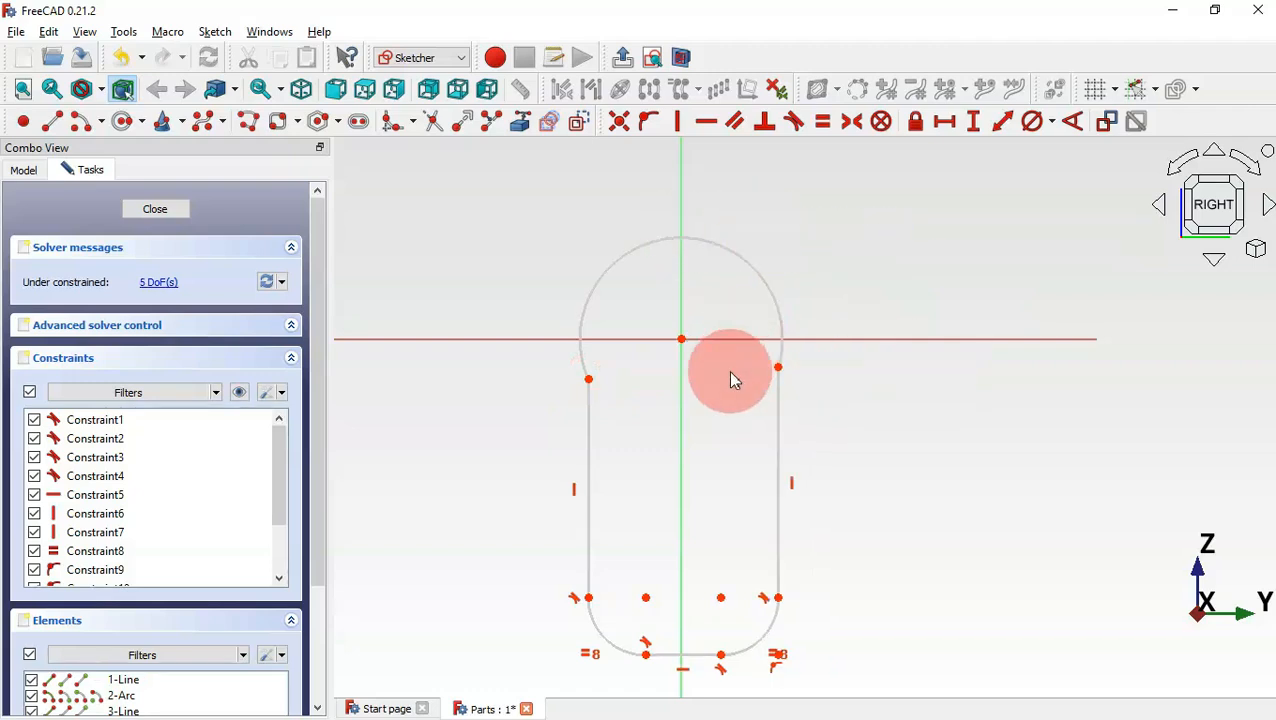
Constrain the arc's two endpoints and the origin to be horizontally aligned
drag(570, 366, 650, 405)
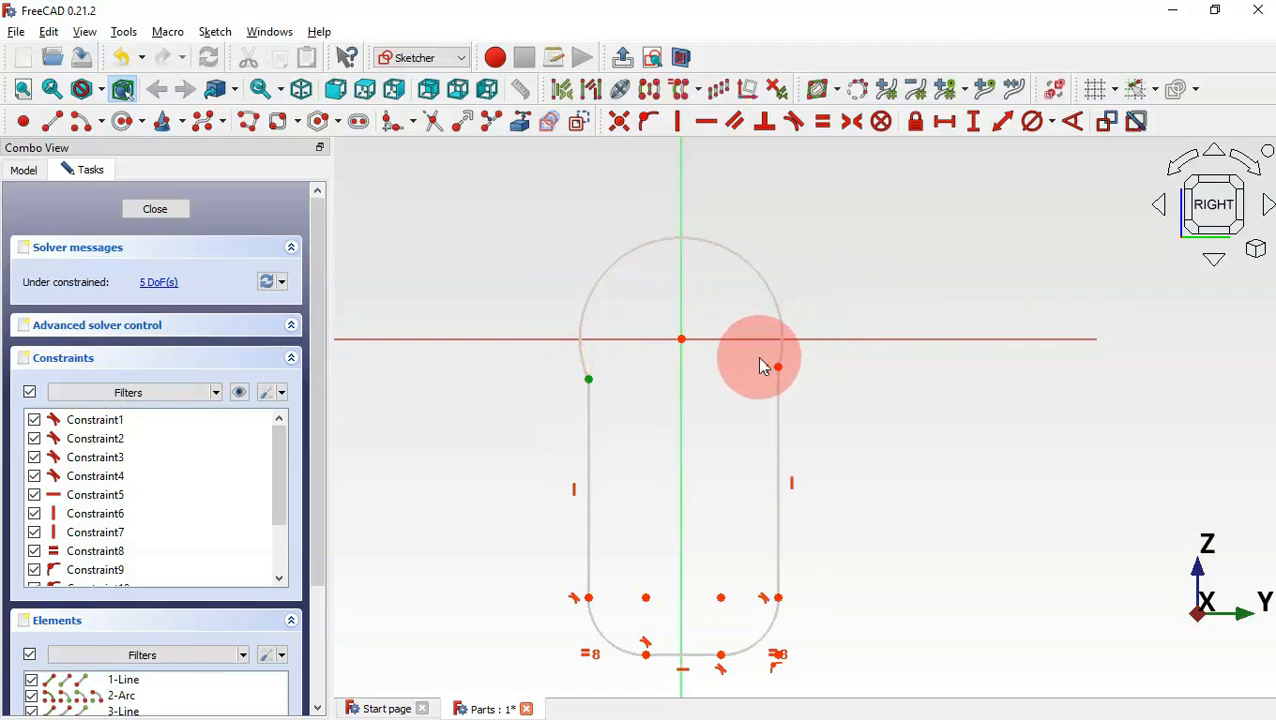
click(762, 362)
click(681, 339)
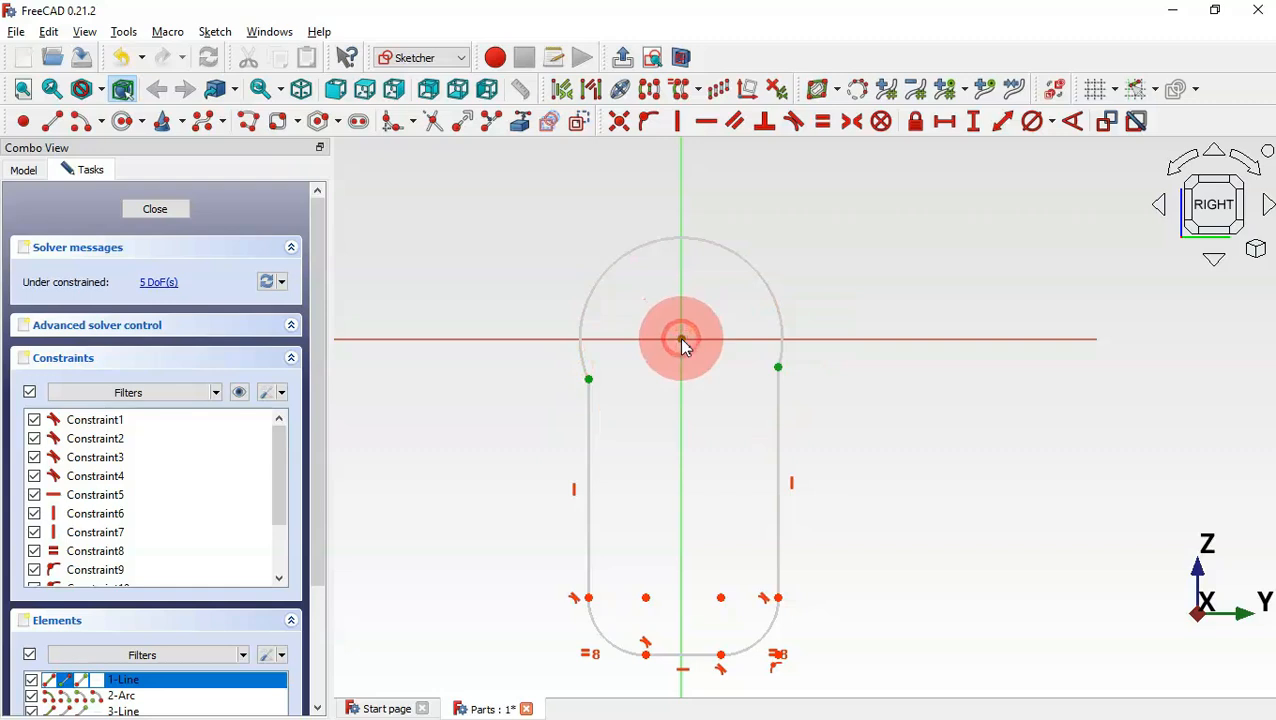
click(700, 127)
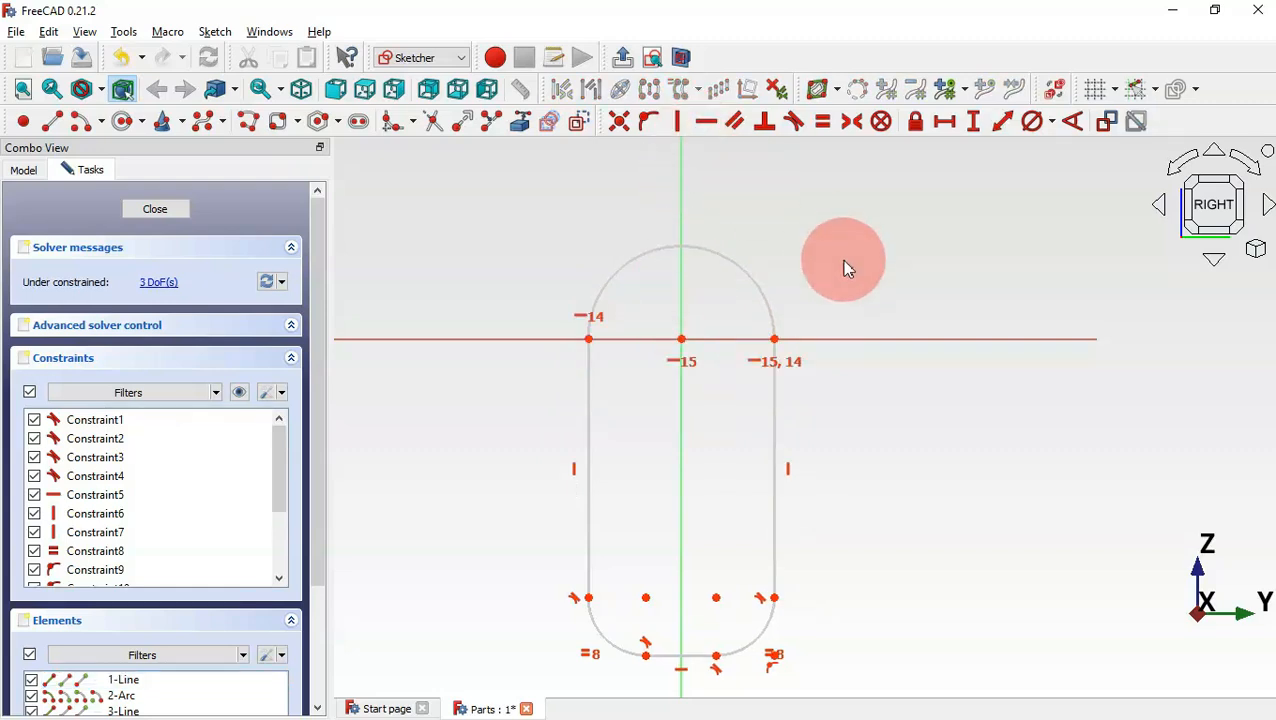
Constrain the radius of the lower corner arc on the +Y side to 10 mm
scroll(760, 320, down, 1)
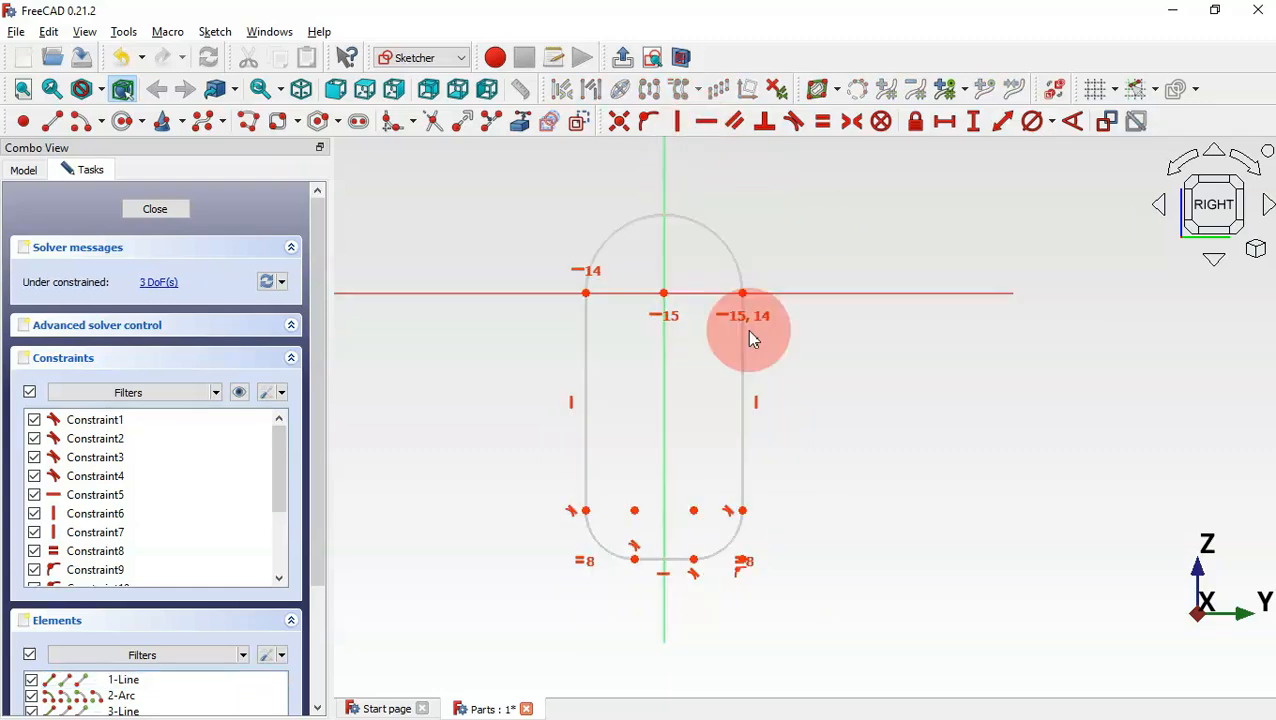
click(1052, 124)
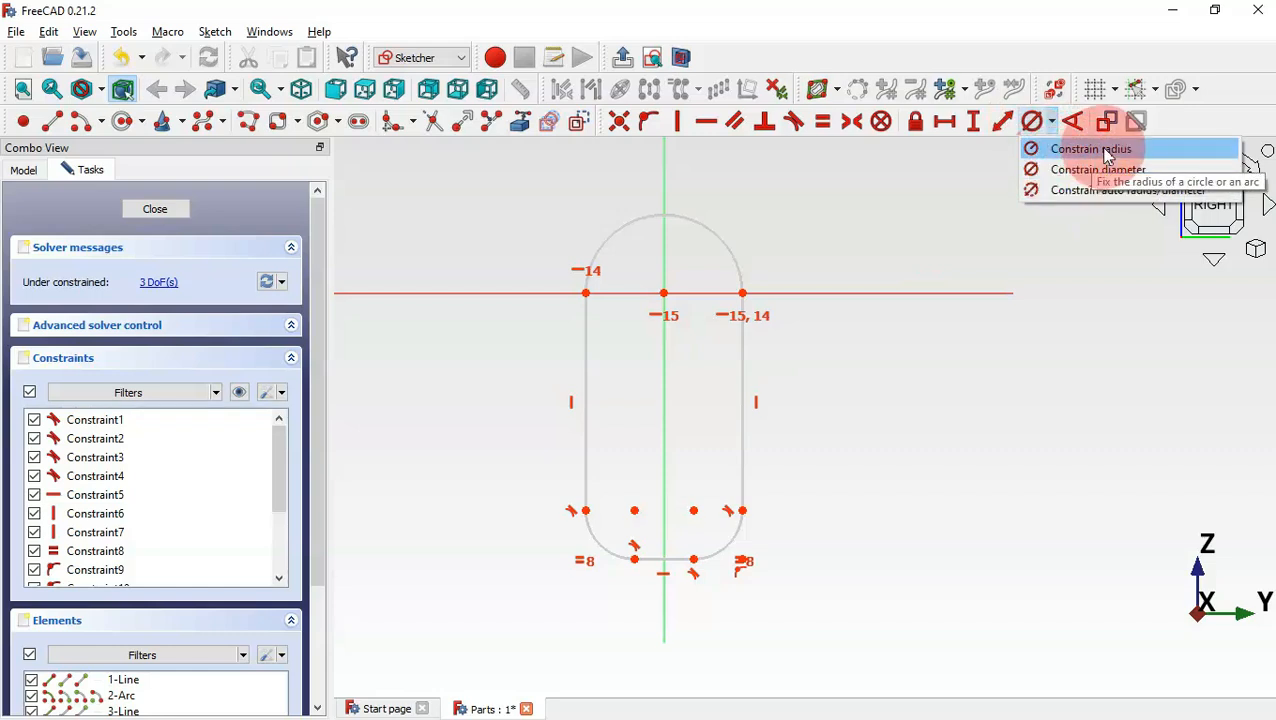
click(1106, 152)
click(738, 540)
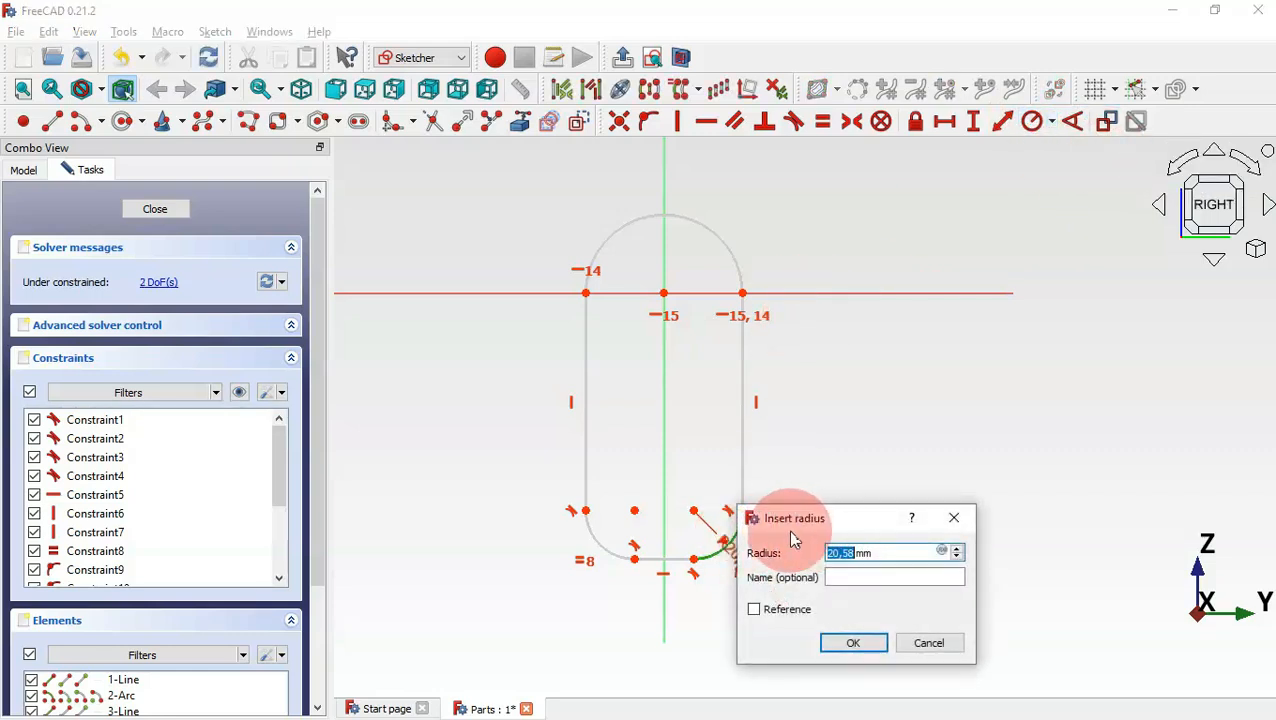
text(10)
key(Return)
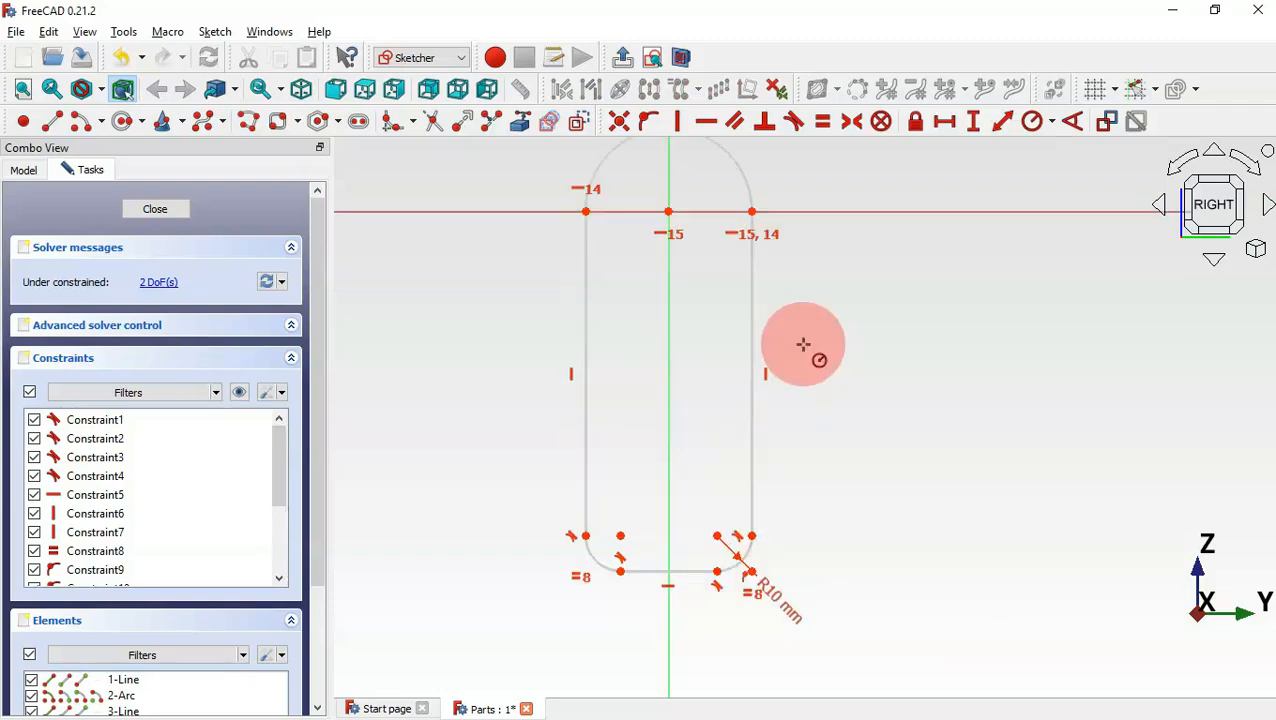
Constrain the horizontal distance between the two endpoints of the upper arc to 95 mm
click(944, 121)
scroll(906, 345, down, 1)
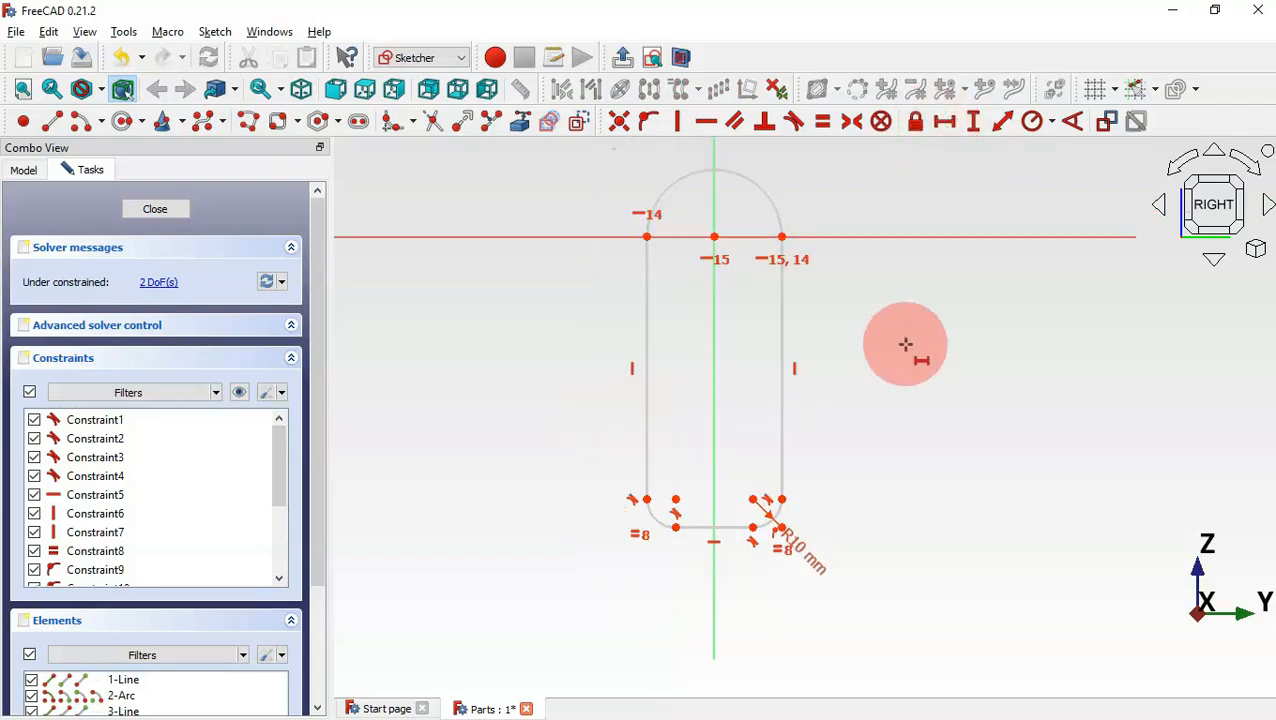
click(783, 235)
click(648, 234)
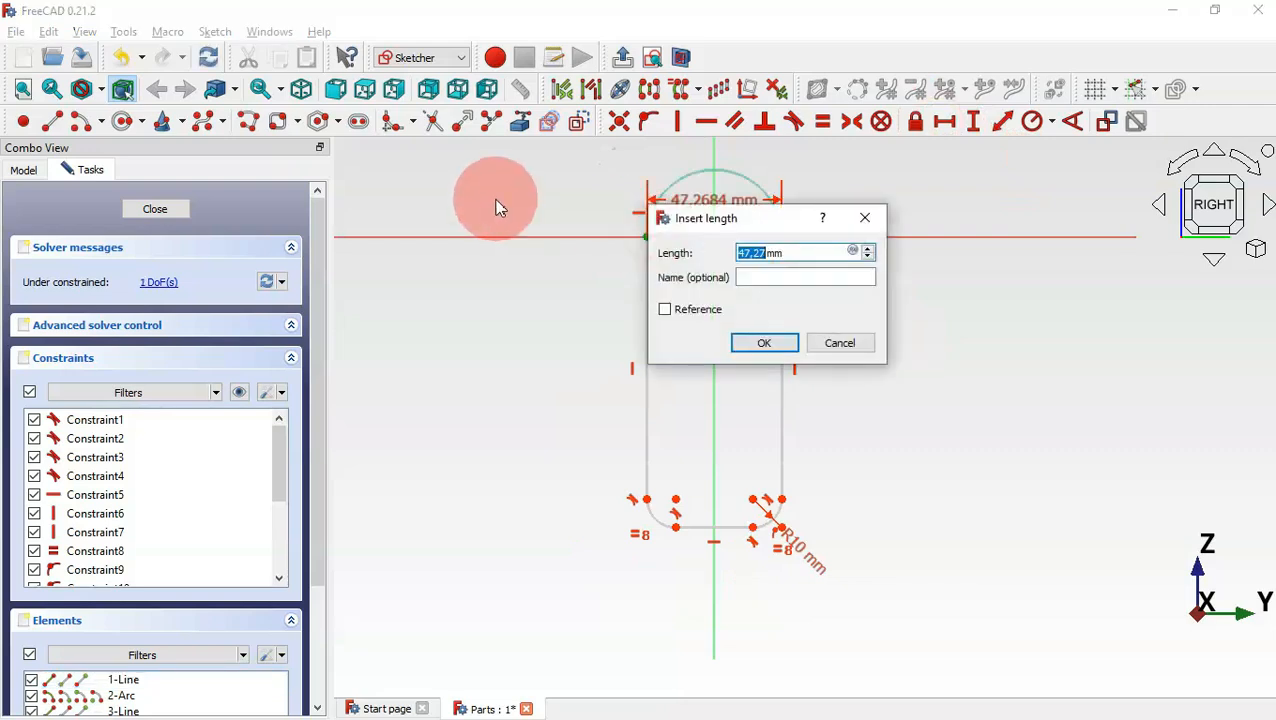
text(95)
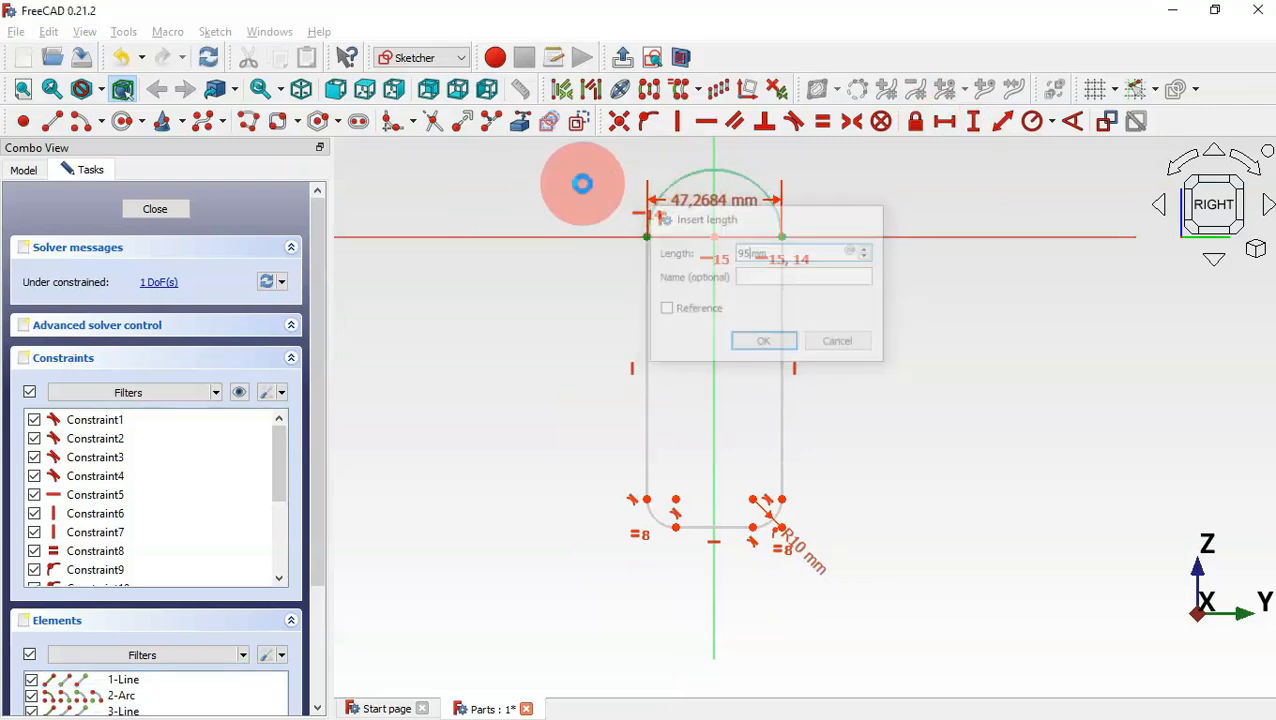
key(Return)
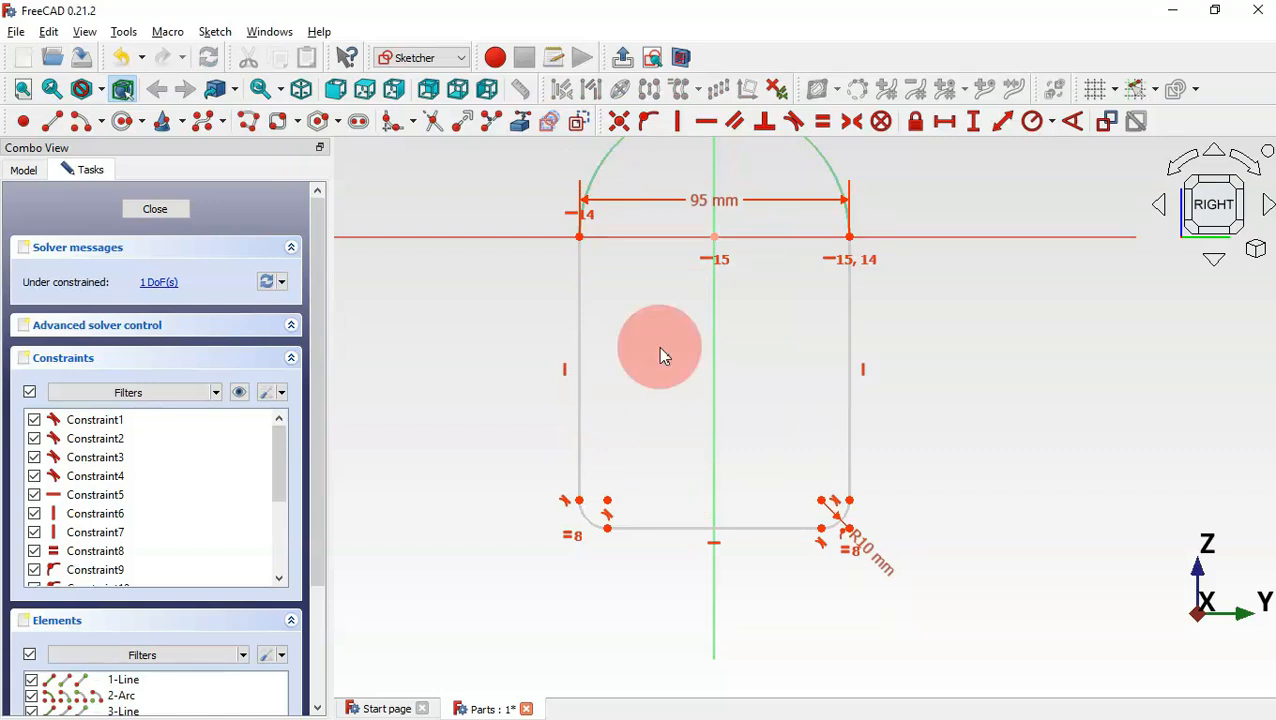
Add a point on the crown of the upper arc and constrain it onto the sketch's vertical axis
click(23, 121)
scroll(490, 433, down, 2)
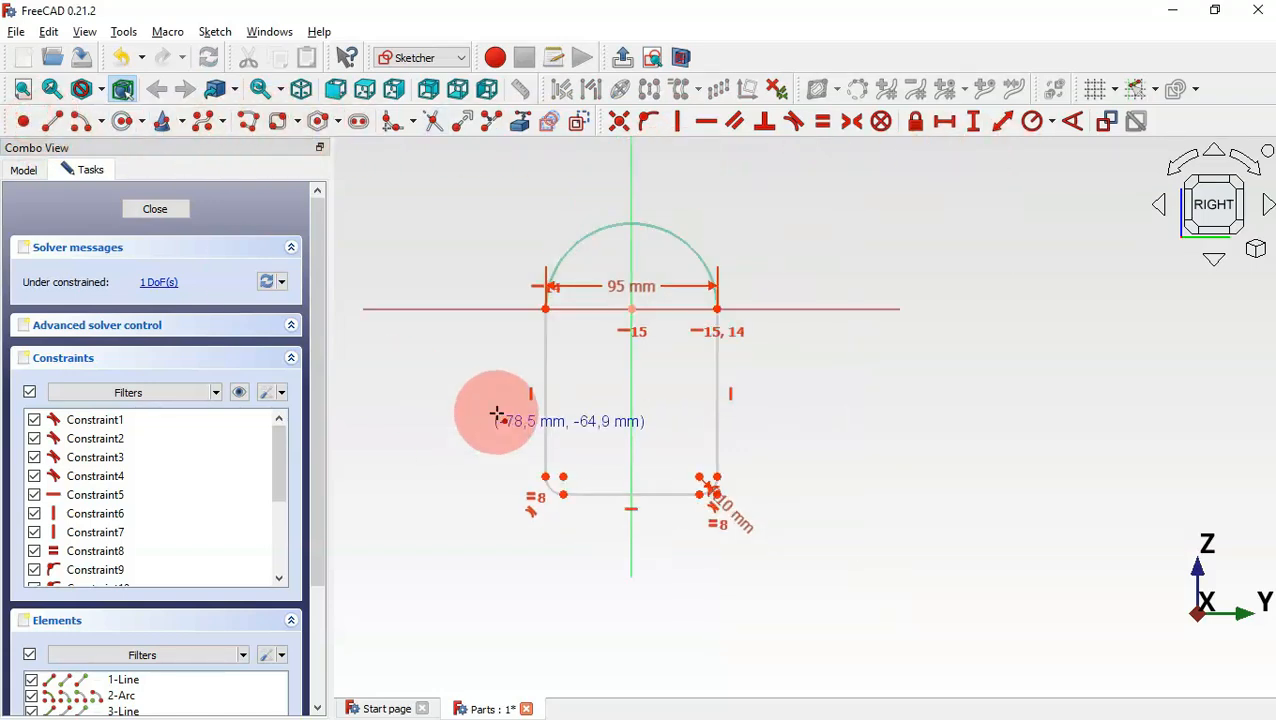
click(646, 228)
scroll(607, 213, up, 3)
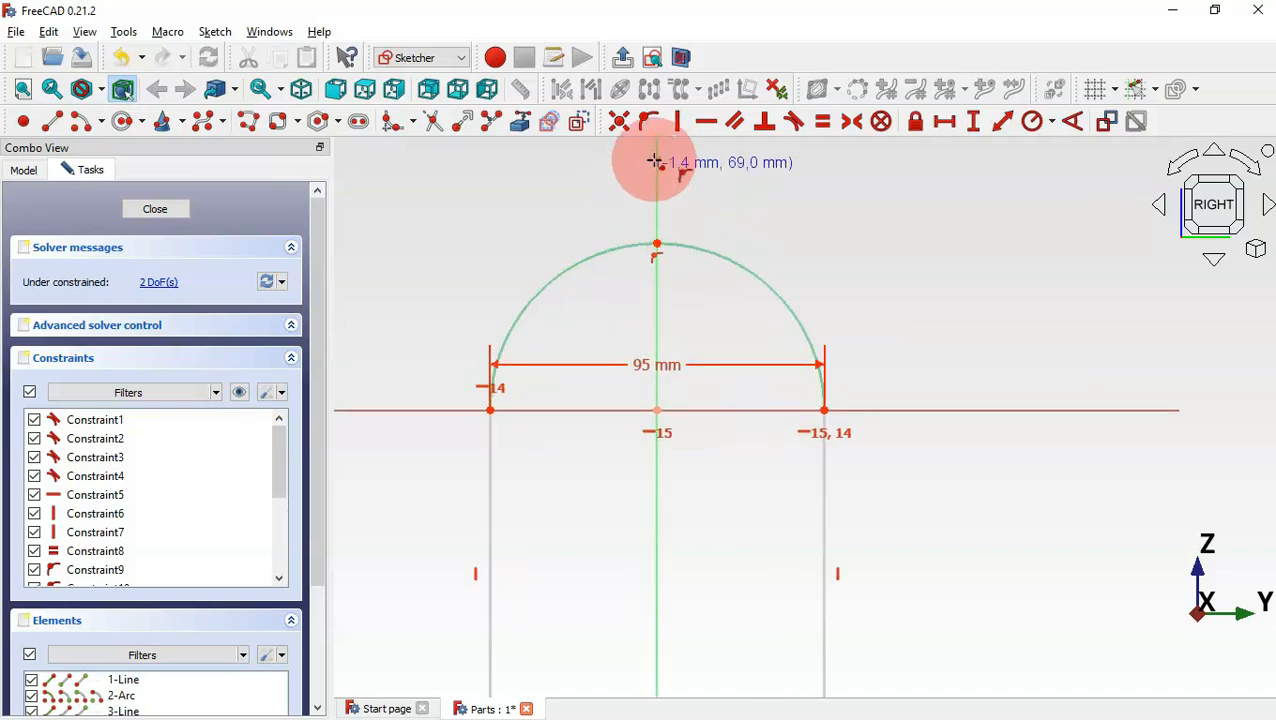
click(645, 130)
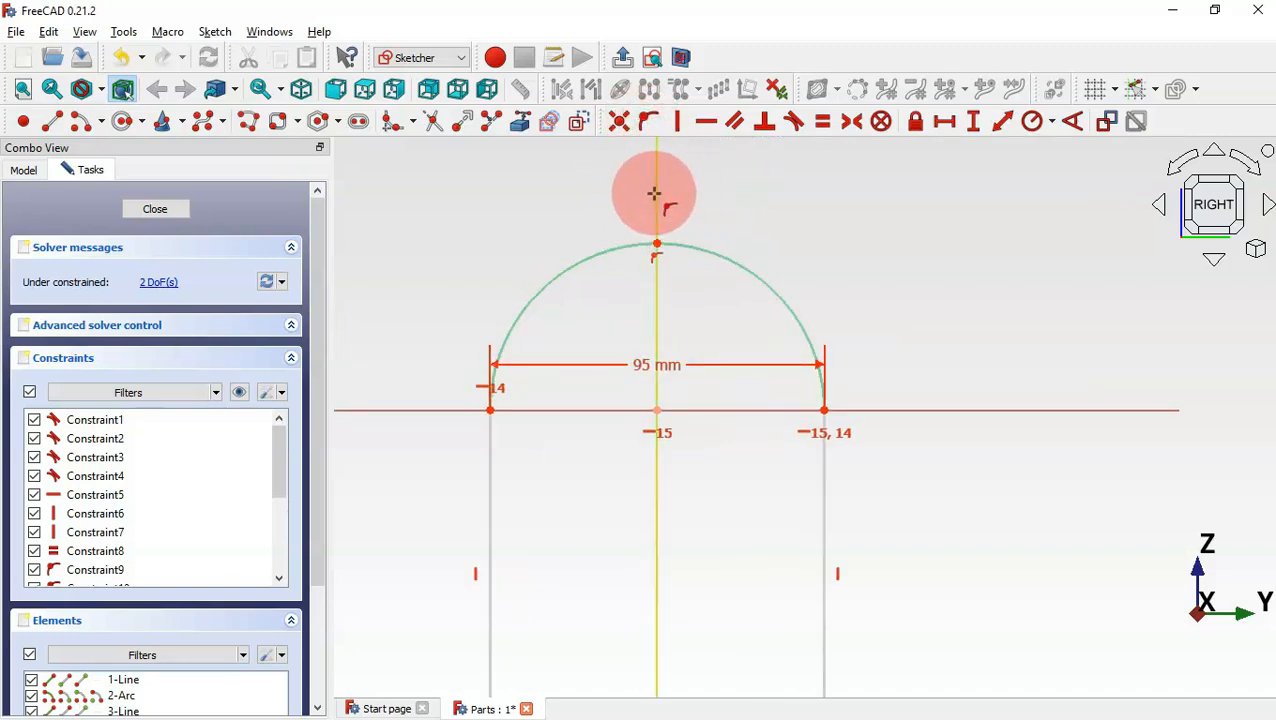
click(656, 194)
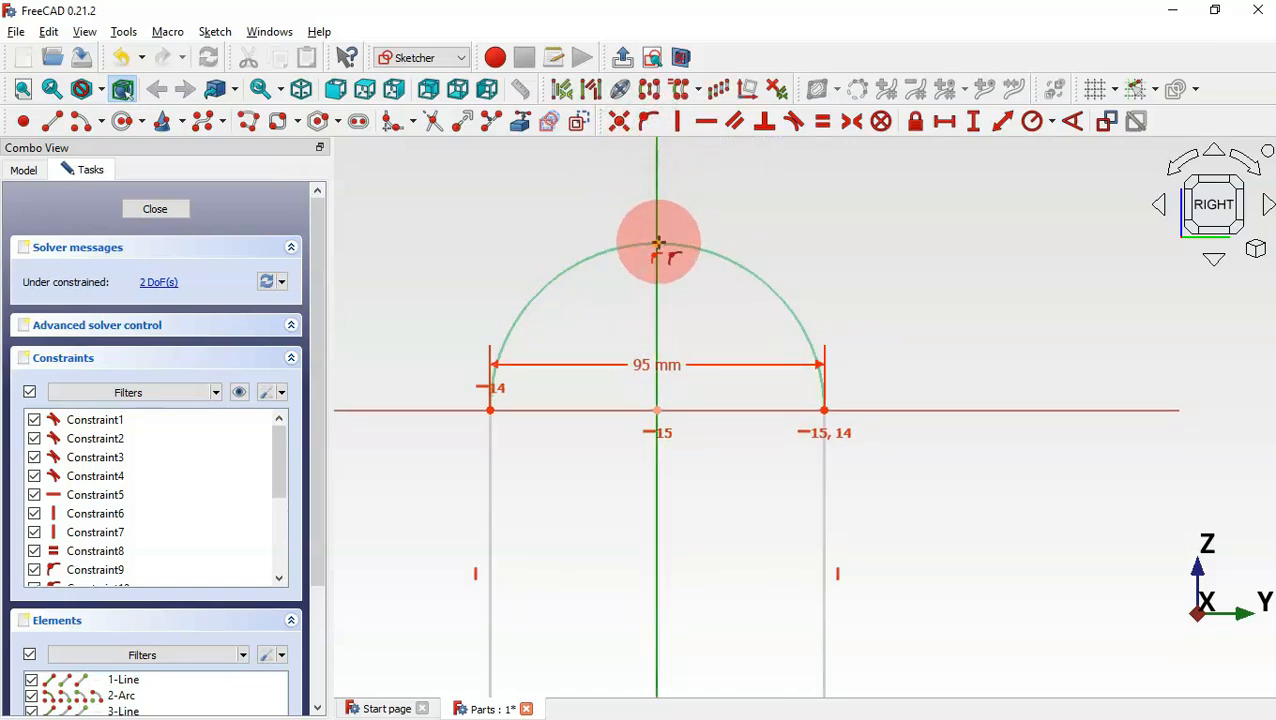
click(657, 242)
scroll(707, 209, down, 3)
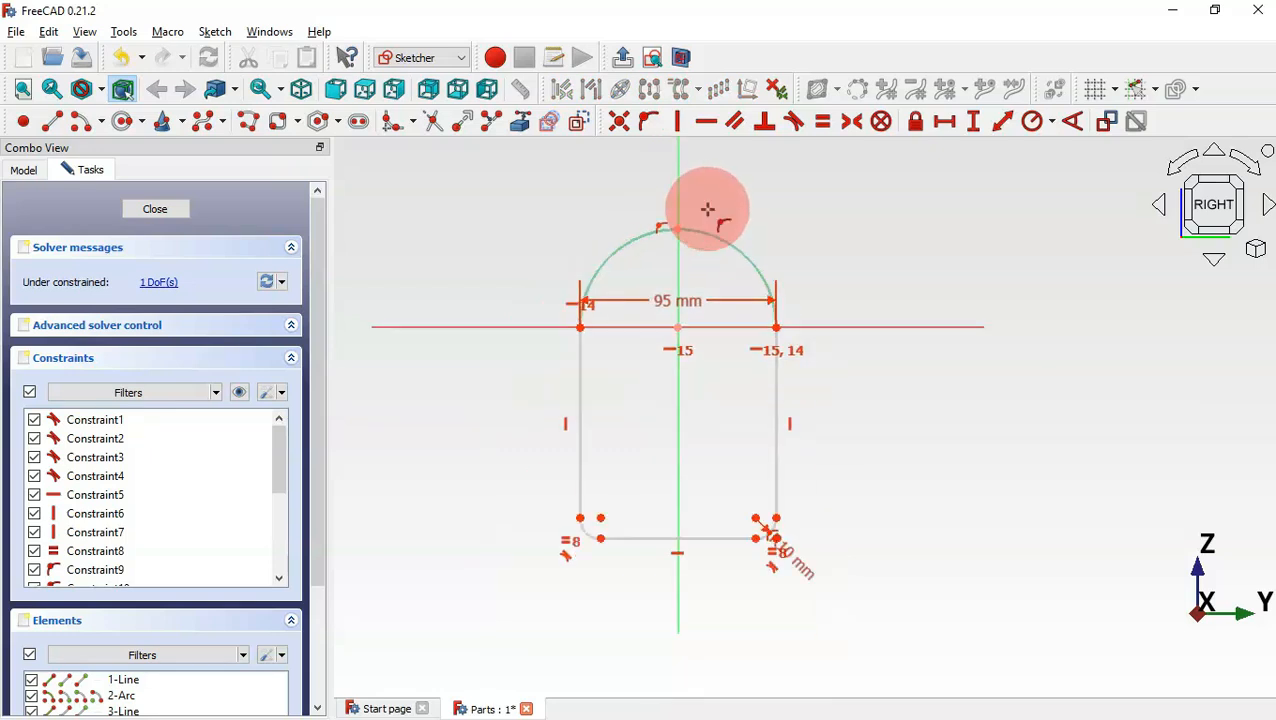
Constrain the vertical distance between the point on the upper arc and an endpoint of the bottom edge to 230 mm
click(973, 123)
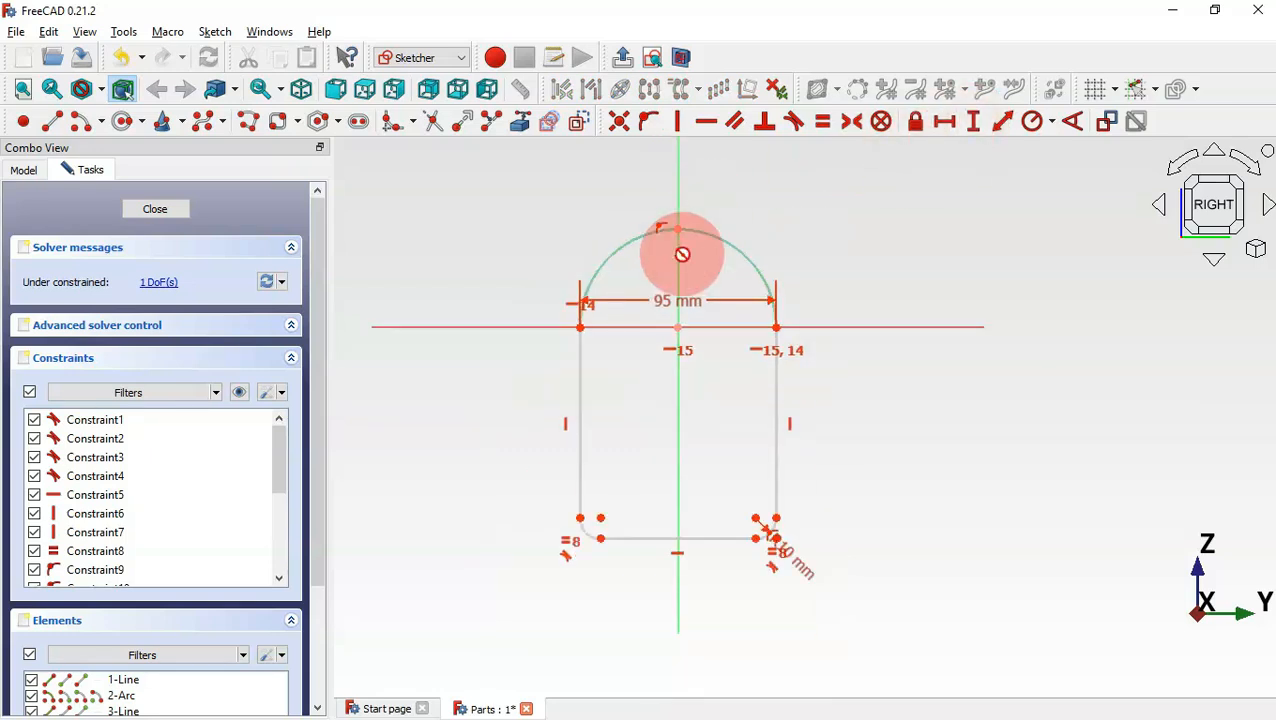
click(677, 229)
click(599, 539)
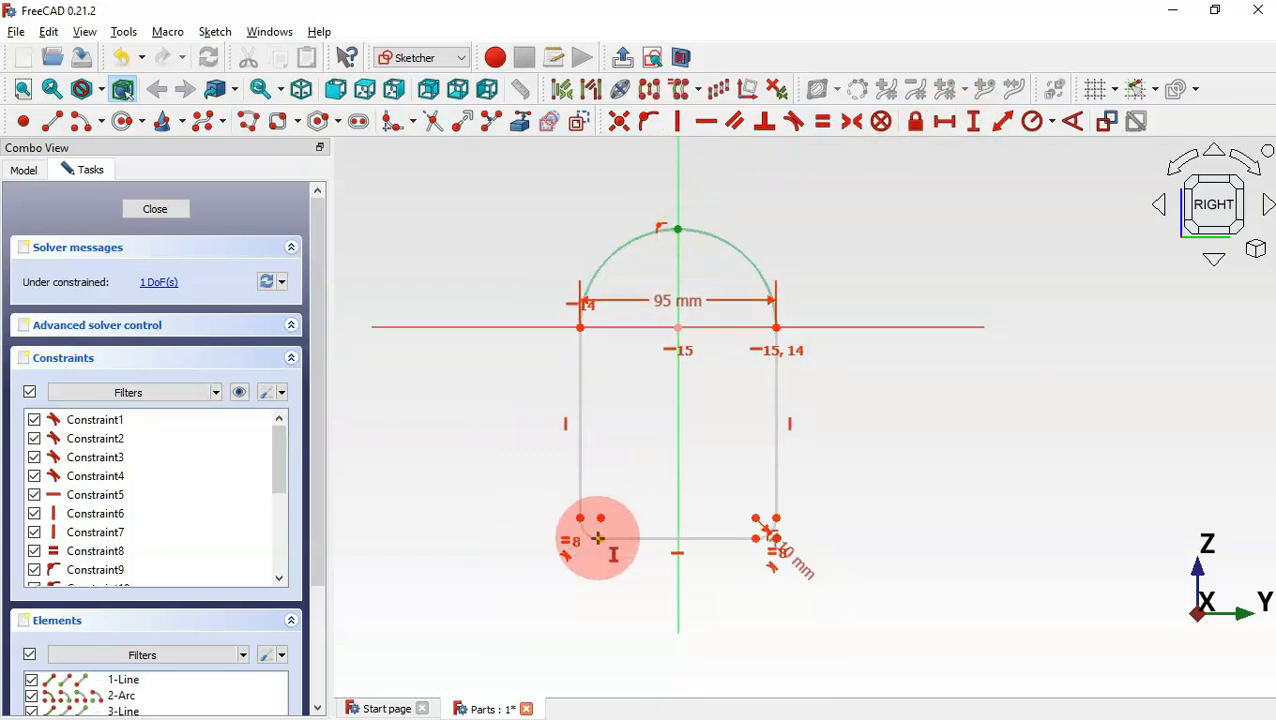
drag(658, 522, 748, 341)
text(230)
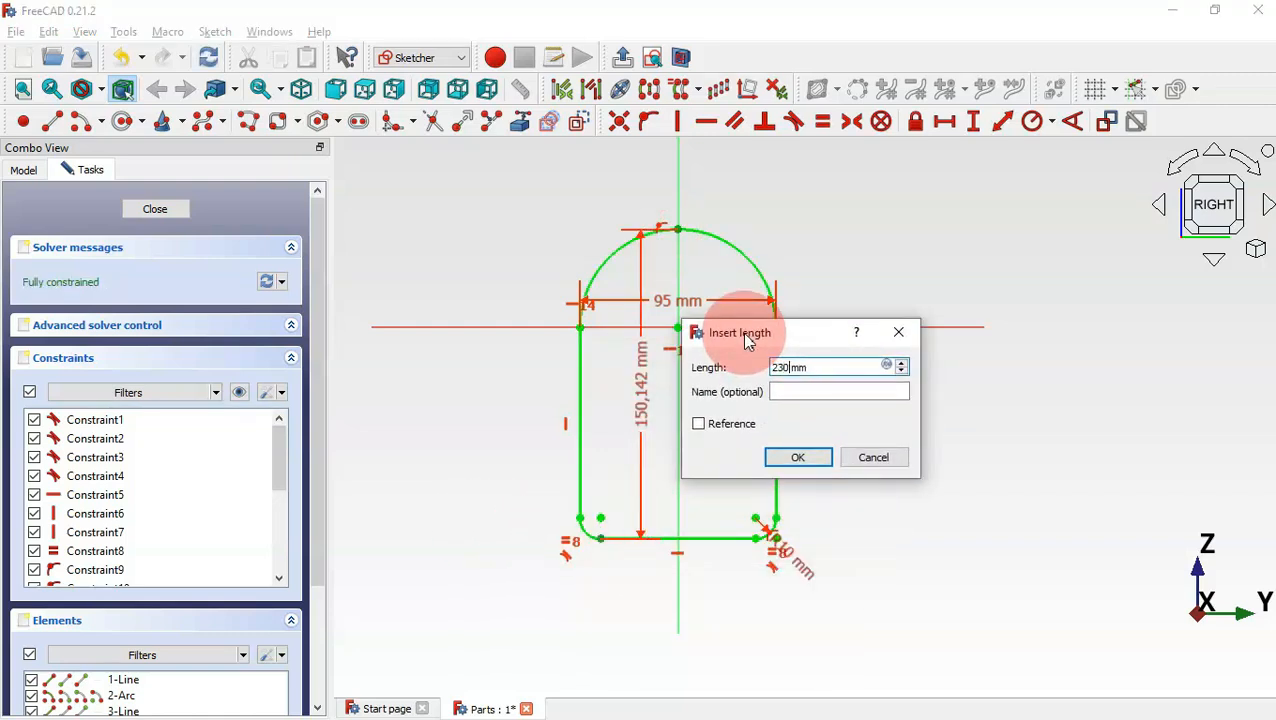
key(Return)
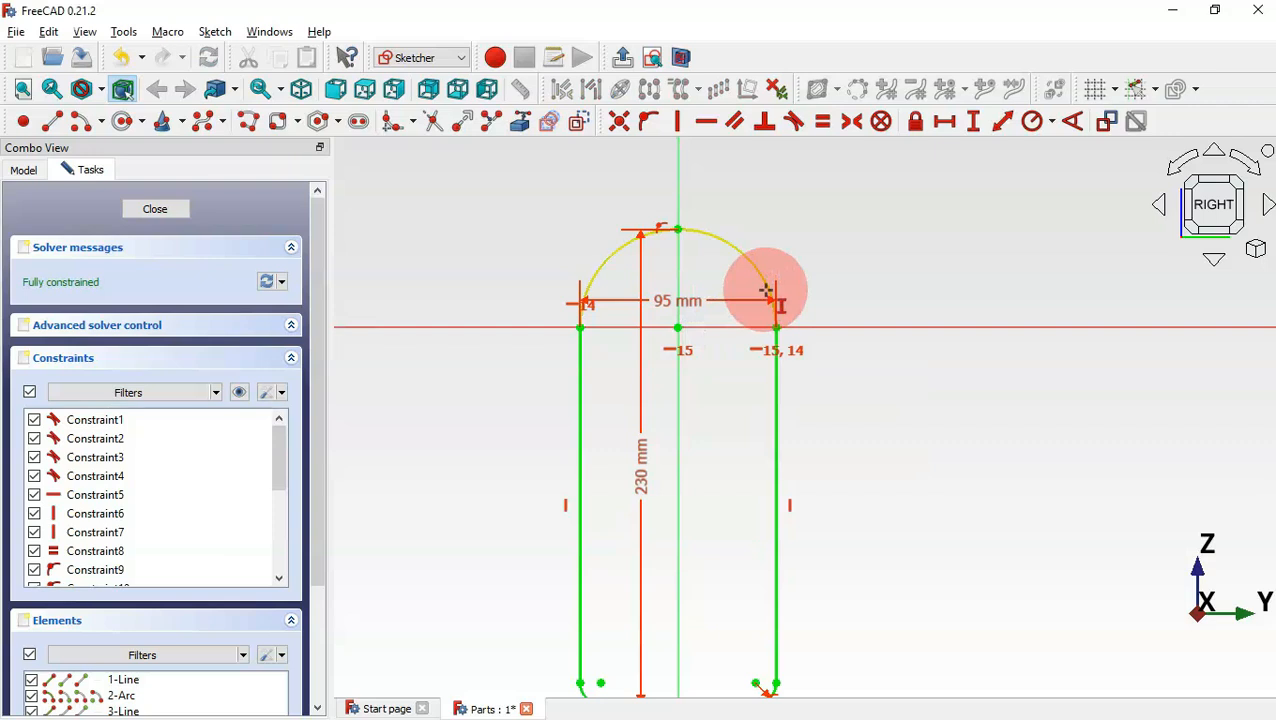
Move the height and width dimensions outside the outline and leave the sketch
drag(642, 462, 430, 440)
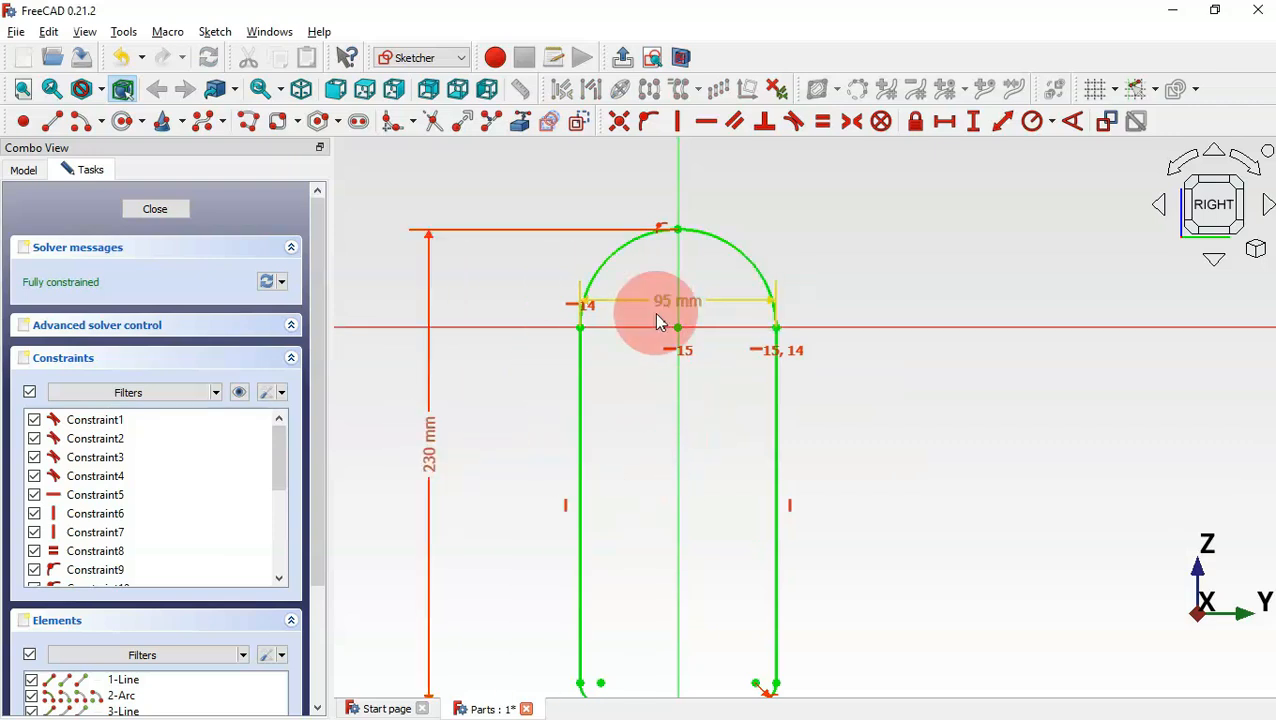
mouse_move(648, 309)
mouse_down()
mouse_move(663, 305)
mouse_move(665, 182)
mouse_up()
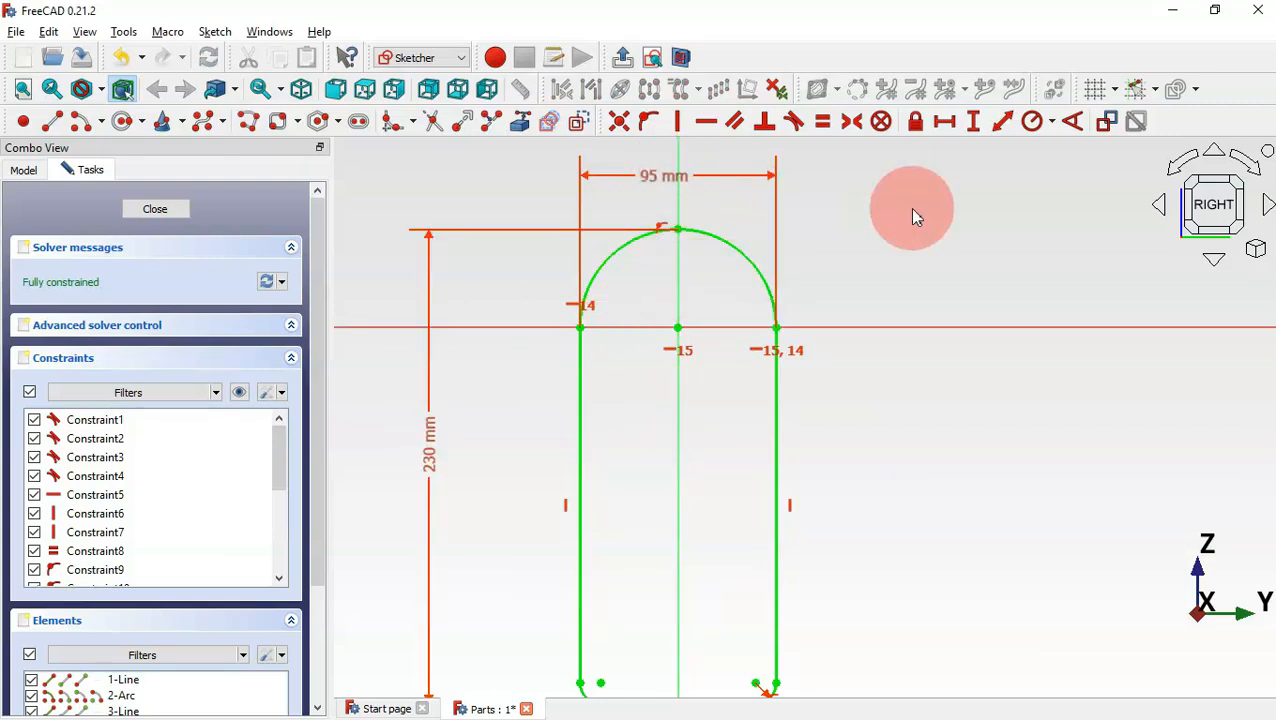
scroll(909, 207, down, 1)
click(622, 57)
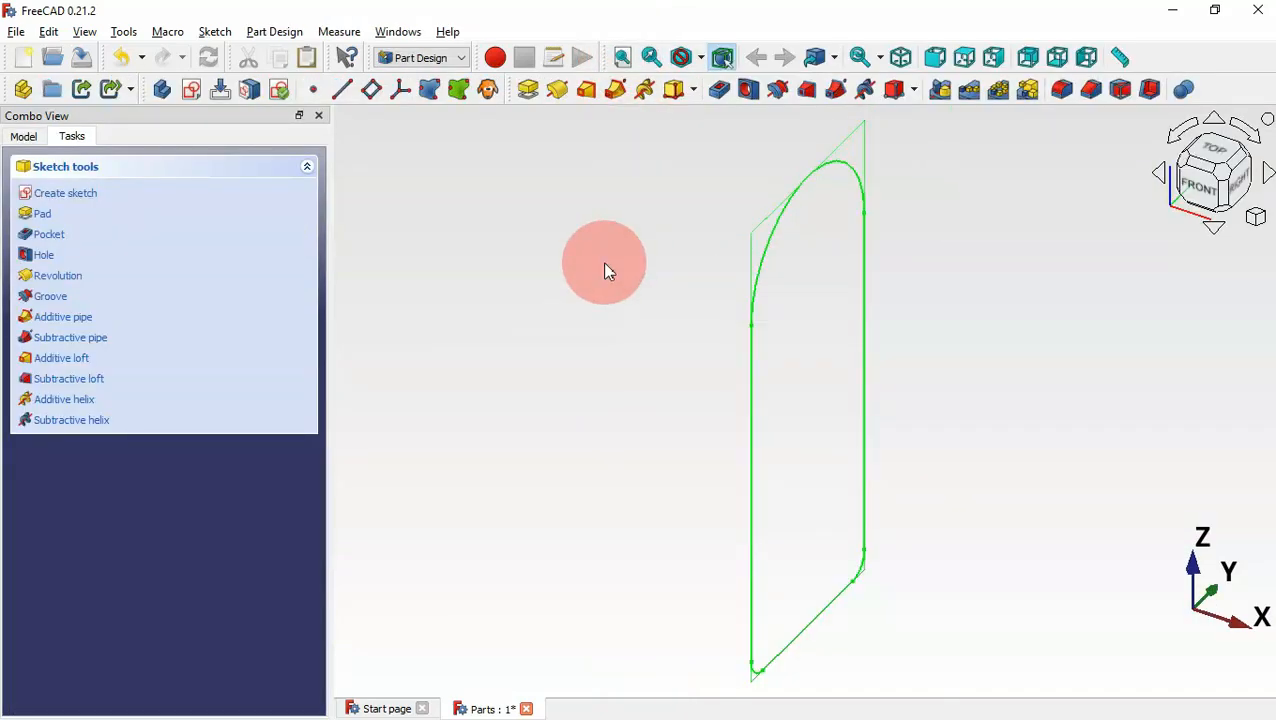
Create a new sketch on the XY plane and draw a circle about 38 mm in diameter centred on the origin
click(193, 92)
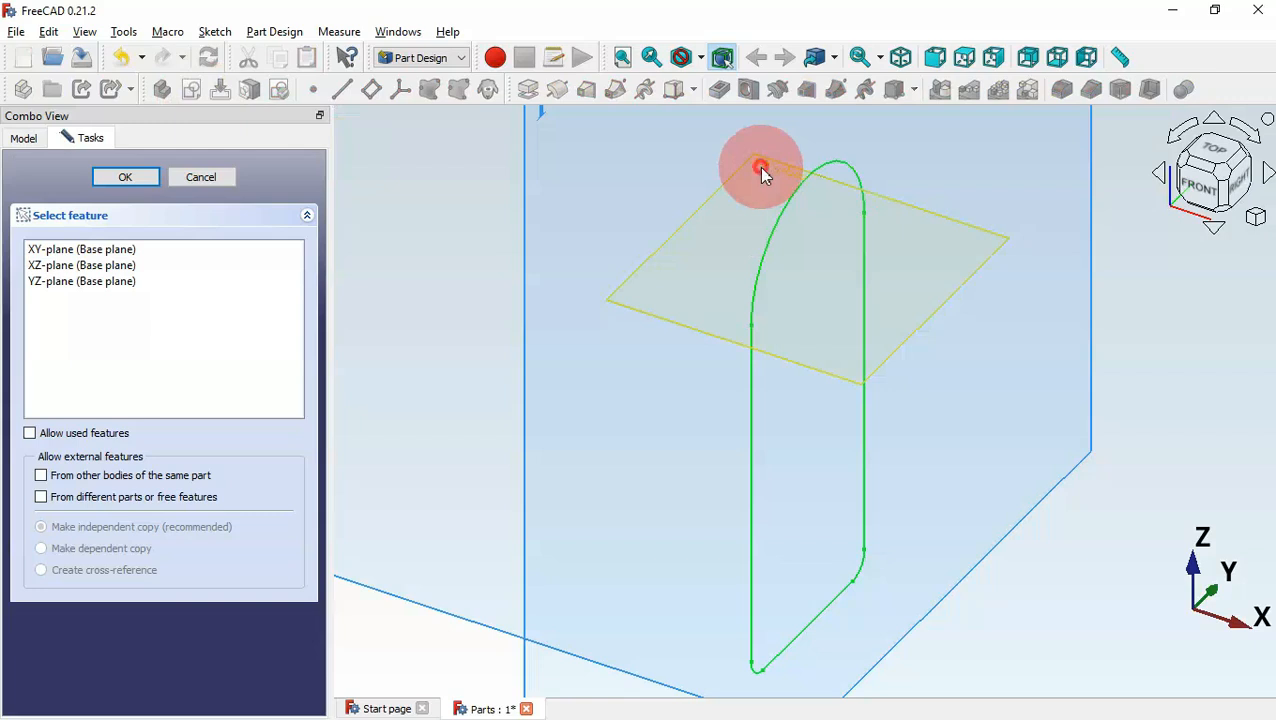
click(759, 166)
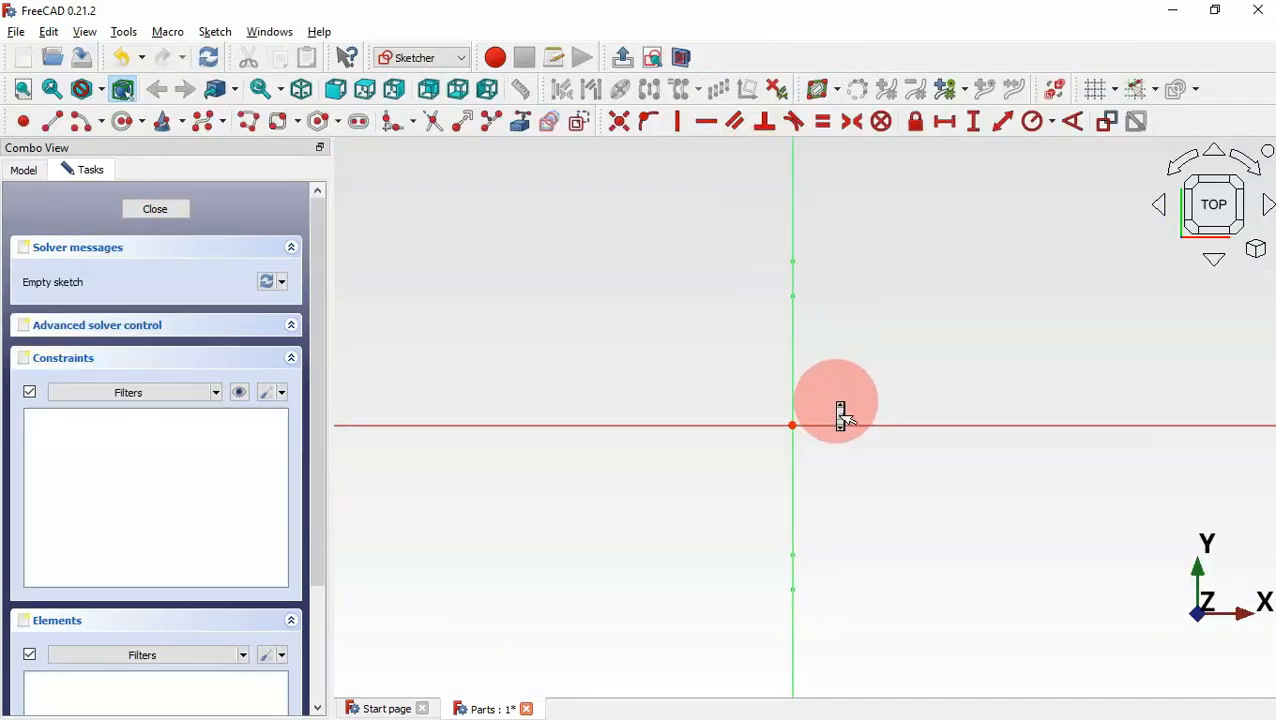
scroll(840, 415, up, 1)
click(128, 126)
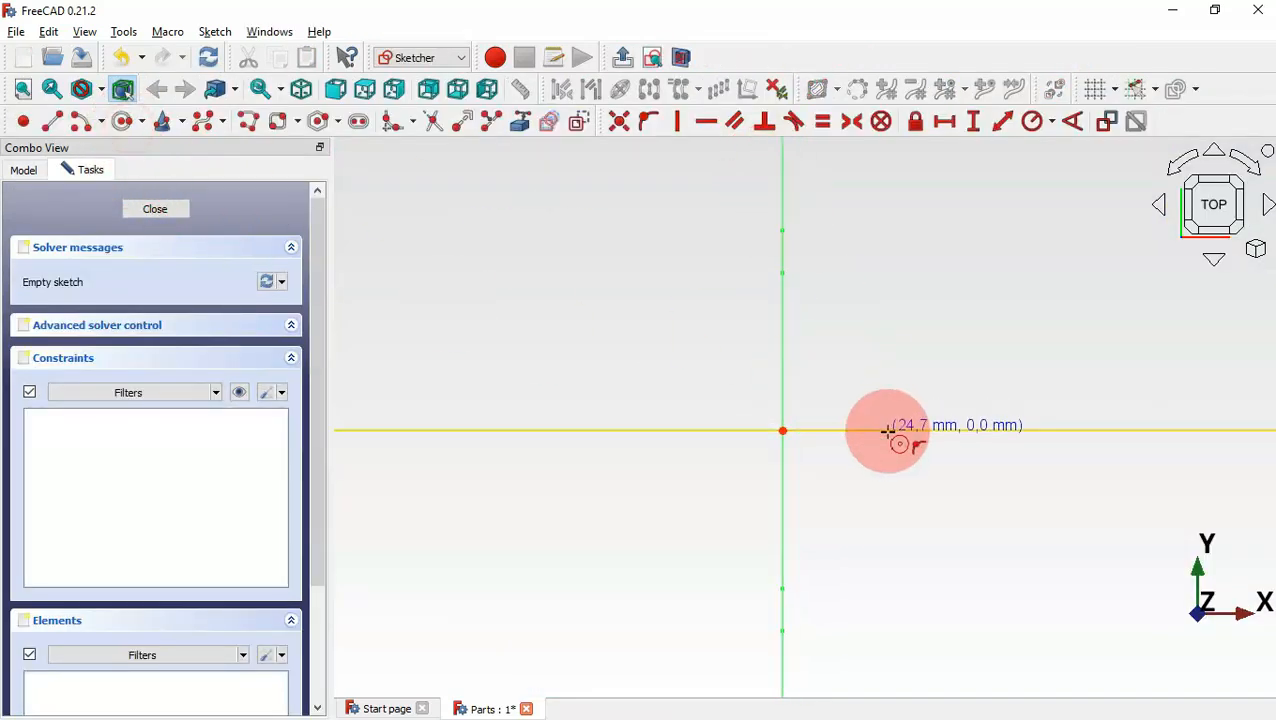
click(782, 431)
click(848, 478)
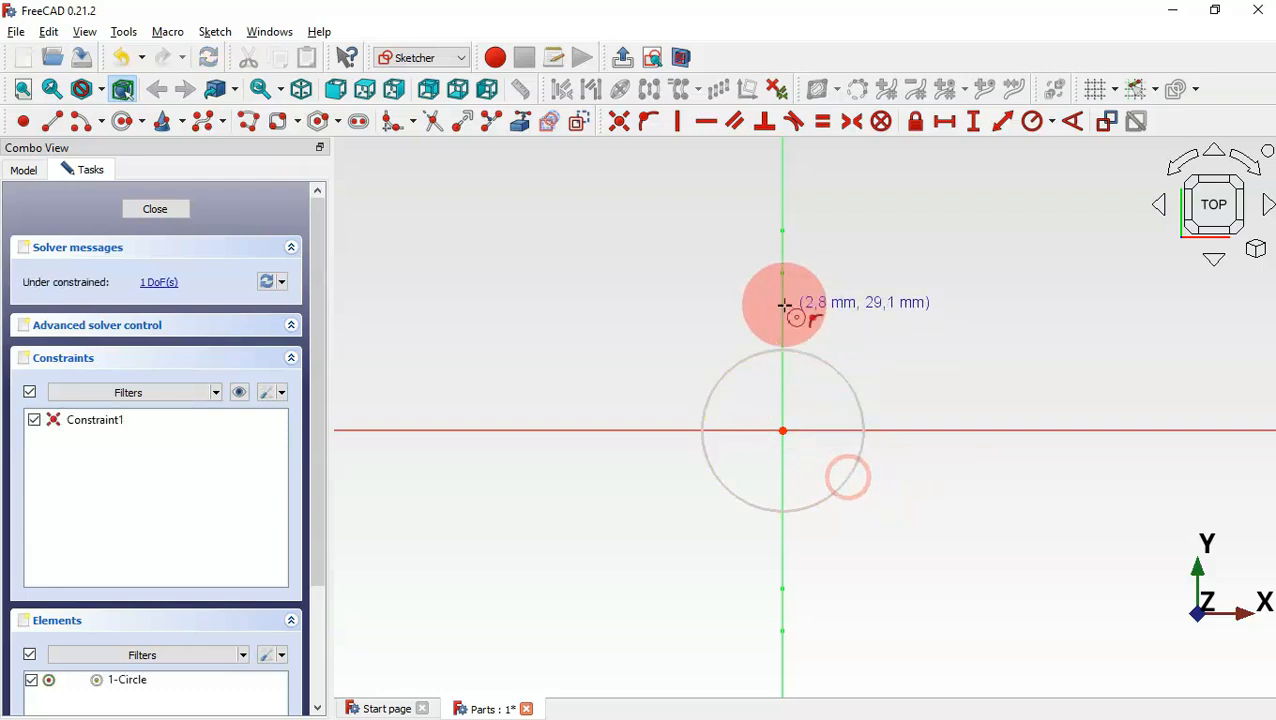
Constrain the circle's diameter to 3 mm and leave the sketch
click(1053, 126)
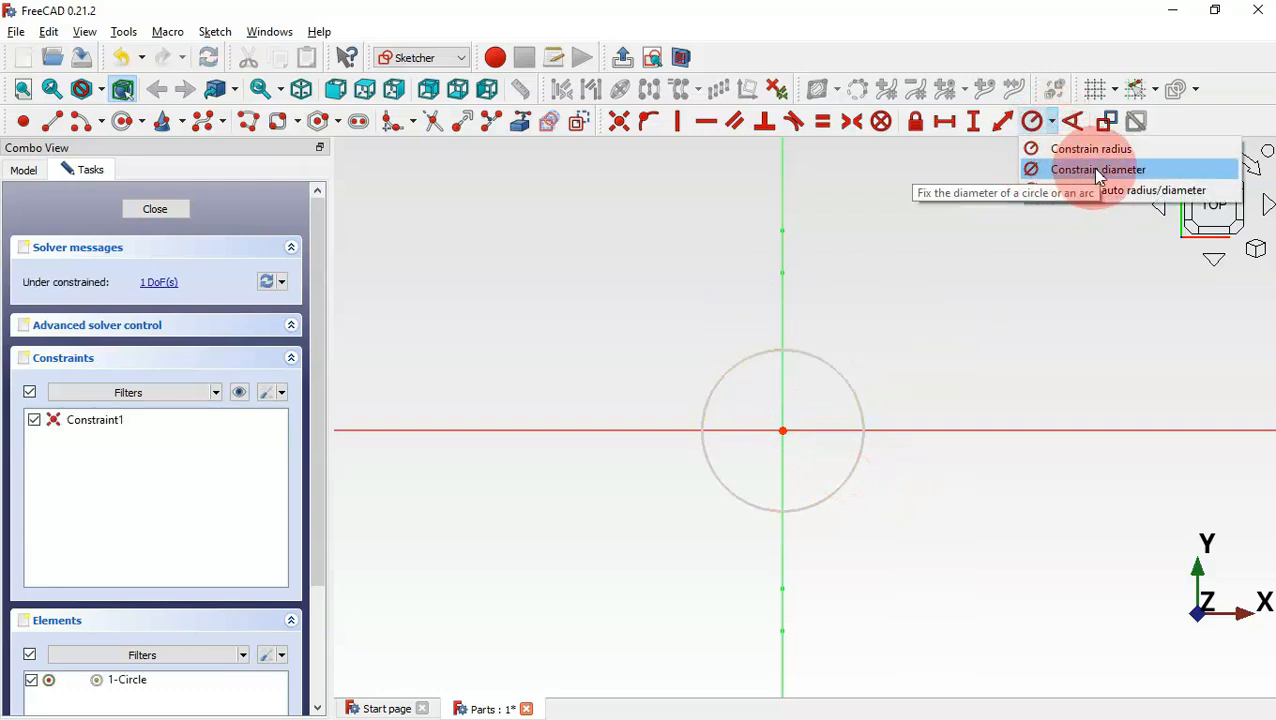
click(1090, 170)
click(820, 359)
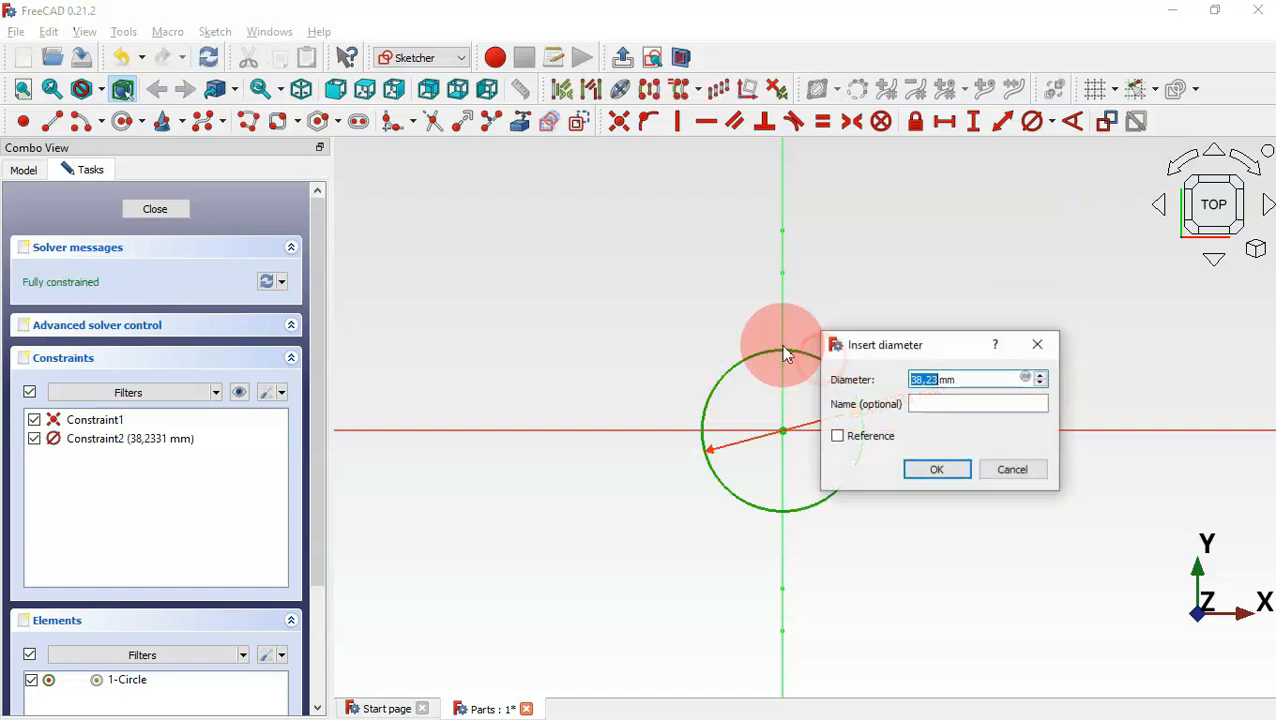
text(3)
key(Return)
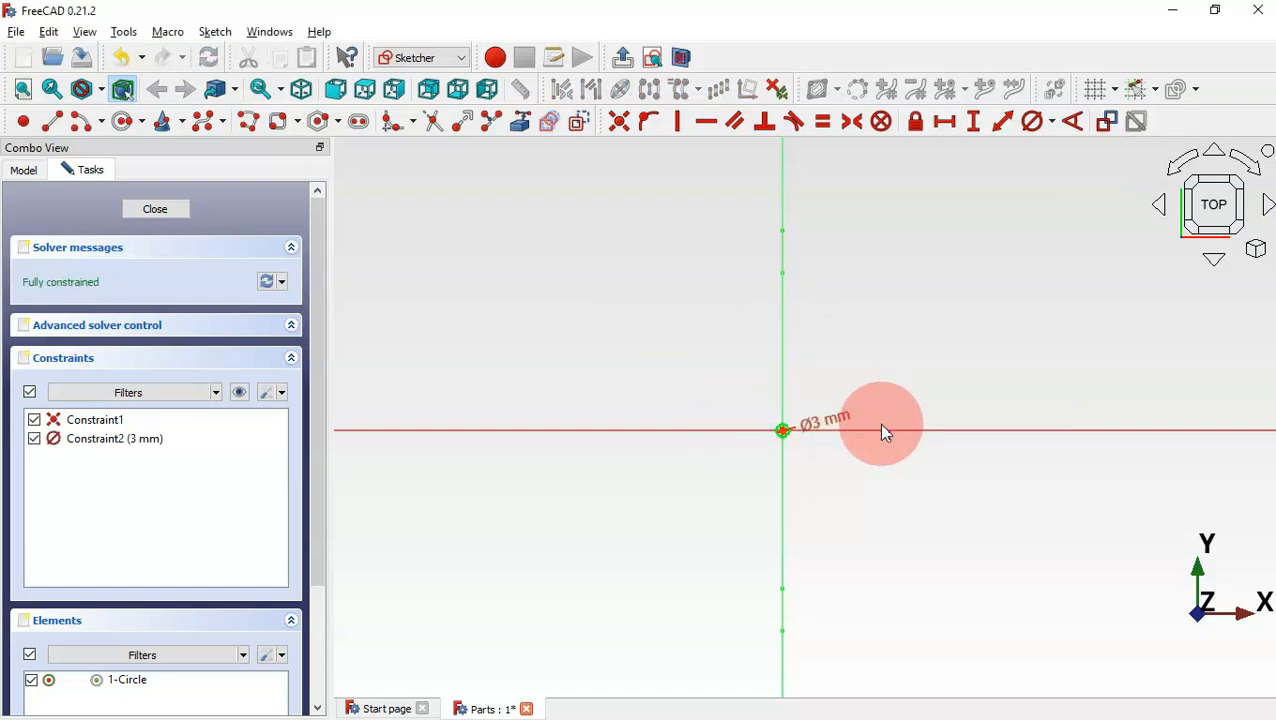
key(Escape)
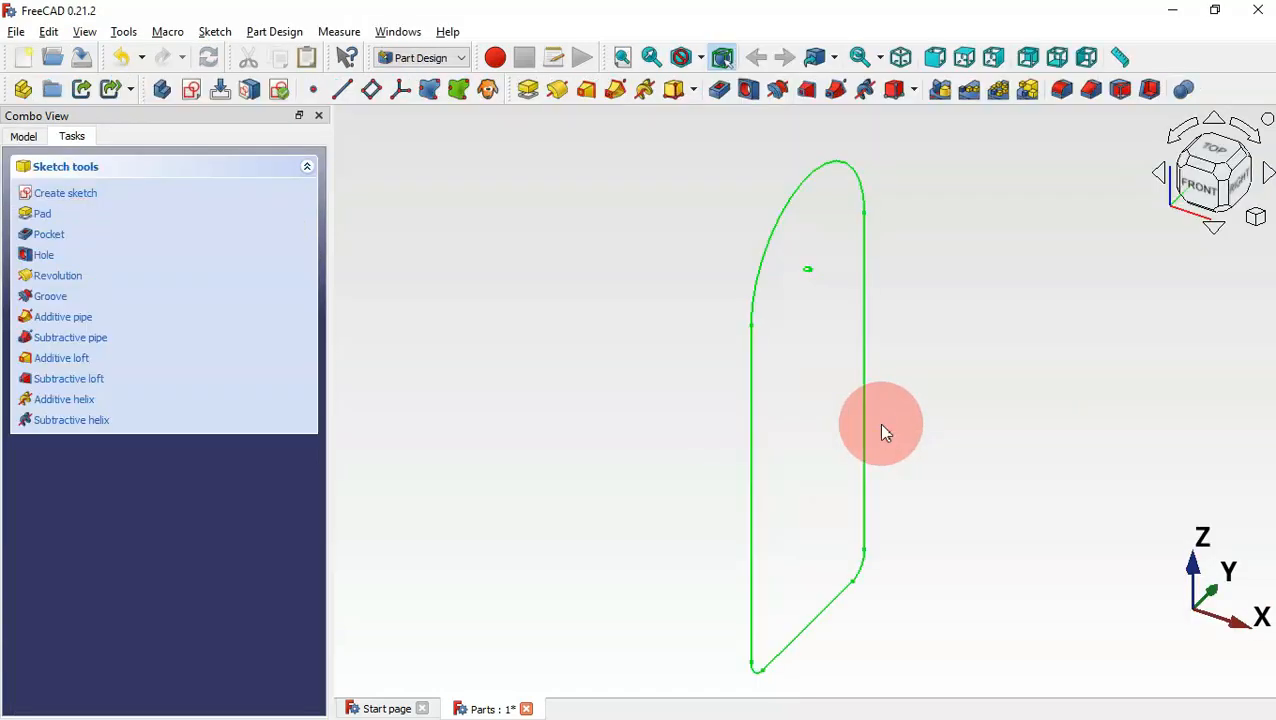
Rename the frame outline sketch in Part1 as Path
click(26, 141)
click(100, 214)
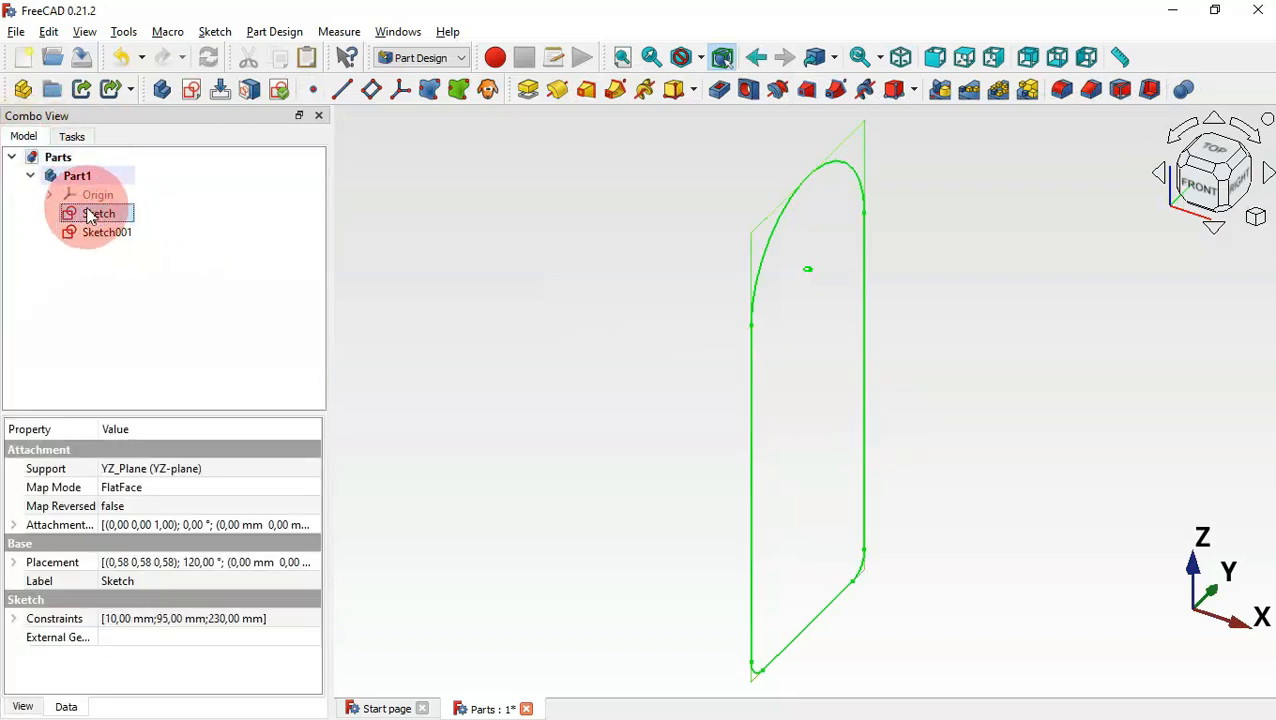
click(98, 214)
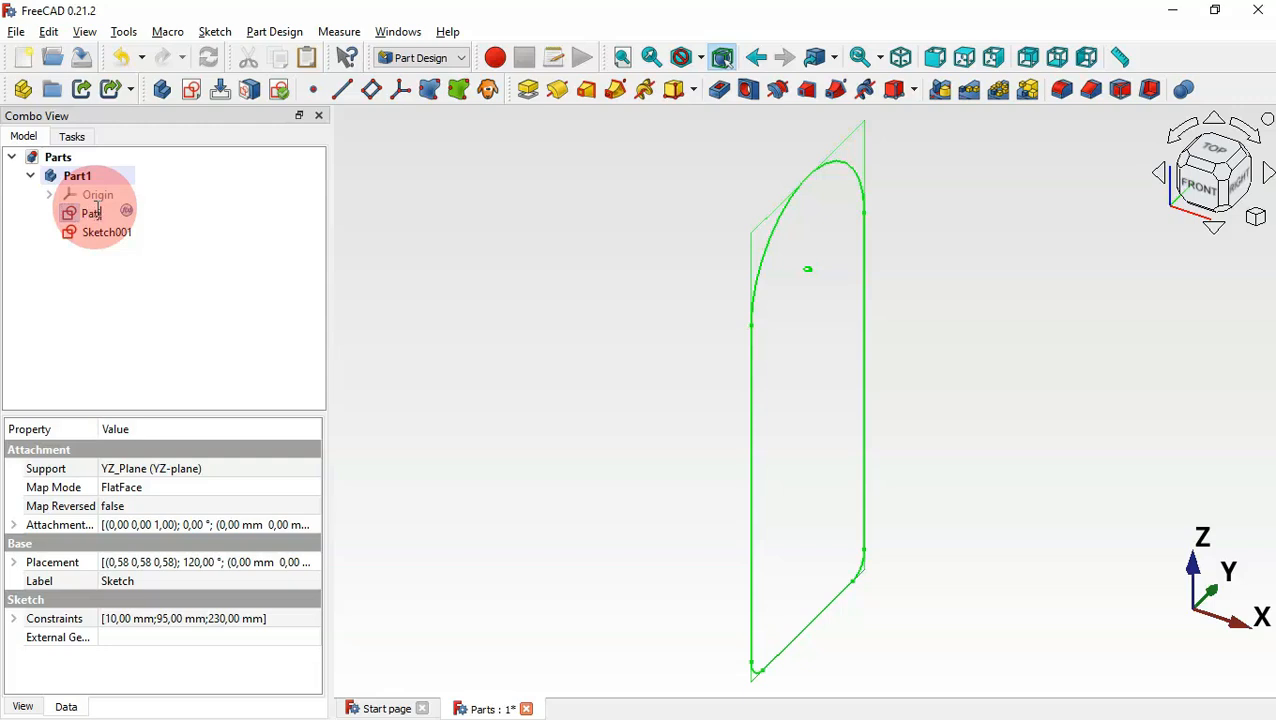
key(Return)
Rename the circle sketch in Part1 as Profile
click(118, 234)
click(118, 234)
text(Profi)
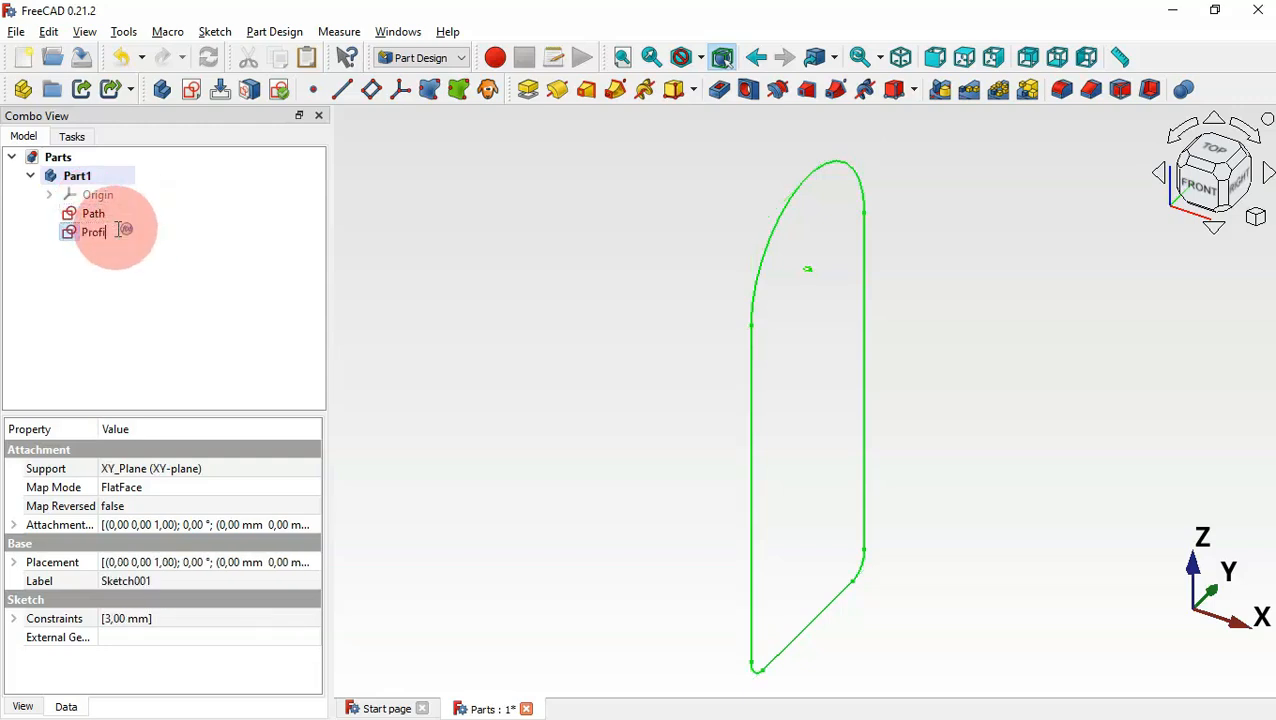
text(le)
key(Return)
click(178, 276)
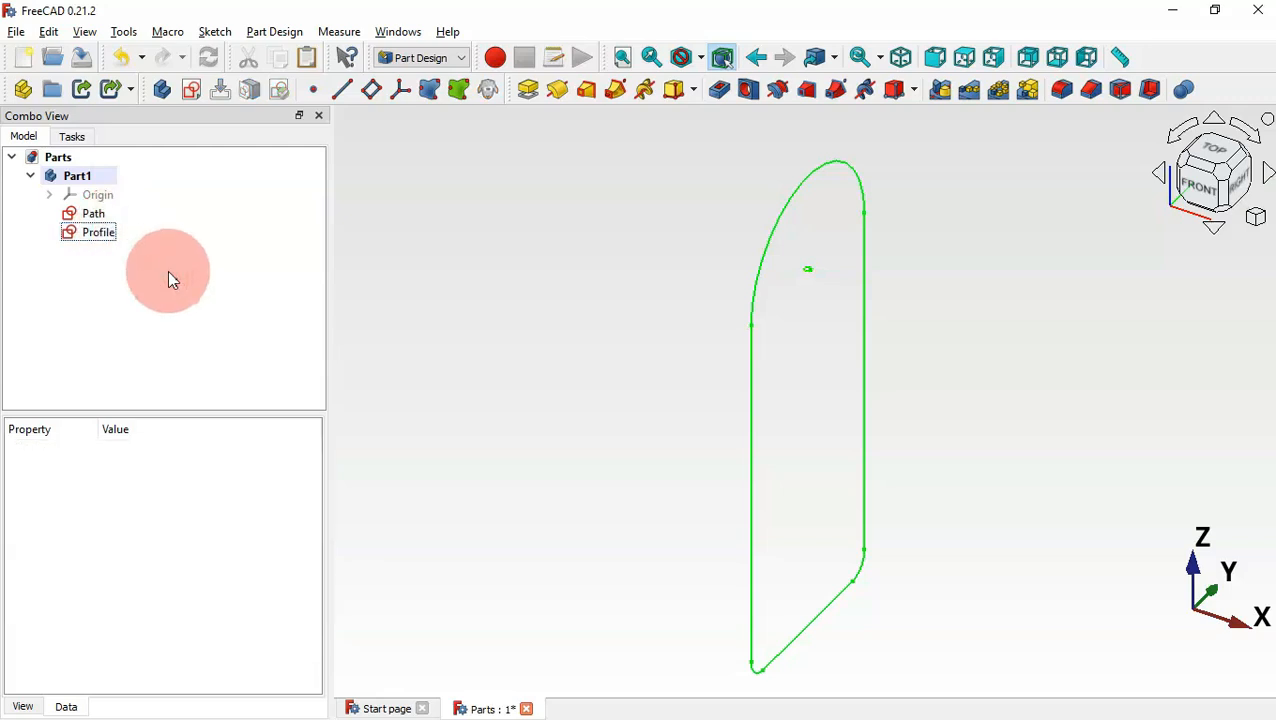
Reattach the Profile sketch to the straight vertical edge of Path on the -Y side, in Normal to edge mode
click(107, 238)
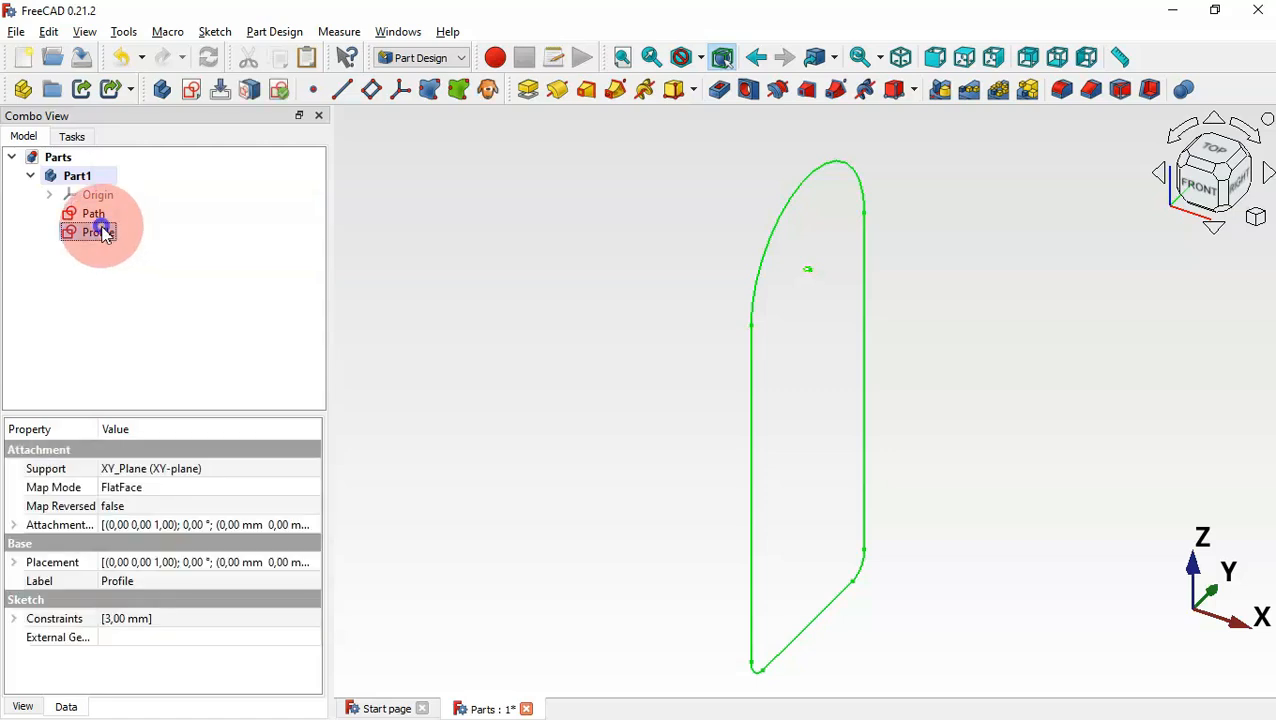
right_click(105, 233)
click(296, 270)
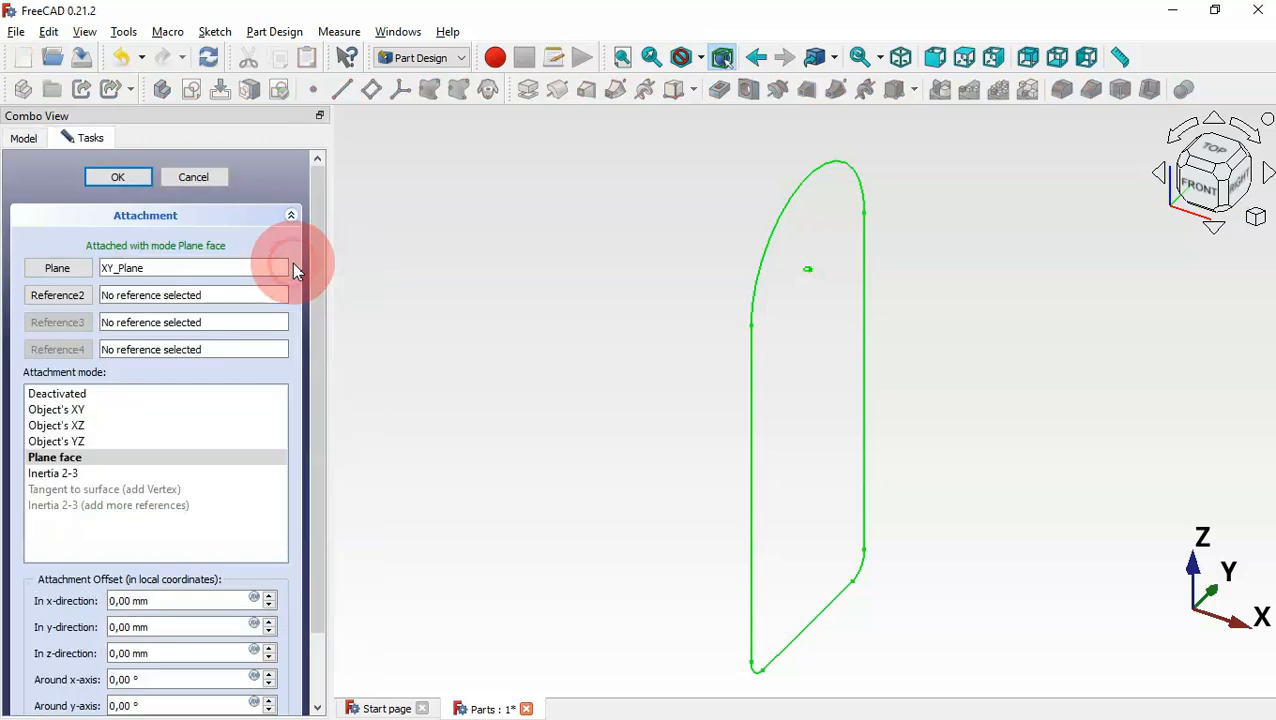
click(58, 268)
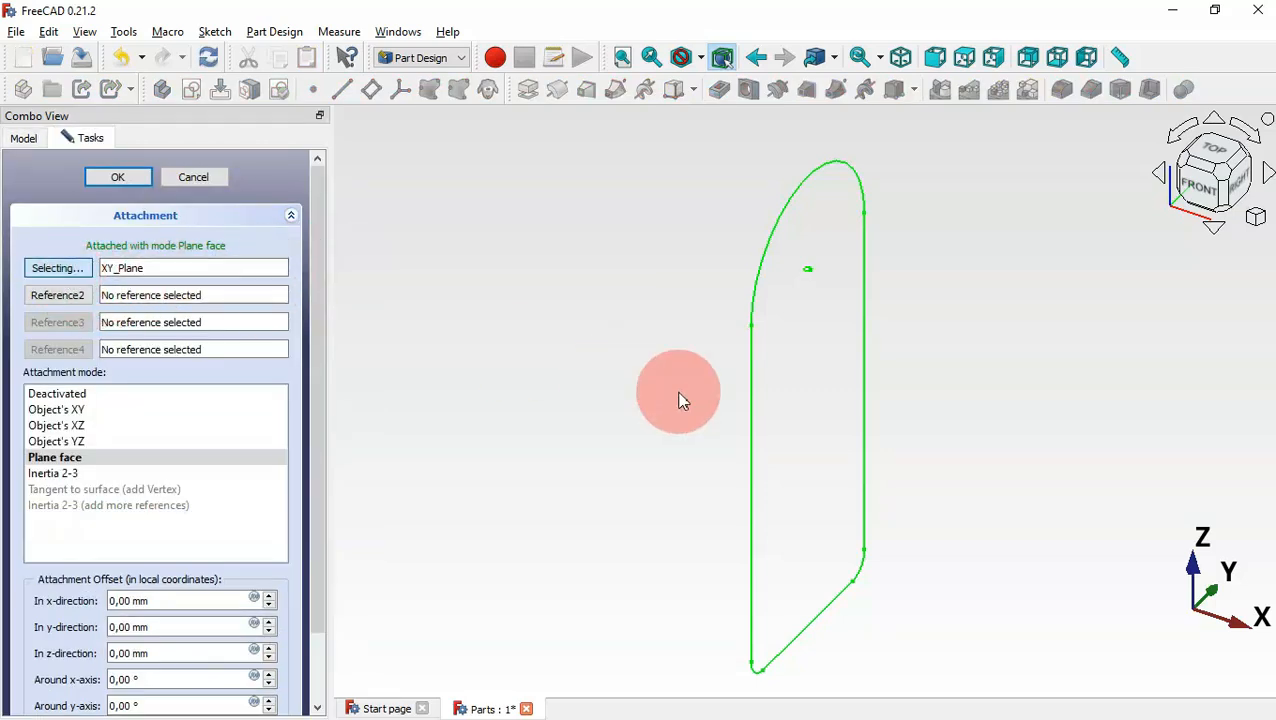
click(752, 425)
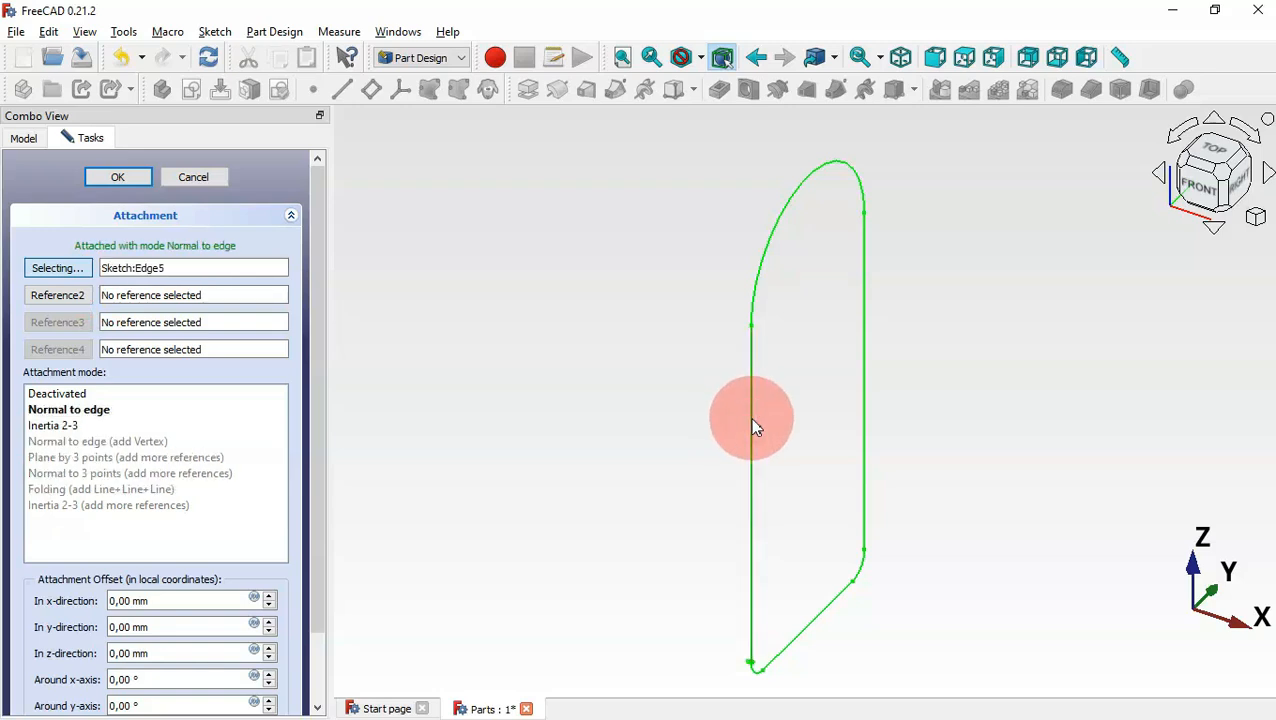
click(117, 177)
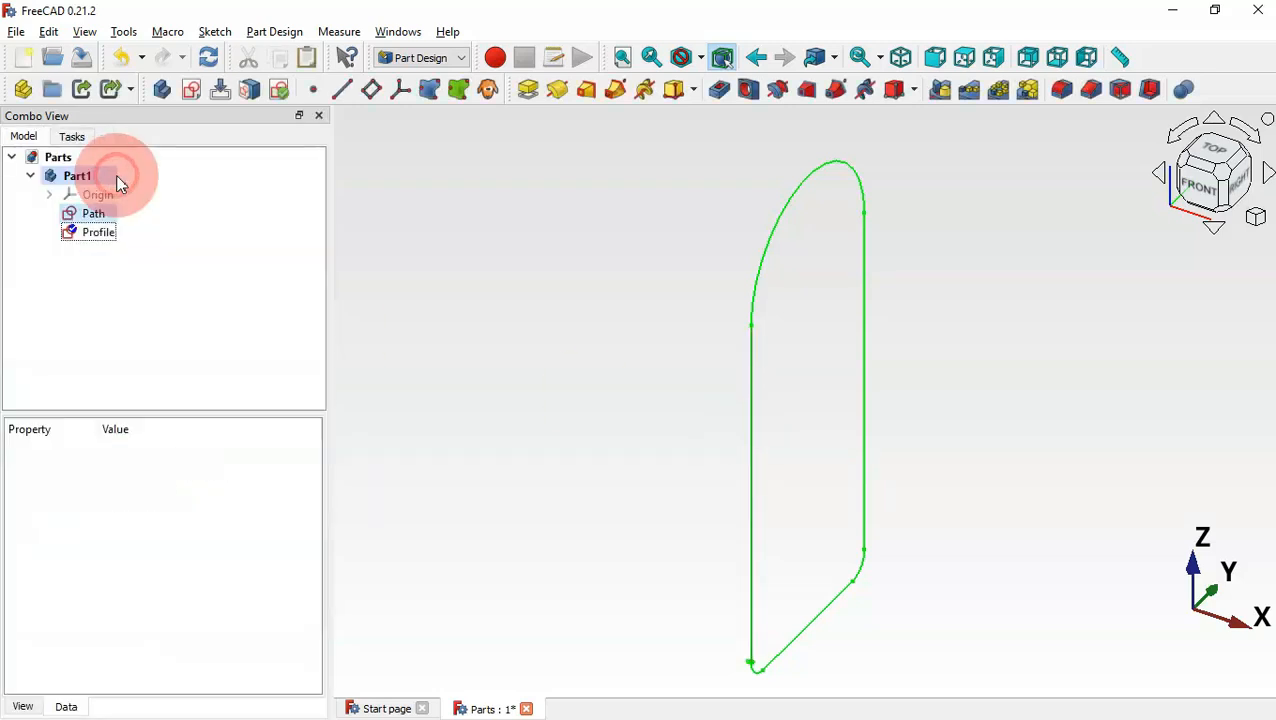
Create an additive pipe that sweeps the Profile sketch along the whole Path sketch
click(100, 233)
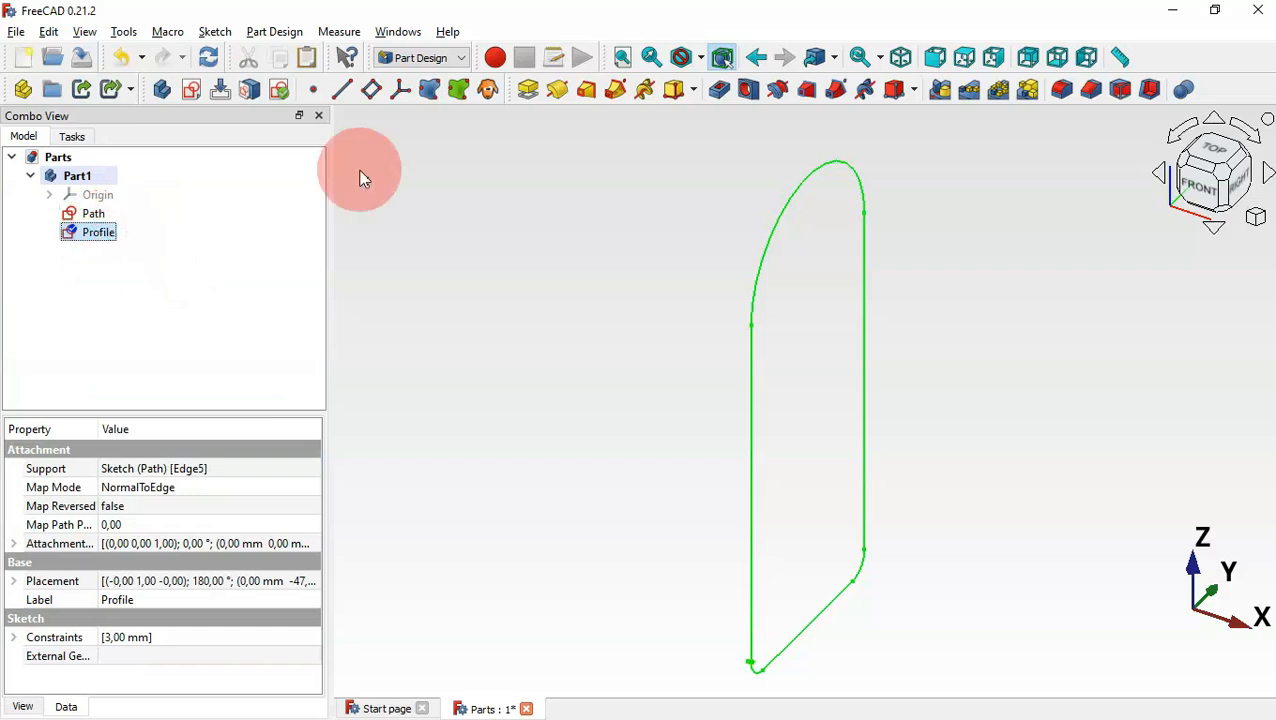
click(618, 94)
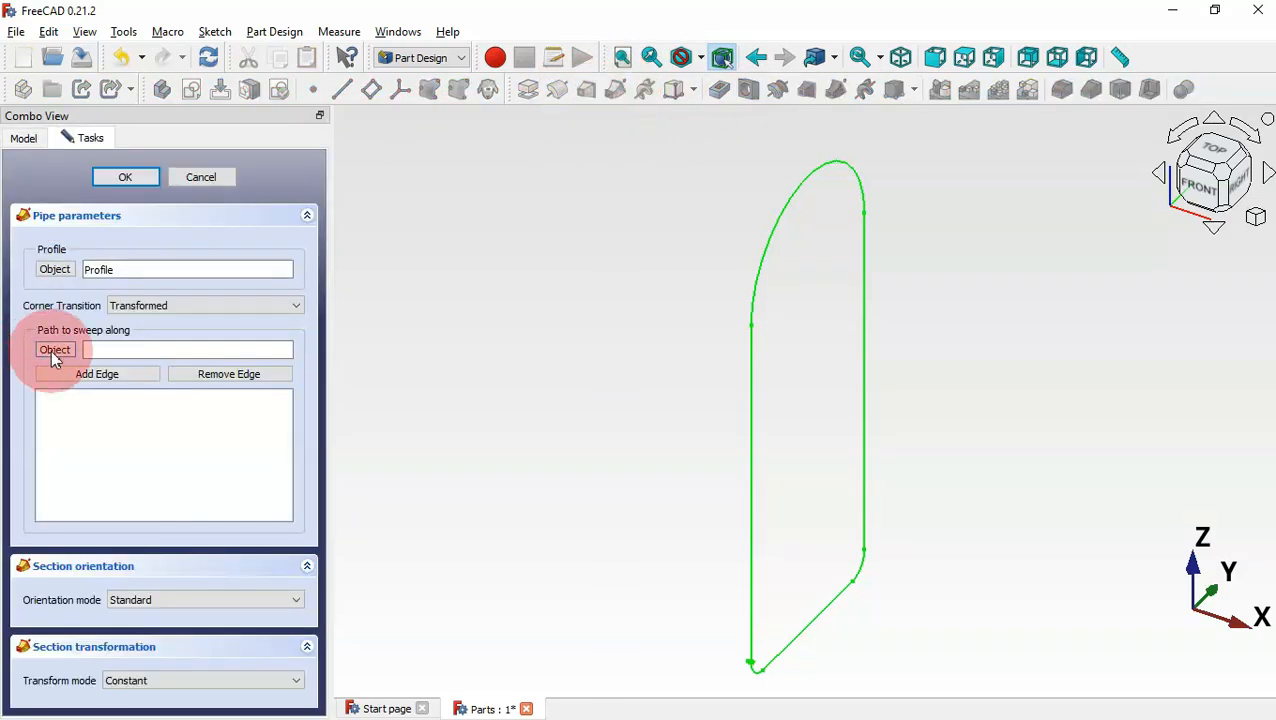
click(55, 352)
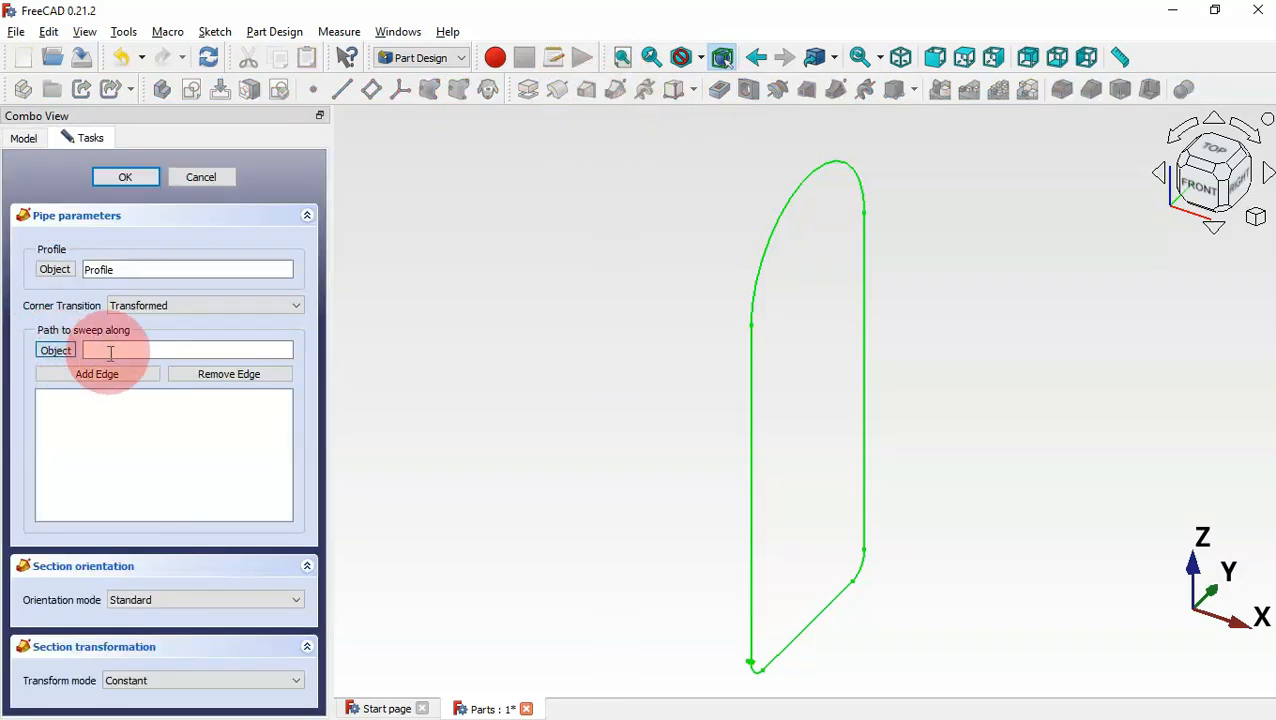
click(751, 304)
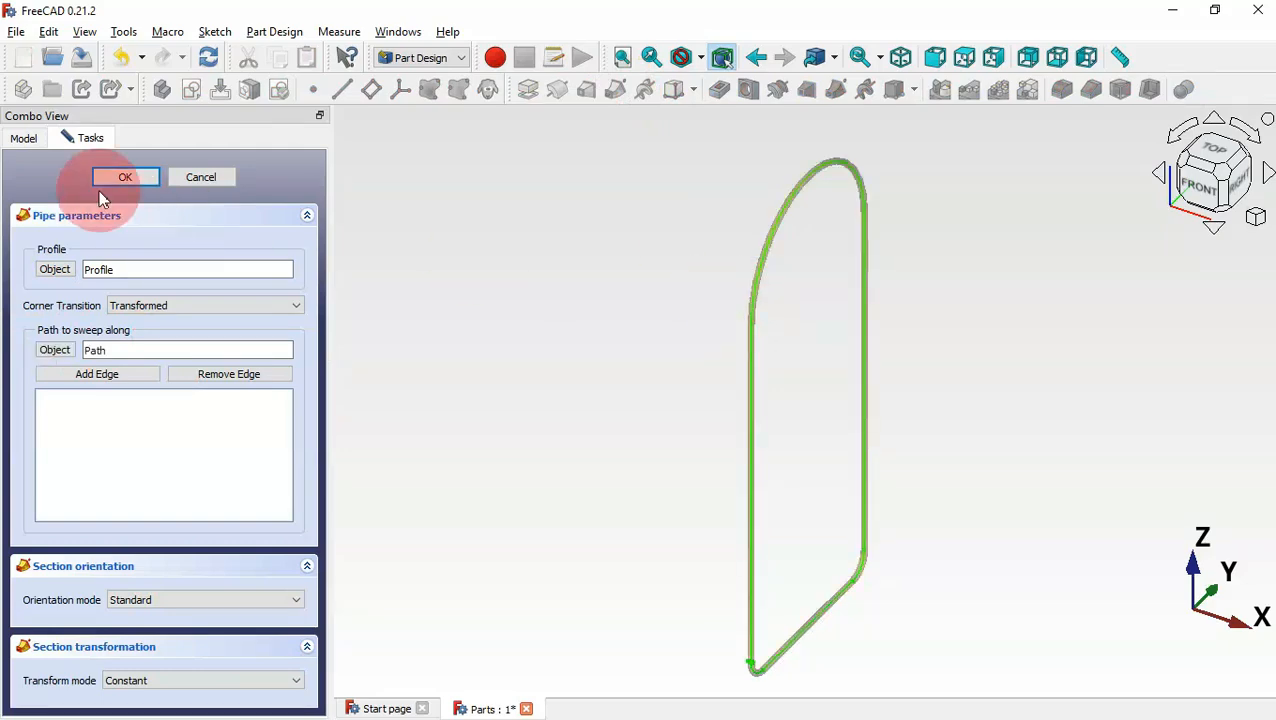
click(125, 178)
click(260, 216)
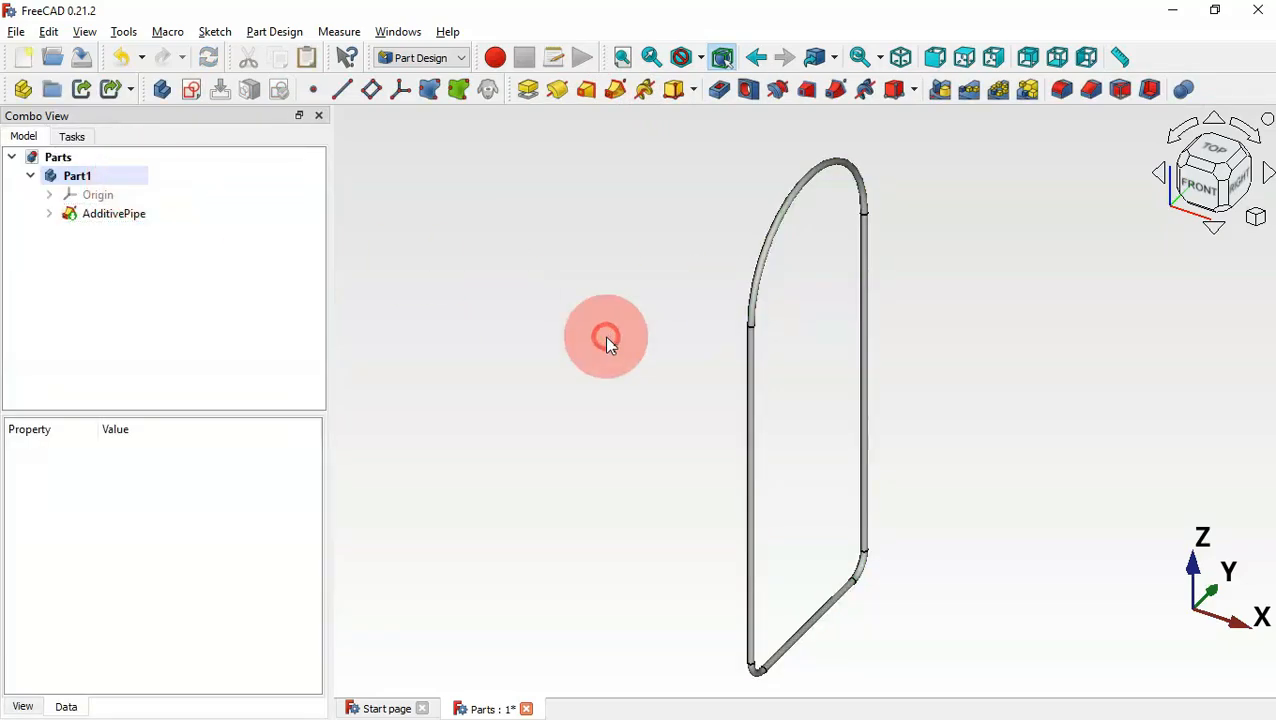
middle_drag(1130, 451, 930, 459)
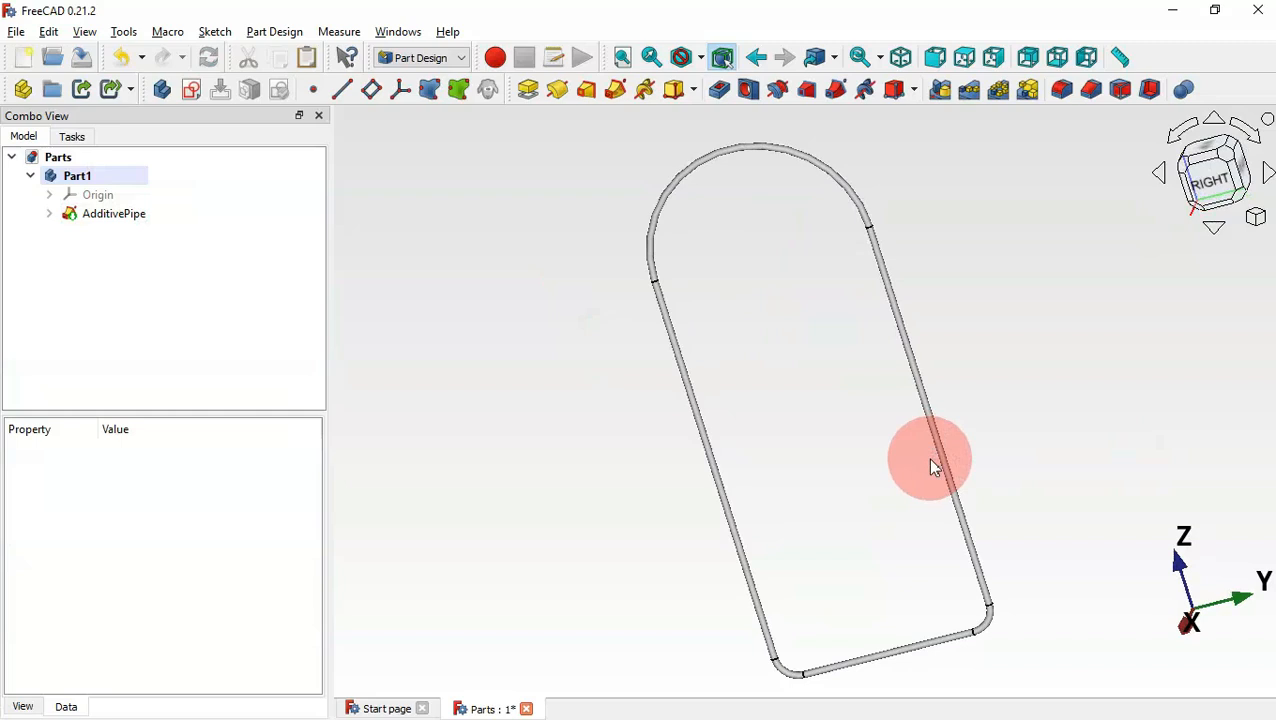
Create a new body in the Parts document and name it Part2
key(0)
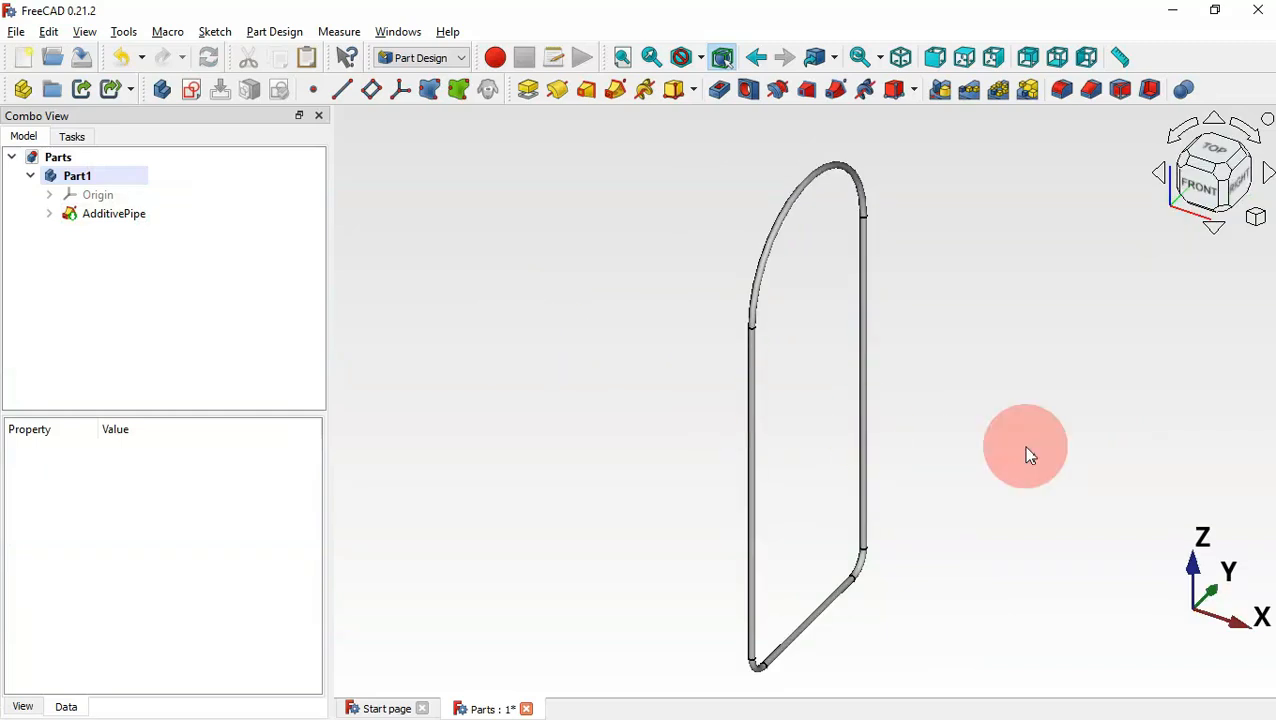
click(163, 91)
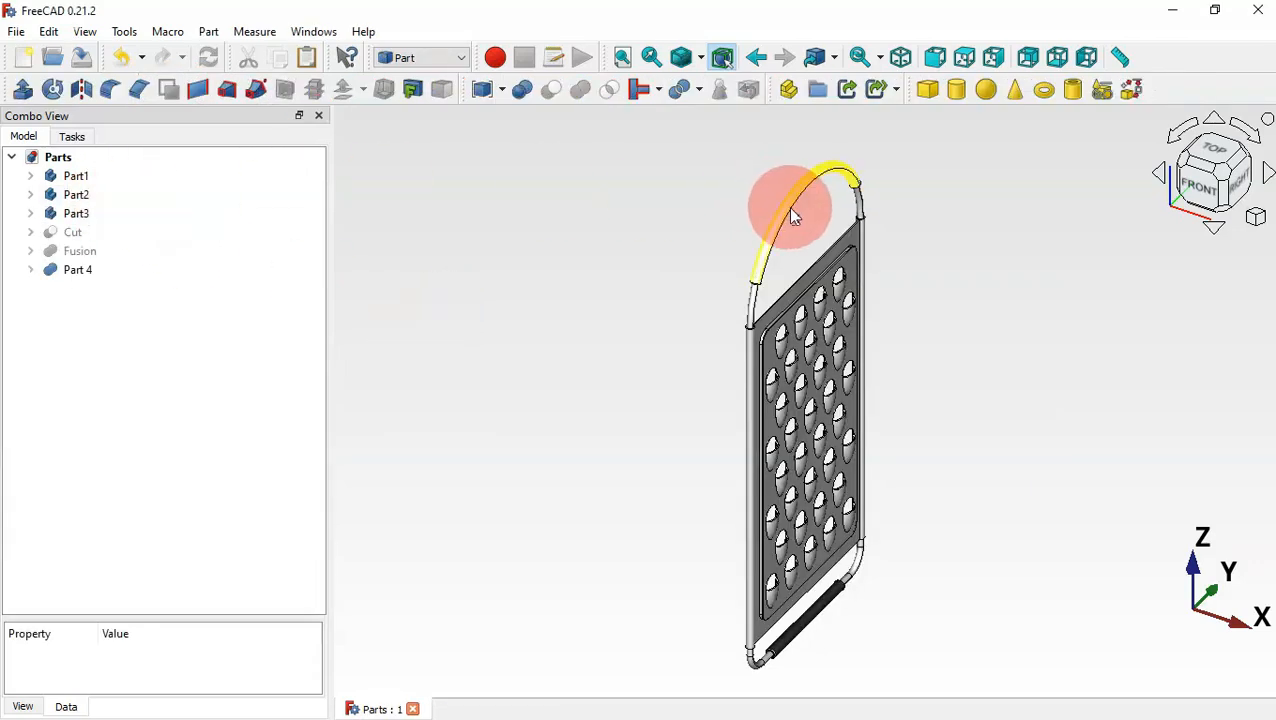
scroll(806, 190, up, 2)
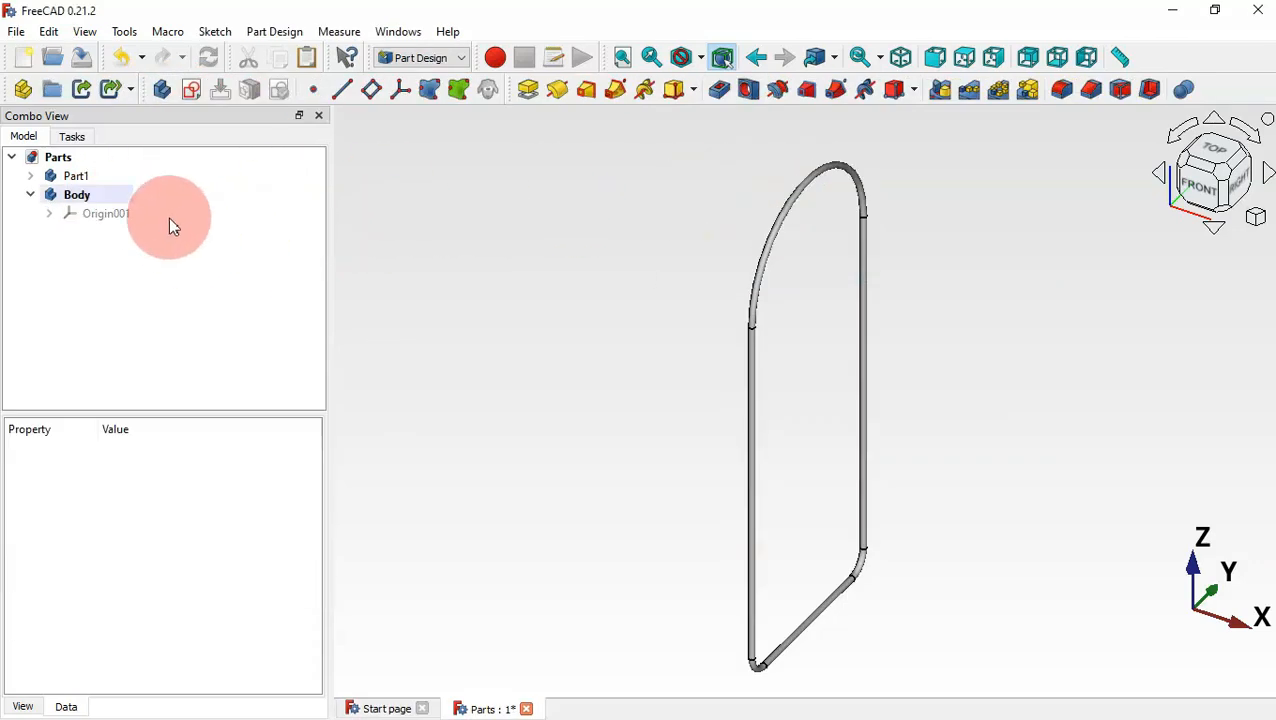
click(72, 193)
click(72, 193)
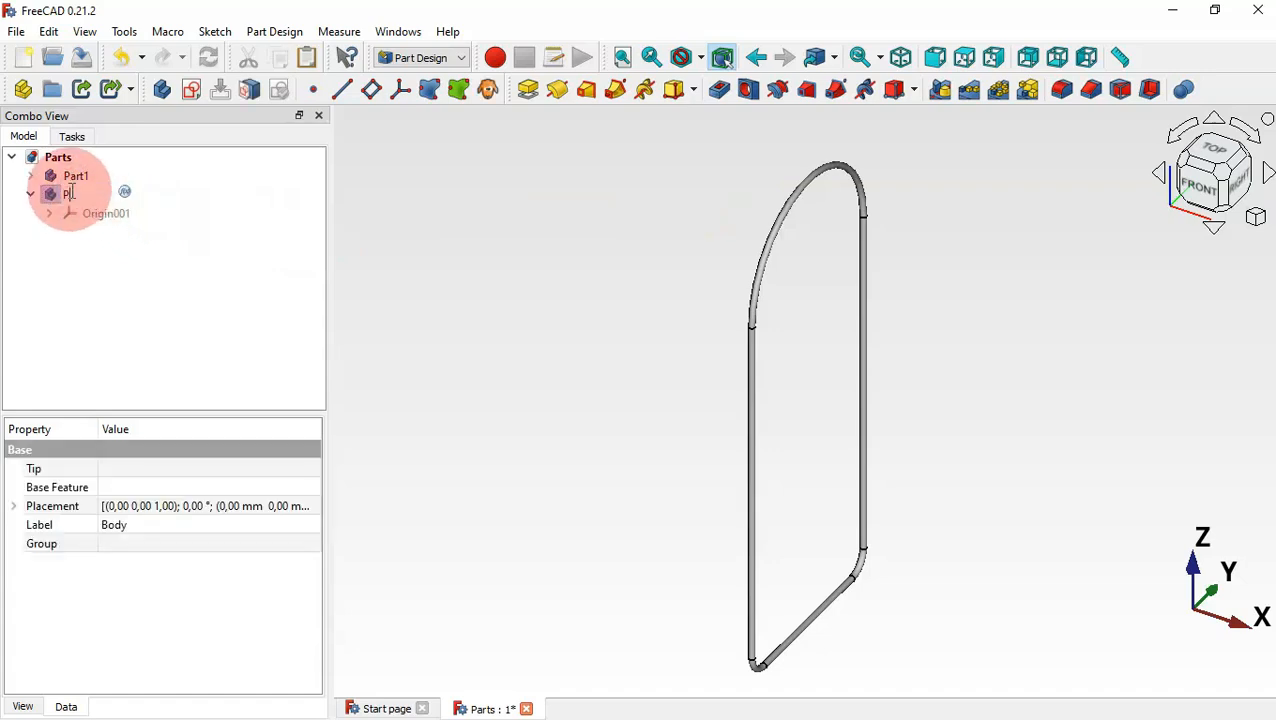
text(Part2)
key(Return)
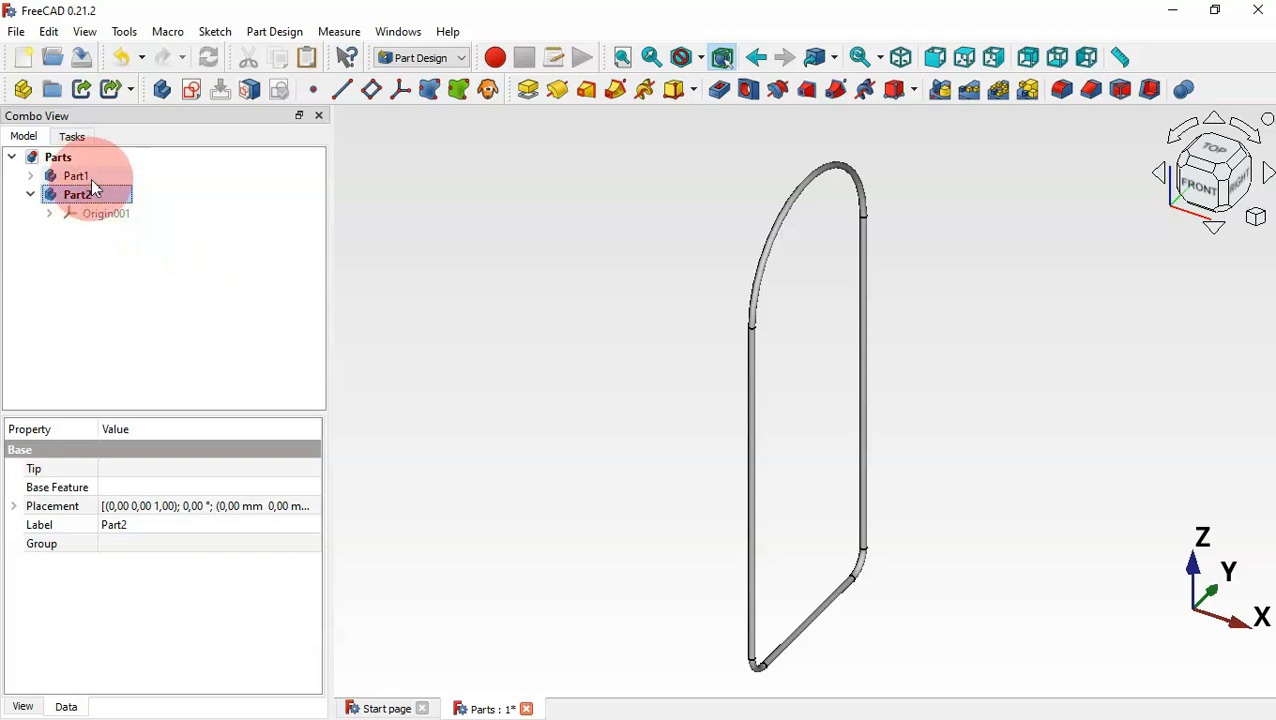
Copy the Profile and Path sketches from Part1's additive pipe, keeping only the original selections without their dependencies
double_click(40, 189)
click(31, 176)
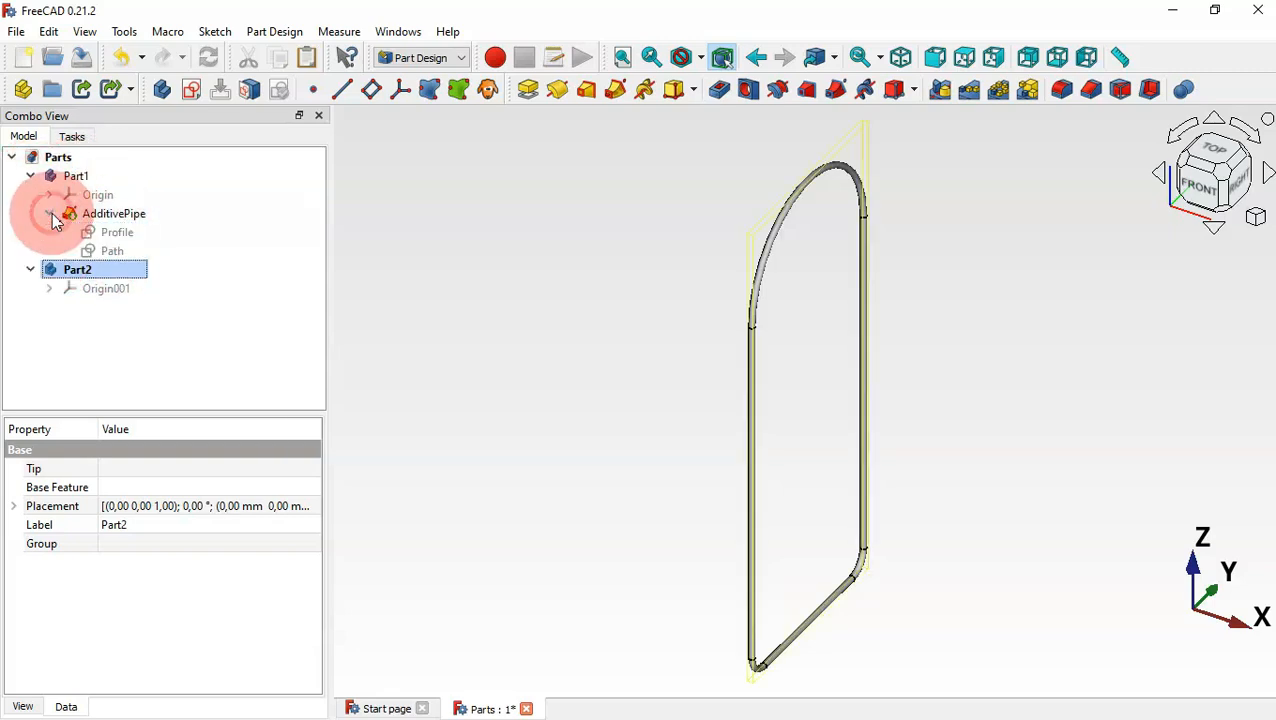
click(125, 234)
ctrl+click(113, 251)
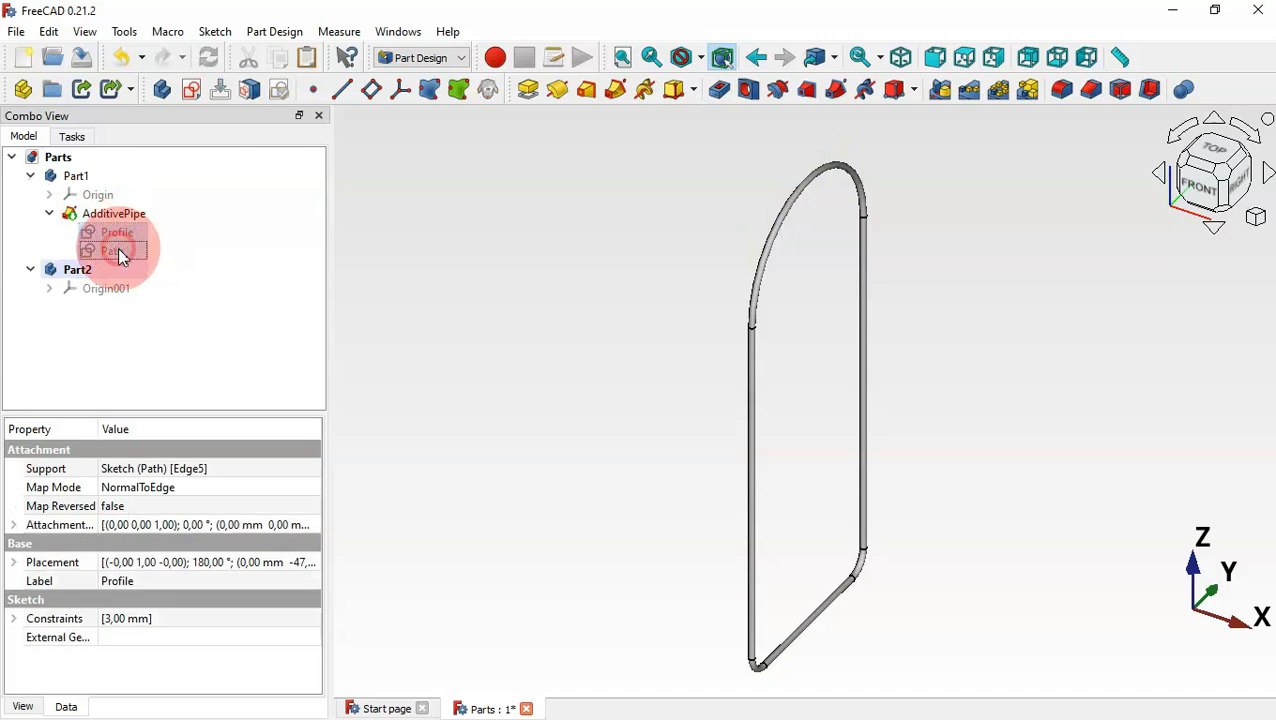
key(ctrl+c)
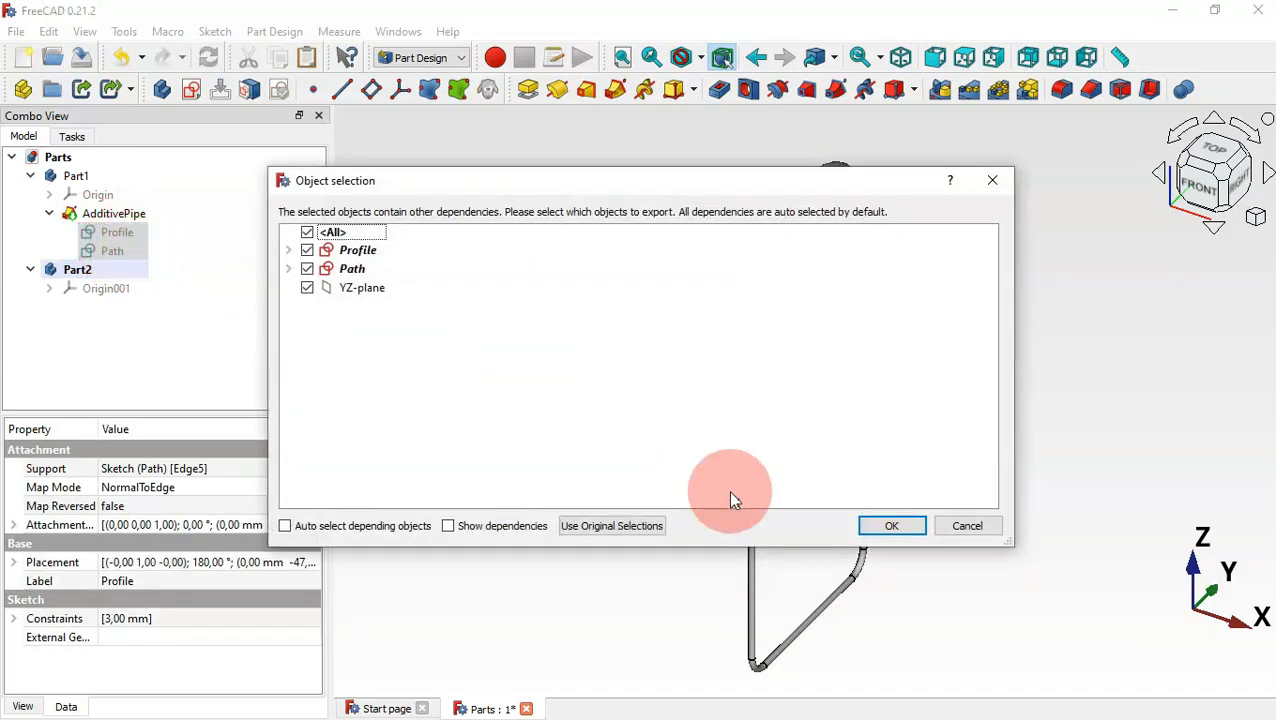
click(612, 527)
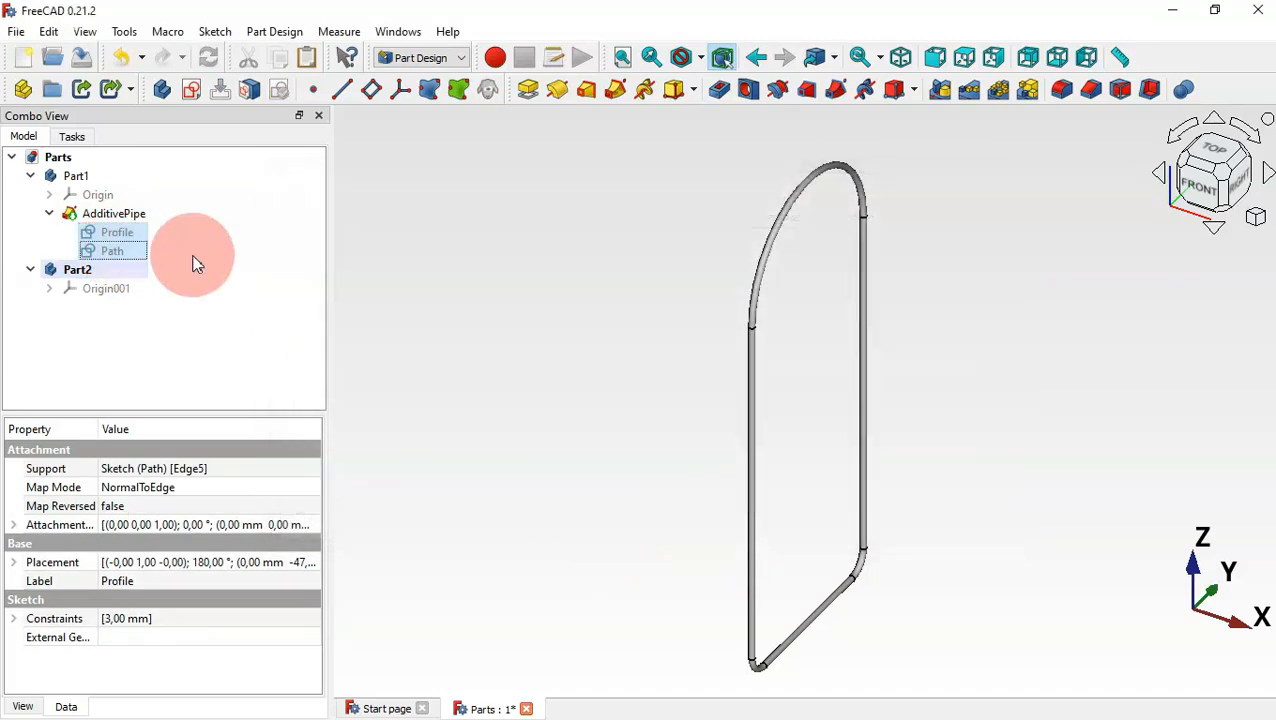
Paste the copied Profile and Path sketches into the document and move both into the Part2 body
click(32, 176)
click(139, 316)
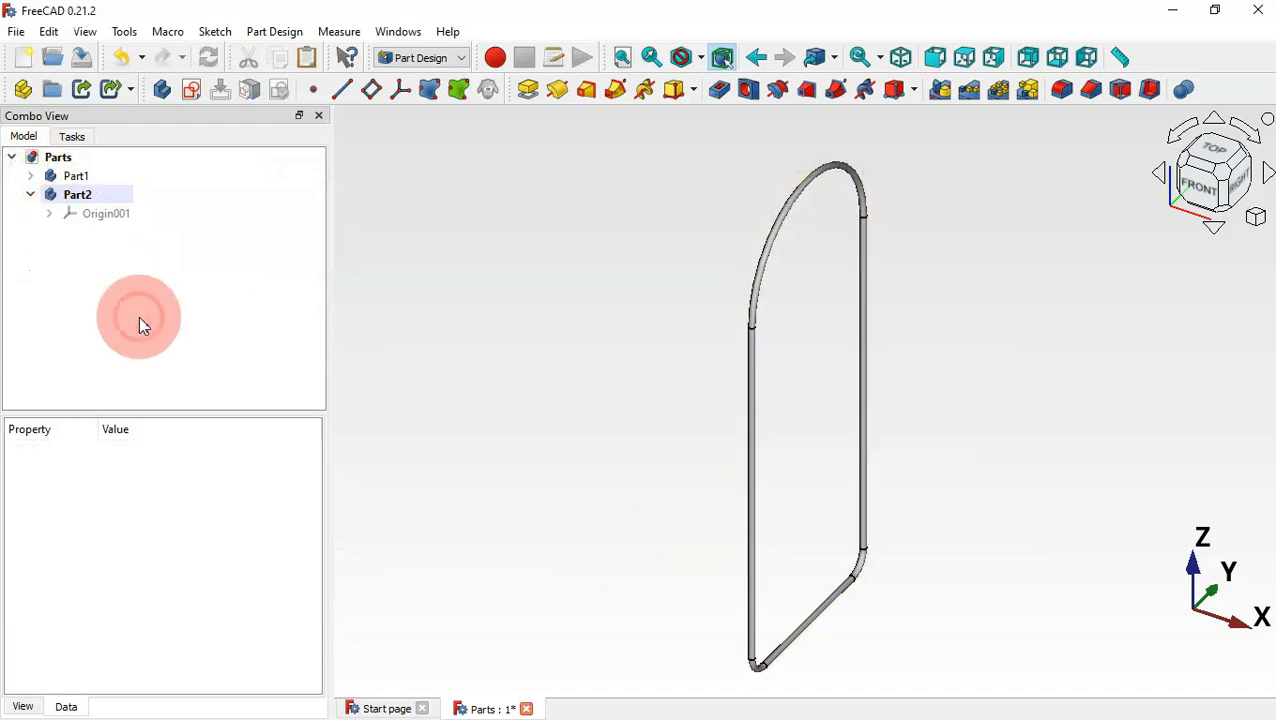
key(ctrl+v)
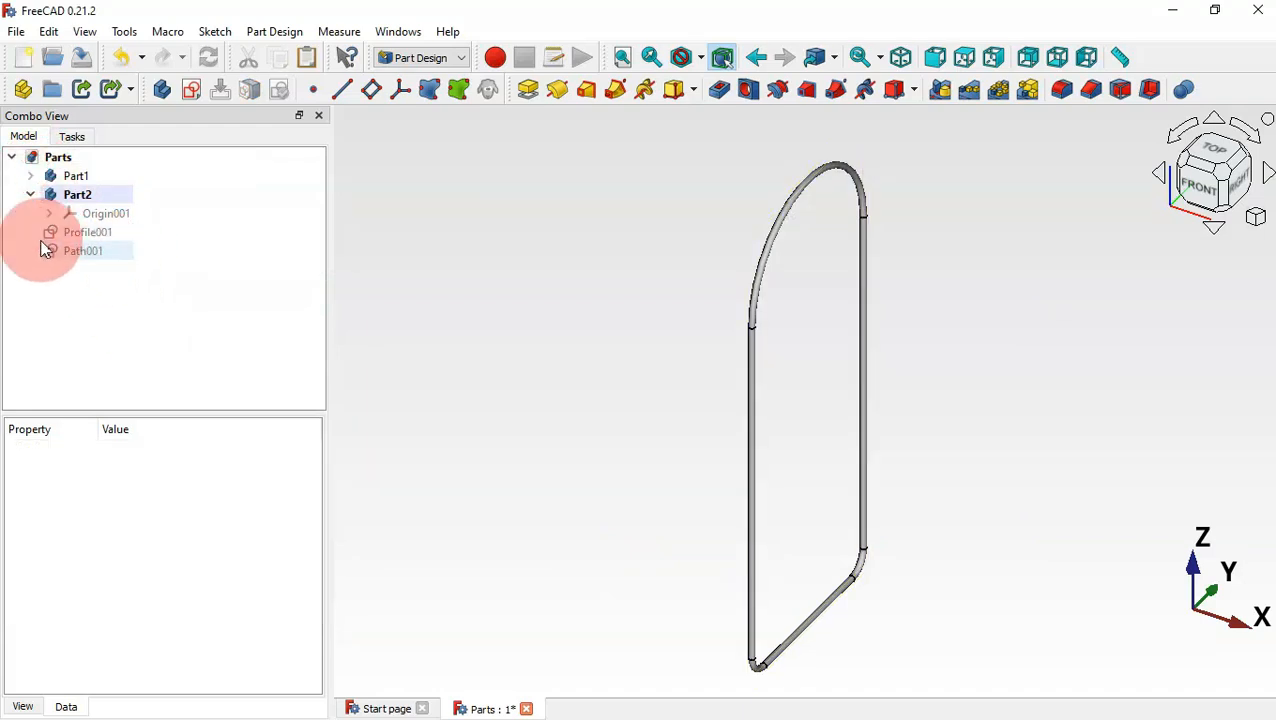
drag(79, 262, 212, 273)
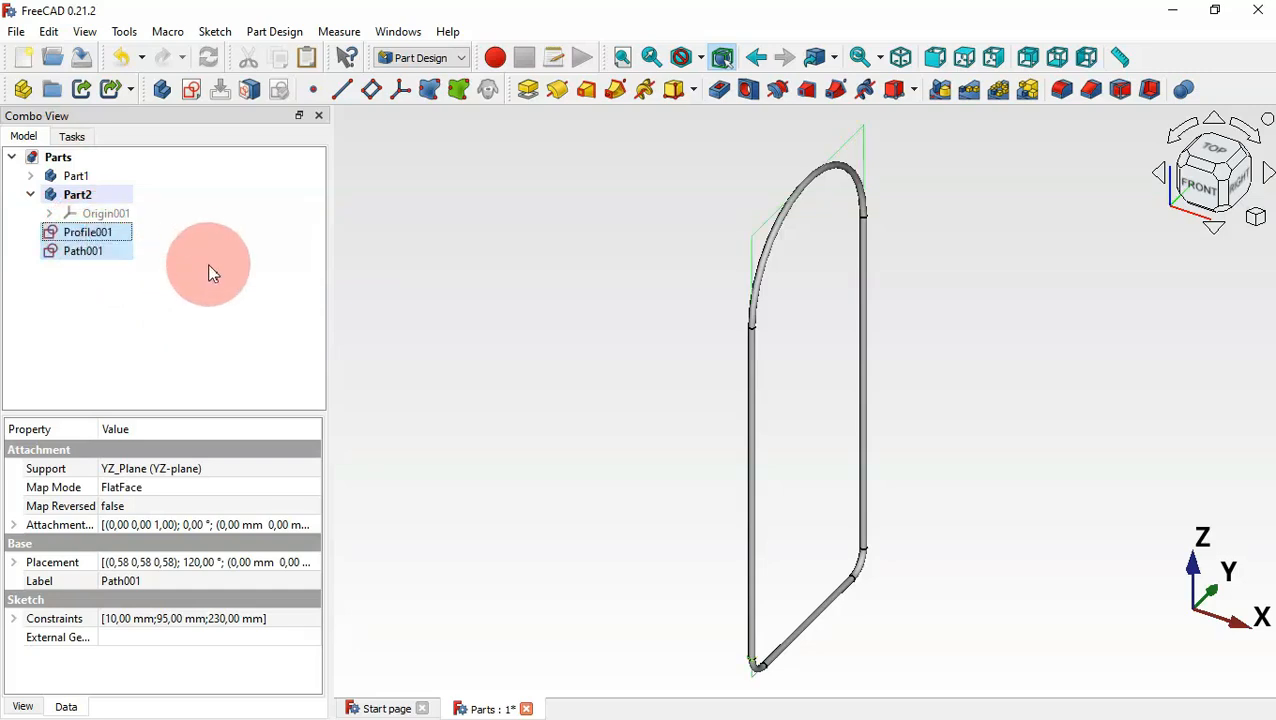
drag(116, 246, 92, 196)
Hide the Part1 body so that only the copied sketches in Part2 are shown
click(72, 177)
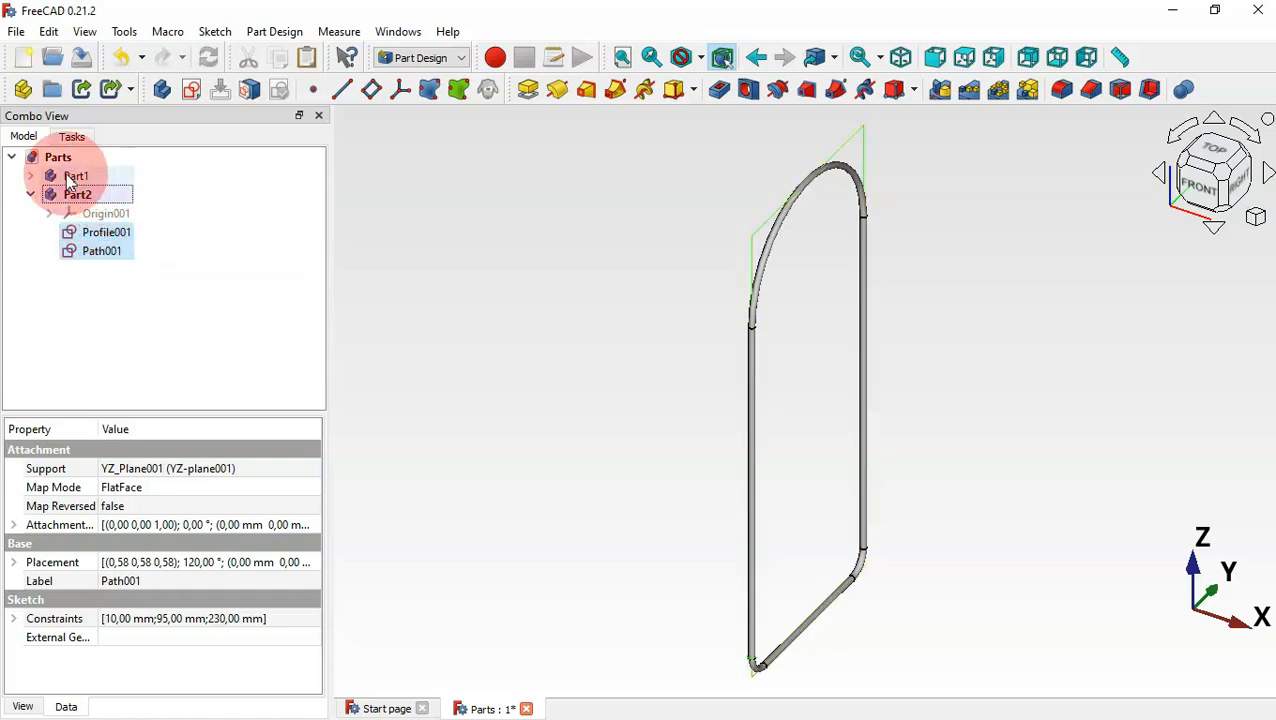
key(space)
click(504, 292)
click(586, 398)
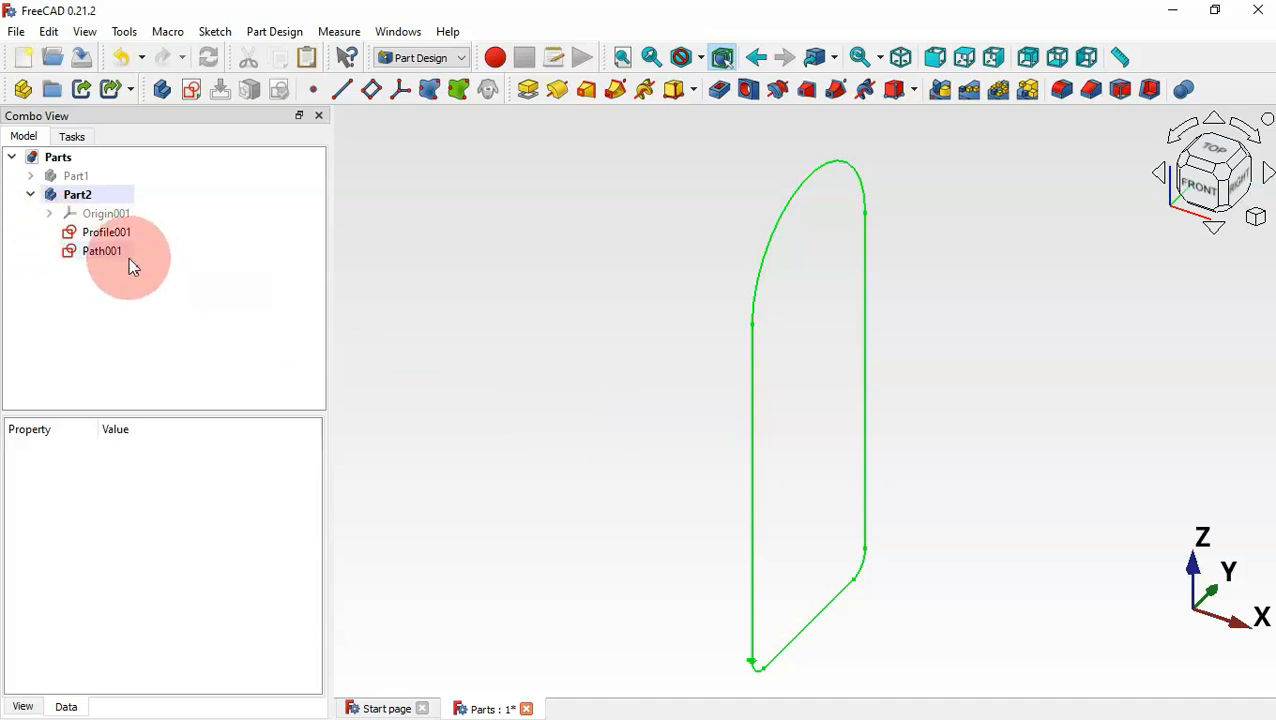
In the Path001 sketch, convert the straight sides, bottom line and corner fillets to construction geometry, keeping the upper arc as normal geometry
double_click(108, 251)
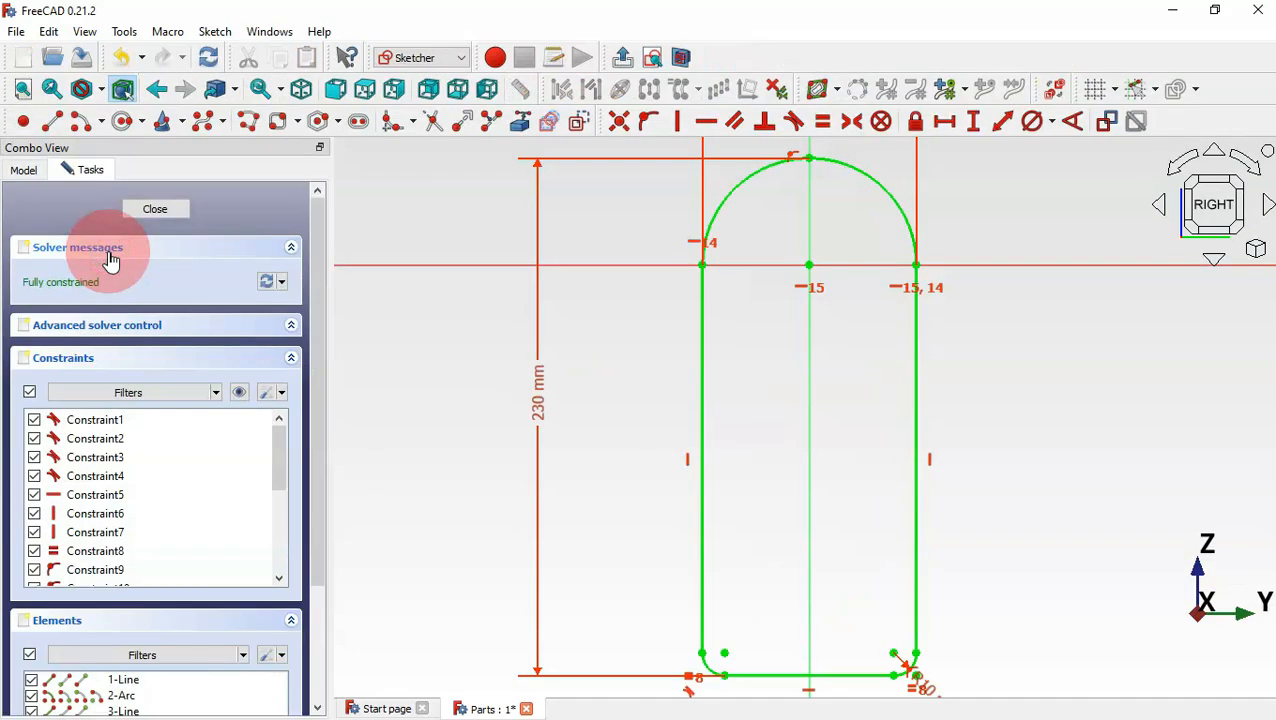
drag(916, 578, 604, 325)
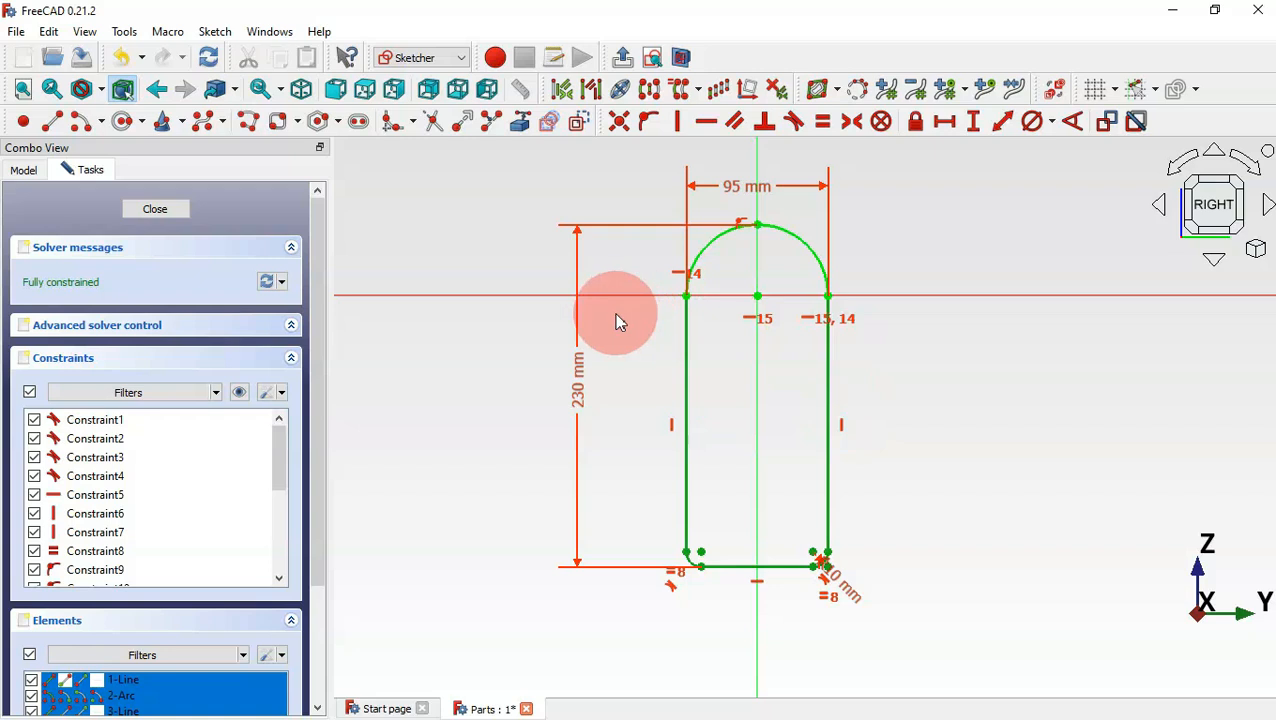
click(580, 122)
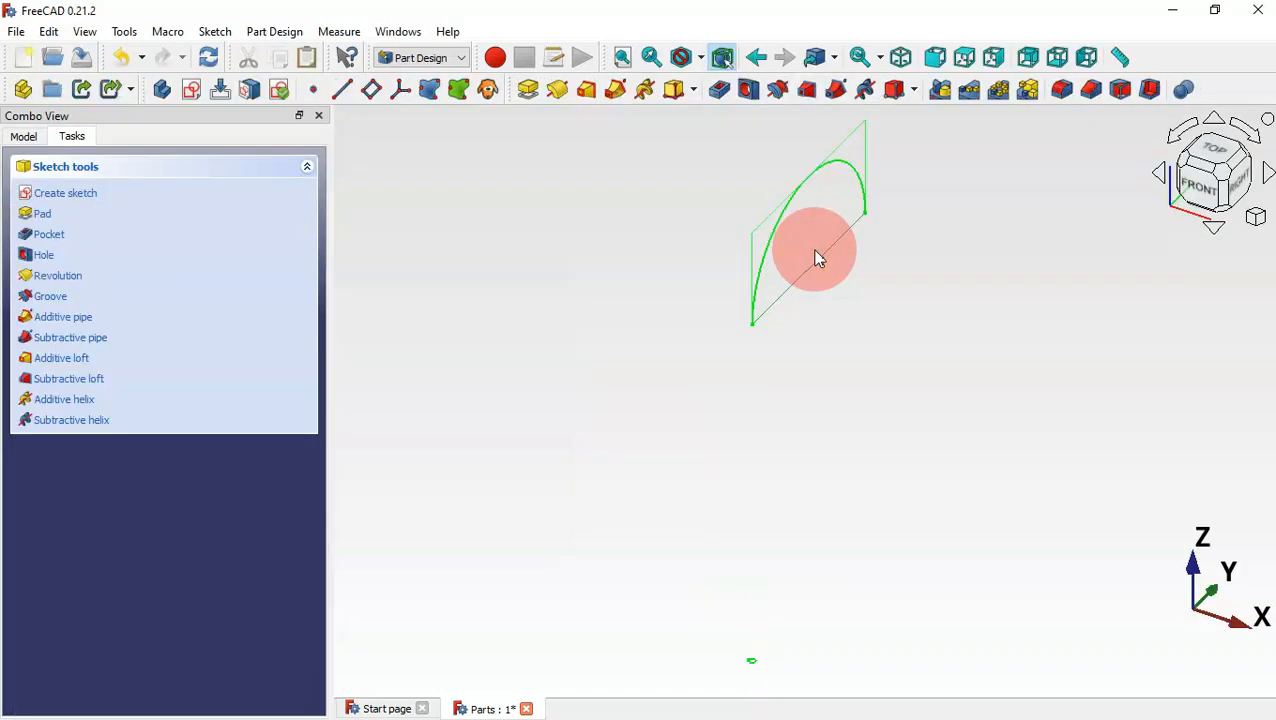
click(20, 137)
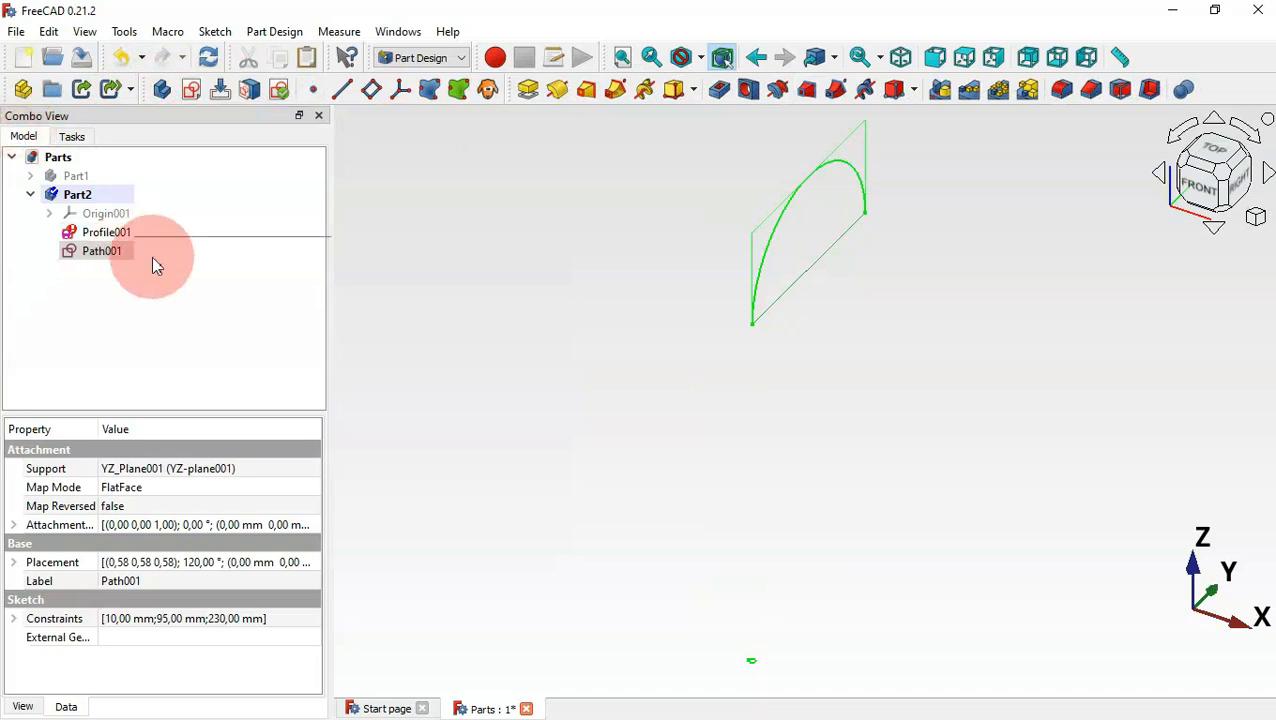
Reattach the Profile001 sketch to the arc's endpoint on the -Y side of Path001, in Translate origin mode
click(110, 233)
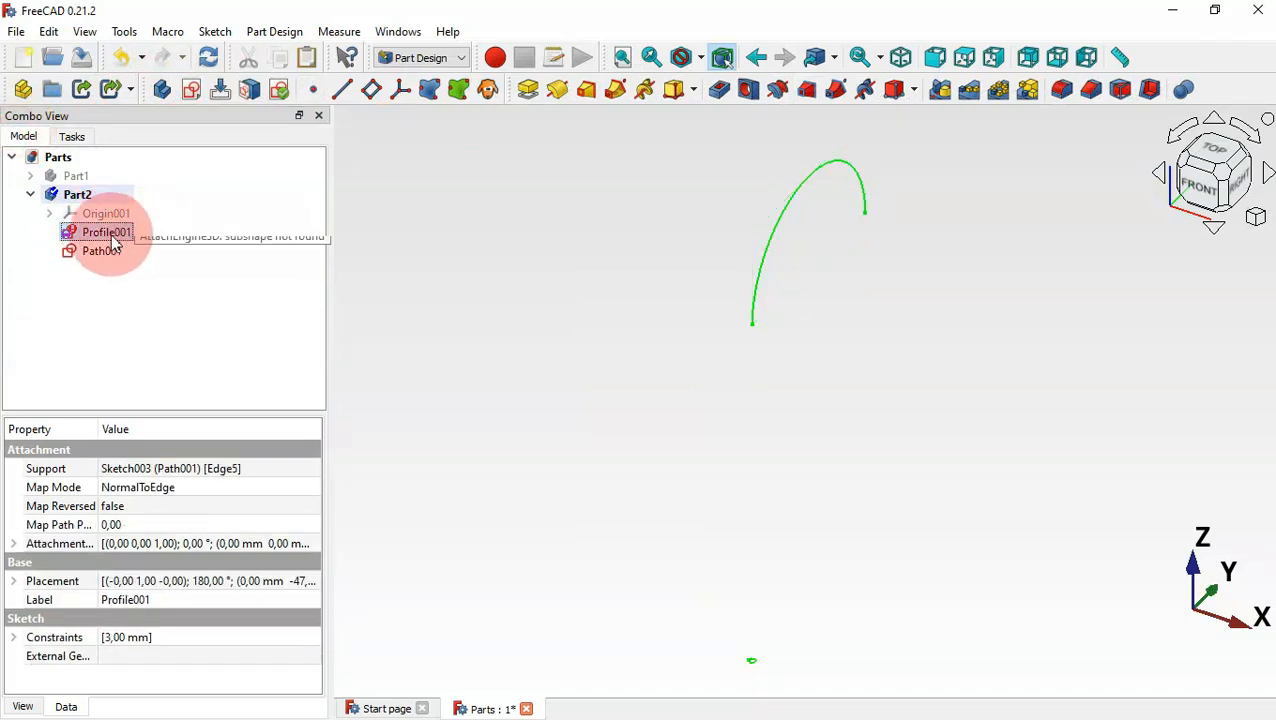
right_click(117, 238)
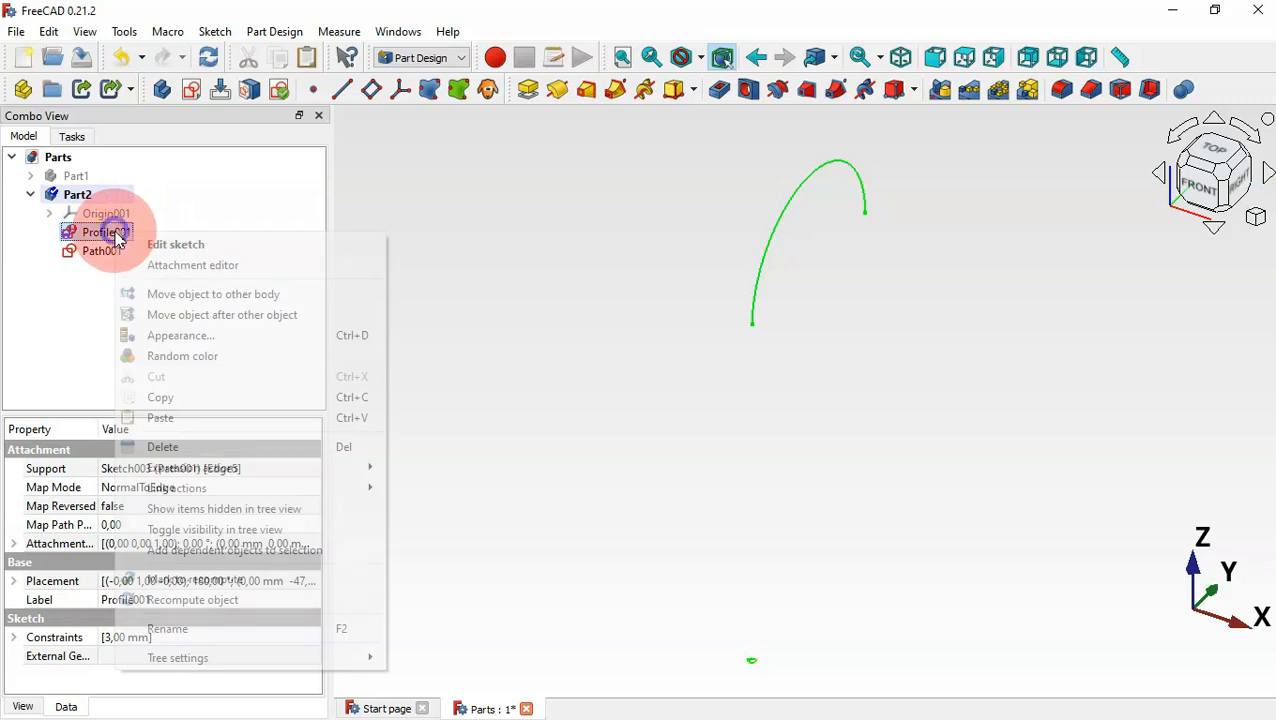
click(253, 268)
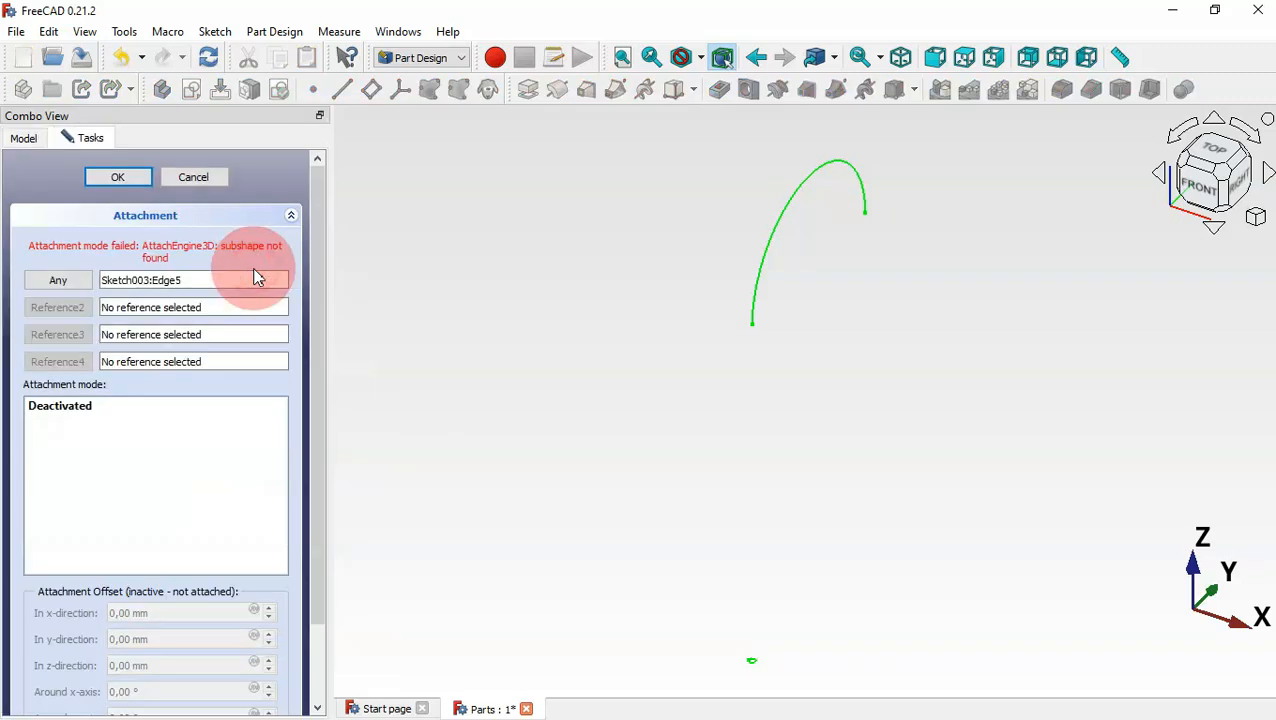
click(76, 279)
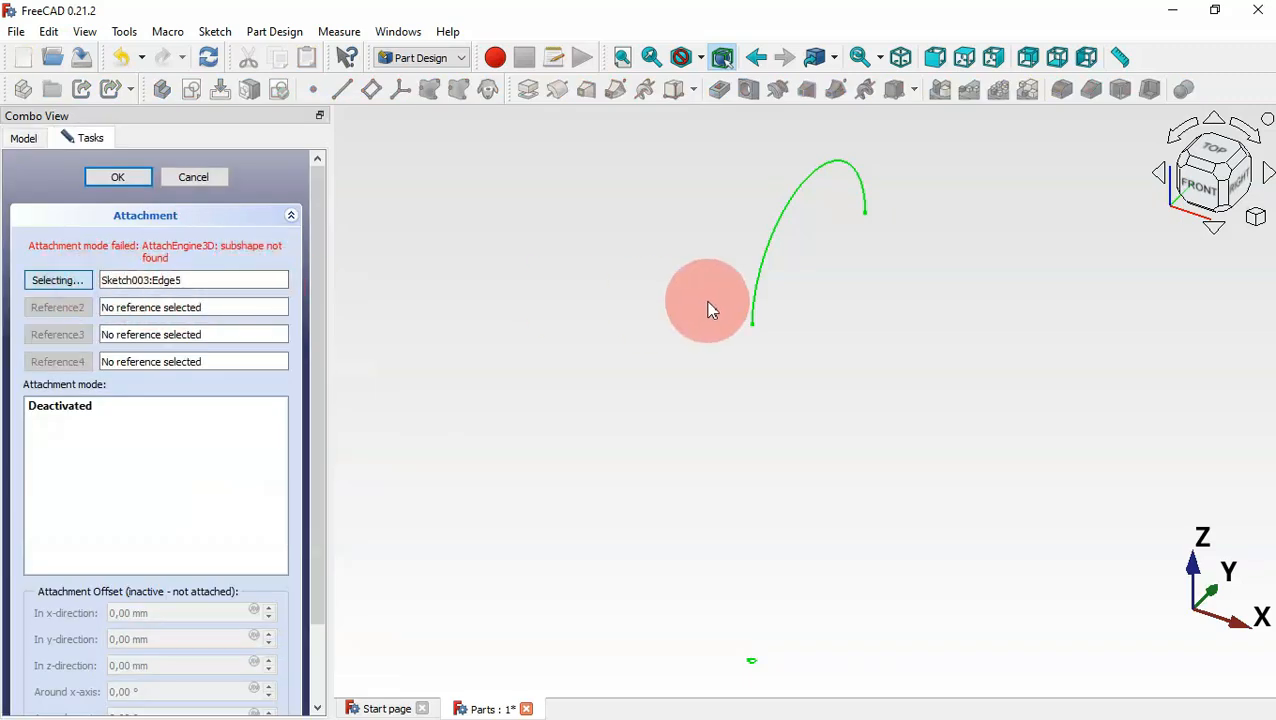
scroll(763, 307, up, 5)
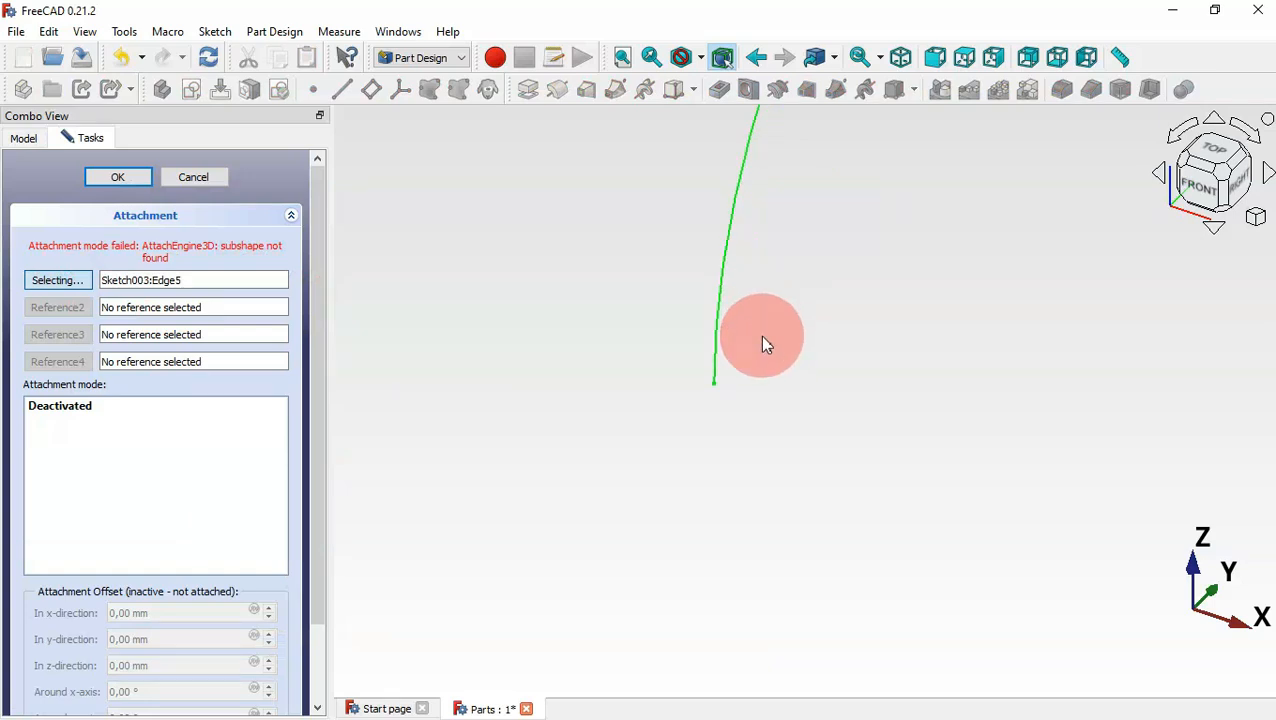
click(714, 384)
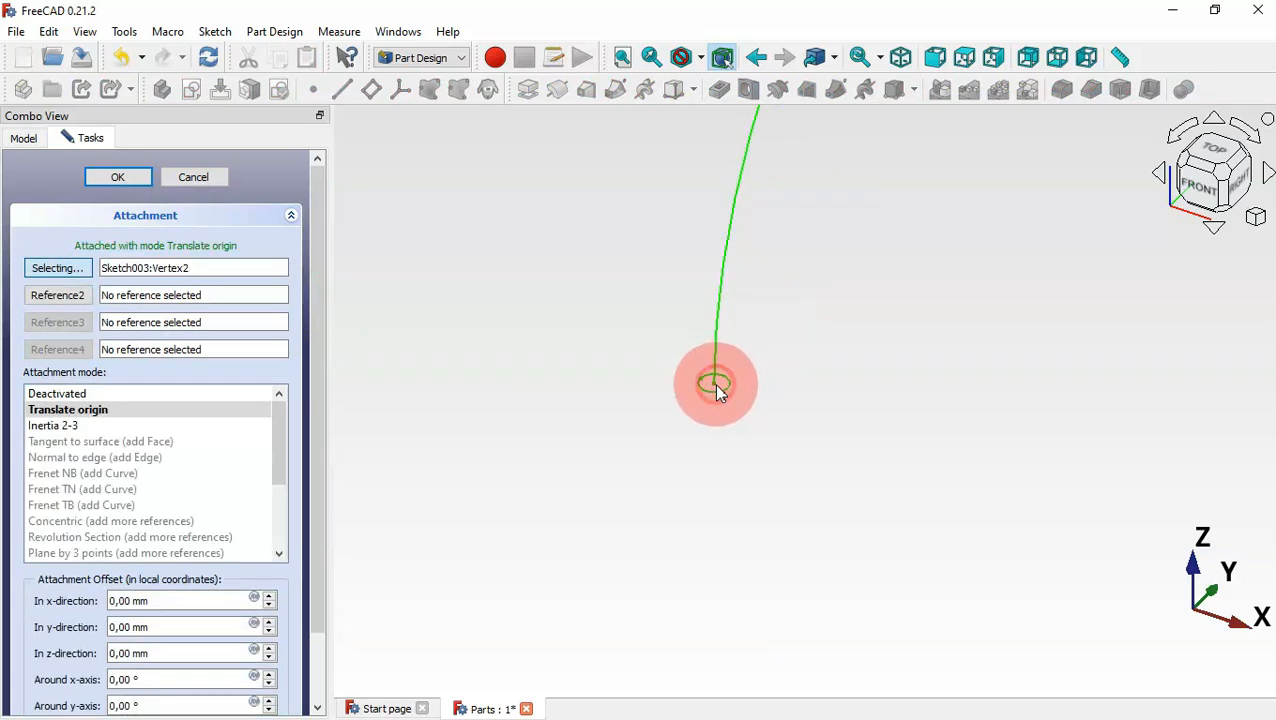
click(136, 184)
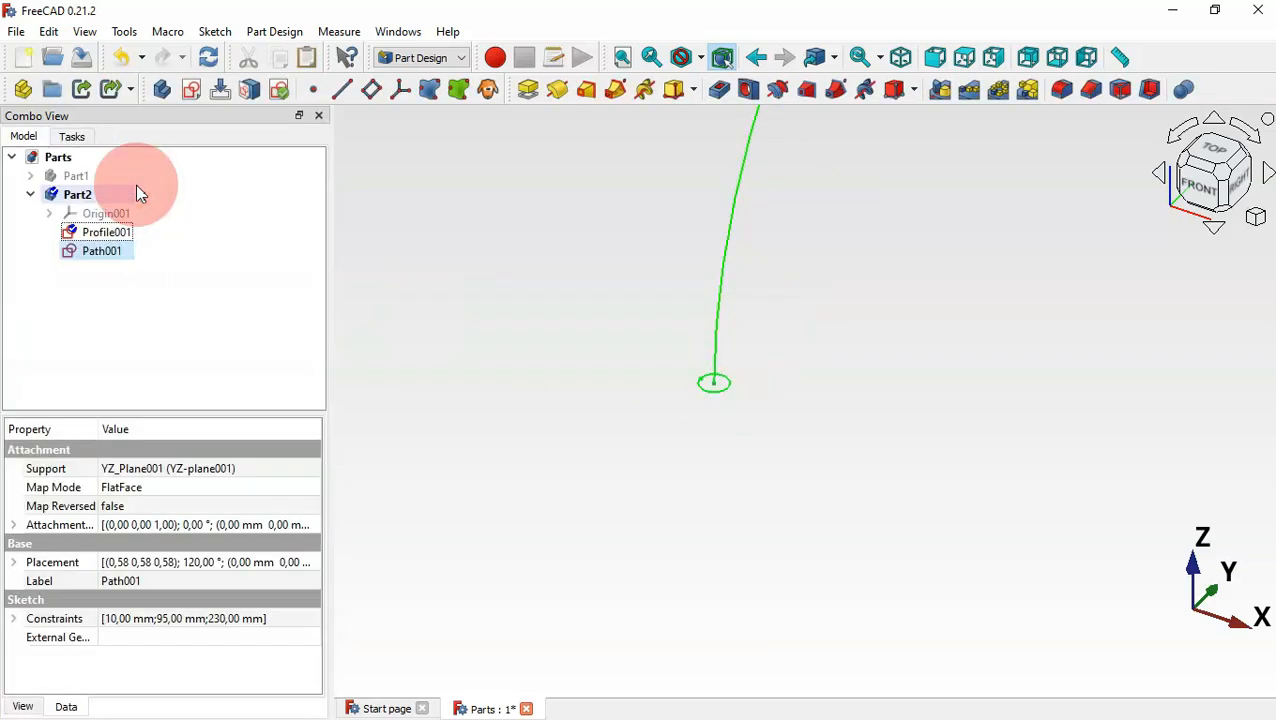
In the Profile001 sketch, draw a second circle with a radius of about 5.9 mm, concentric with the 3 mm circle
ctrl+click(108, 232)
double_click(112, 232)
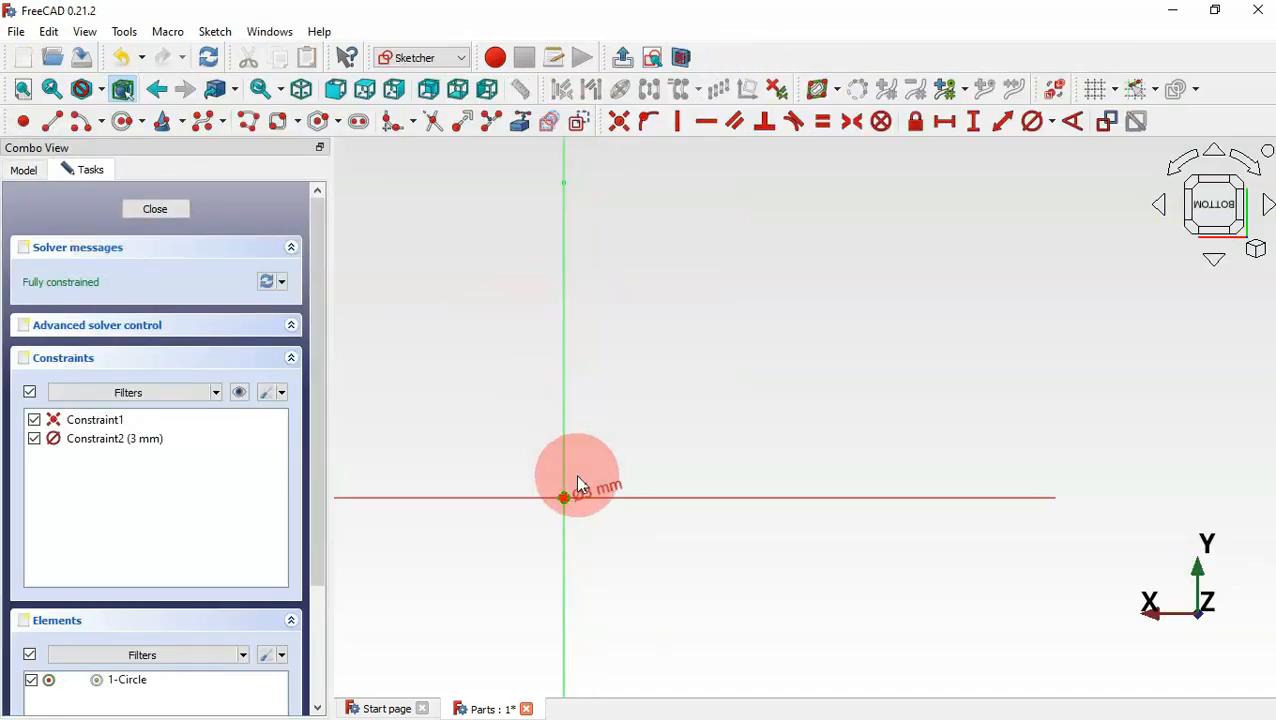
scroll(563, 503, up, 5)
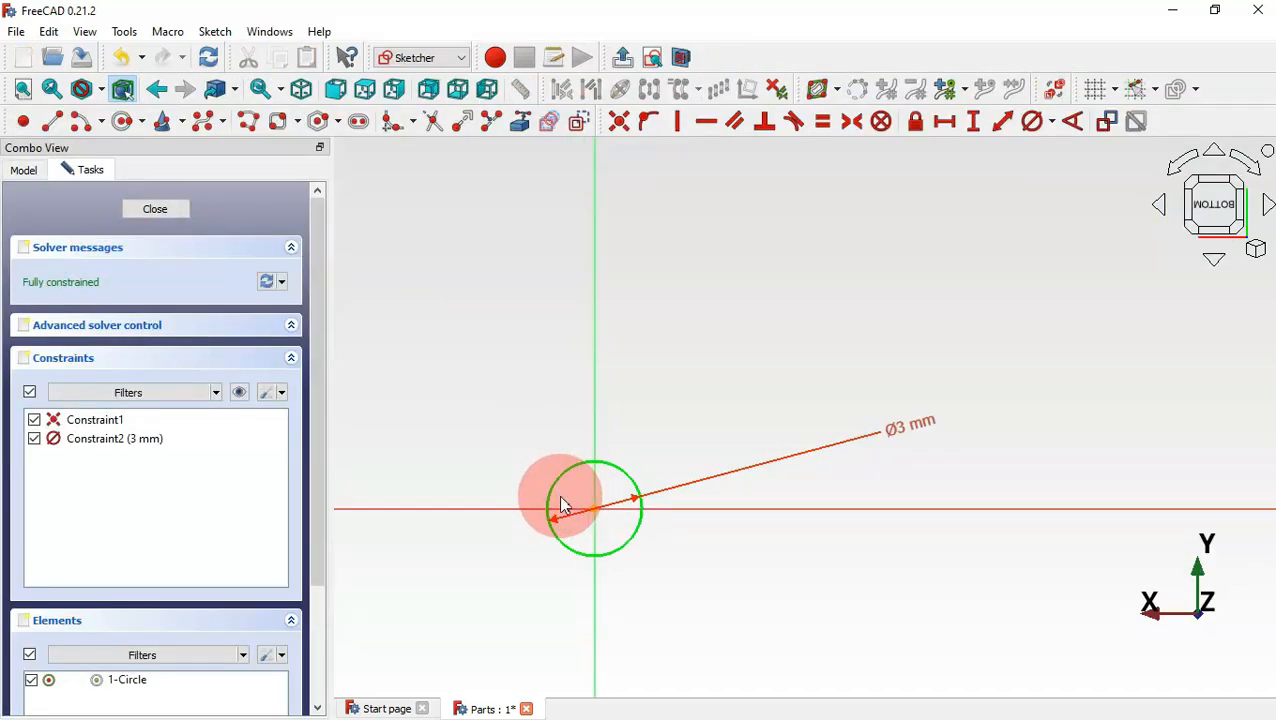
click(123, 121)
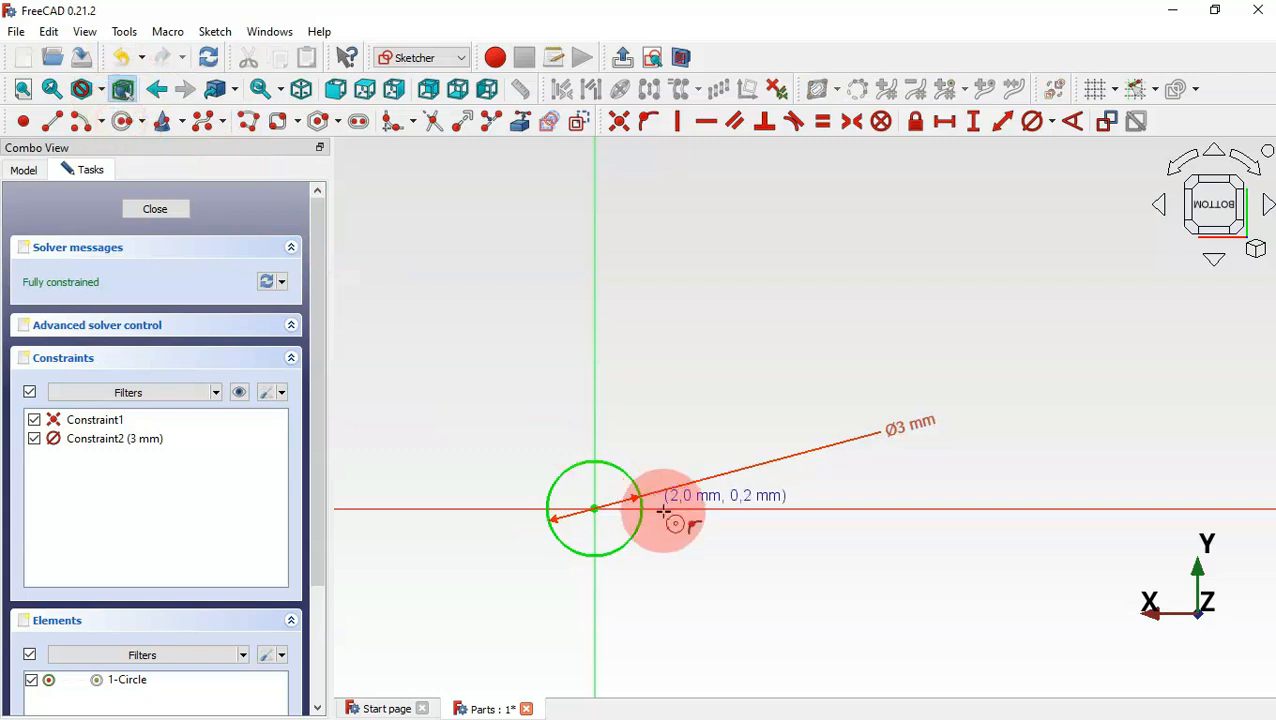
click(594, 509)
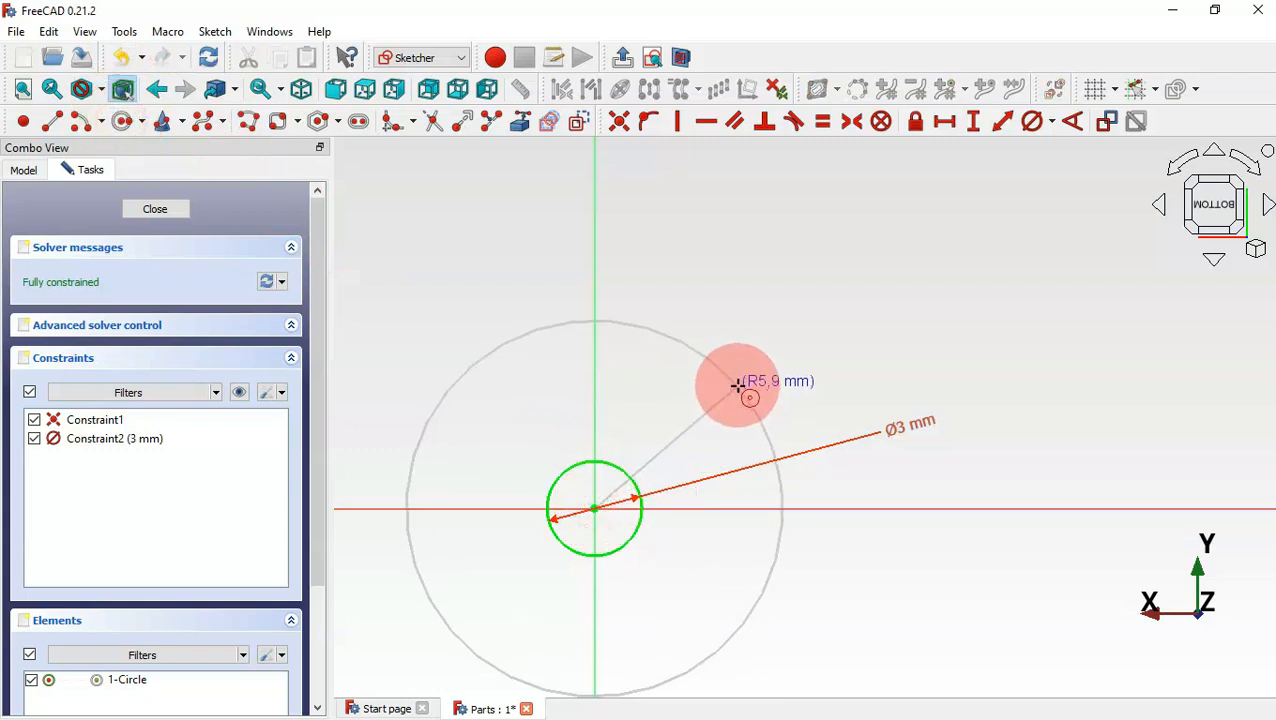
click(738, 385)
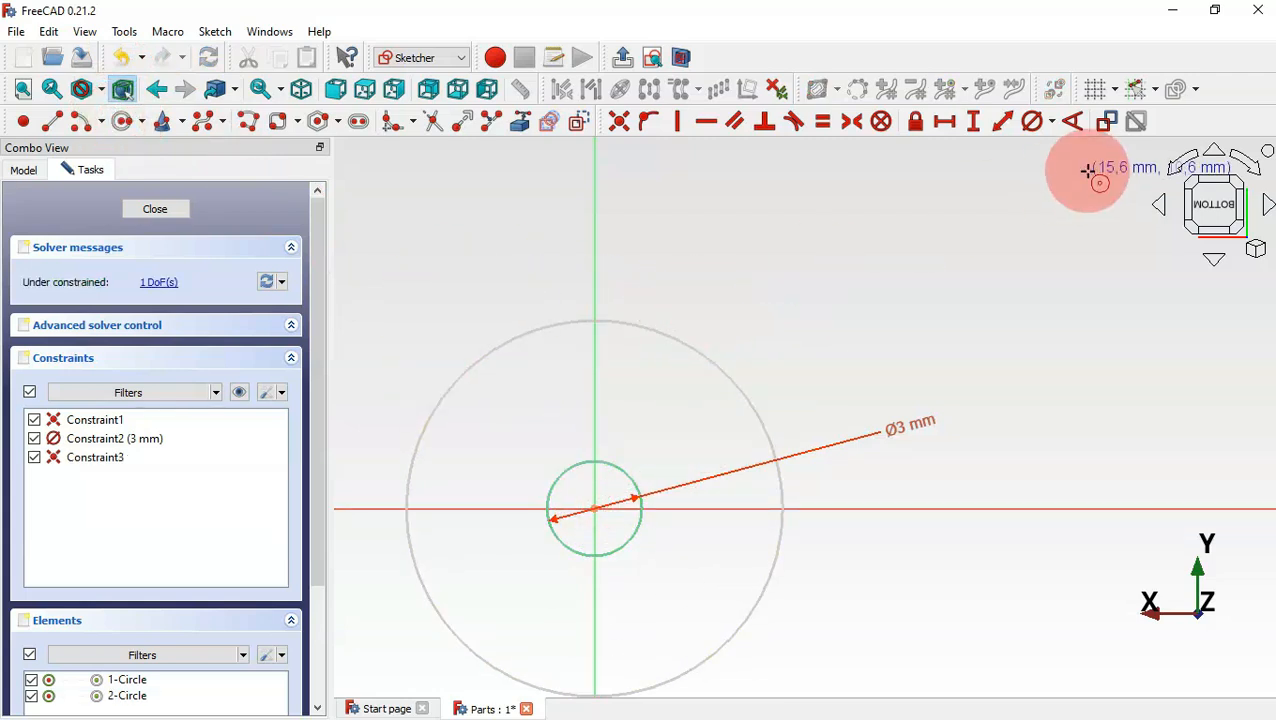
Constrain the outer circle's diameter to 5 mm and close the Profile001 sketch
click(1022, 127)
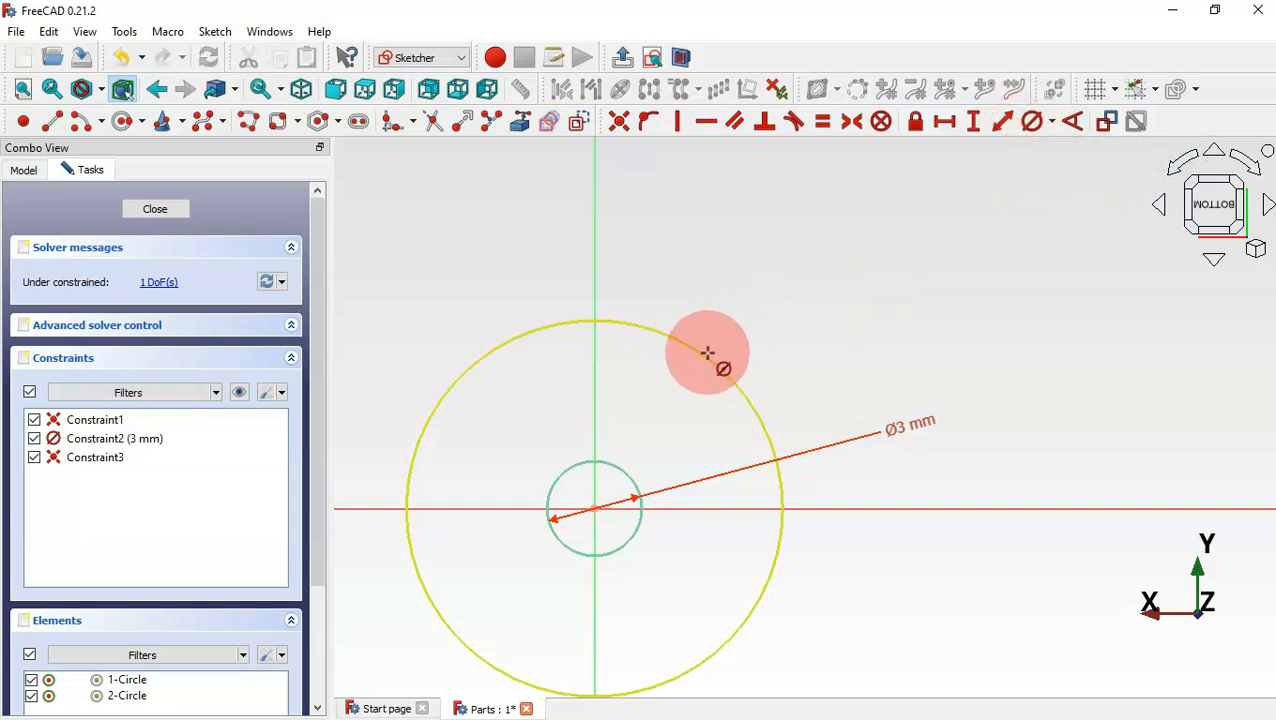
click(704, 350)
text(5)
key(Return)
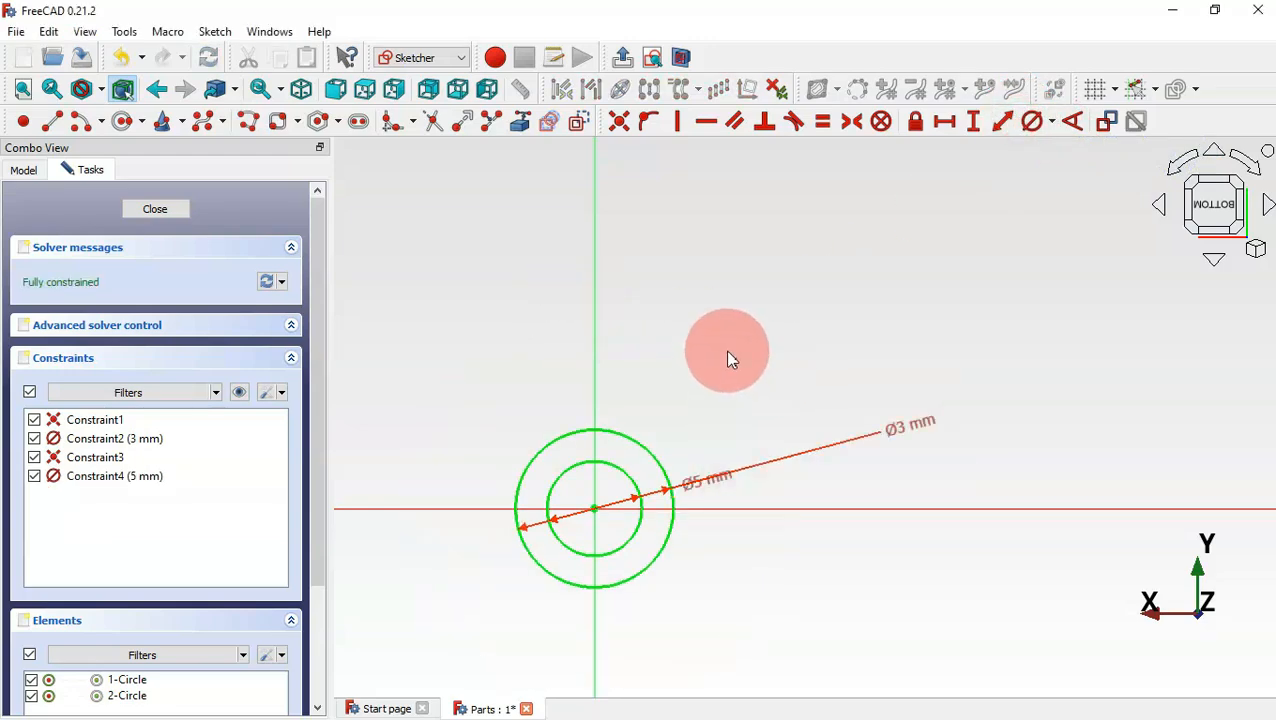
key(Escape)
click(30, 140)
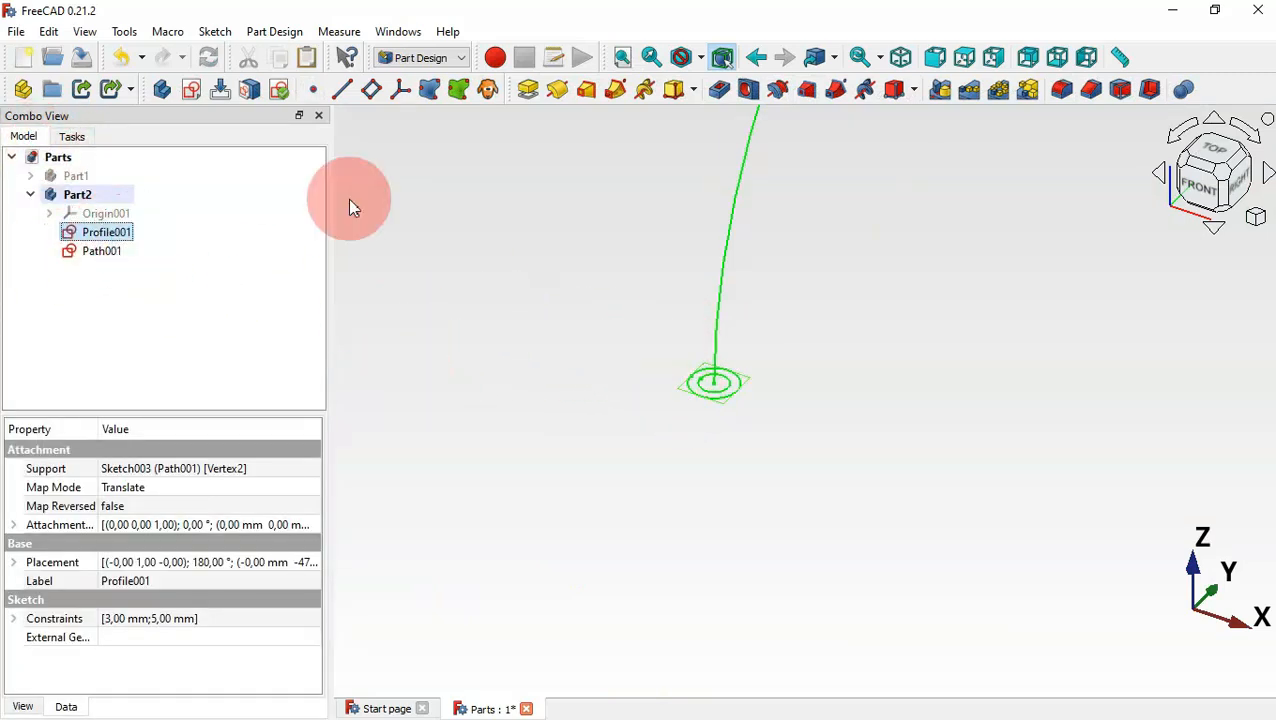
Create an additive pipe that sweeps Profile001 along Path001, with Transformed corner transition and Standard orientation
click(617, 92)
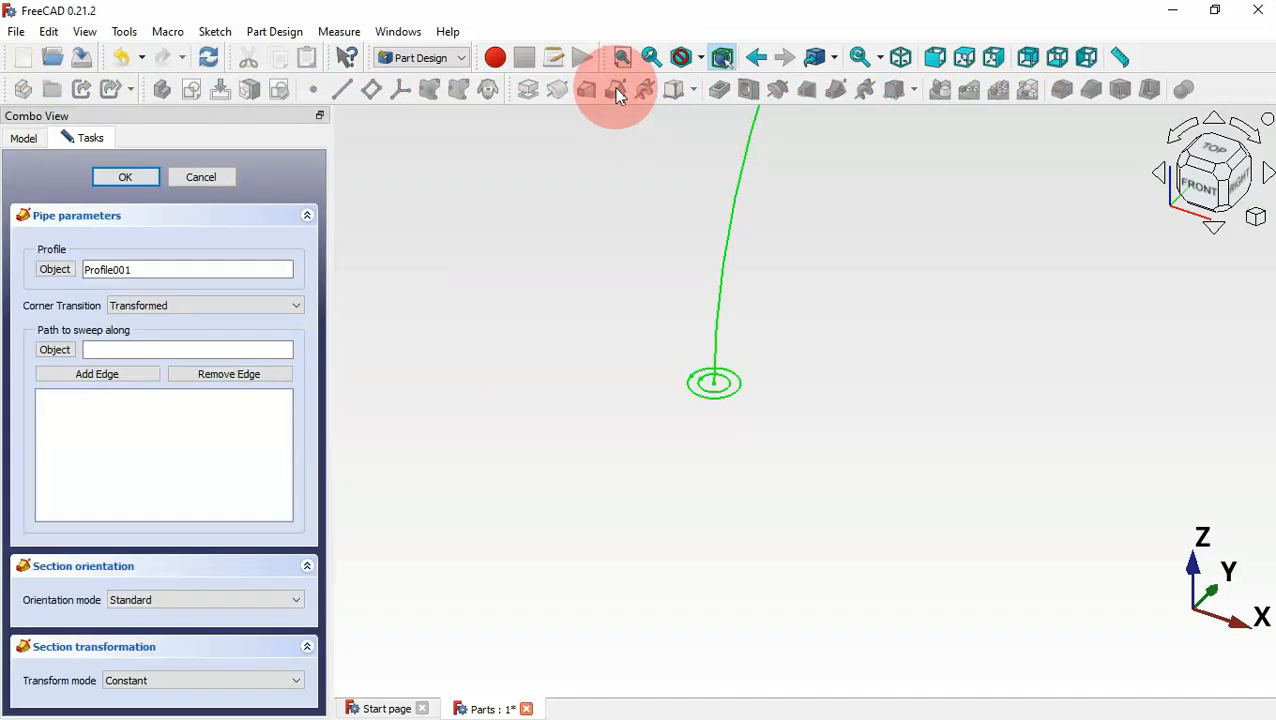
click(63, 351)
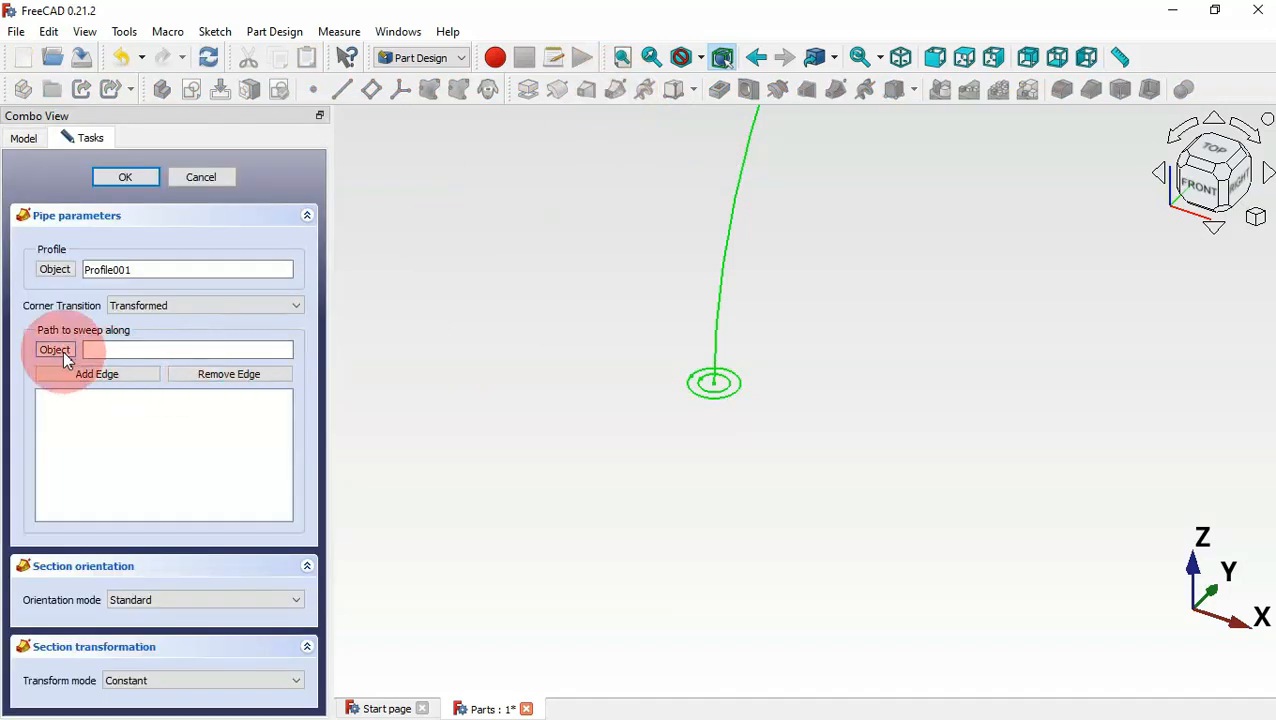
click(721, 290)
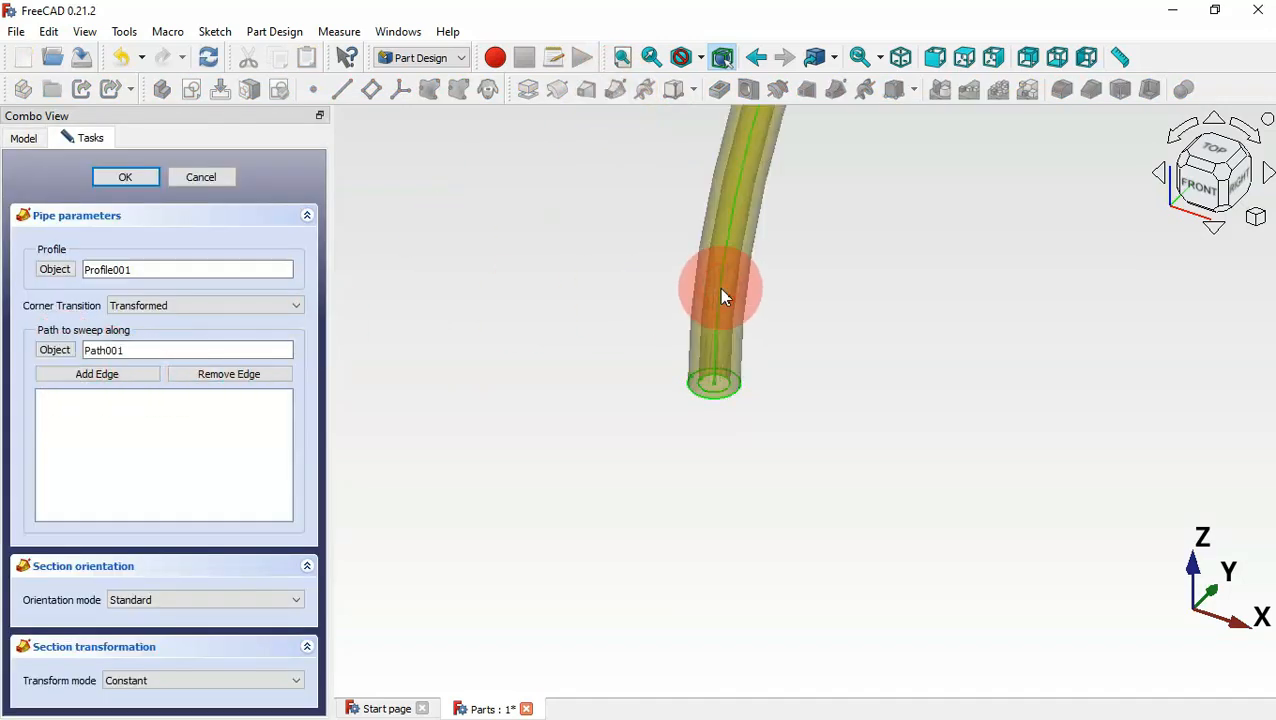
click(125, 177)
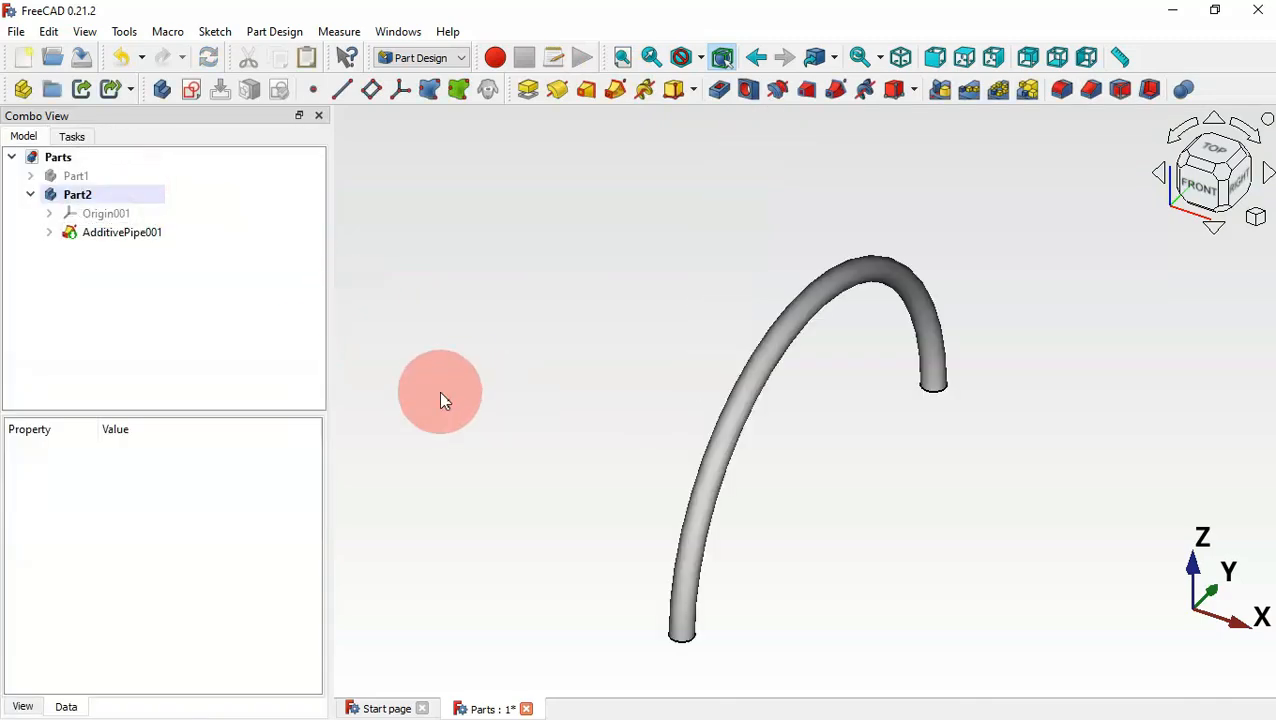
Create a sketch on the YZ plane and draw two lines from the origin, one up toward -Y, the other about 77 mm long at 29.5° toward +Y
click(191, 90)
click(648, 403)
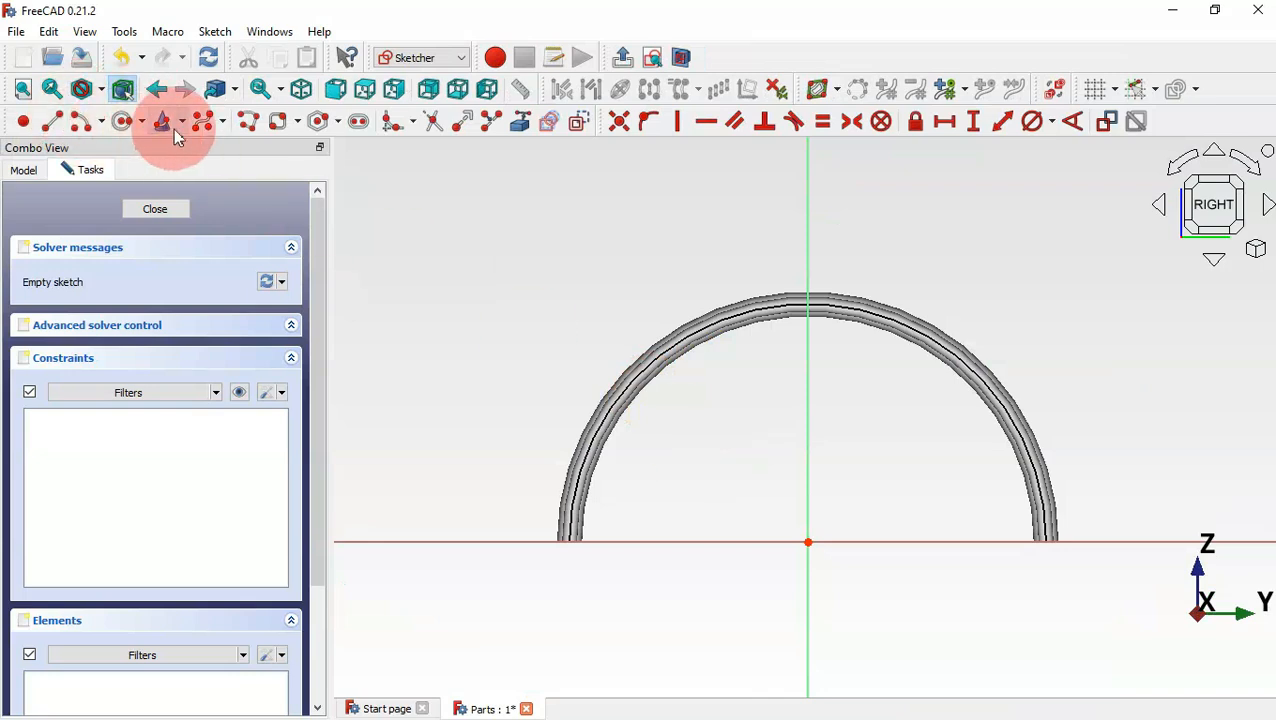
click(46, 121)
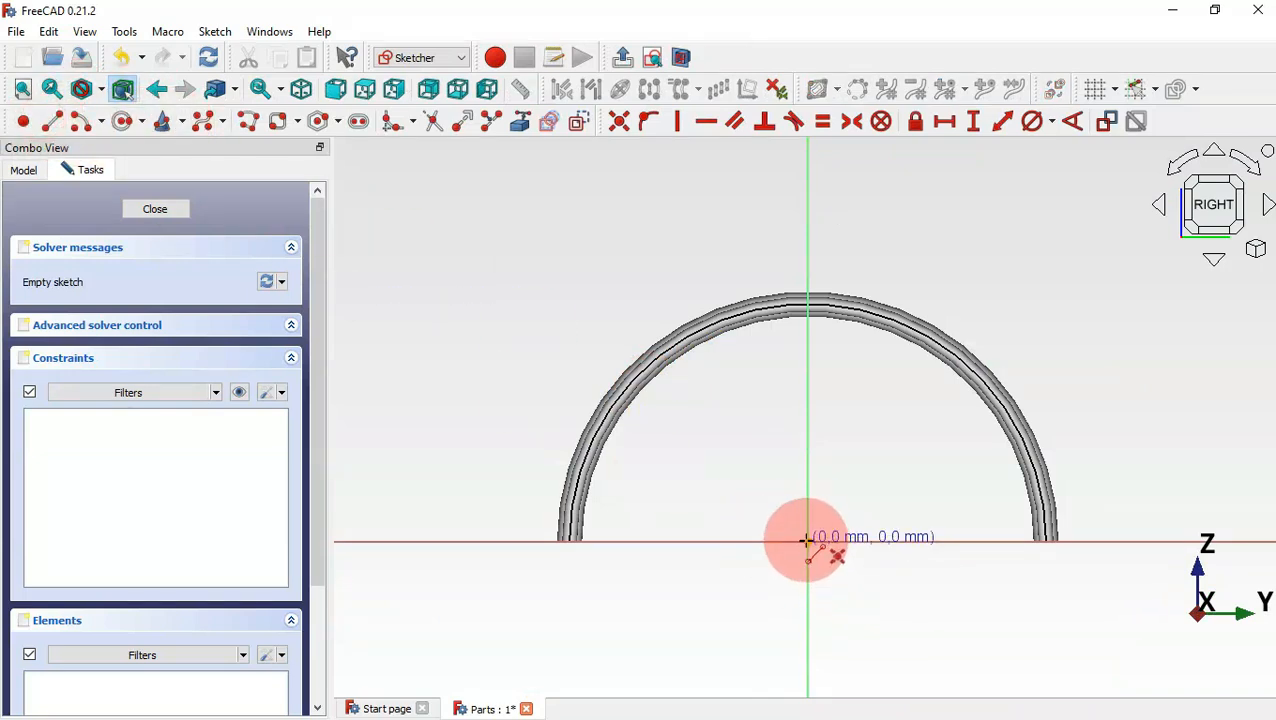
click(807, 540)
click(478, 408)
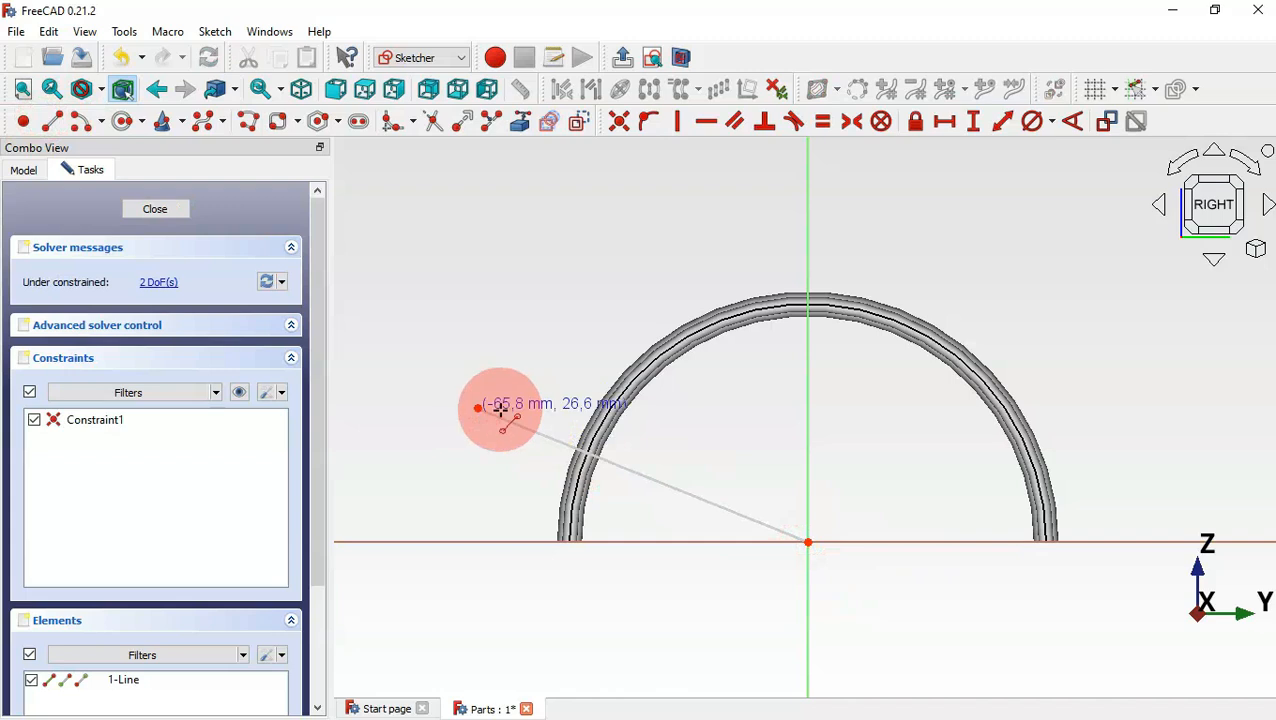
click(808, 542)
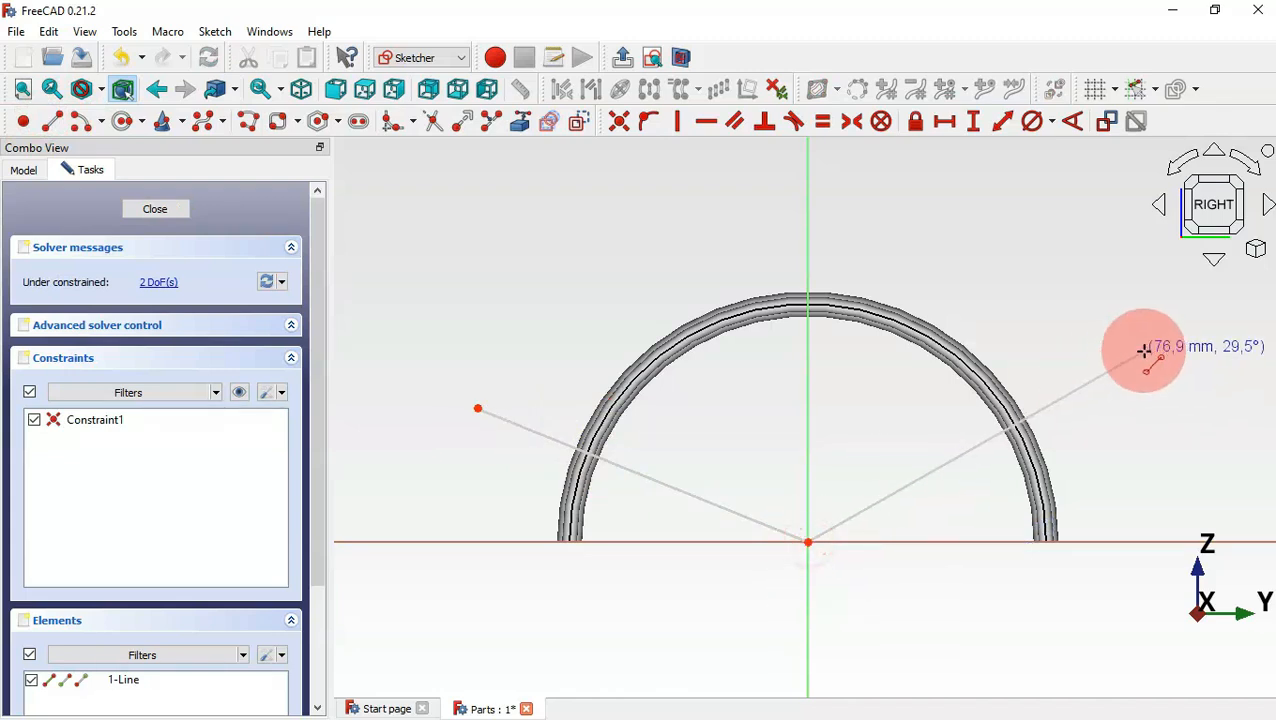
click(1145, 352)
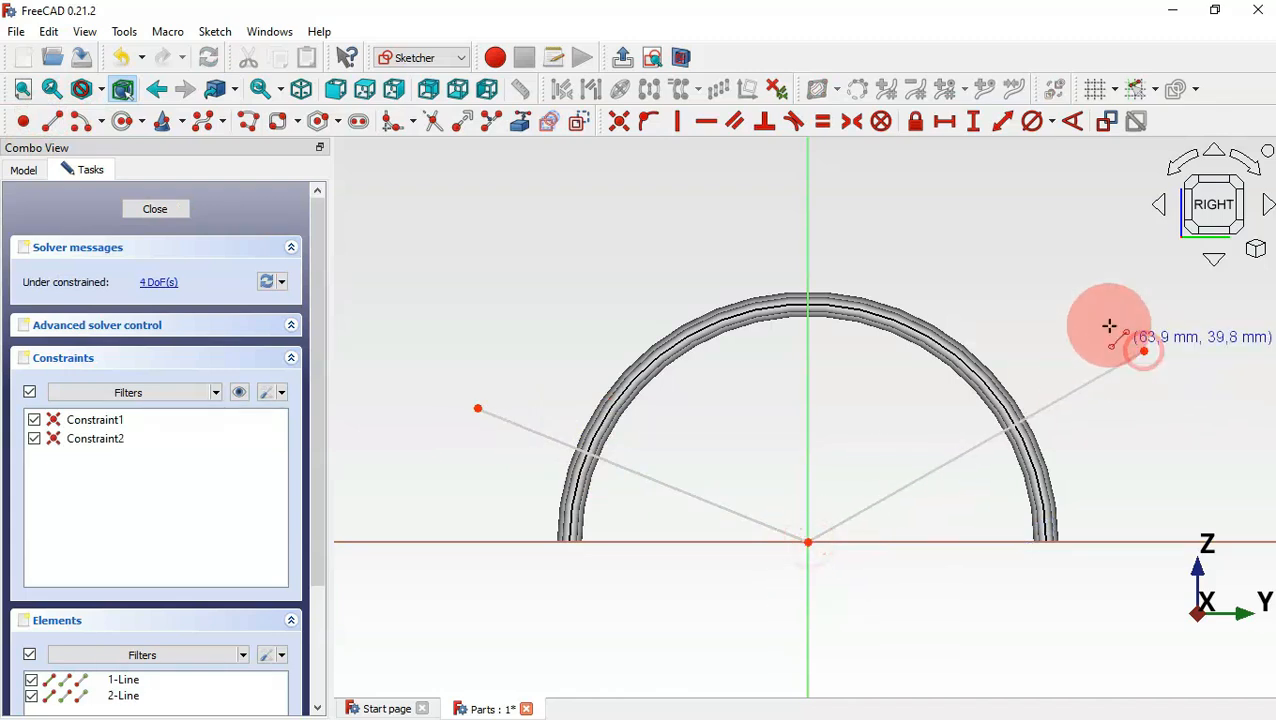
Constrain the outer endpoints of the two slanted lines symmetric about the sketch's vertical axis
click(853, 123)
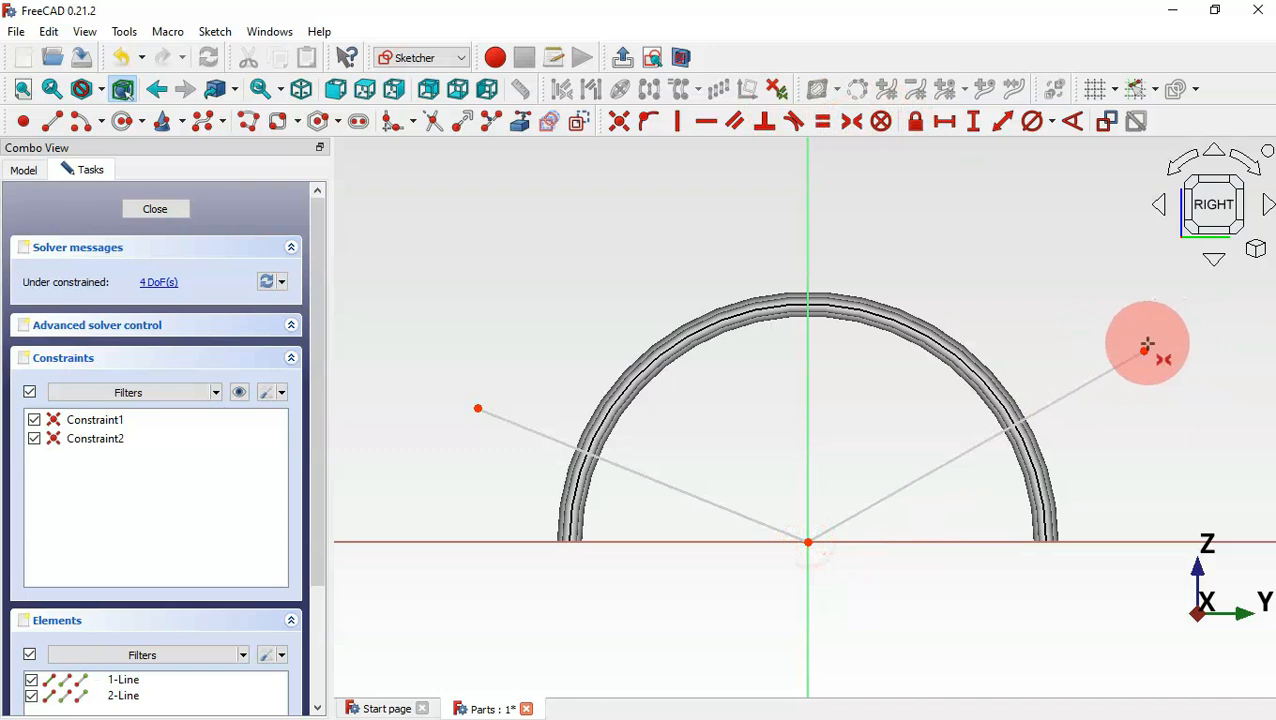
click(1145, 350)
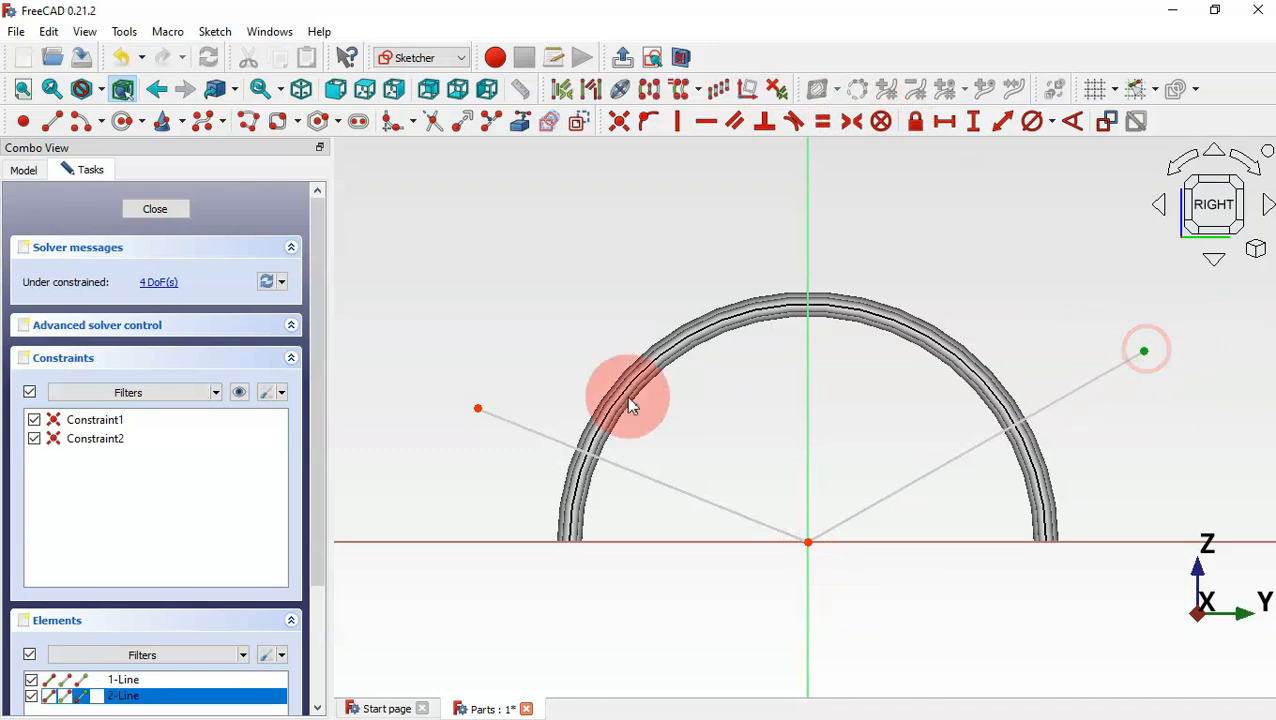
click(479, 409)
click(807, 414)
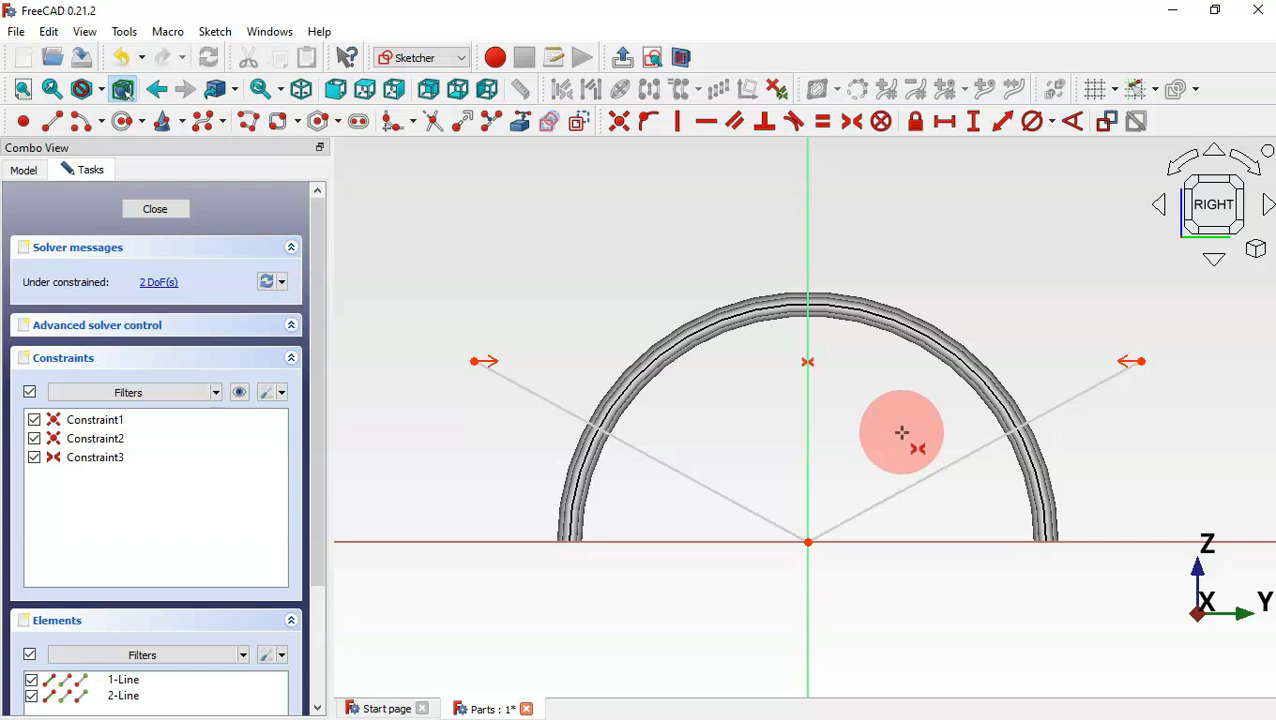
Draw an origin-centred semicircular arc about 87 mm in diameter, ending on the horizontal axis, and convert it to construction geometry
click(82, 121)
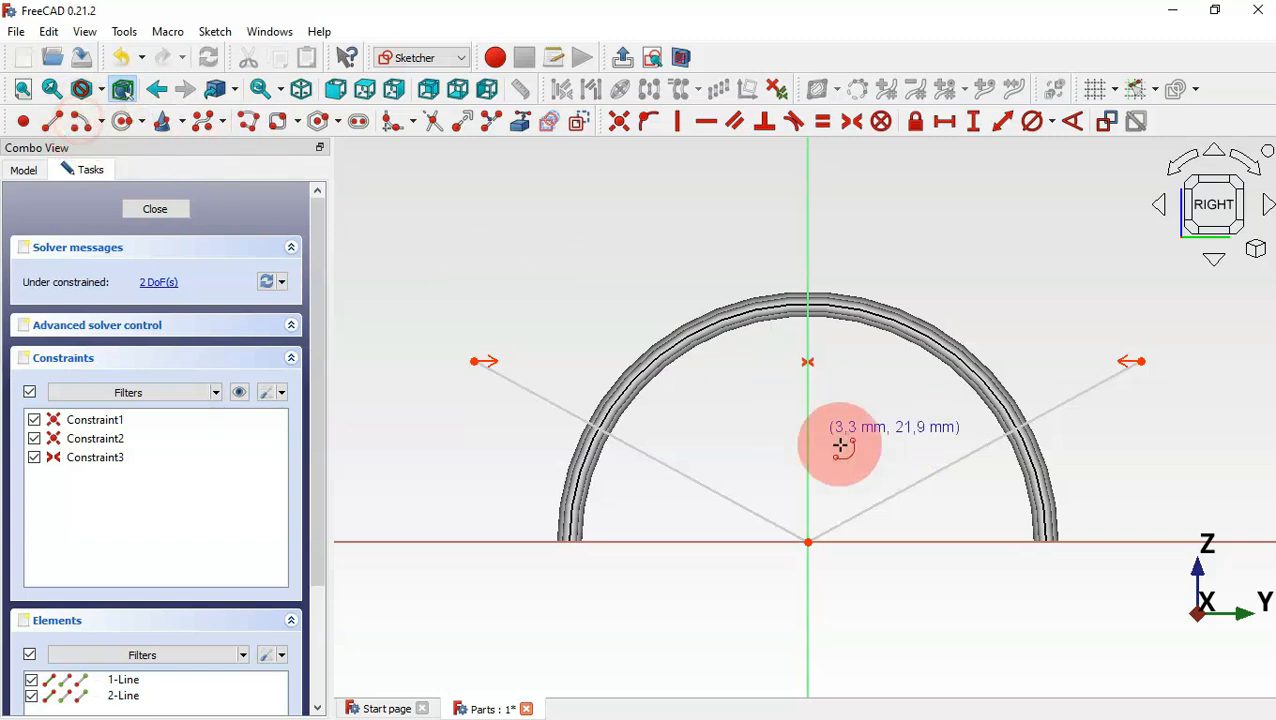
click(808, 541)
click(594, 541)
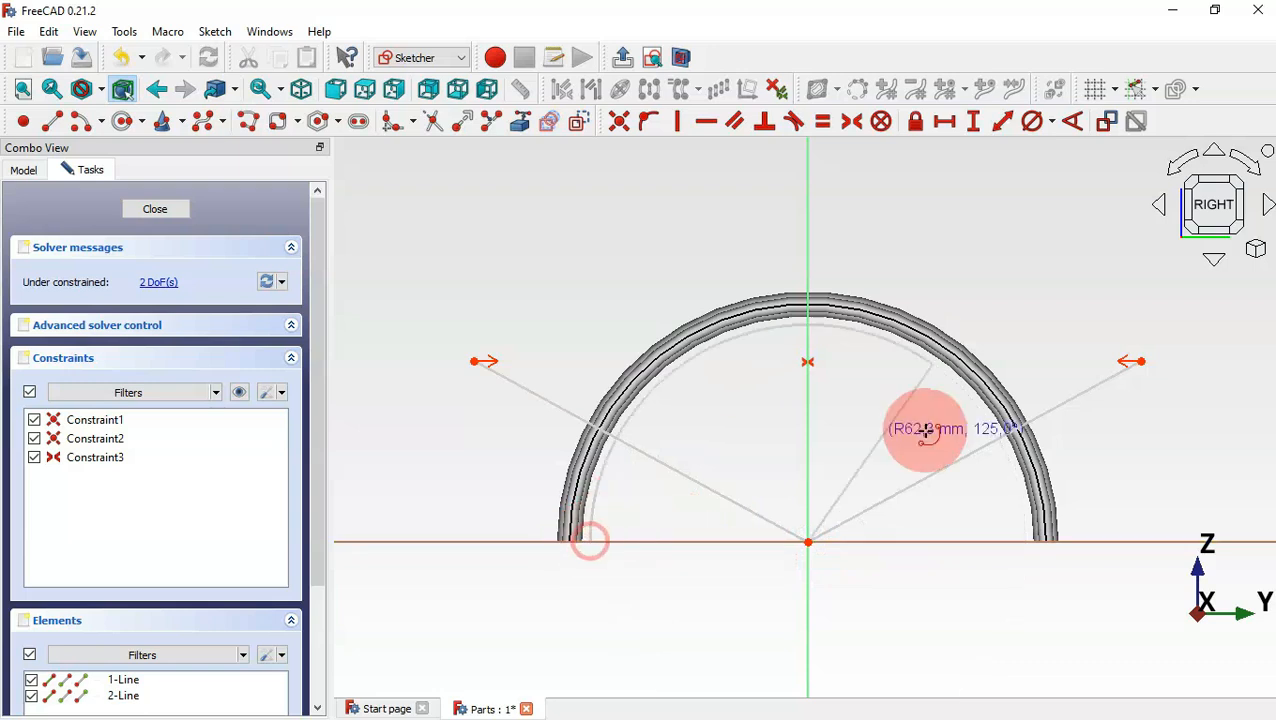
click(1000, 540)
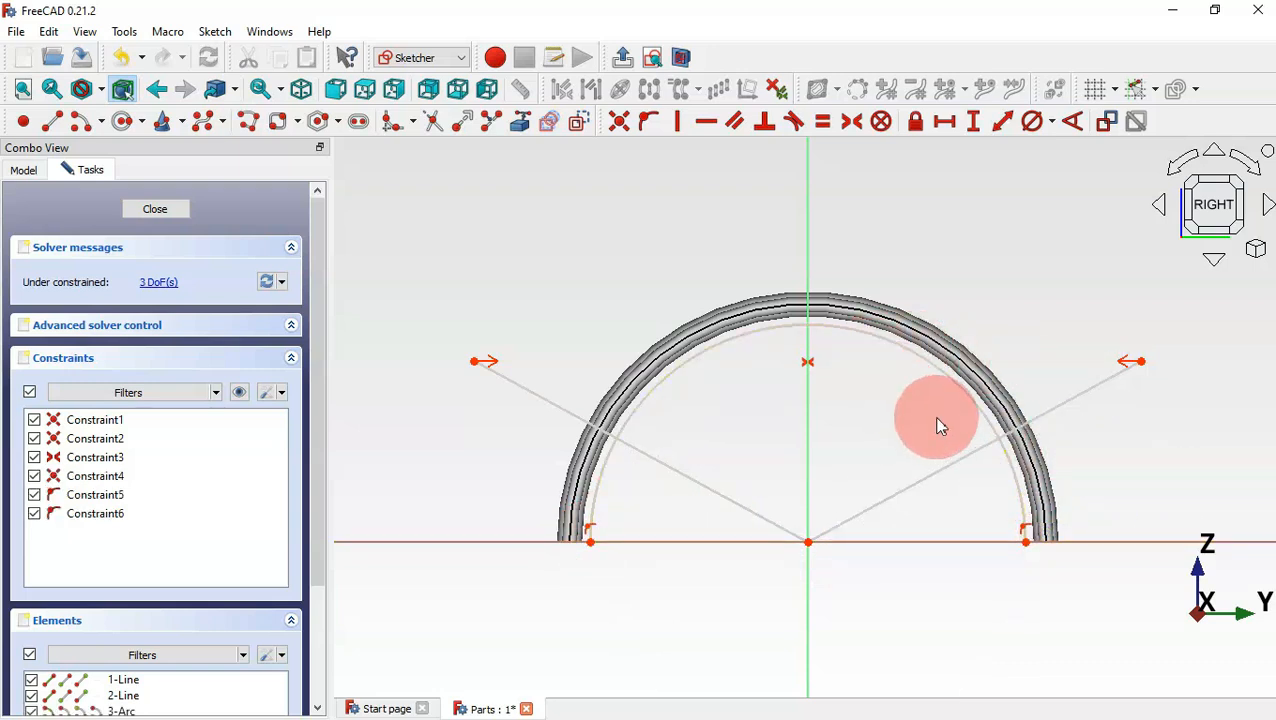
click(925, 368)
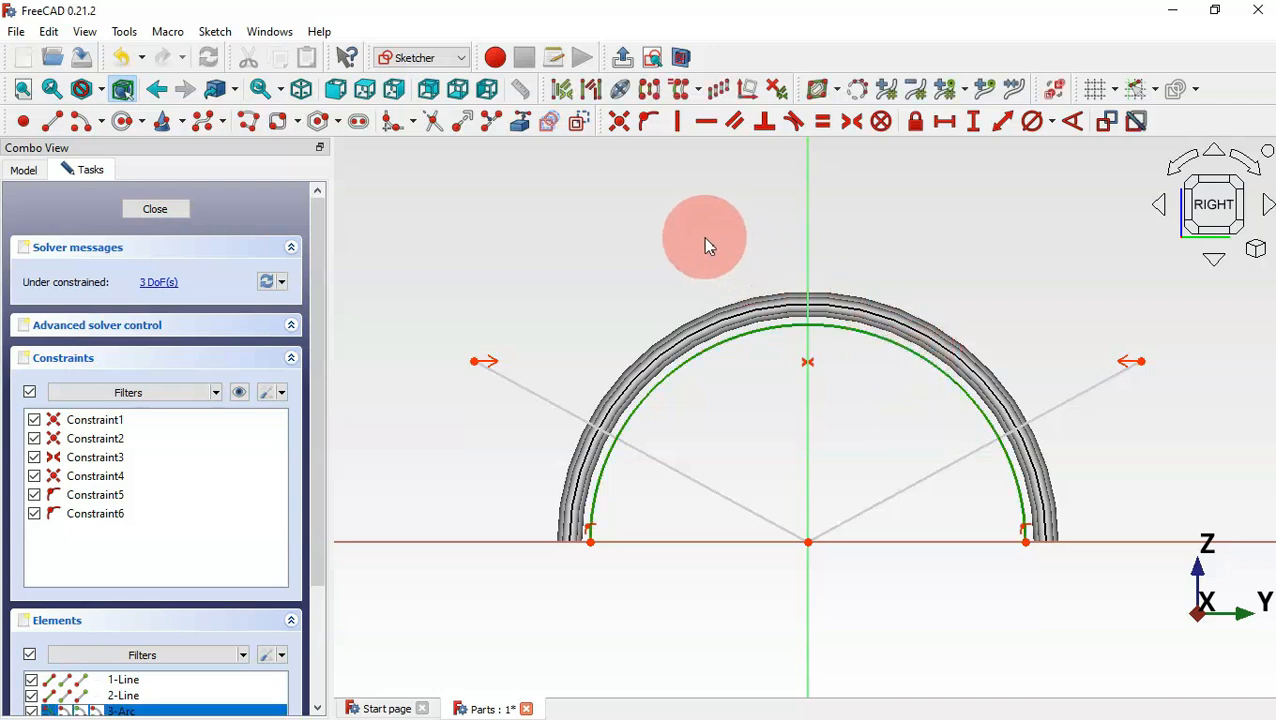
click(579, 124)
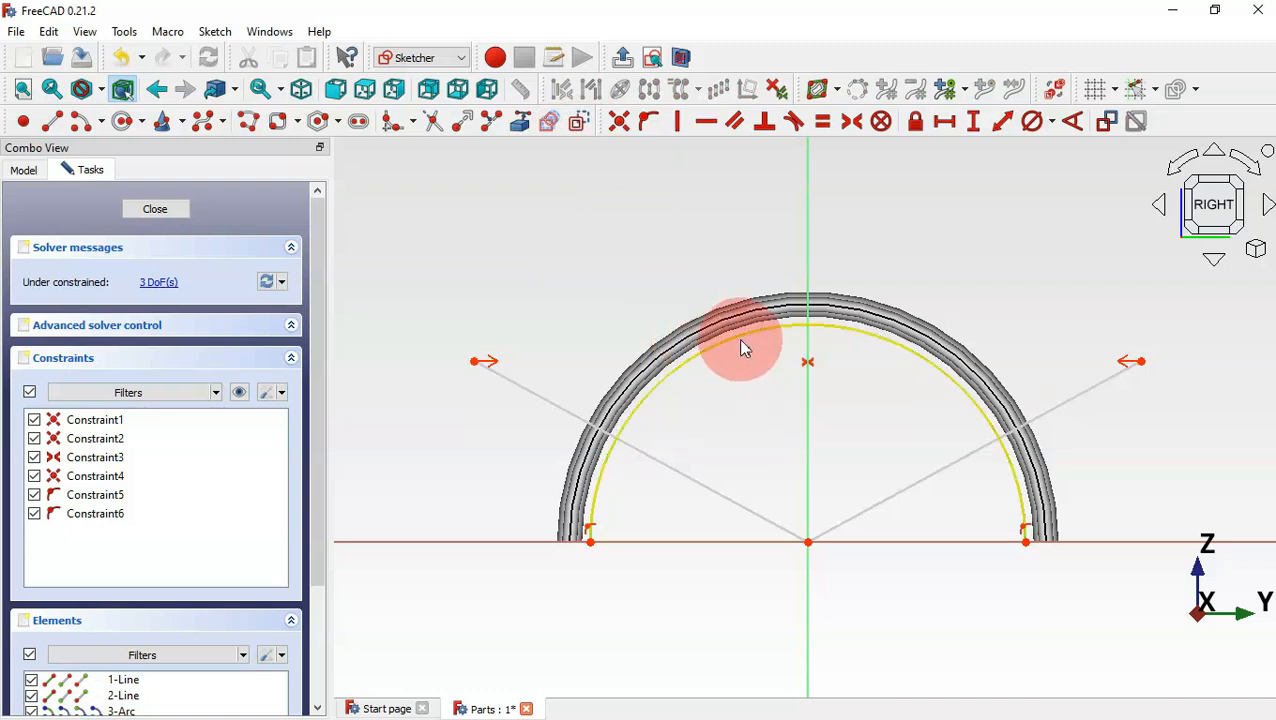
Constrain the construction arc's diameter to 95 mm
click(1031, 123)
click(881, 347)
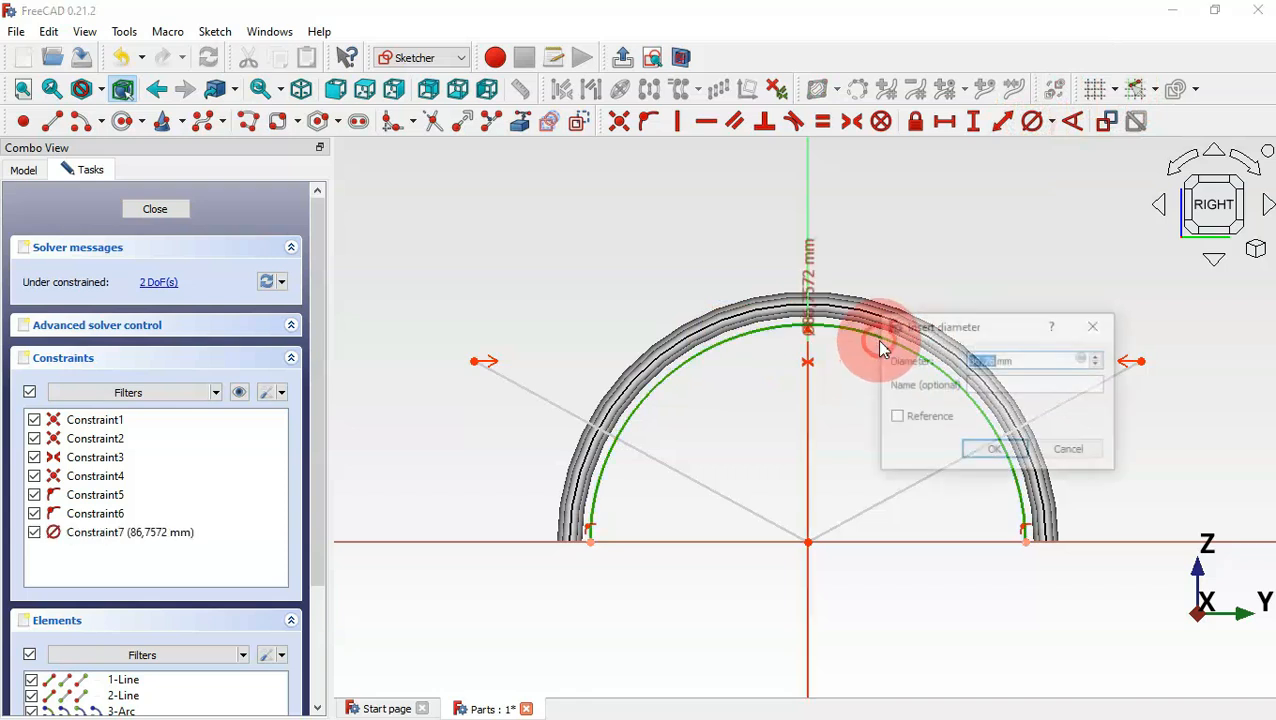
drag(926, 336, 960, 234)
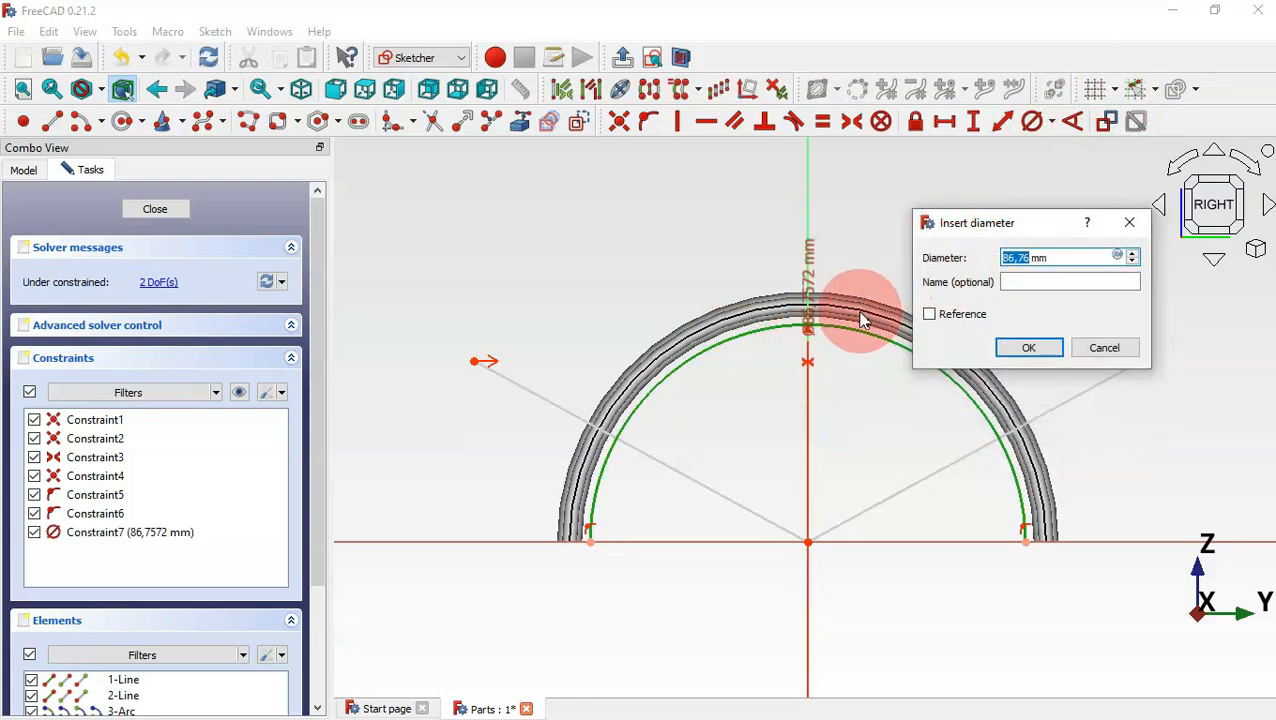
text(95)
key(Return)
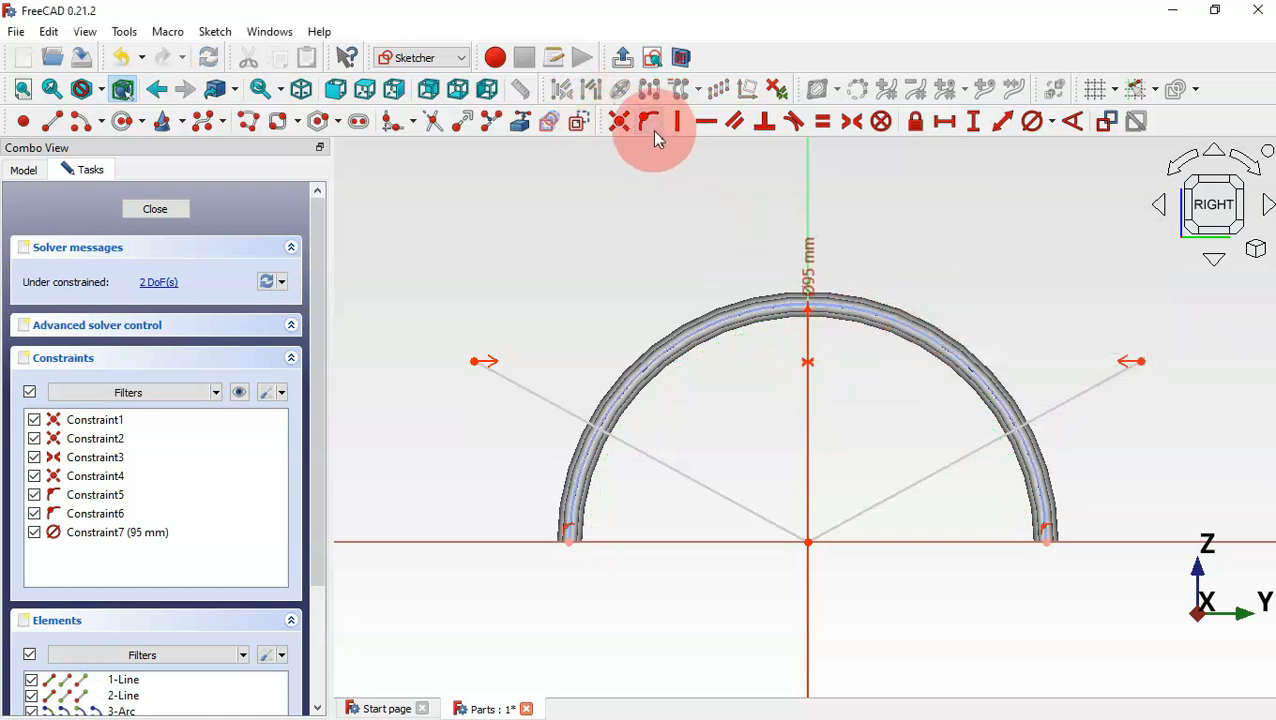
Place a point on the slanted line on the -Y side and constrain it onto the construction arc
click(30, 122)
click(622, 441)
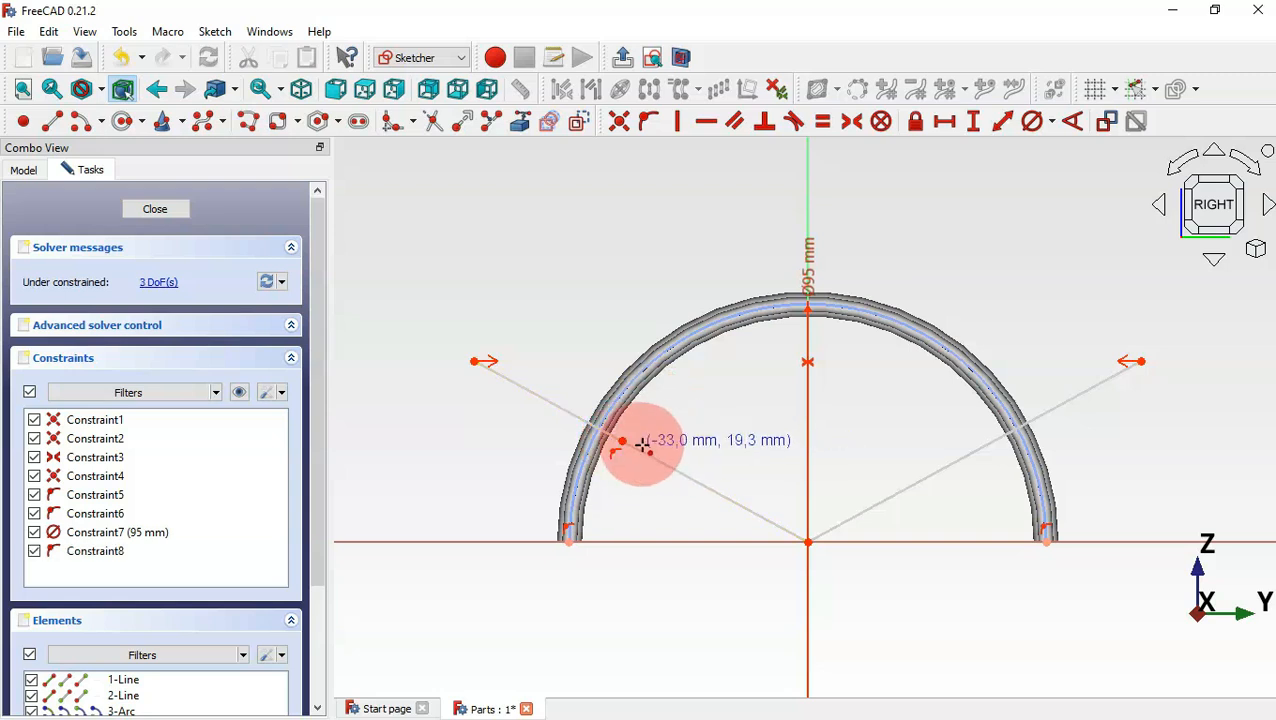
click(648, 123)
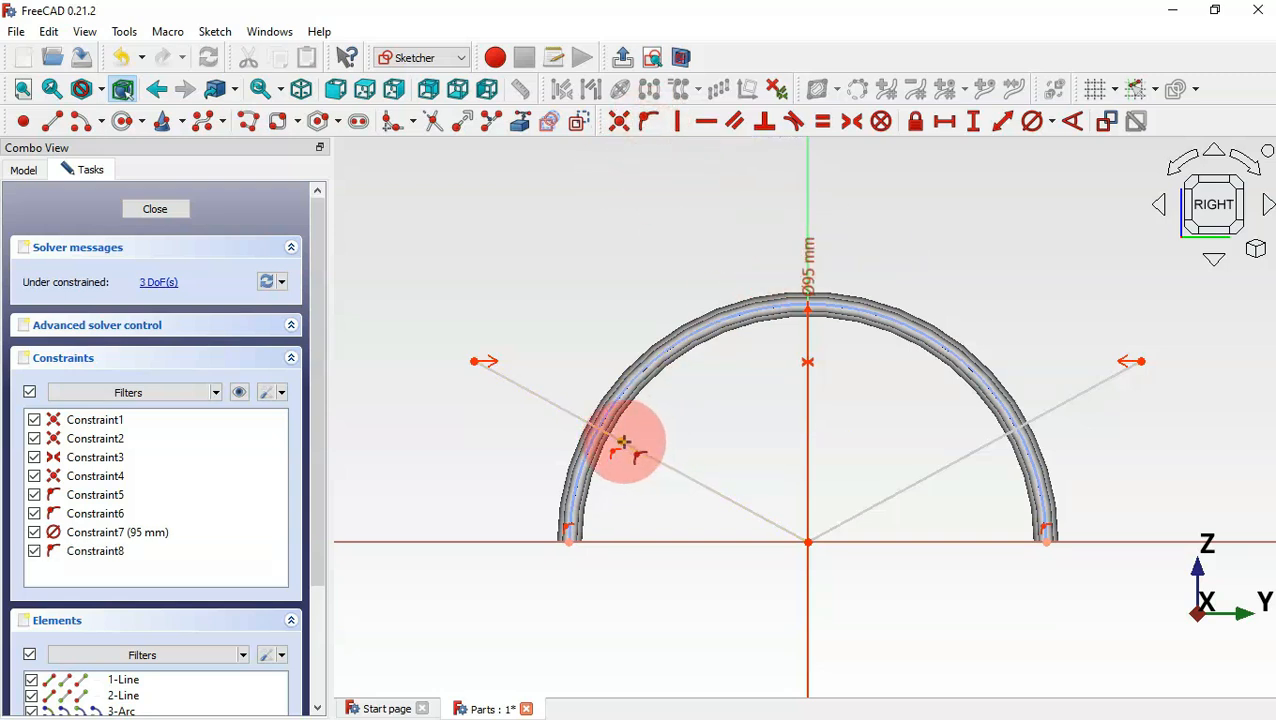
click(607, 410)
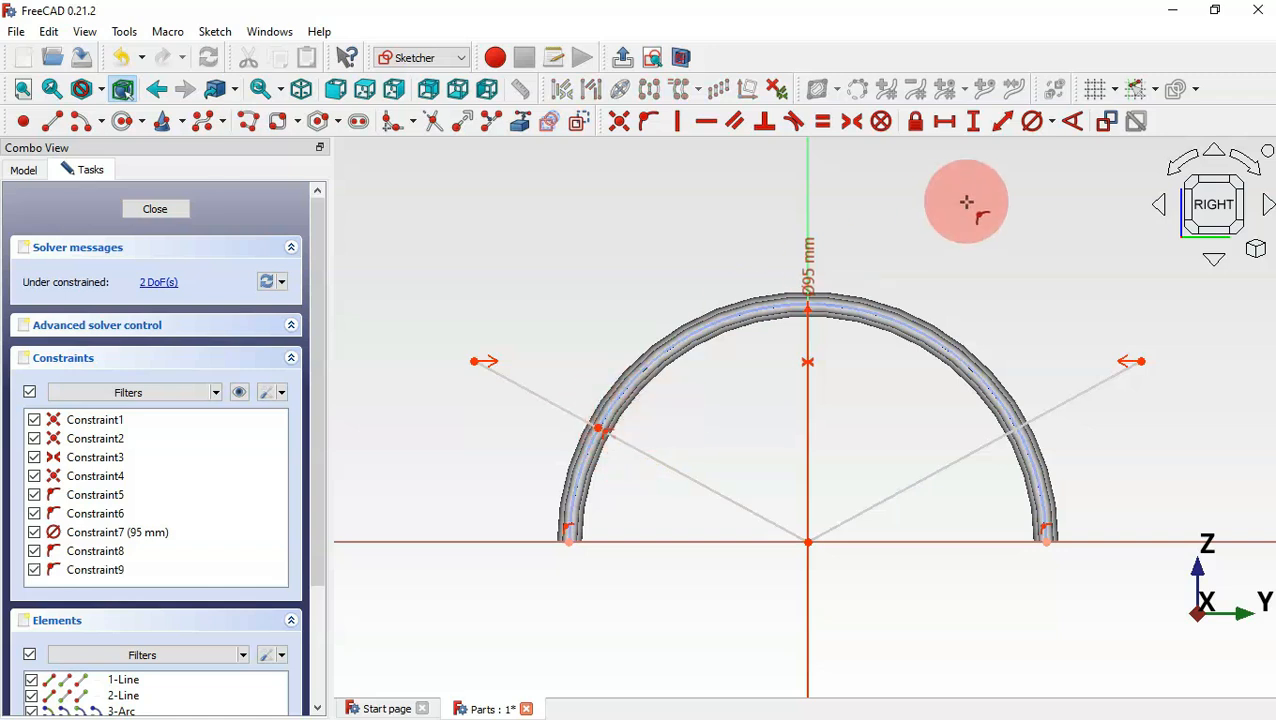
Constrain the vertical distance from the arc's -Y endpoint to the point to 20 mm, and move the dimension clear of the arc
click(973, 121)
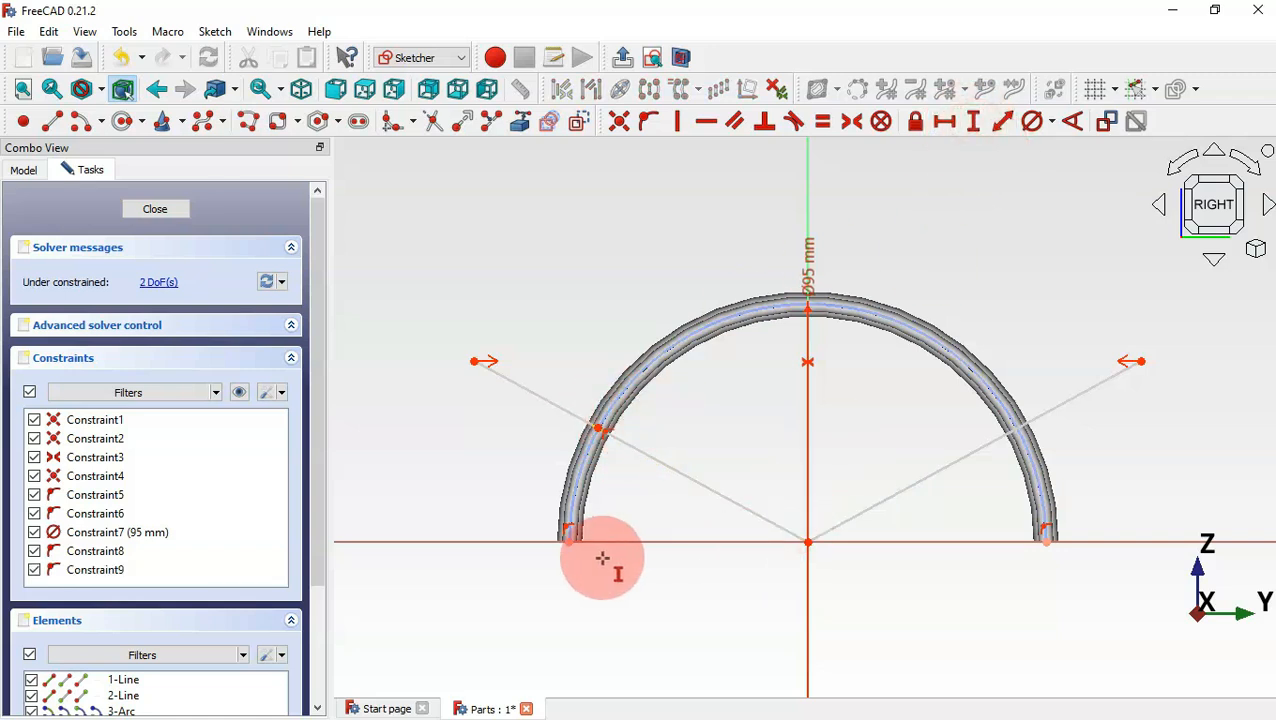
click(569, 541)
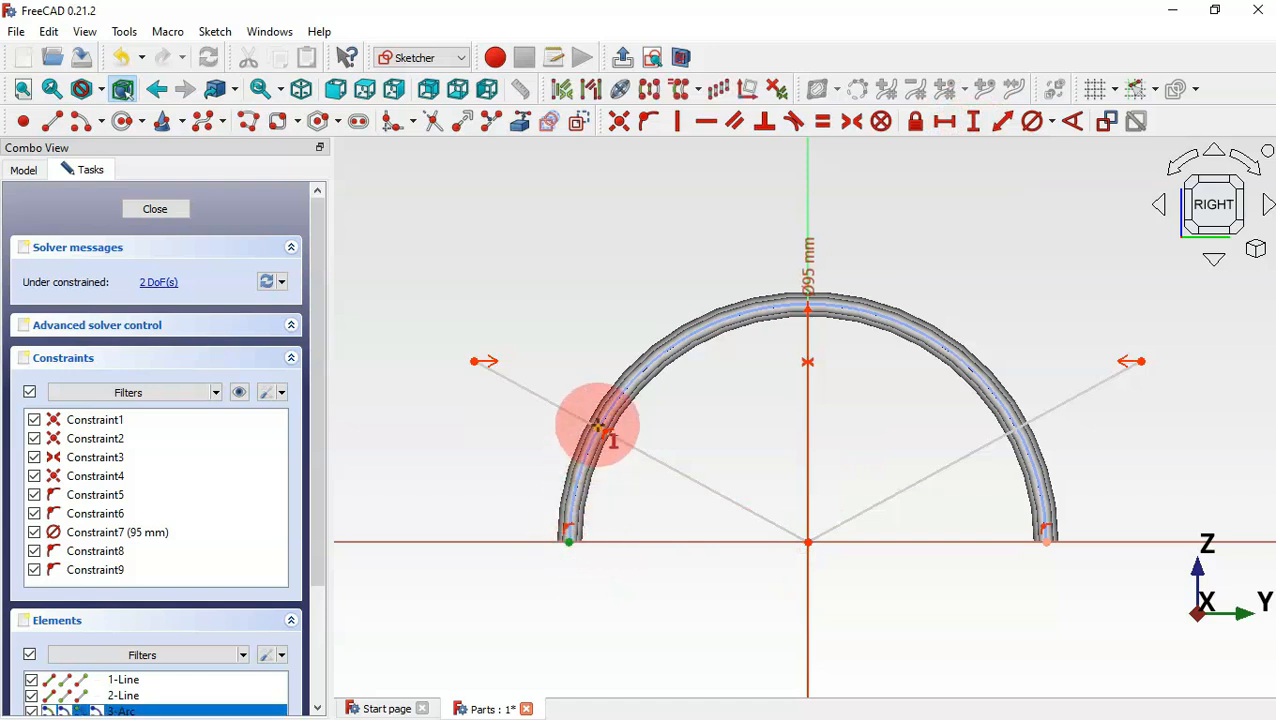
click(599, 427)
text(20)
key(Return)
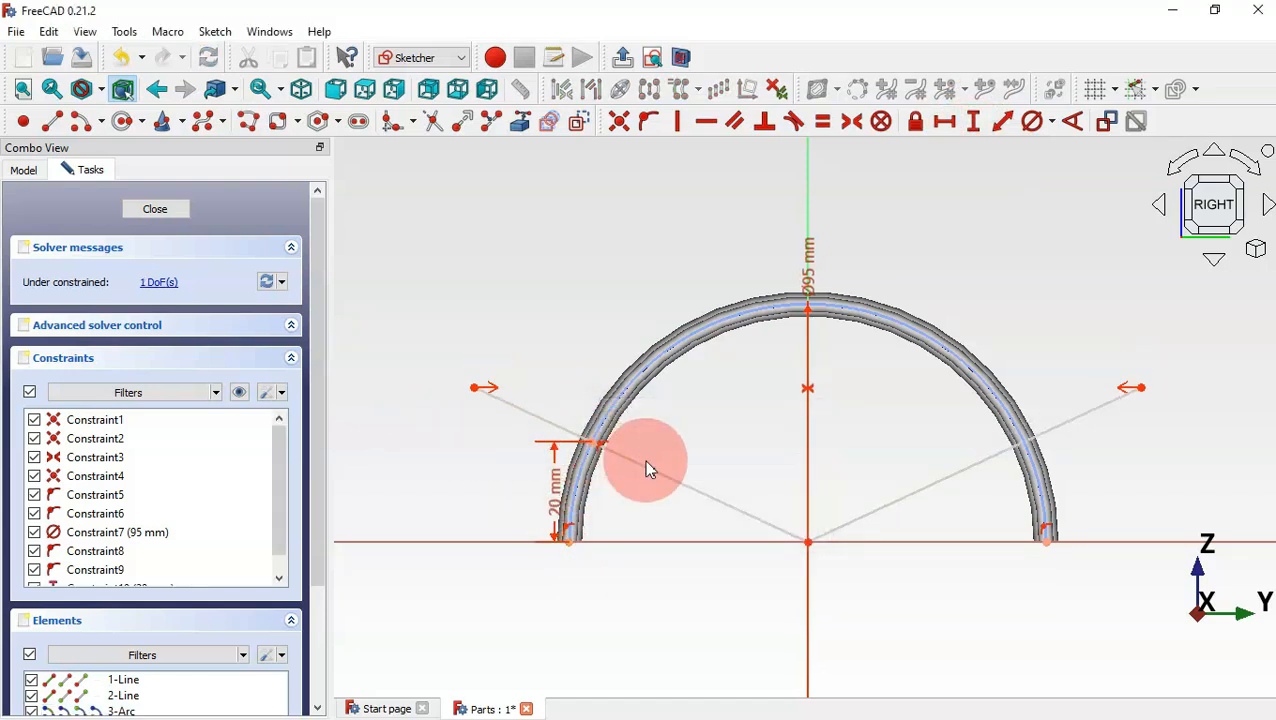
drag(560, 497, 461, 484)
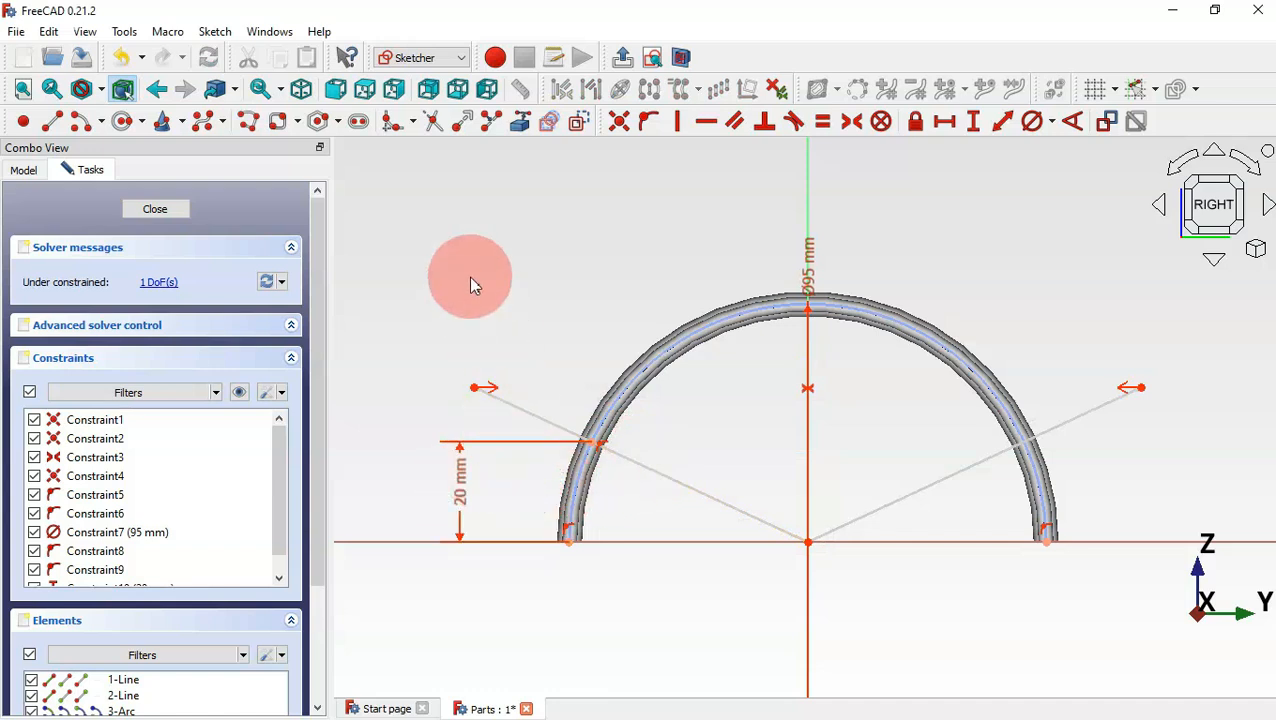
Draw a rectangle below the horizontal axis, wider than the arc, and delete its upper edge
scroll(470, 278, down, 1)
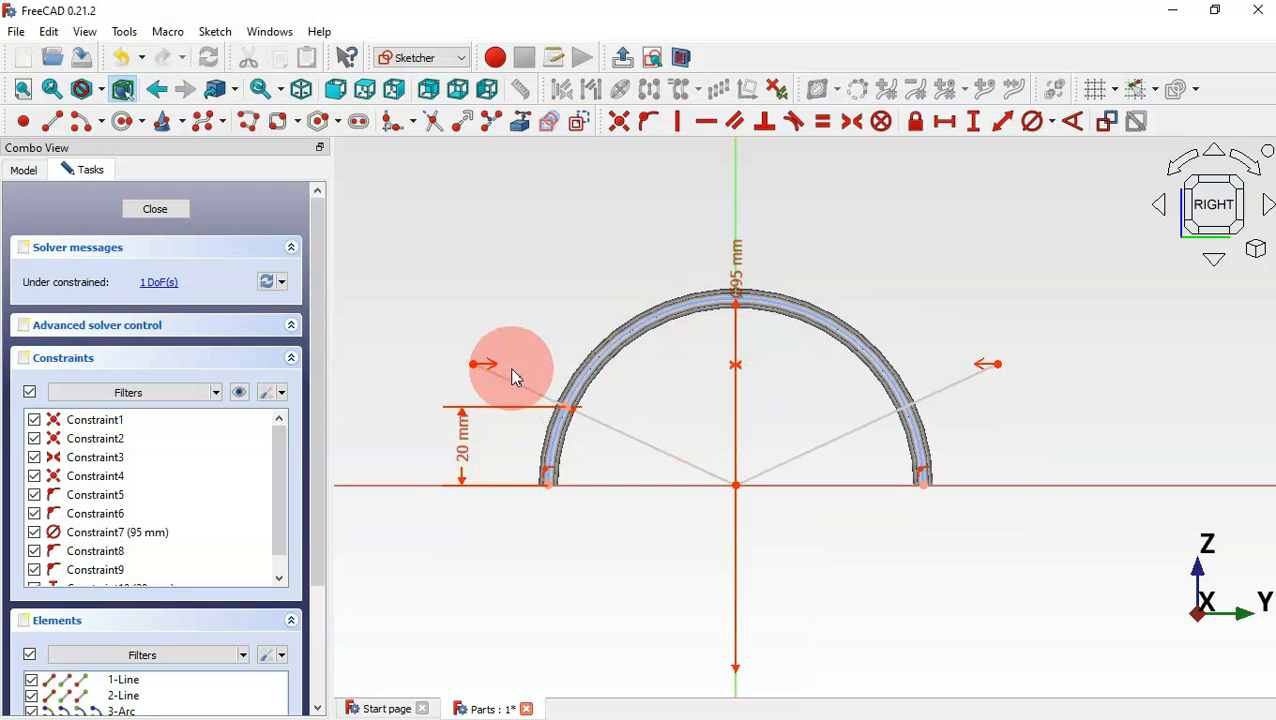
click(297, 121)
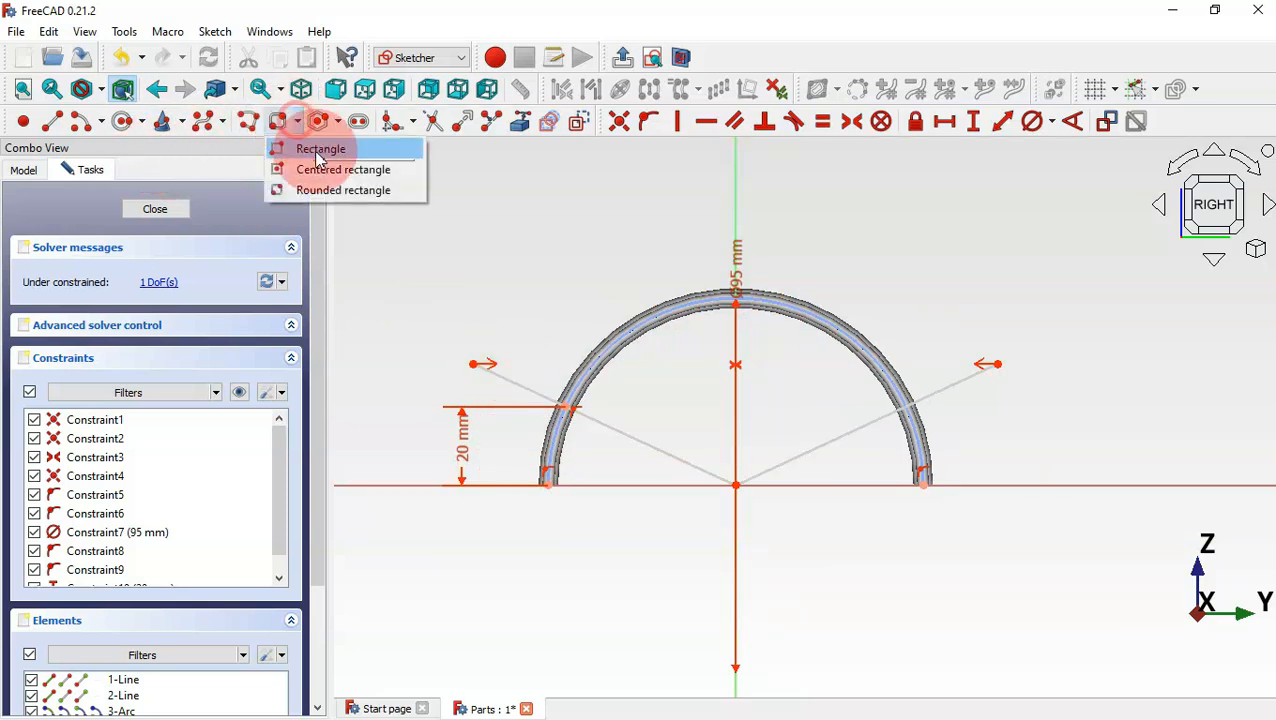
click(344, 150)
click(474, 513)
click(1037, 673)
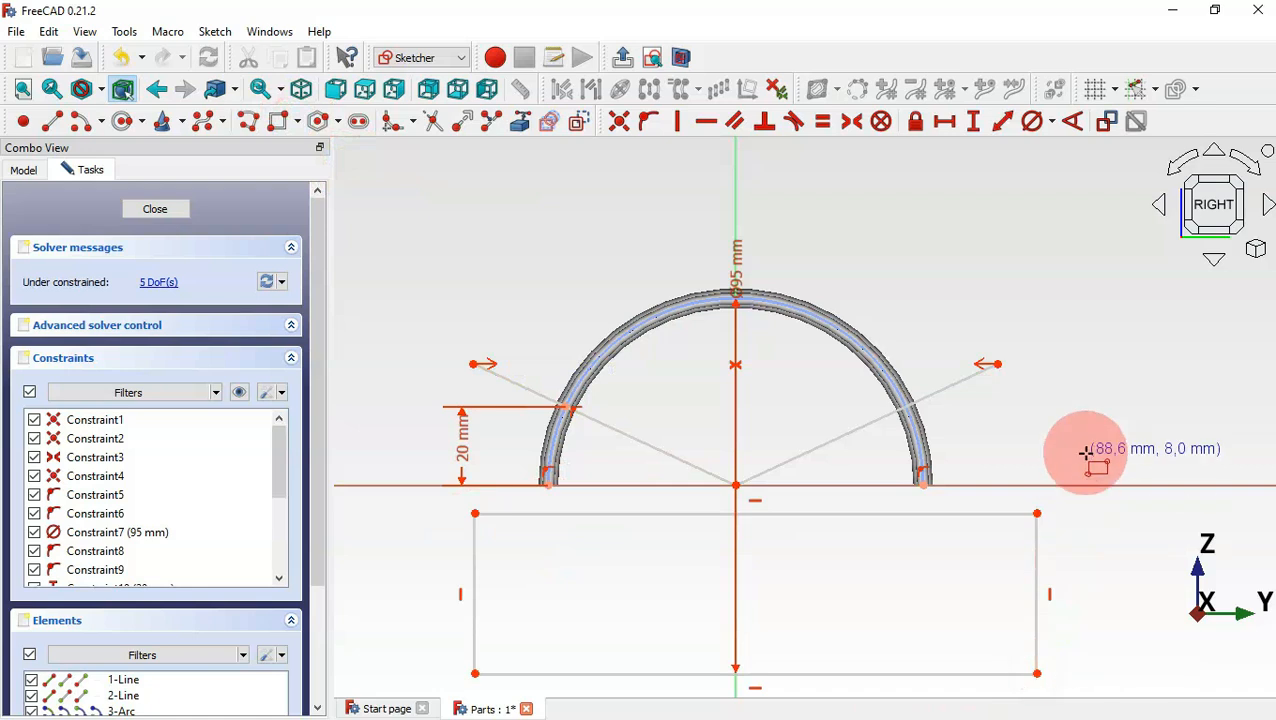
right_click(1045, 347)
click(896, 508)
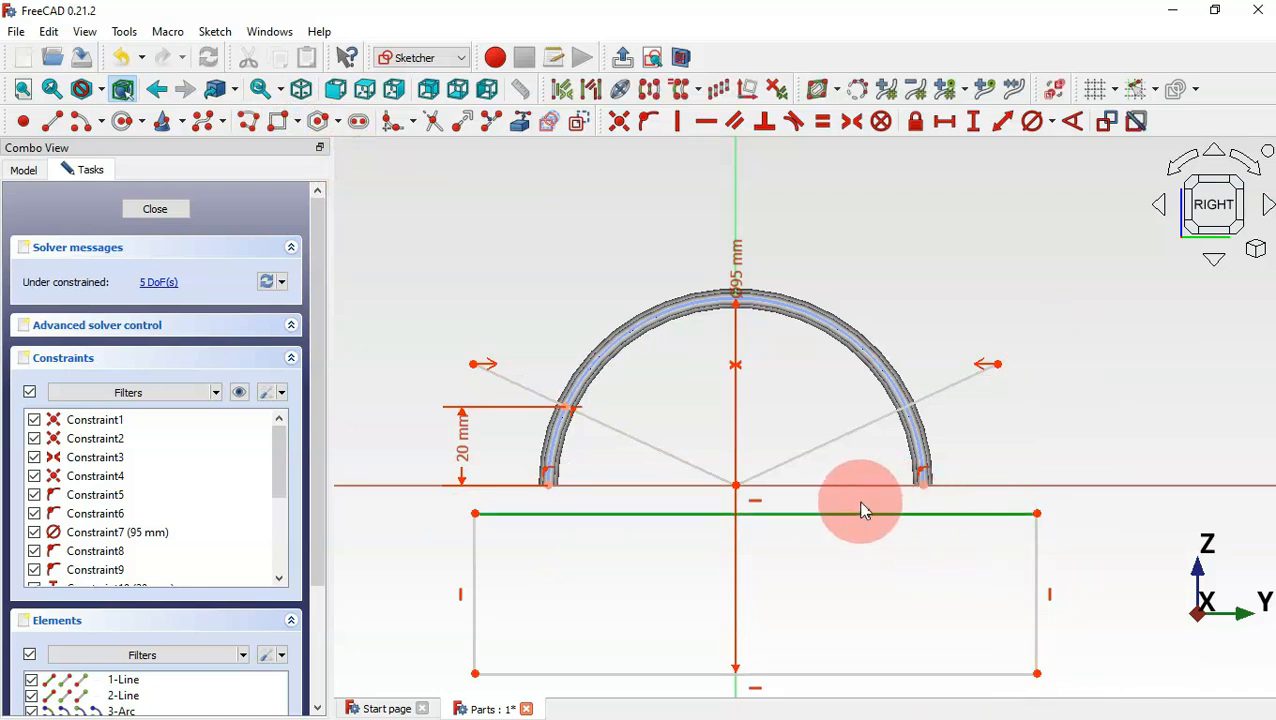
key(Delete)
Join the open upper ends of the rectangle's sides to the slanted lines' outer endpoints with coincident constraints, and close the sketch
drag(401, 307, 530, 405)
drag(450, 505, 530, 553)
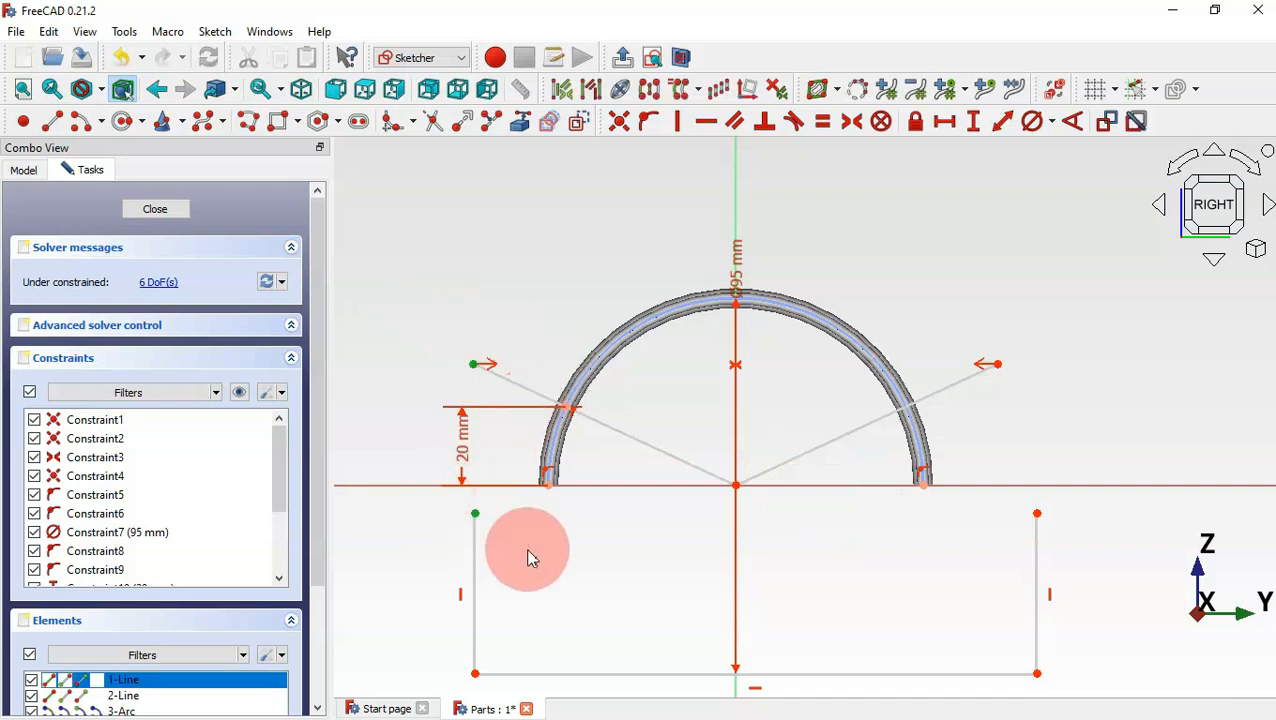
click(620, 122)
drag(978, 338, 1044, 440)
drag(1027, 489, 1057, 541)
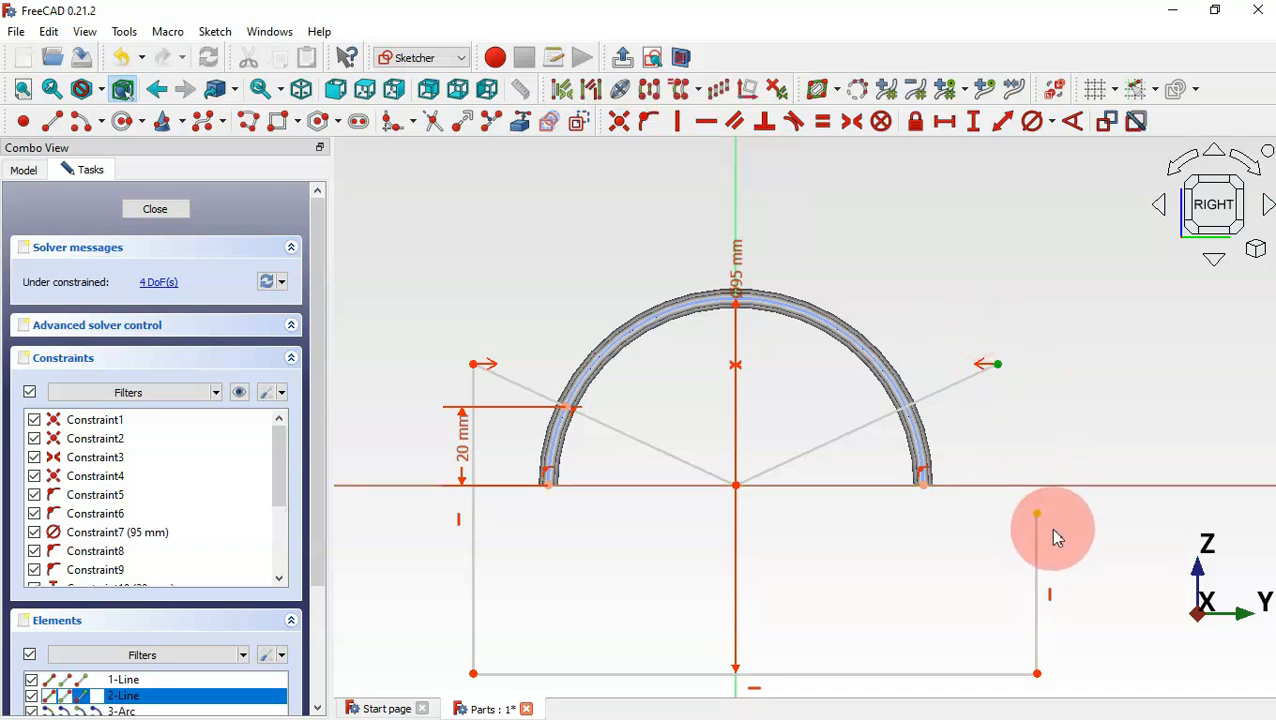
click(1039, 518)
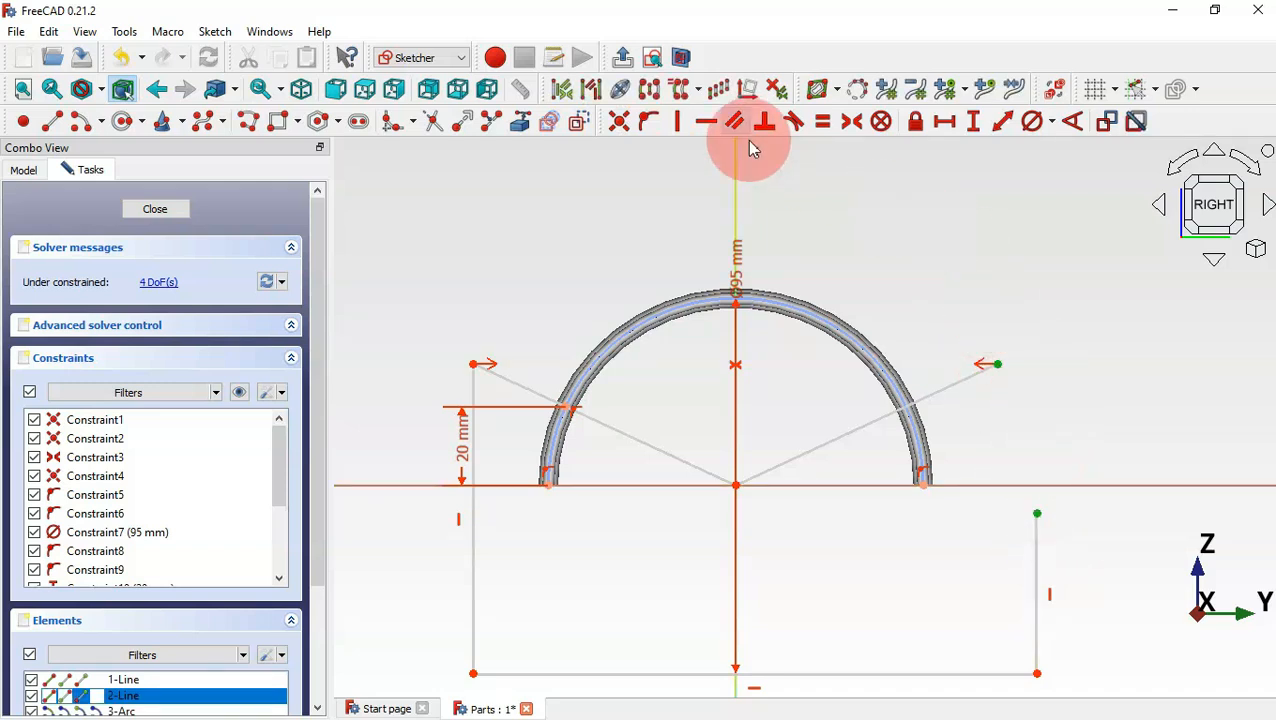
click(809, 265)
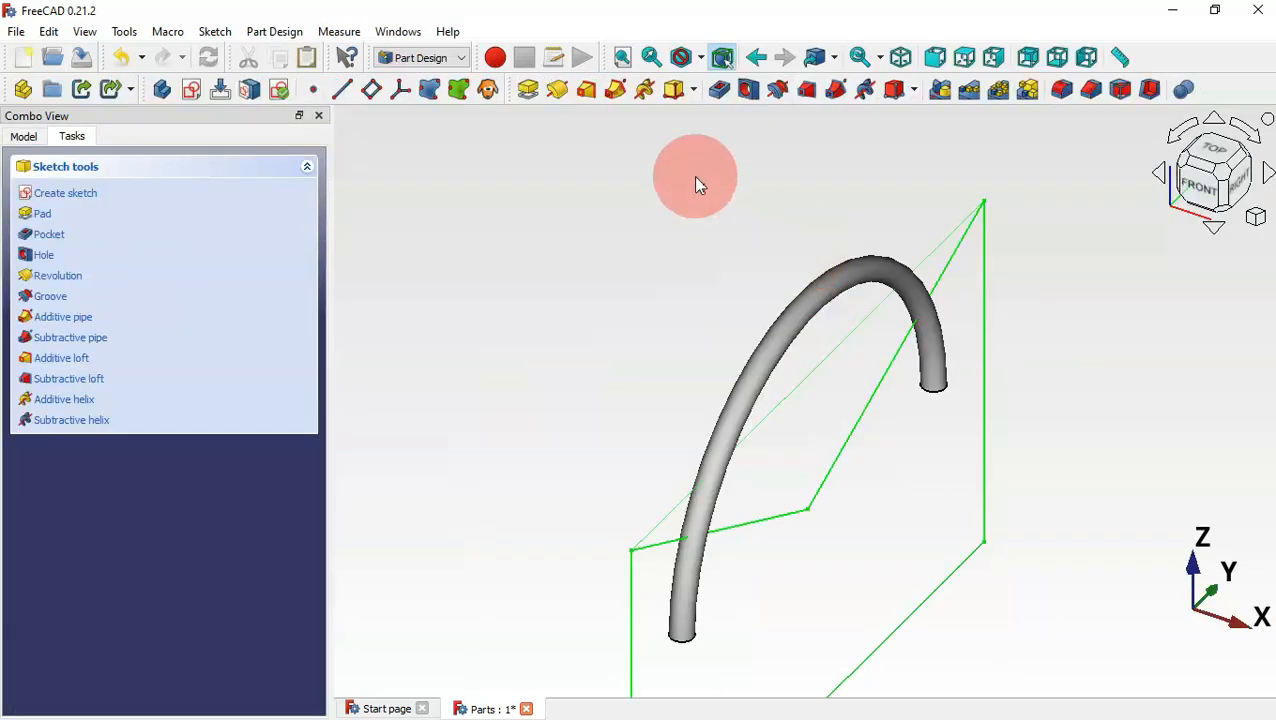
Pocket the closed sketch 5 mm, symmetric to its plane, to trim the ends of Part2's tube
click(721, 91)
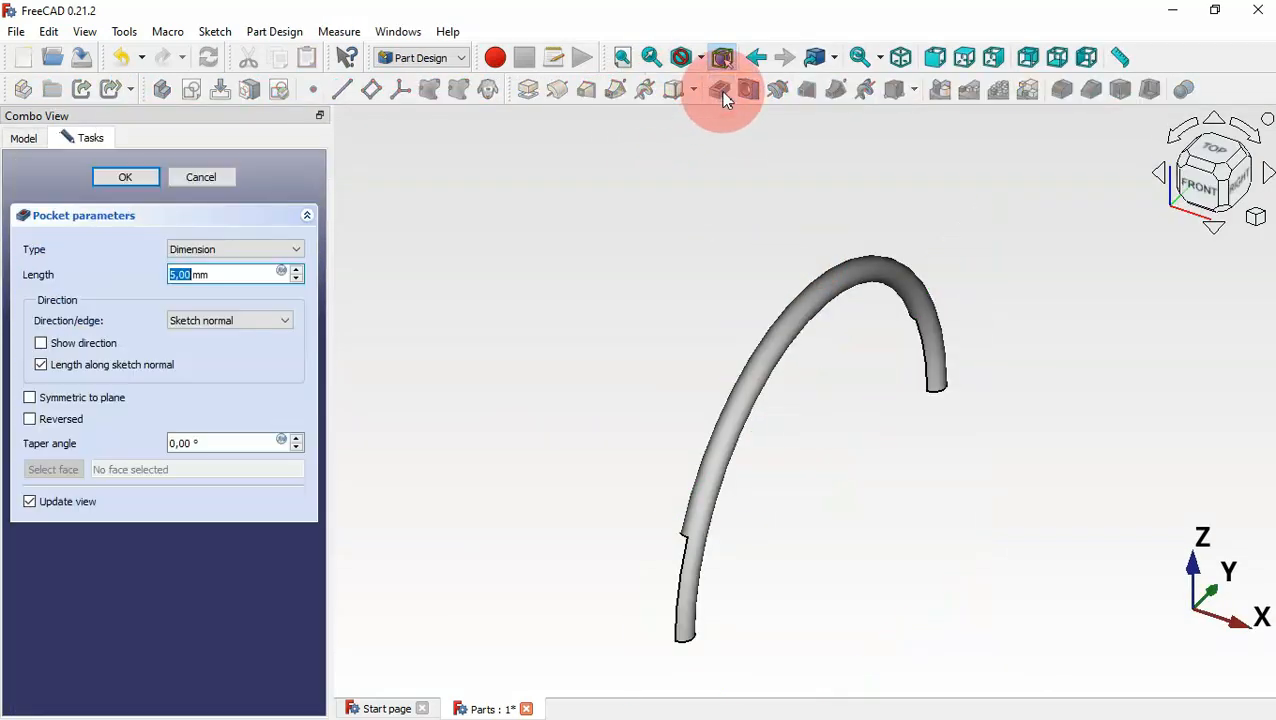
click(96, 403)
drag(903, 519, 740, 316)
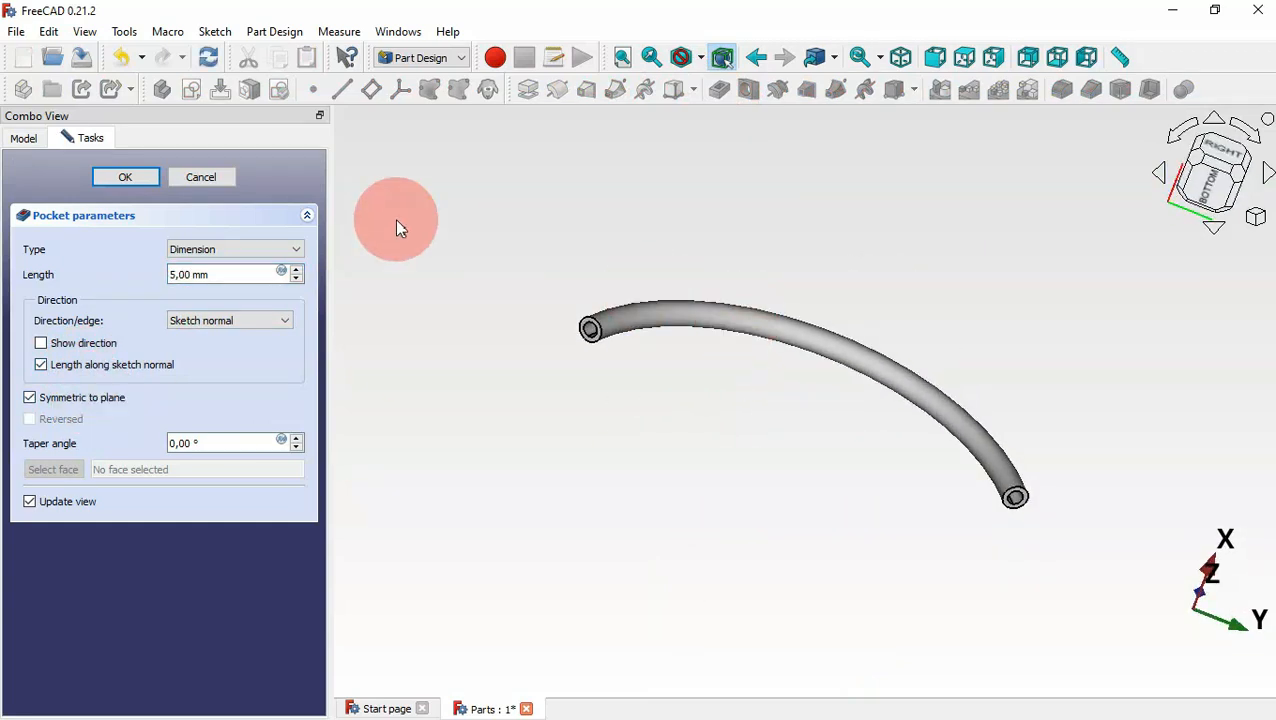
click(120, 179)
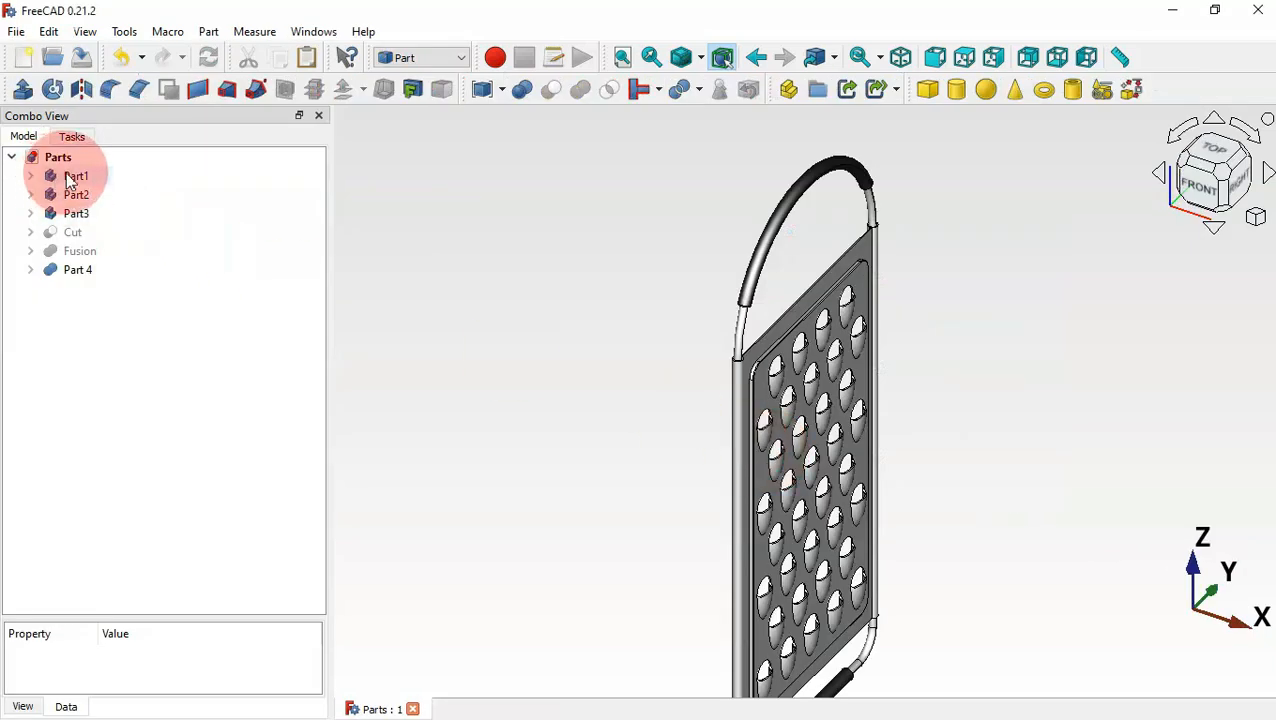
scroll(748, 292, up, 5)
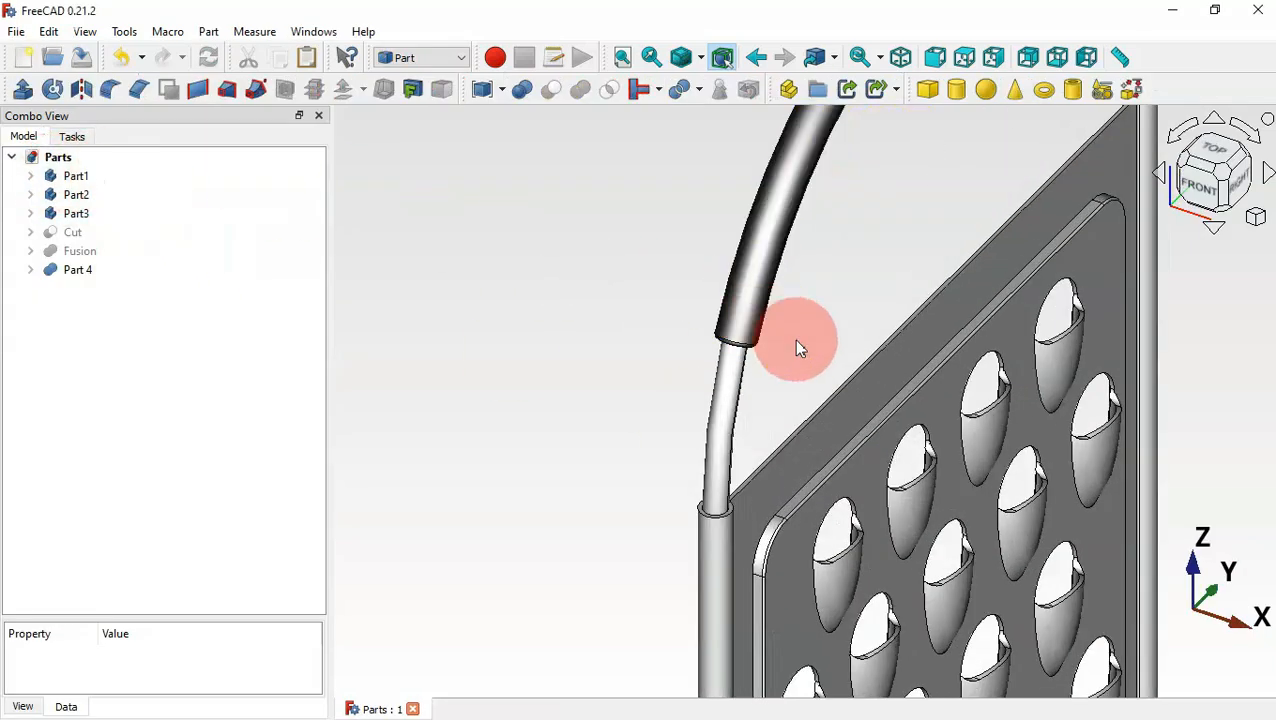
middle_drag(826, 353, 712, 270)
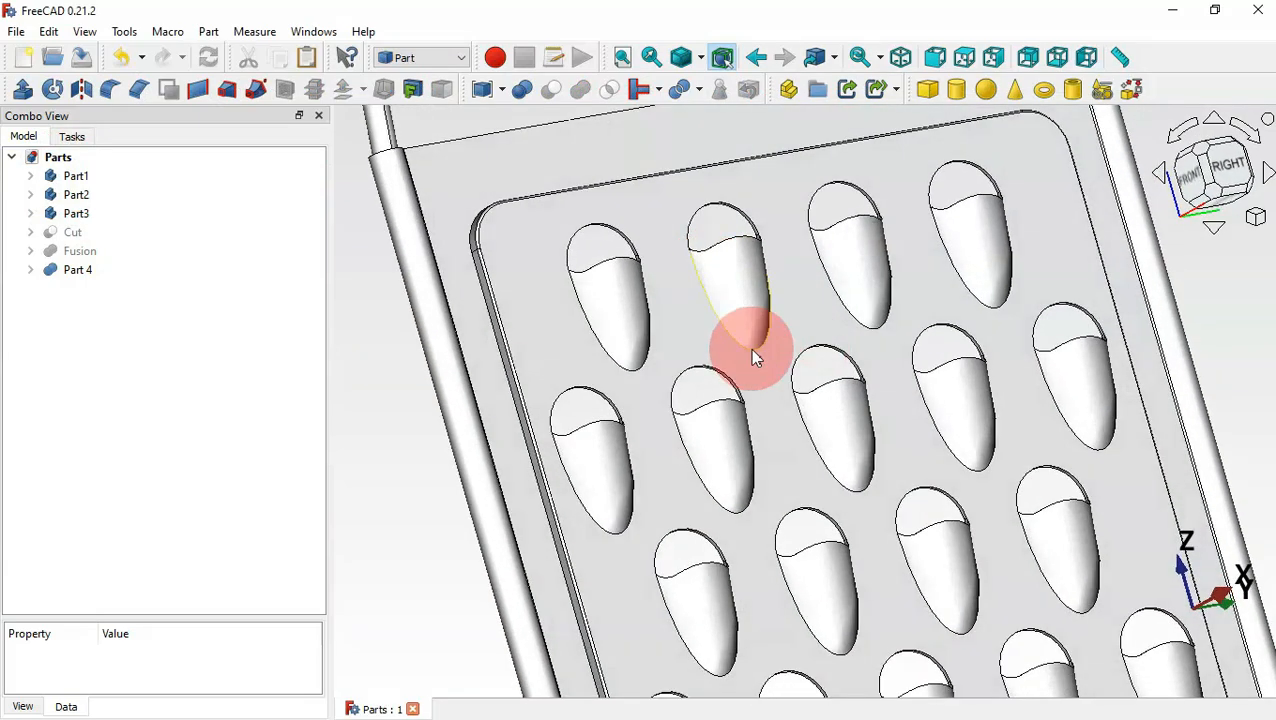
scroll(746, 336, down, 5)
scroll(535, 137, up, 5)
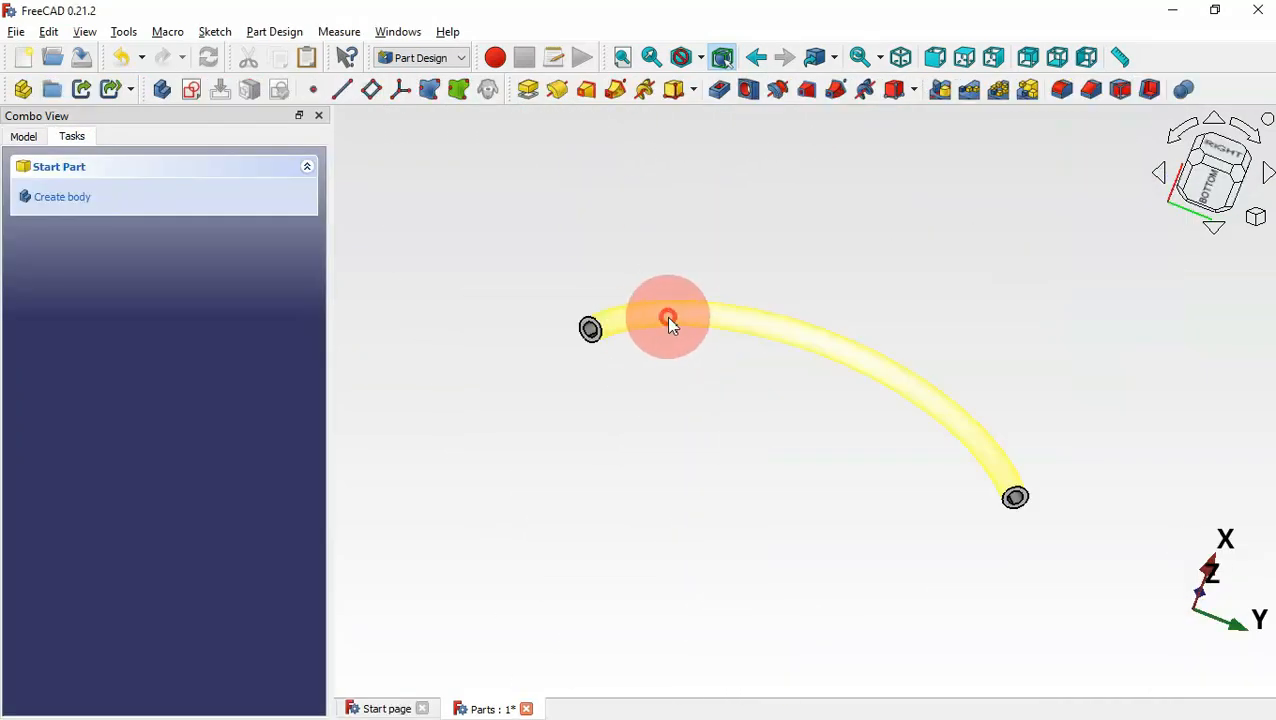
Fillet the edges of the trimmed tube's outer face with a 0.5 mm radius
click(668, 320)
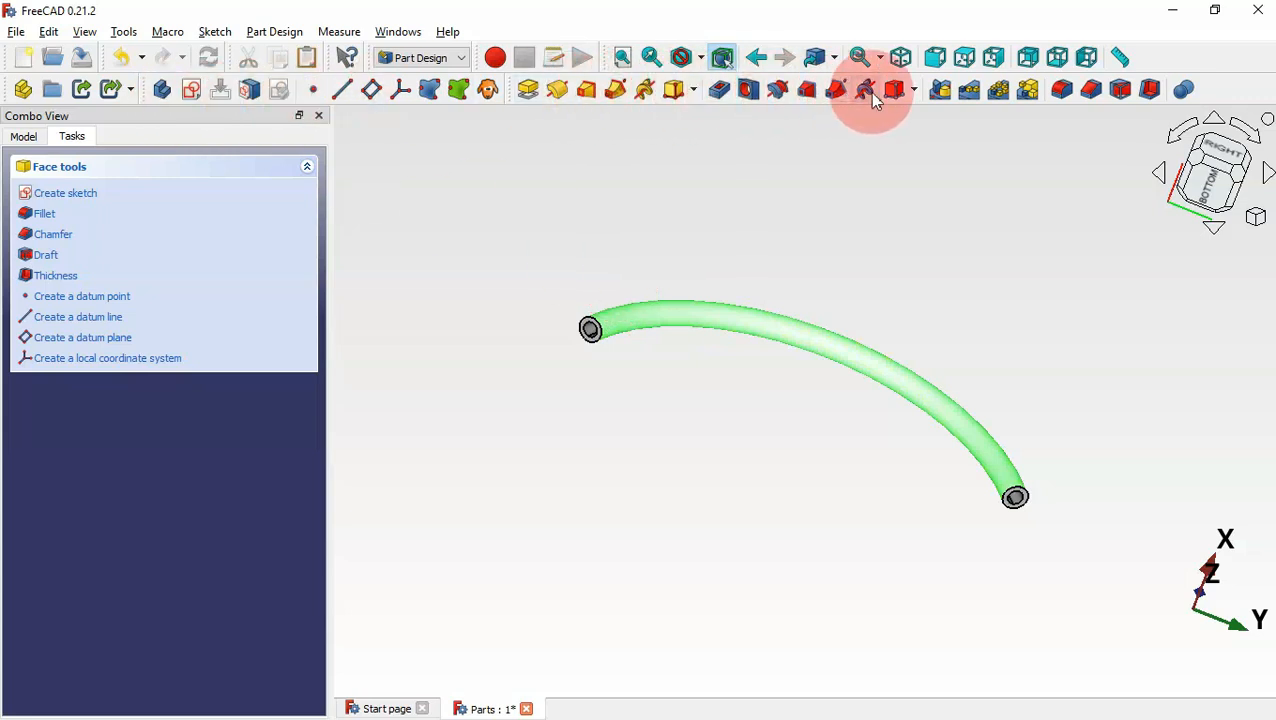
click(1062, 90)
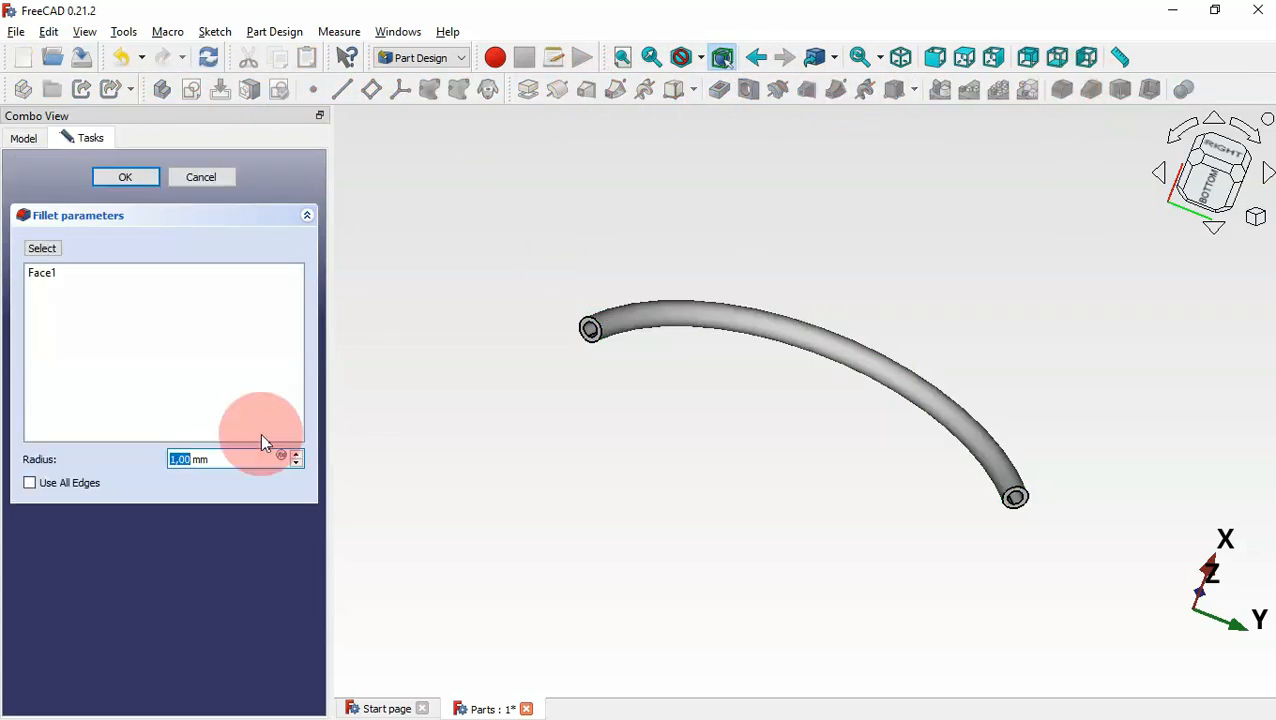
drag(242, 456, 174, 455)
text(0.5)
click(475, 420)
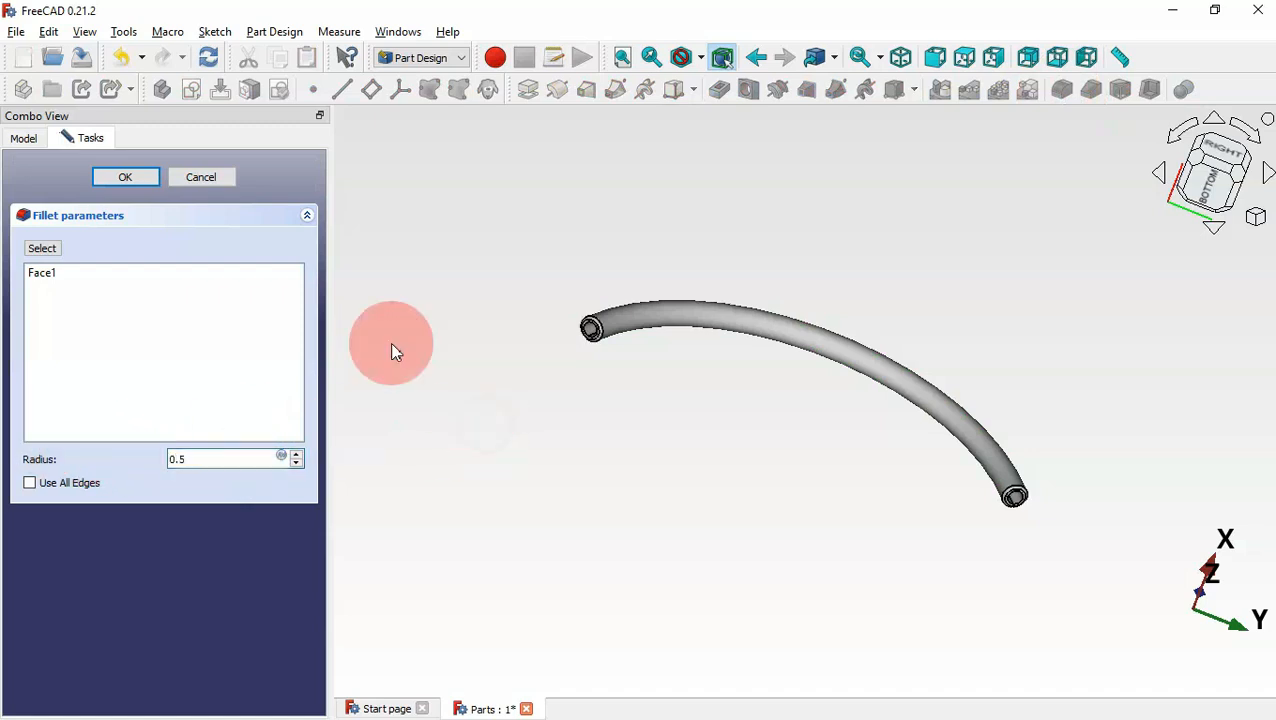
click(125, 177)
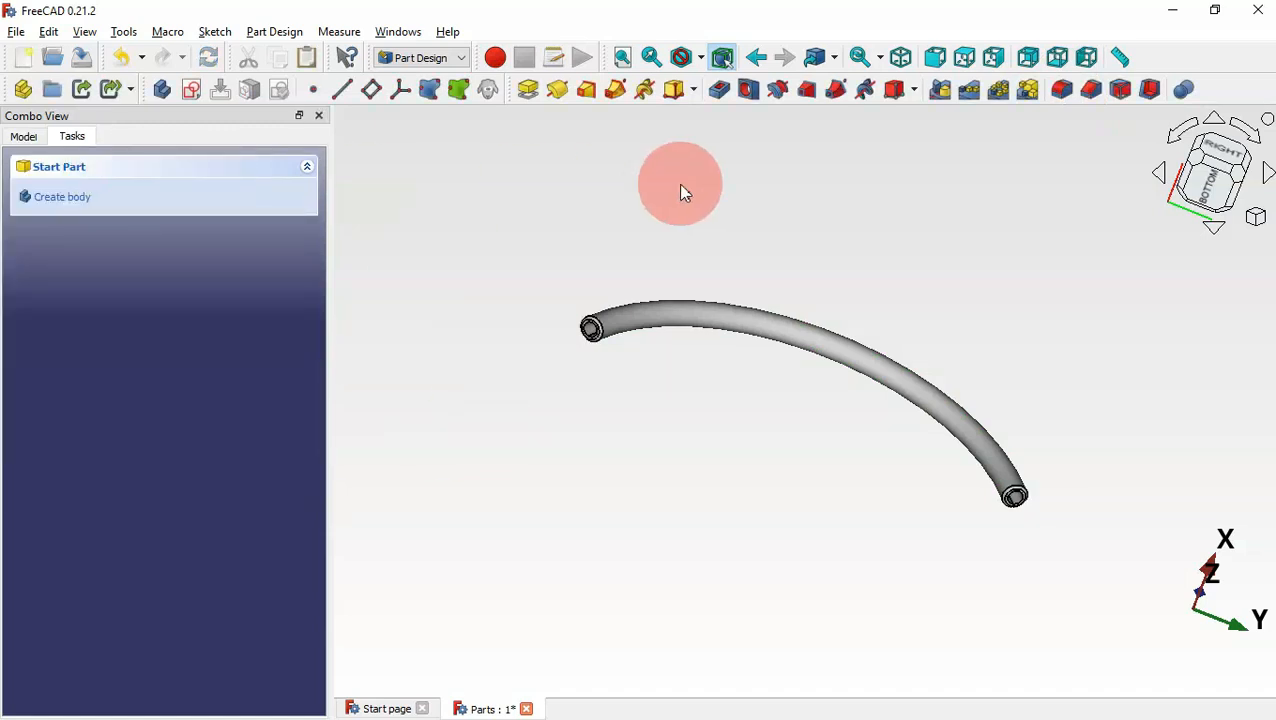
Create a new body and name it Part3
drag(678, 183, 773, 280)
click(953, 406)
middle_drag(951, 399, 824, 376)
click(26, 137)
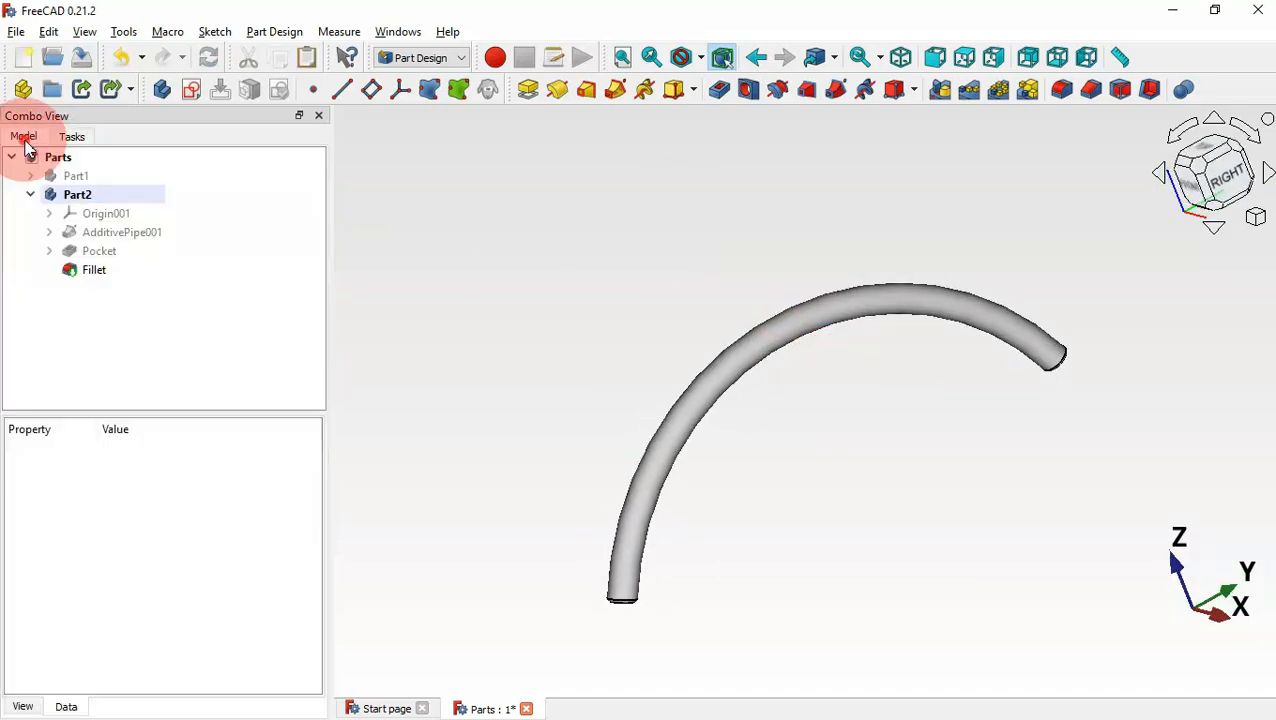
drag(940, 330, 1003, 342)
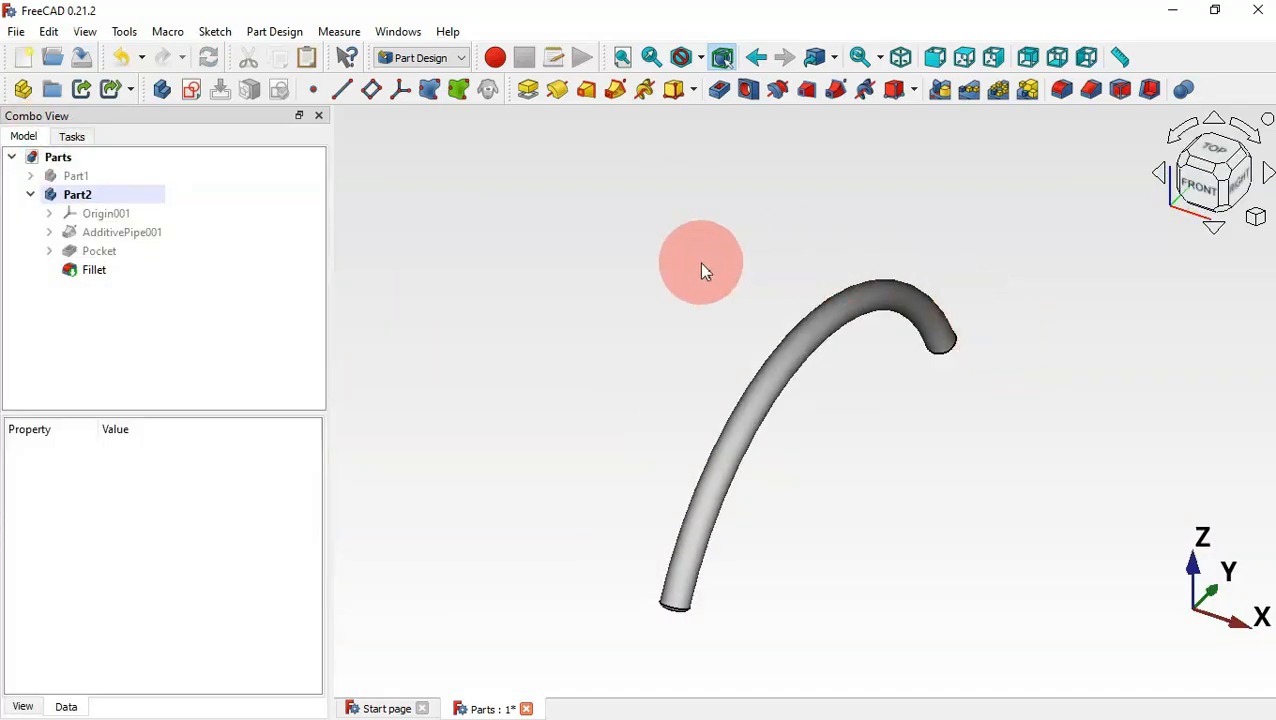
click(161, 89)
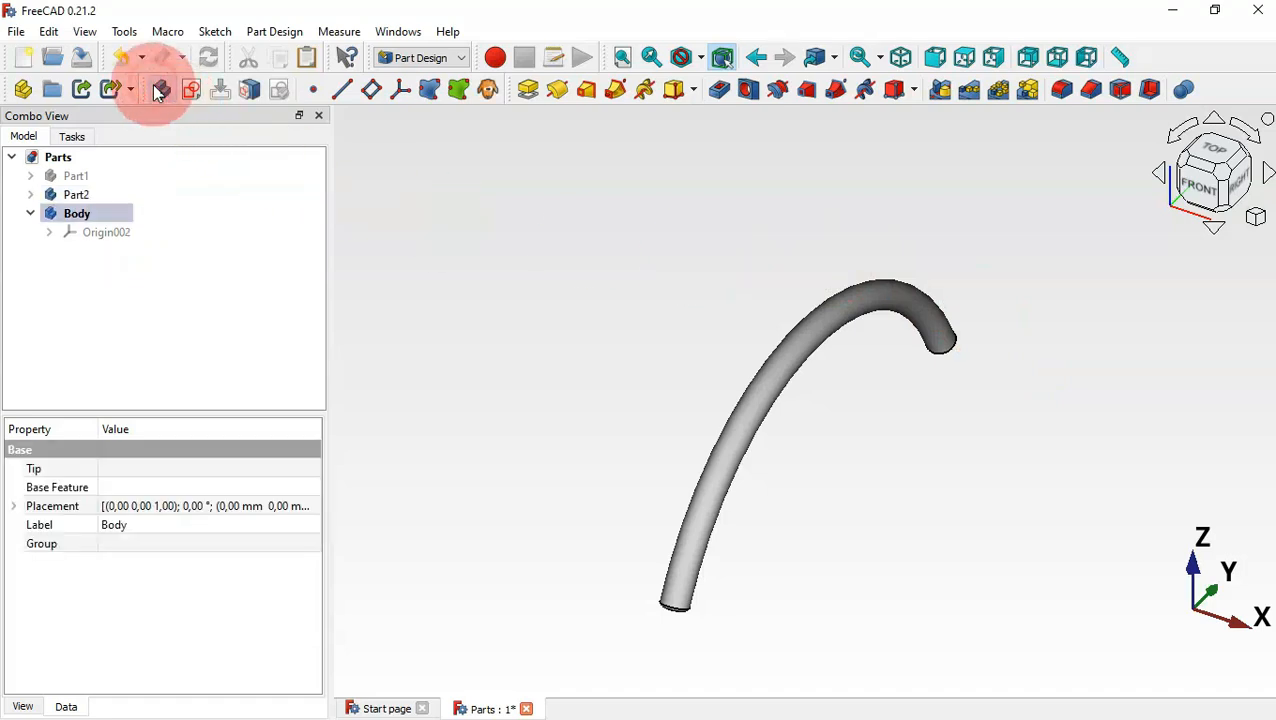
click(87, 222)
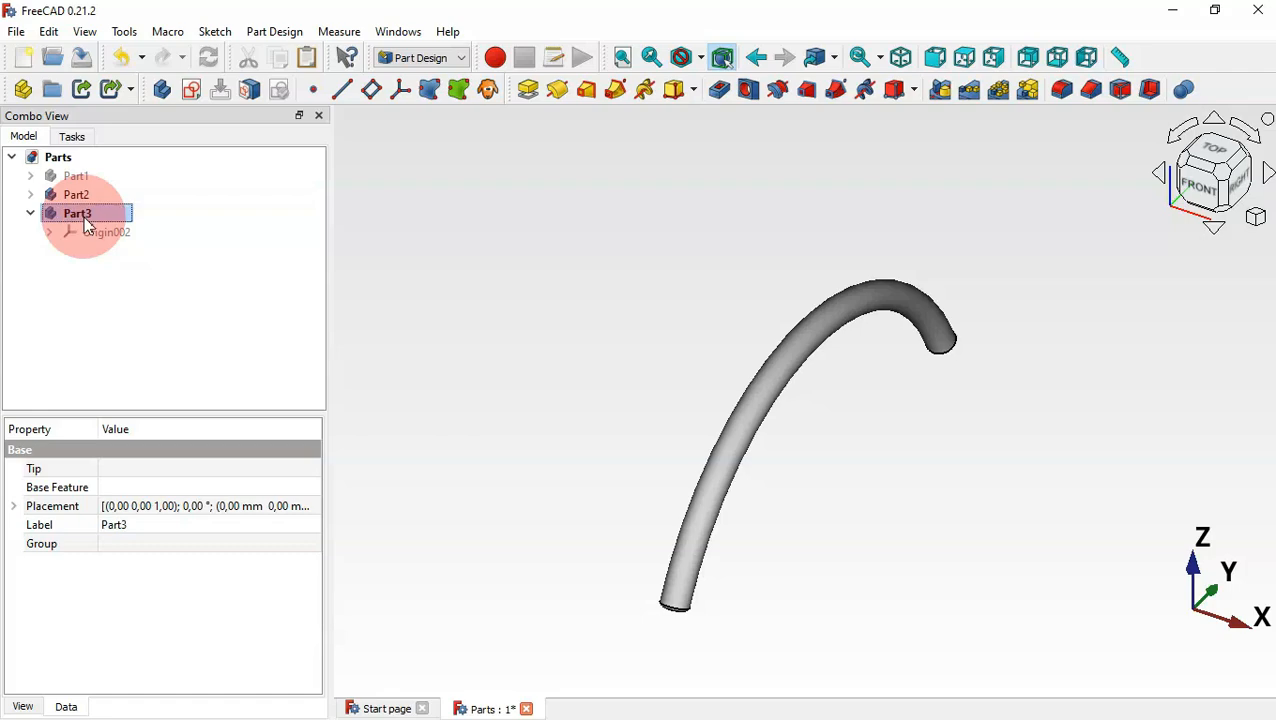
text(Part3)
key(Return)
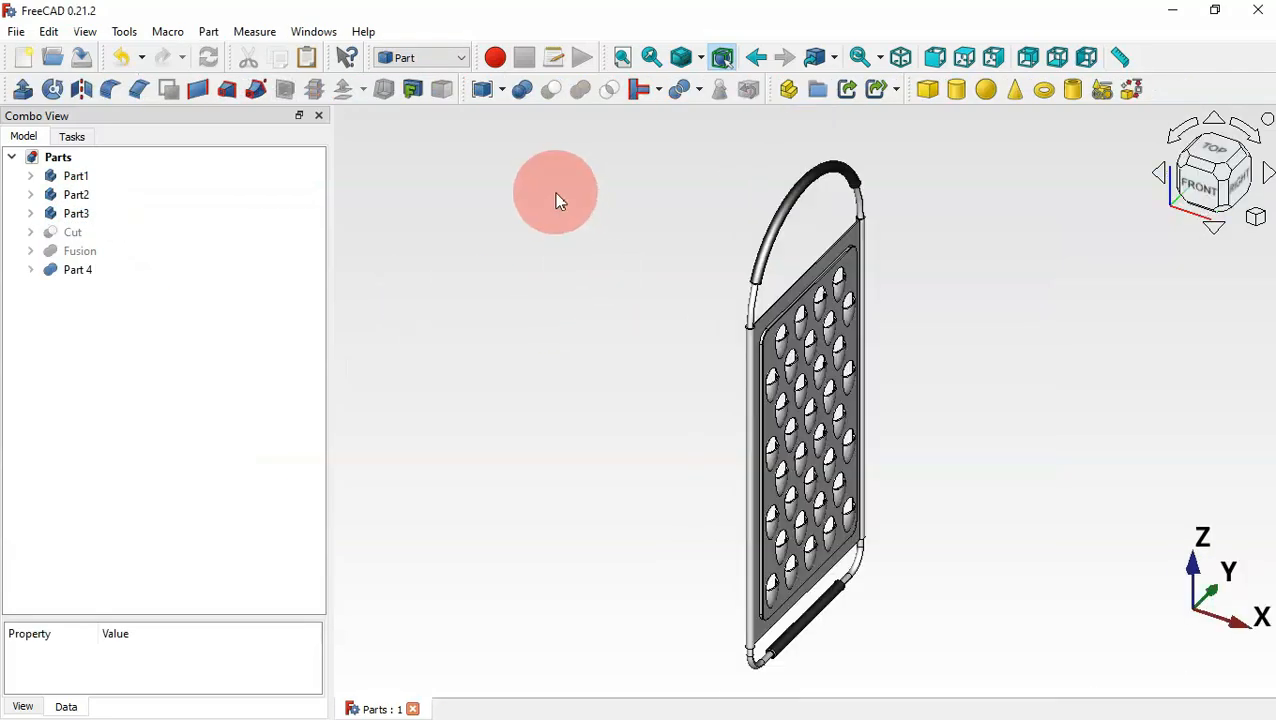
Copy Part2's Profile001 and Path001 sketches without their dependencies and paste them into the document
scroll(797, 663, up, 5)
scroll(824, 545, down, 5)
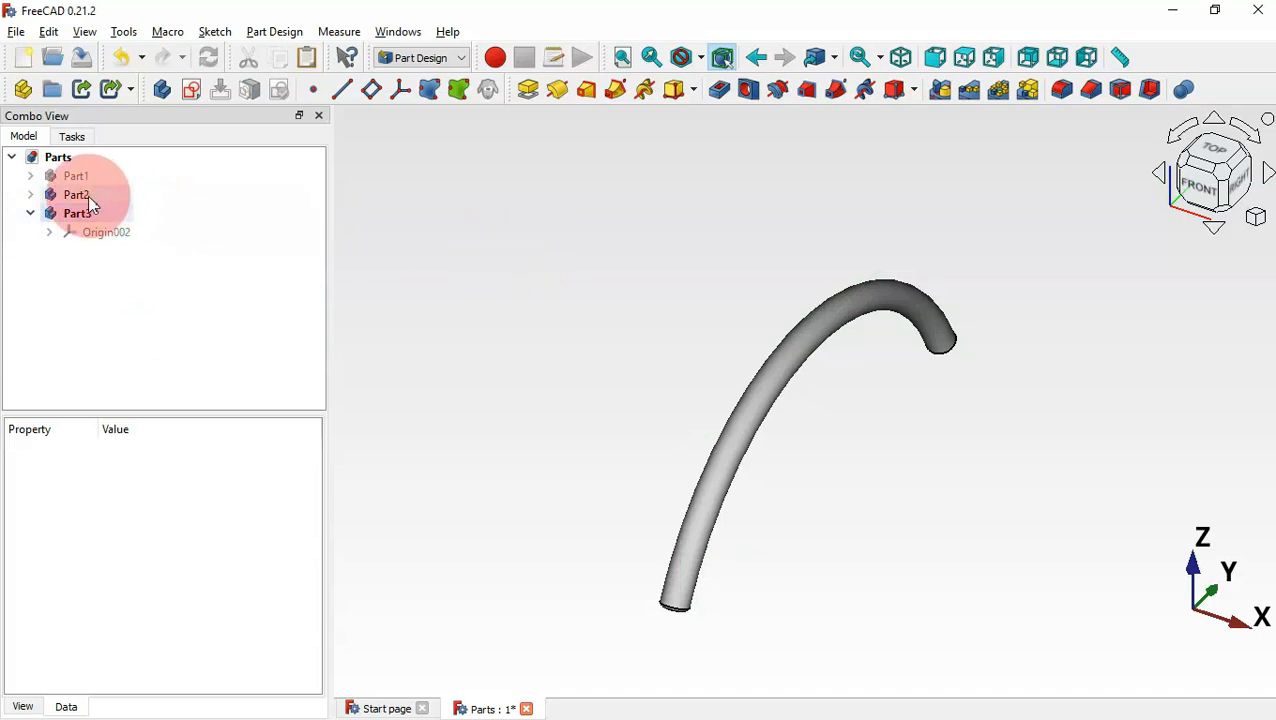
click(31, 195)
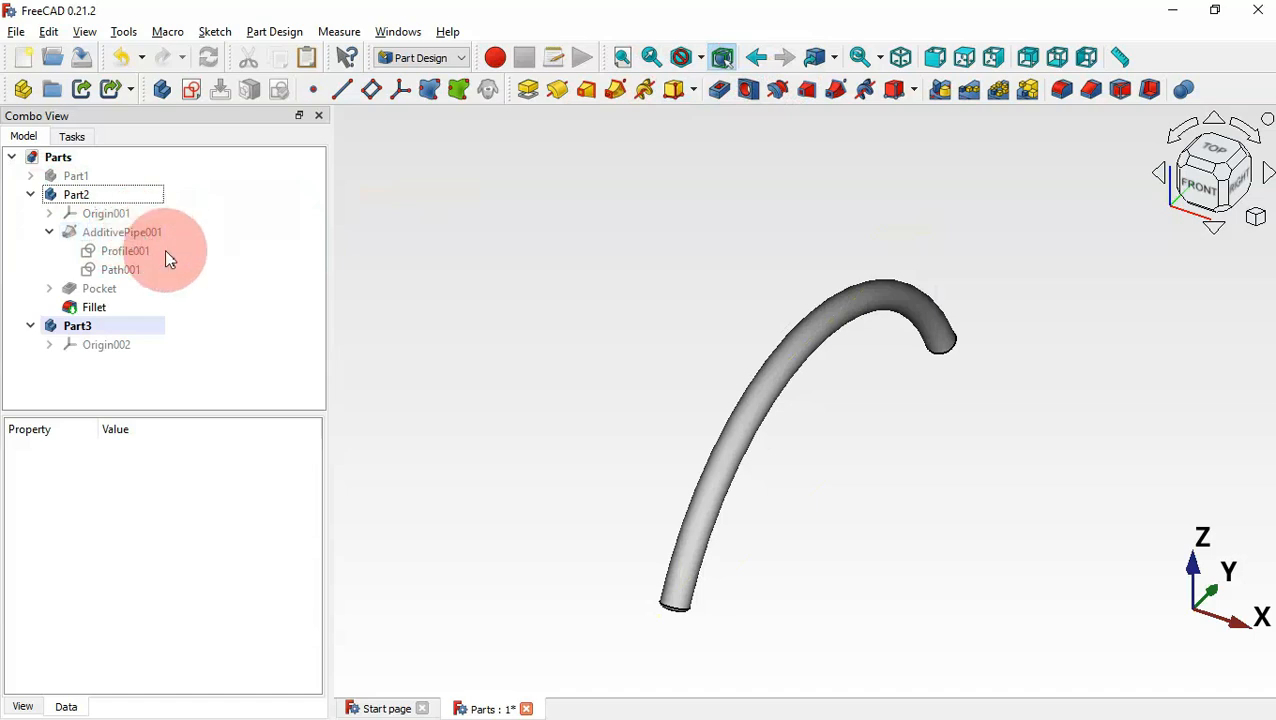
click(119, 250)
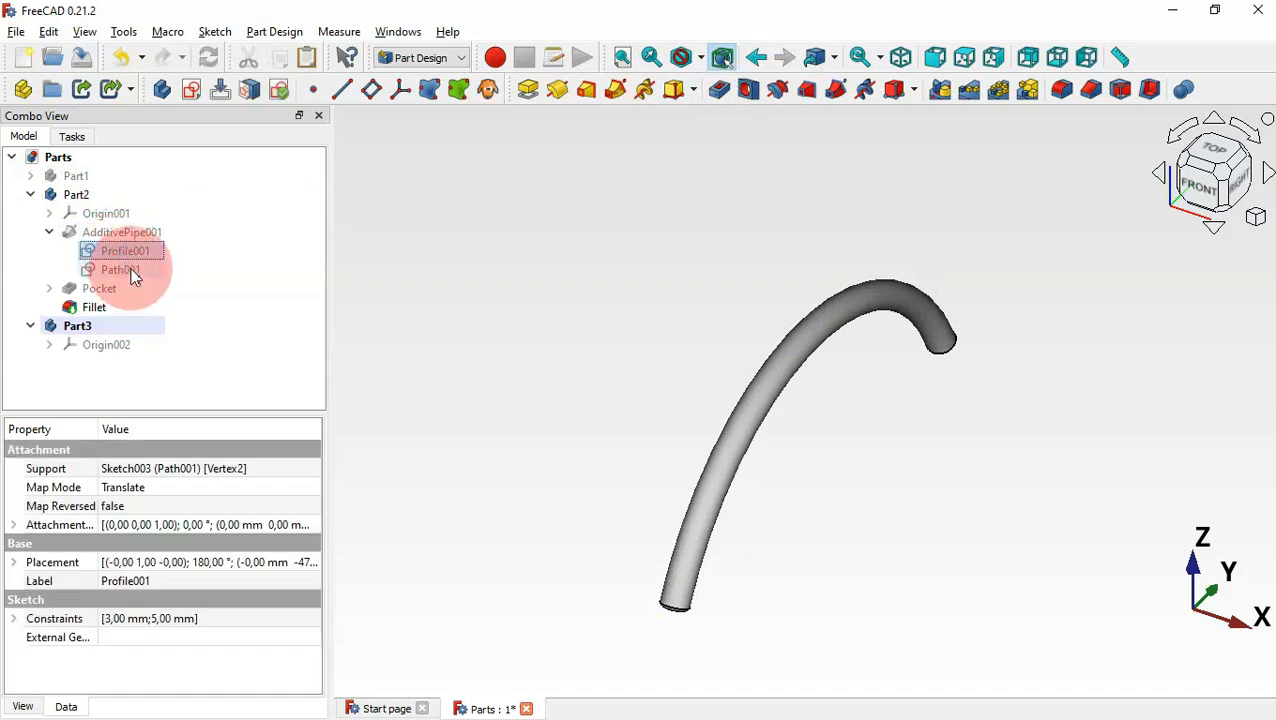
click(132, 271)
key(ctrl+e)
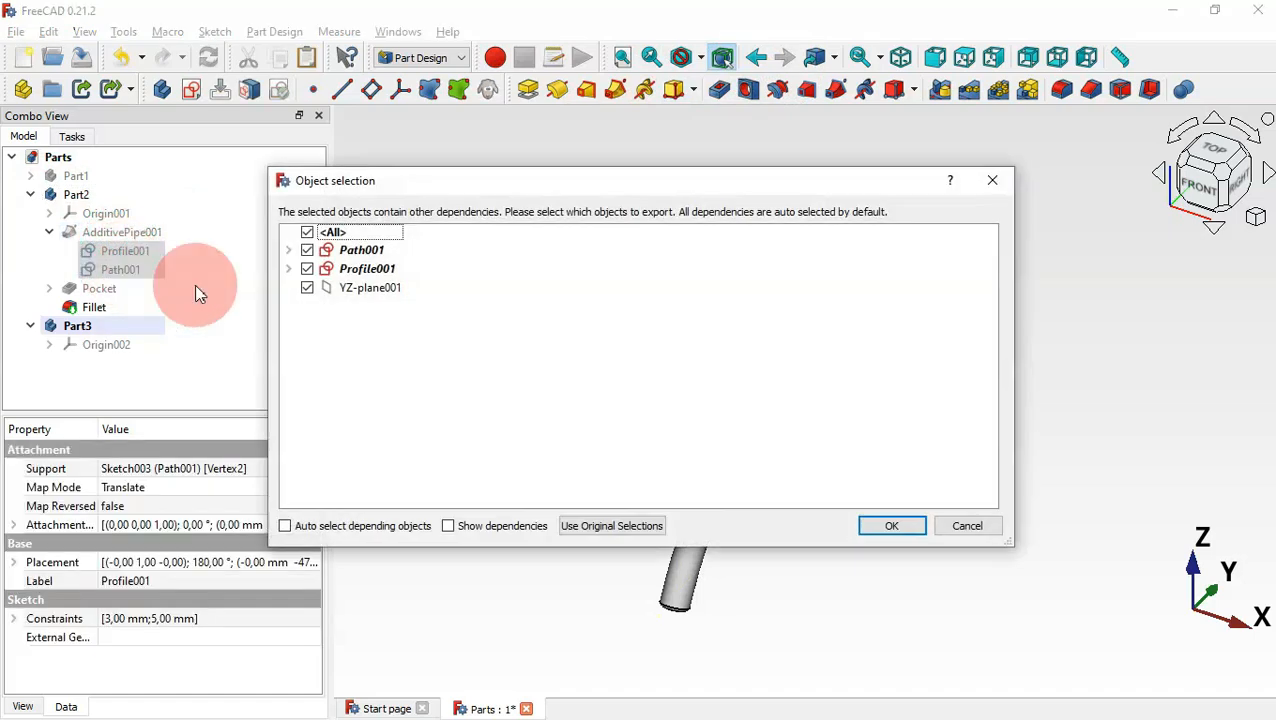
click(611, 525)
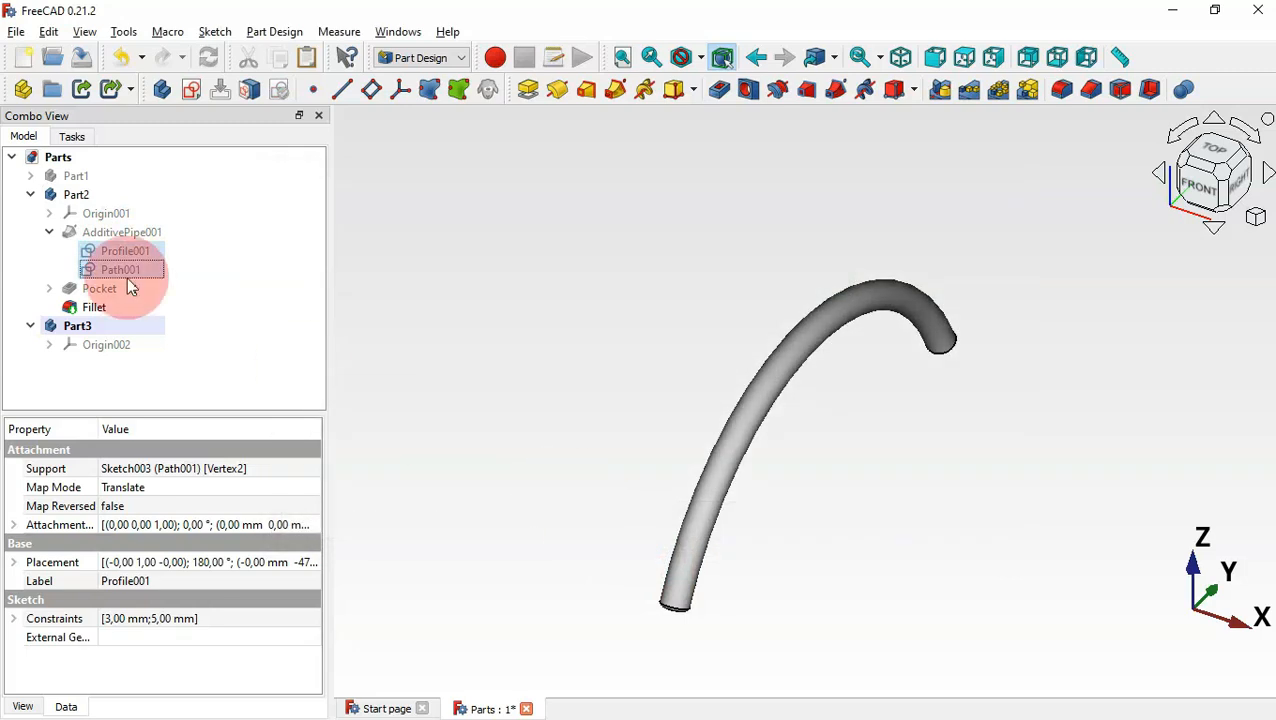
click(30, 194)
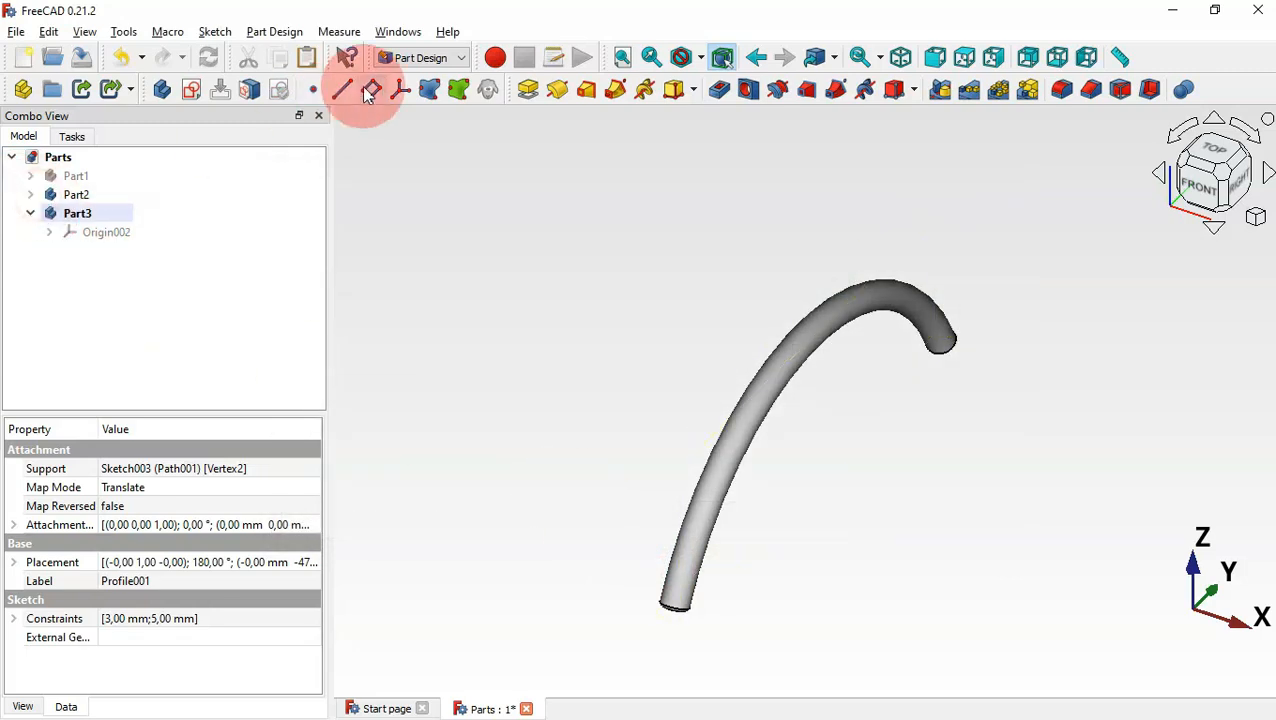
click(305, 57)
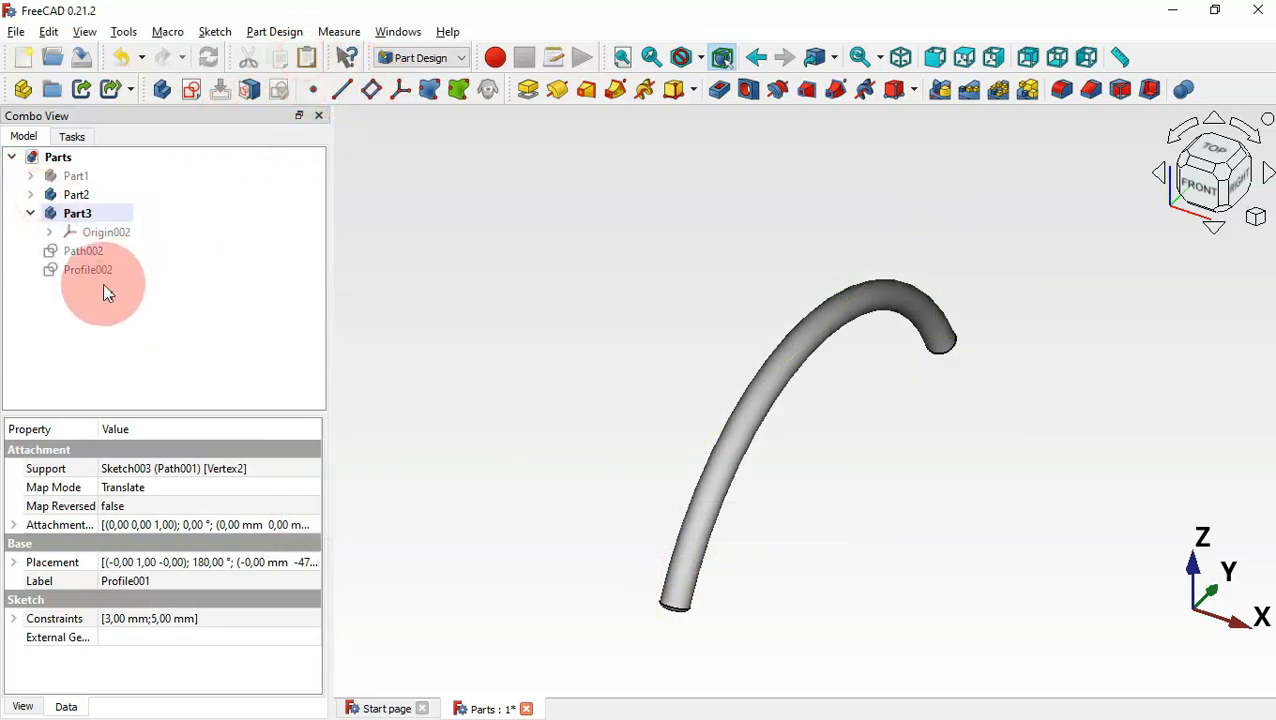
Show the copied path and profile sketches and move them into the Part3 body
drag(67, 300, 138, 262)
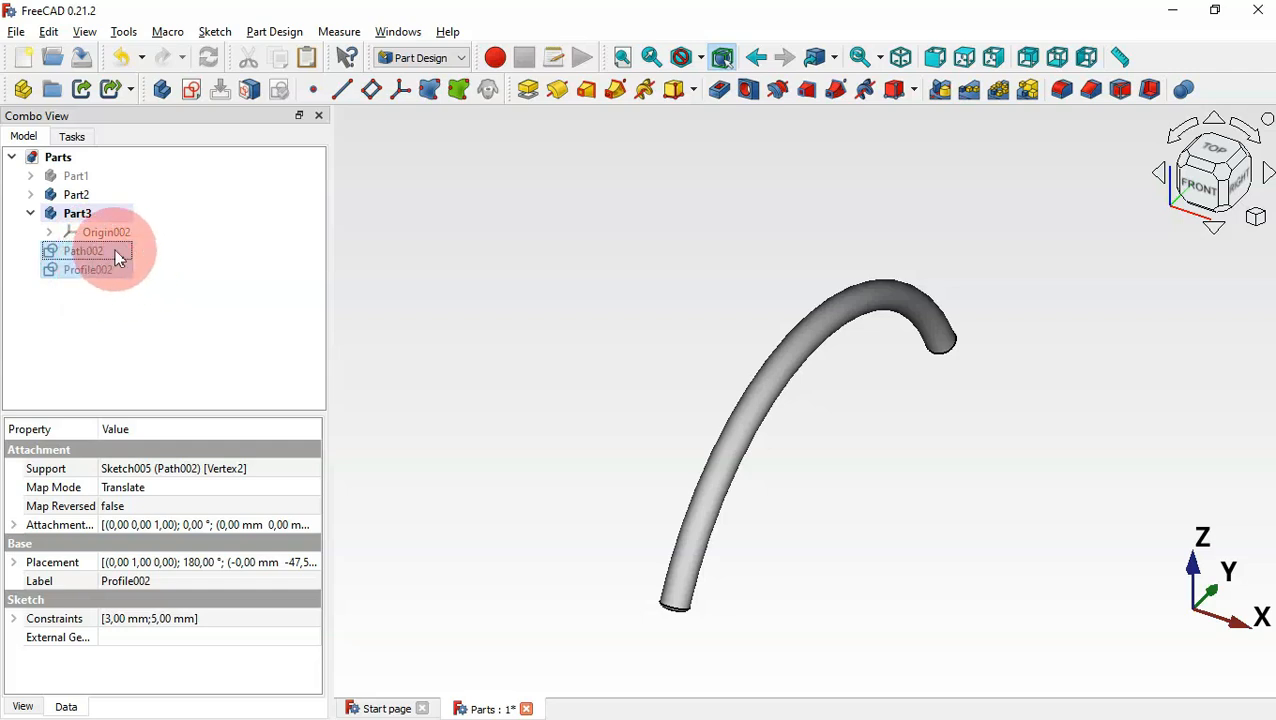
key(space)
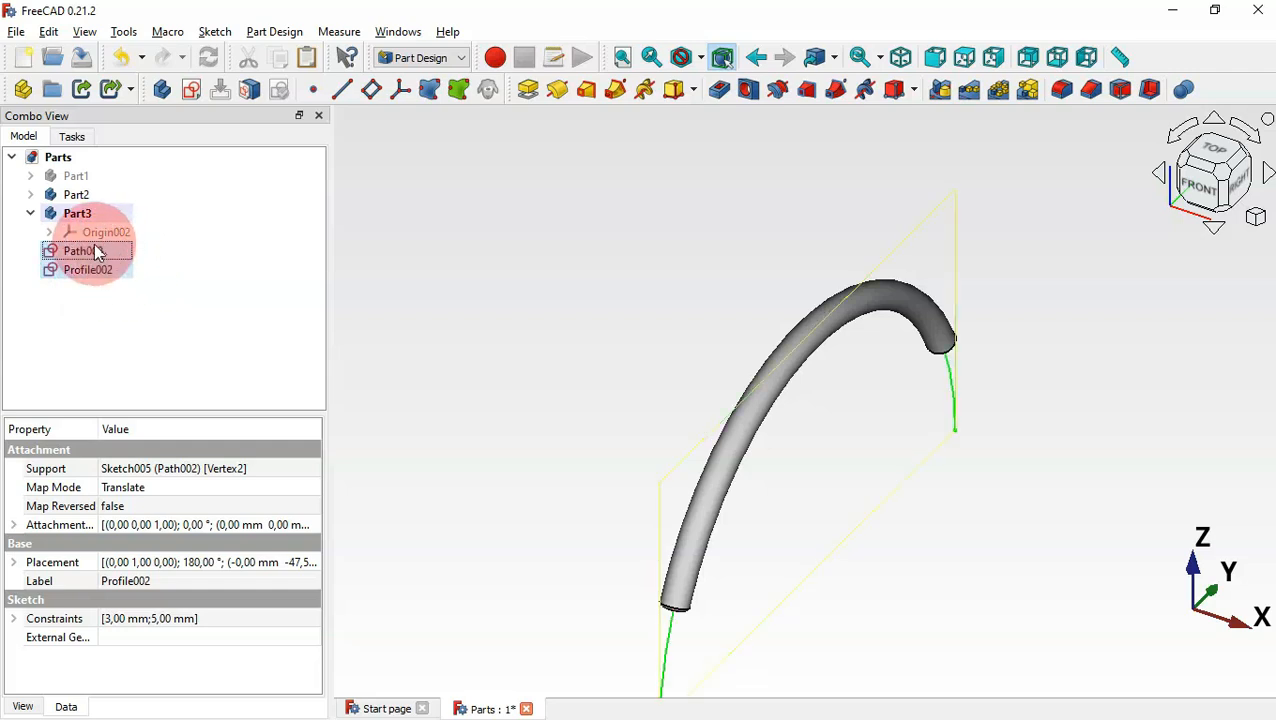
drag(82, 255, 118, 222)
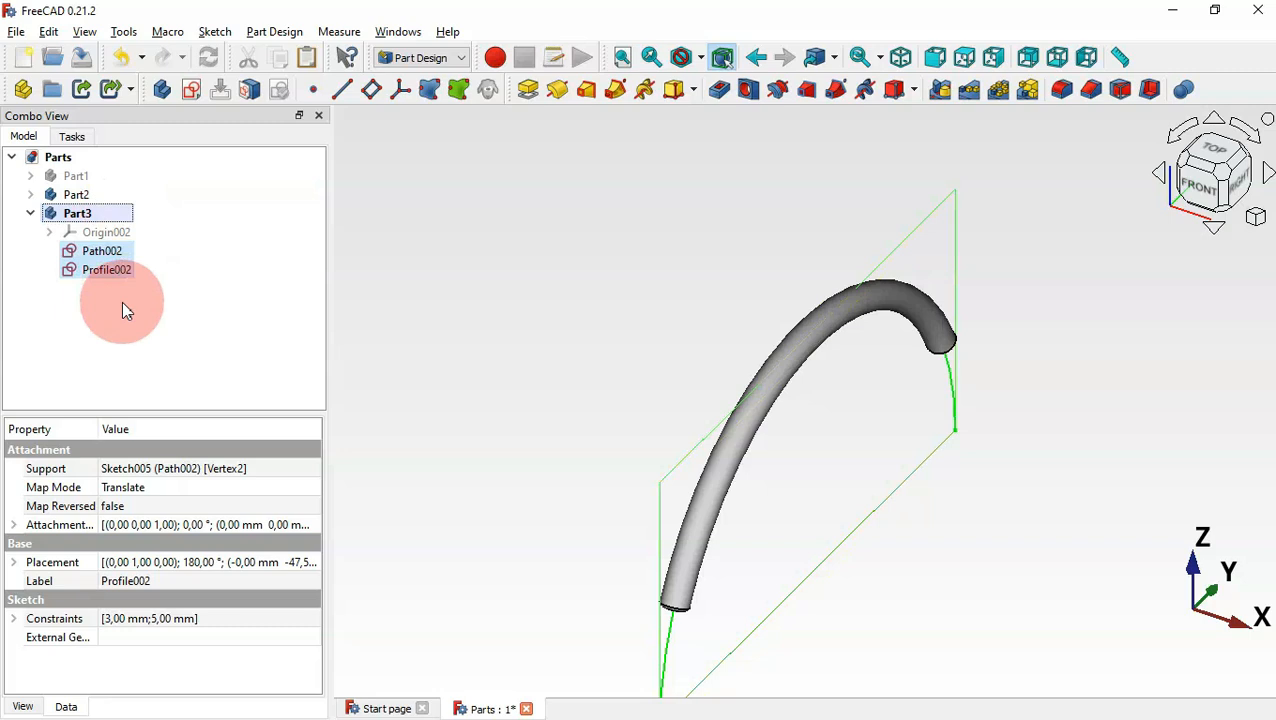
Hide Part2 and convert the upper arc in Part3's path sketch to construction geometry
click(78, 195)
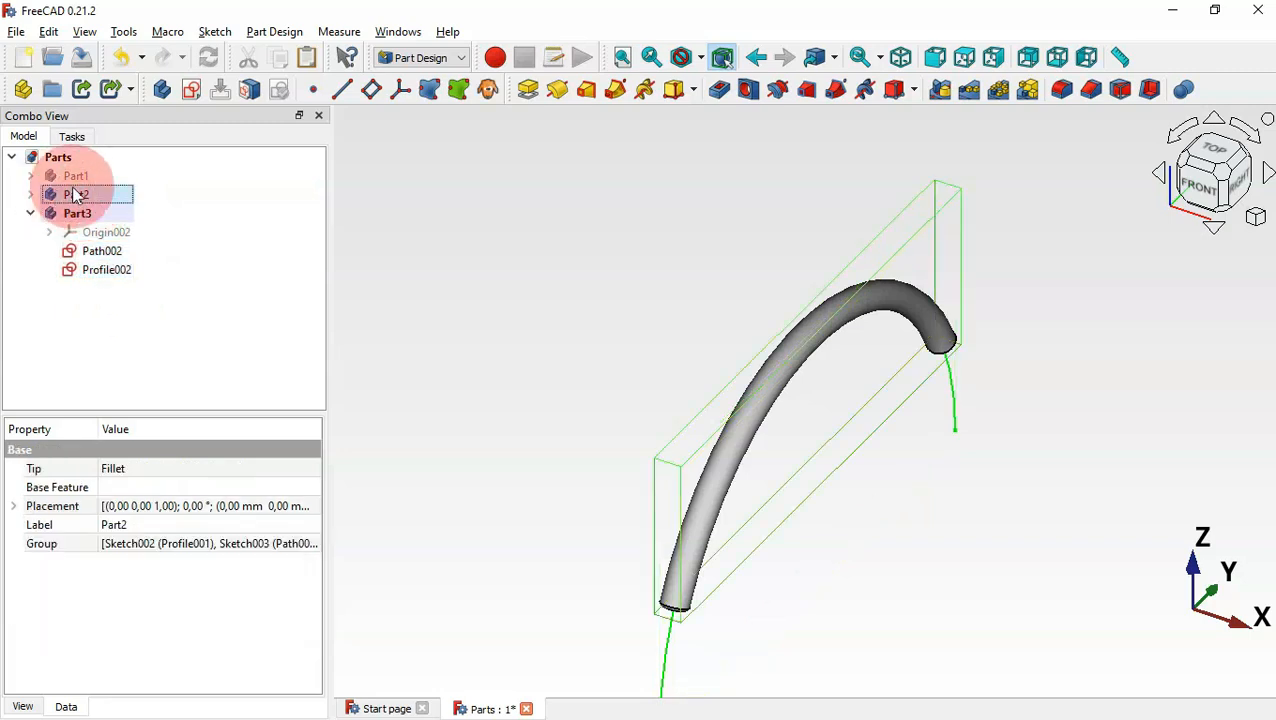
key(space)
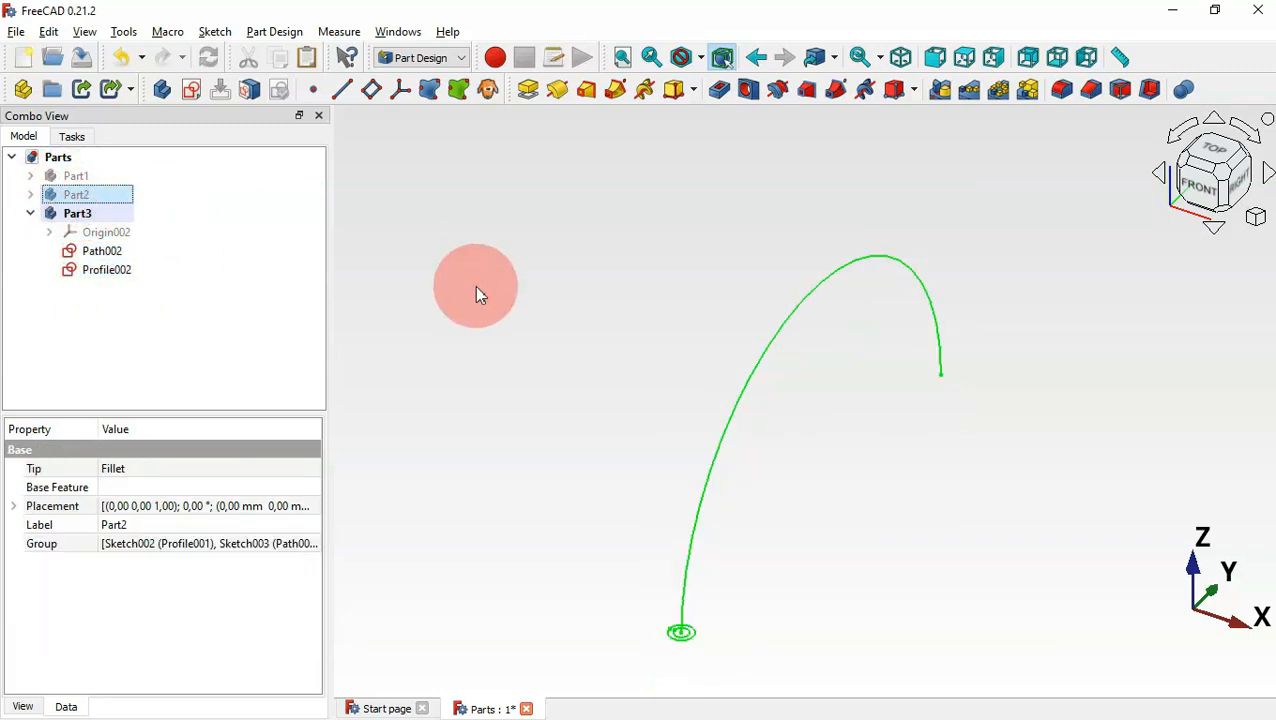
double_click(113, 260)
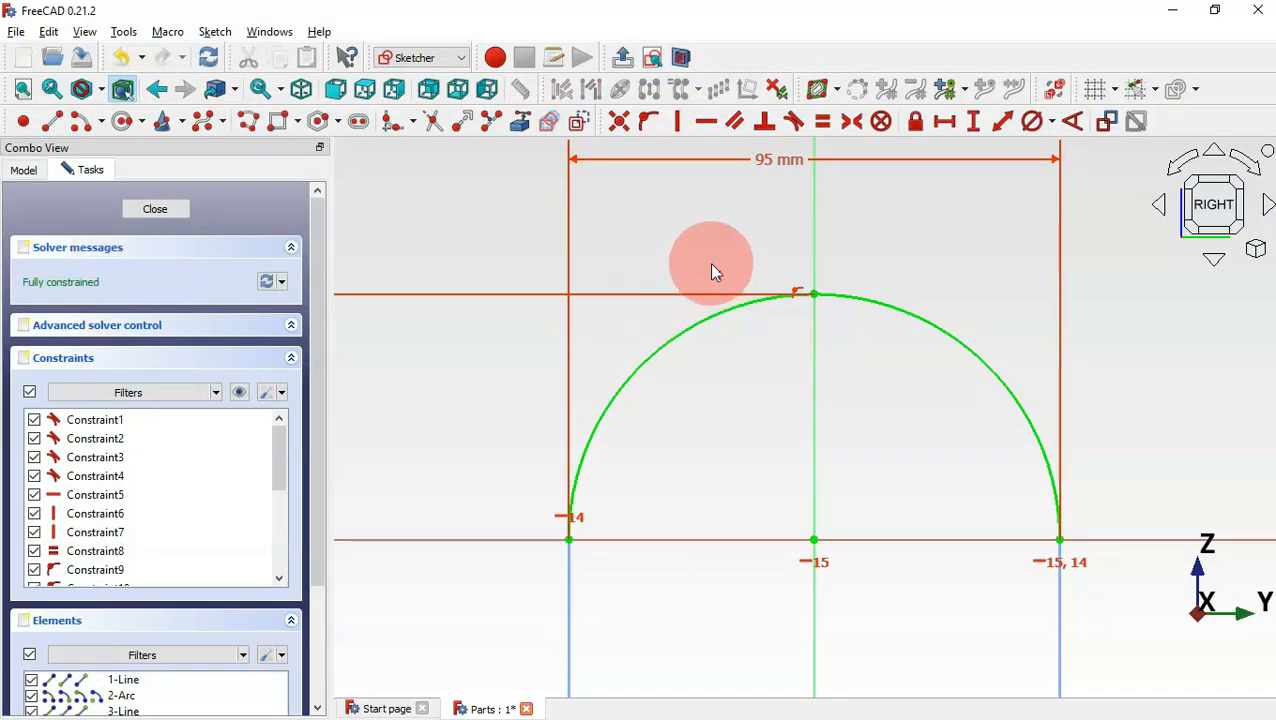
click(866, 300)
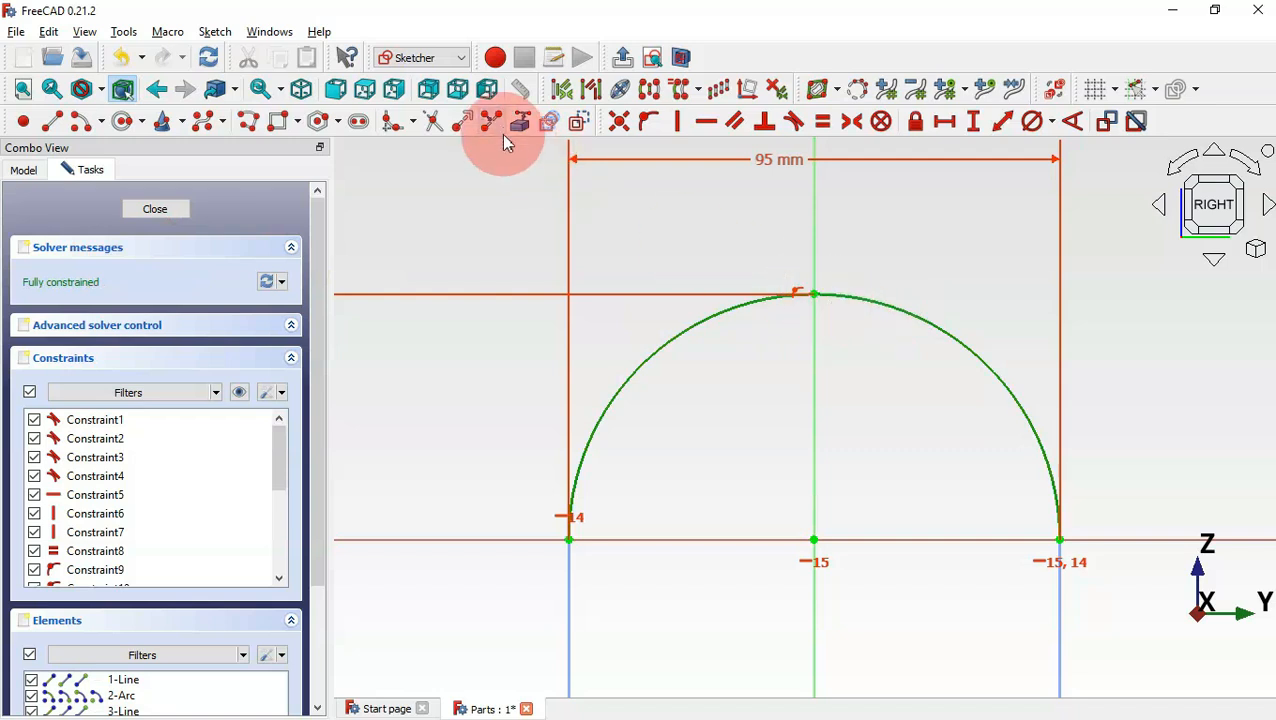
click(580, 122)
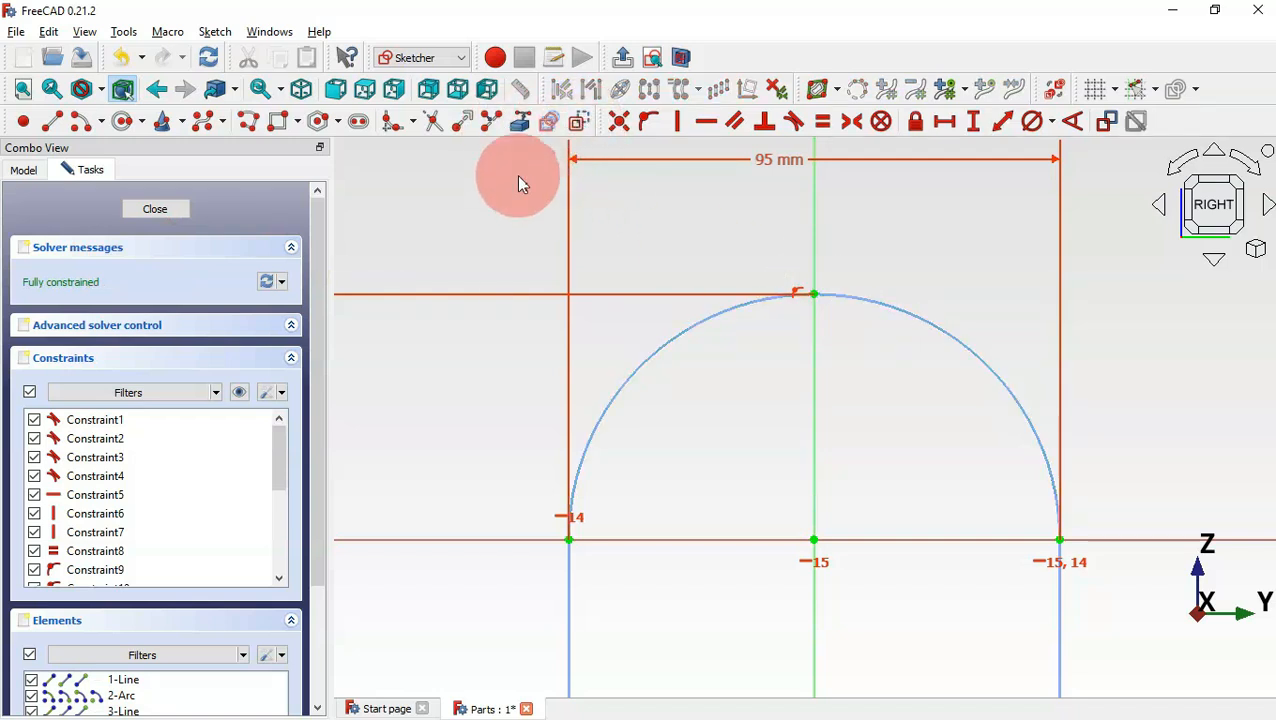
Convert the path sketch's lower horizontal line from construction to normal geometry and close the sketch
scroll(516, 175, down, 3)
scroll(518, 176, down, 3)
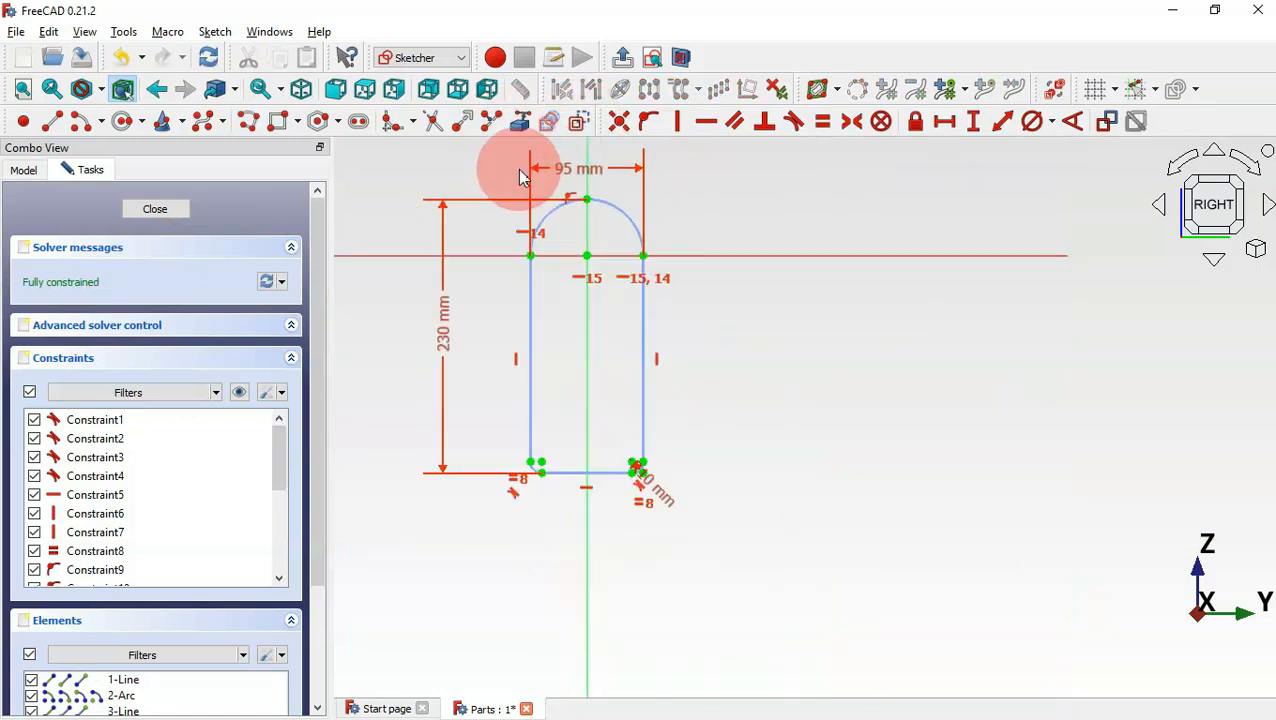
scroll(606, 470, up, 4)
click(615, 490)
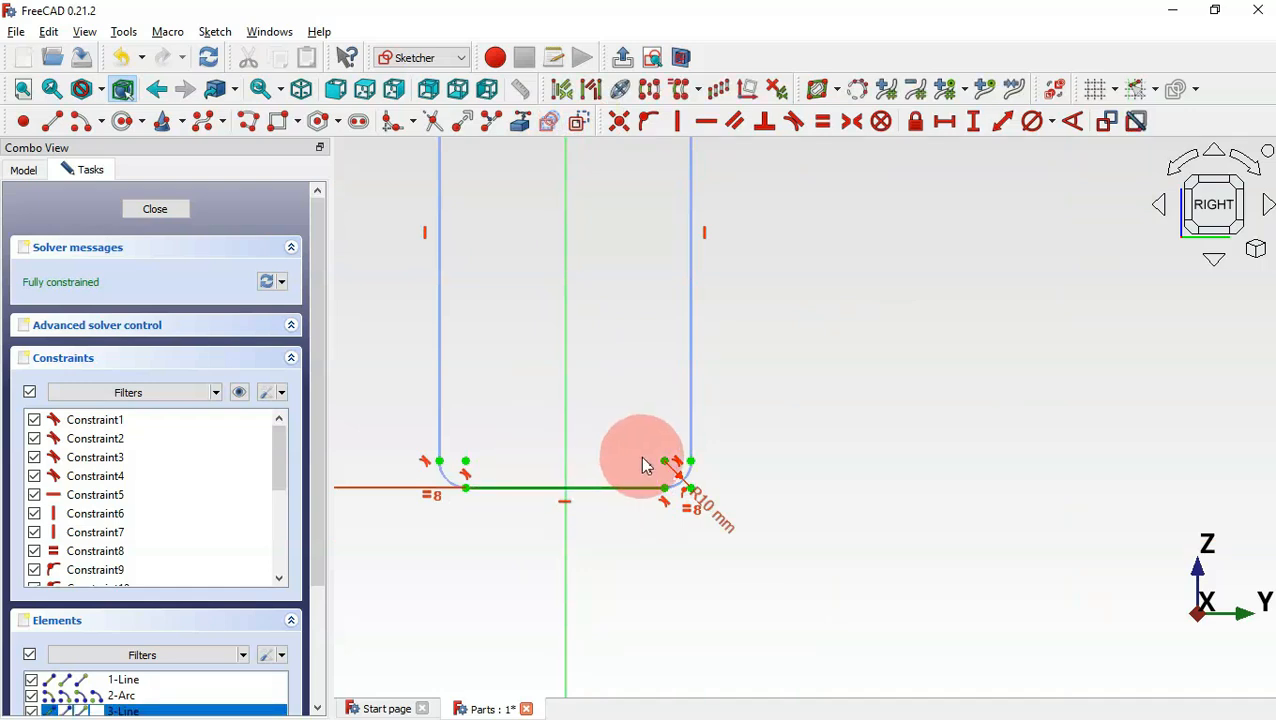
click(576, 120)
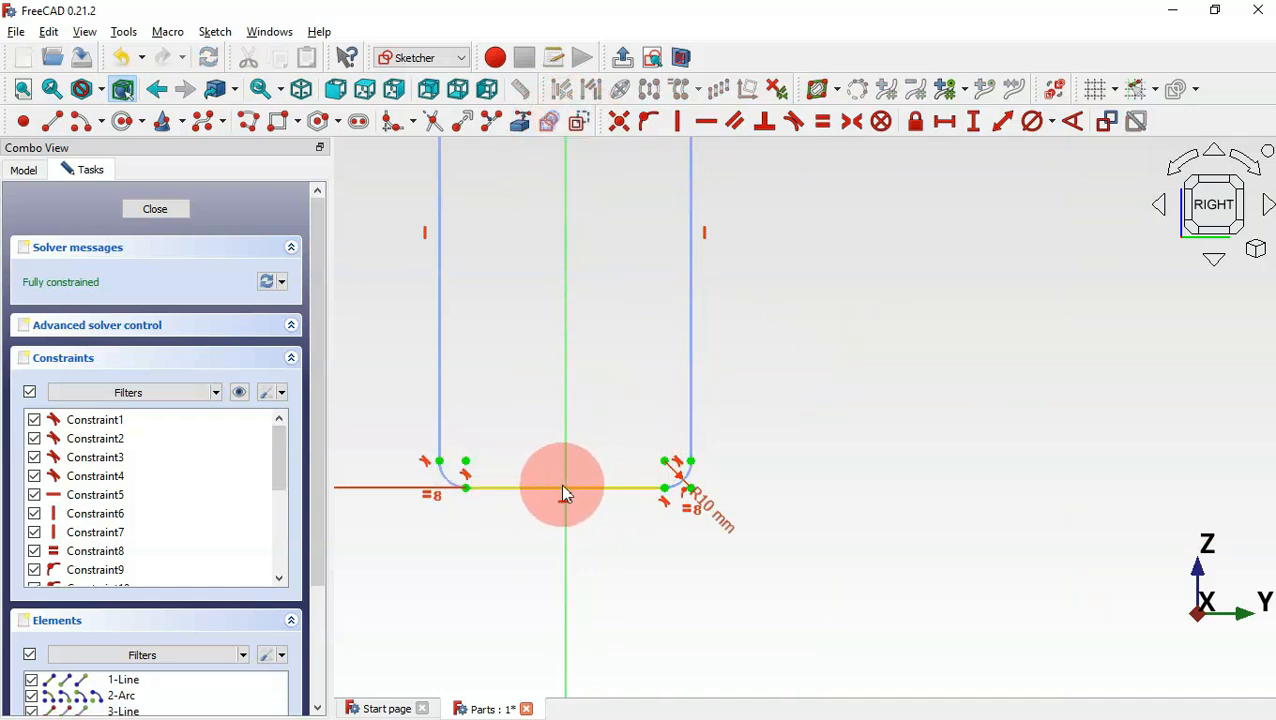
click(148, 207)
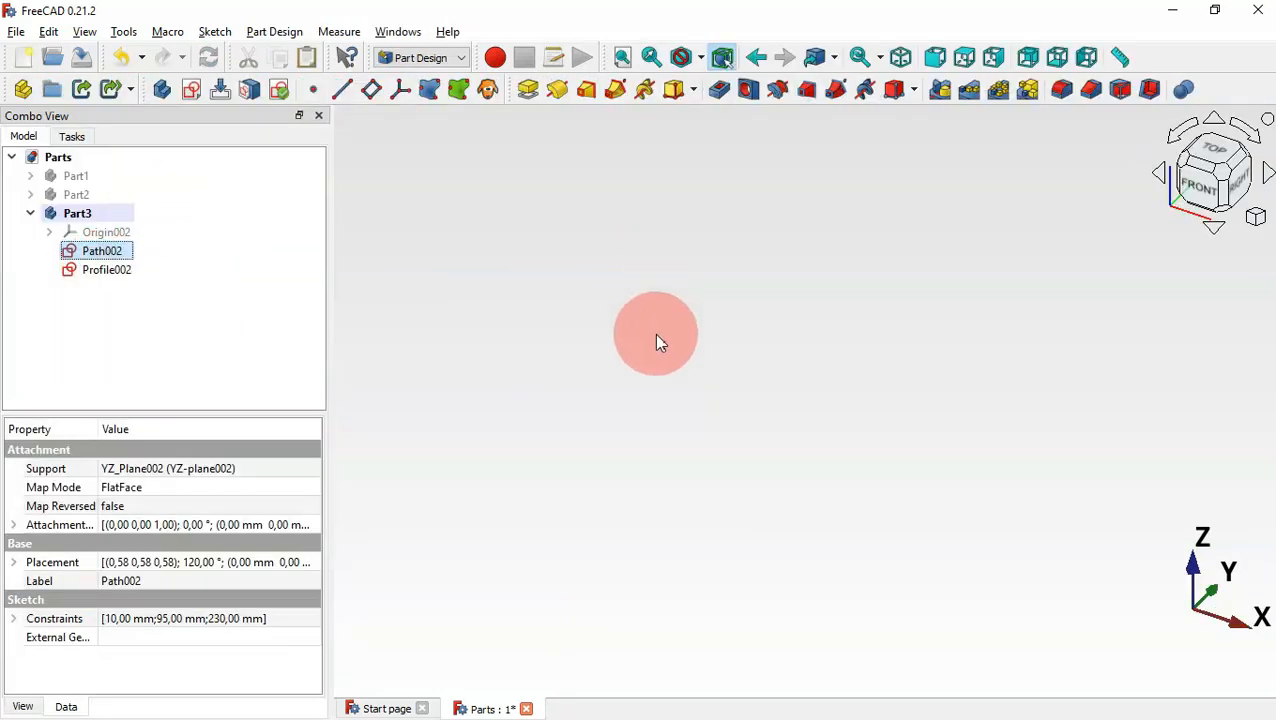
key(v)
key(f)
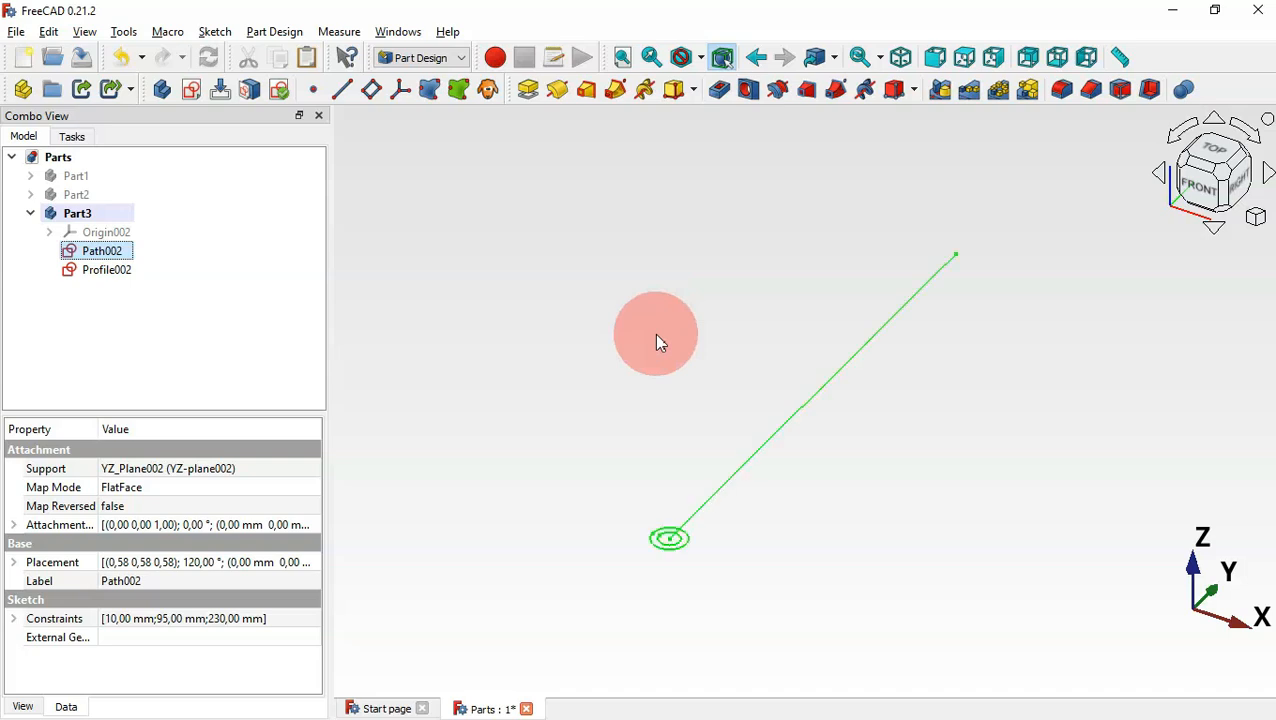
Reattach the Profile002 sketch to the straight line of Path002 so that it lies normal to the edge
click(118, 273)
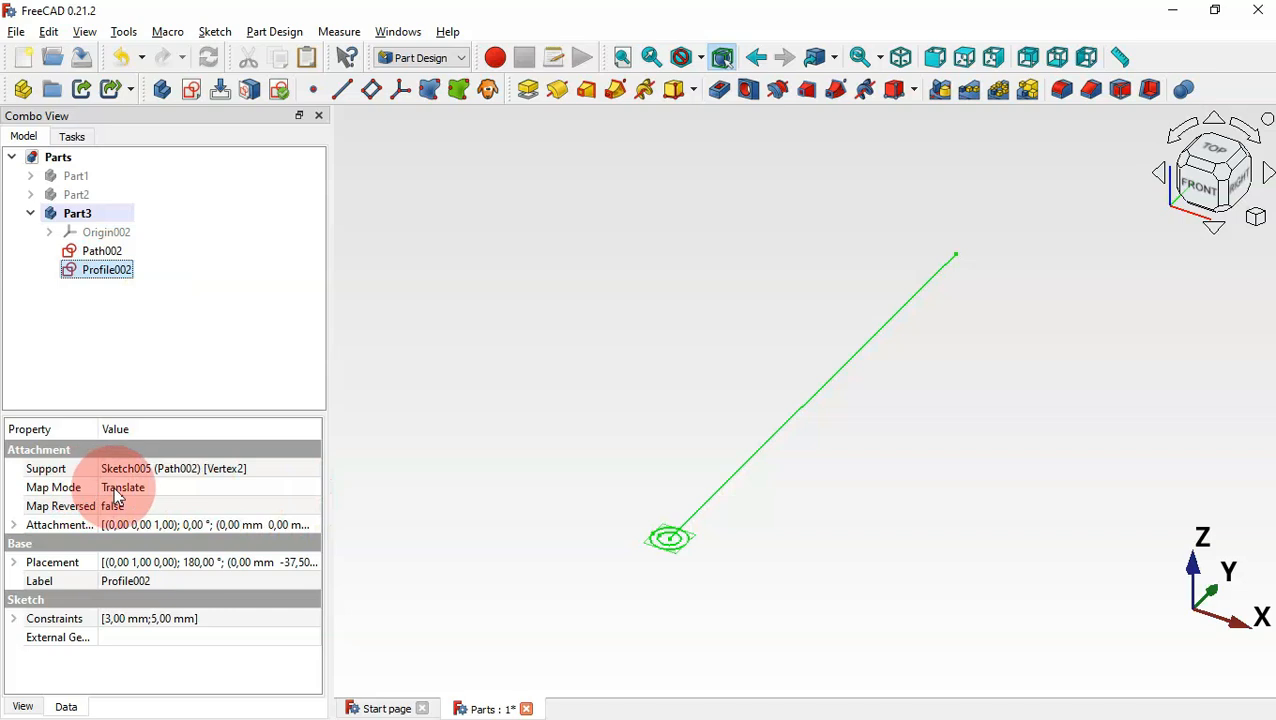
click(290, 490)
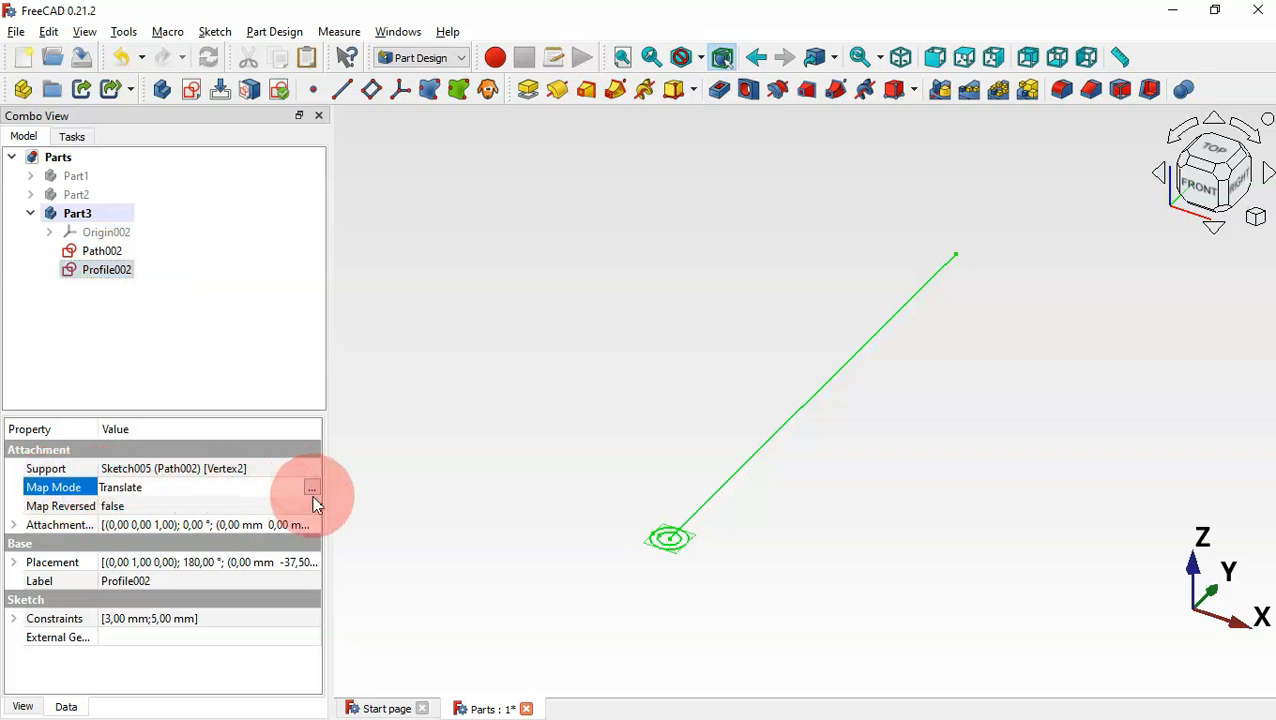
click(311, 486)
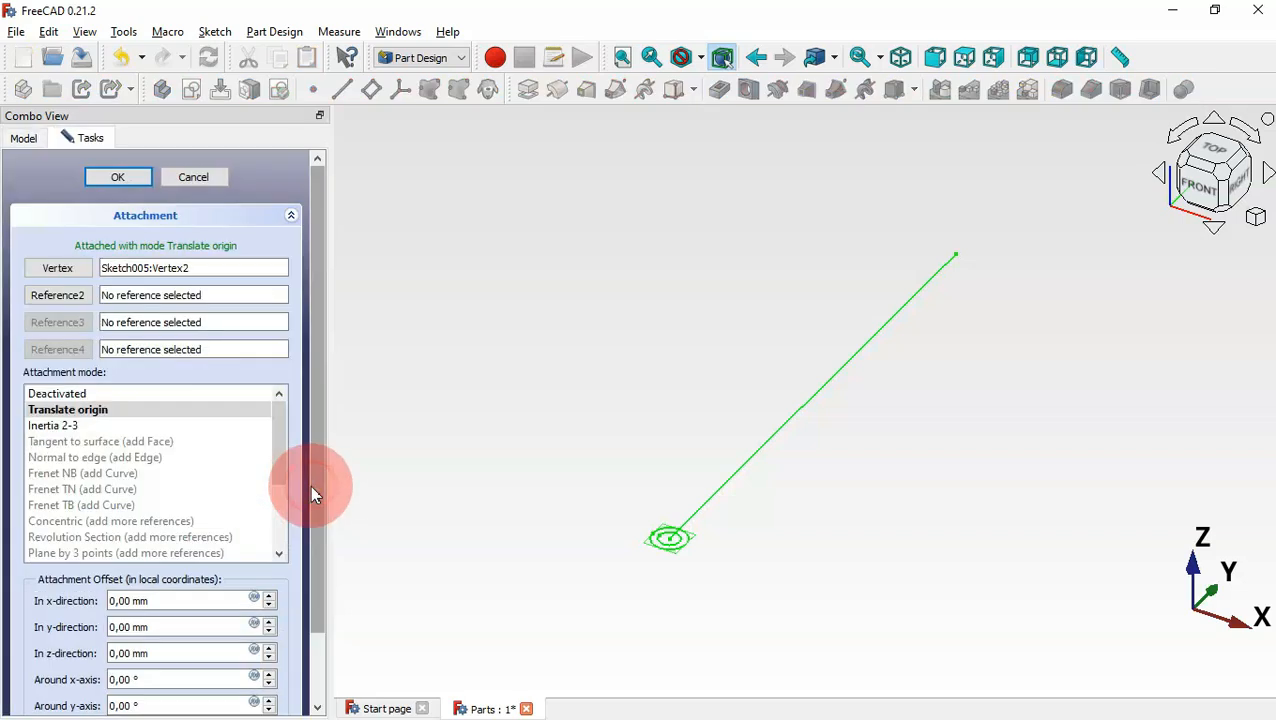
click(62, 269)
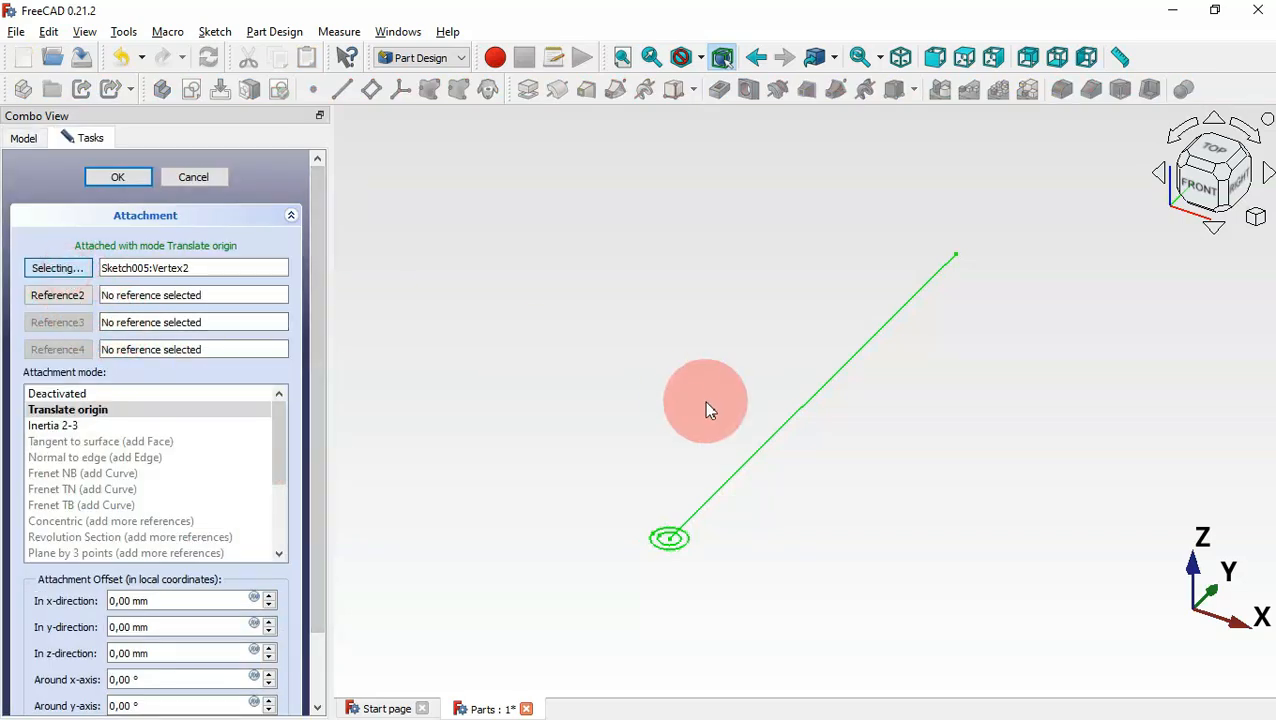
click(772, 448)
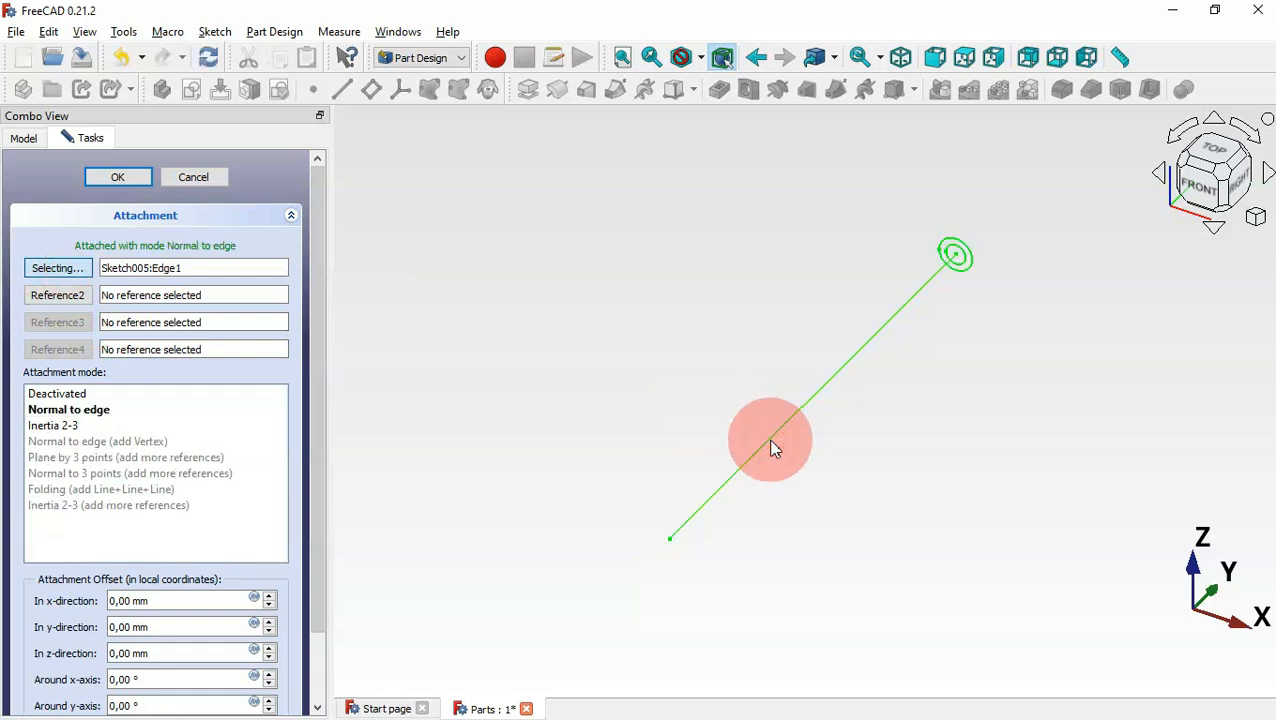
click(133, 183)
Create an additive pipe by sweeping Profile002 along the Path002 sketch
click(128, 270)
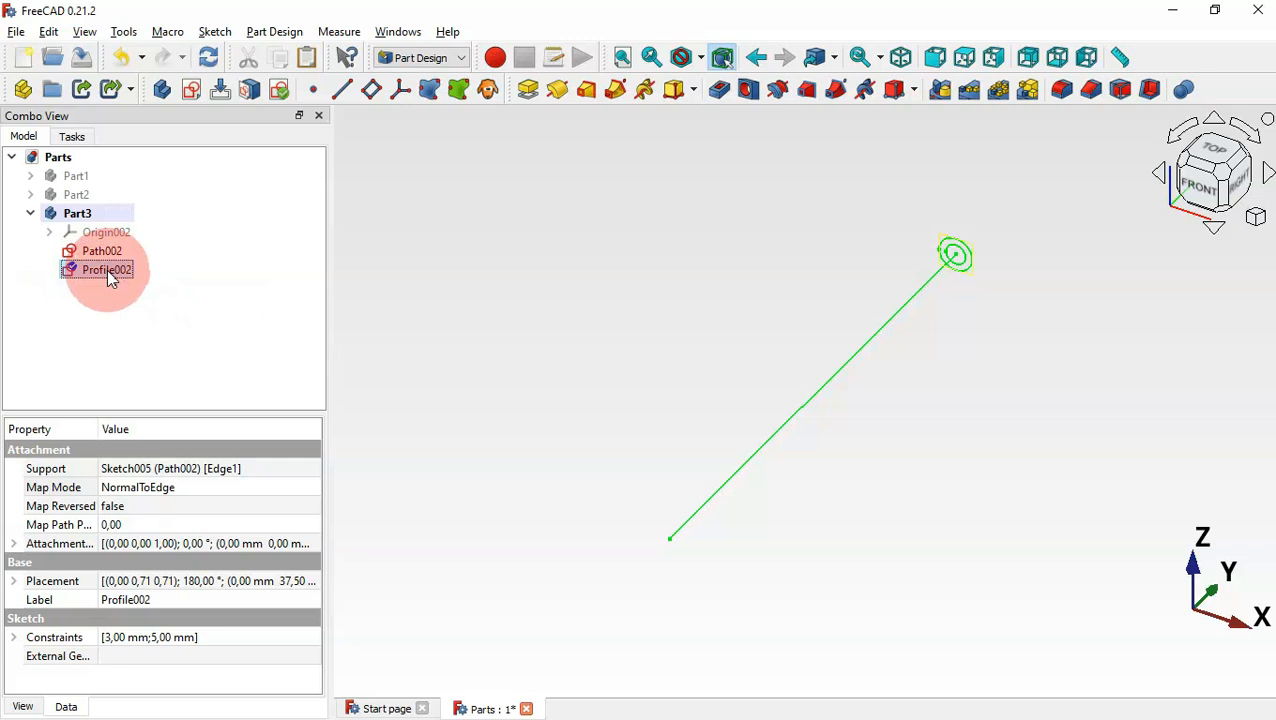
click(619, 97)
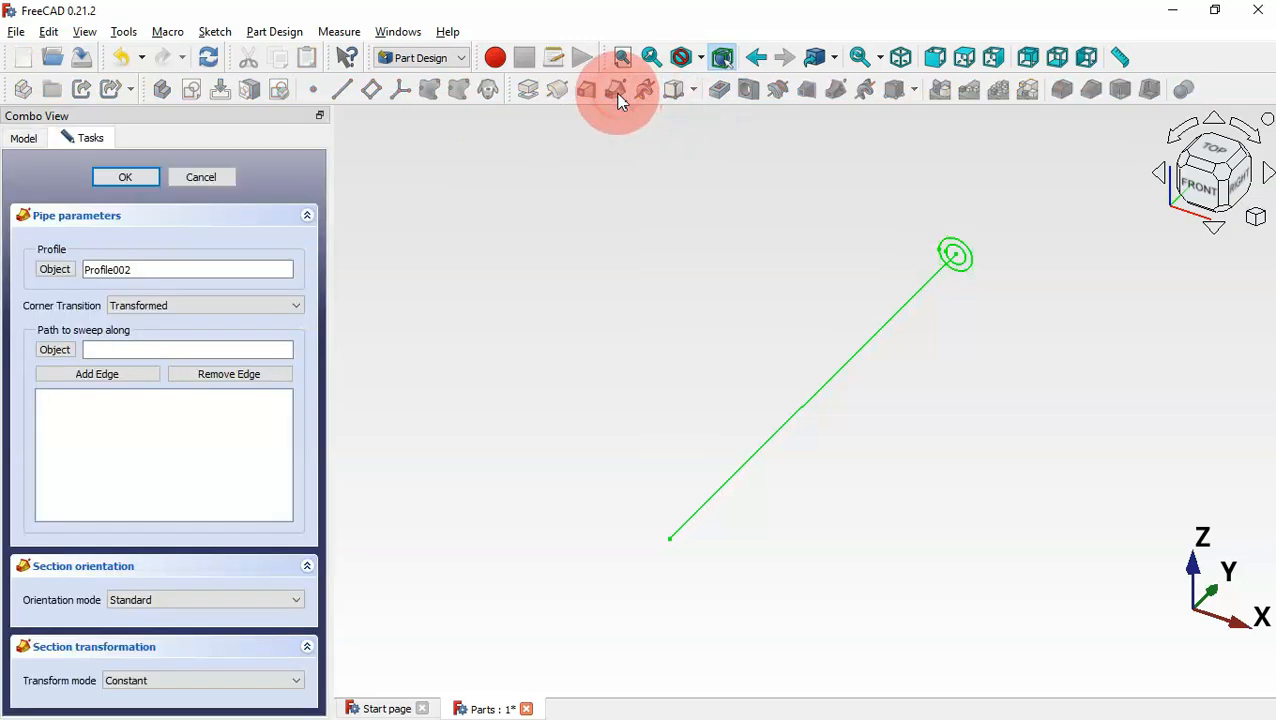
click(56, 350)
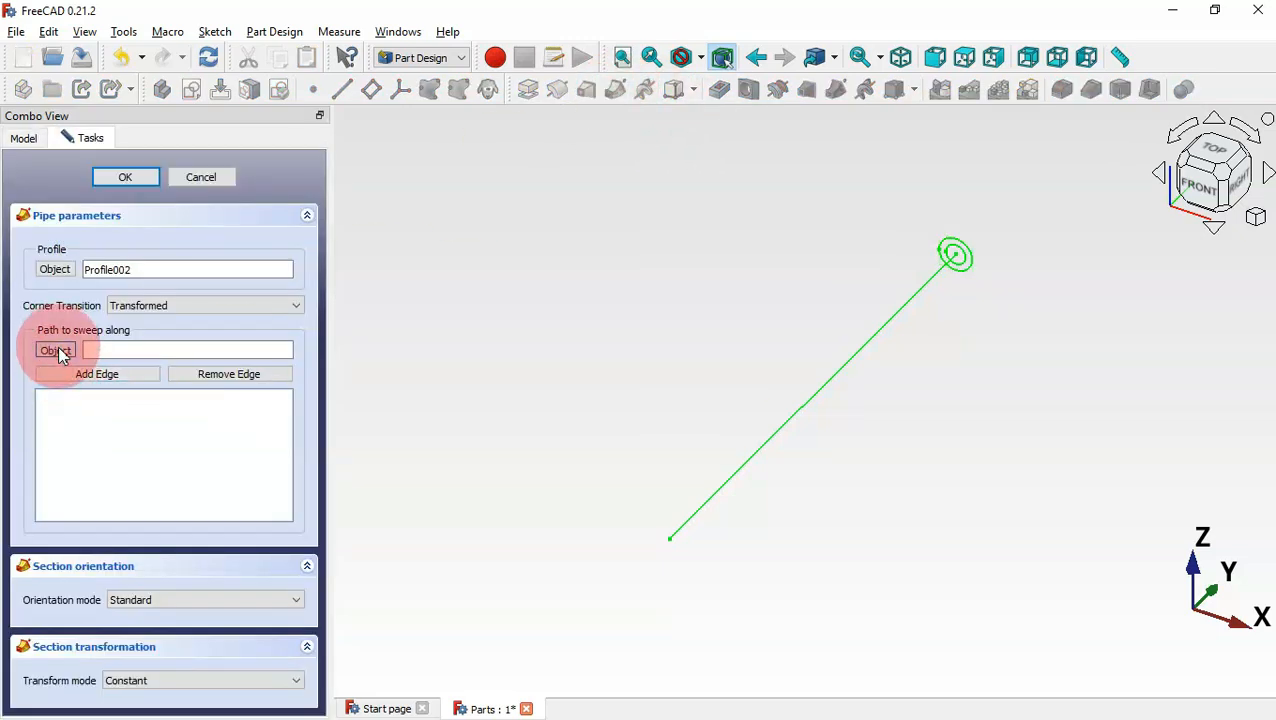
click(777, 448)
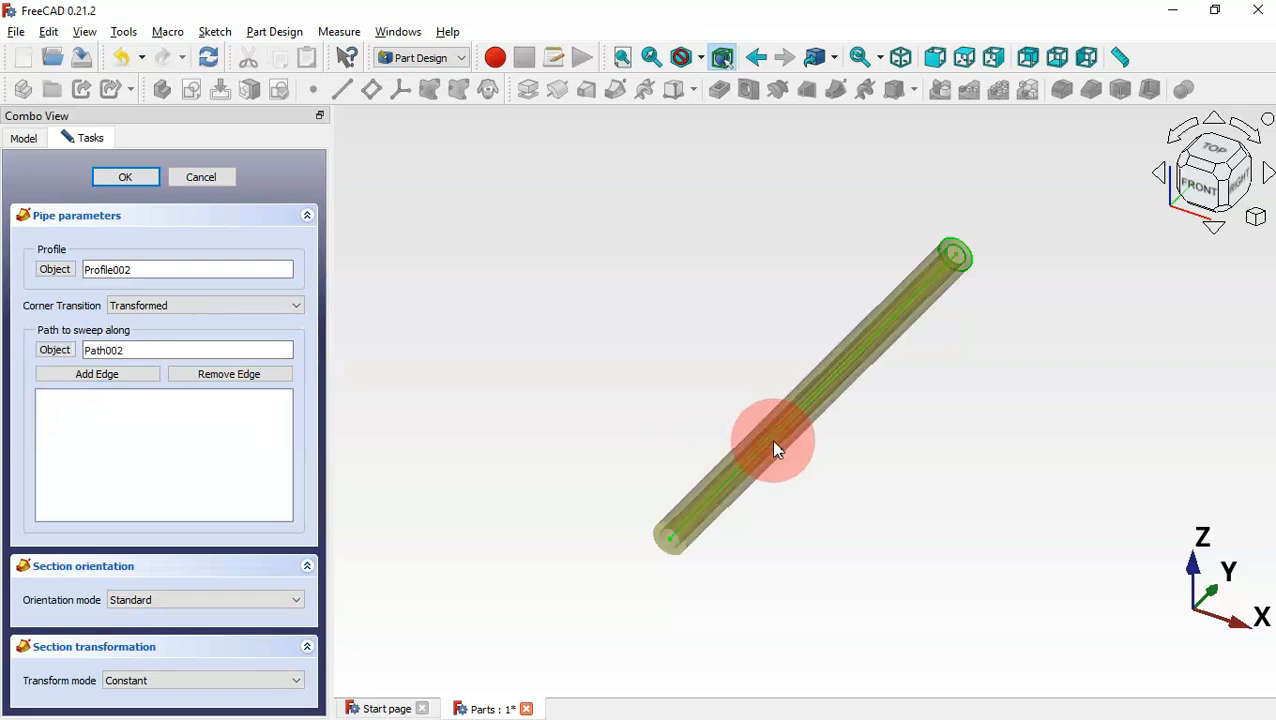
click(136, 186)
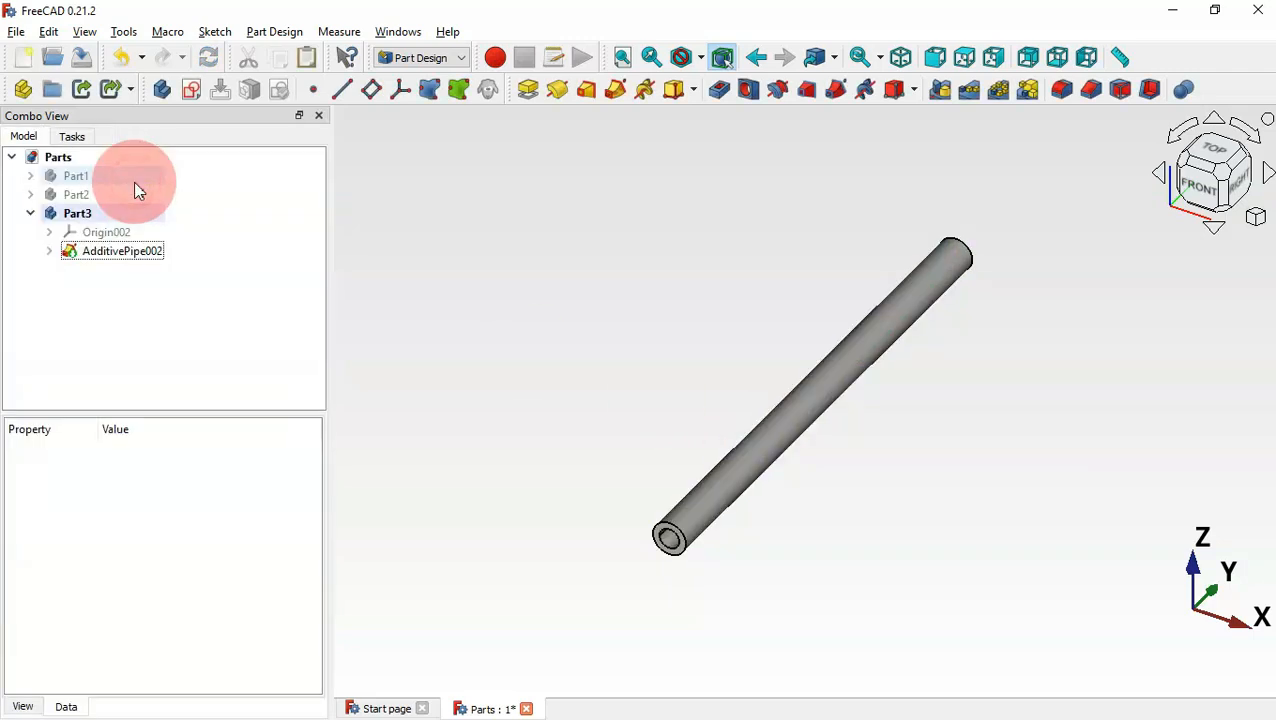
Start a sketch on Part3's YZ plane and draw two rectangles, one over each end of the tube, the first about 28 mm square
key(3)
key(0)
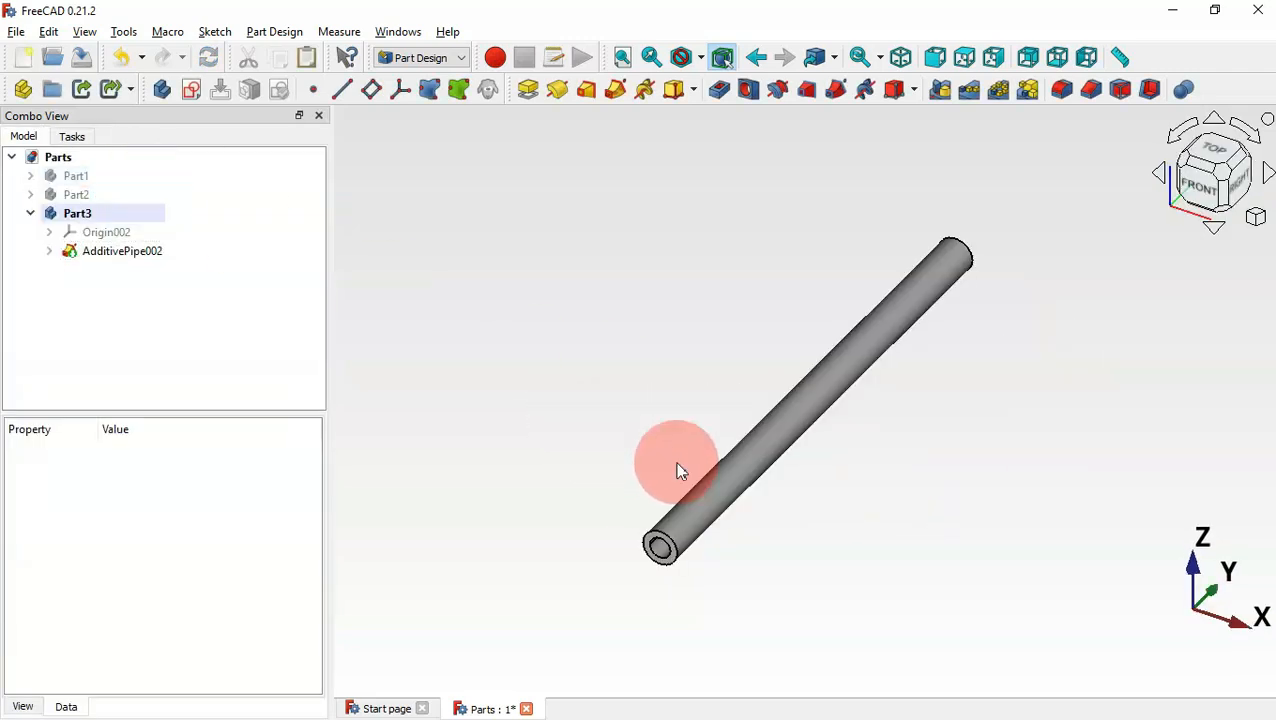
click(191, 91)
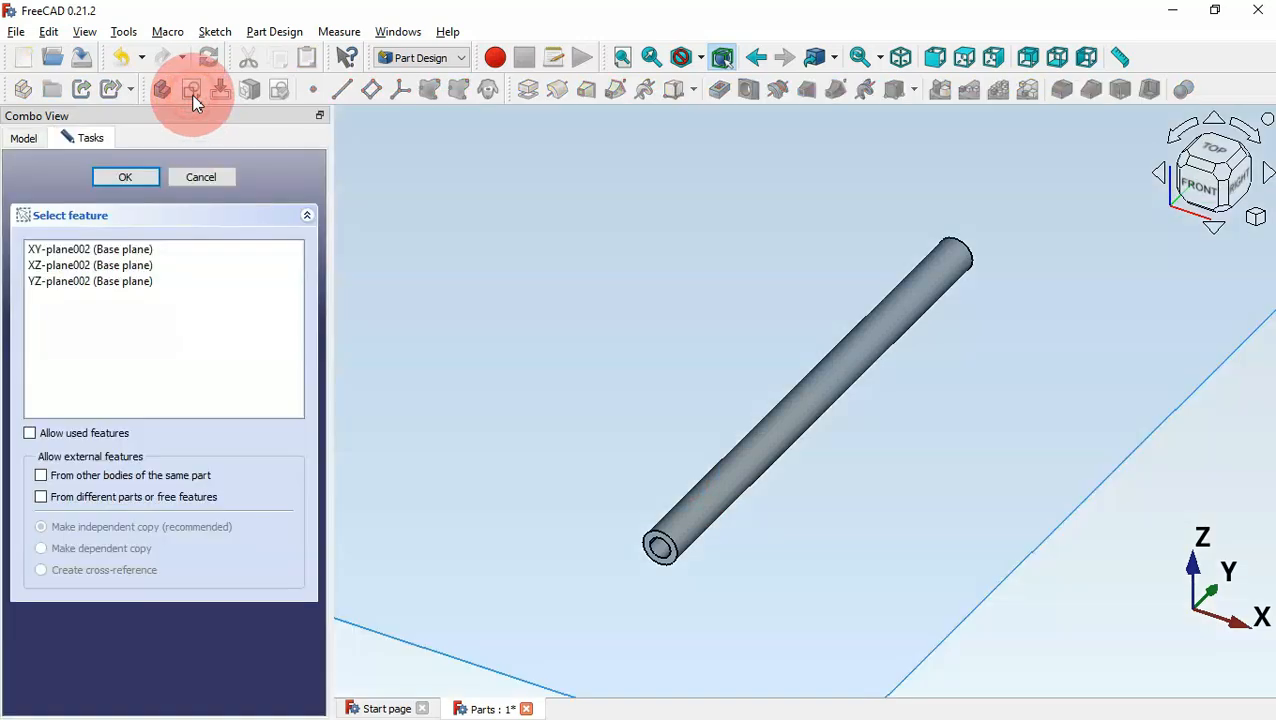
click(122, 281)
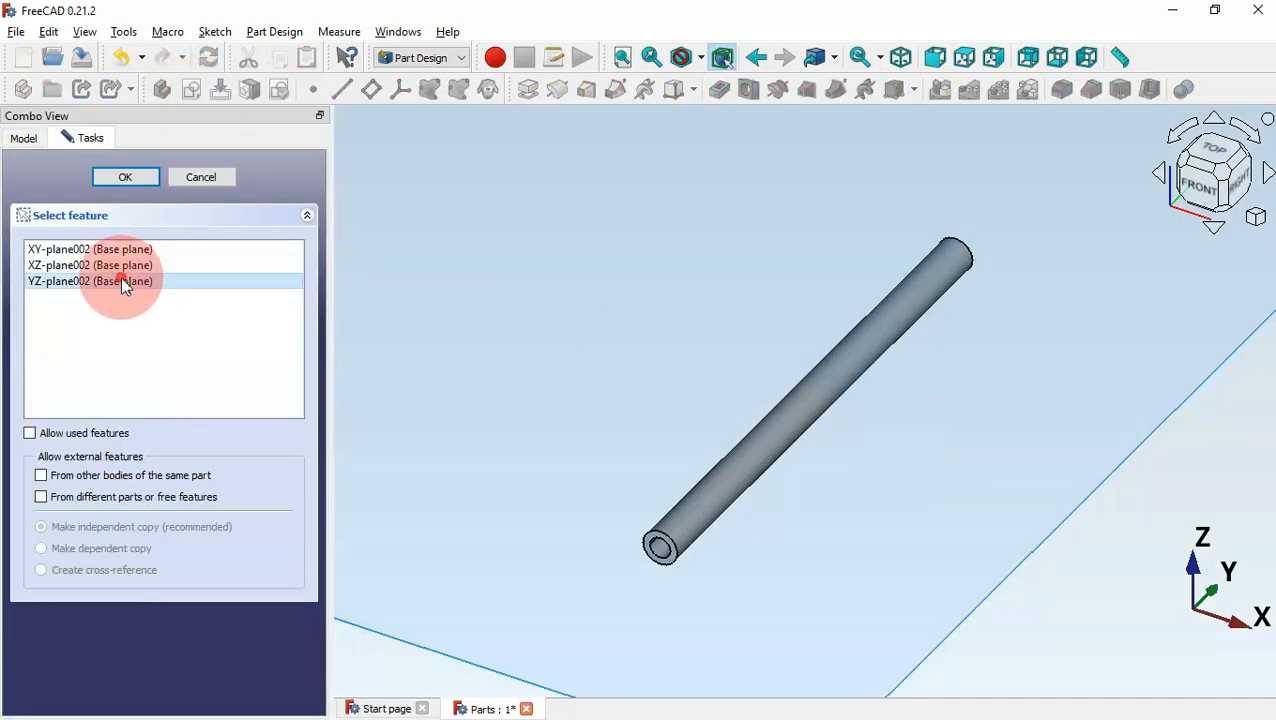
double_click(121, 279)
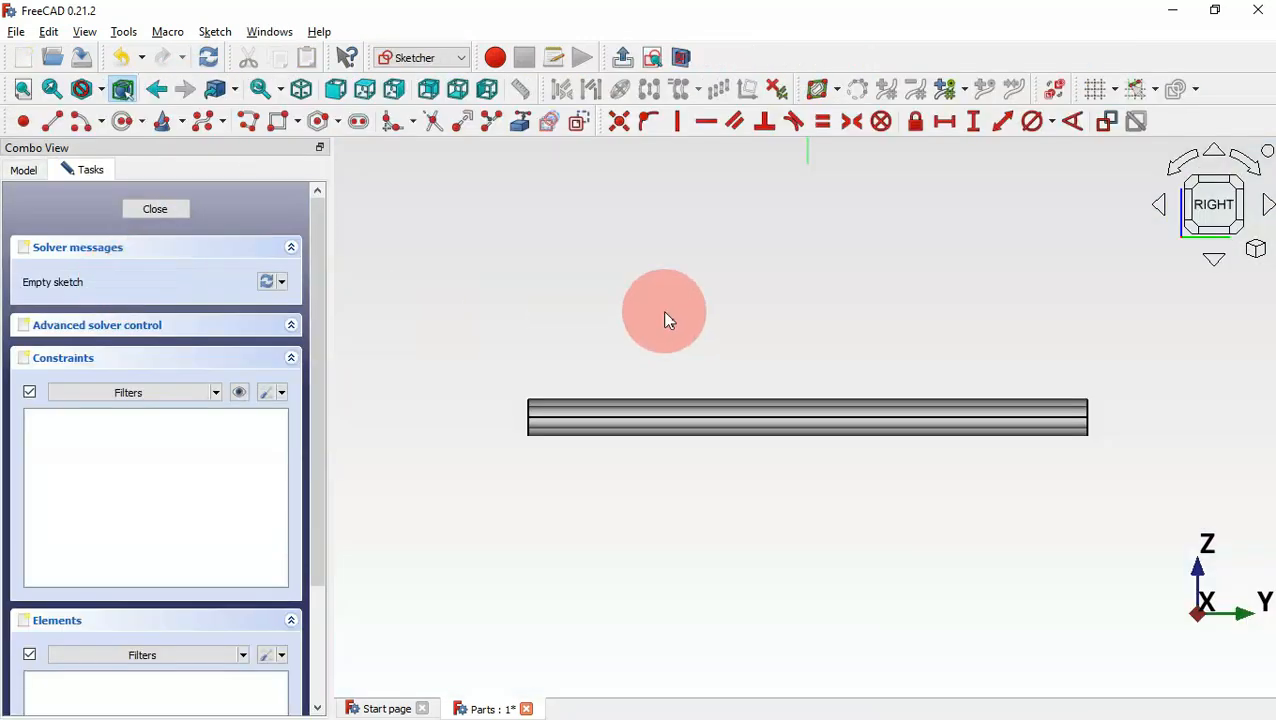
click(280, 122)
click(421, 333)
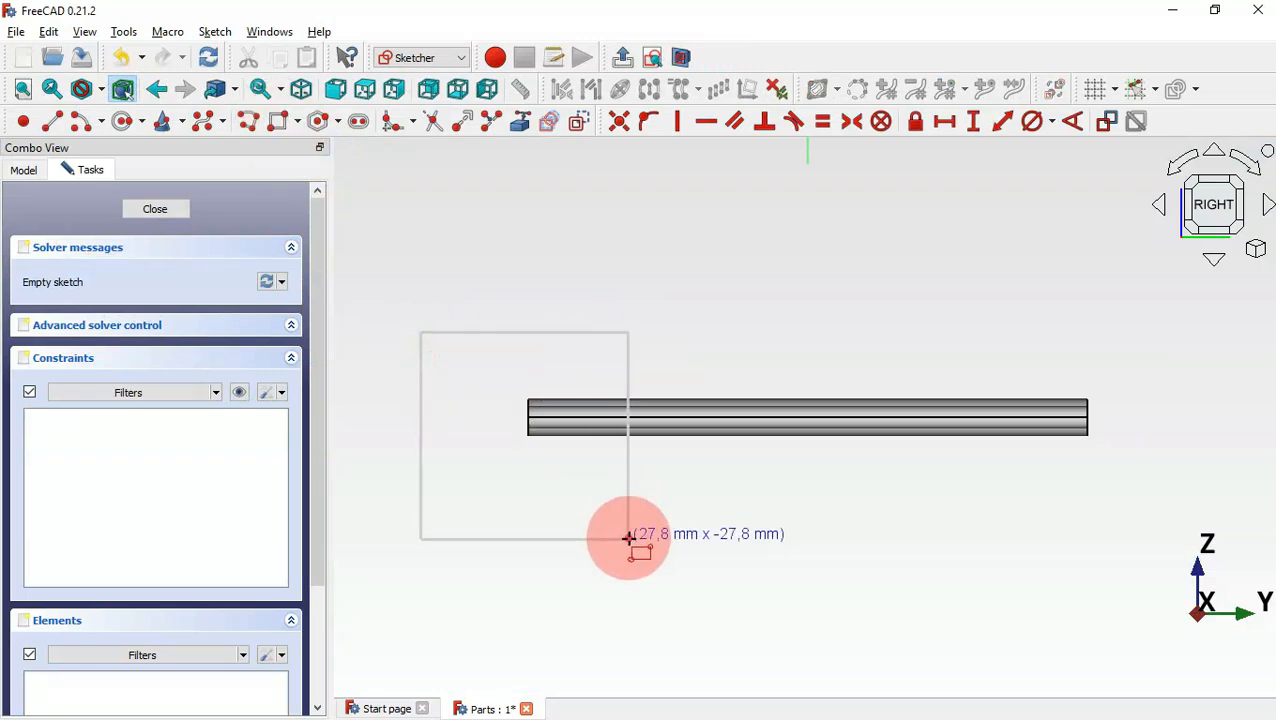
click(628, 538)
click(1020, 344)
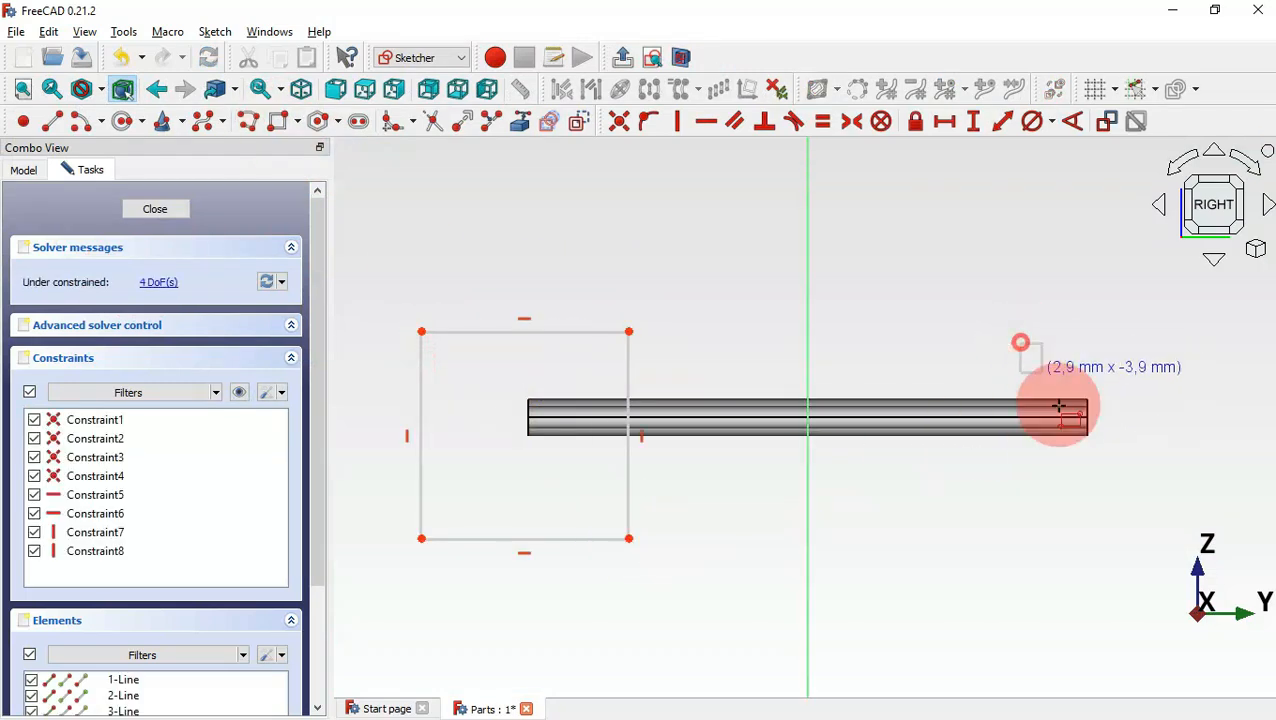
click(1150, 541)
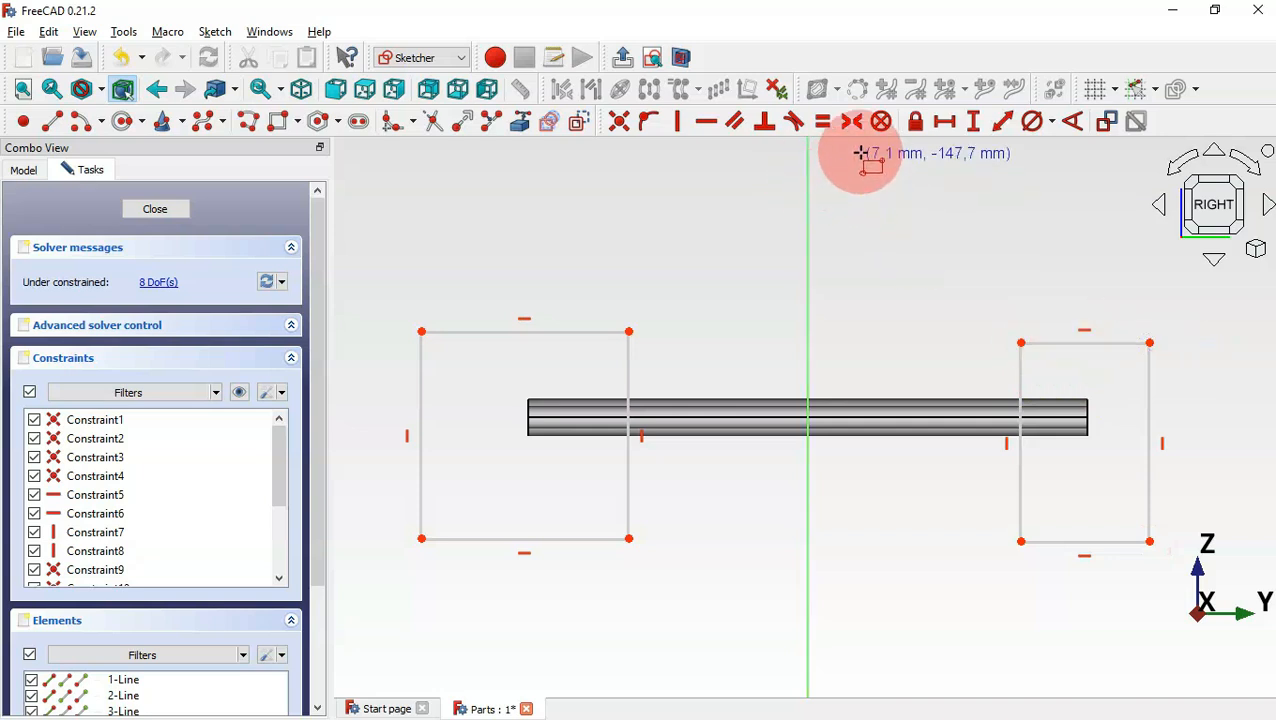
Make the upper inner corners of the two rectangles symmetric about the vertical axis
click(851, 121)
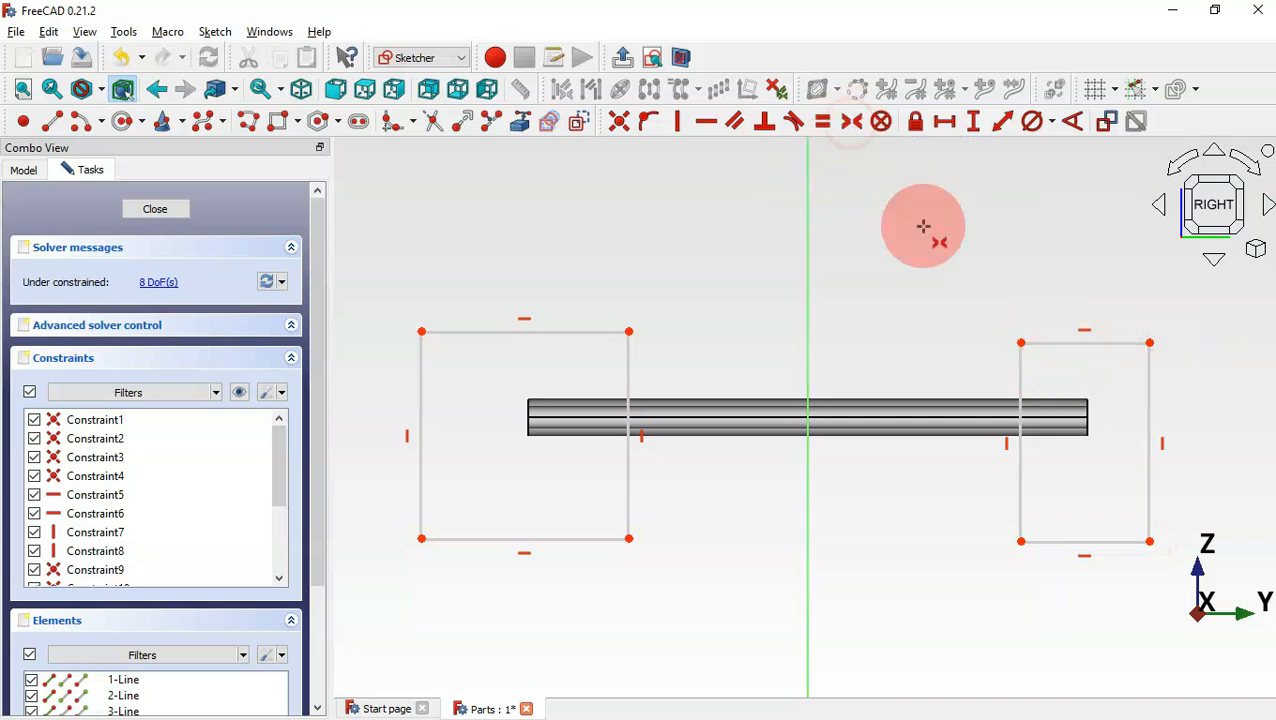
click(1021, 344)
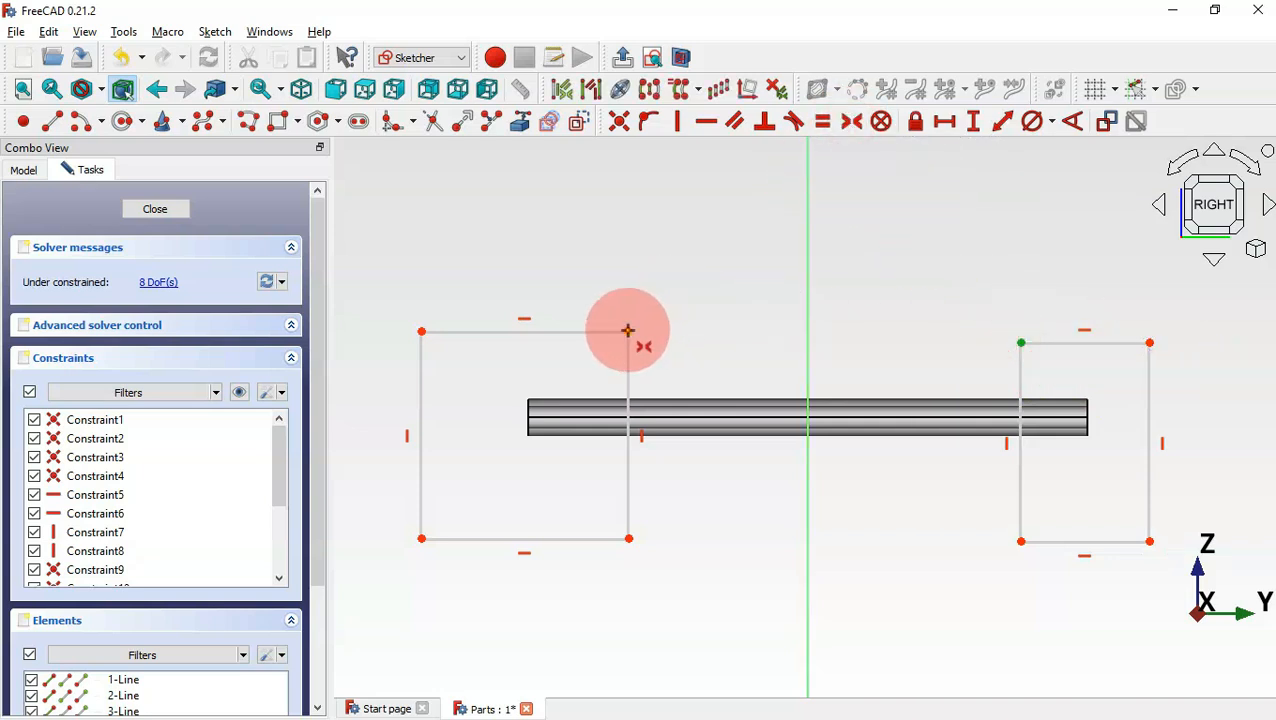
click(629, 331)
click(807, 301)
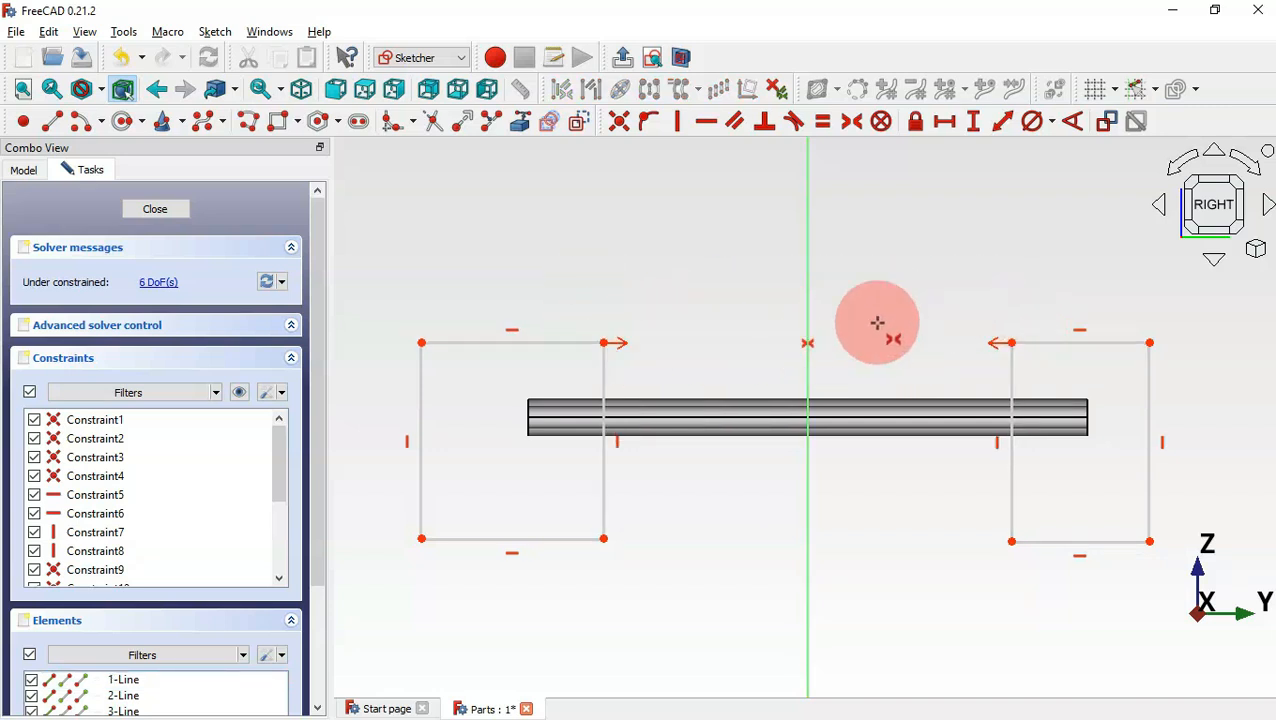
Constrain the horizontal distance between the rectangles' upper inner corners to 60 mm and close the sketch
click(946, 125)
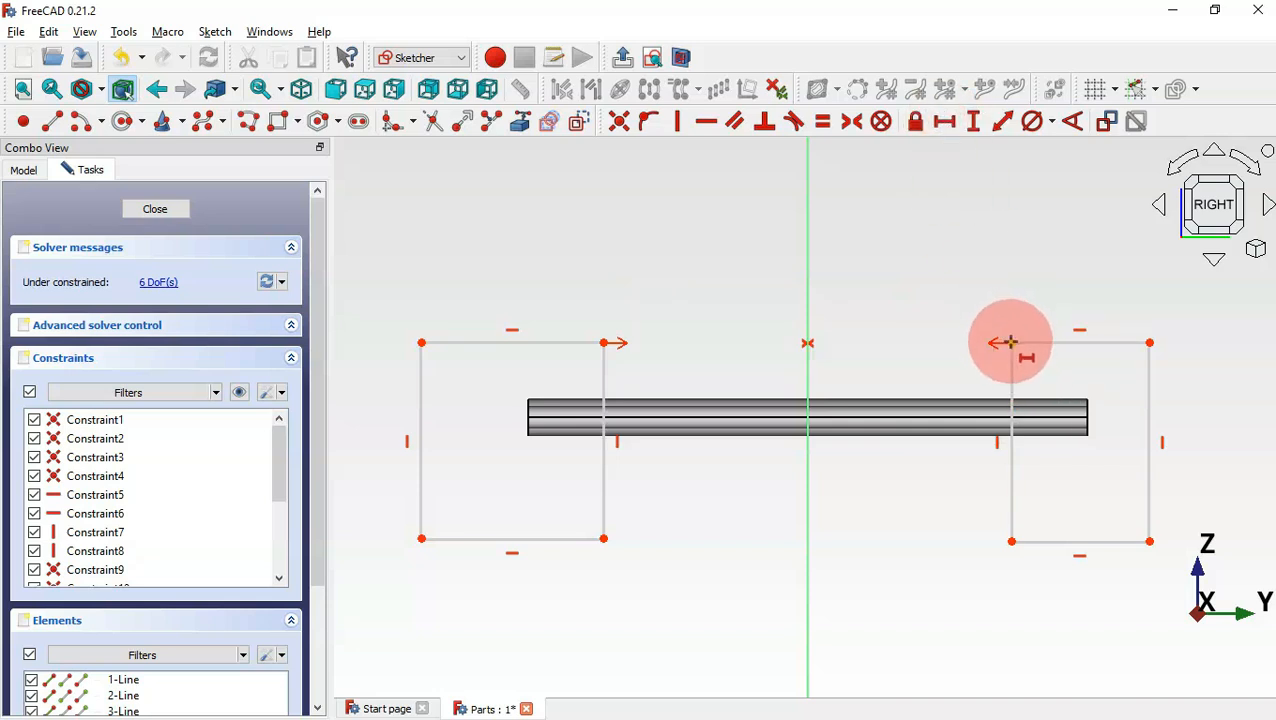
click(1012, 344)
click(604, 343)
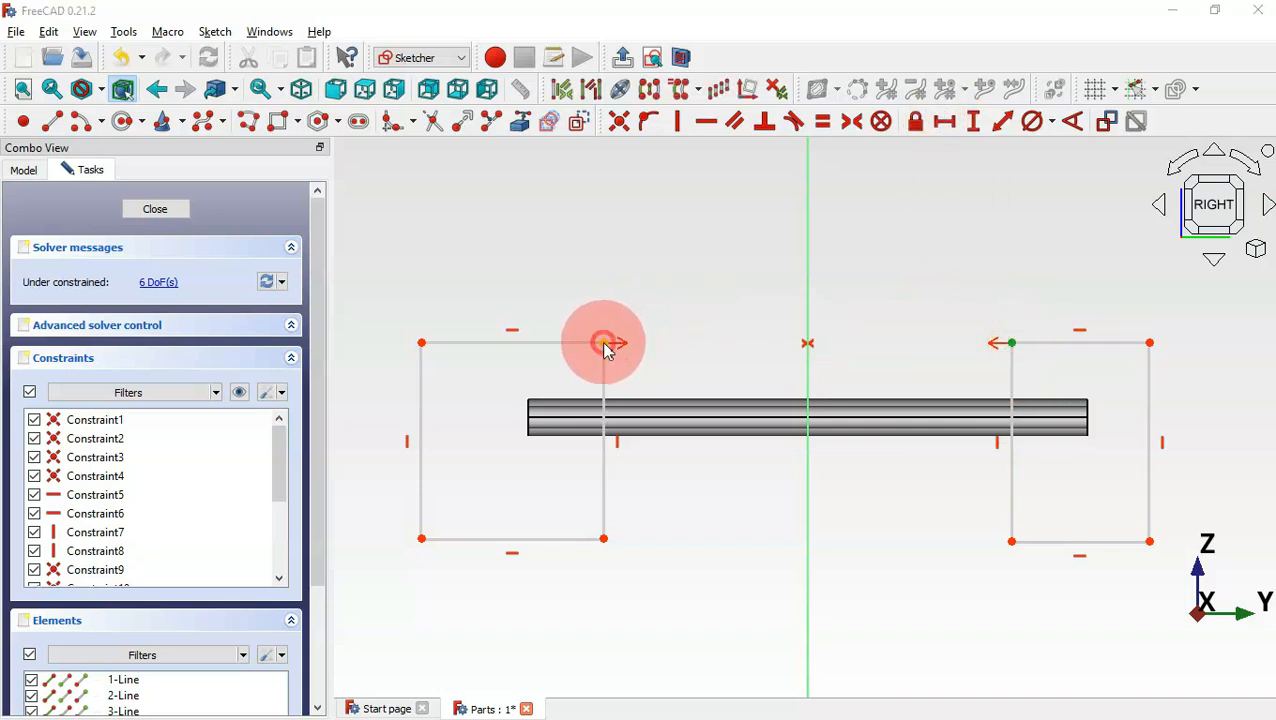
text(60)
key(Return)
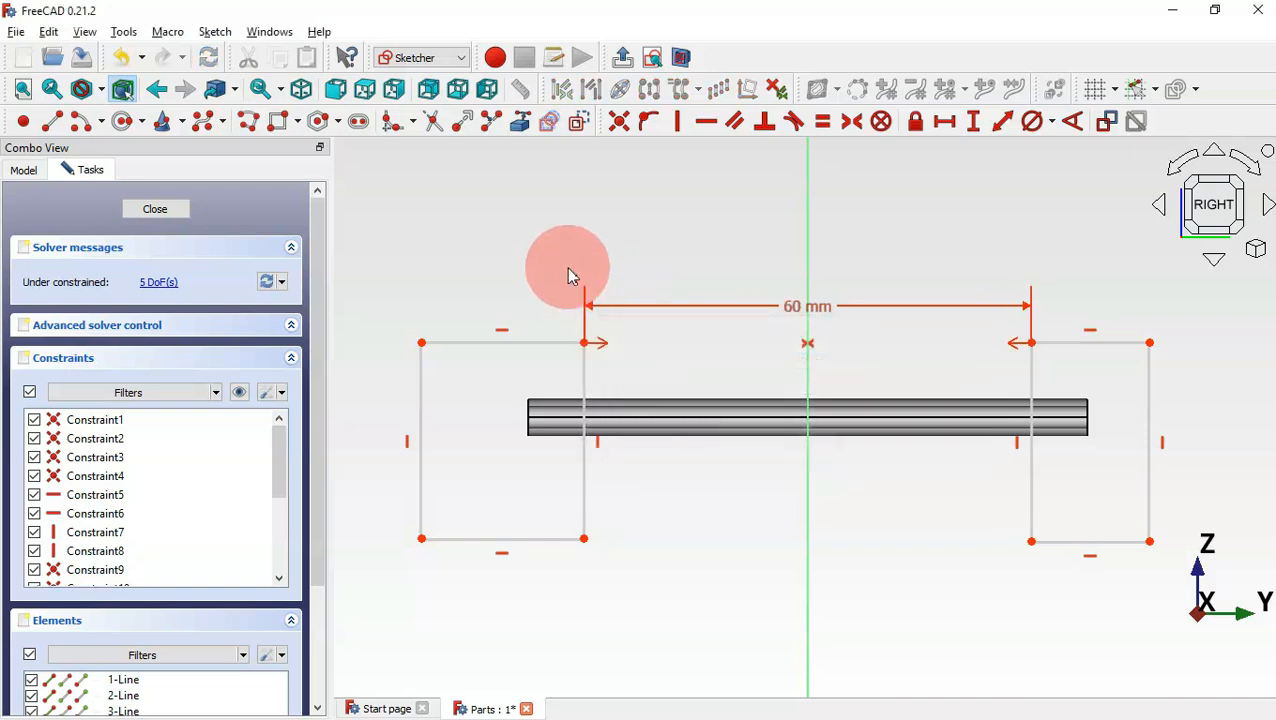
key(Escape)
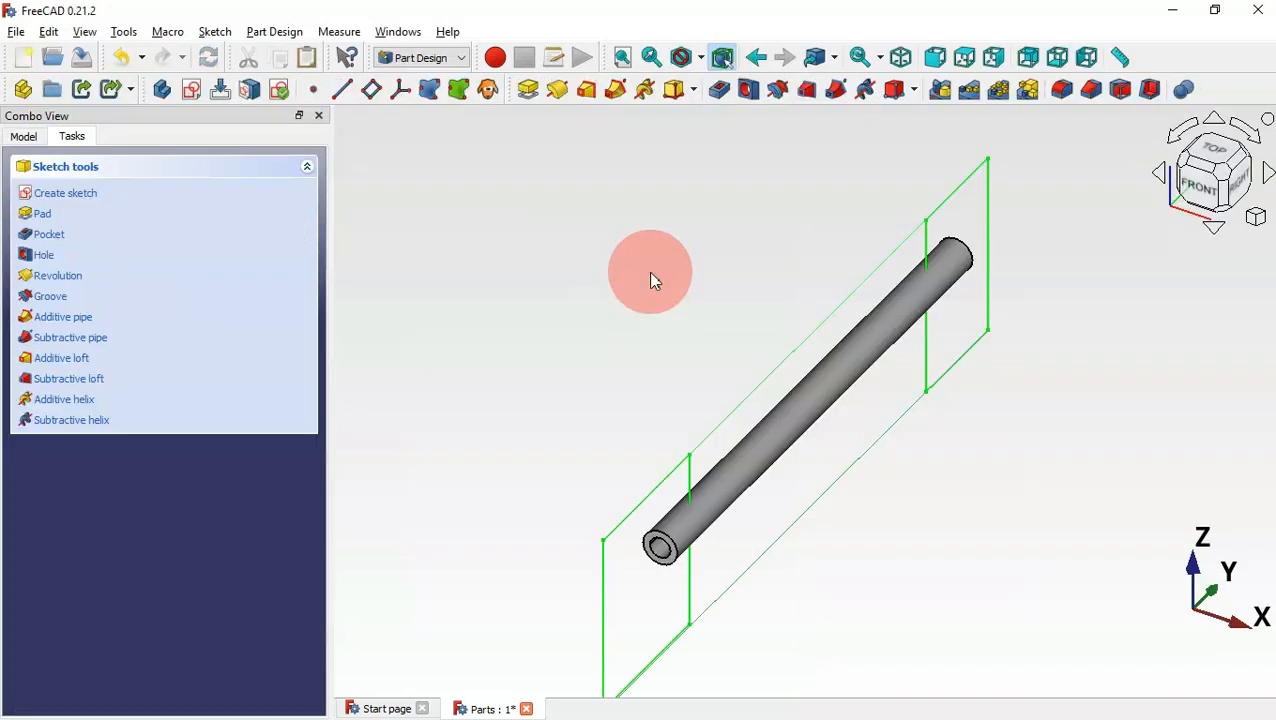
Pocket the two rectangles through the tube ends with a length of 5 mm, symmetric to the sketch plane
click(721, 92)
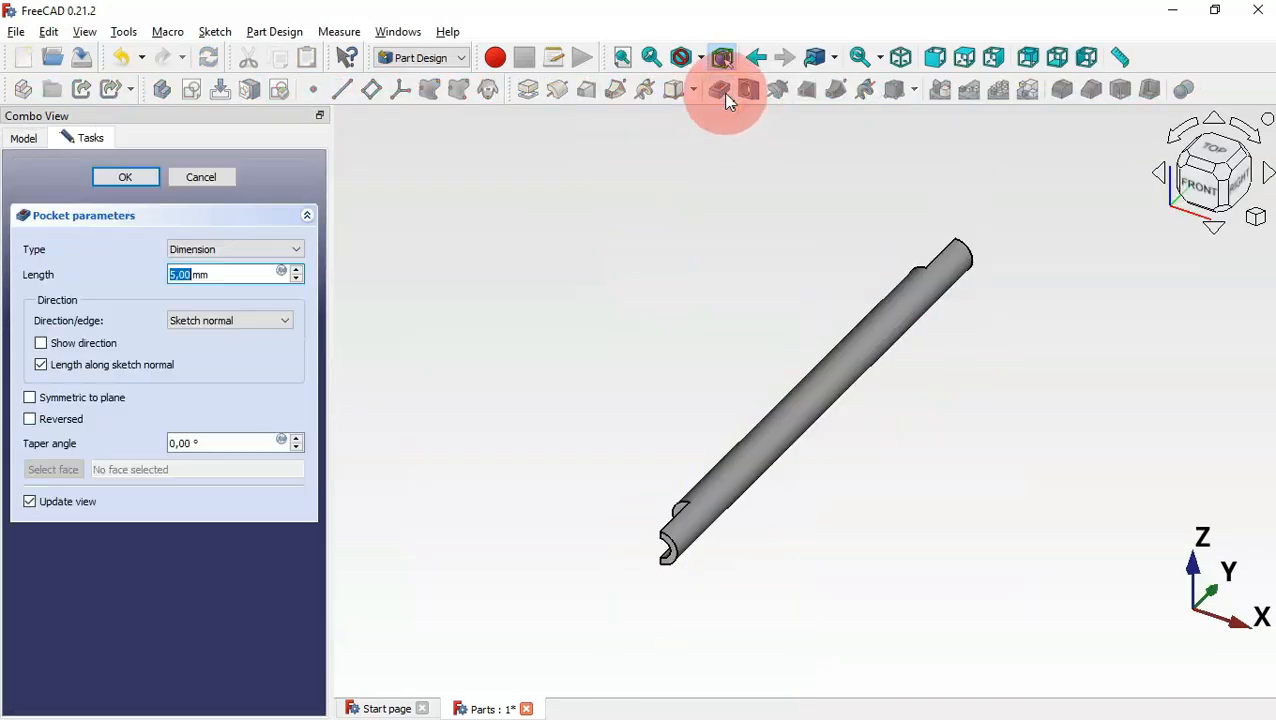
click(92, 399)
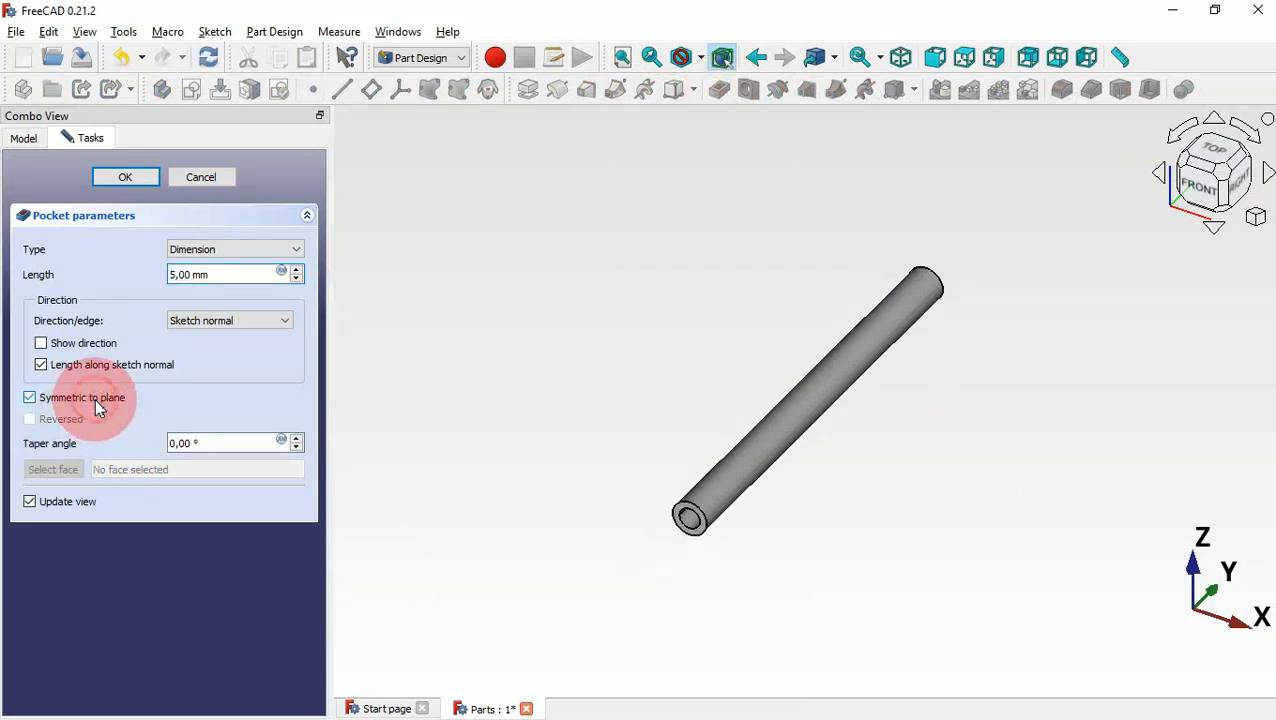
click(125, 177)
click(728, 354)
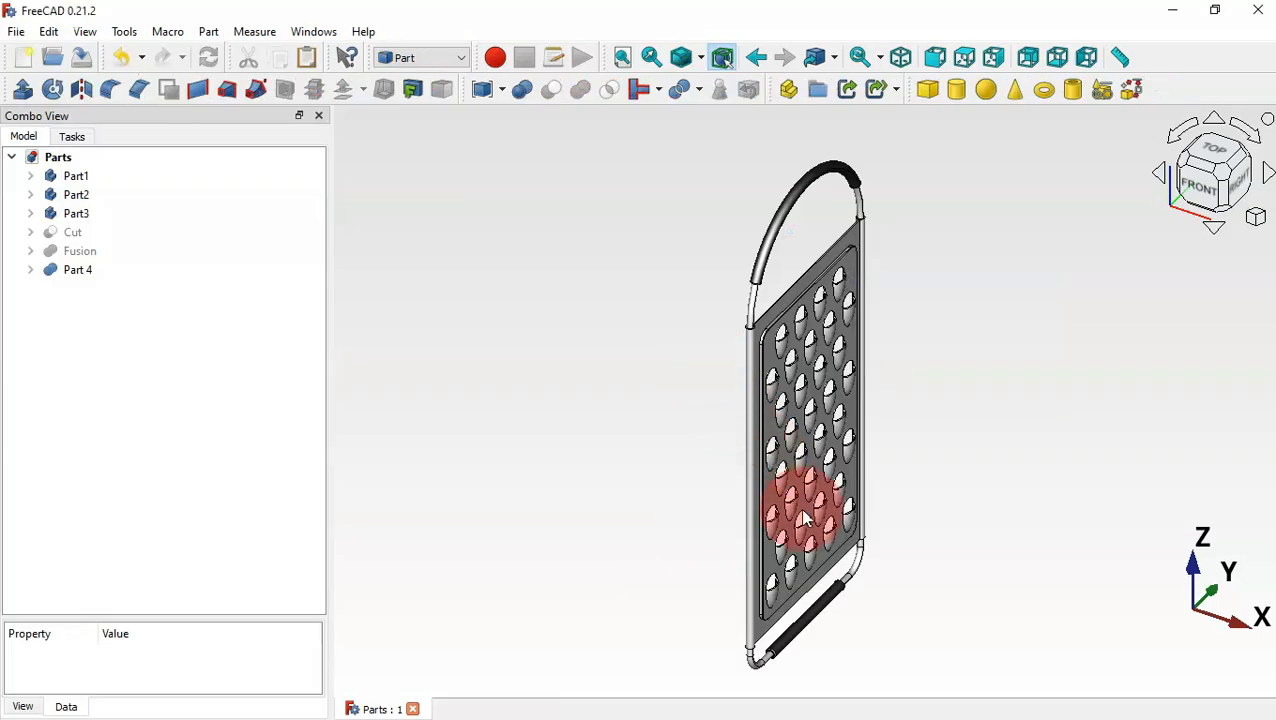
Try to fillet the edges of the sleeve's outer cylindrical face with a radius of 0.5 mm
scroll(772, 676, up, 5)
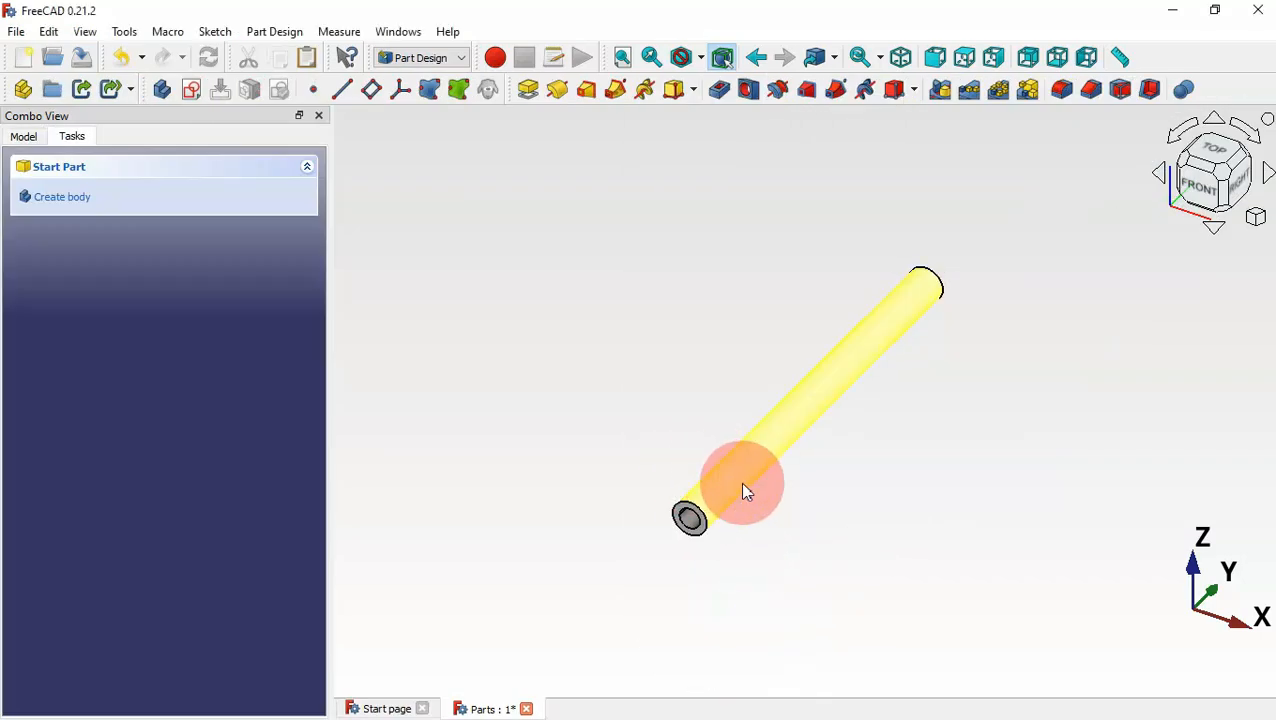
click(745, 487)
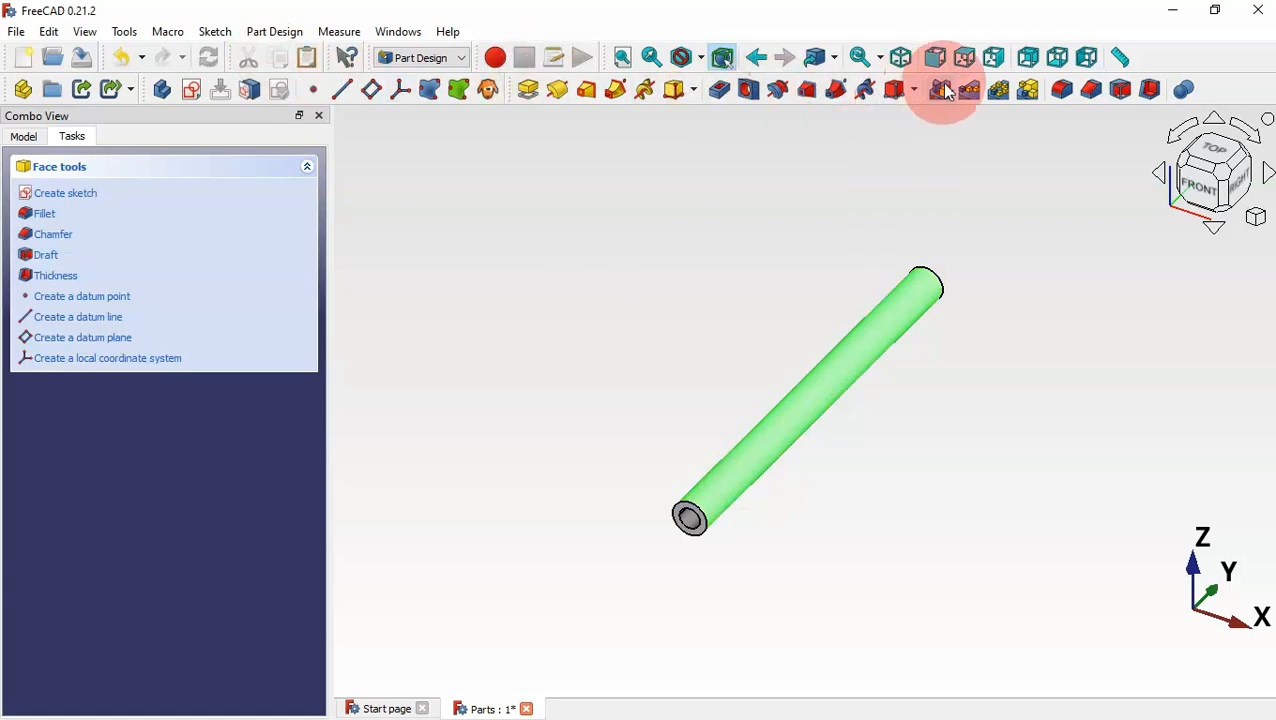
click(1060, 90)
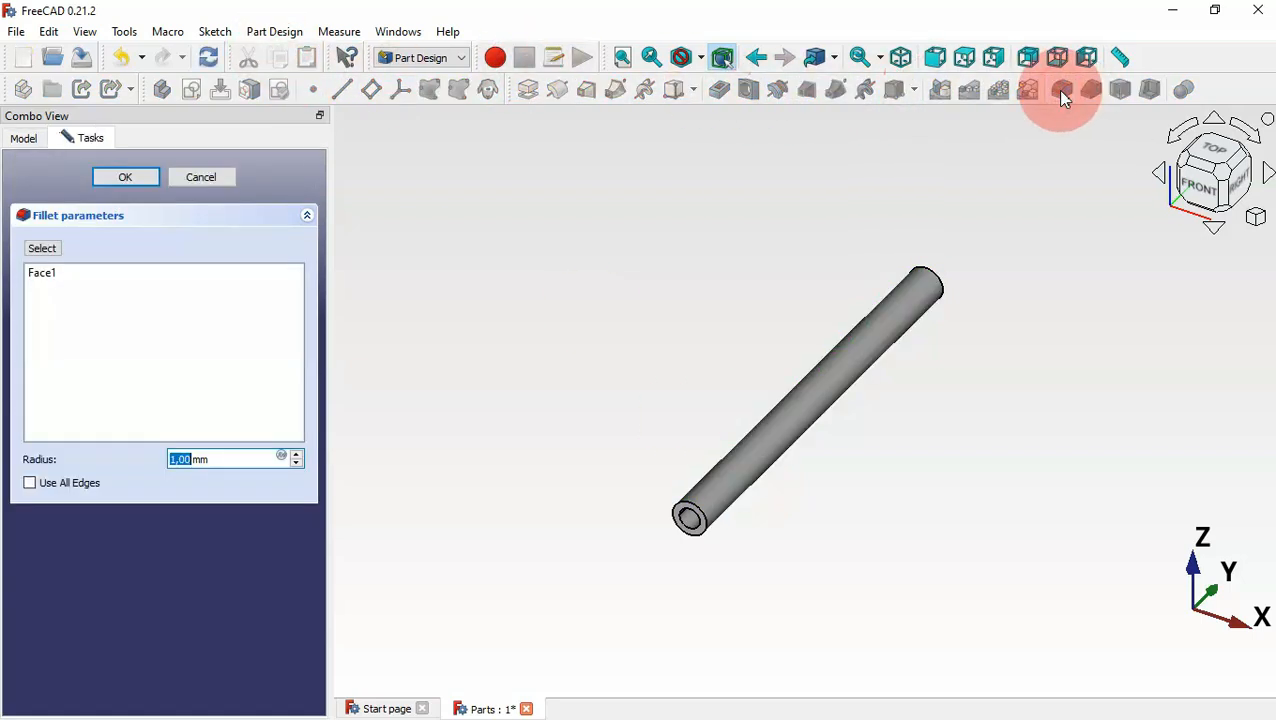
text(0.5)
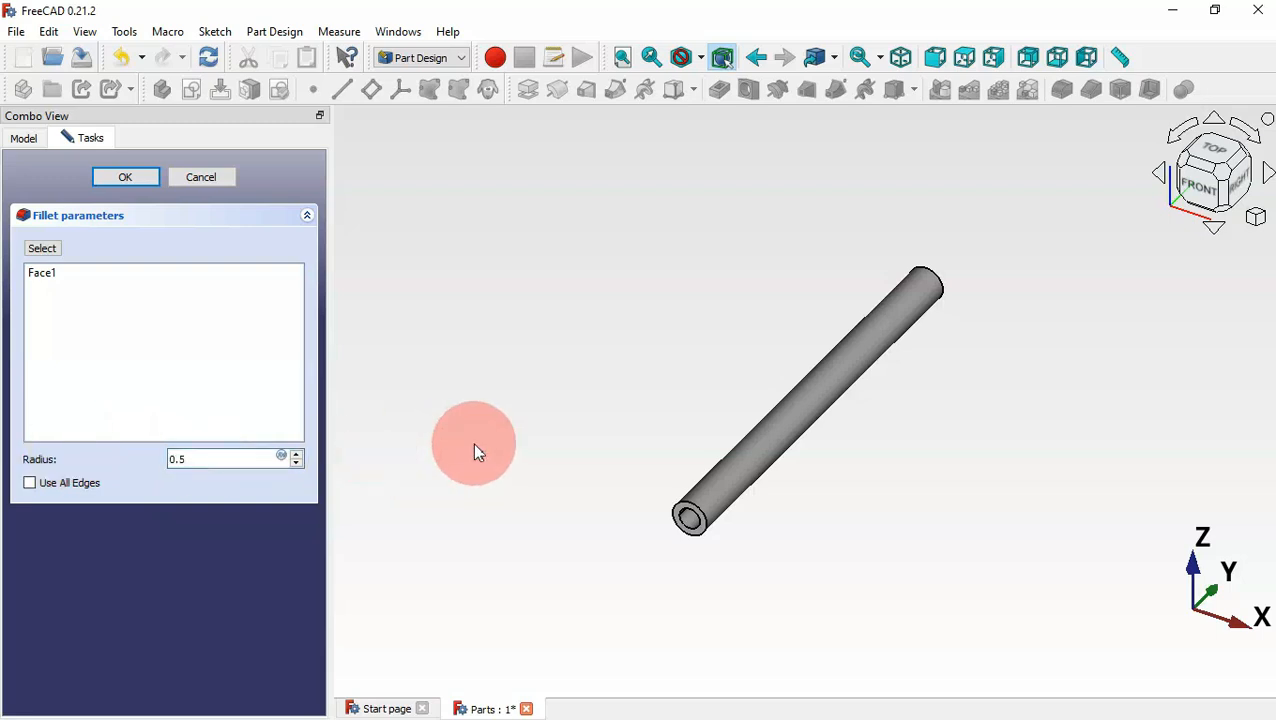
click(127, 177)
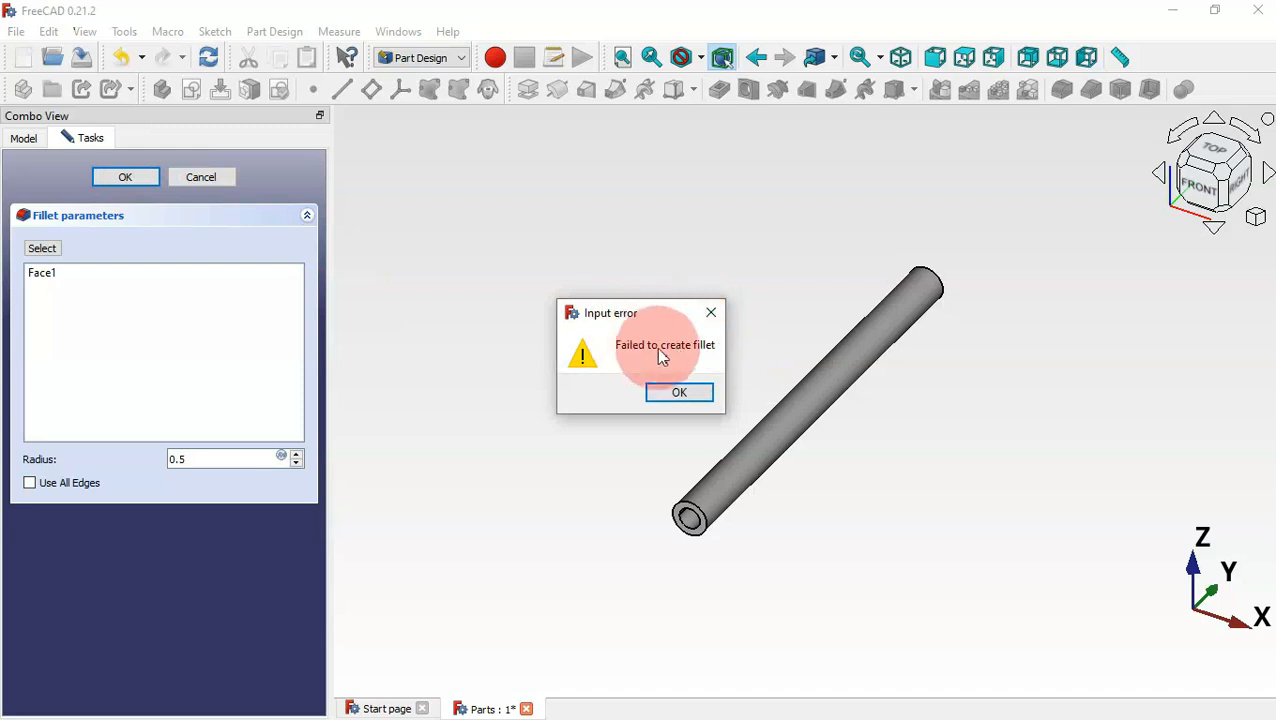
click(713, 314)
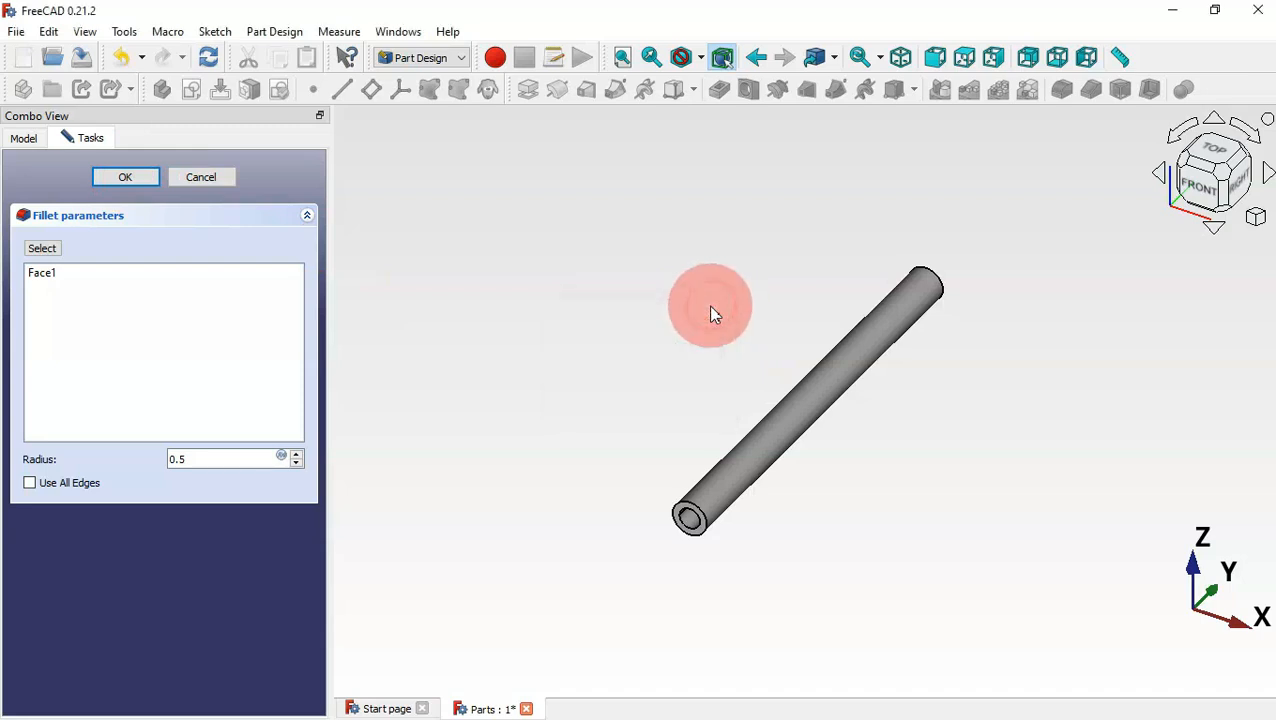
click(201, 178)
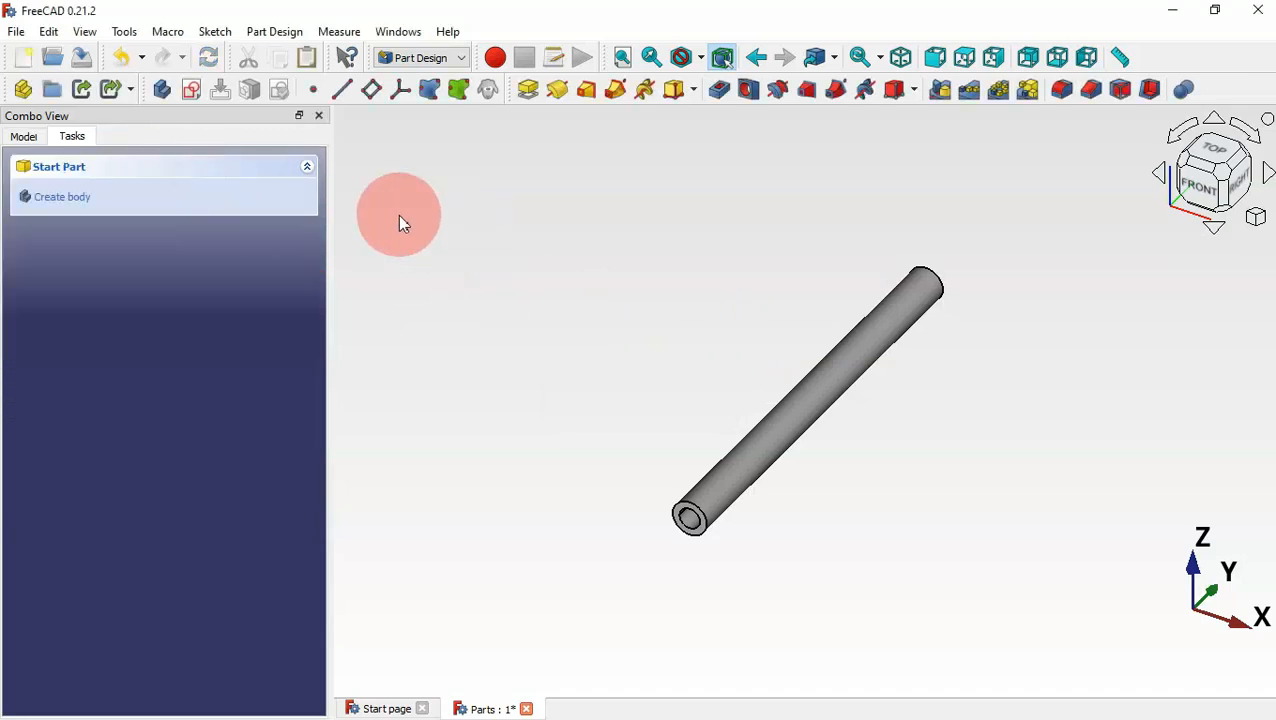
Start a sketch on the YZ plane and reference the end edge of the sleeve's tube as external geometry
click(201, 97)
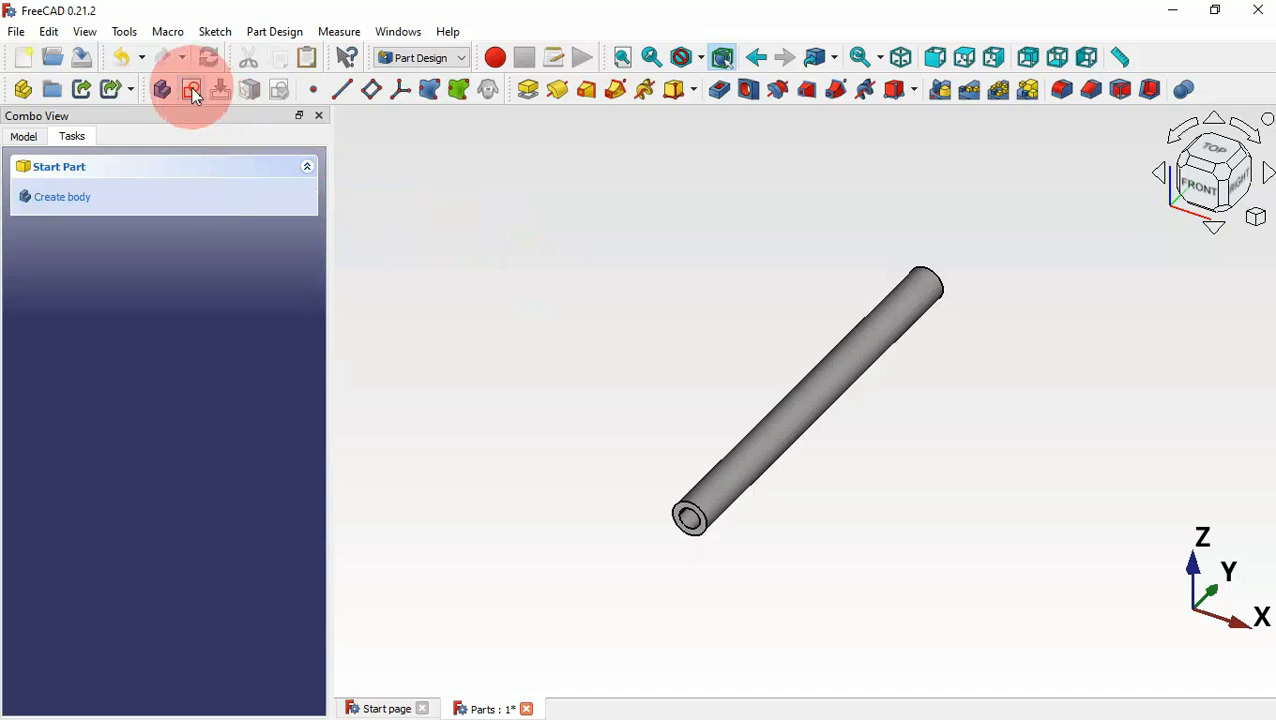
click(533, 287)
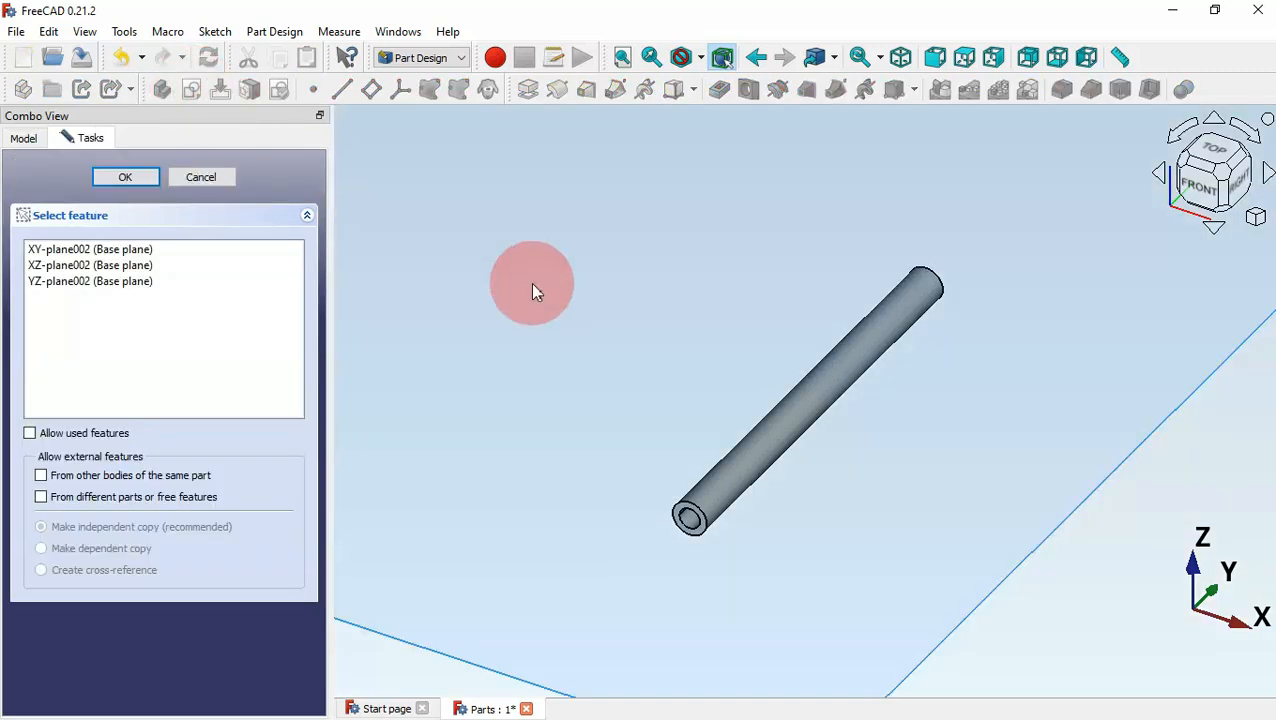
double_click(119, 285)
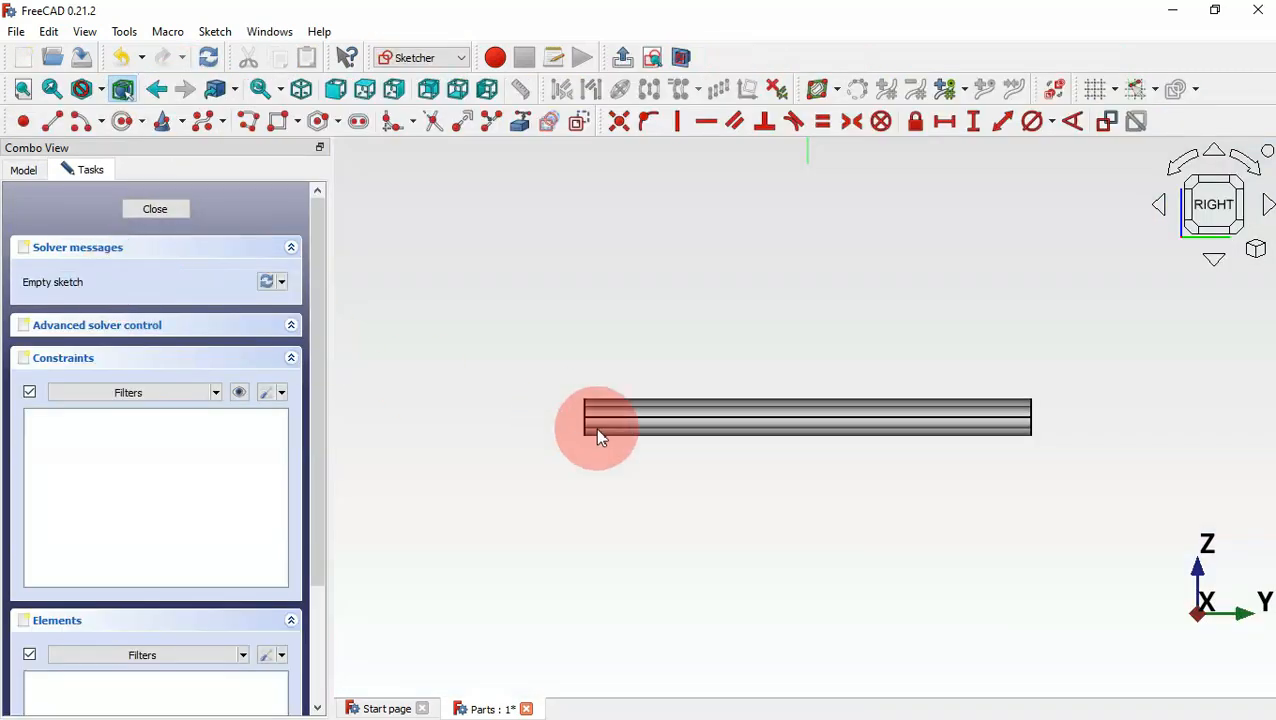
scroll(584, 413, up, 5)
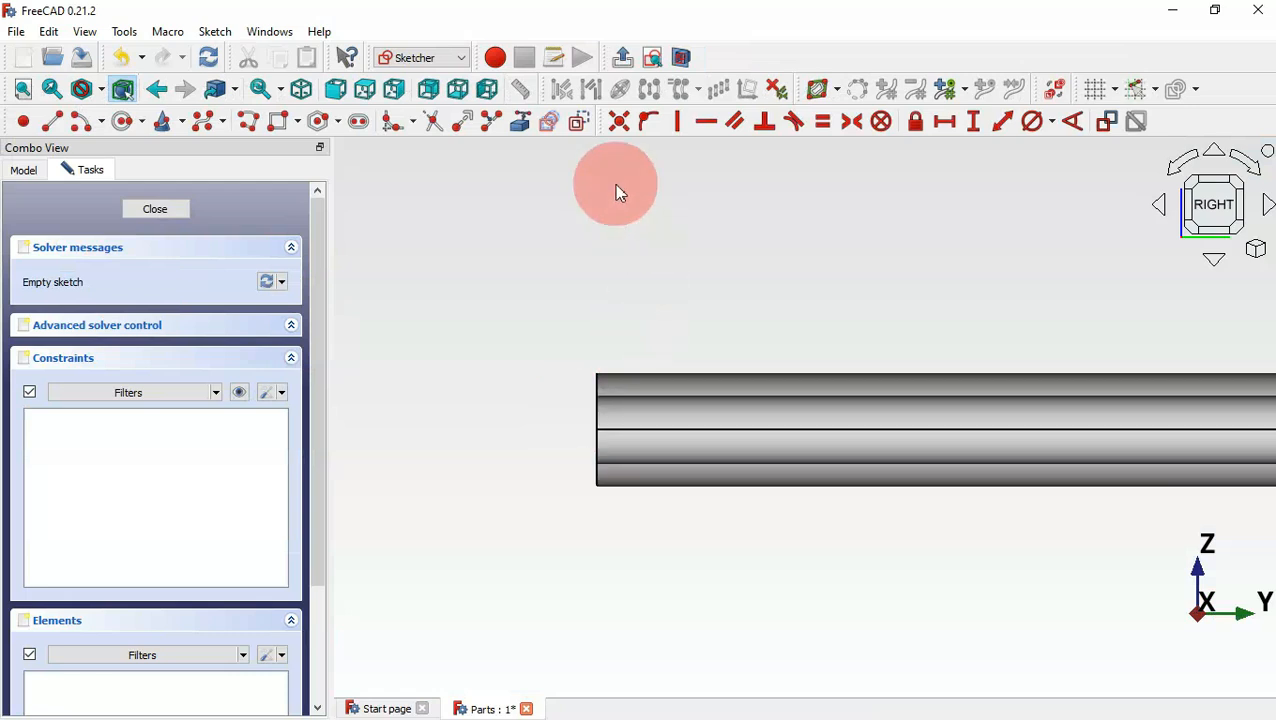
click(520, 124)
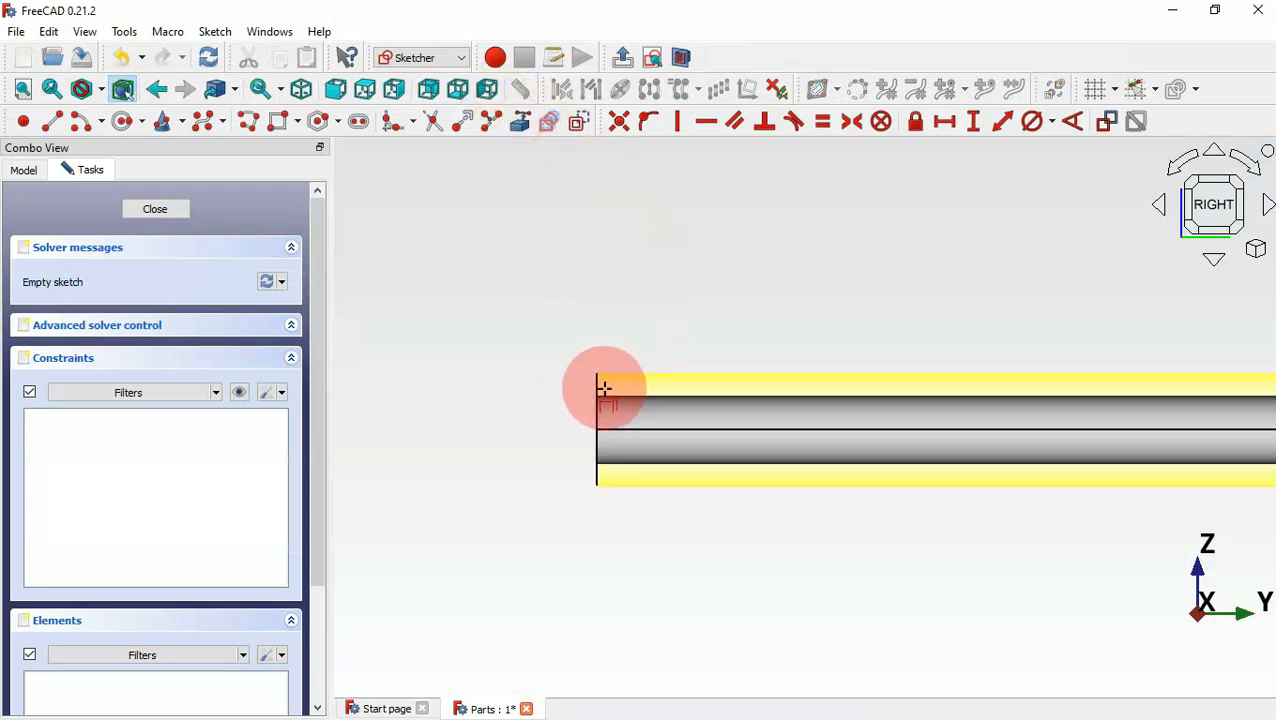
scroll(660, 411, up, 3)
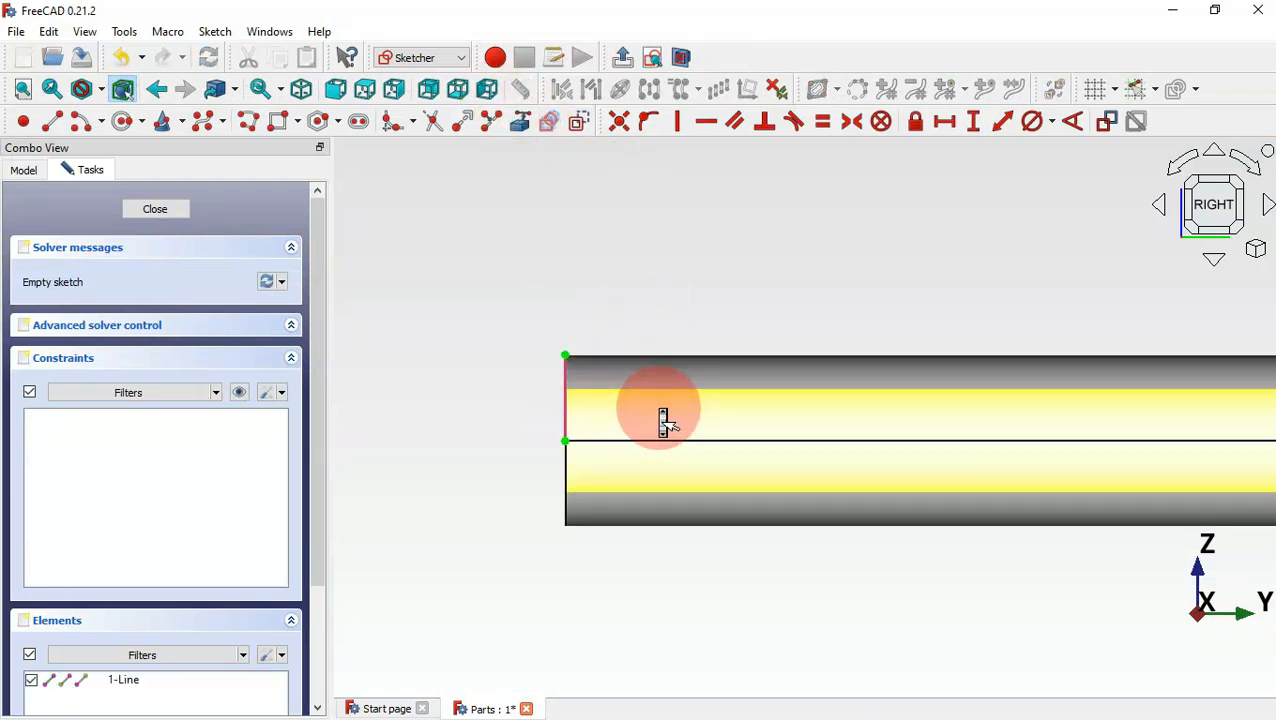
Draw a rectangle from the referenced edge's upper endpoint, and delete its lower side and the vertical side inside the tube
click(280, 123)
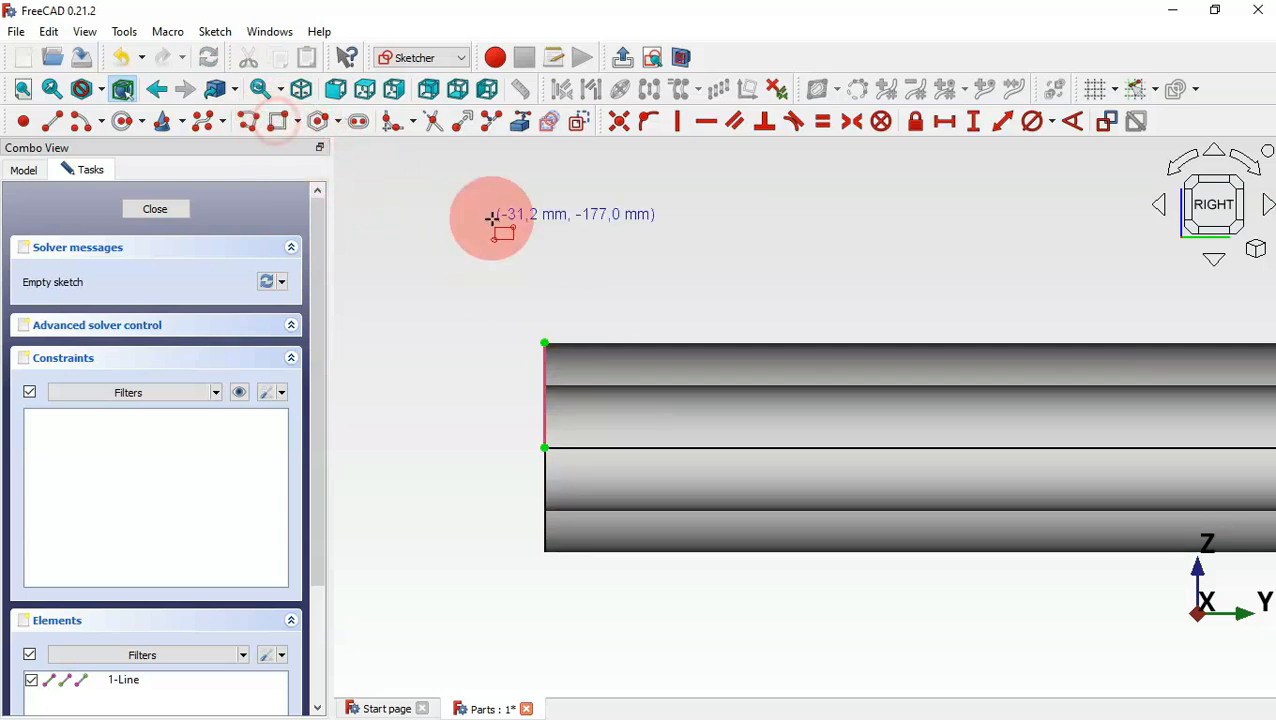
click(544, 340)
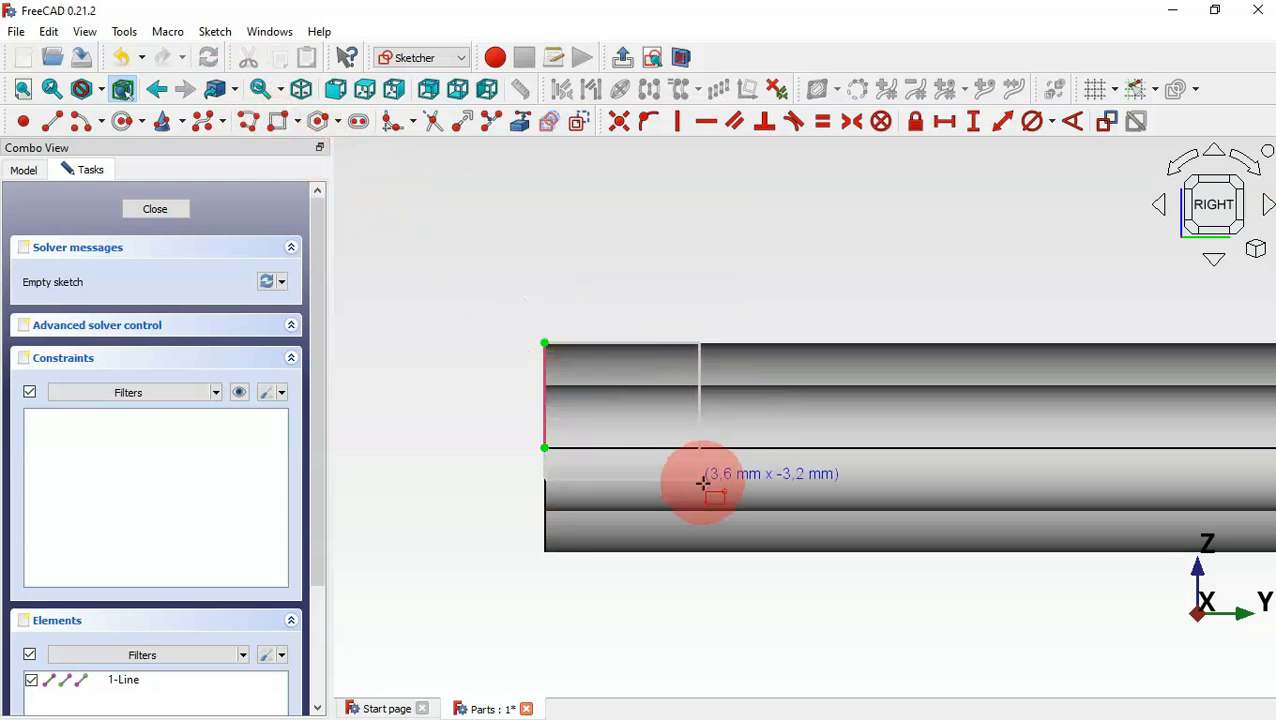
click(688, 513)
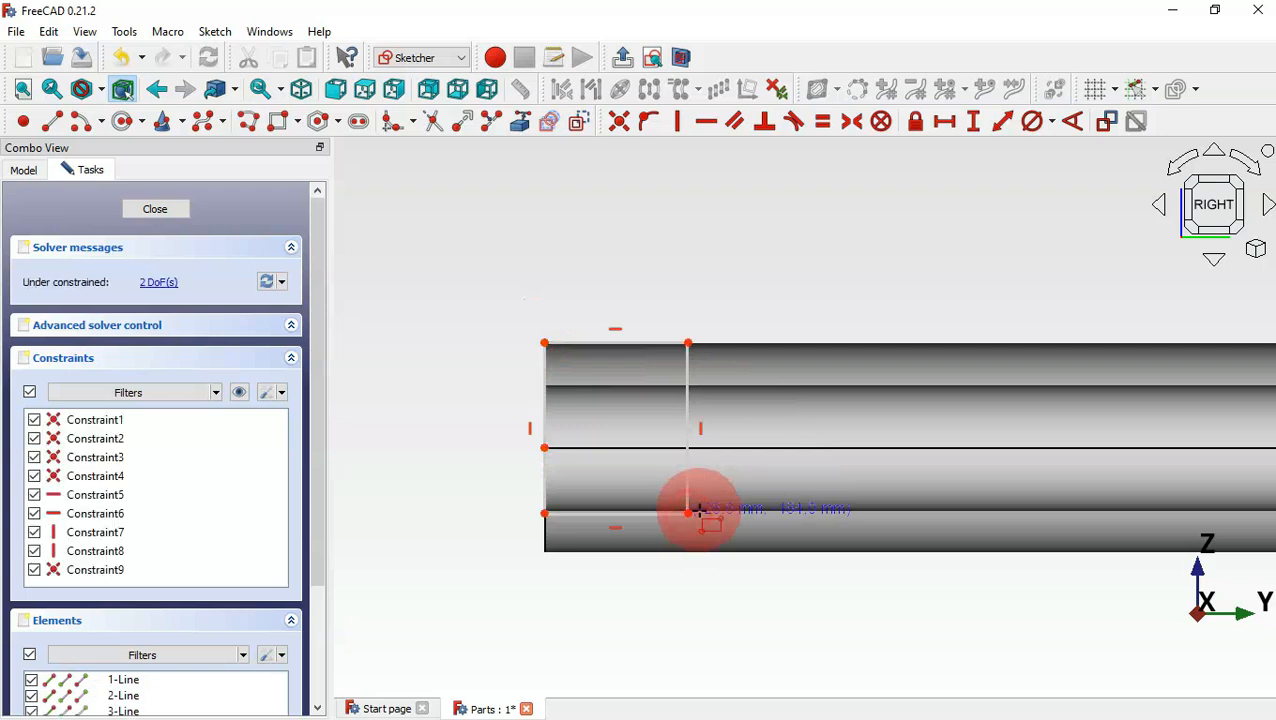
right_click(753, 416)
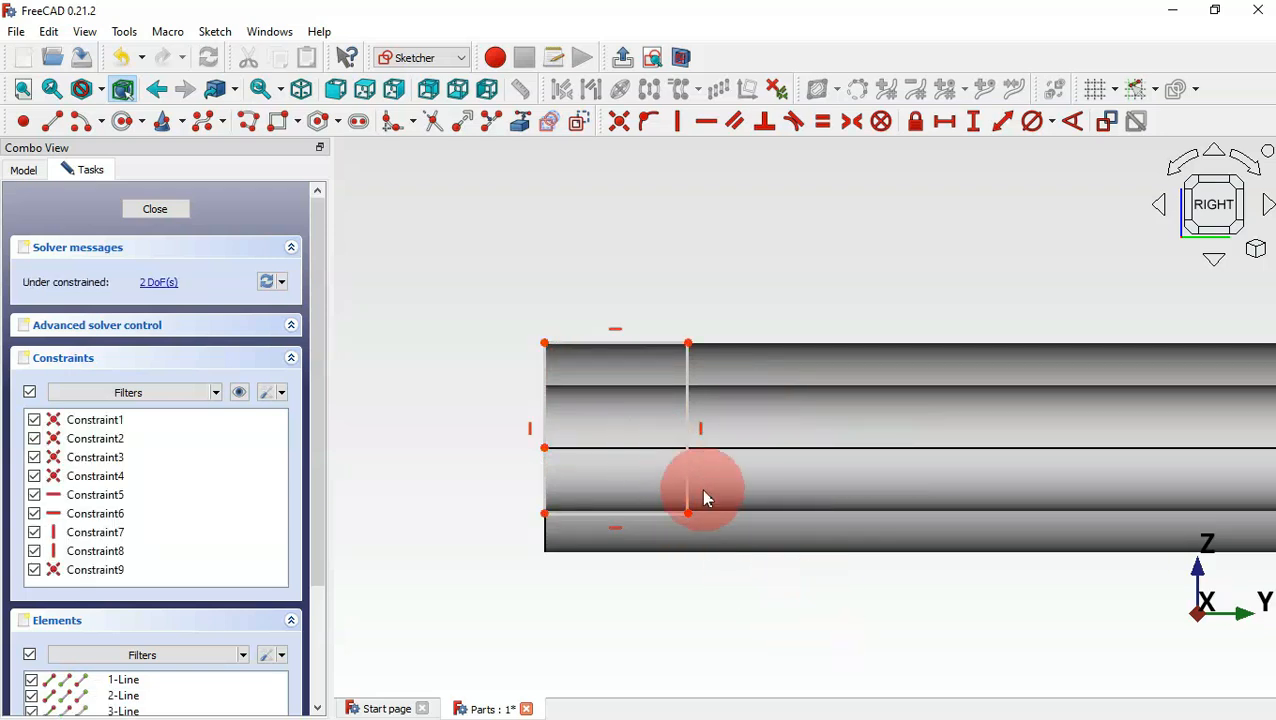
drag(785, 567, 620, 390)
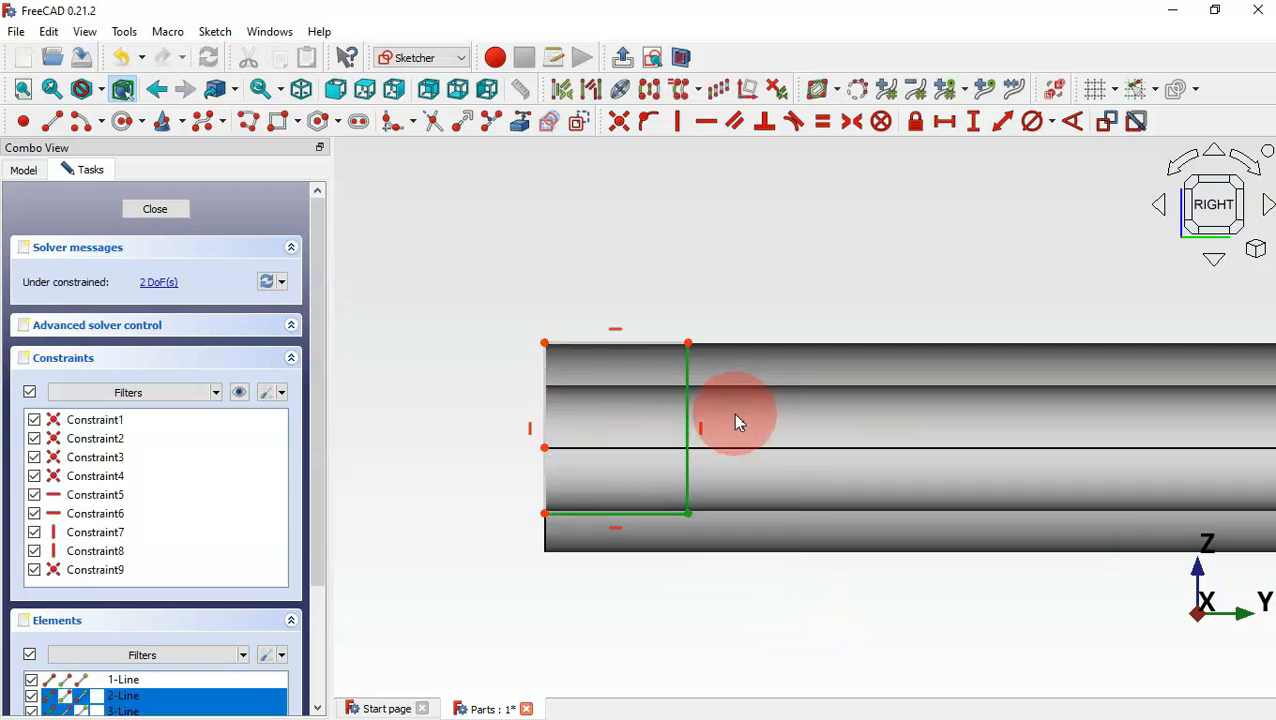
key(Delete)
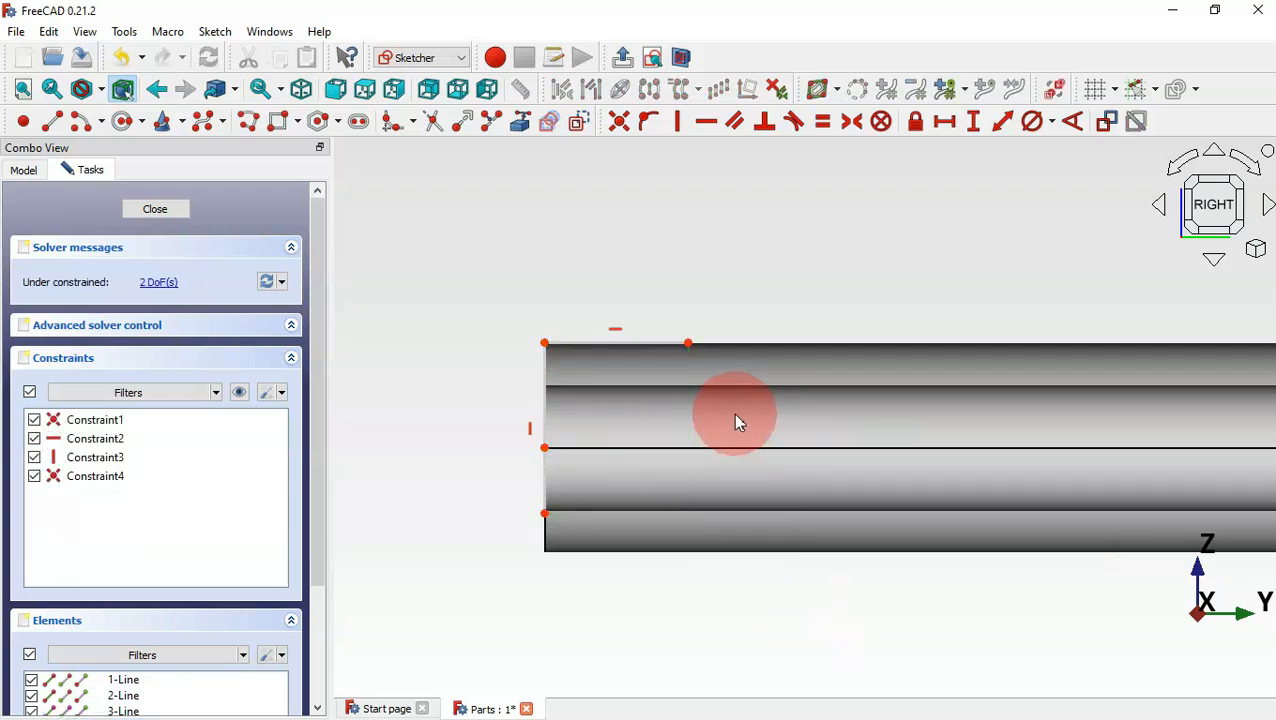
Draw a centre-point arc joining the free ends of the remaining horizontal and vertical lines
click(83, 127)
click(752, 476)
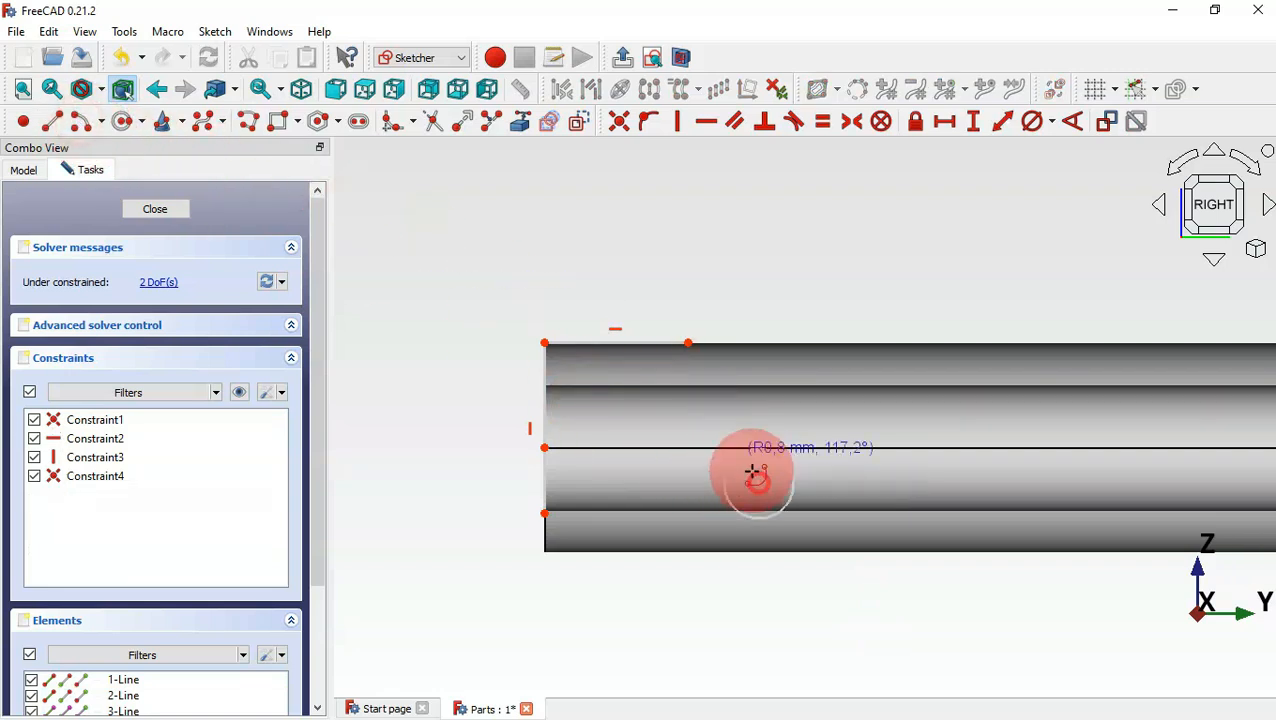
click(688, 343)
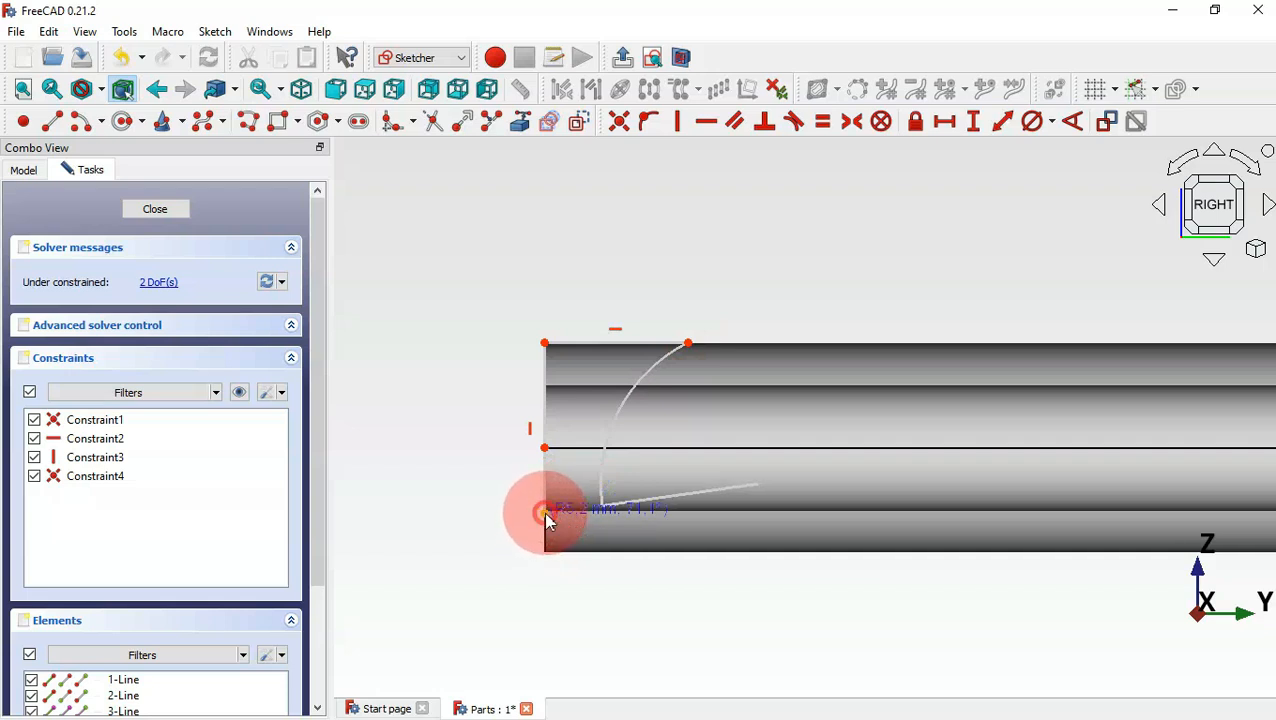
click(544, 513)
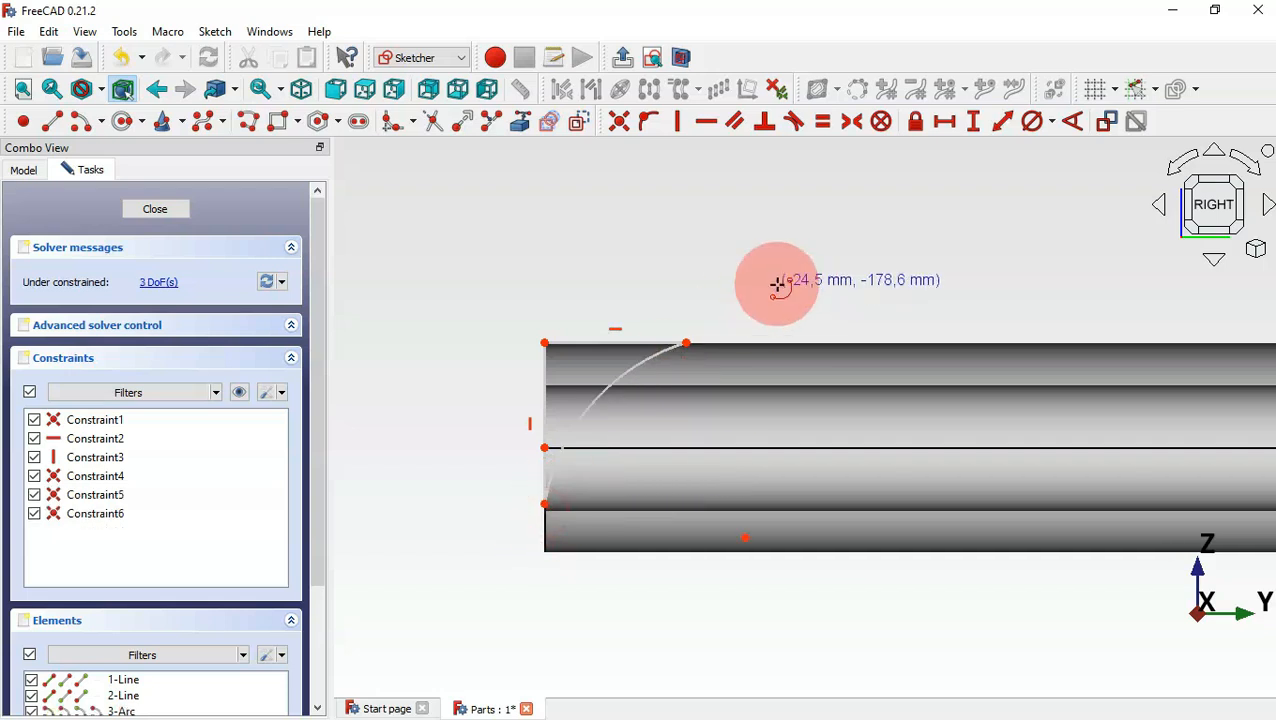
Make the two lines equal in length and align the arc's centre vertically with its upper endpoint
click(822, 121)
click(598, 343)
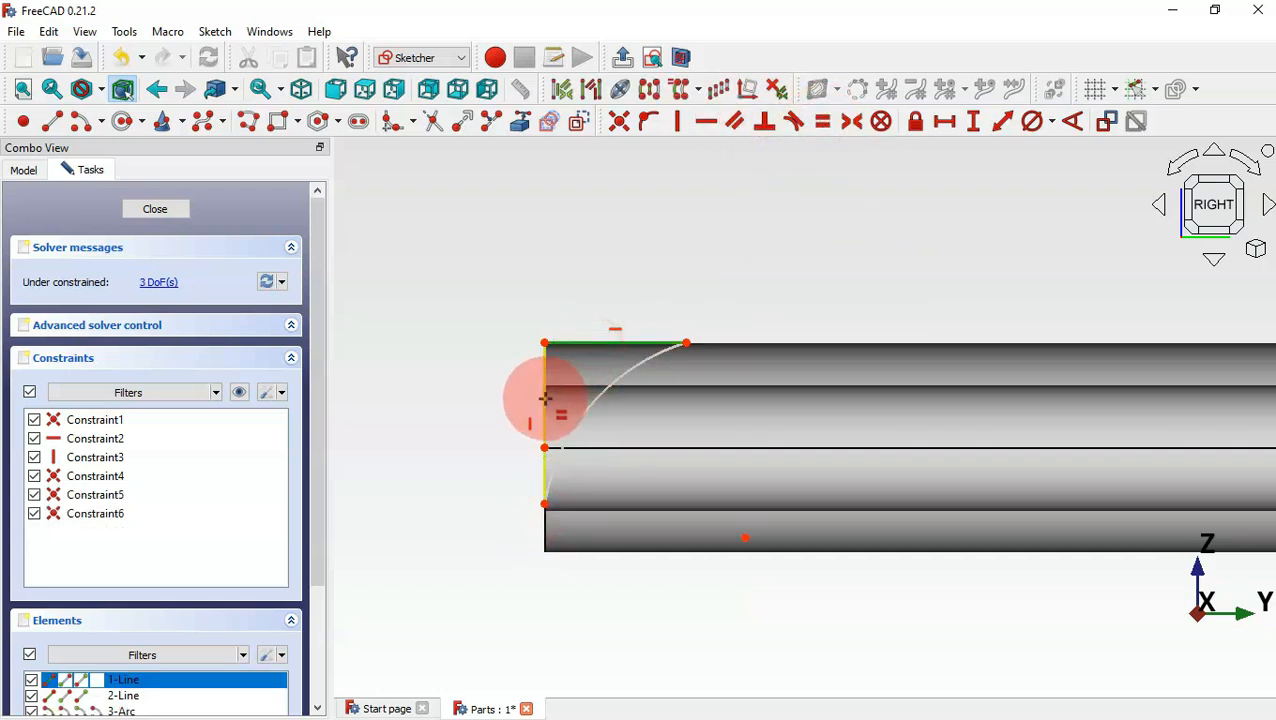
click(544, 398)
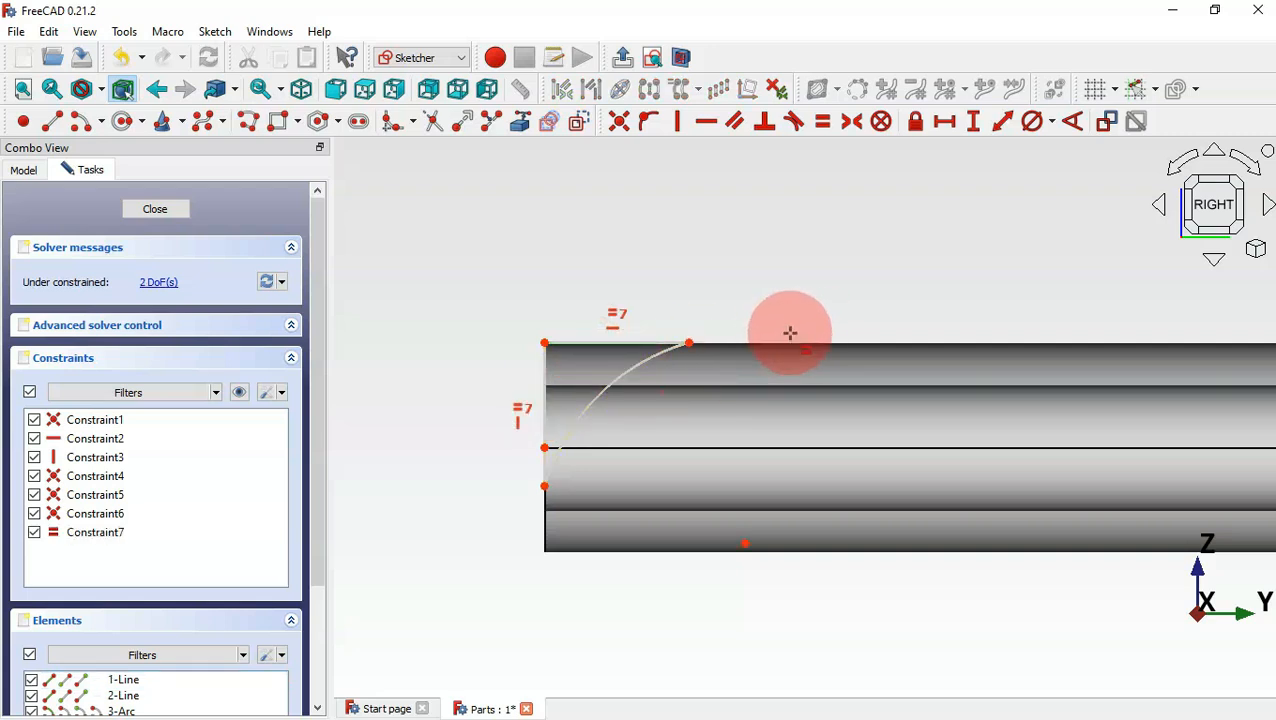
drag(672, 308, 722, 392)
drag(718, 512, 770, 594)
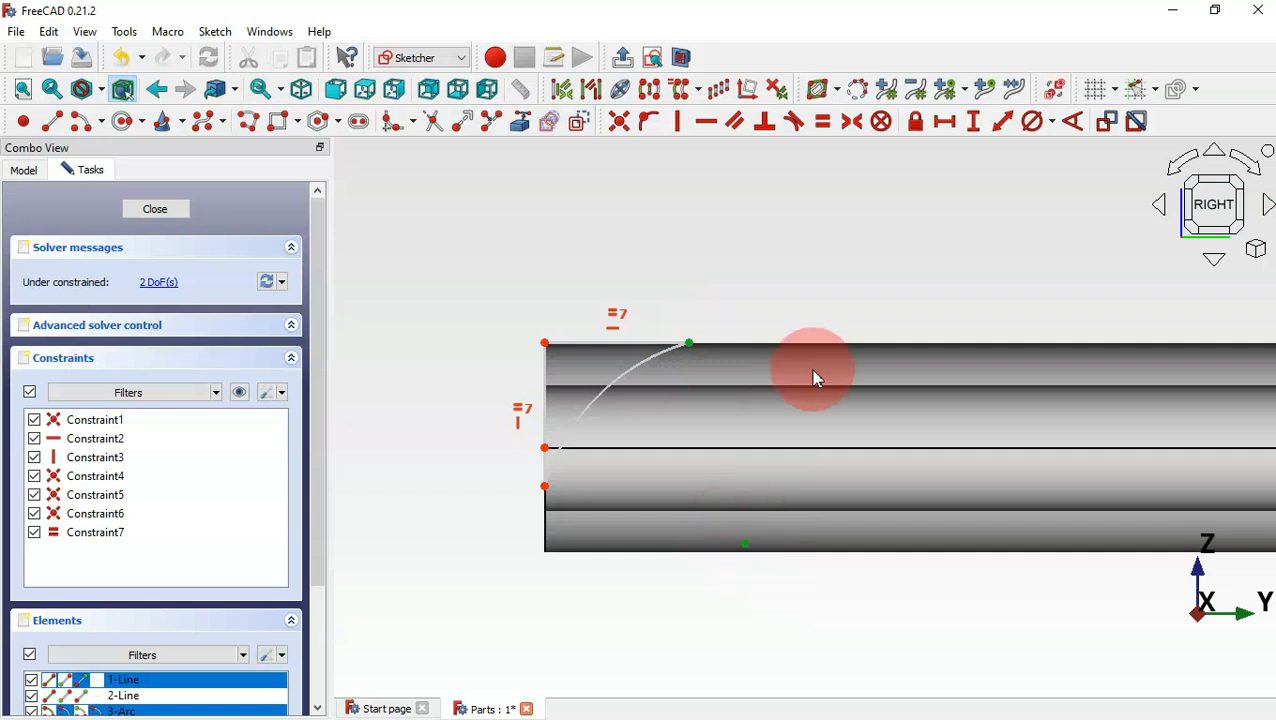
click(680, 124)
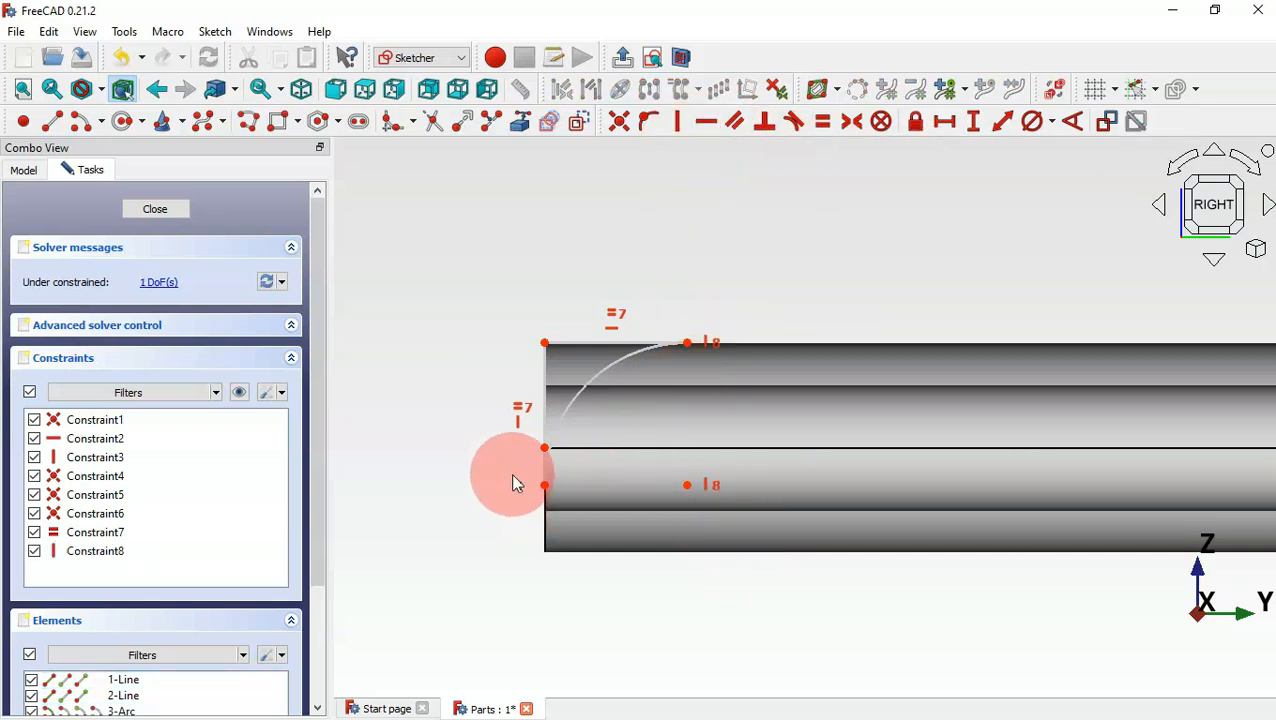
Constrain the arc's radius to 0.5 mm
mouse_move(700, 490)
mouse_down()
mouse_move(684, 459)
mouse_move(690, 495)
mouse_move(680, 450)
mouse_up()
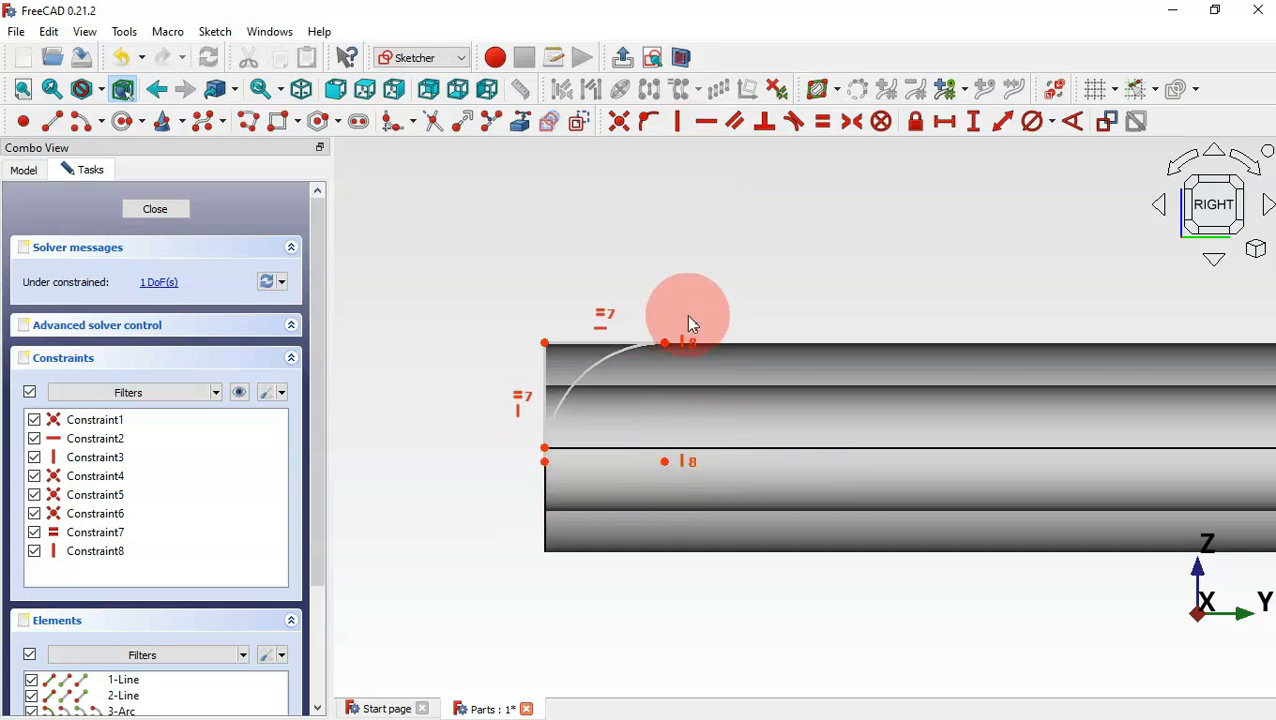
click(1057, 122)
click(1100, 150)
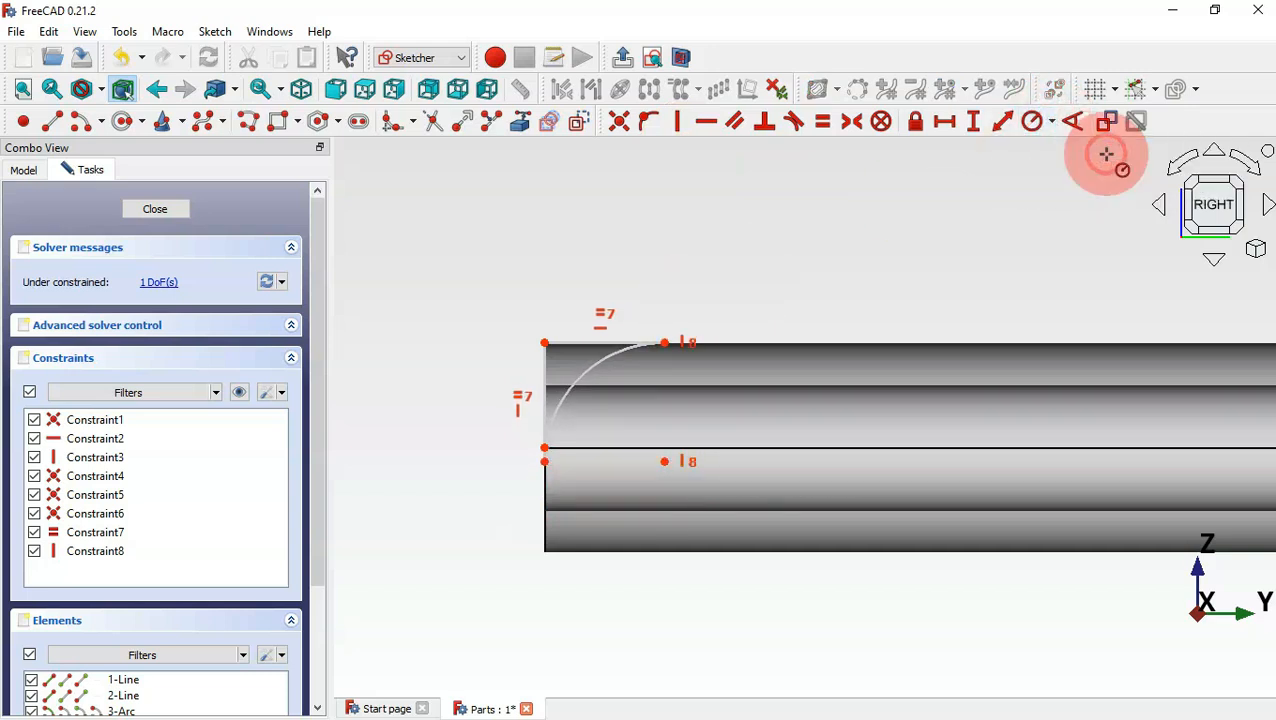
click(572, 382)
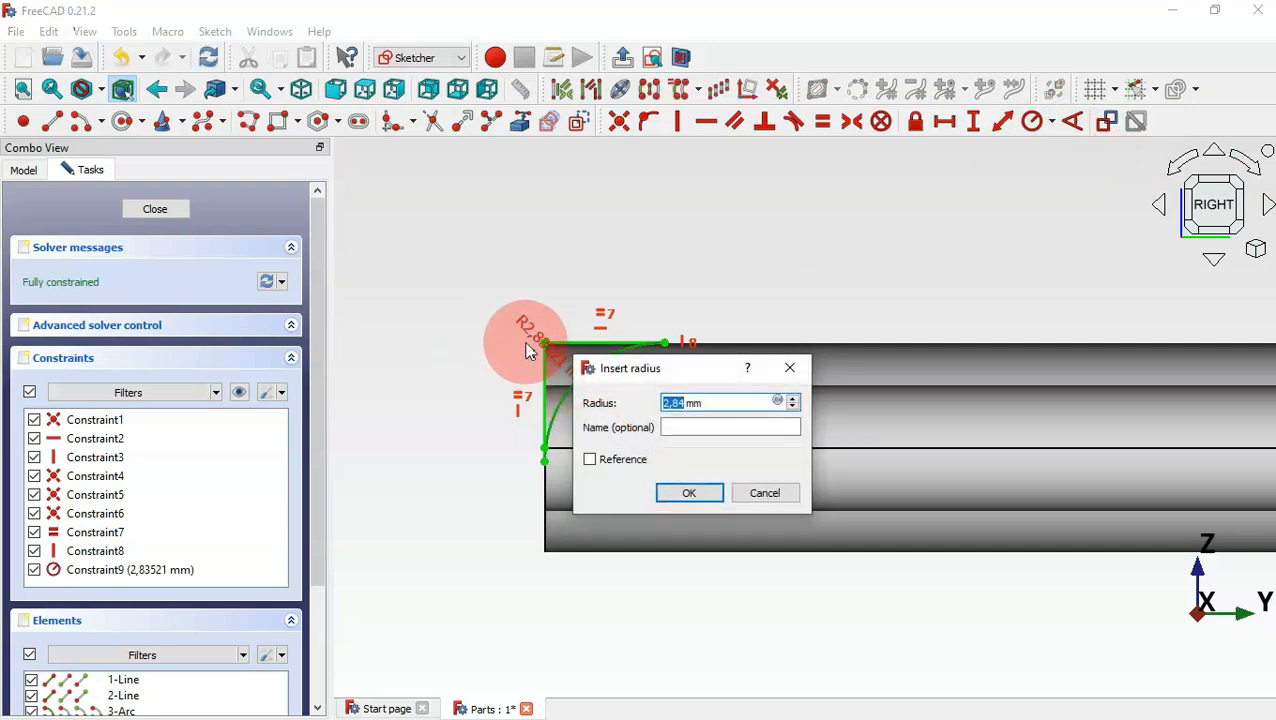
text(0.5)
key(Return)
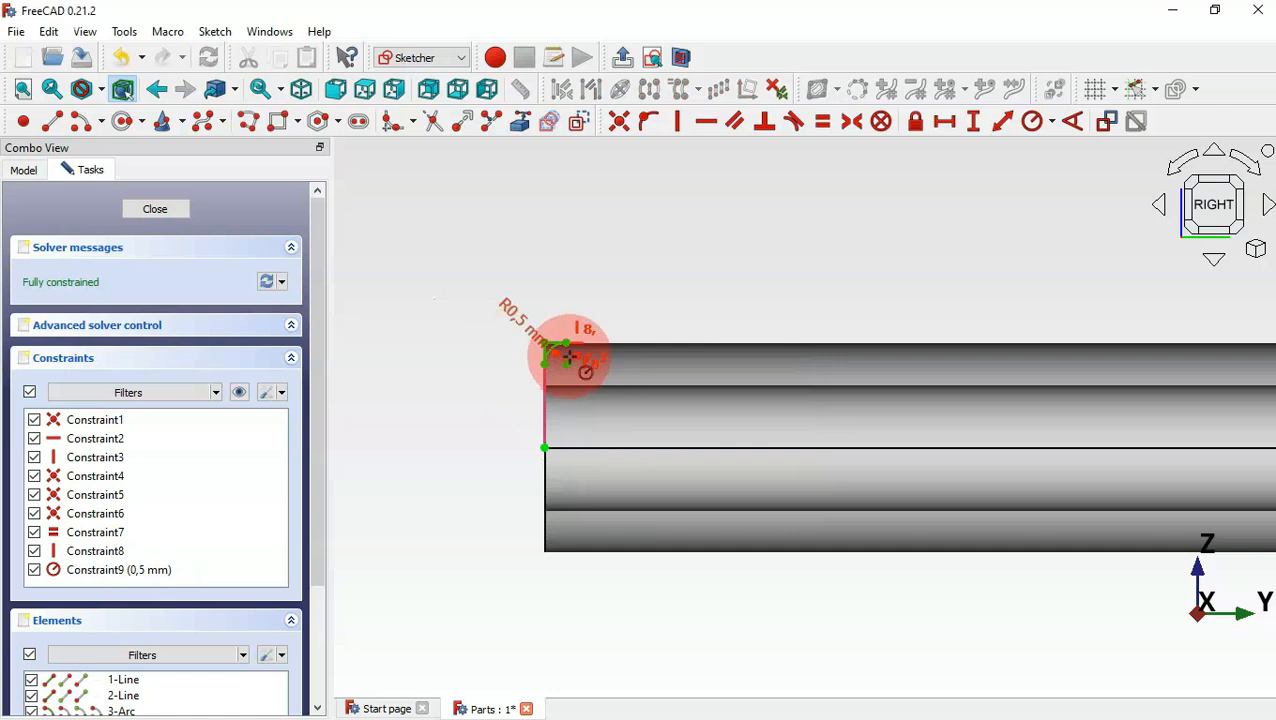
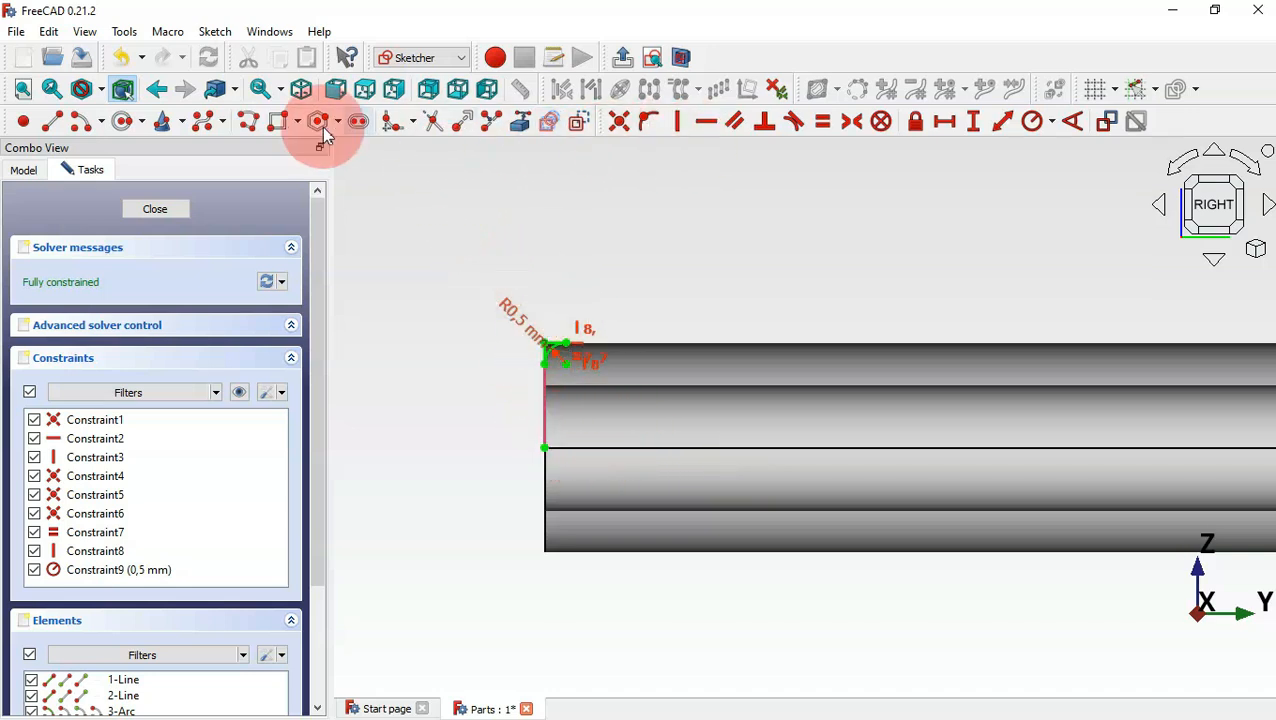
Draw a horizontal construction line along the tube's centreline from the referenced edge's lower endpoint and close the sketch
click(52, 121)
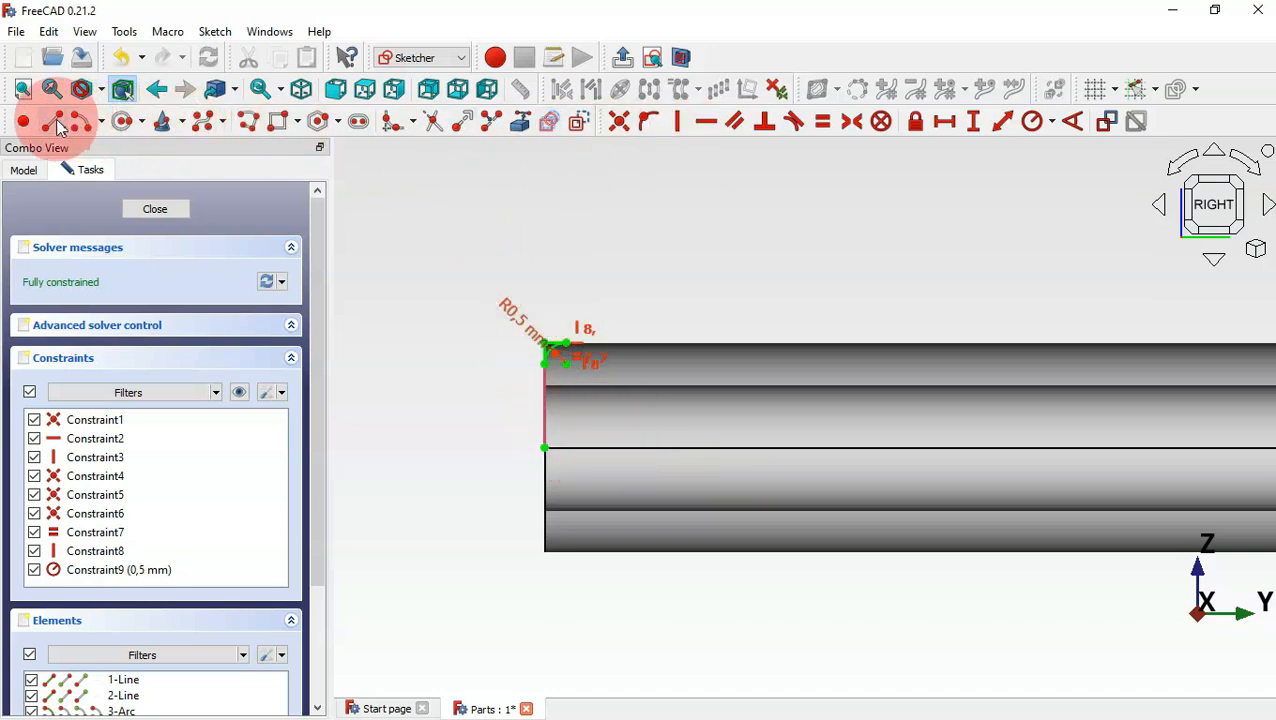
click(544, 447)
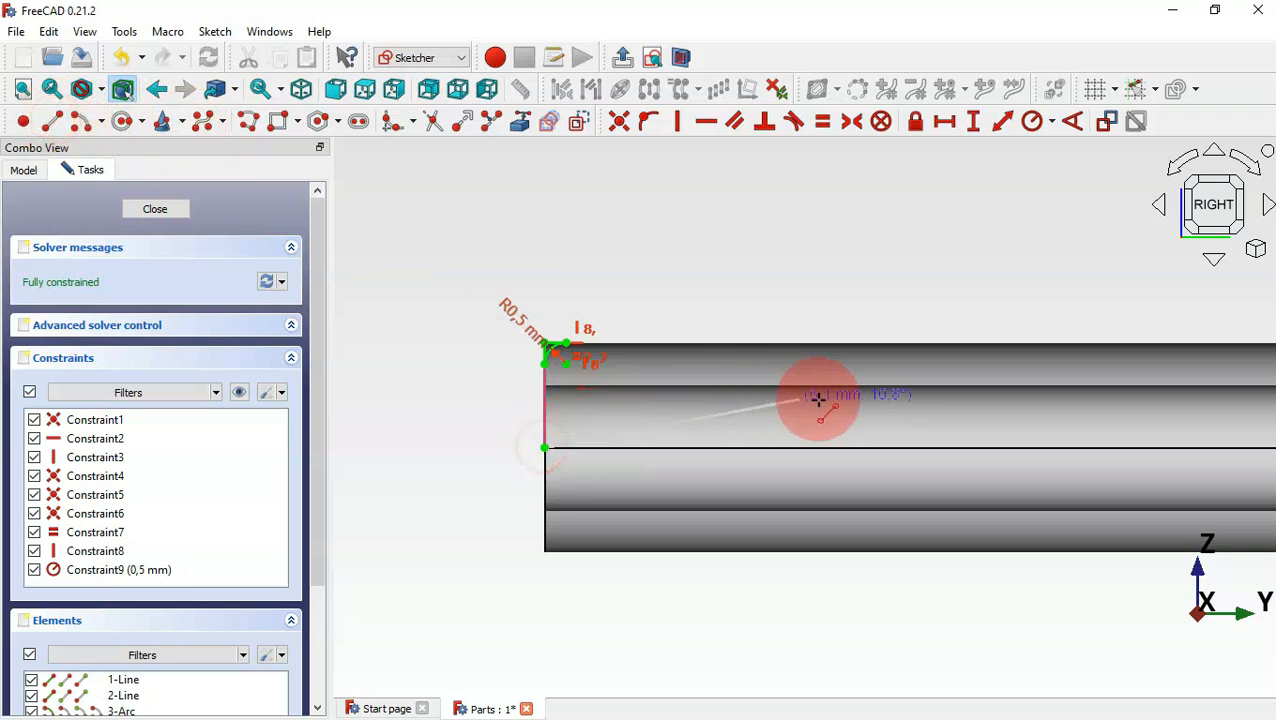
click(1008, 447)
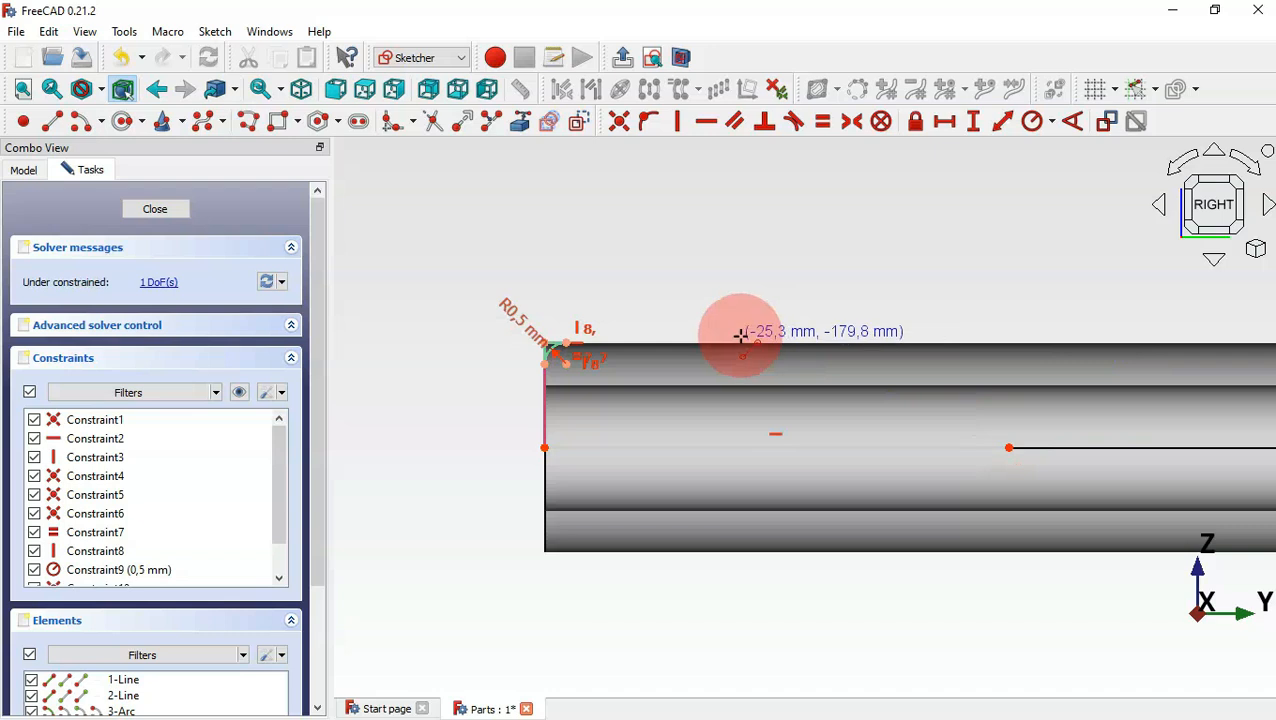
right_click(740, 336)
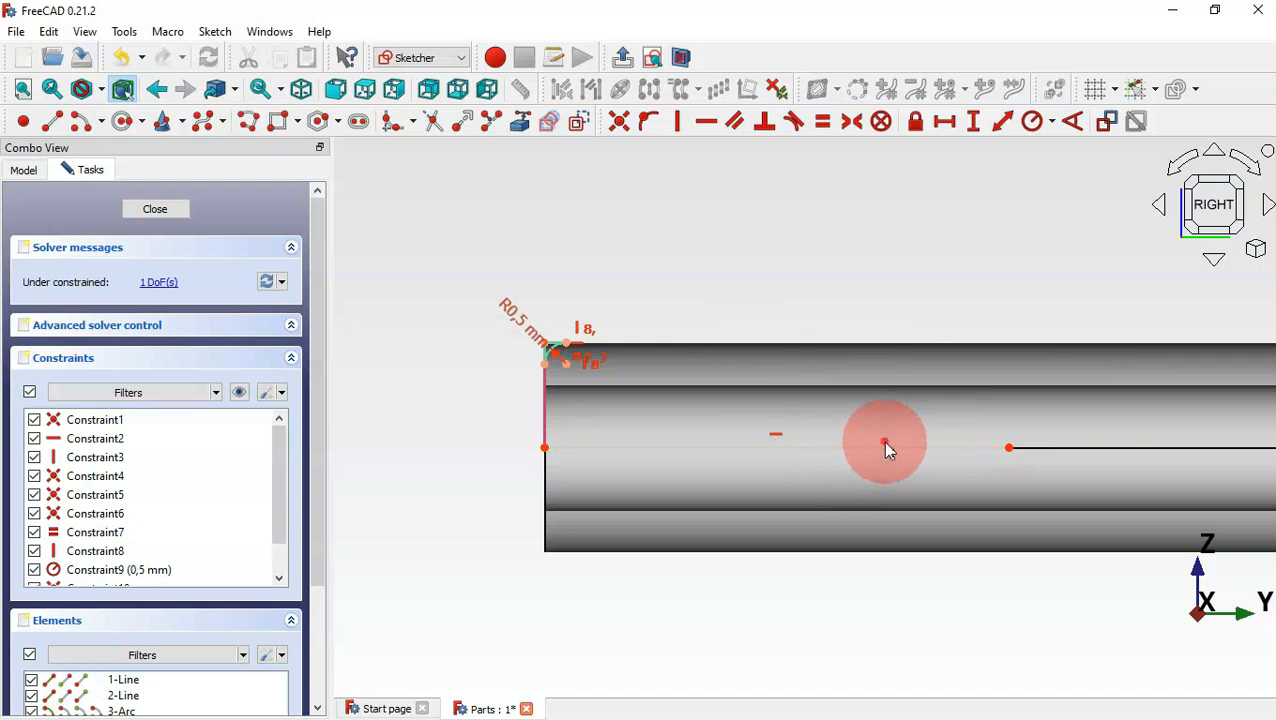
click(893, 452)
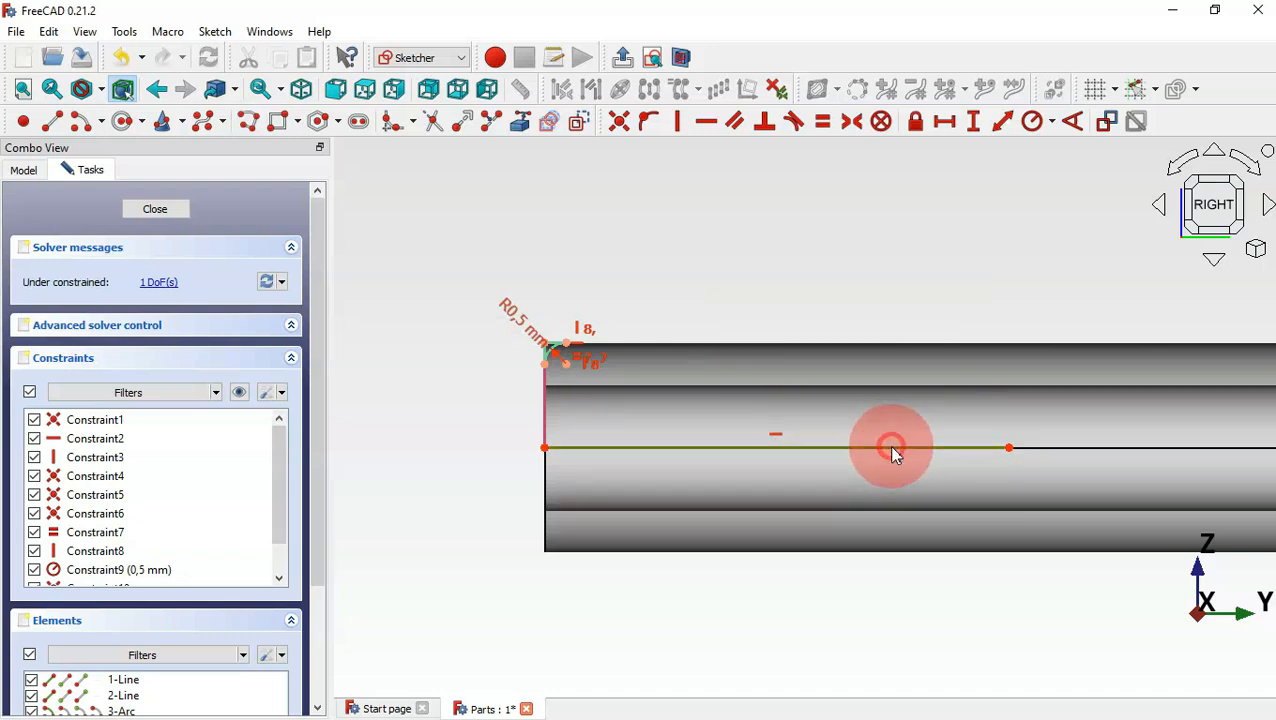
click(578, 124)
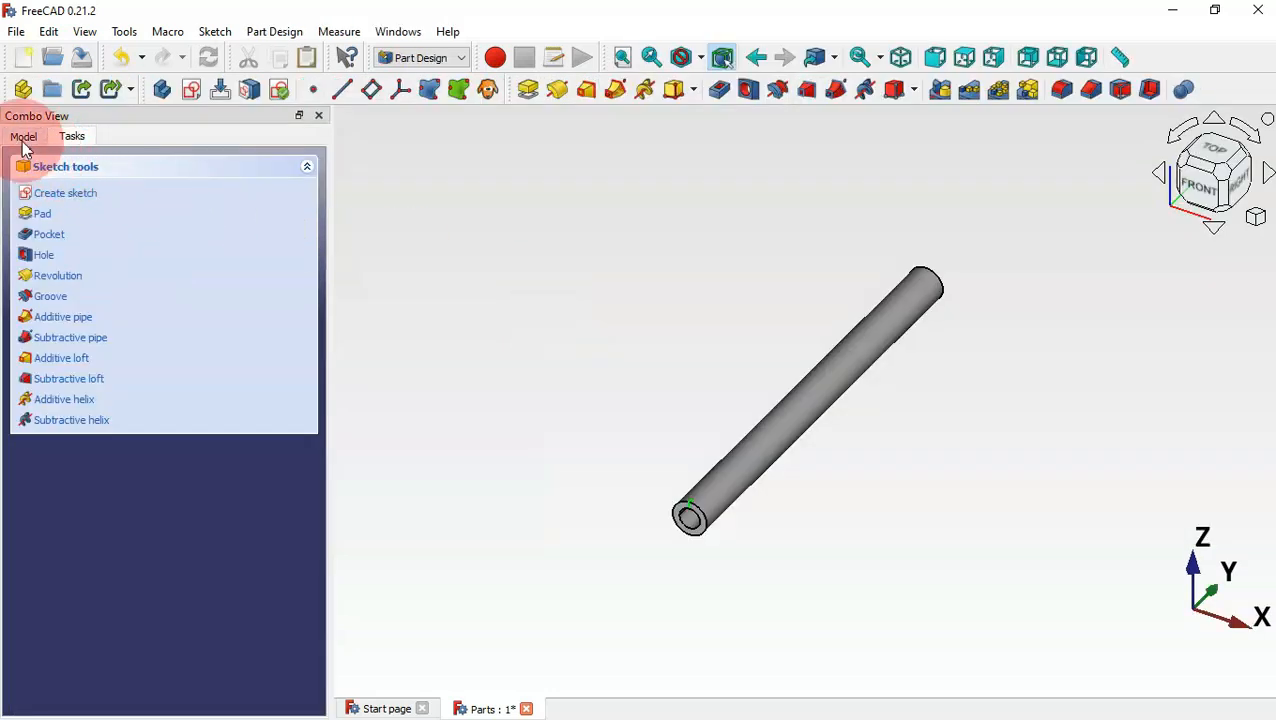
Groove the arc profile sketch 360° around Construction line 1 to round the near end of Part3's tube
click(24, 137)
click(137, 287)
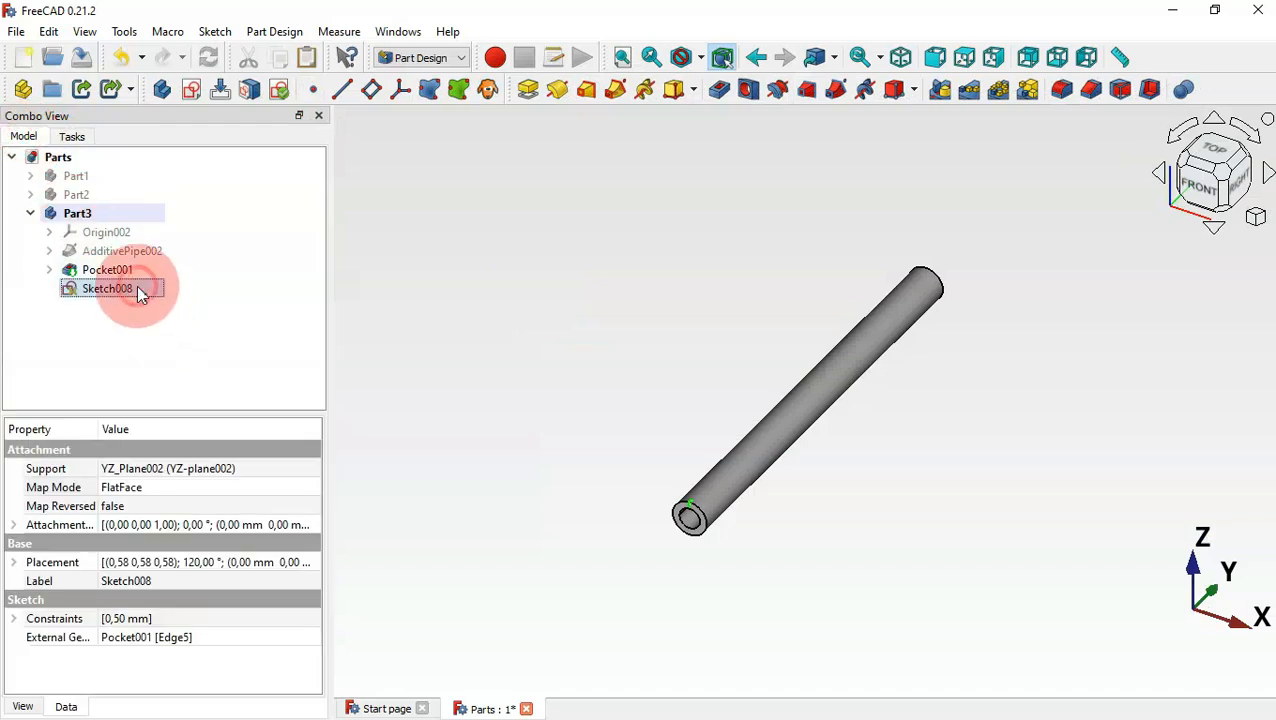
click(774, 93)
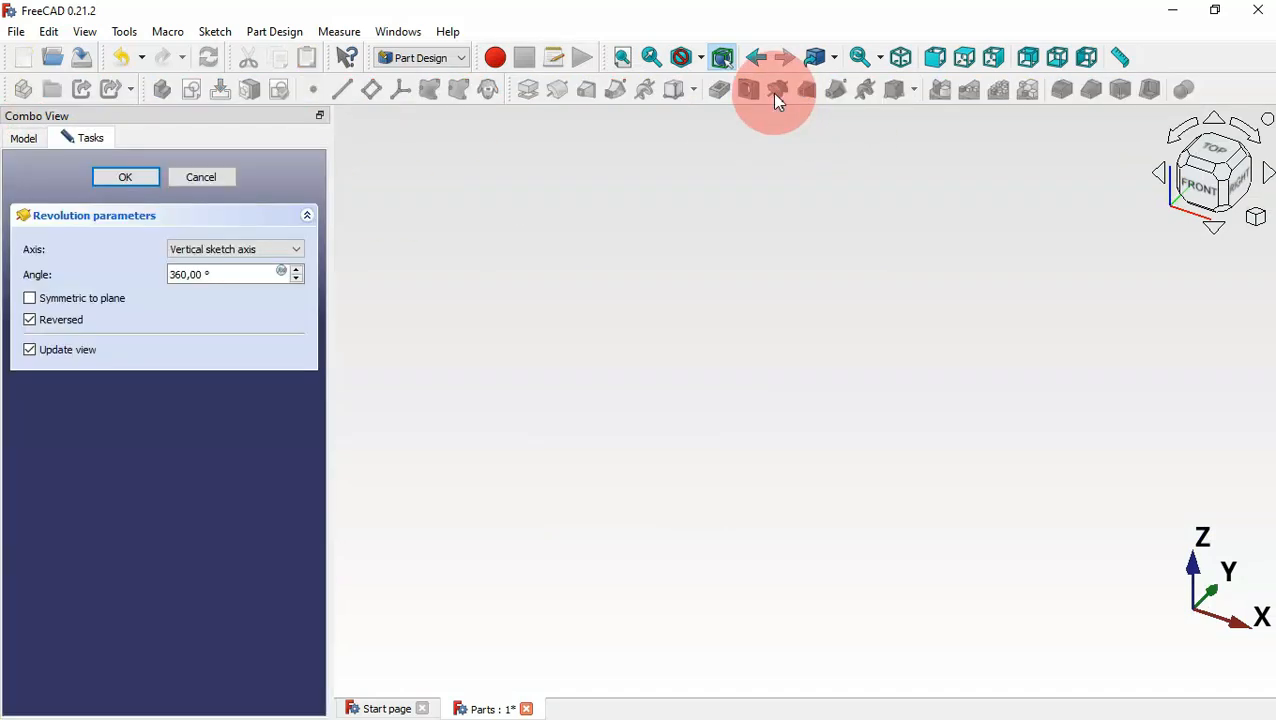
click(285, 251)
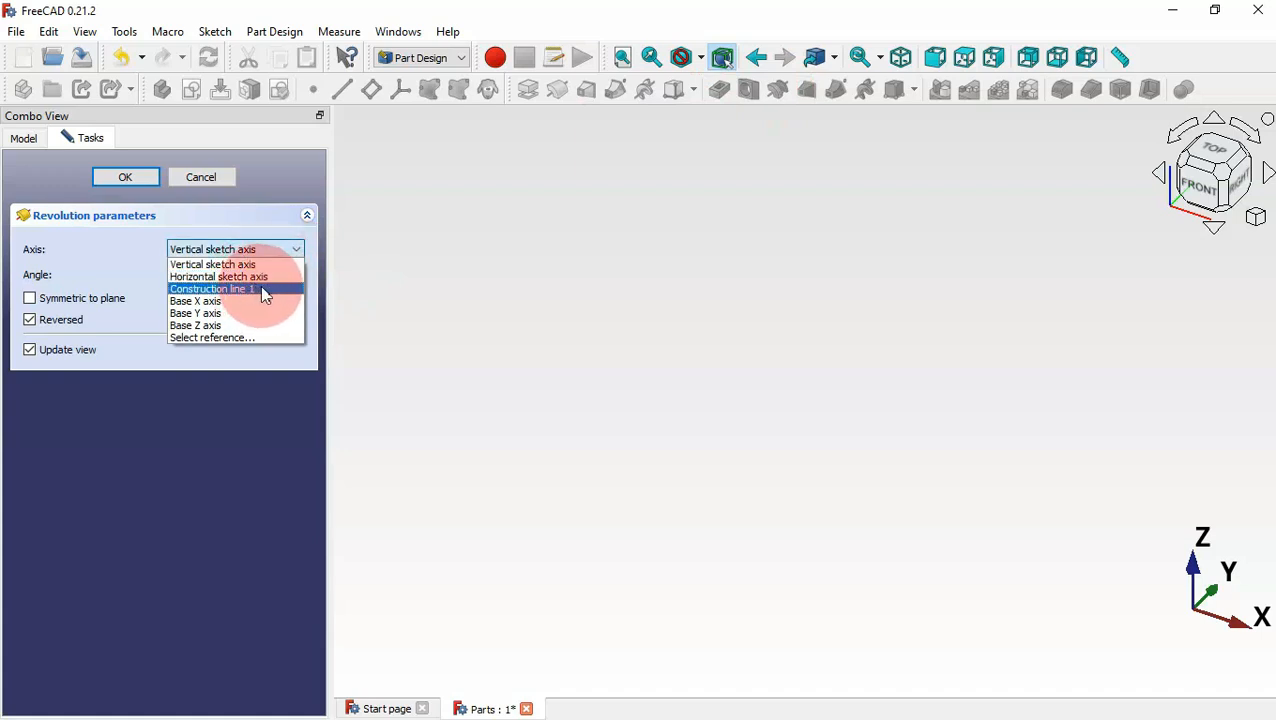
click(264, 292)
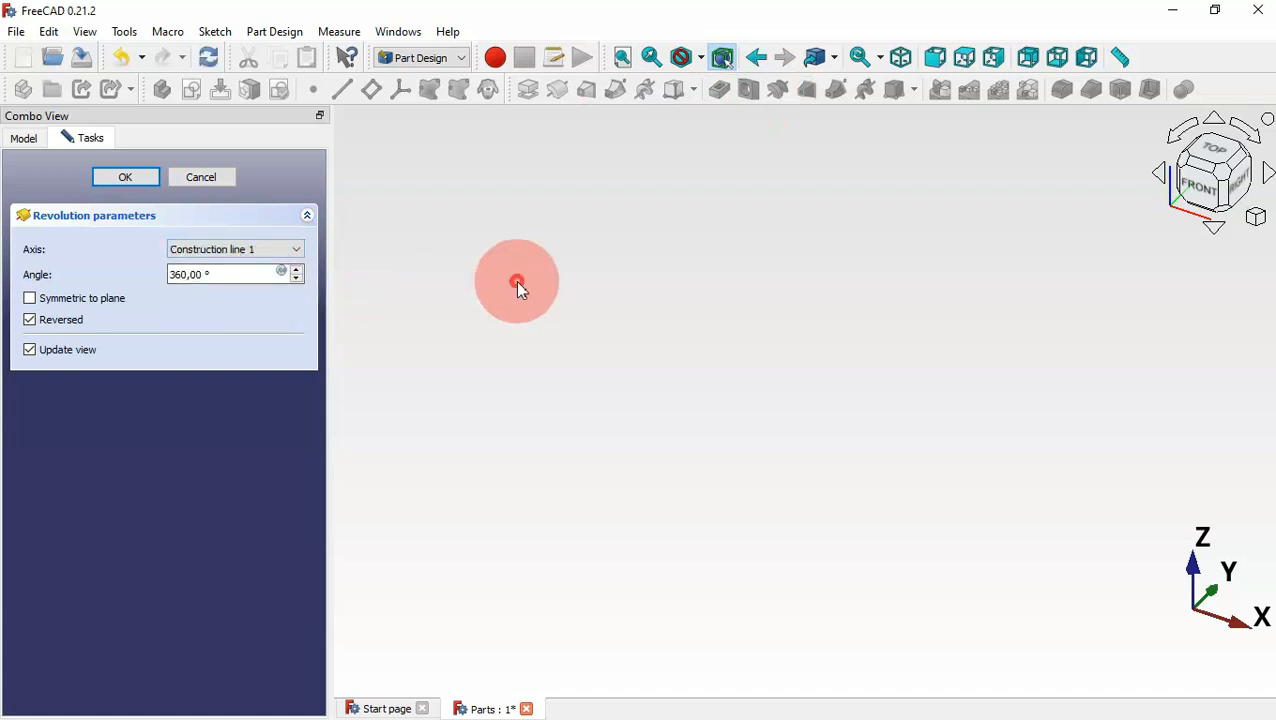
key(v)
key(f)
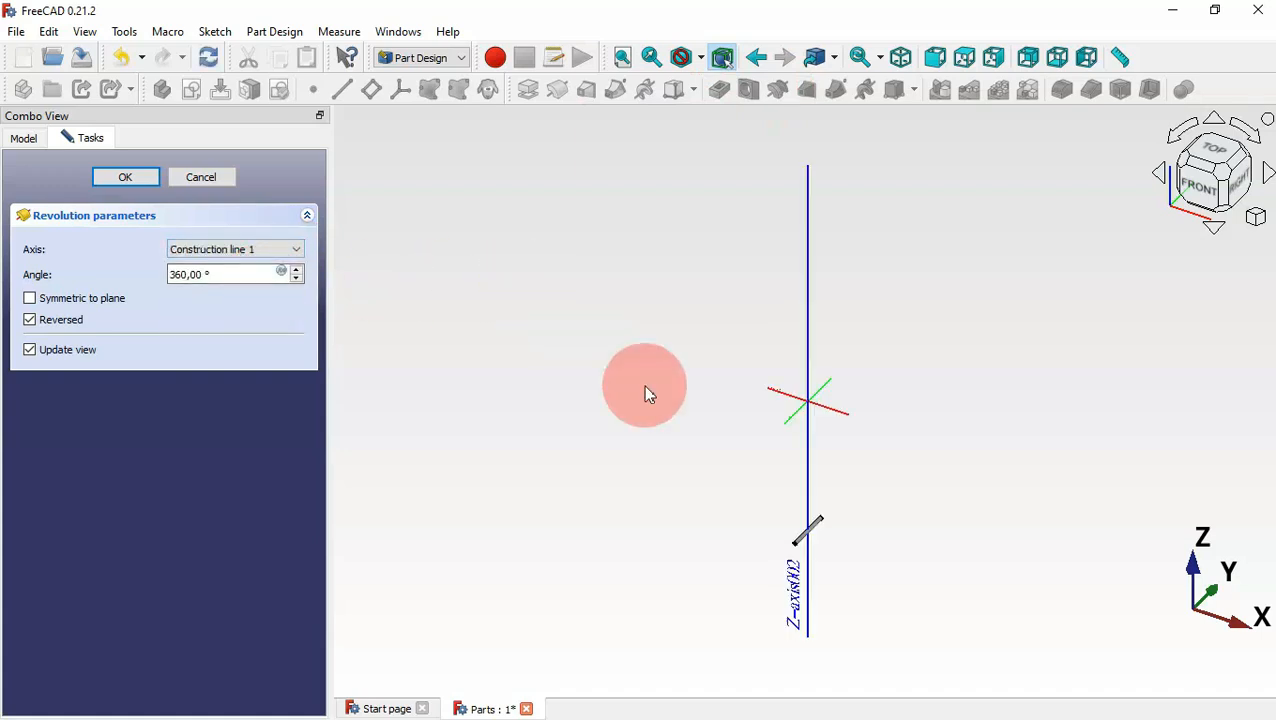
scroll(818, 550, up, 5)
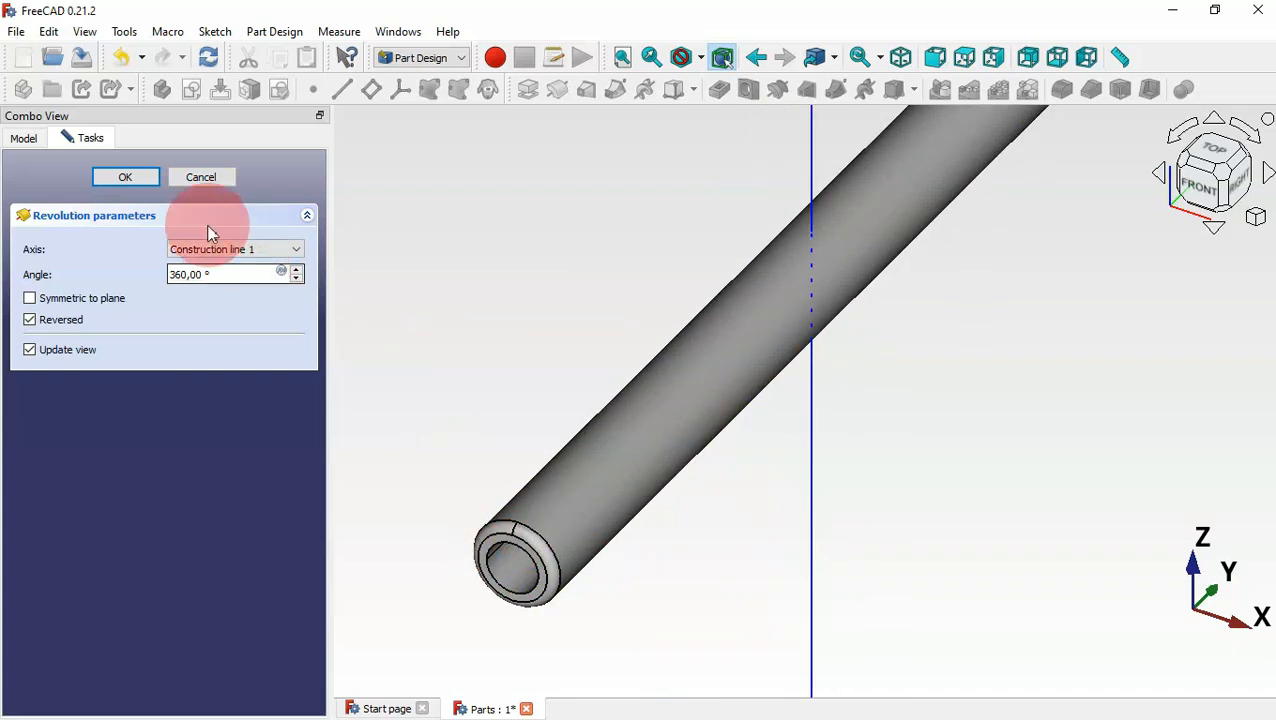
click(126, 178)
Mirror the groove across the base XZ plane to round the opposite end of Part3's tube
scroll(455, 405, down, 3)
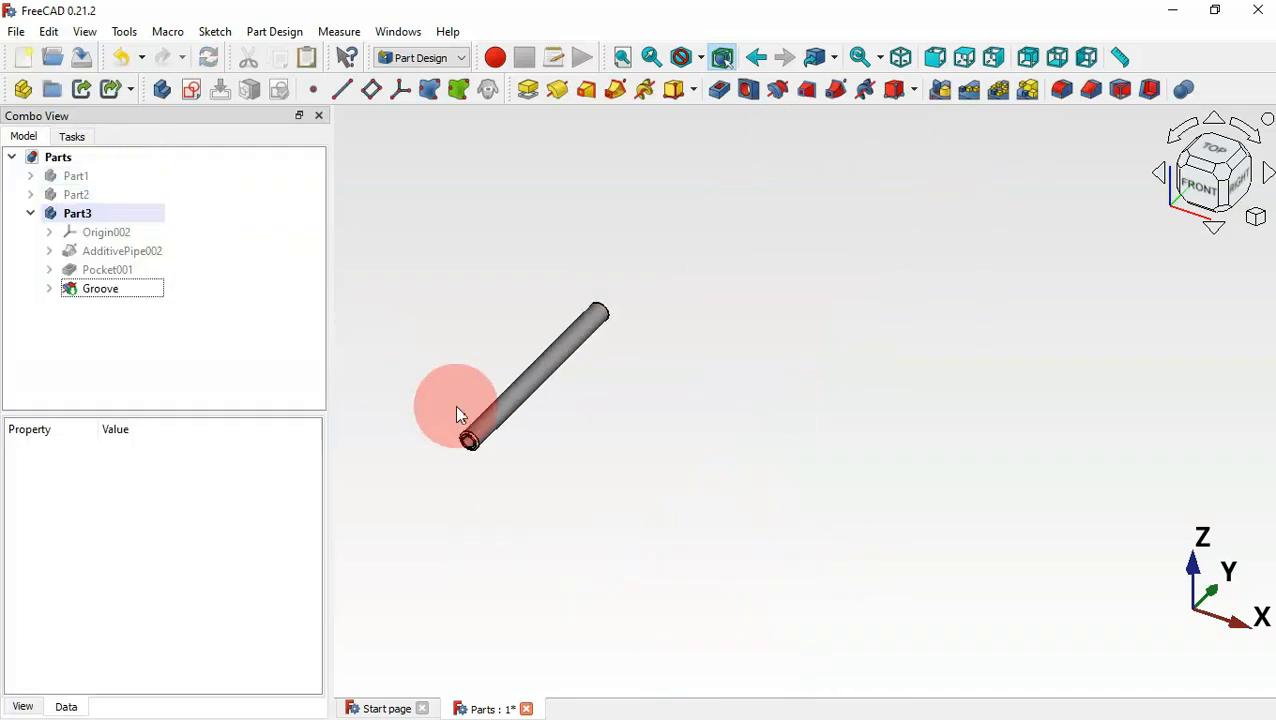
scroll(472, 435, up, 1)
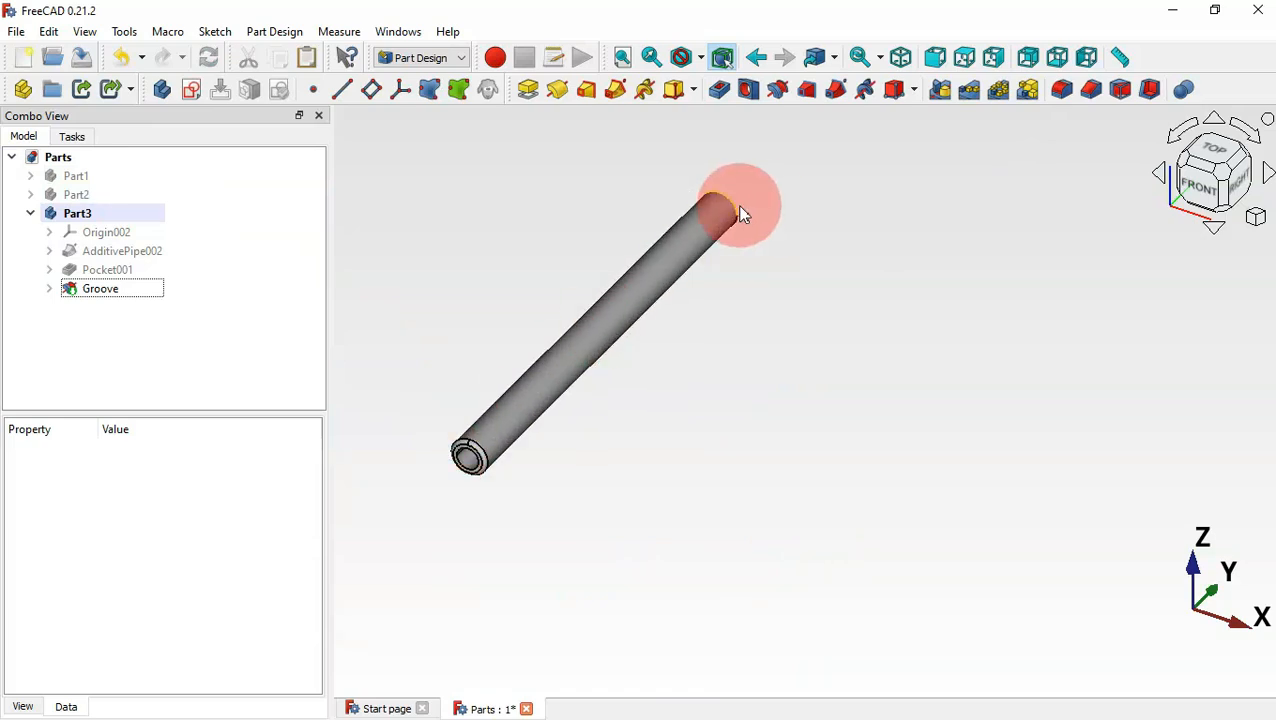
click(91, 290)
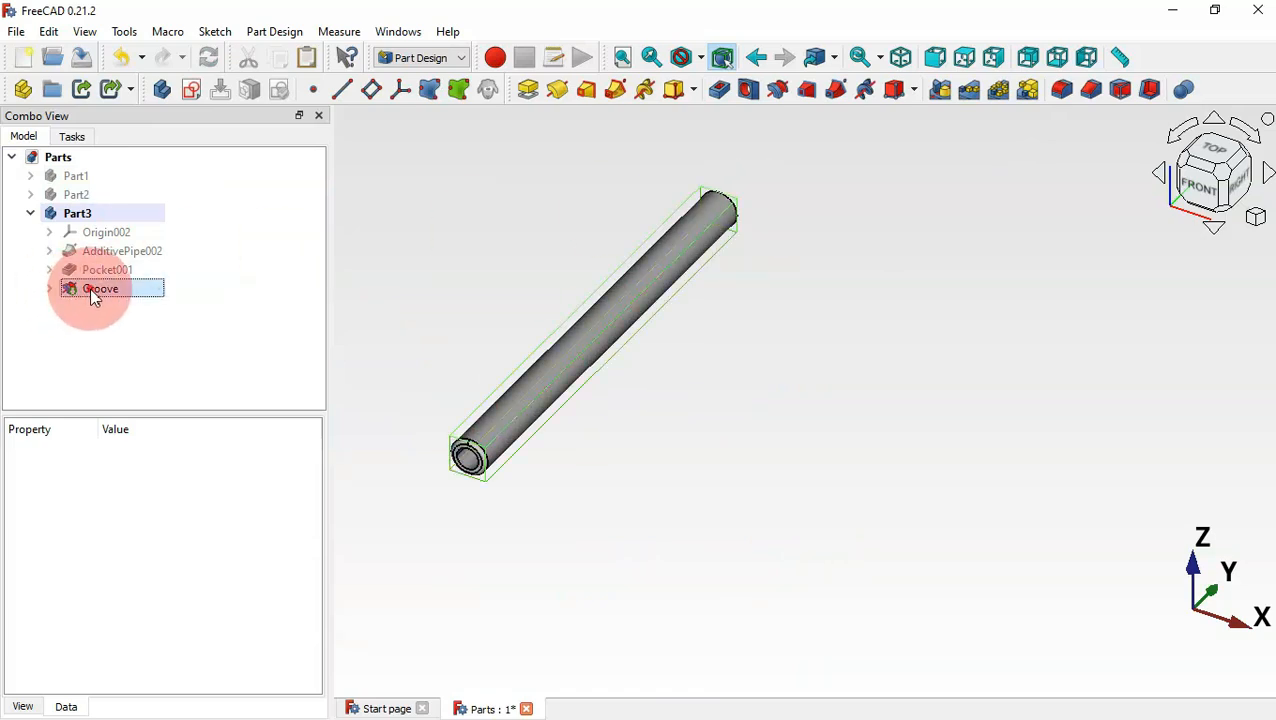
click(940, 91)
click(298, 476)
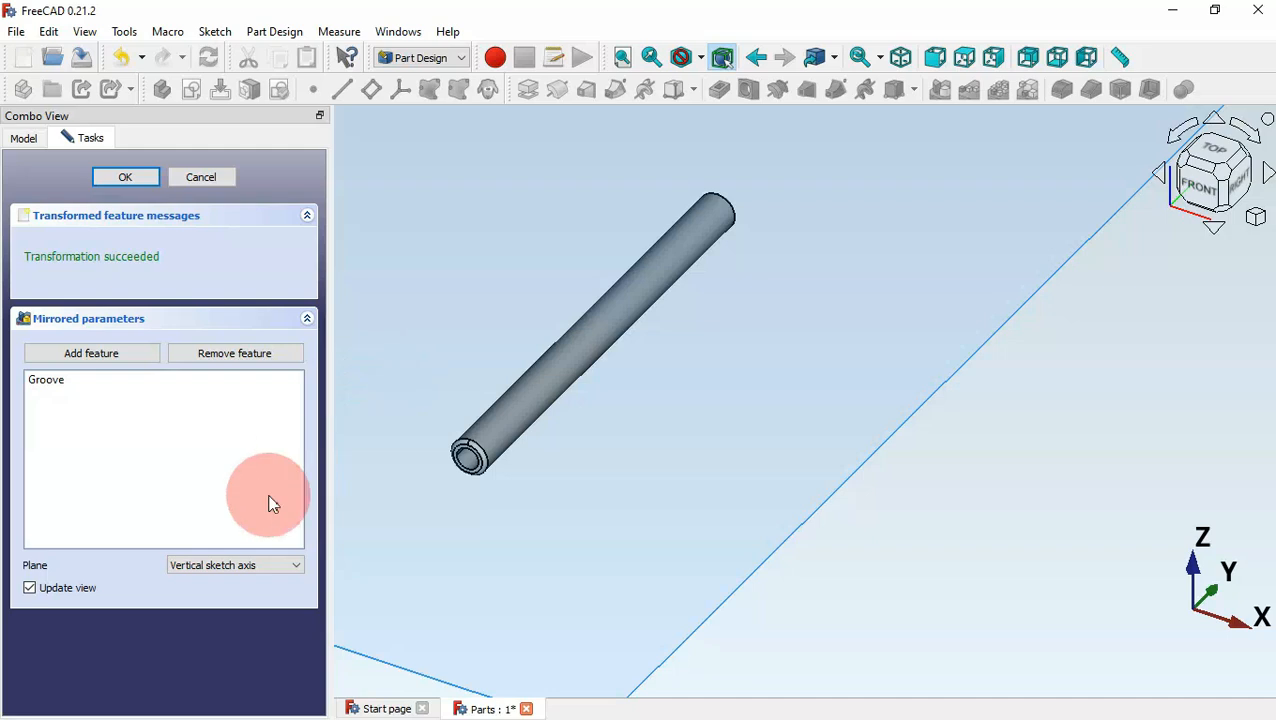
click(216, 567)
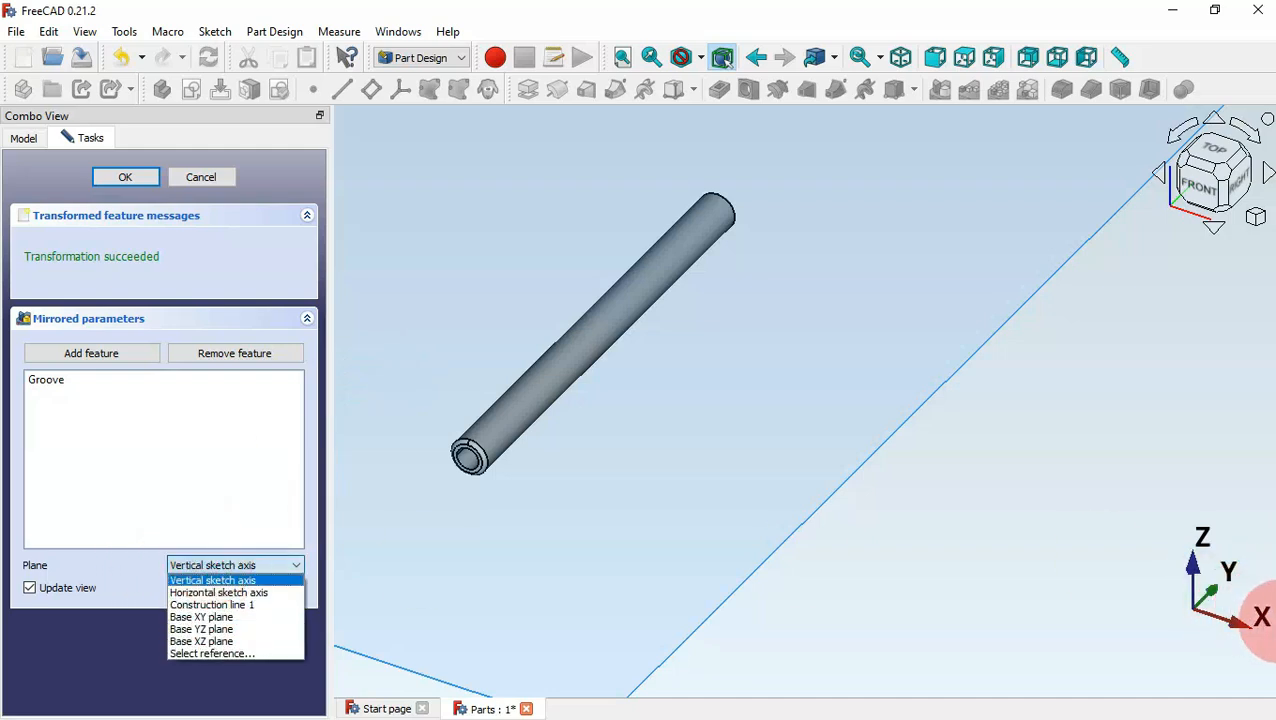
click(235, 644)
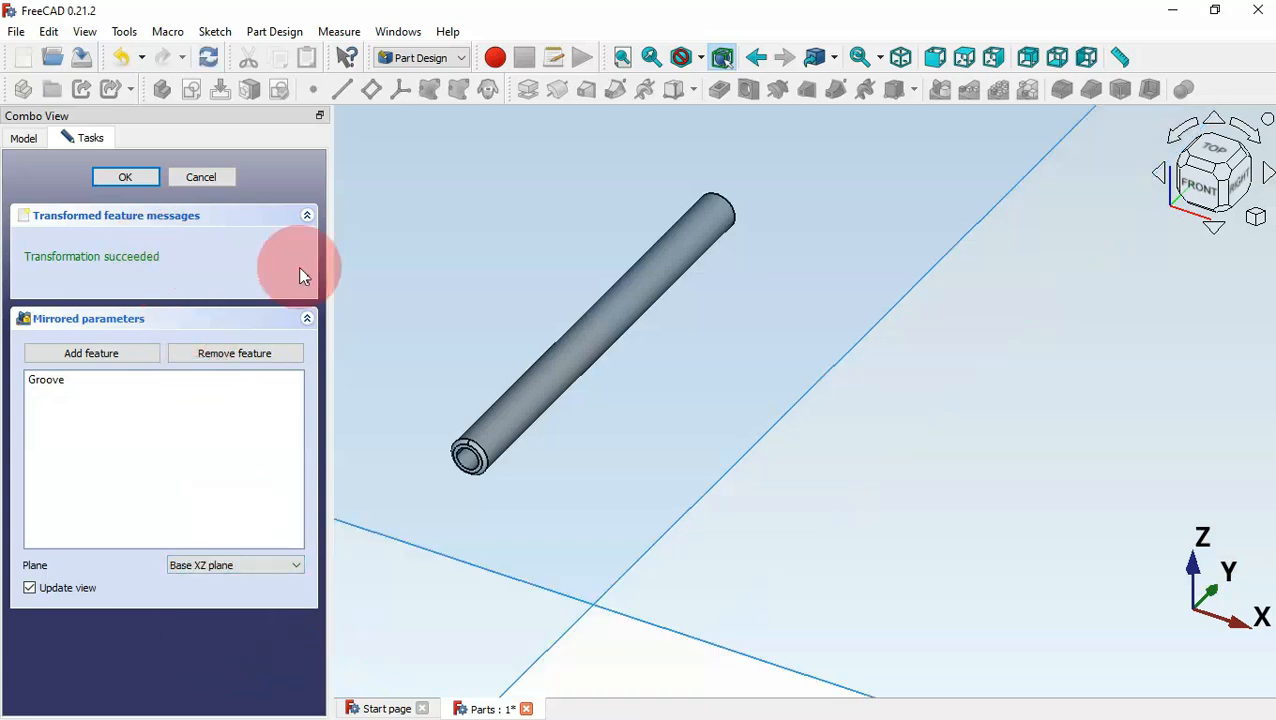
middle_drag(944, 375, 686, 442)
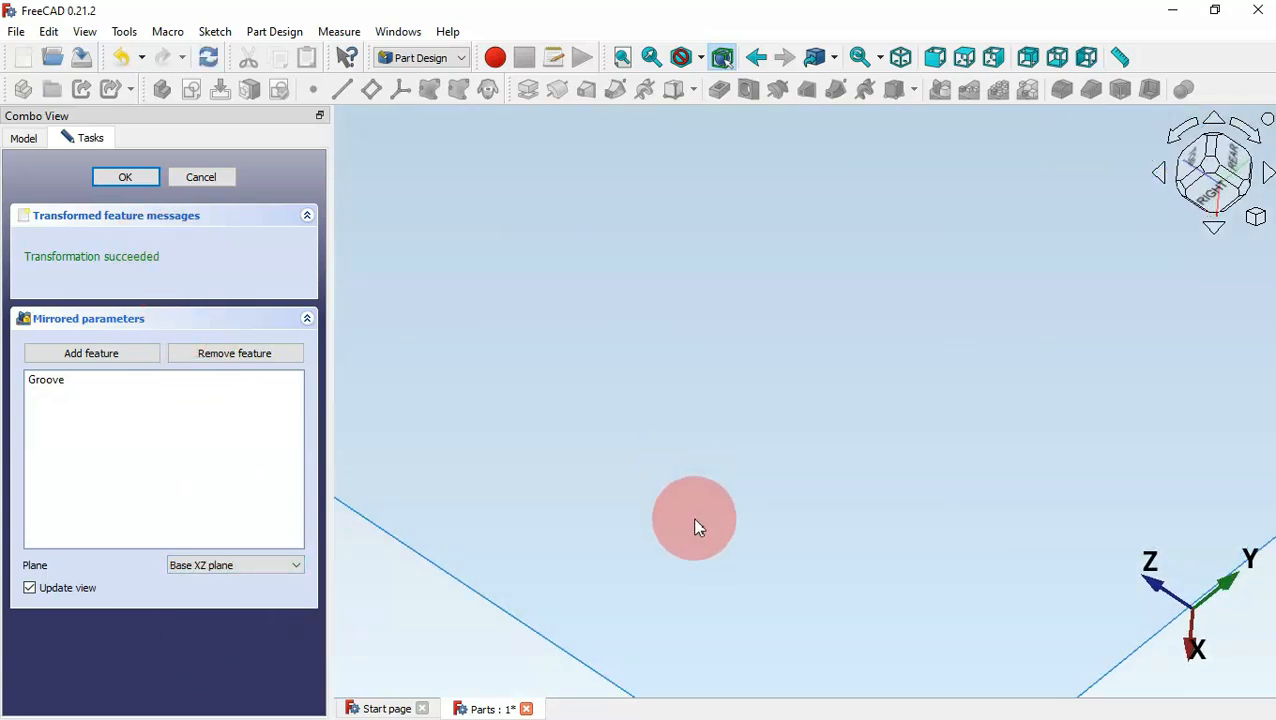
scroll(695, 521, down, 5)
scroll(812, 455, up, 5)
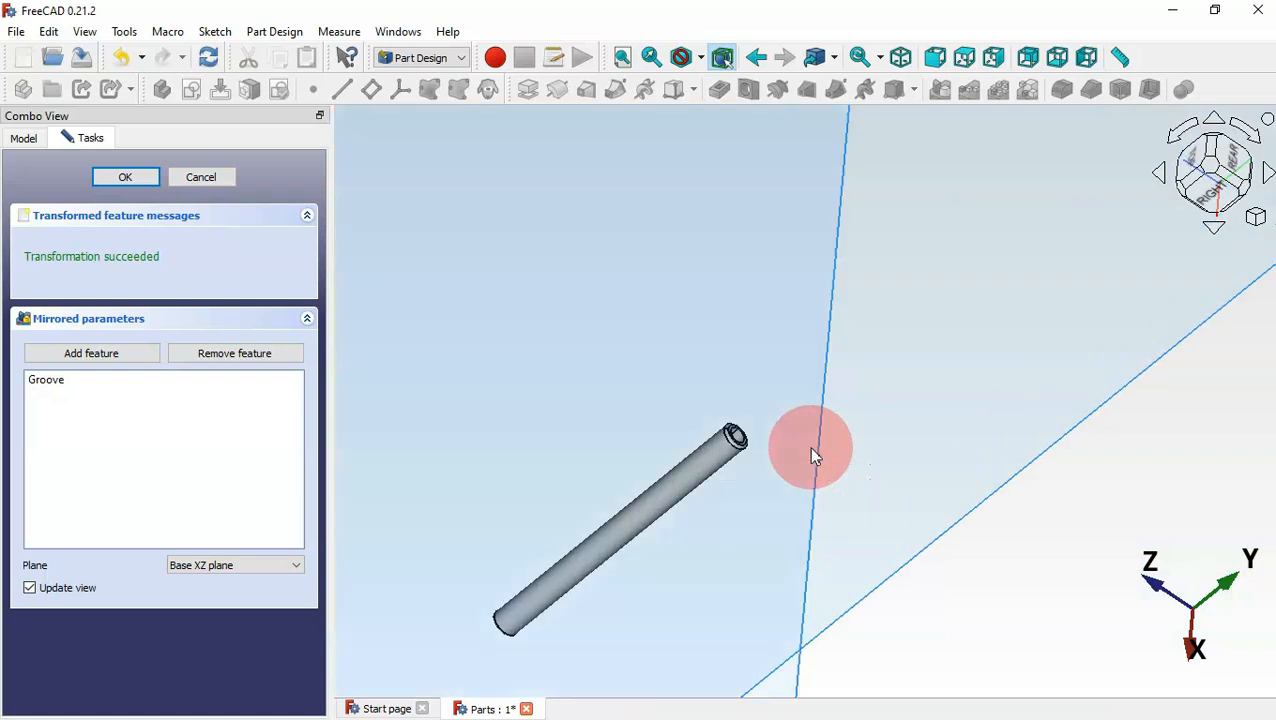
scroll(760, 440, up, 5)
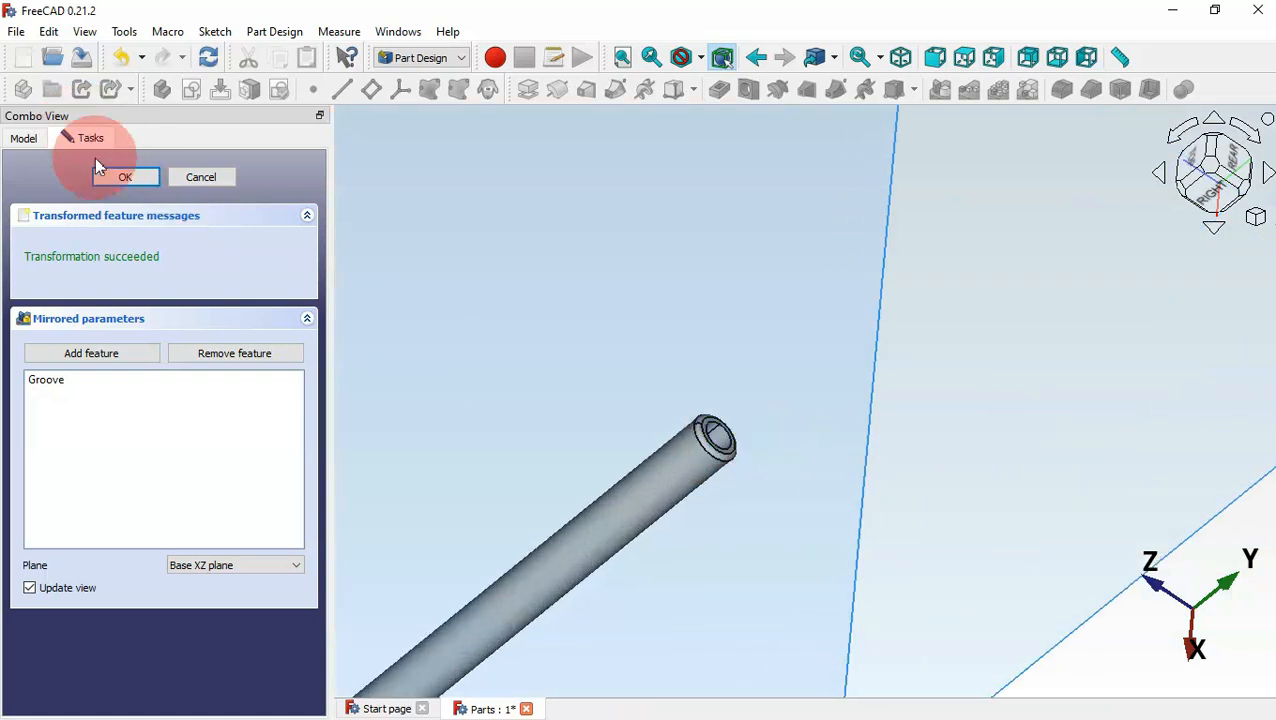
click(124, 178)
key(0)
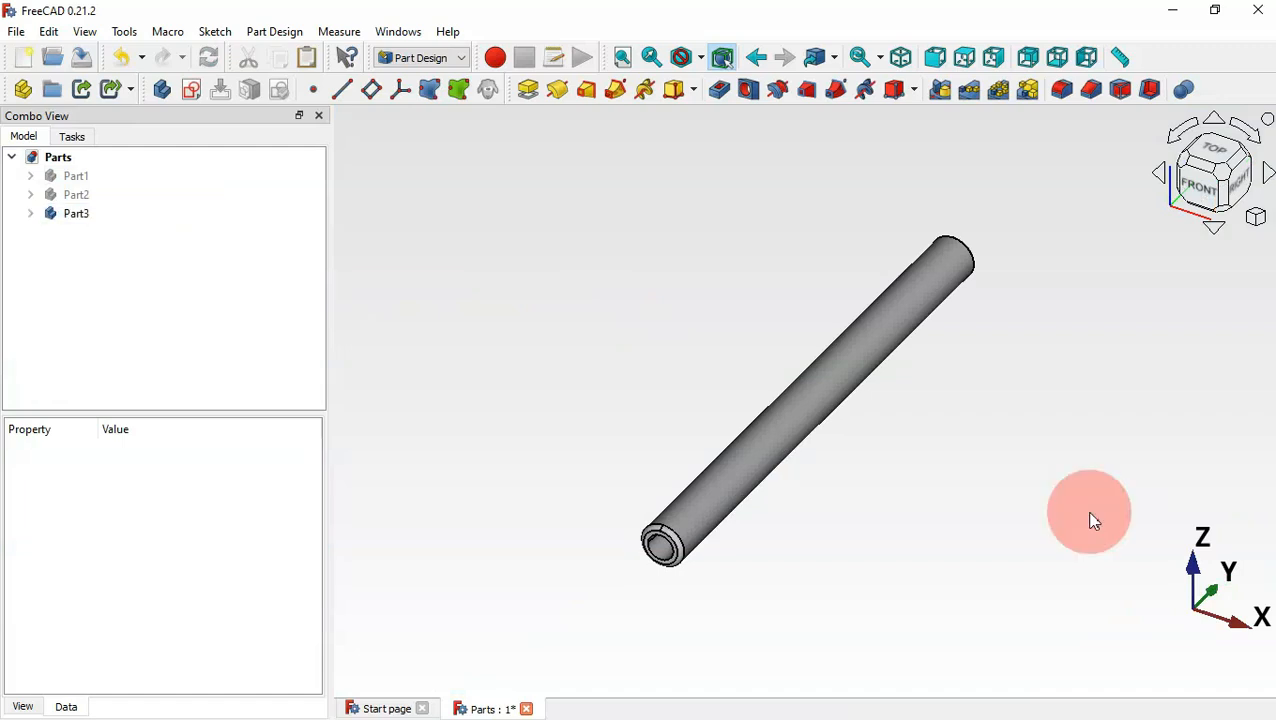
click(1038, 484)
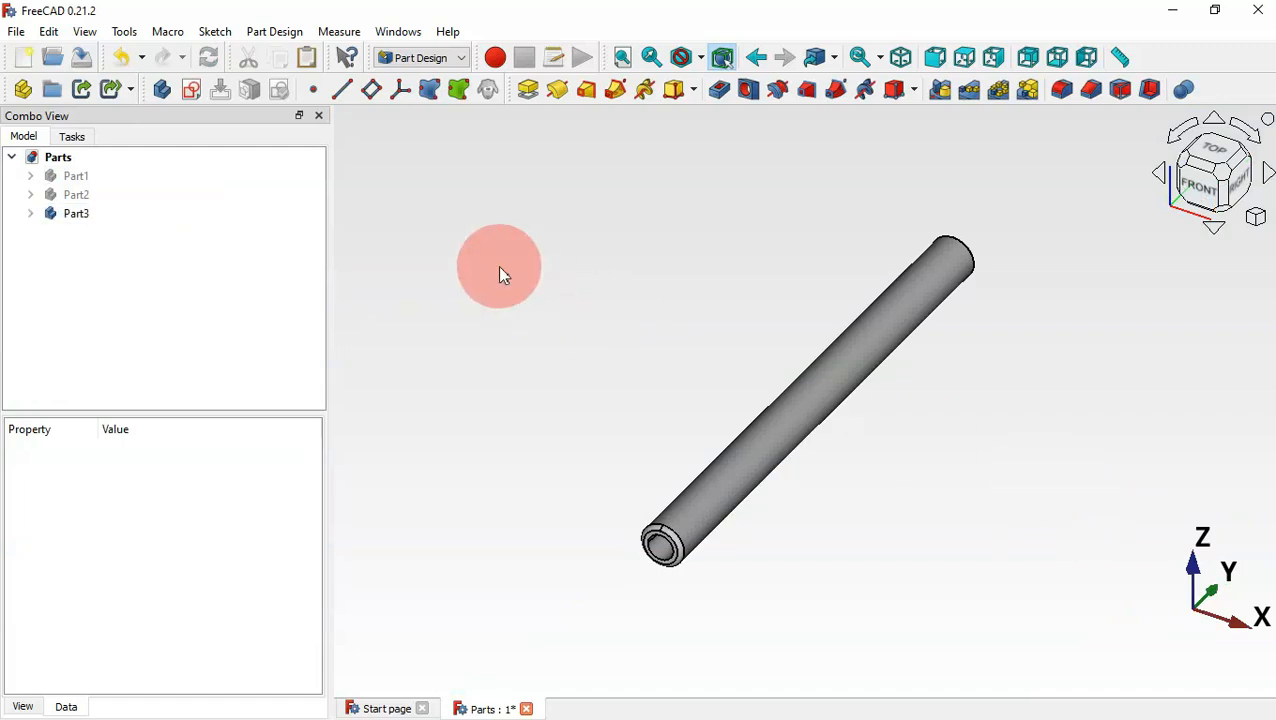
Create a new body and start a sketch on its XY base plane
click(163, 90)
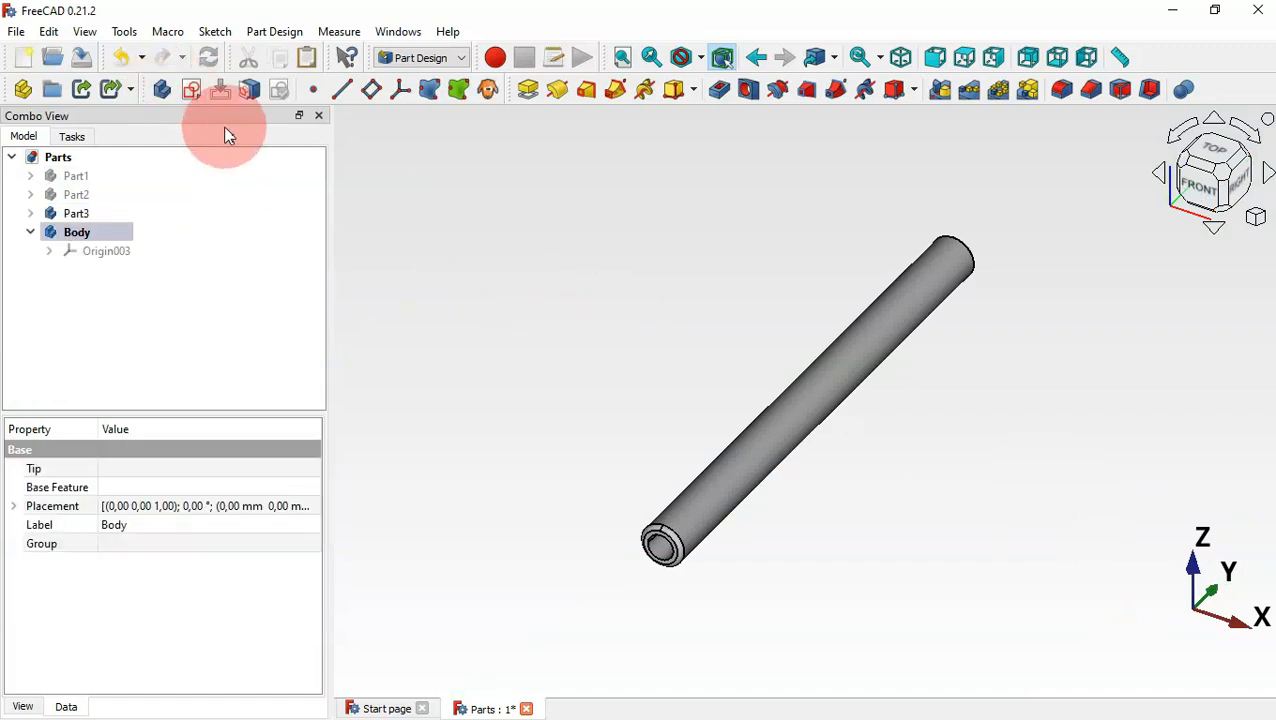
click(194, 94)
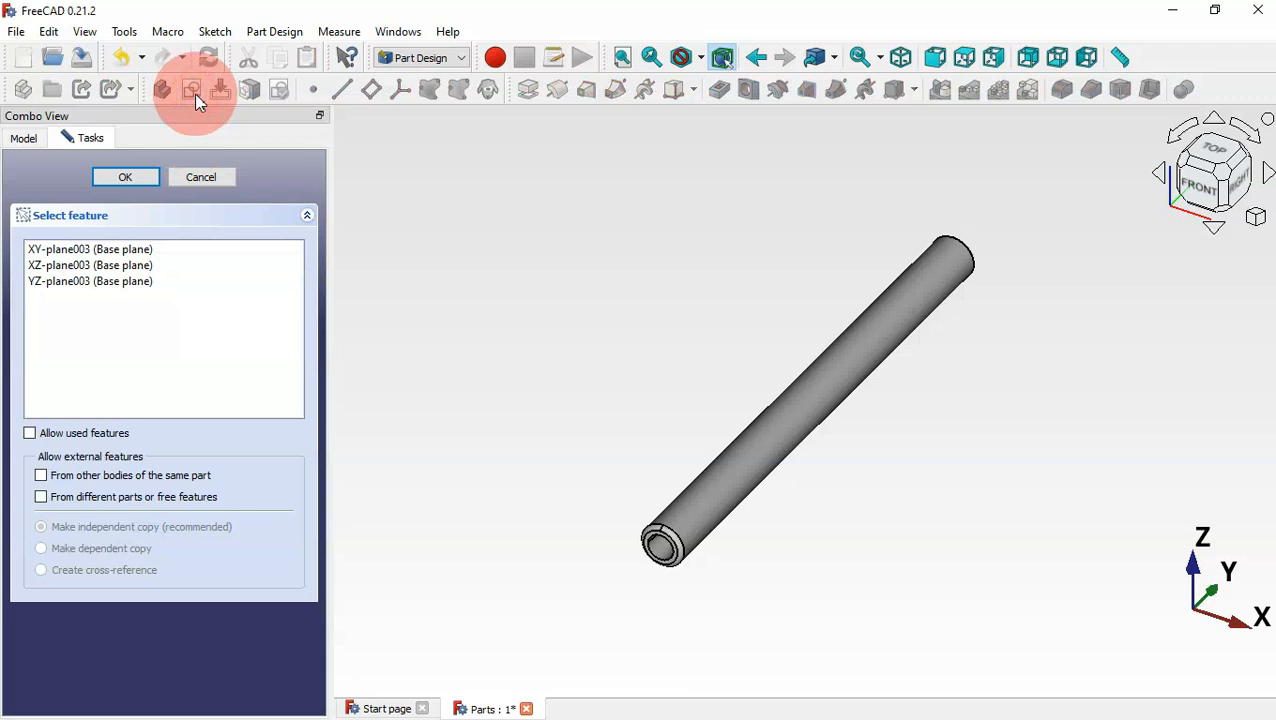
double_click(104, 252)
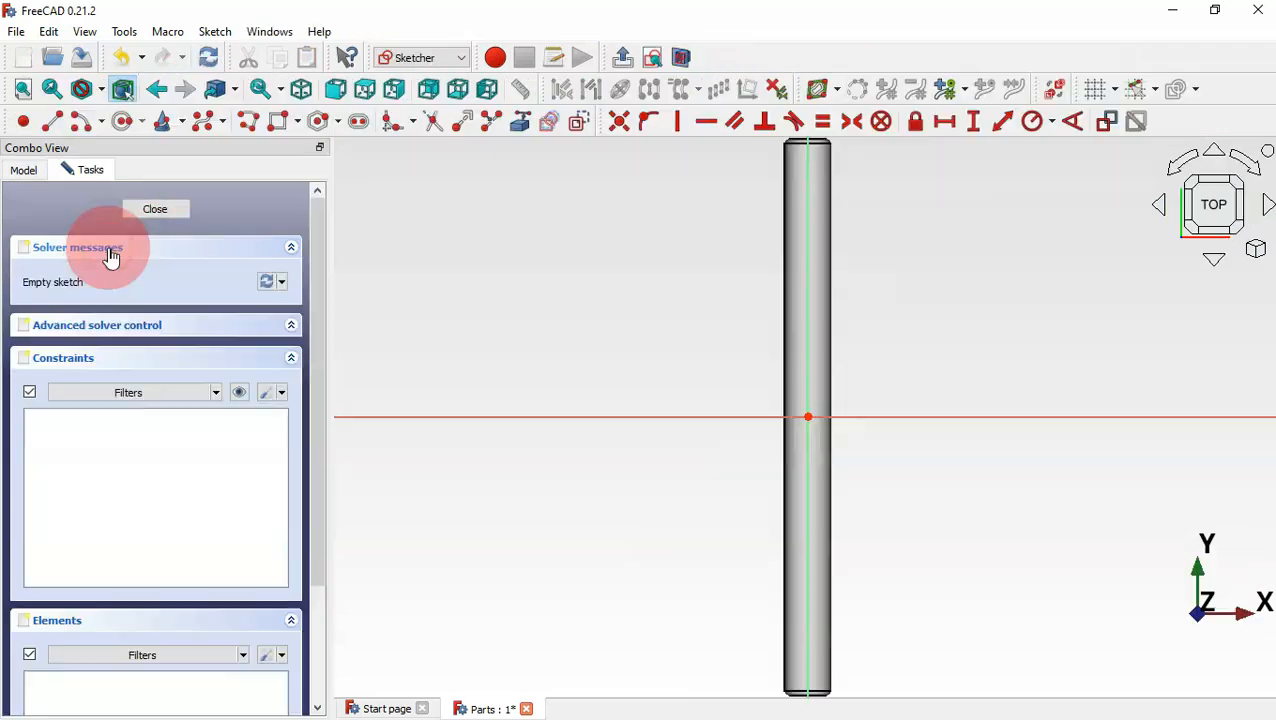
Show Part1 alongside Part3 as a reference while keeping the new sketch open
scroll(604, 361, down, 5)
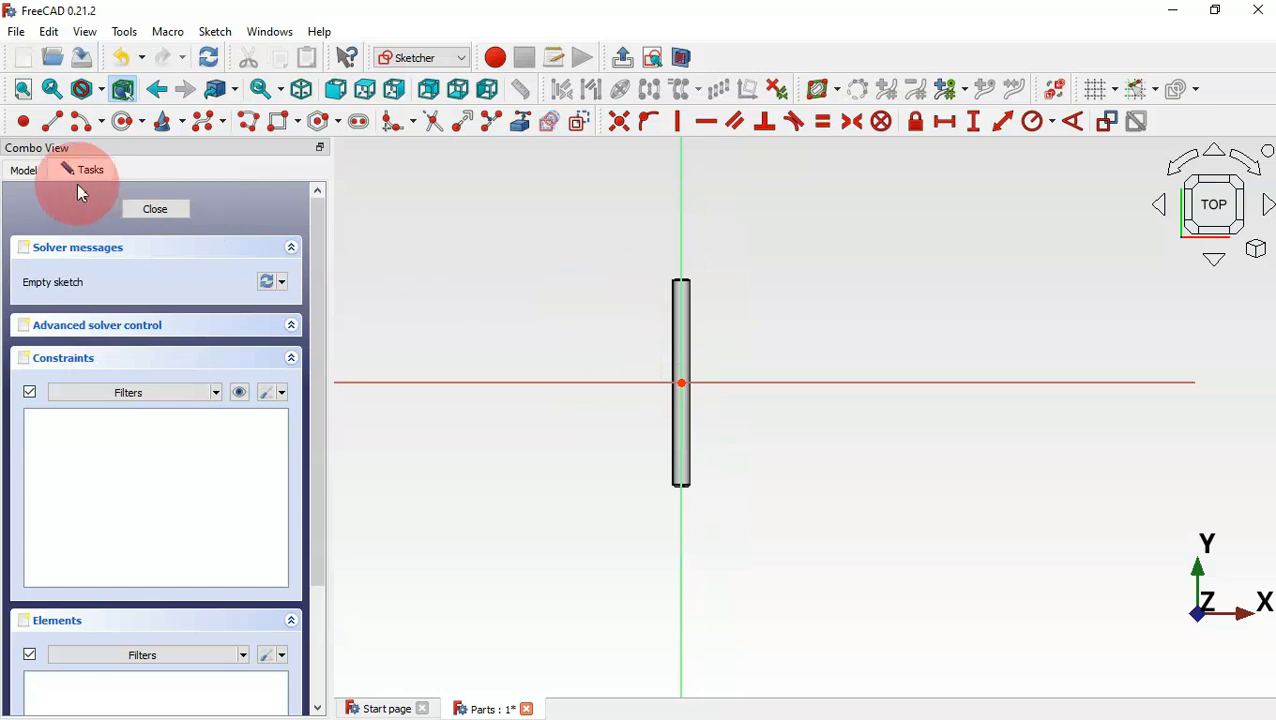
click(24, 170)
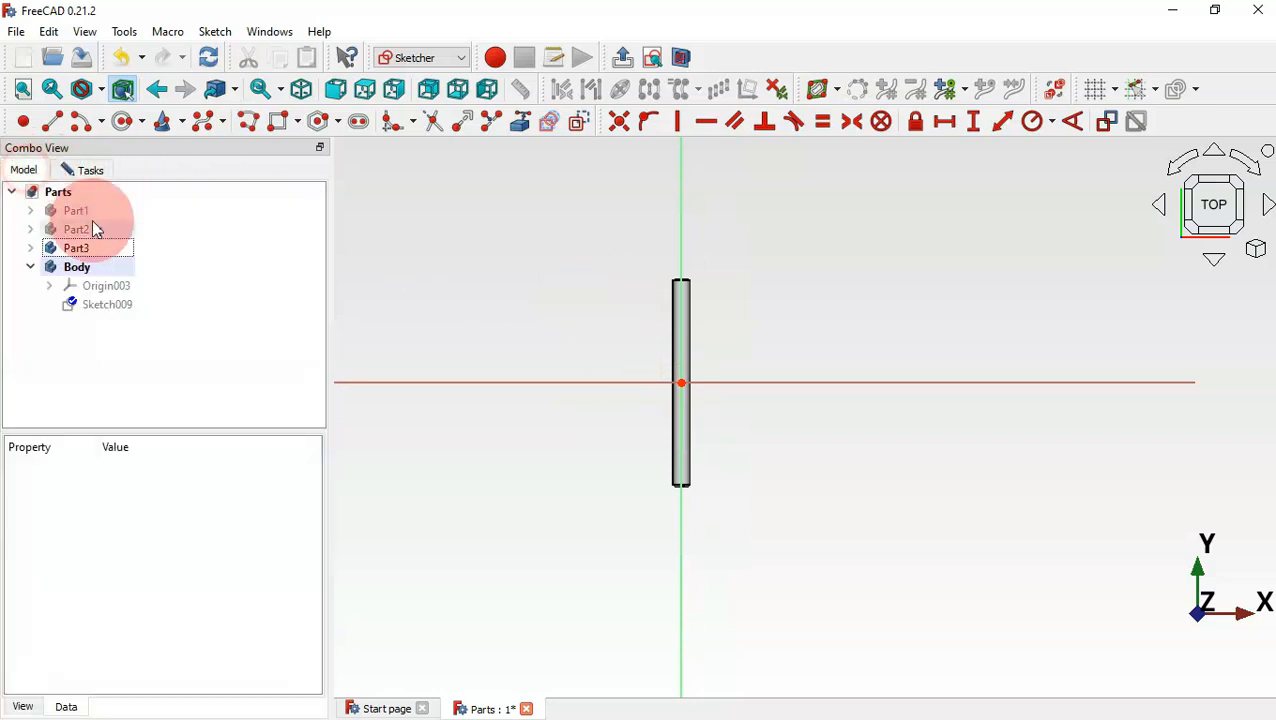
click(82, 214)
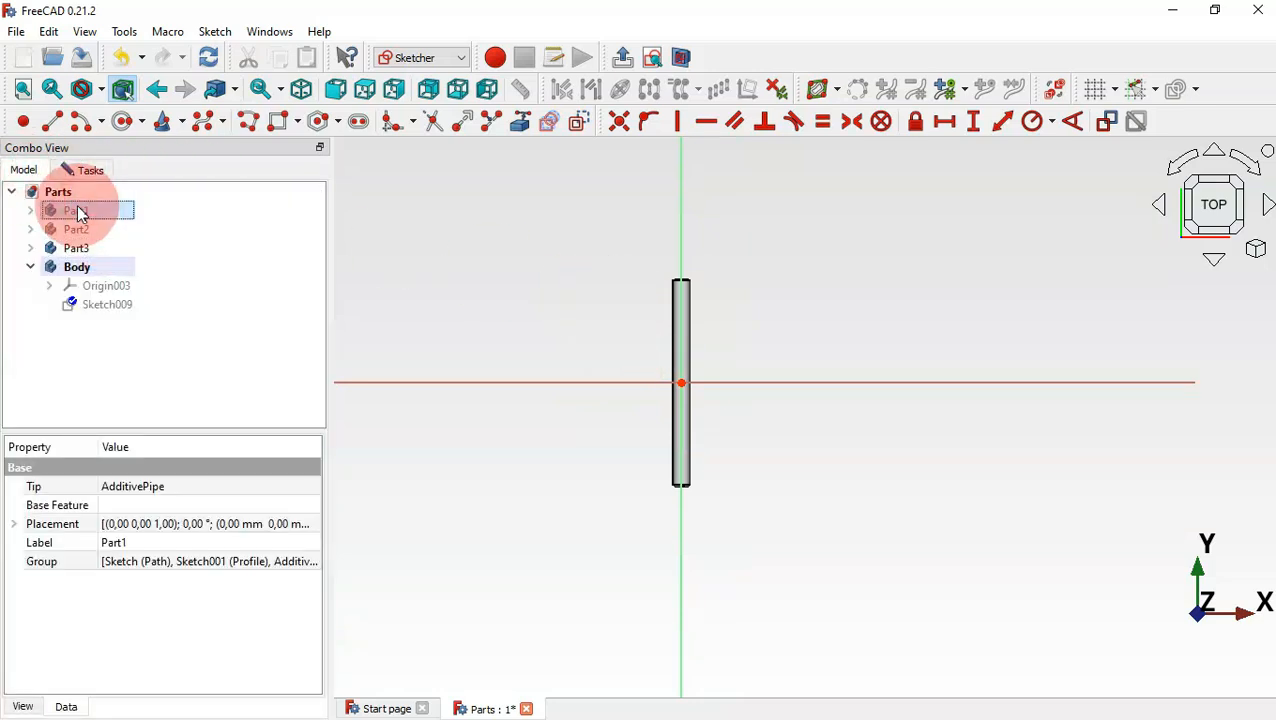
key(space)
click(541, 288)
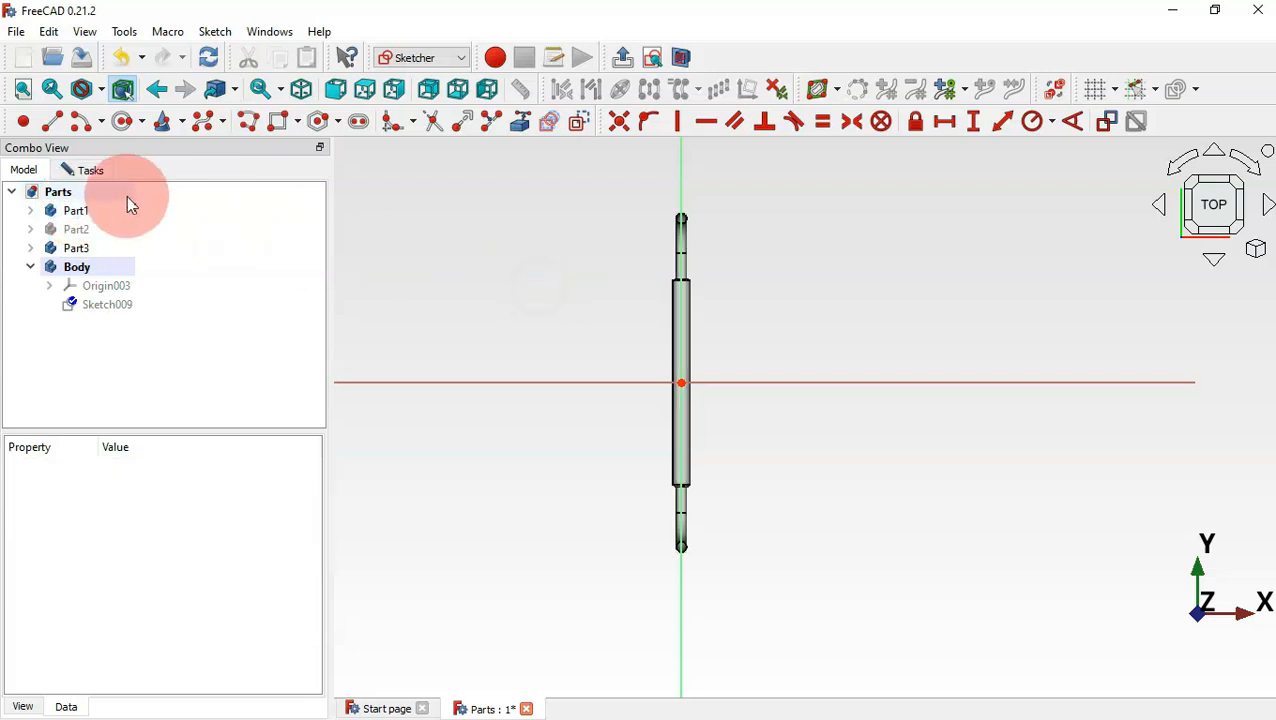
click(96, 172)
Draw a centre-point arc of about 1.65 mm radius around Part1's upper round end, centred on the vertical axis with its opening facing down
scroll(692, 190, up, 5)
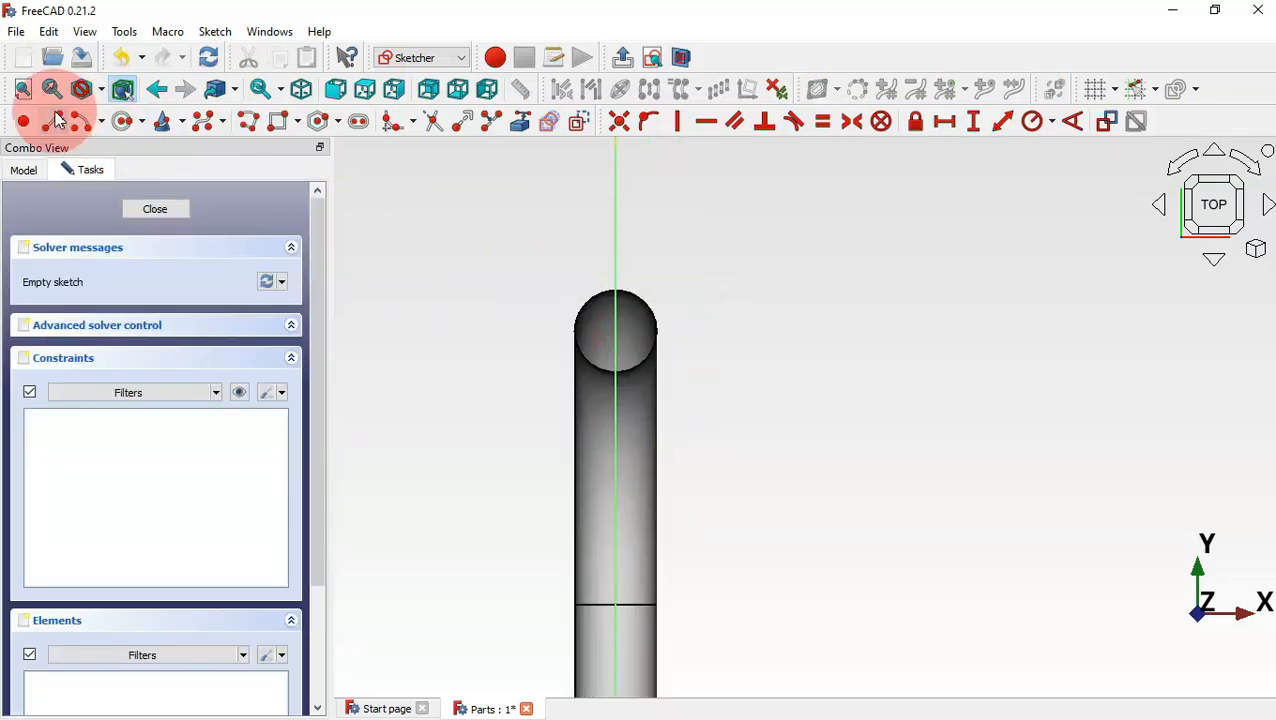
click(83, 125)
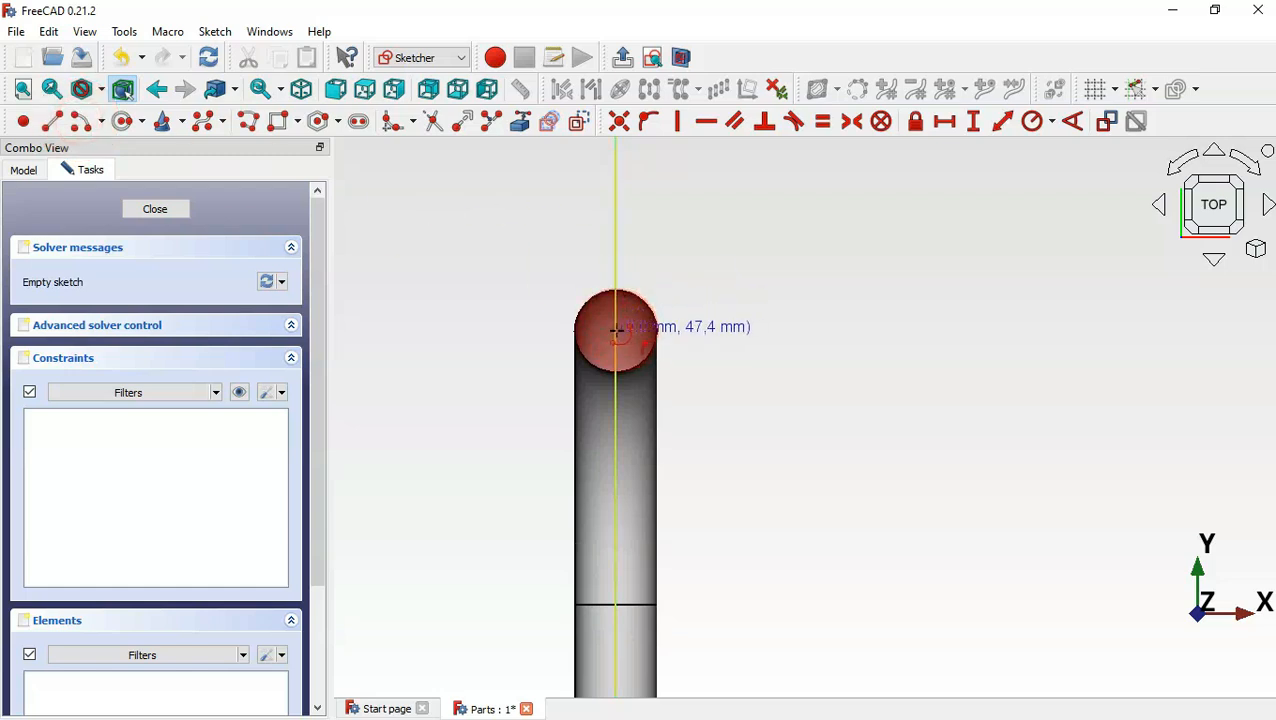
click(615, 328)
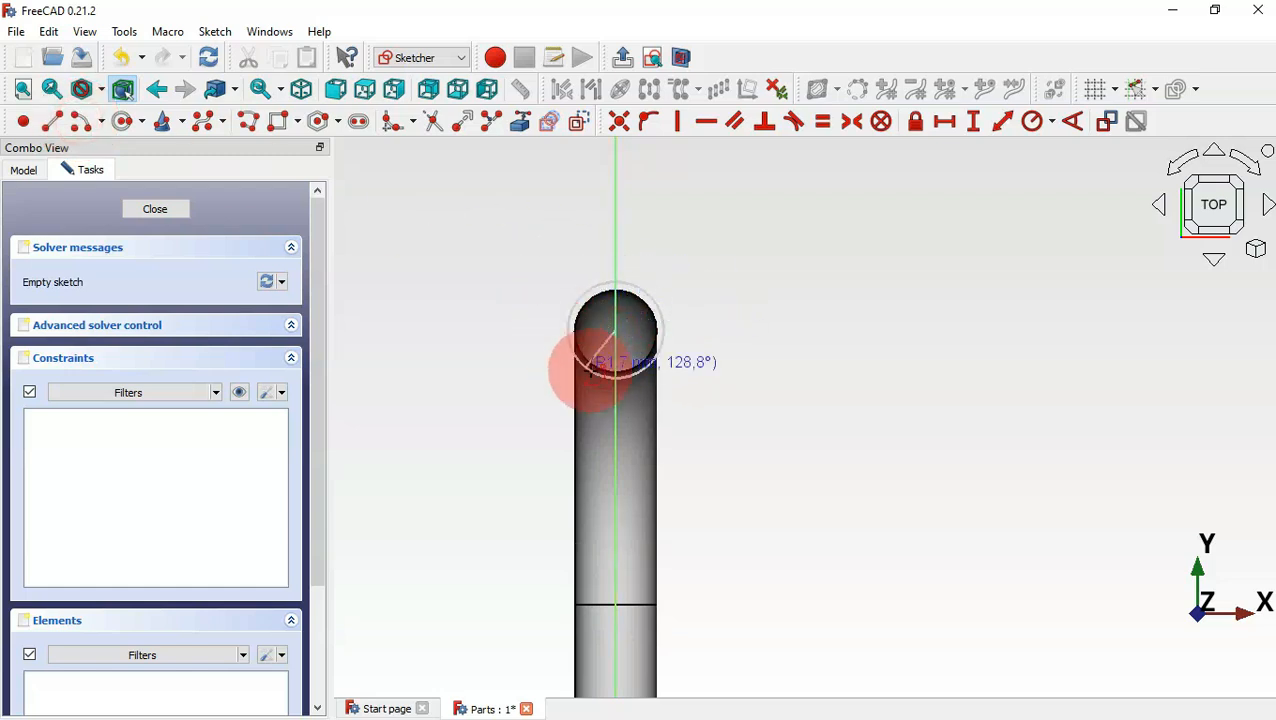
click(594, 368)
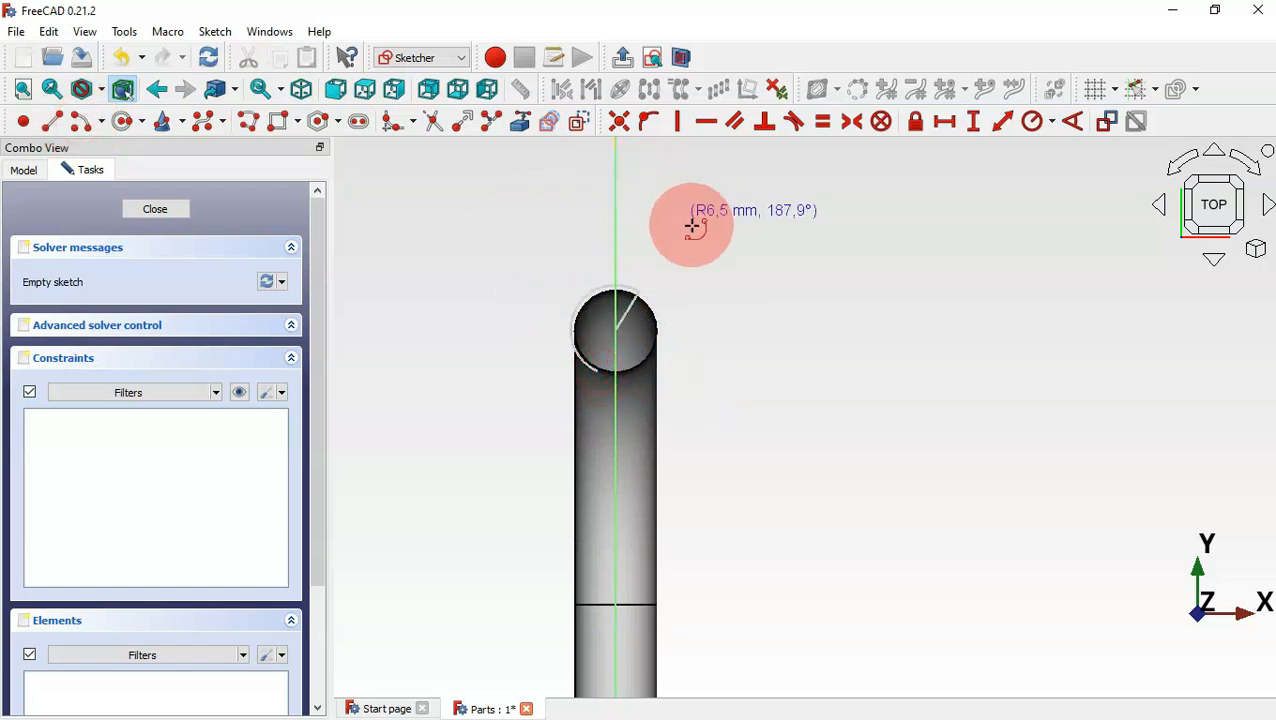
click(640, 368)
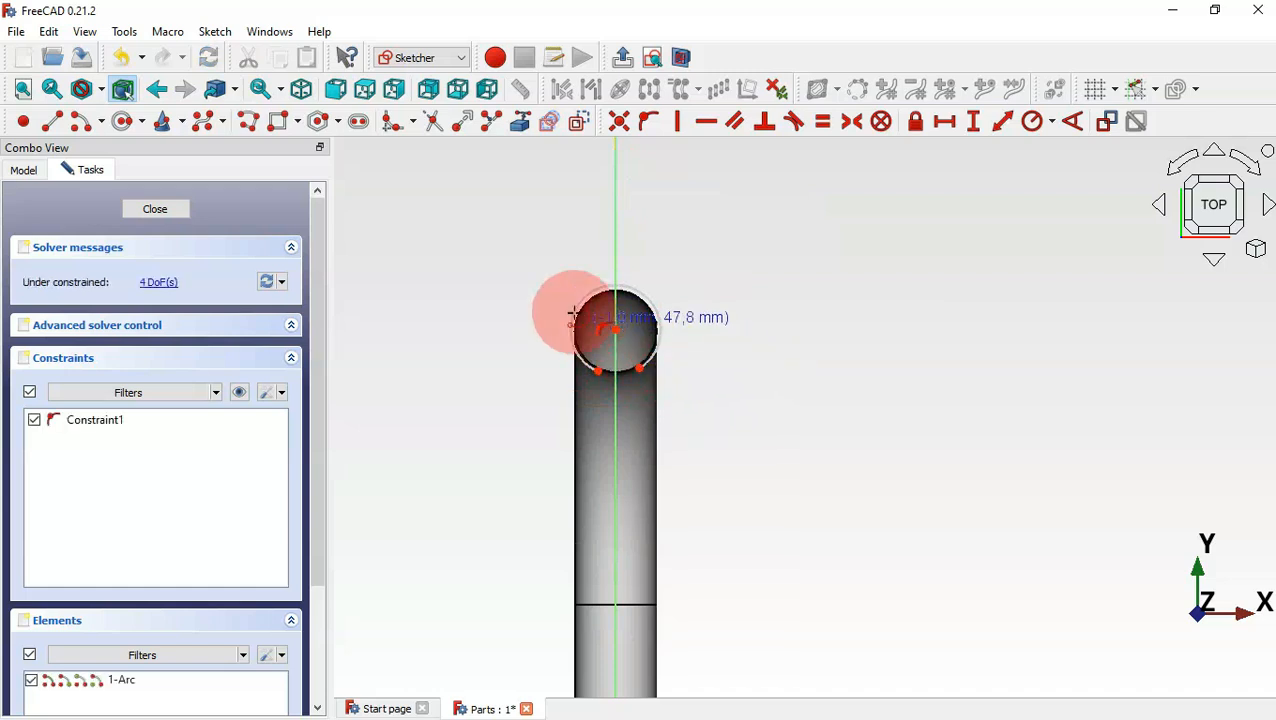
Constrain the arc's radius to 1.5 mm
scroll(572, 316, up, 2)
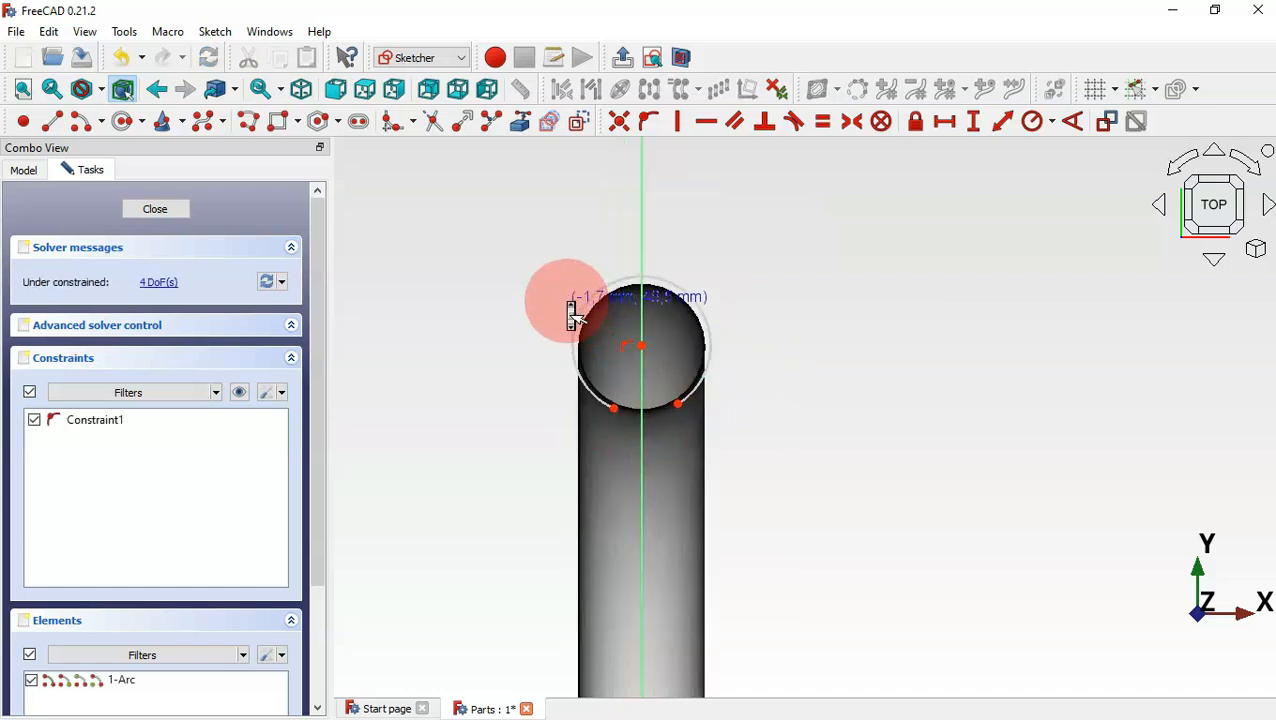
click(1043, 131)
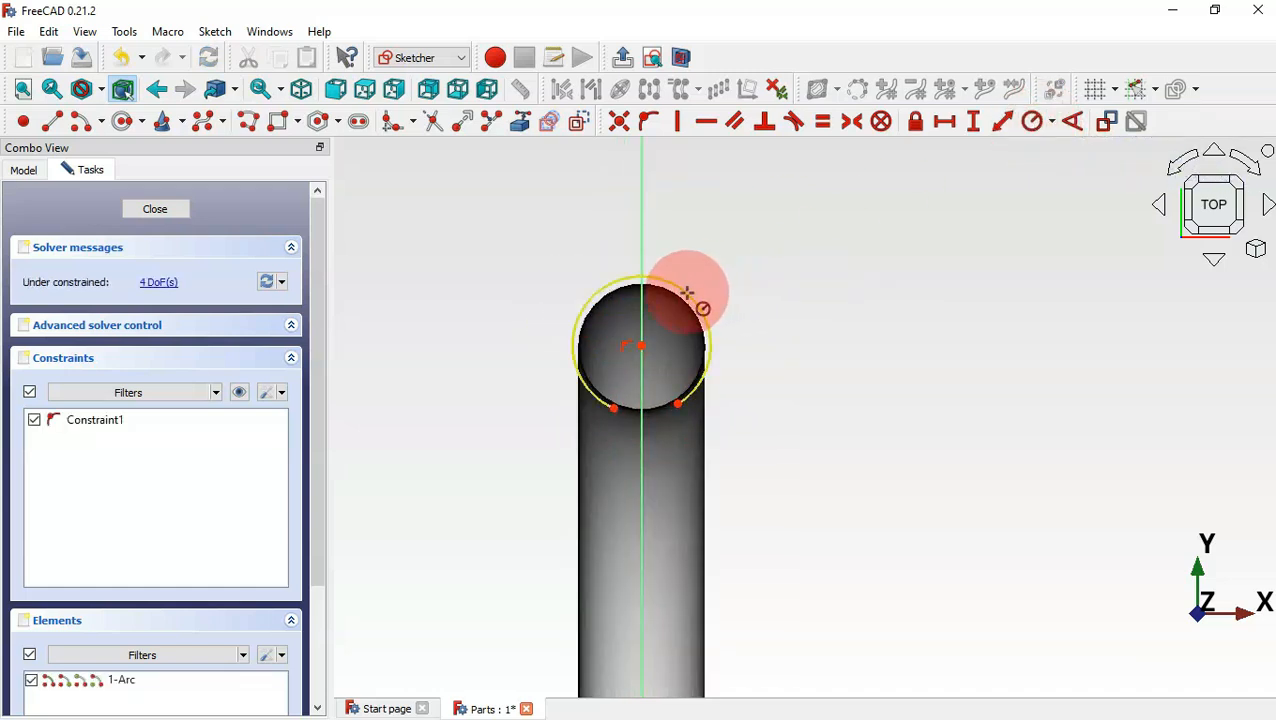
click(703, 305)
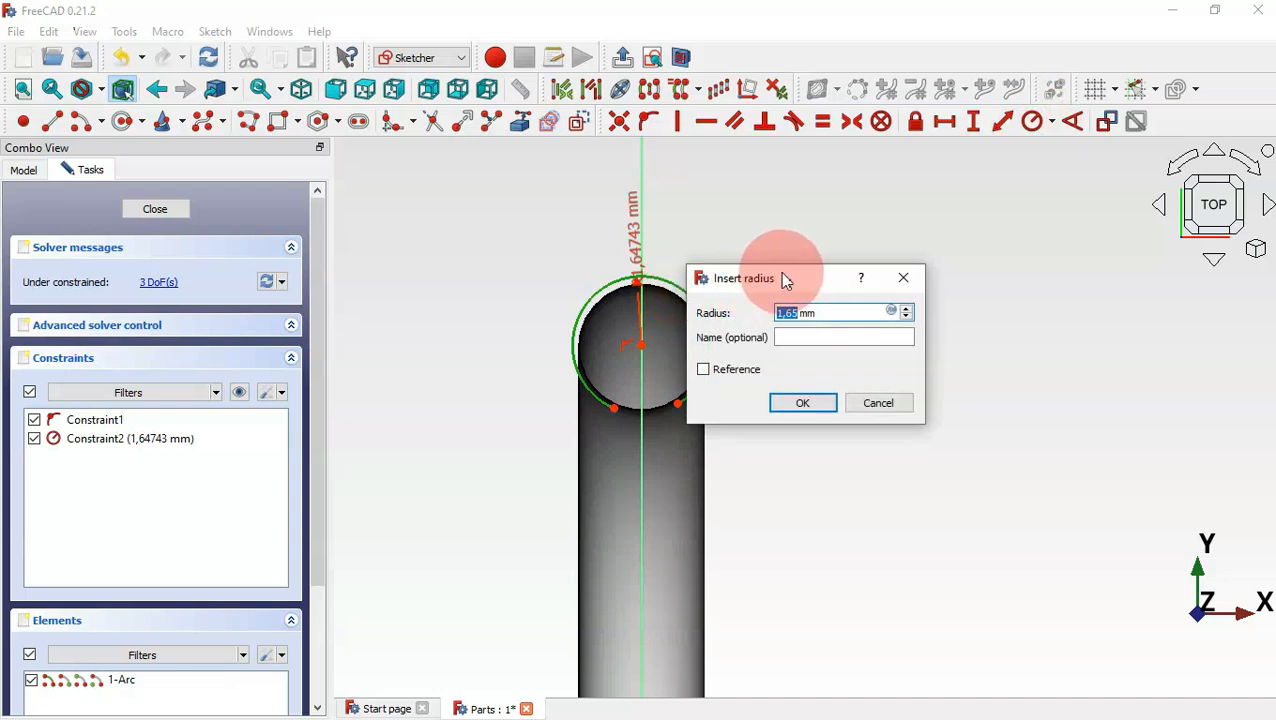
drag(786, 283, 794, 217)
text(1.)
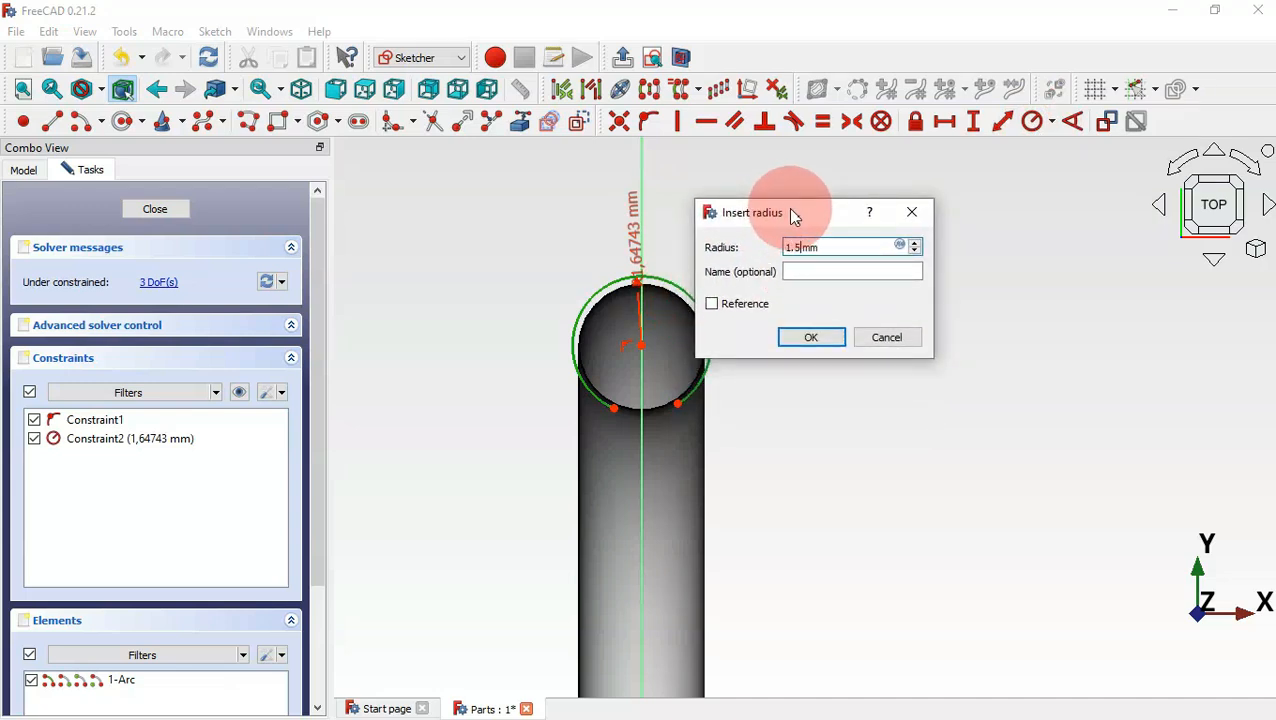
text(5)
key(Return)
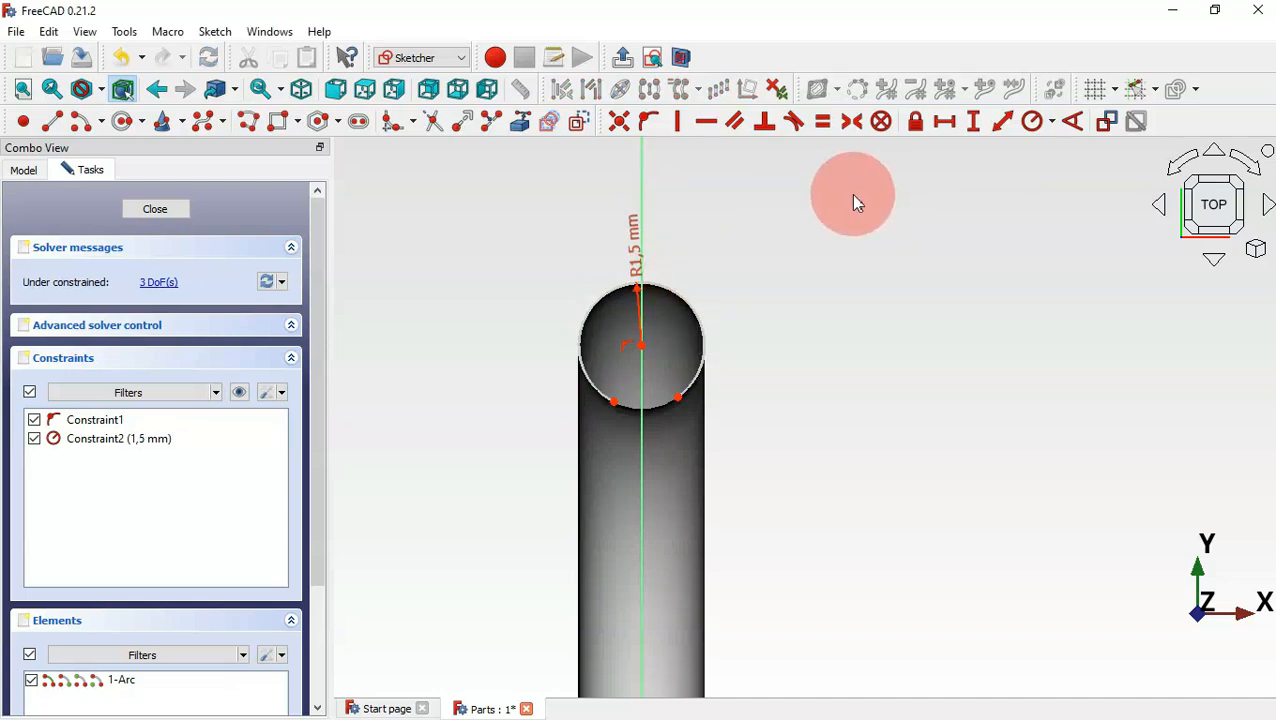
Constrain the arc's two endpoints to be symmetric about the vertical axis
click(849, 123)
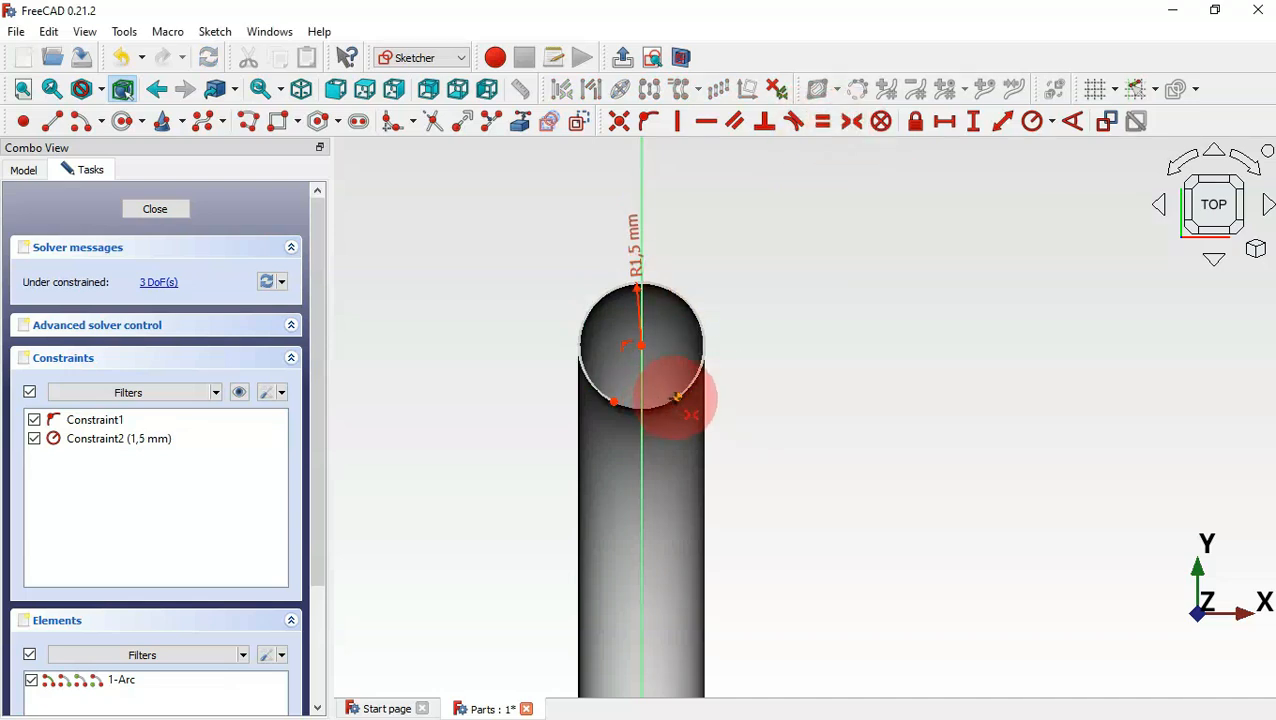
click(678, 397)
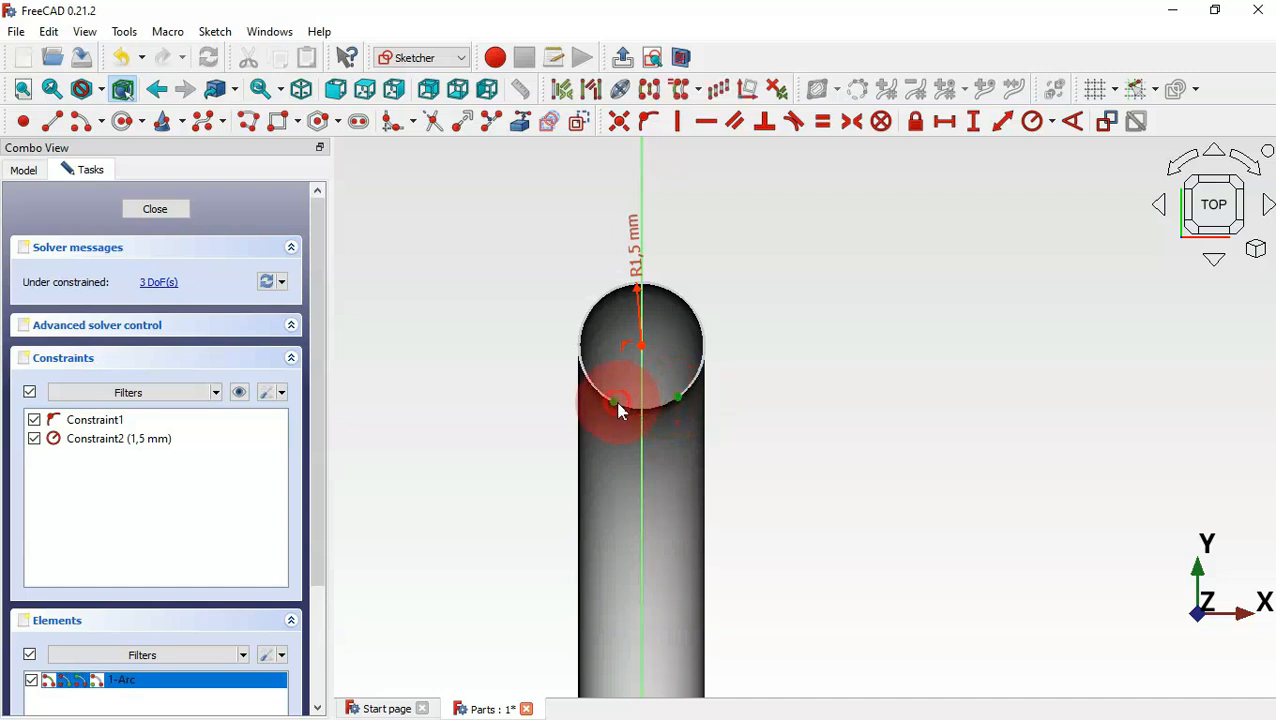
click(641, 392)
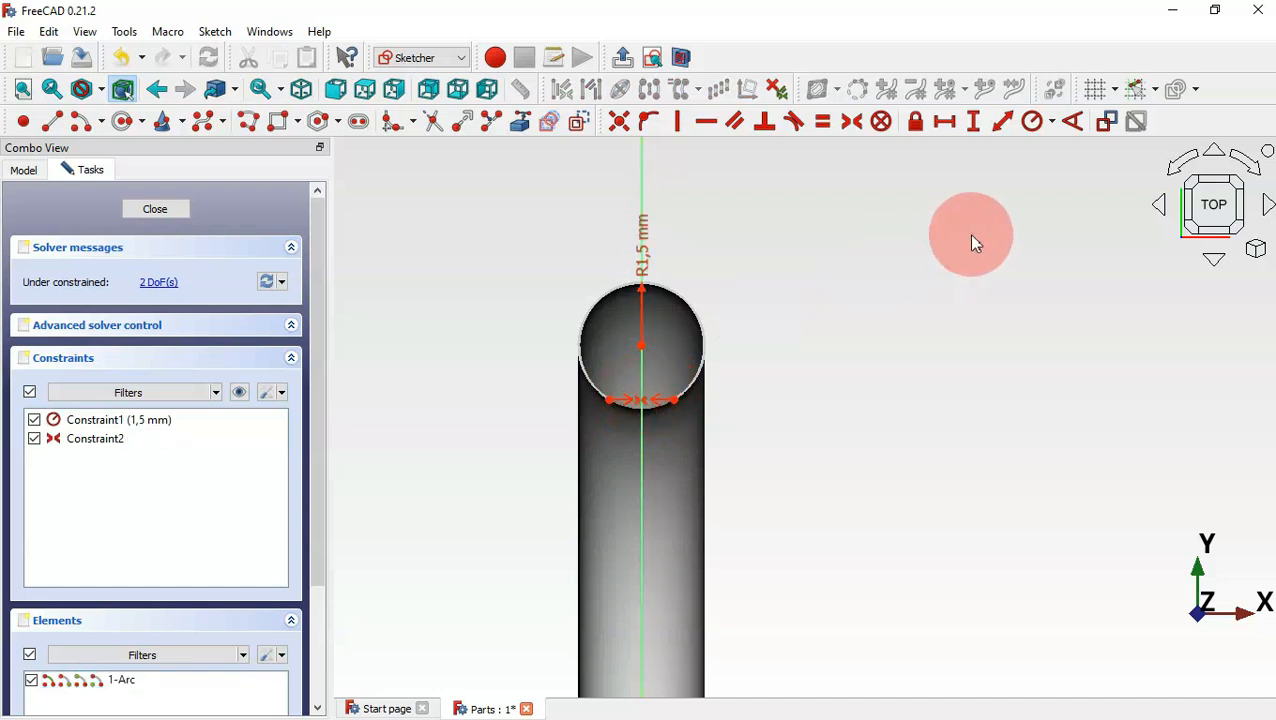
Set the horizontal distance between the arc's two endpoints to 0.5 mm
click(945, 121)
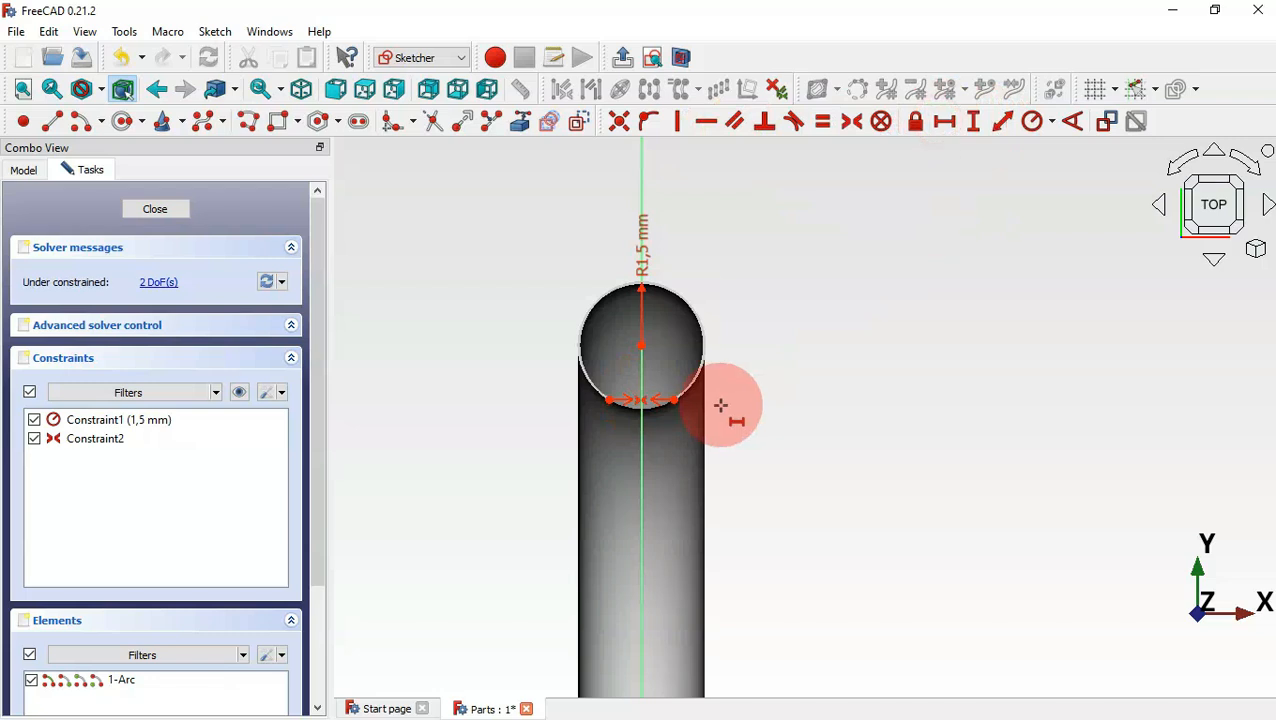
click(676, 400)
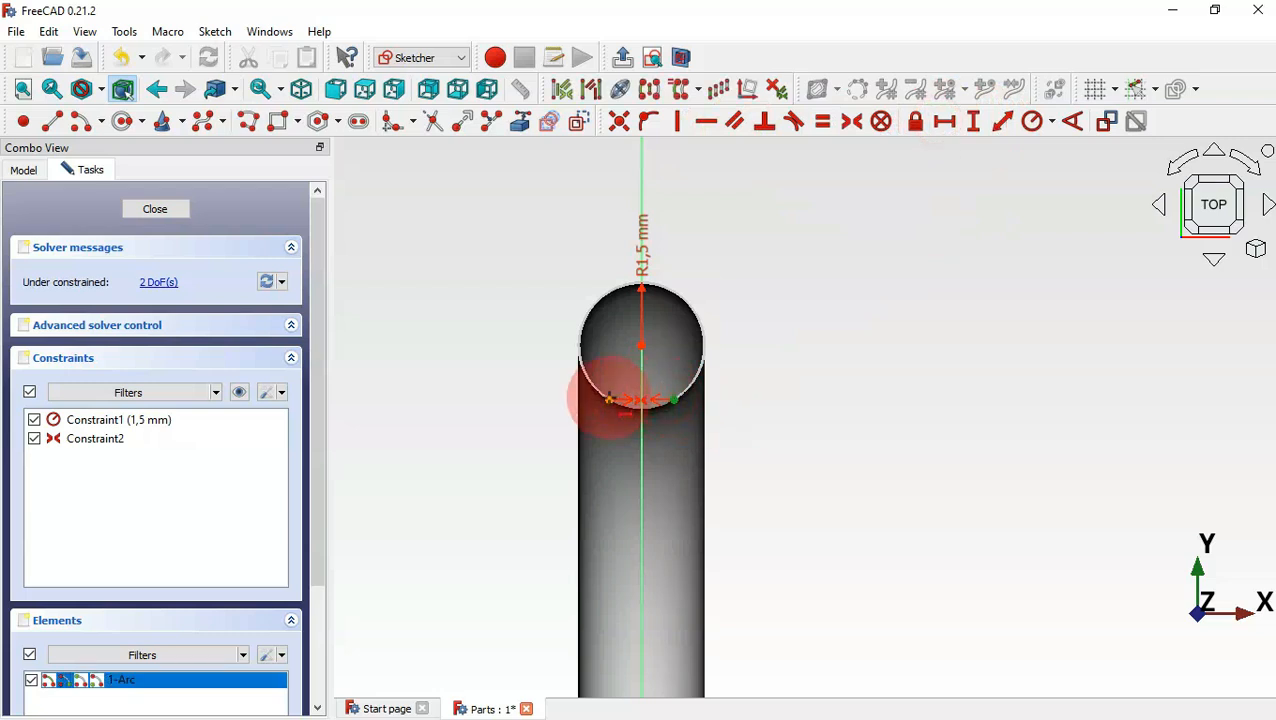
click(609, 399)
text(0.5)
key(Return)
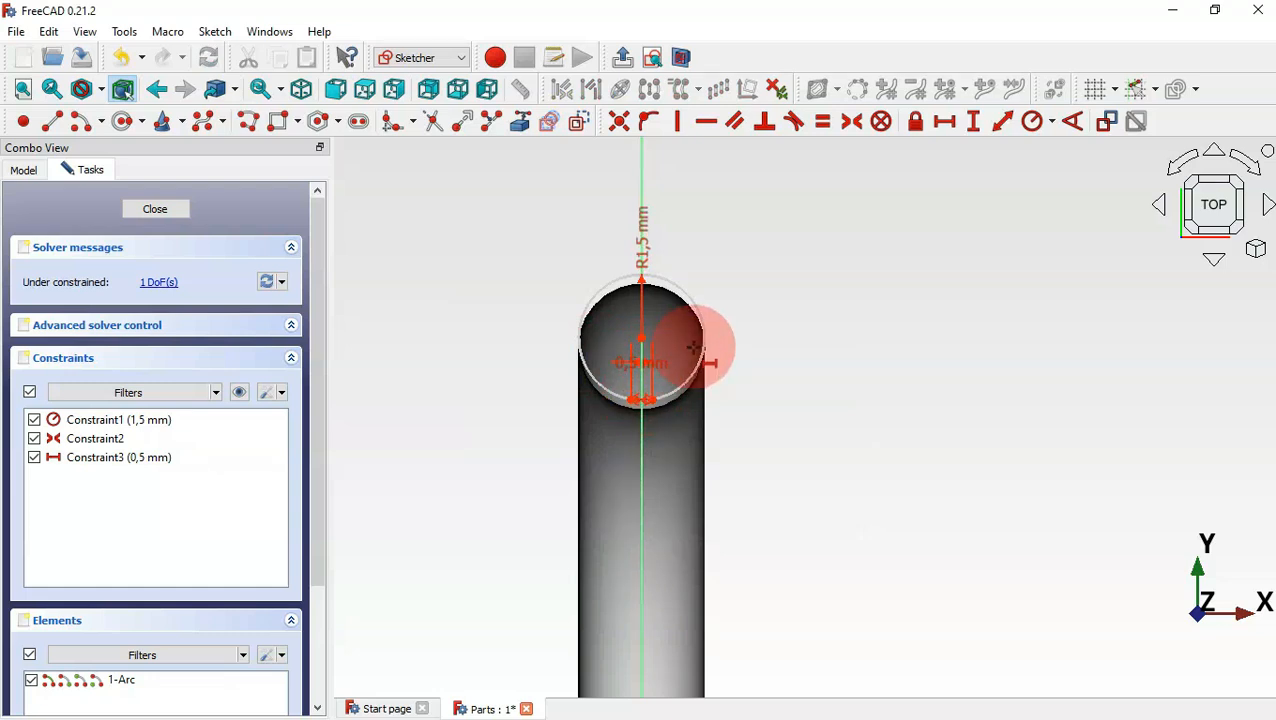
Constrain the vertical distance from the arc's centre to the sketch origin to 95/2 mm
click(974, 122)
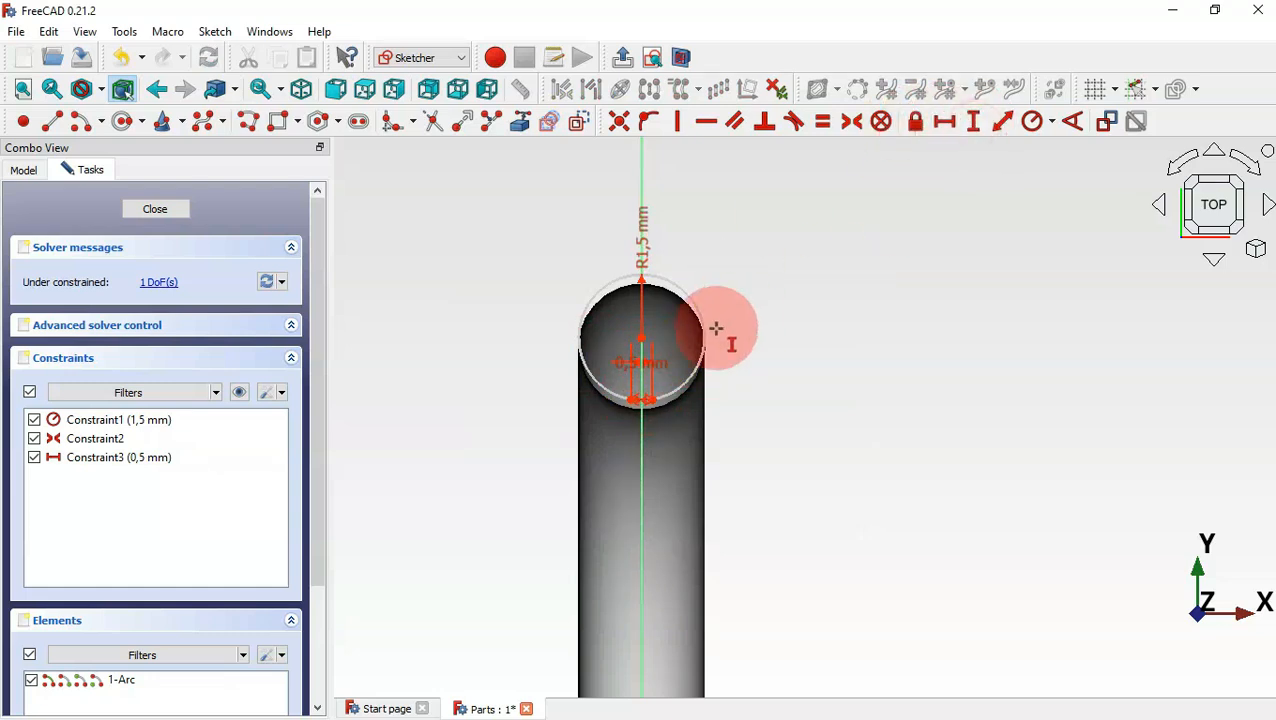
click(642, 338)
scroll(561, 211, down, 3)
scroll(475, 185, down, 2)
scroll(475, 222, up, 5)
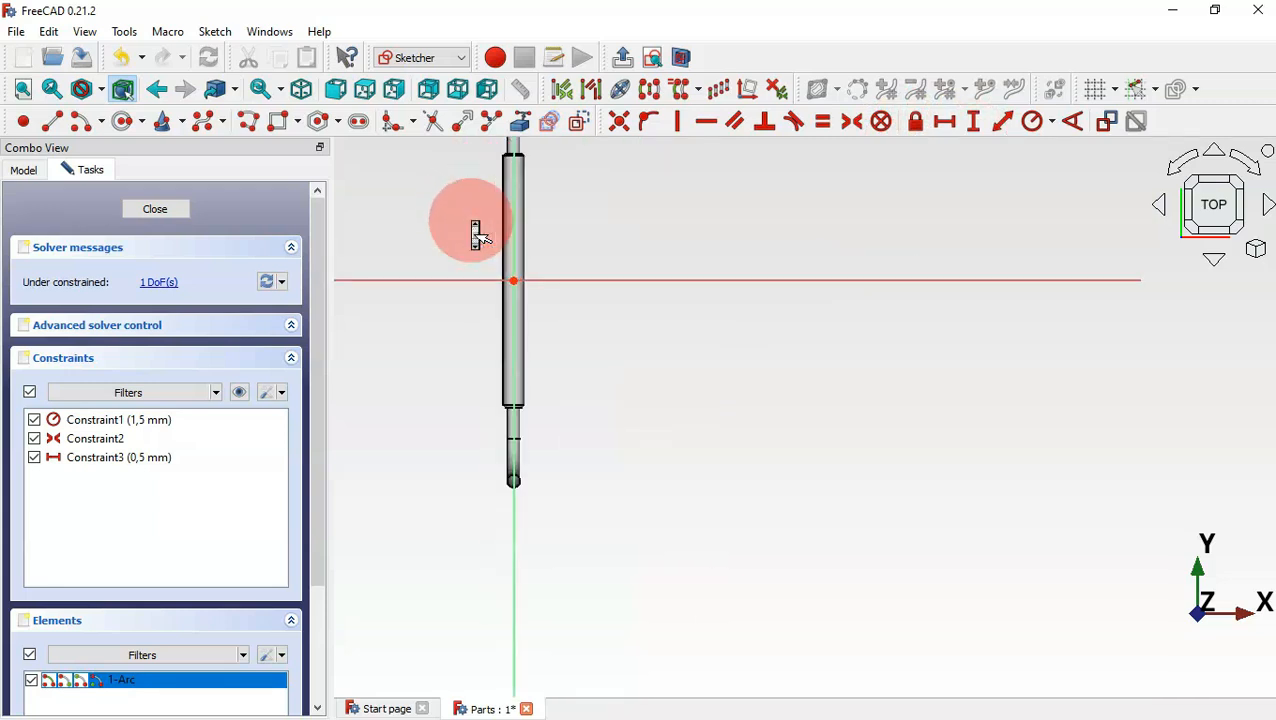
click(522, 294)
key(BackSpace)
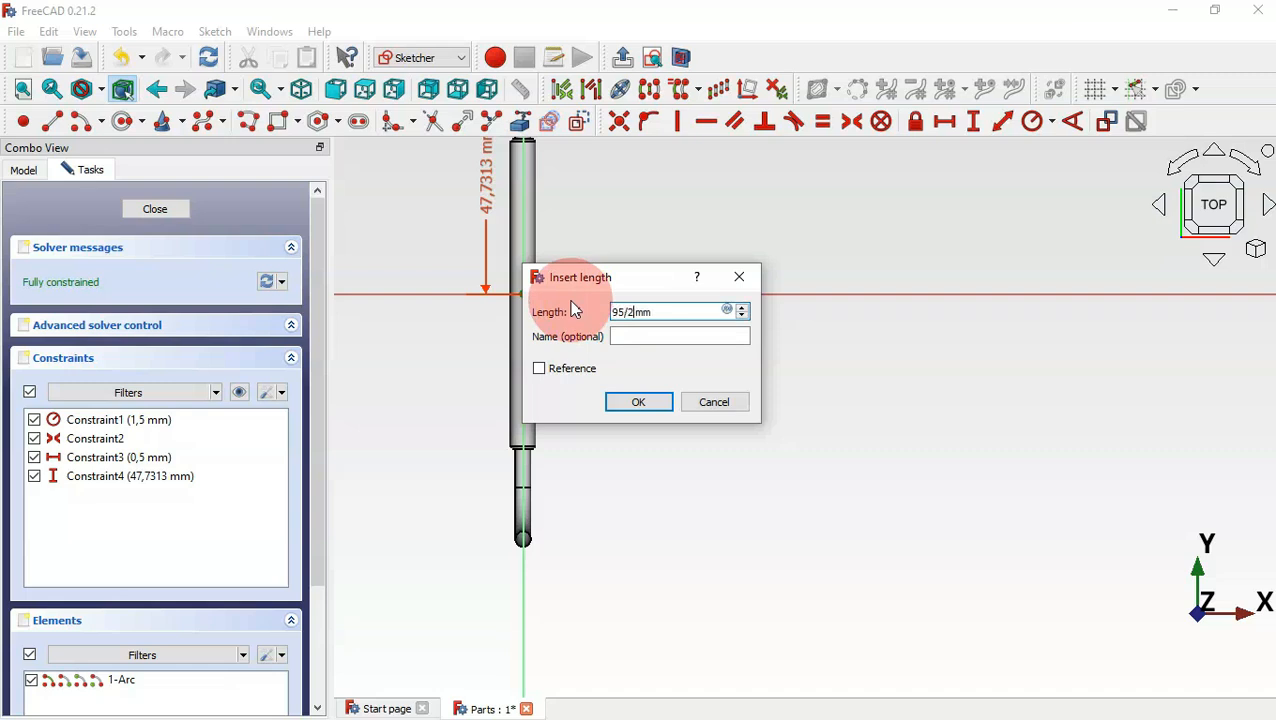
key(Return)
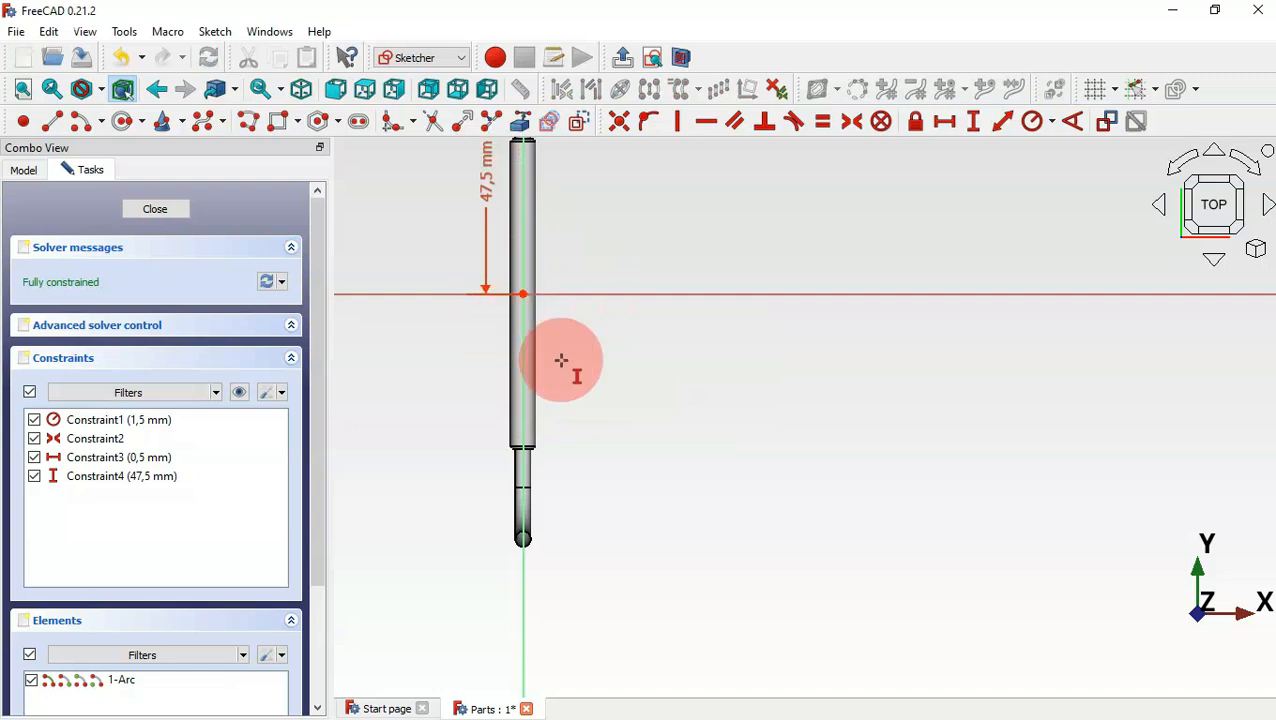
Draw a vertical line from the arc's right-hand endpoint down to just above Part1's lower round end
scroll(638, 433, down, 4)
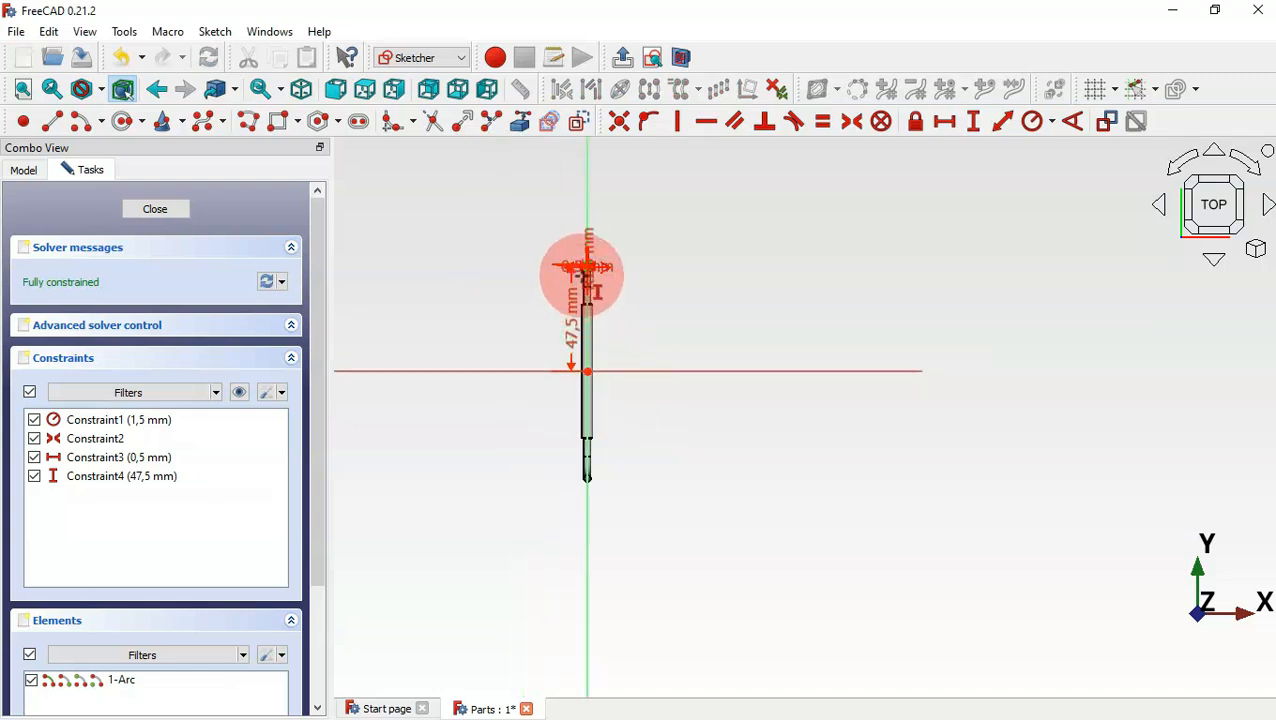
scroll(584, 272, up, 5)
scroll(635, 168, up, 1)
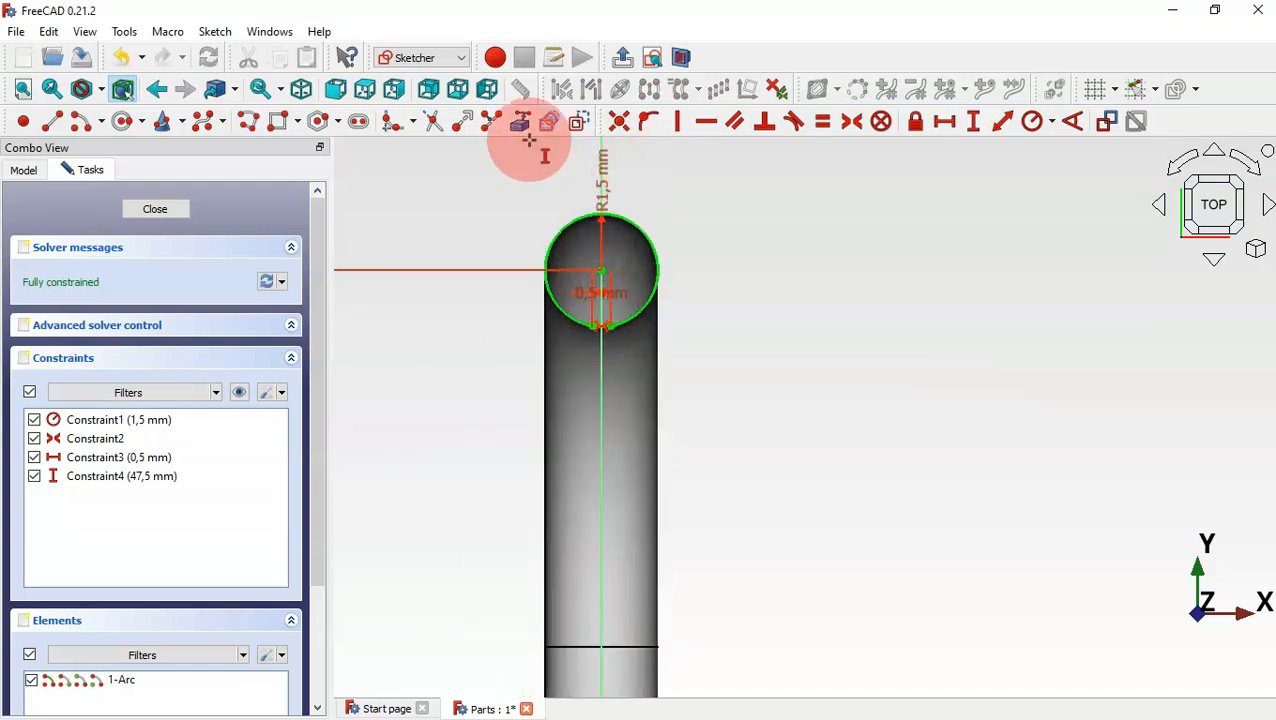
click(600, 327)
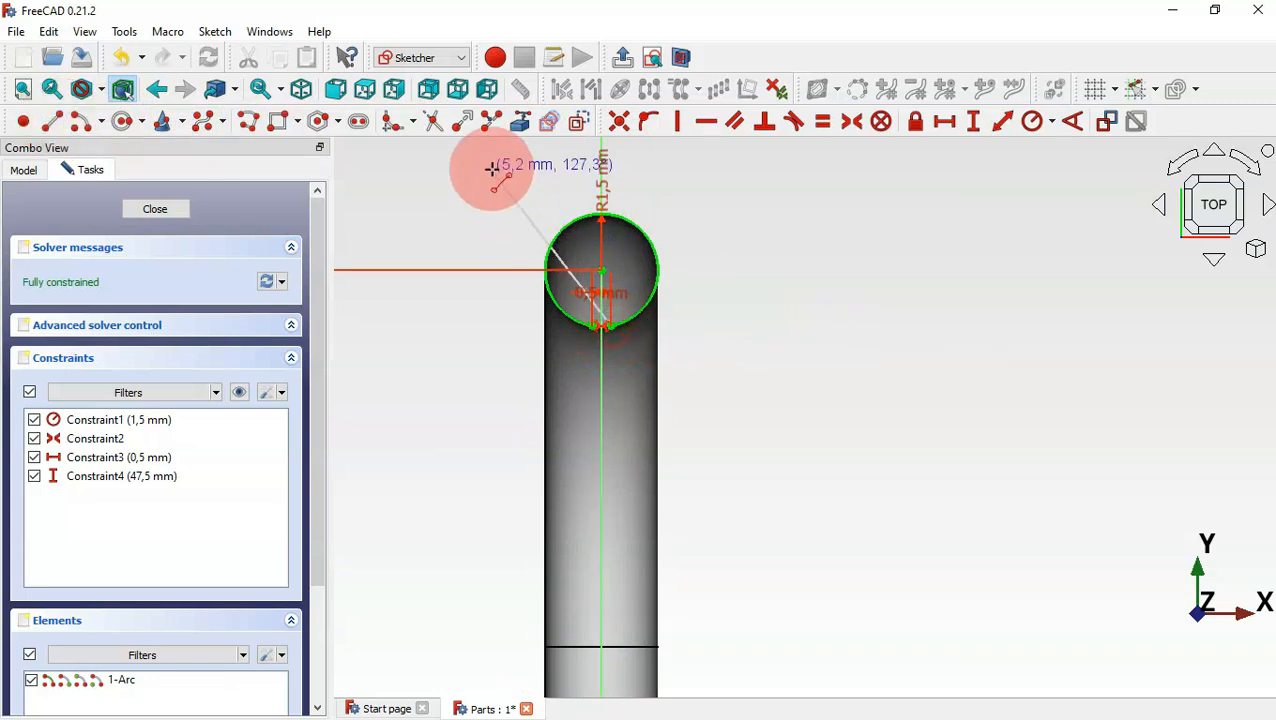
scroll(490, 170, down, 5)
scroll(492, 170, down, 3)
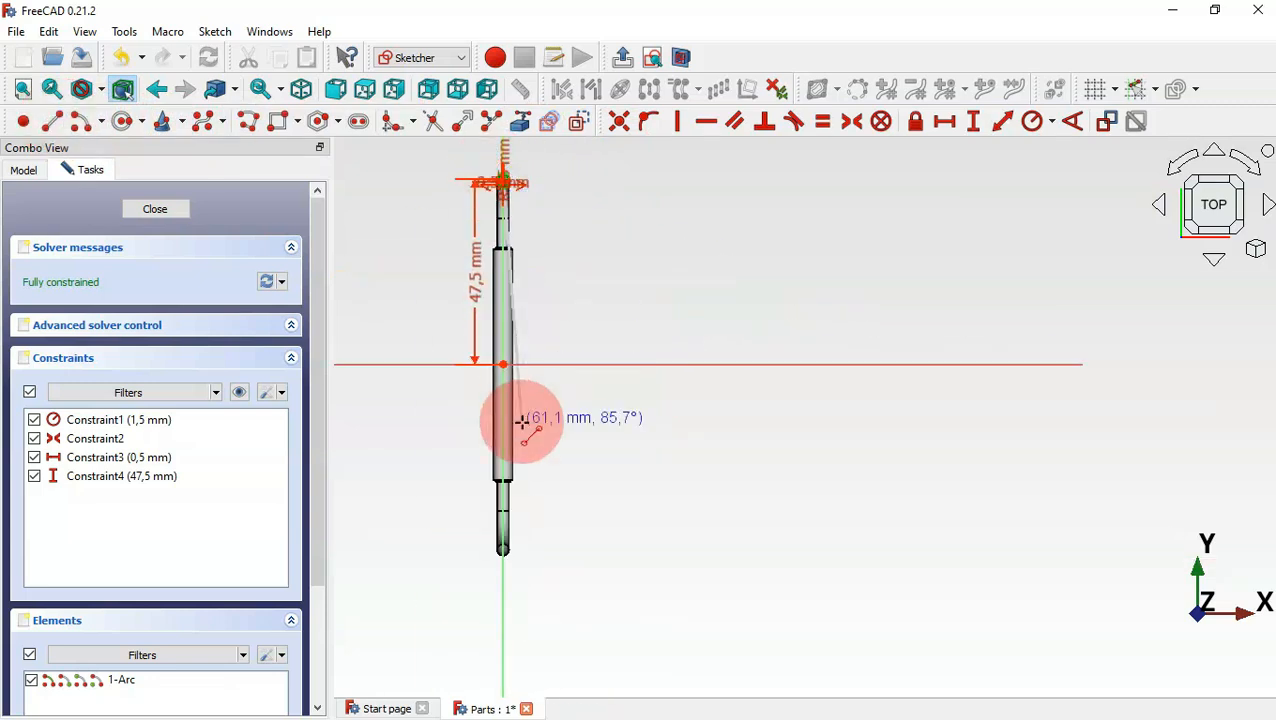
scroll(505, 555, up, 5)
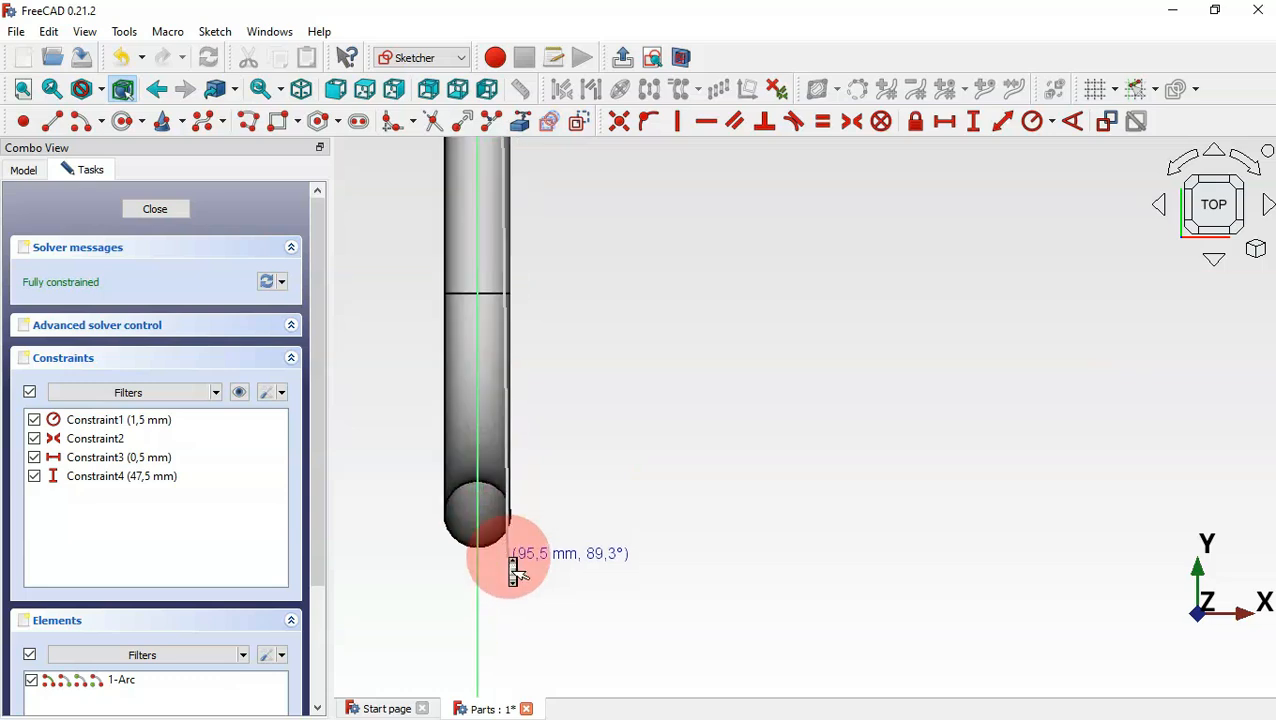
click(490, 459)
scroll(437, 477, up, 4)
key(Escape)
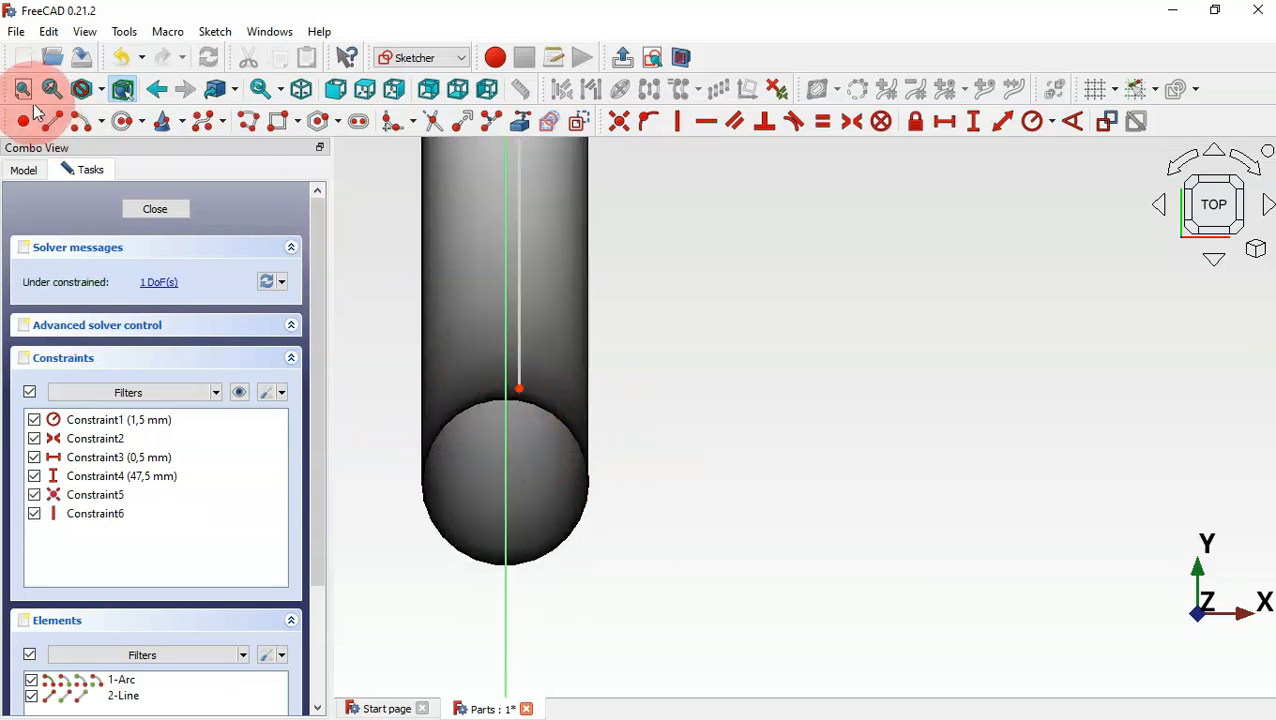
Draw a centre-point arc around Part1's lower round end, centred on the vertical axis, starting at the line's lower endpoint and opening upward
click(78, 121)
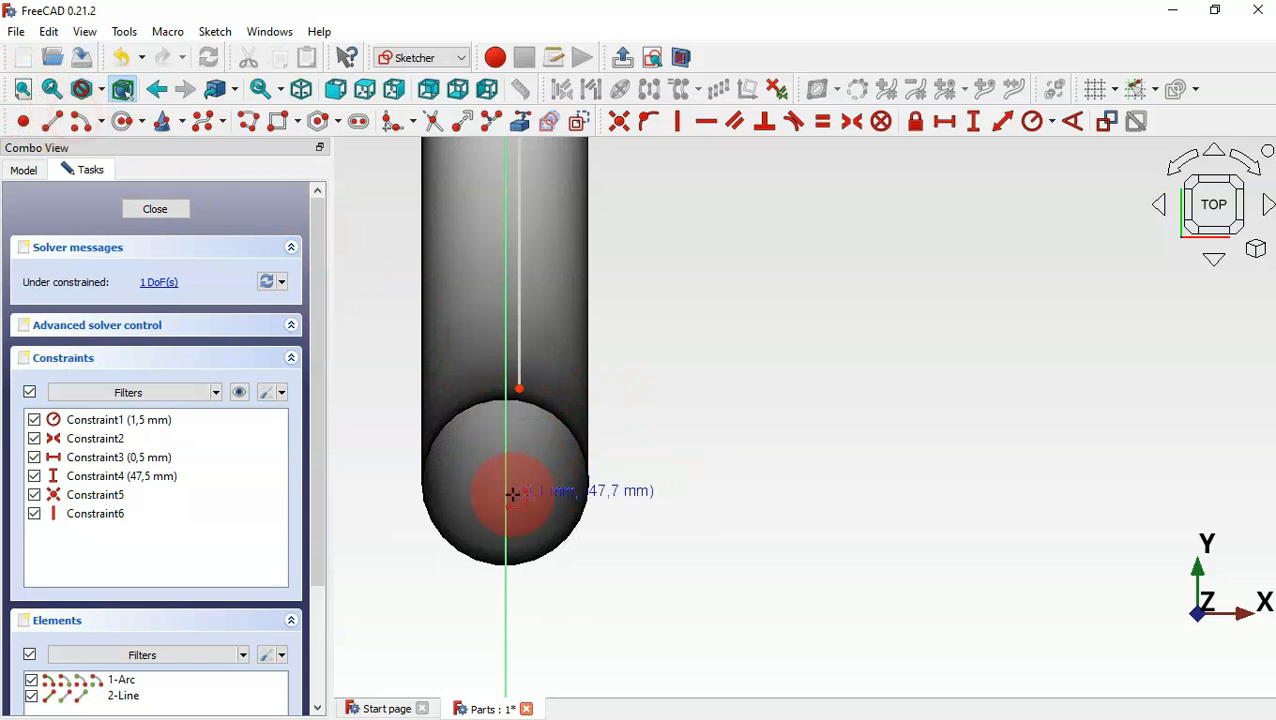
click(507, 485)
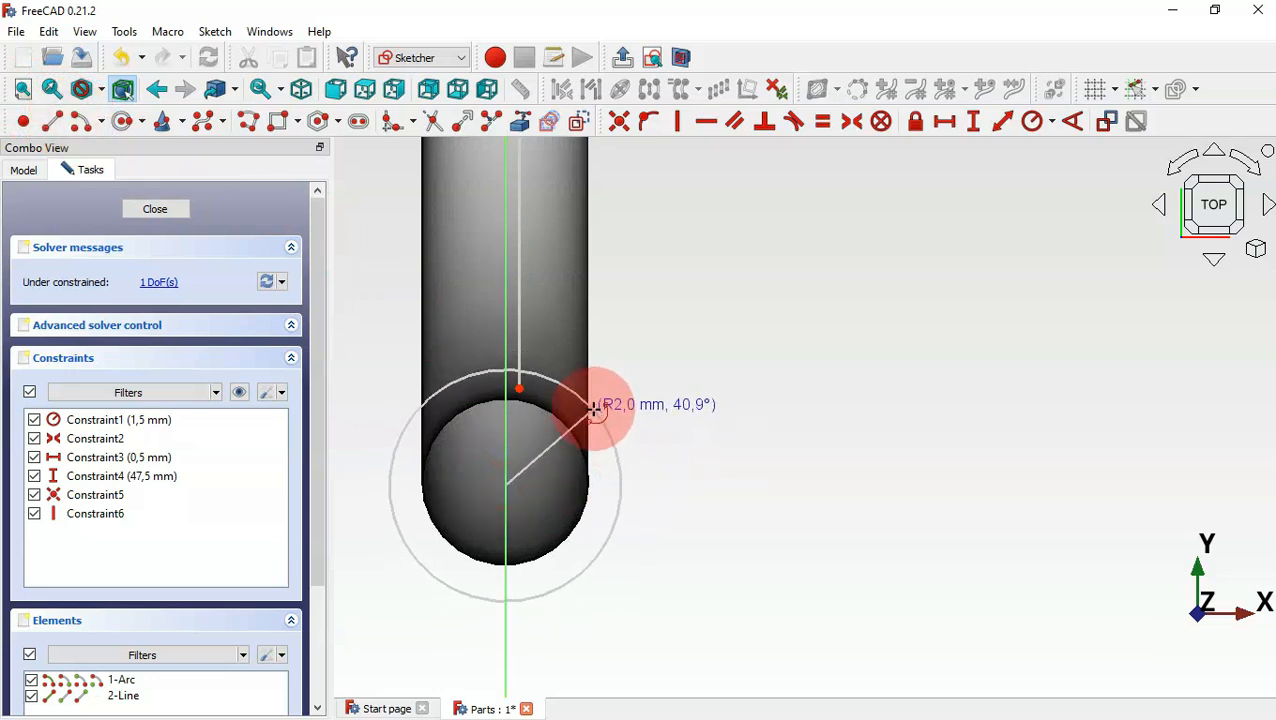
click(518, 388)
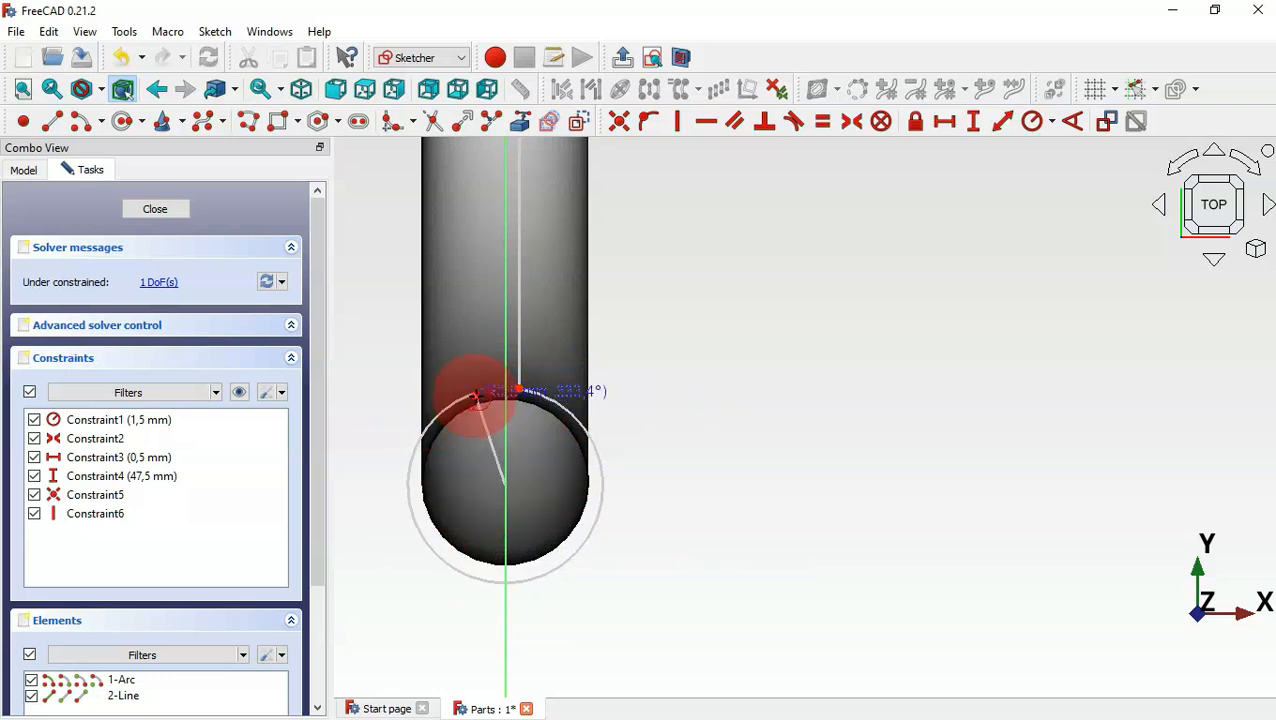
click(478, 397)
right_click(1054, 171)
Make the lower arc's two endpoints symmetric about the vertical axis
click(853, 124)
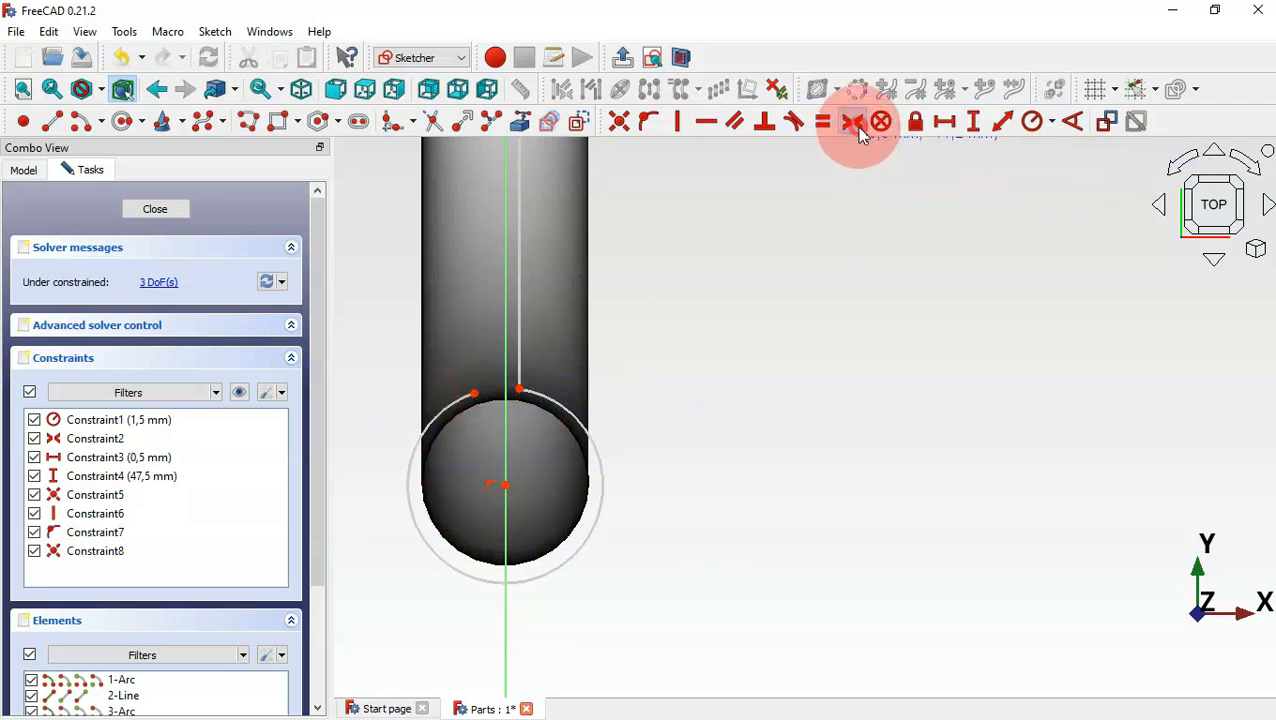
click(474, 394)
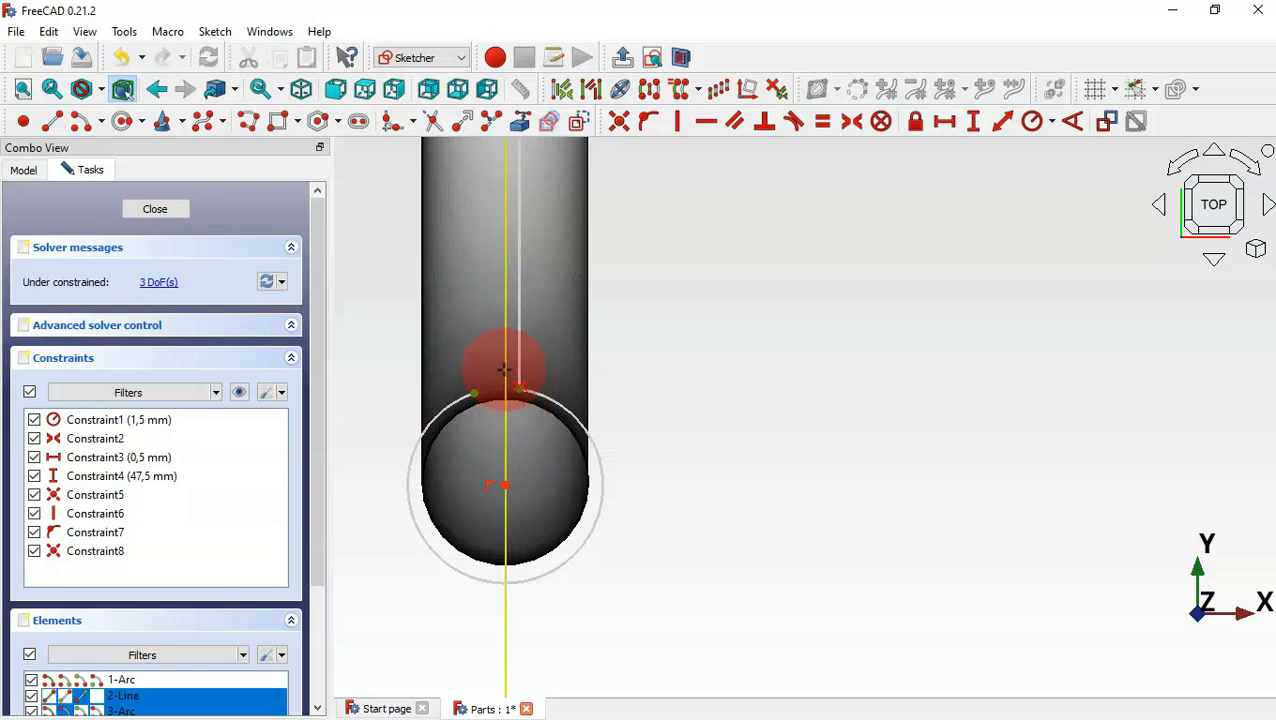
click(503, 369)
key(o)
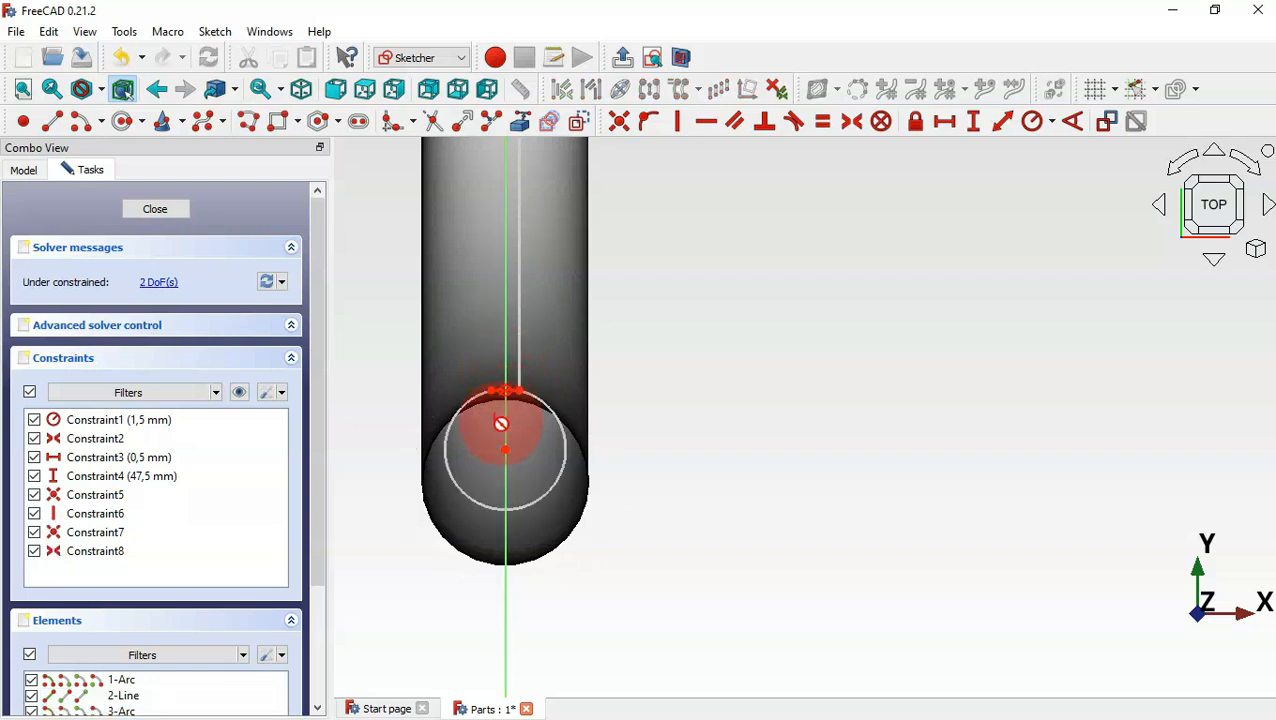
scroll(478, 464, up, 2)
key(s)
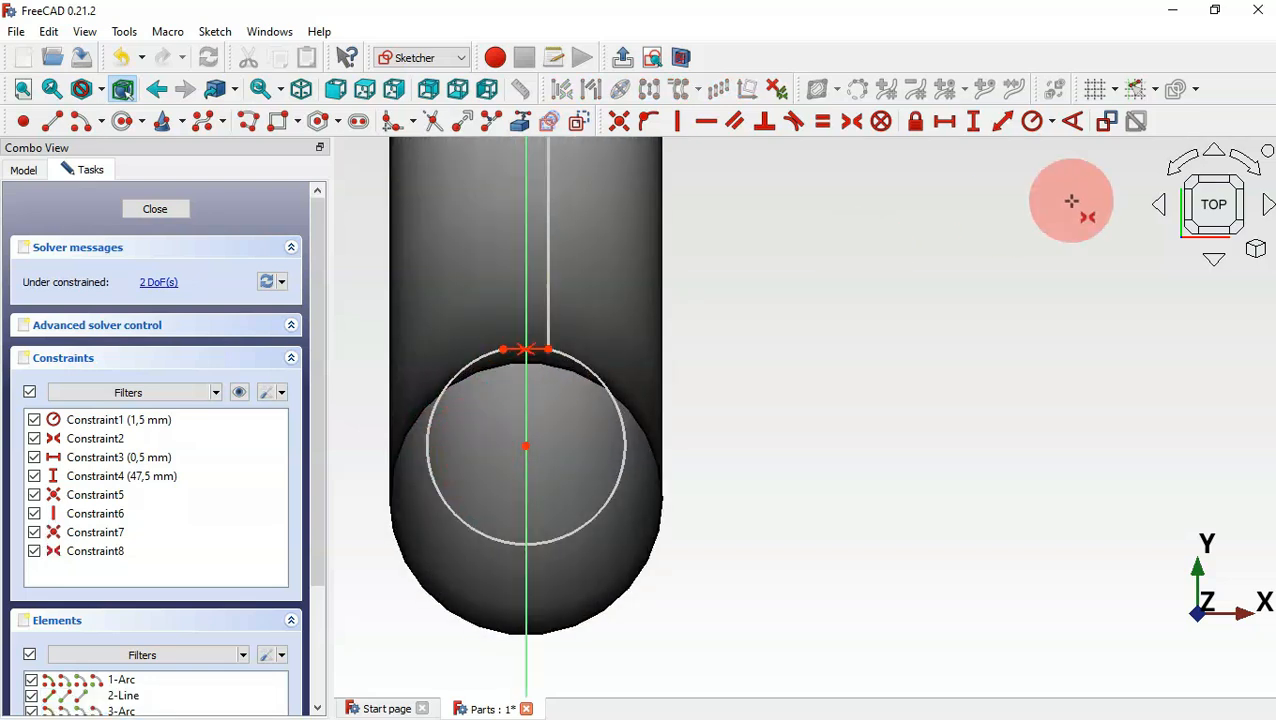
Constrain the lower arc's diameter to 3 mm
click(1051, 123)
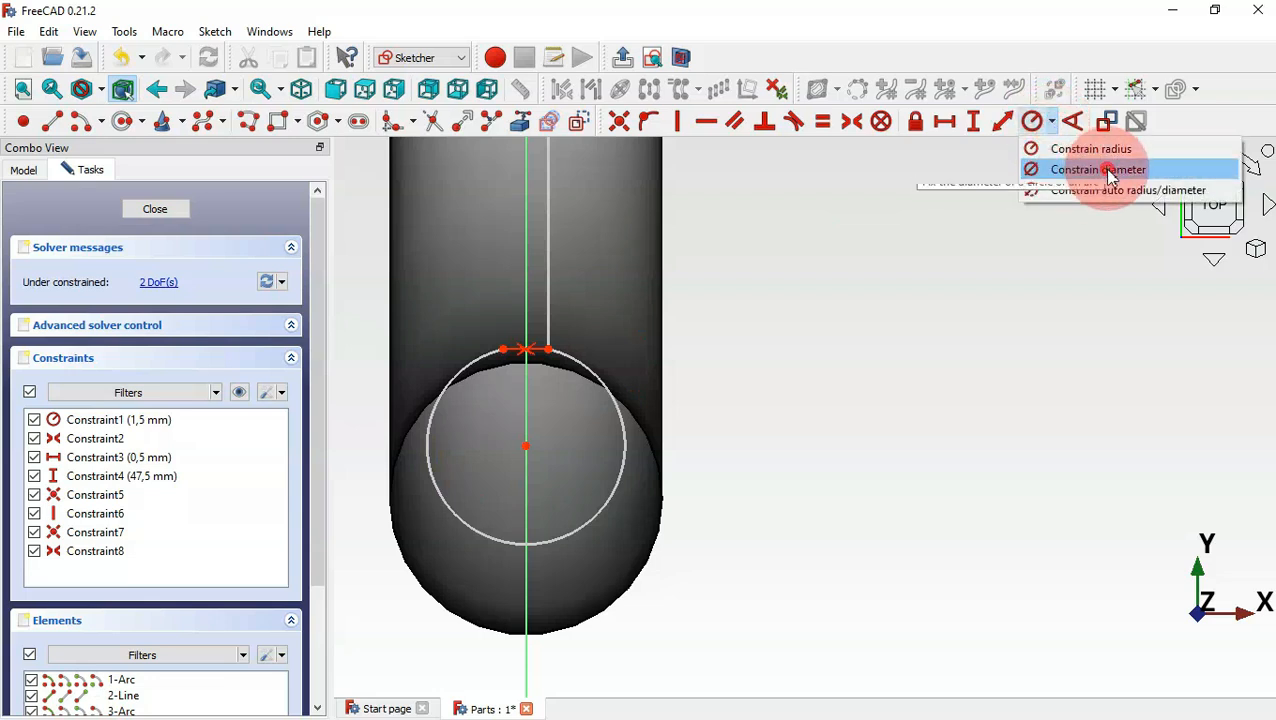
click(1098, 169)
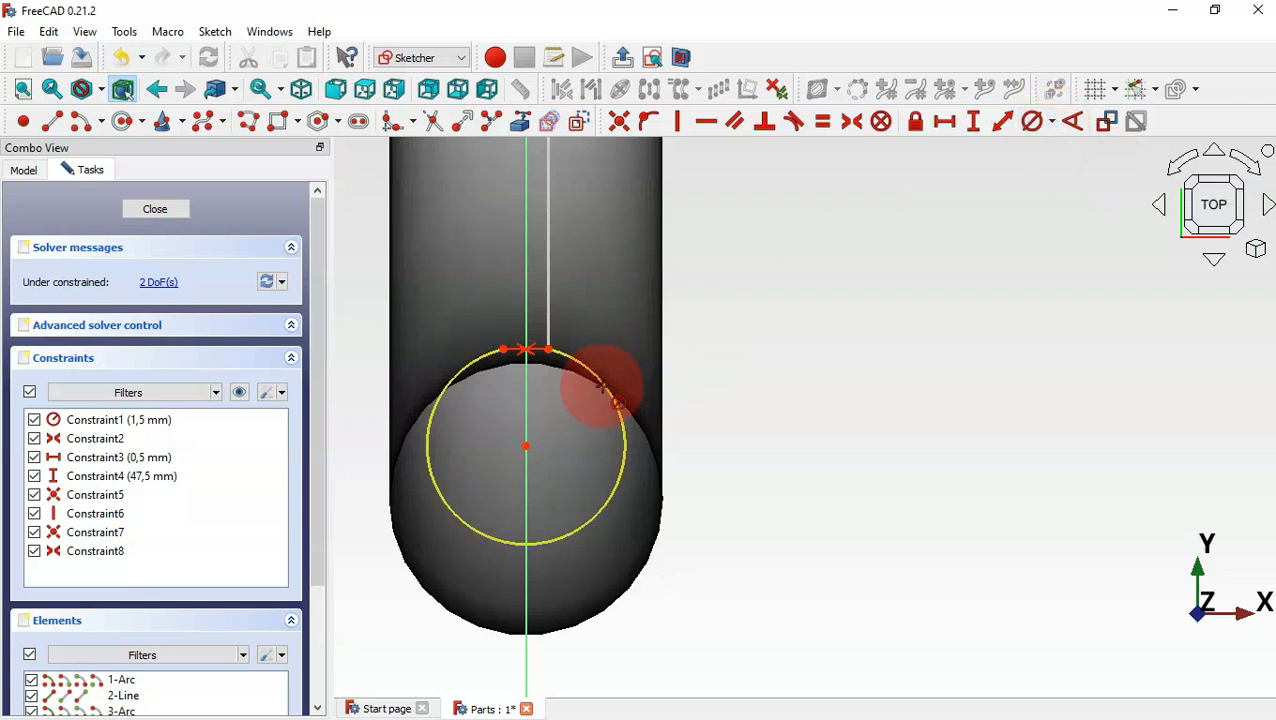
click(603, 386)
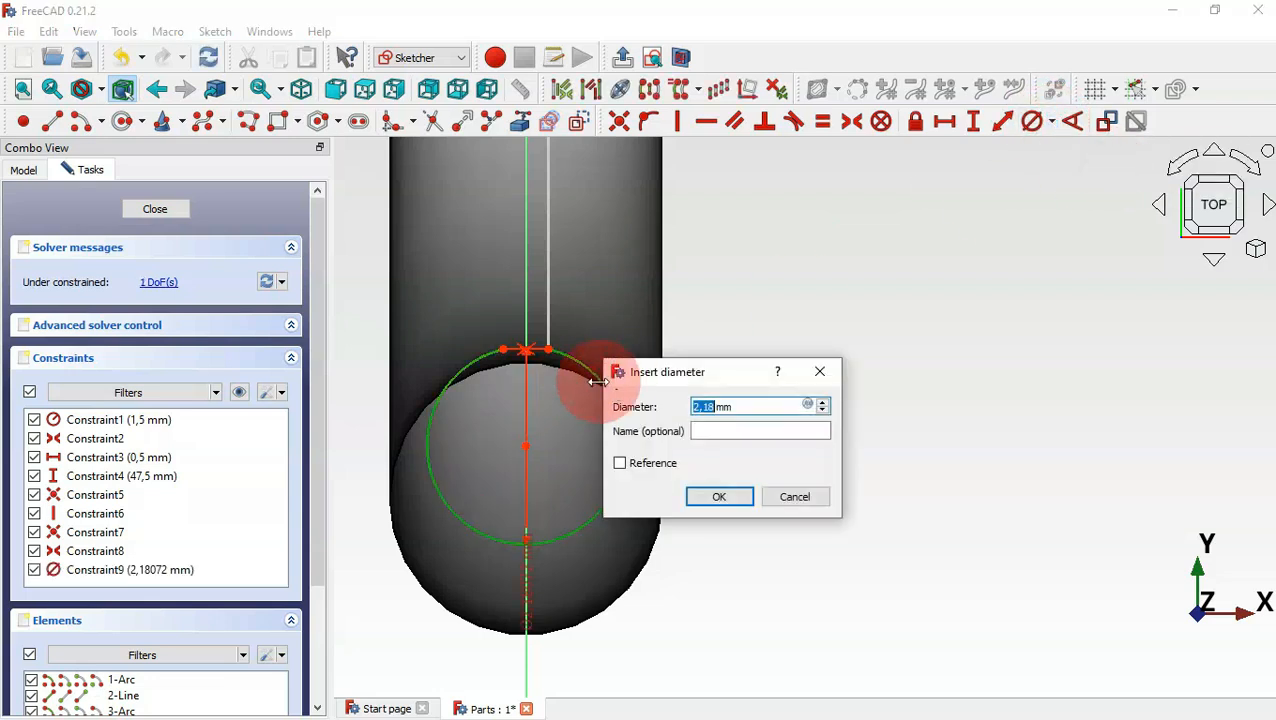
text(3)
key(Return)
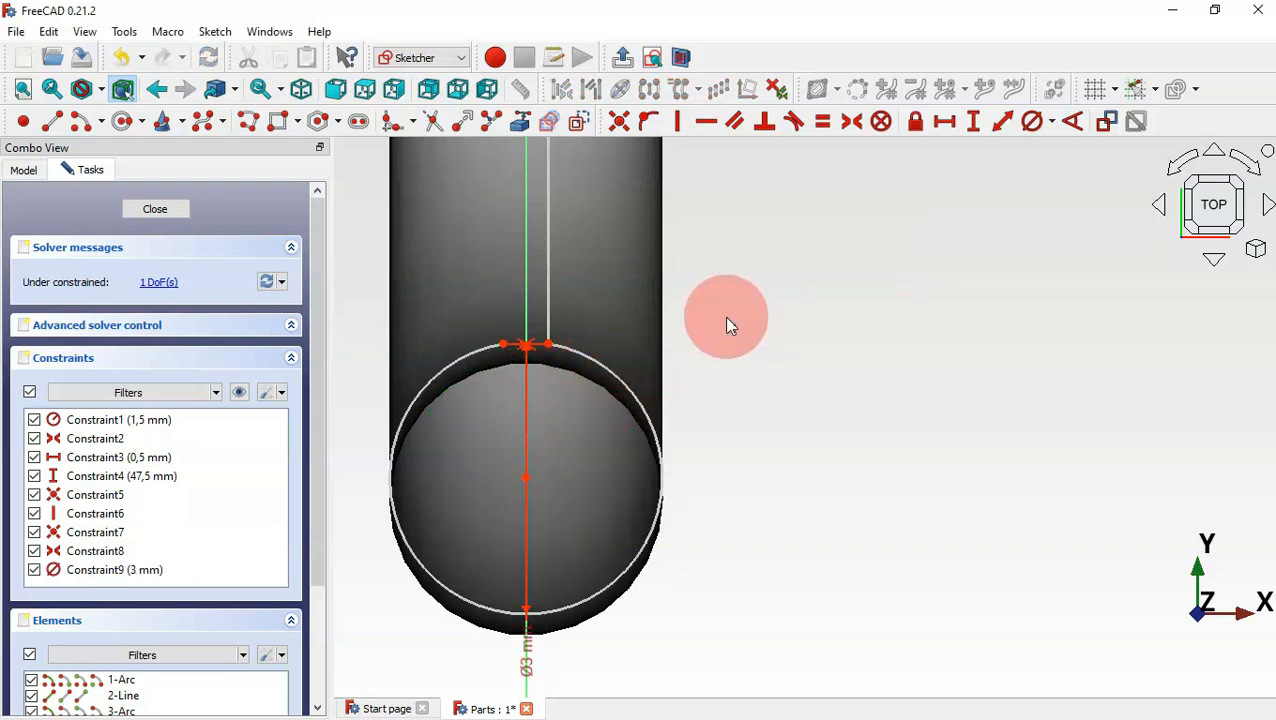
Constrain the vertical distance between the lower arc's centre and the sketch origin to 47.5 mm
click(974, 124)
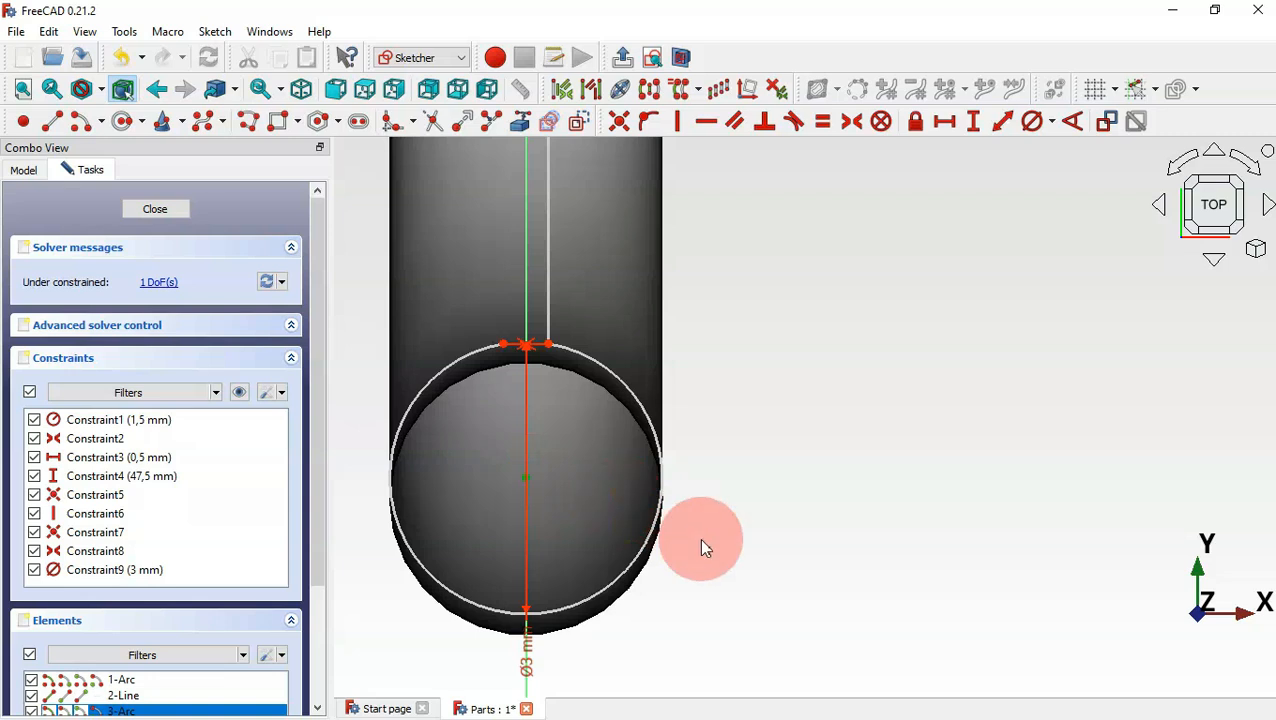
scroll(718, 558, down, 5)
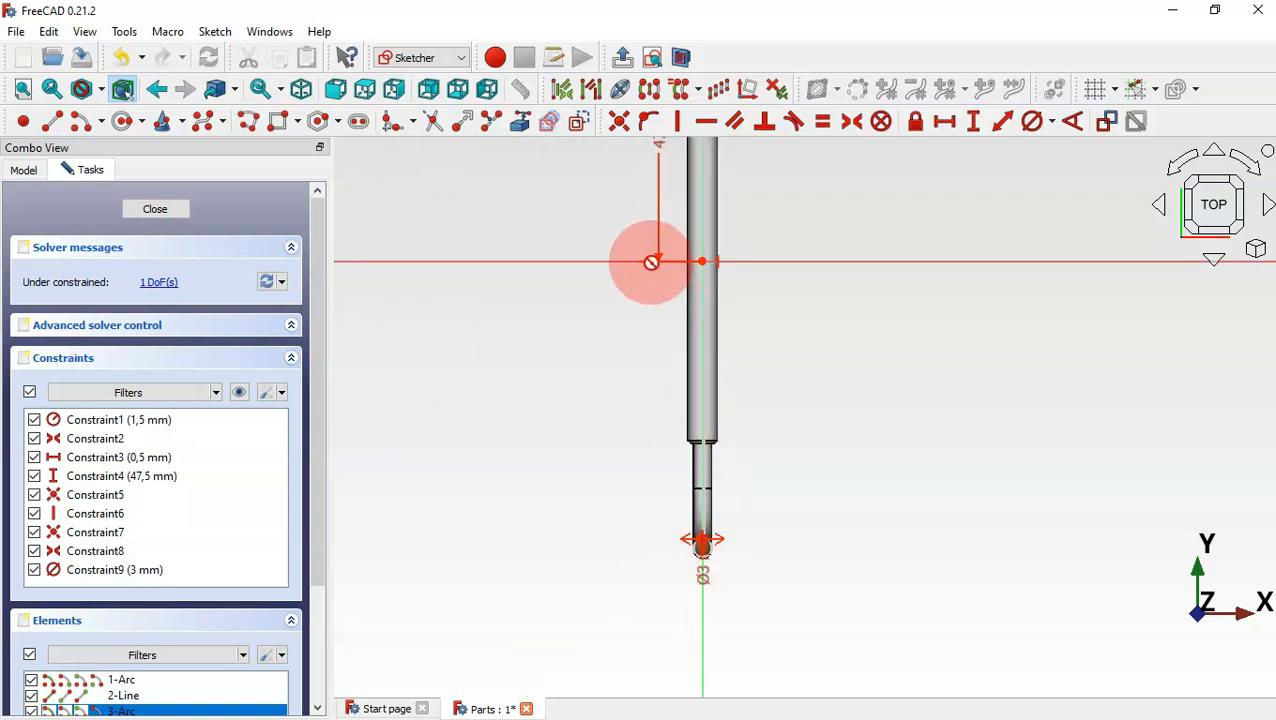
scroll(652, 262, up, 2)
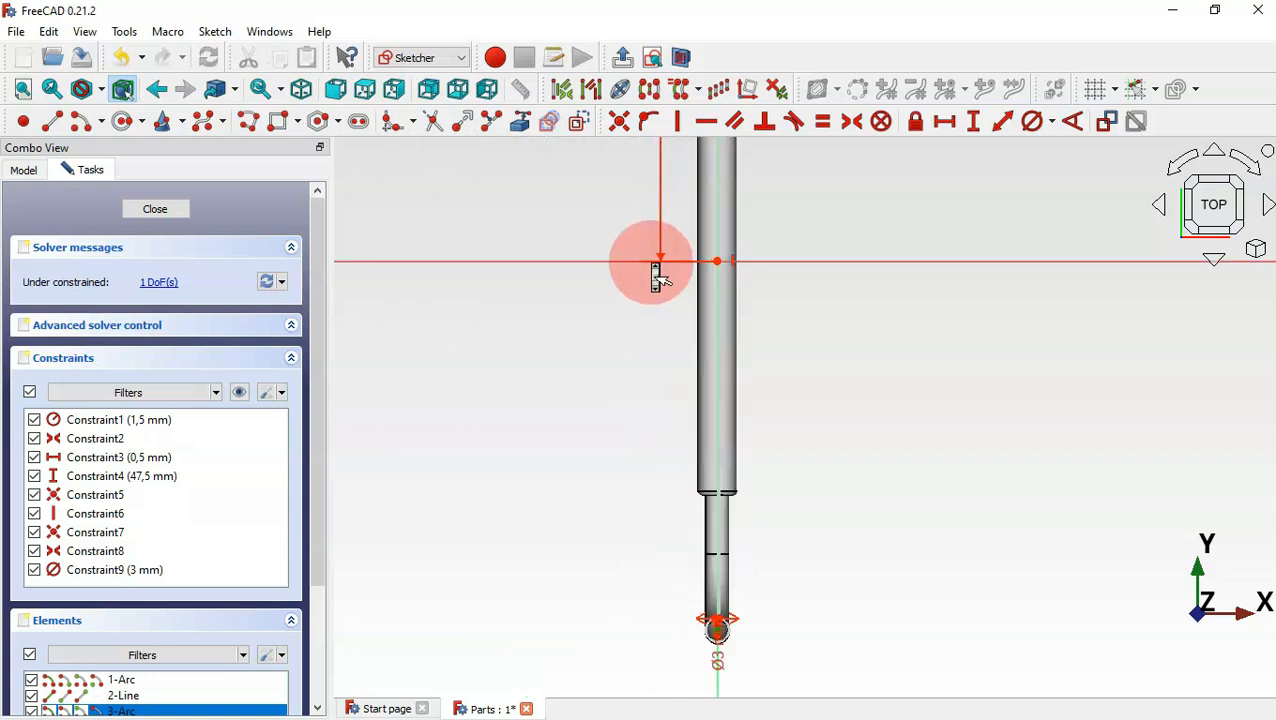
click(718, 262)
text(4)
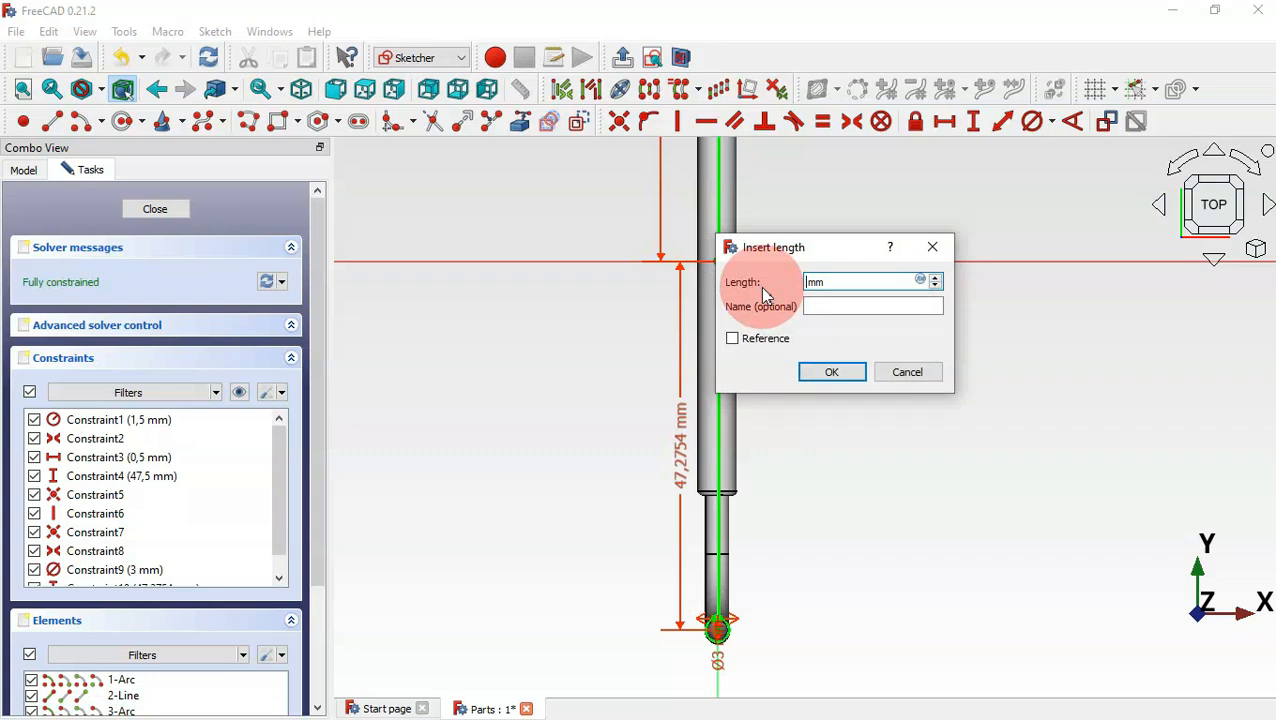
text(47.5)
key(Return)
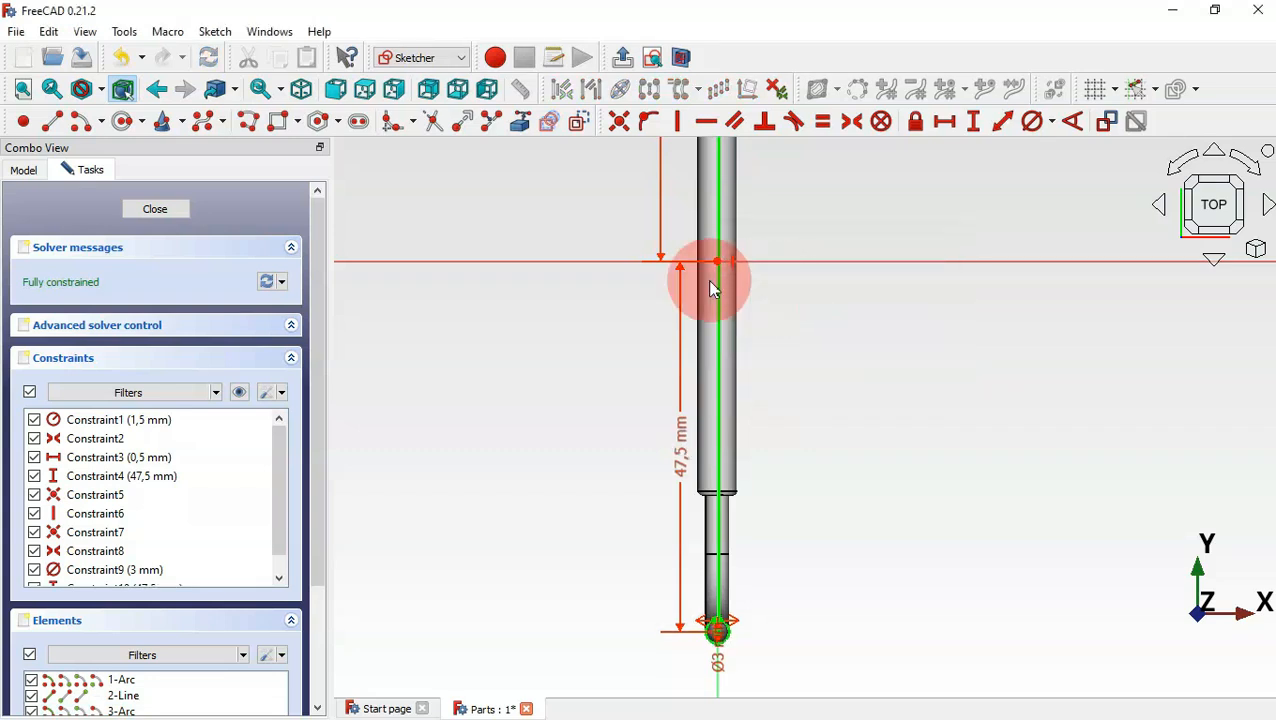
Close the two-arc sketch and fit the whole model in the 3D view
scroll(568, 408, down, 4)
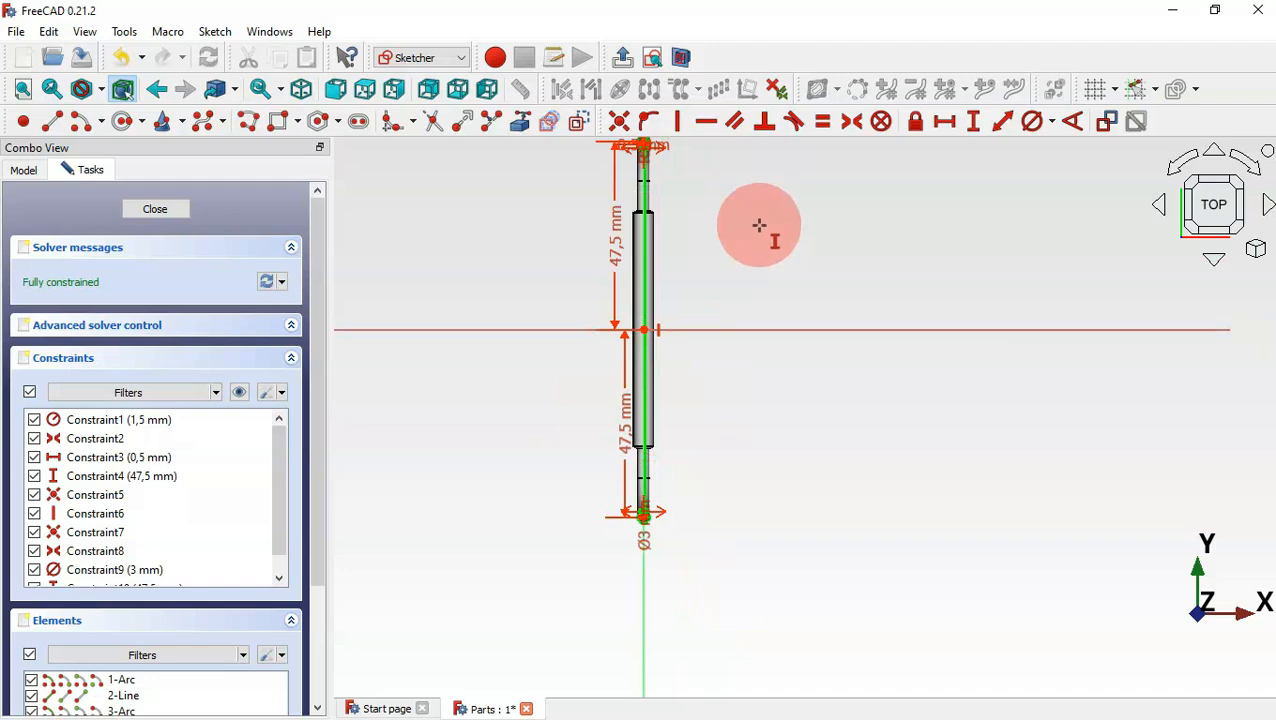
key(Escape)
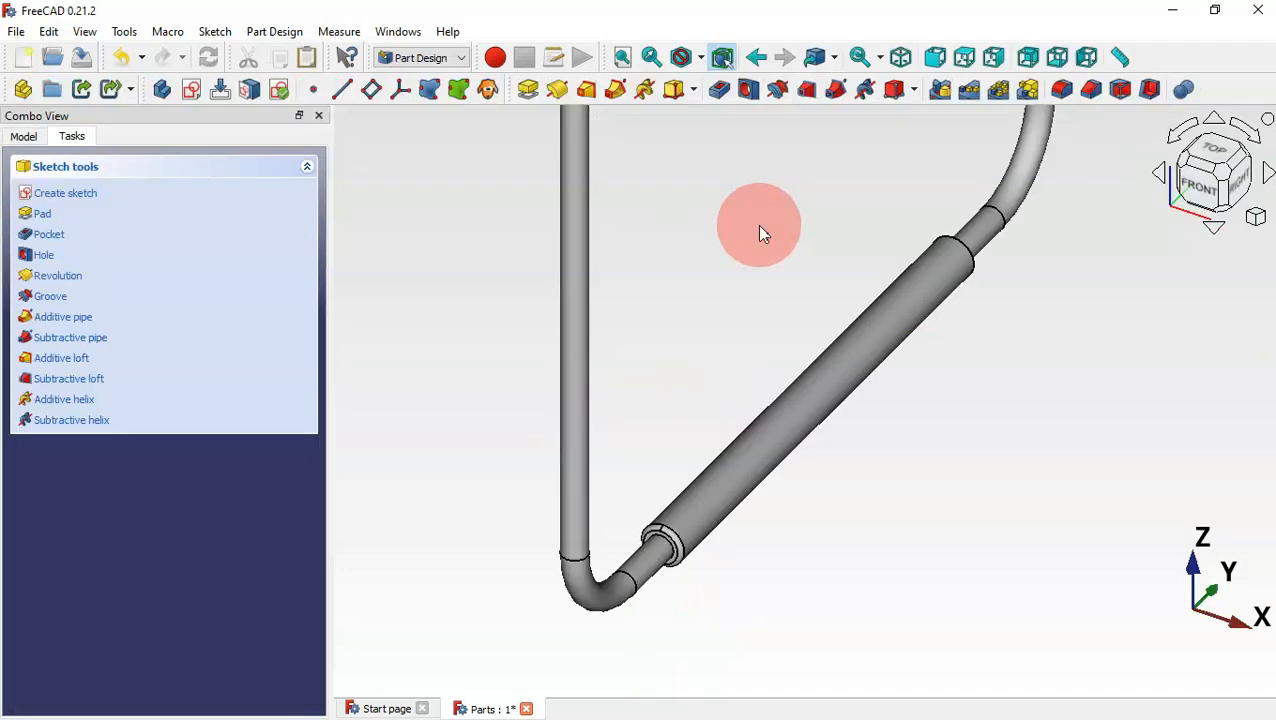
key(v)
key(f)
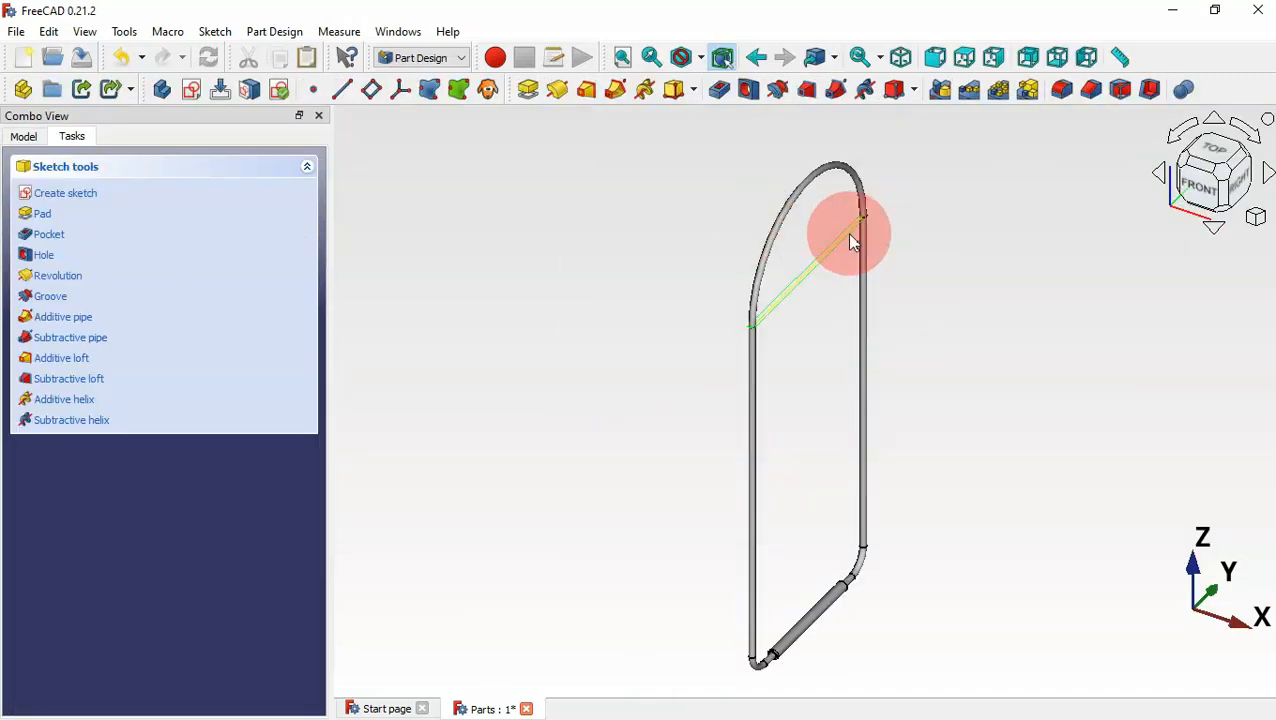
Switch to the Sheet Metal workbench and make a base wall from the new body's two-arc sketch, Sketch009
scroll(846, 236, up, 4)
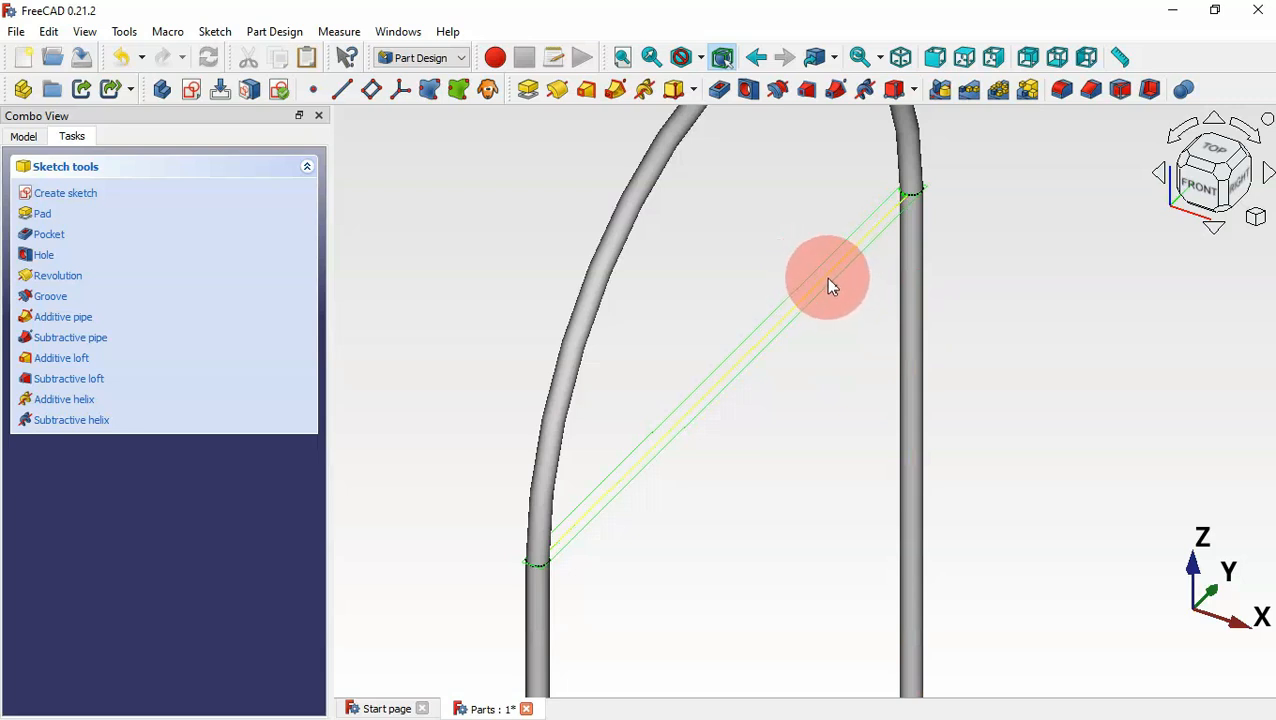
click(440, 60)
click(432, 182)
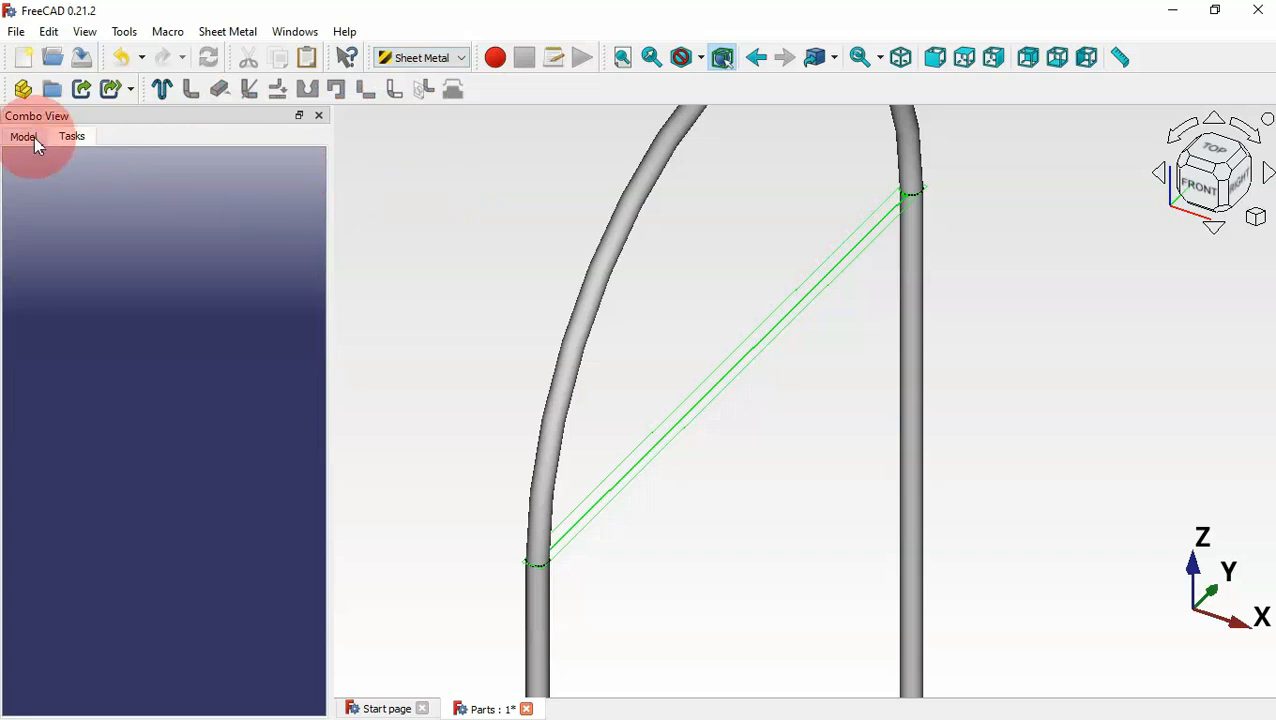
click(34, 137)
click(119, 270)
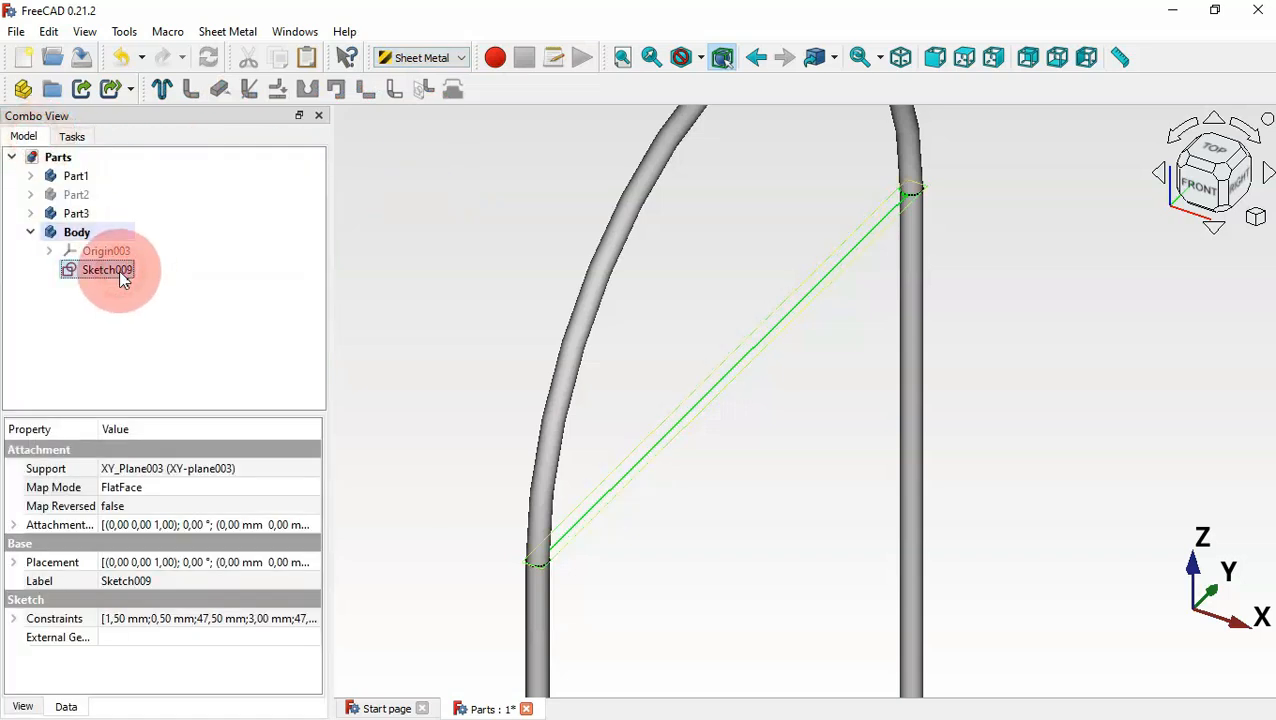
click(171, 91)
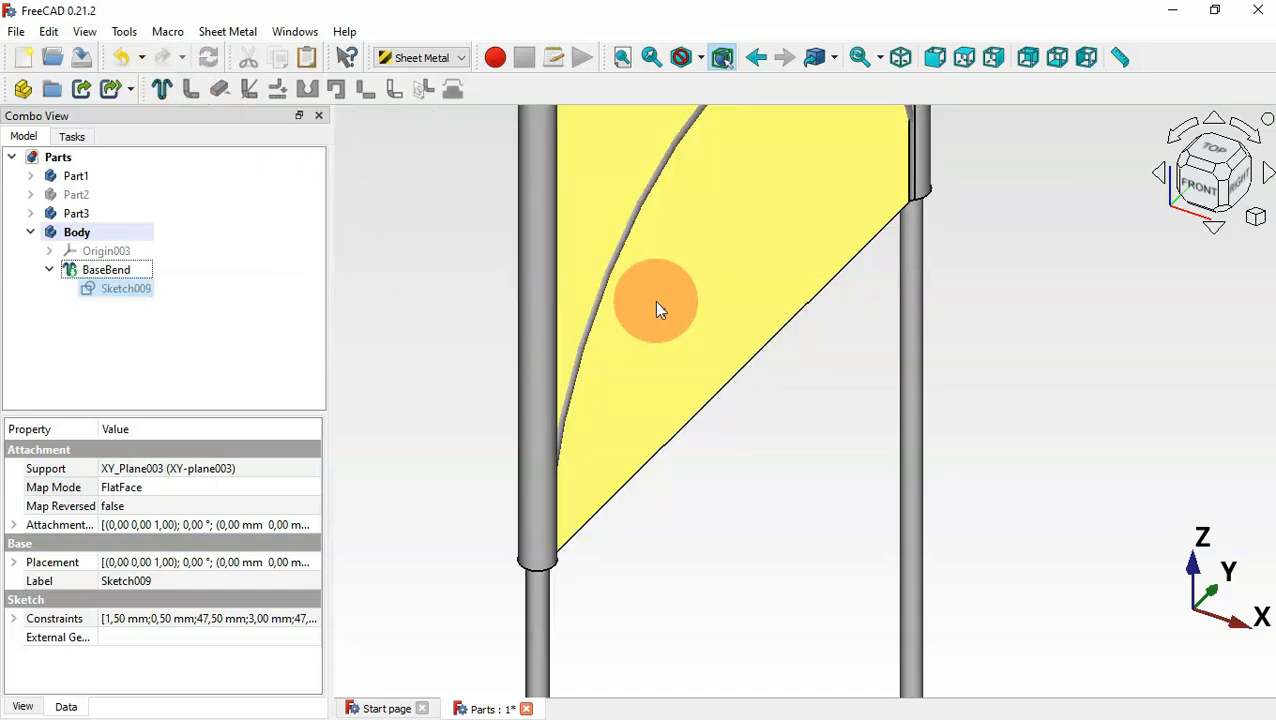
scroll(656, 303, down, 7)
mouse_move(937, 347)
middle_down()
mouse_move(900, 348)
mouse_move(858, 391)
mouse_move(988, 447)
mouse_move(968, 361)
mouse_move(891, 268)
mouse_move(893, 305)
mouse_move(849, 296)
middle_up()
click(620, 286)
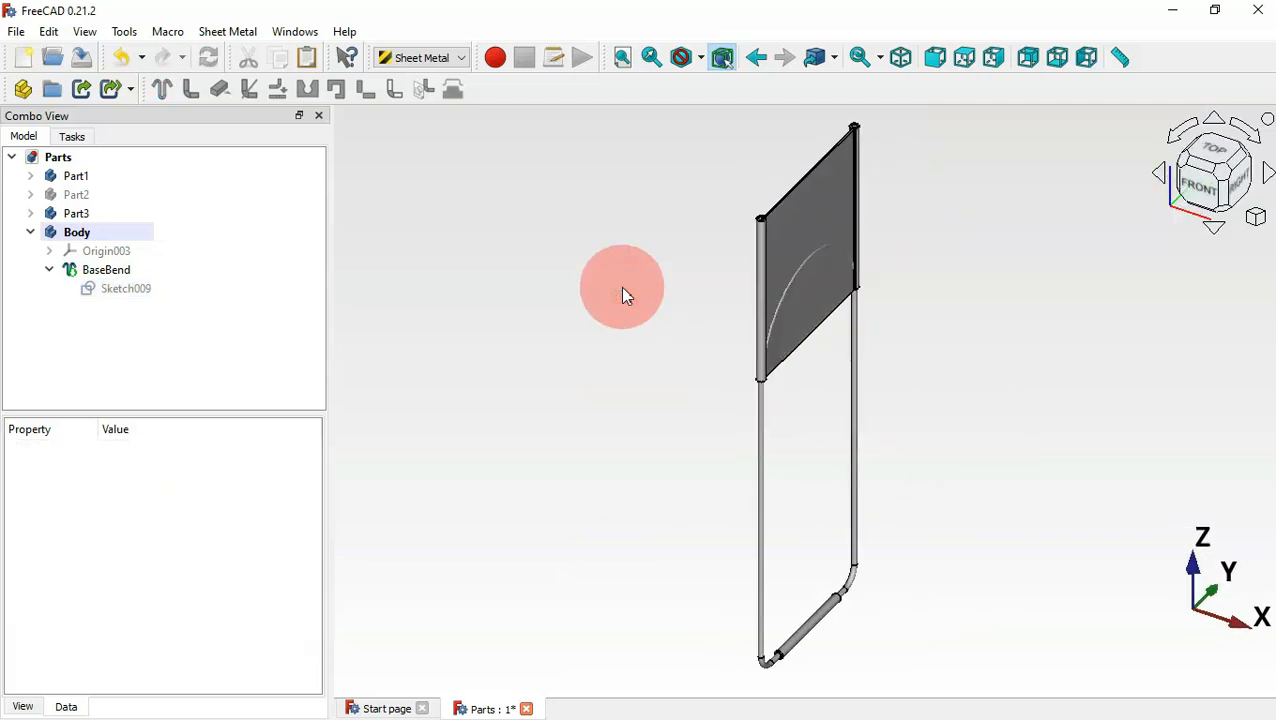
Reverse the base wall's direction and set its length to 168 mm
click(128, 271)
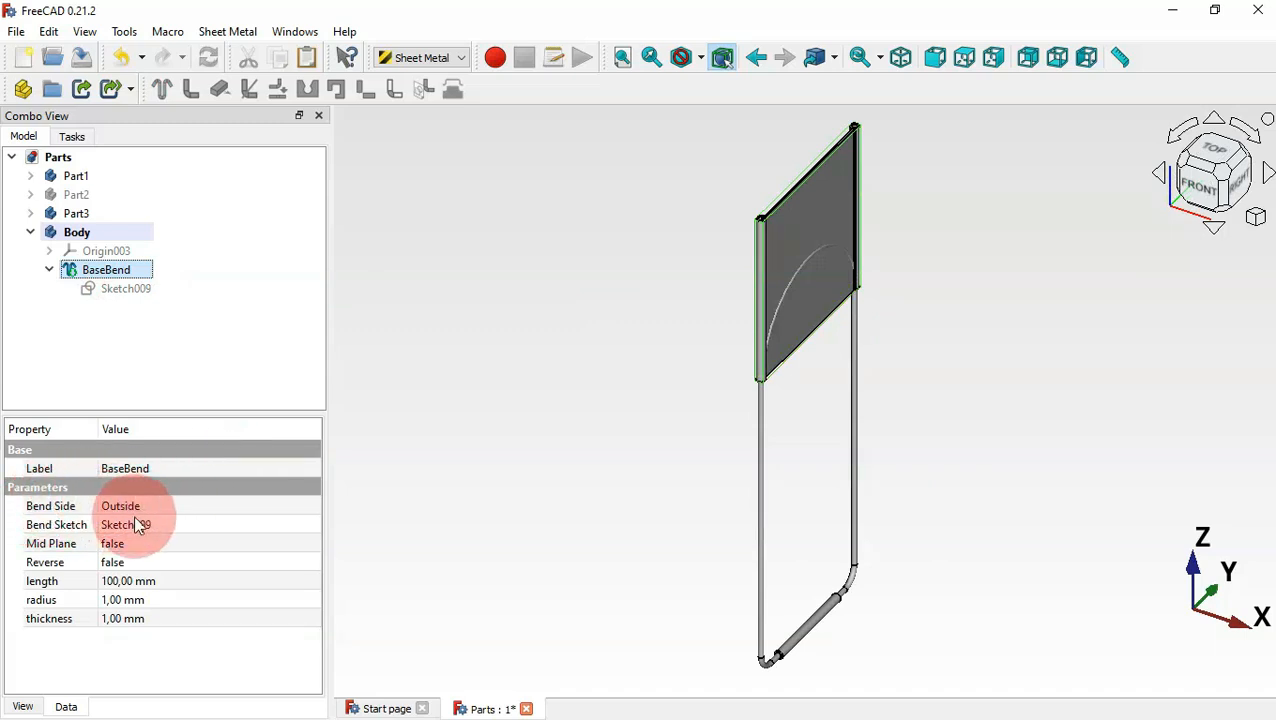
click(137, 562)
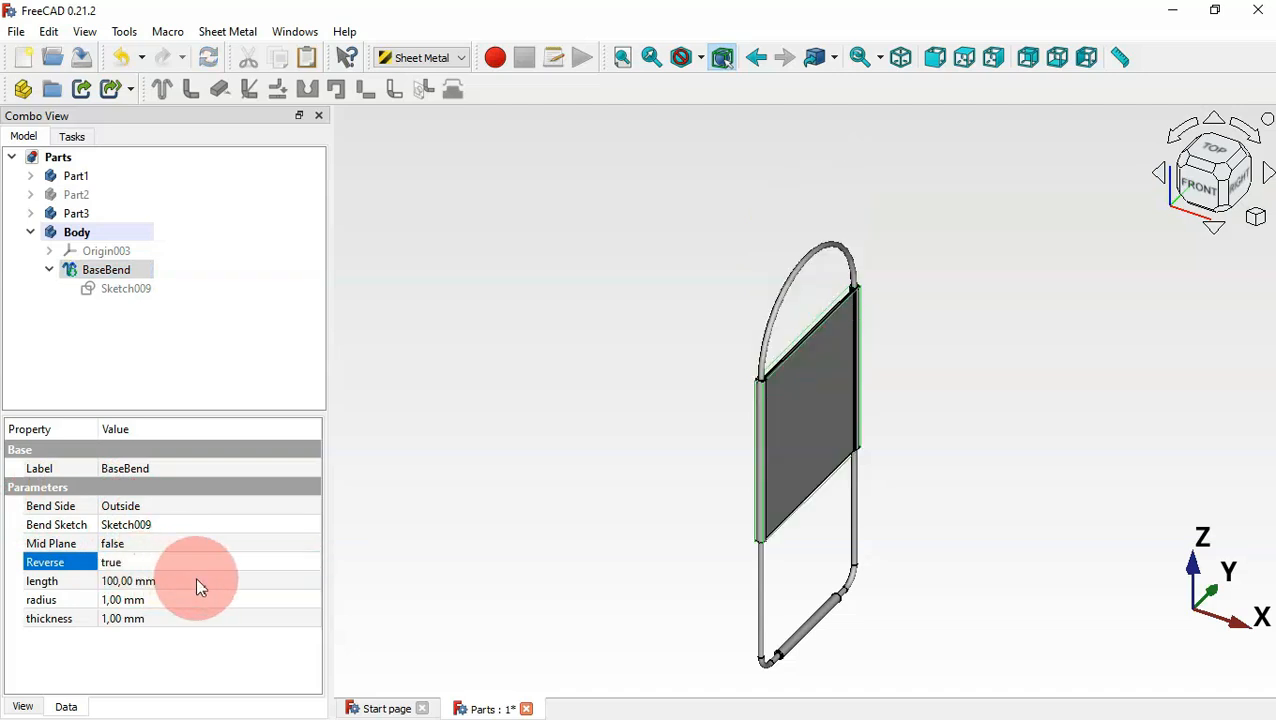
click(197, 580)
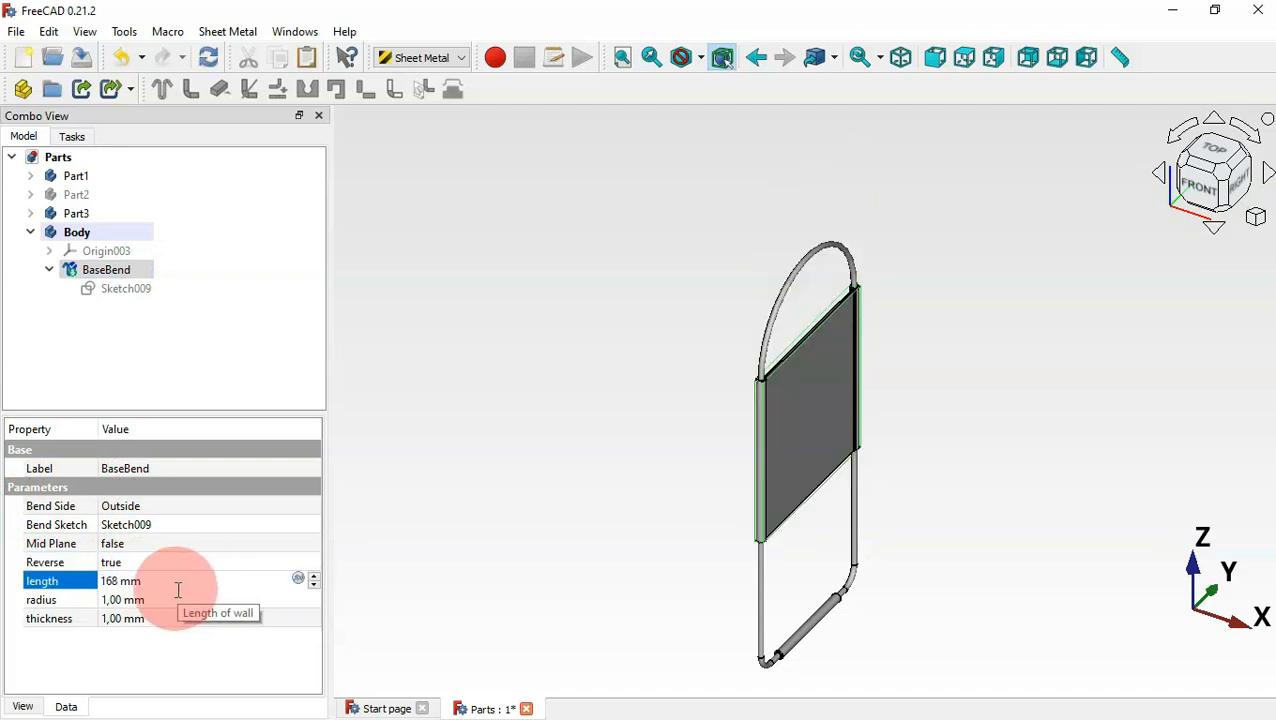
key(Return)
Set the base wall's bend radius to 0.25 mm and its sheet thickness to 0.5 mm
click(194, 600)
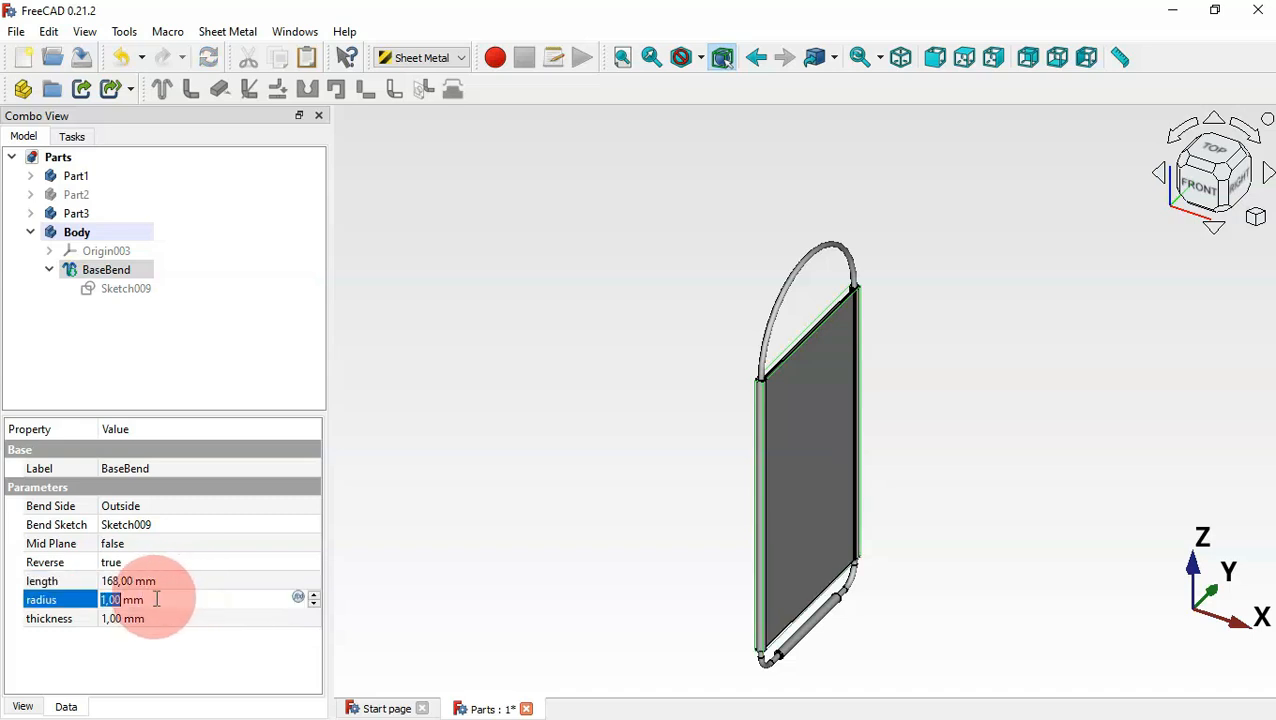
text(0)
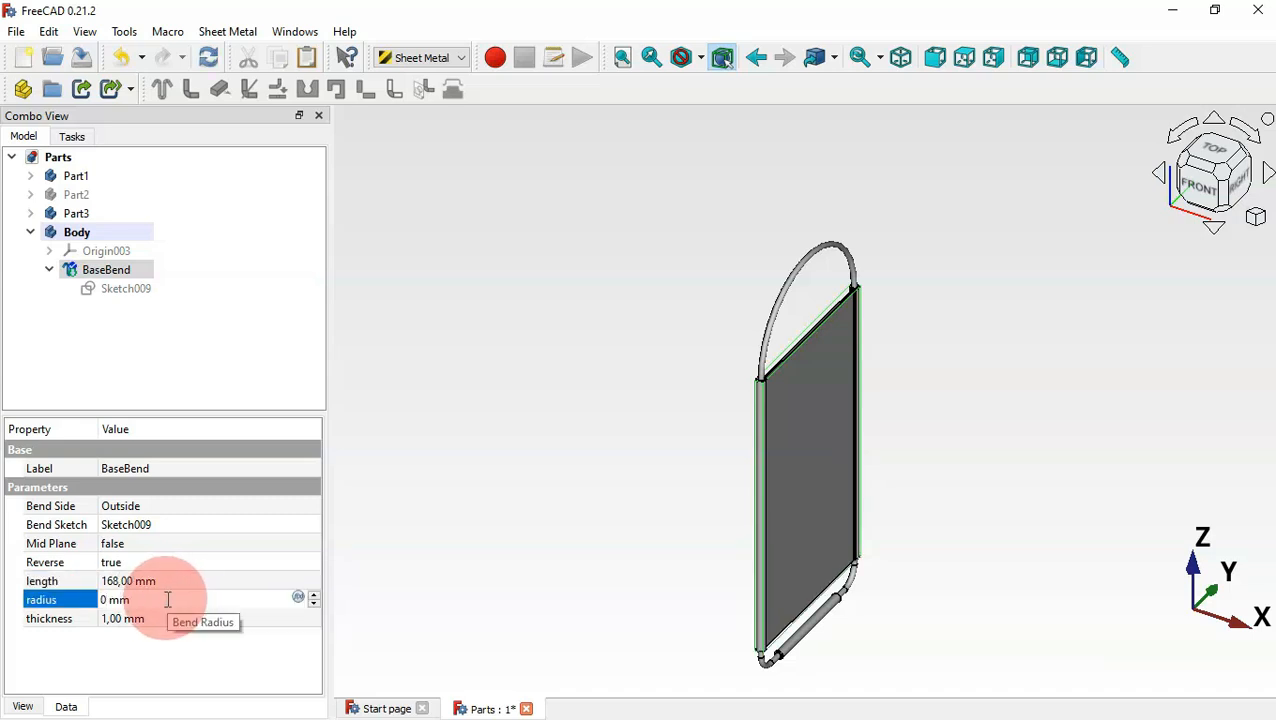
text(.25)
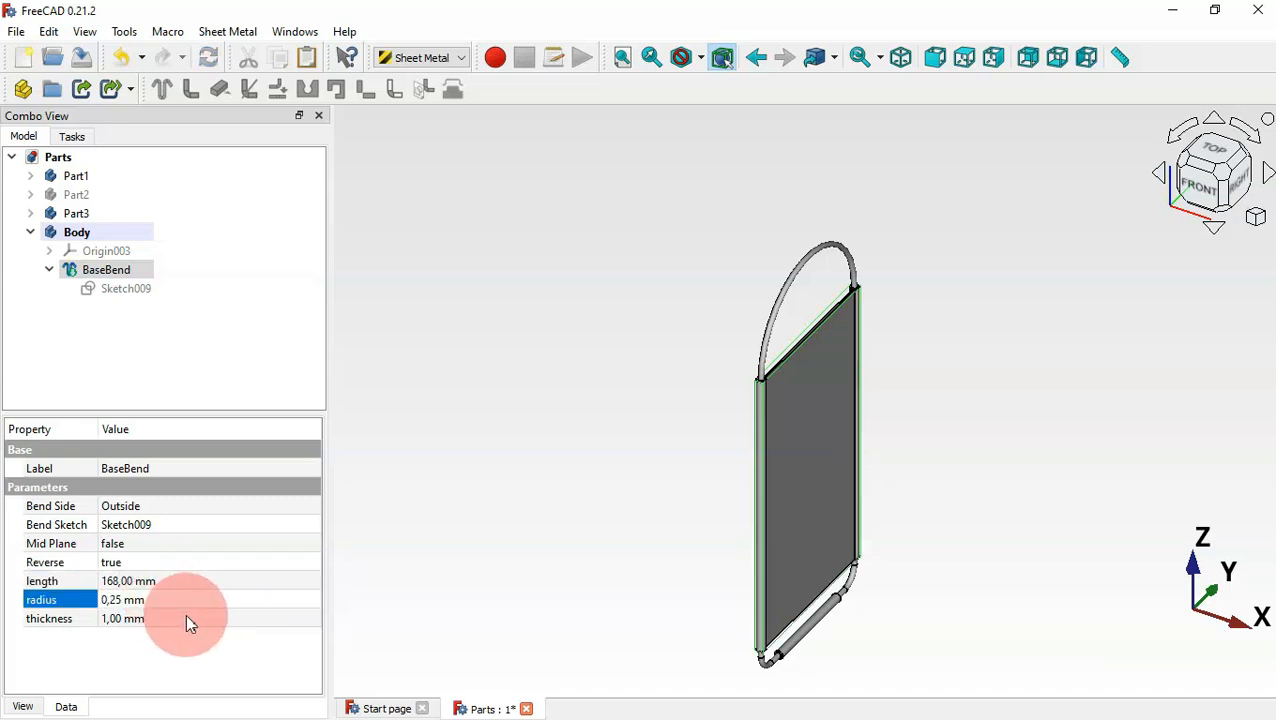
click(185, 616)
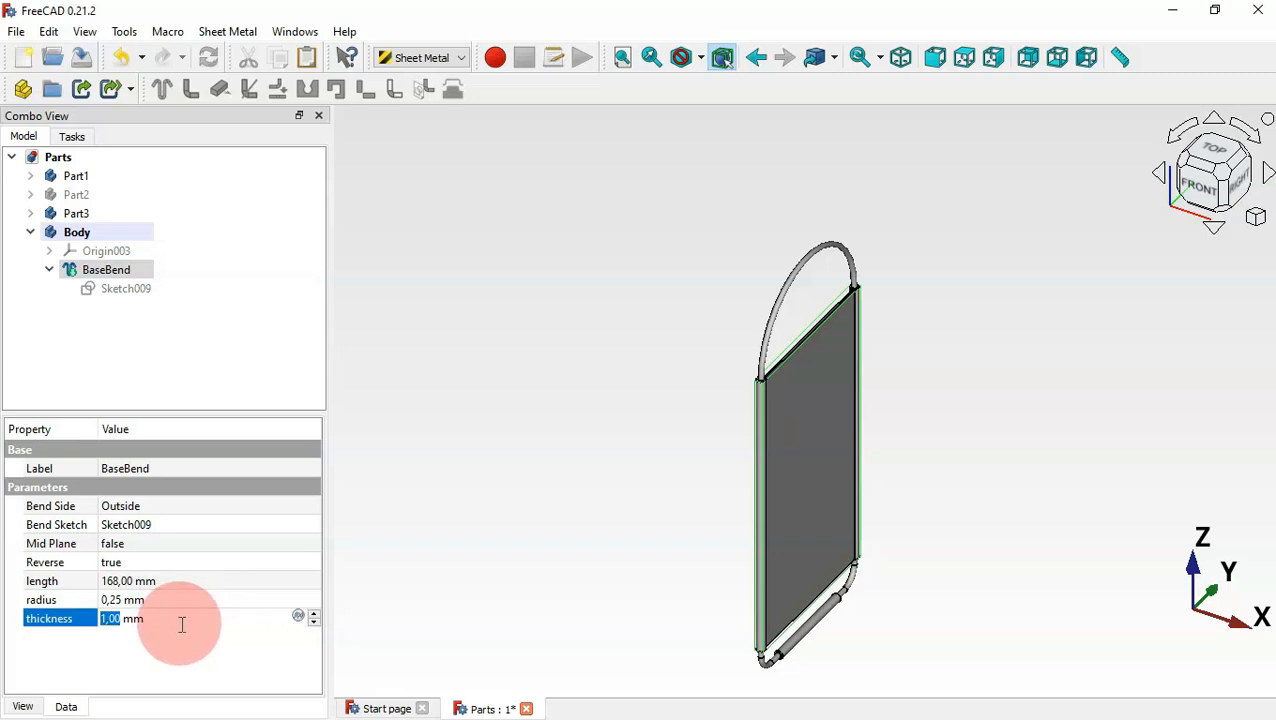
text(0,)
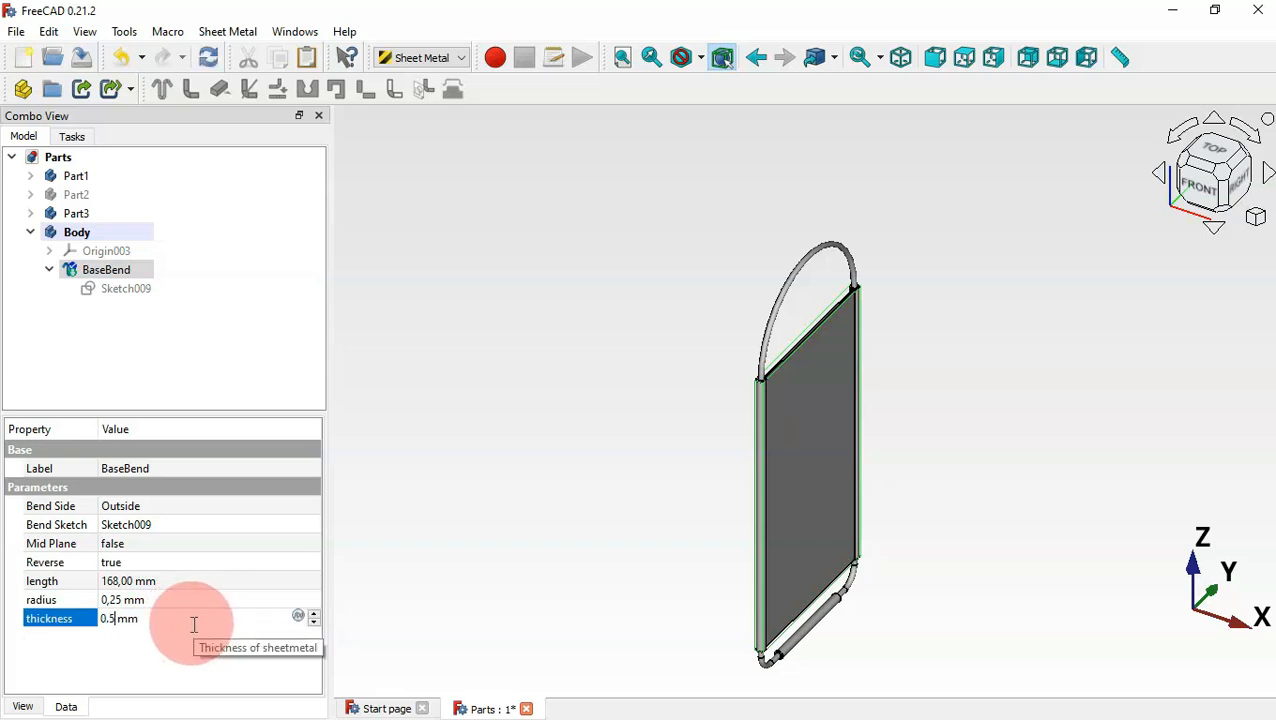
text(5)
key(Return)
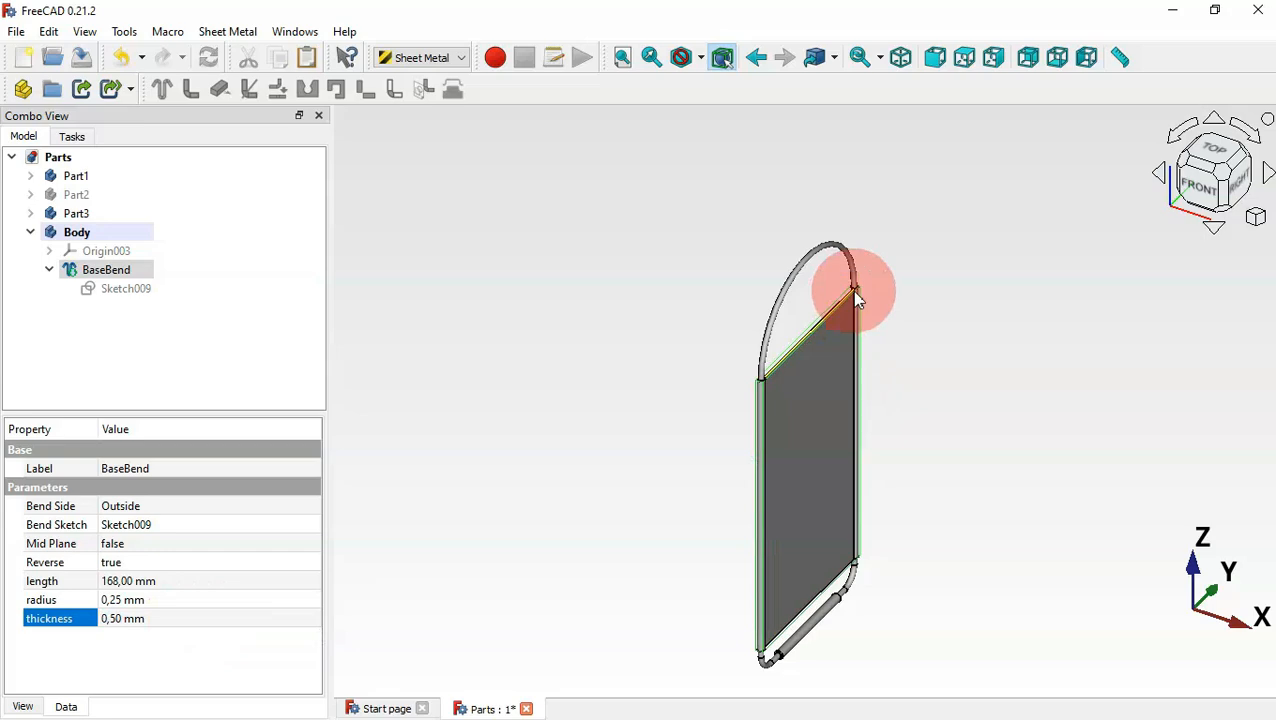
scroll(880, 333, up, 8)
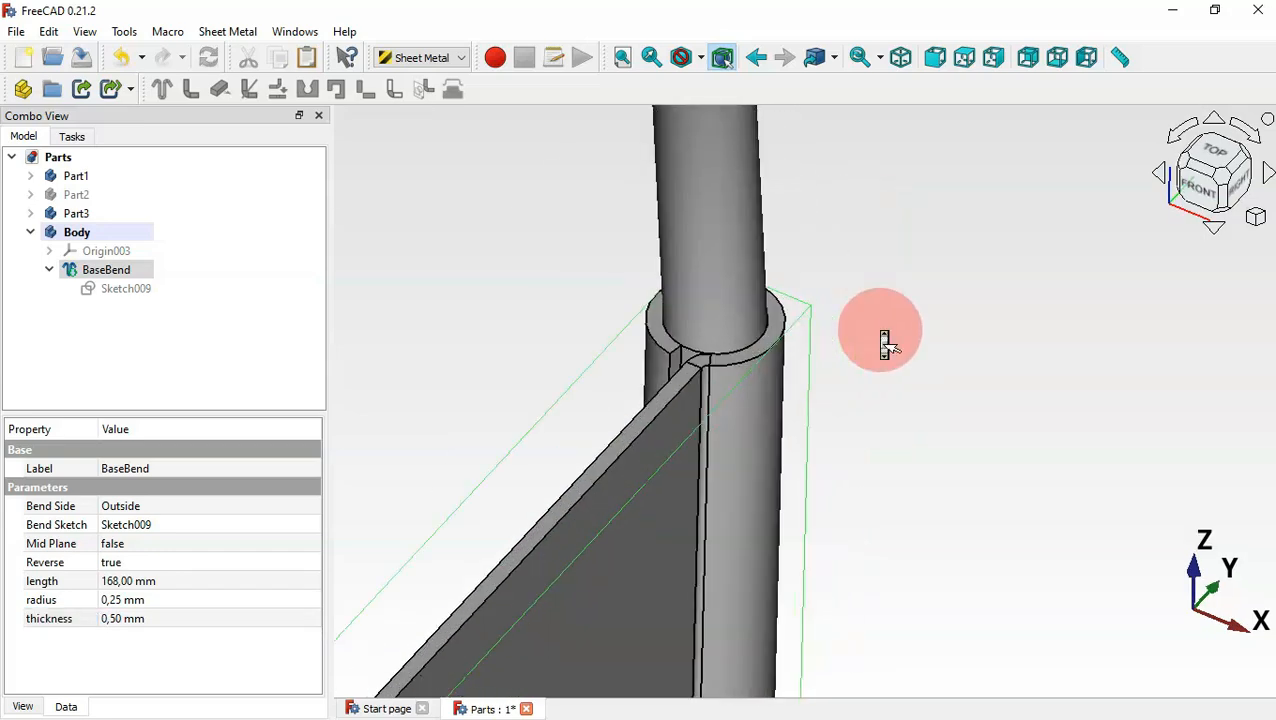
middle_drag(880, 336, 871, 374)
scroll(871, 374, down, 10)
click(873, 372)
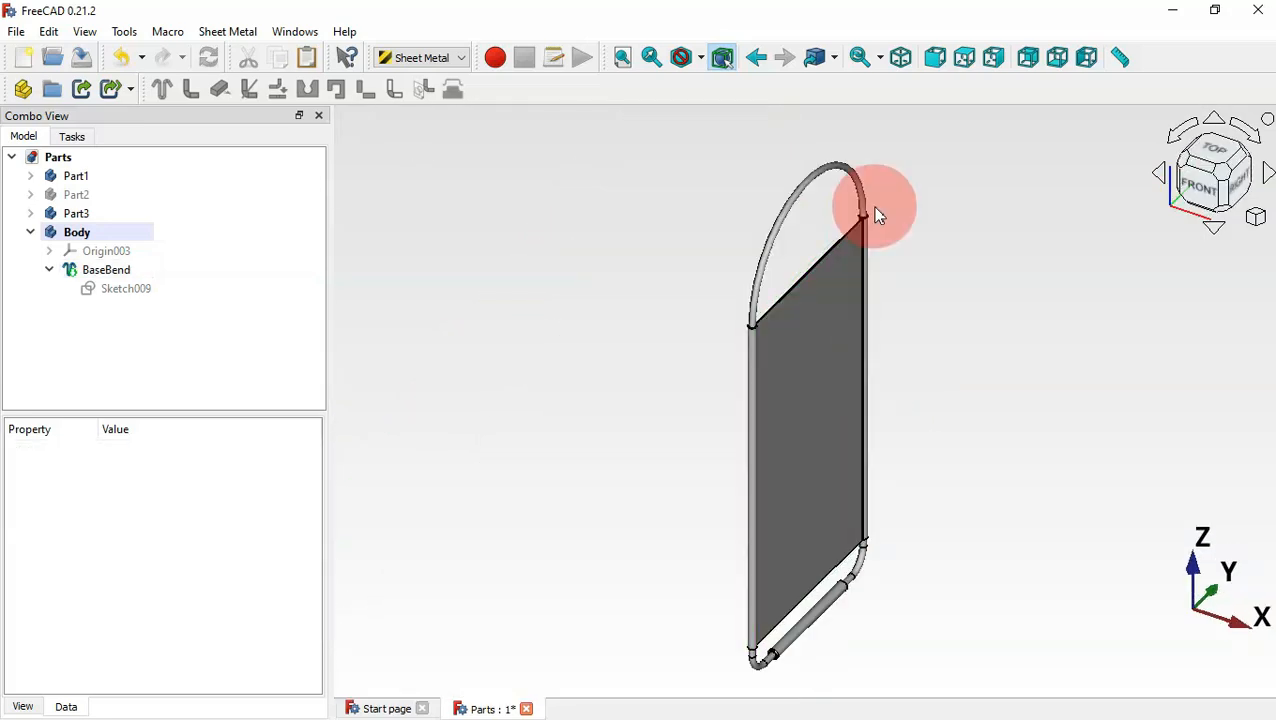
Return to the Part Design workbench and start a new sketch on the sheet's large flat face
click(443, 62)
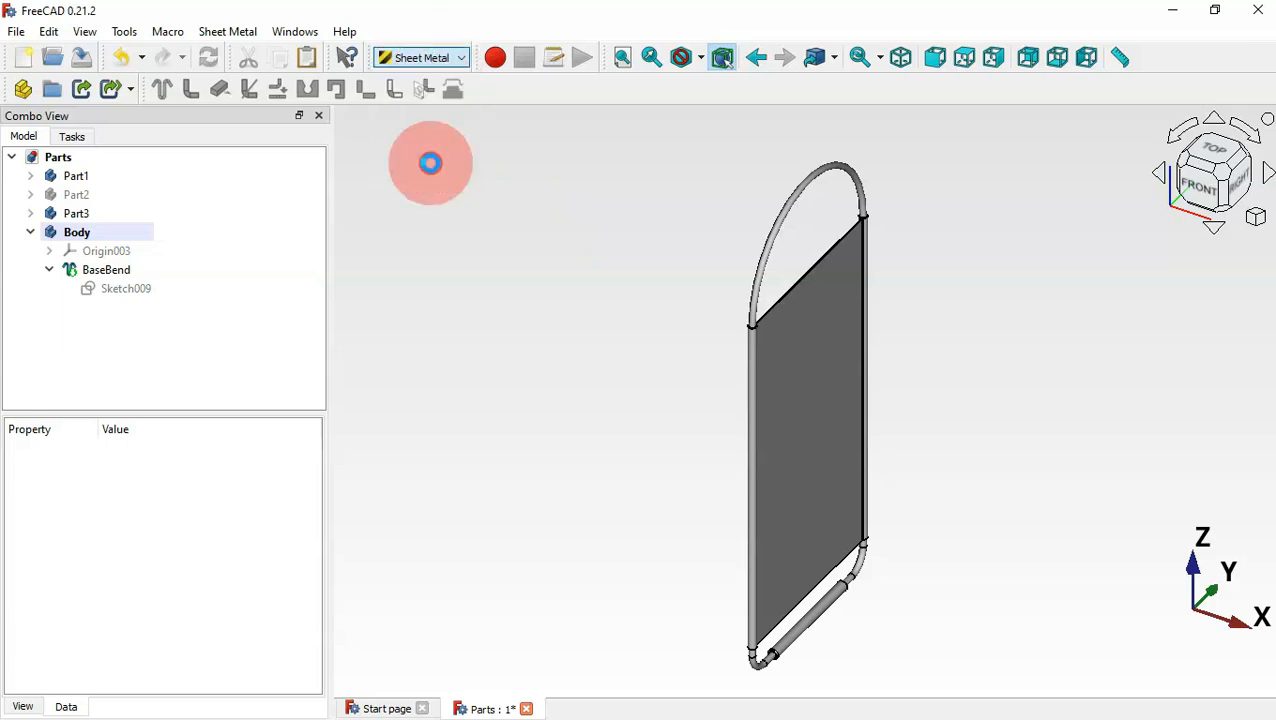
click(434, 168)
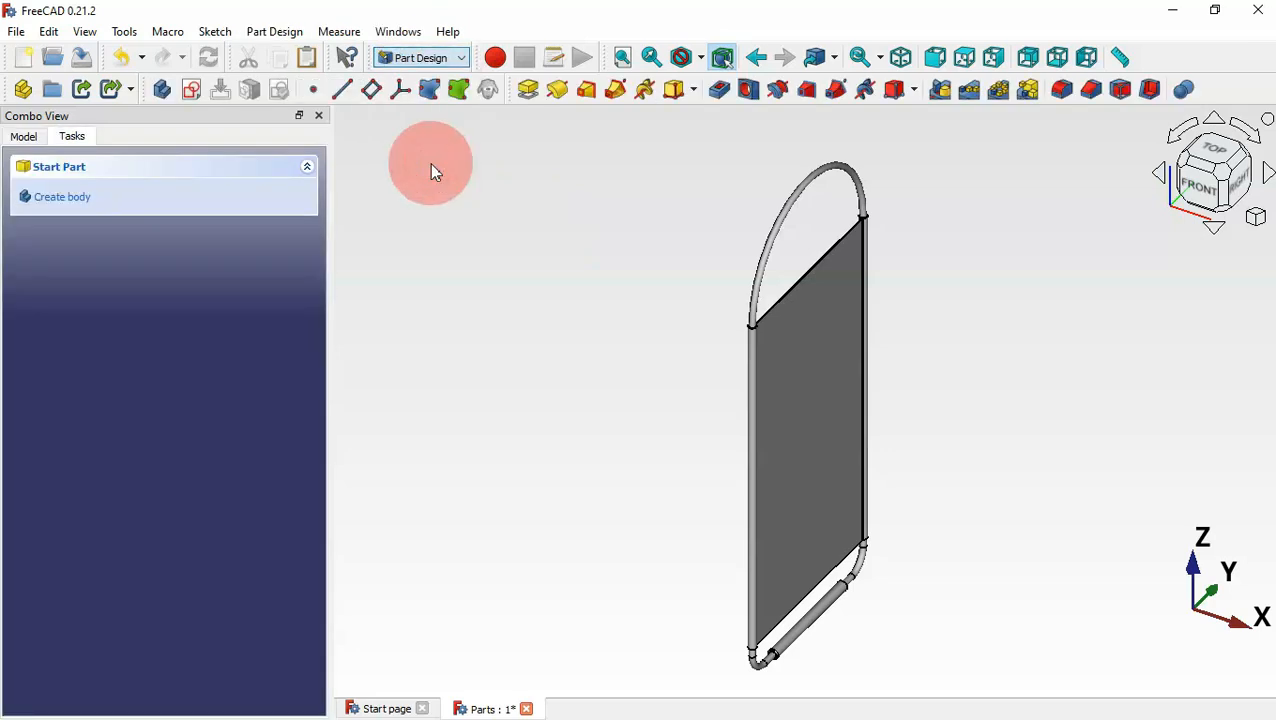
click(819, 382)
click(188, 90)
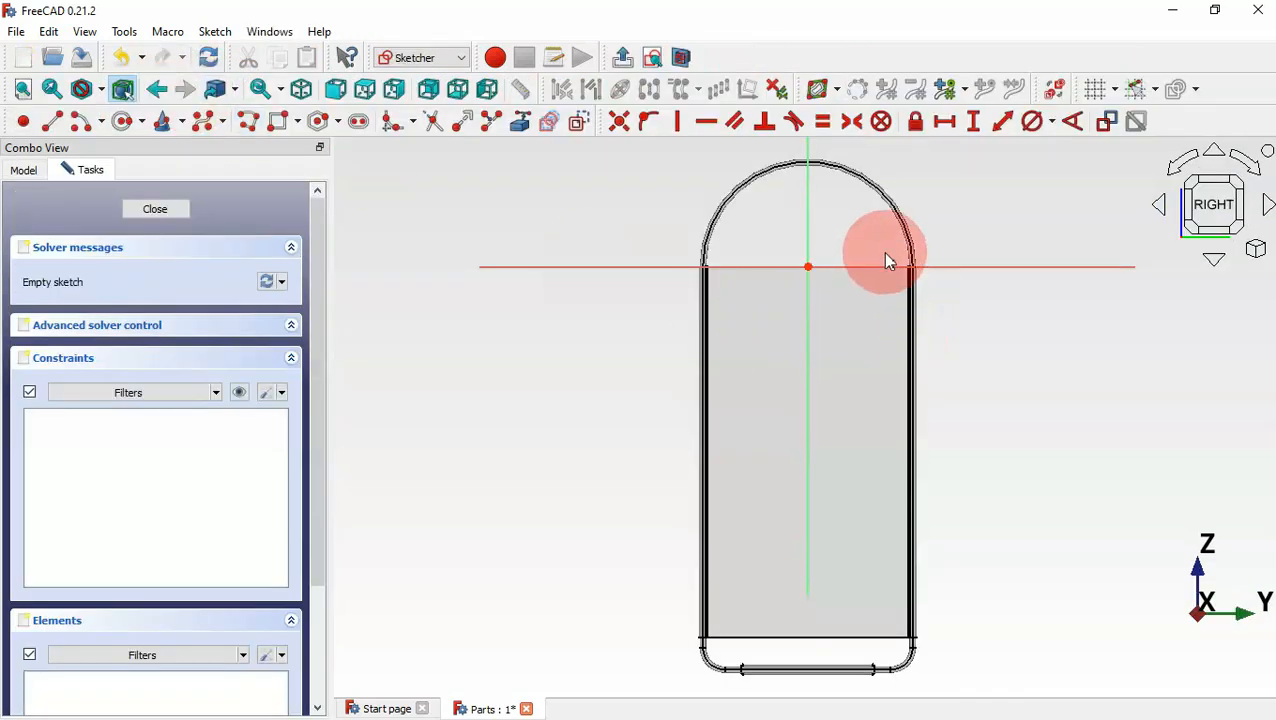
Import the flat face's upper and lower edges into the sketch as external geometry
click(520, 122)
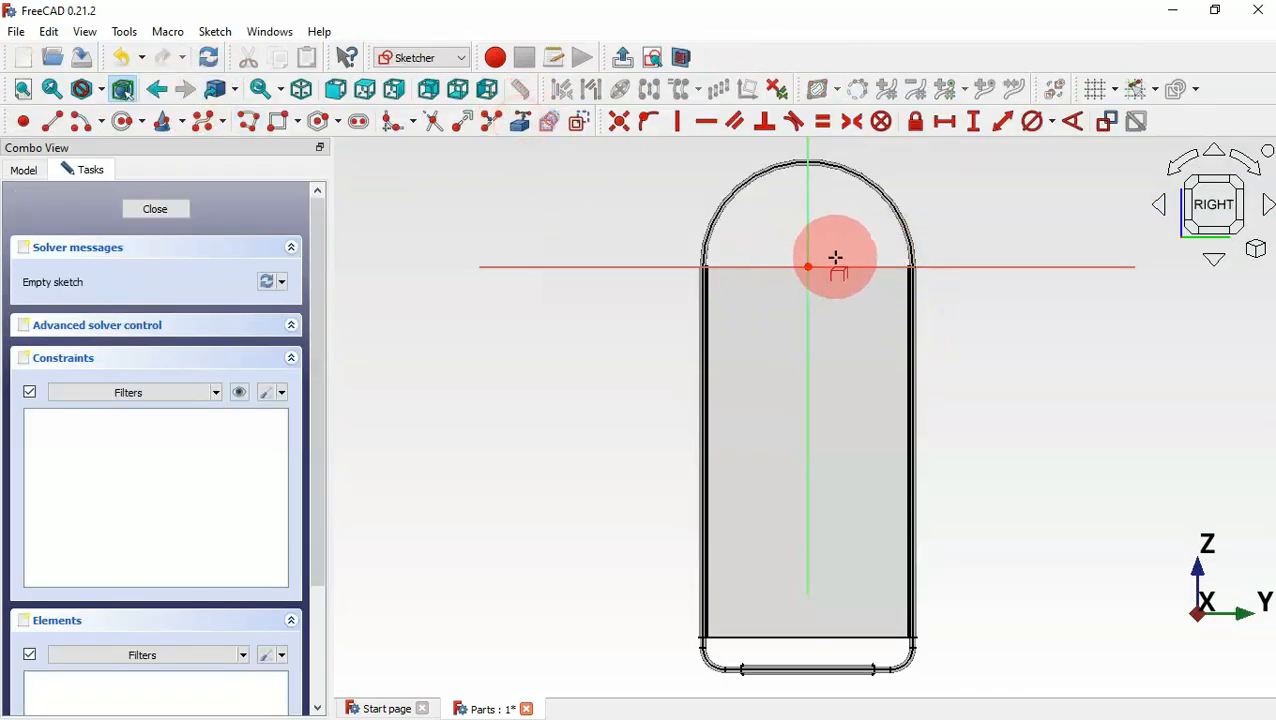
scroll(849, 260, up, 3)
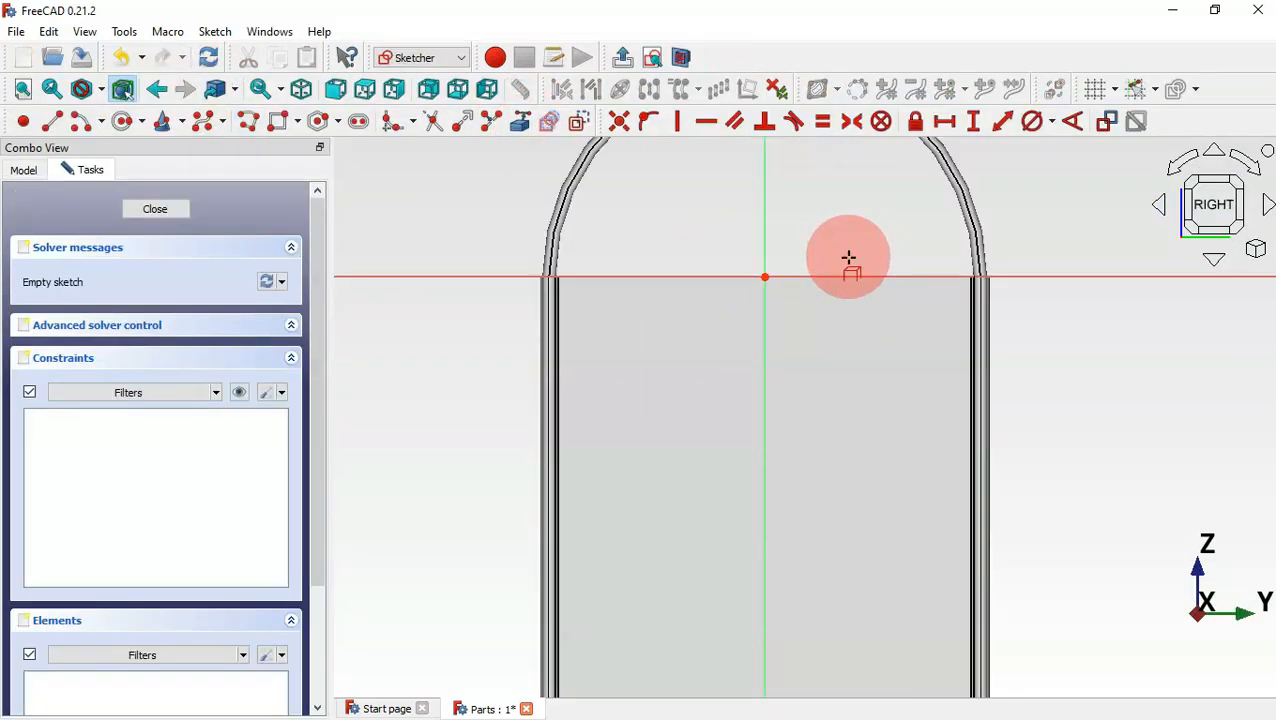
click(931, 277)
scroll(869, 205, down, 5)
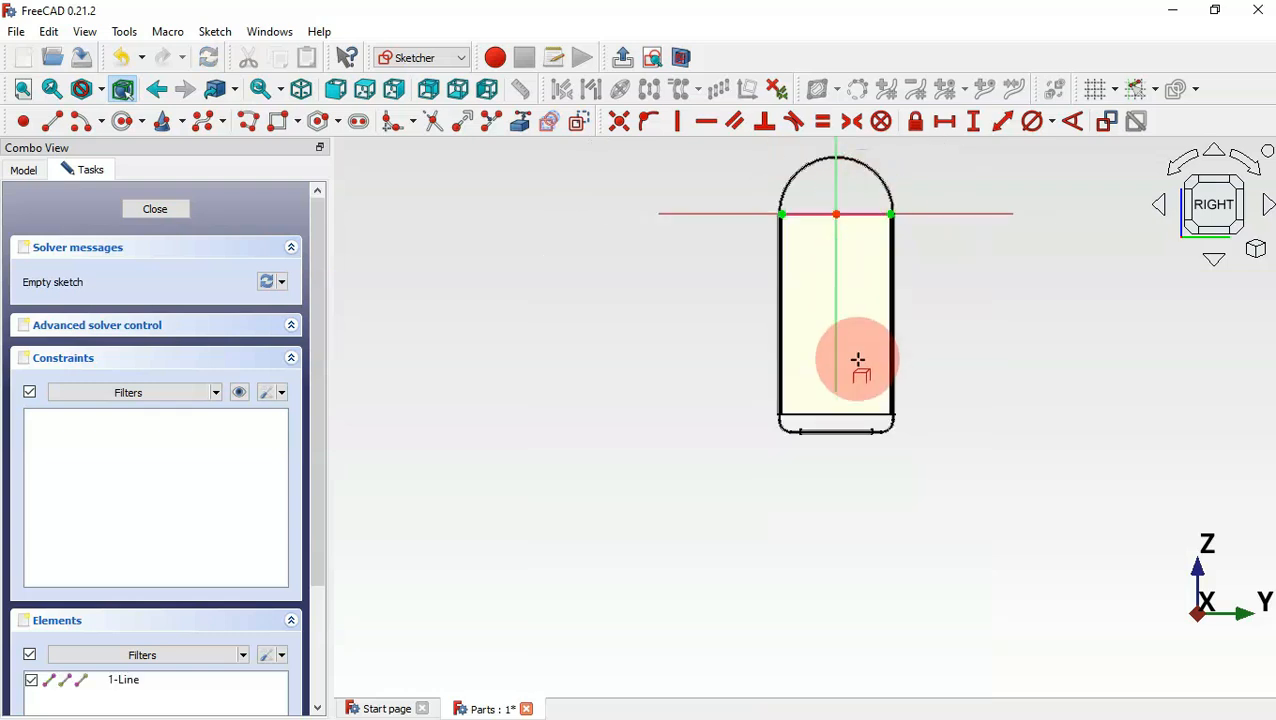
scroll(871, 430, up, 3)
scroll(873, 446, up, 3)
click(882, 355)
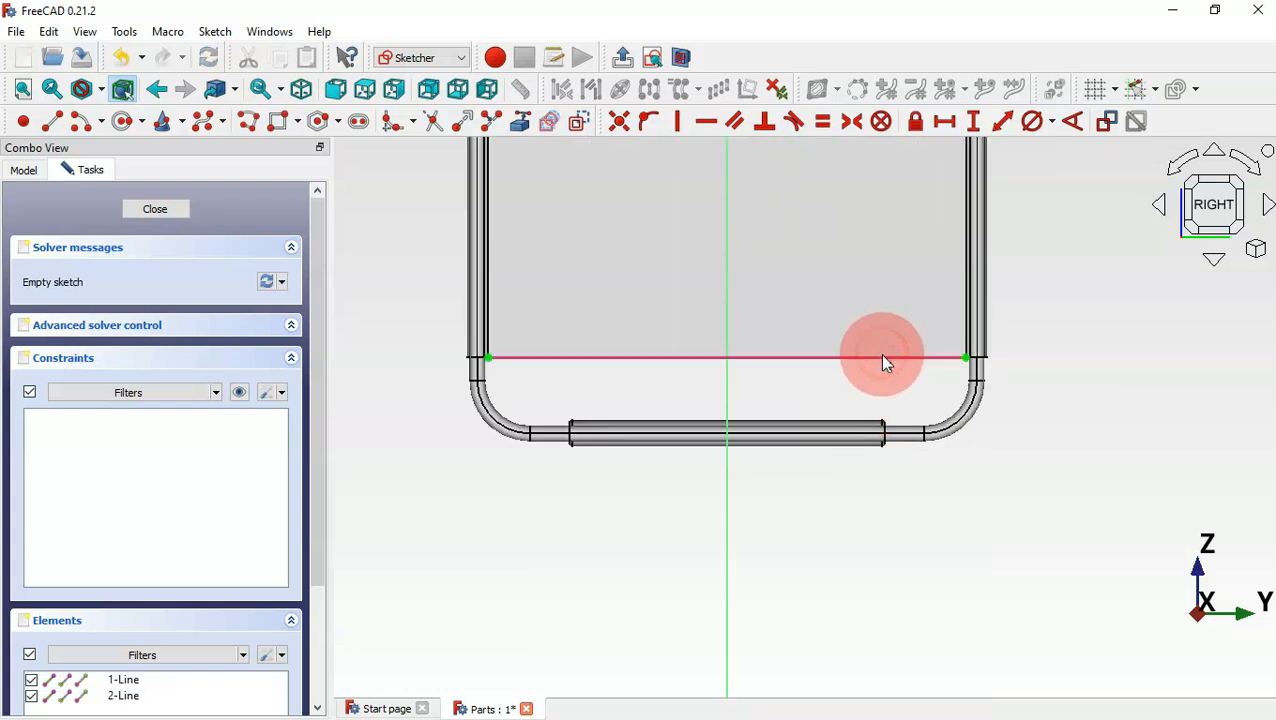
Place a point on the sketch's vertical axis near the middle of the sheet face
click(24, 121)
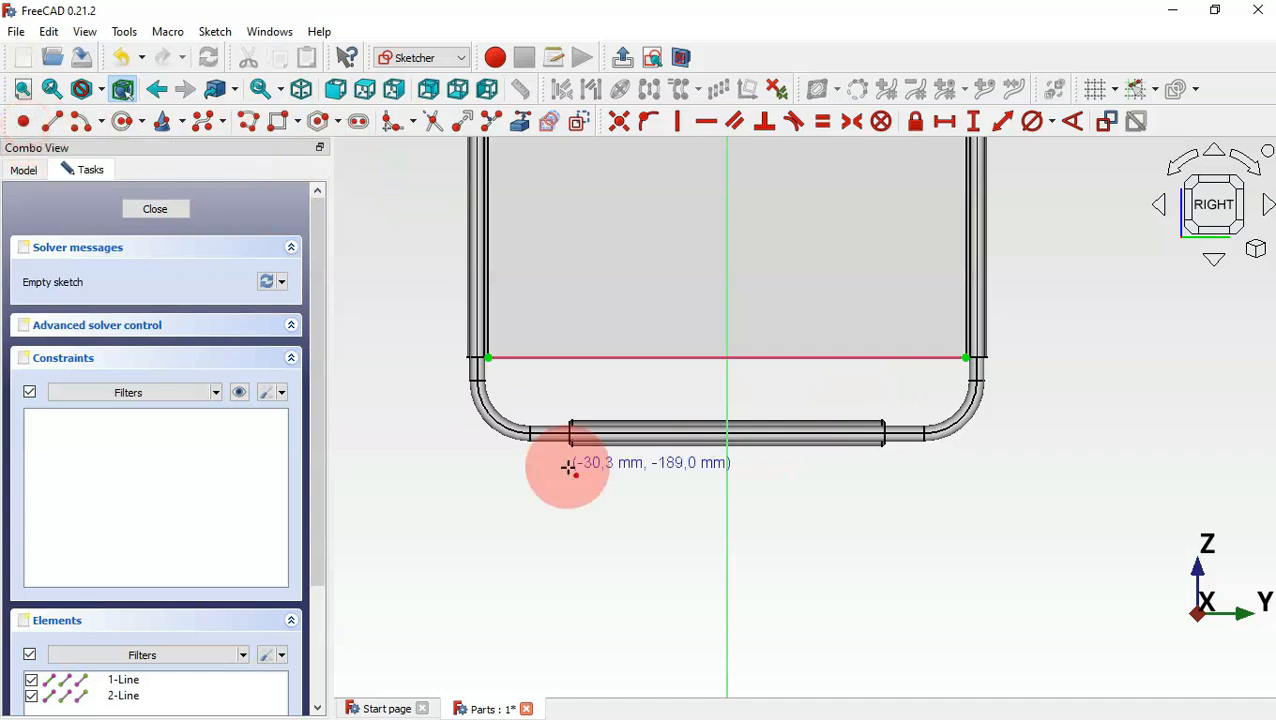
scroll(570, 472, down, 6)
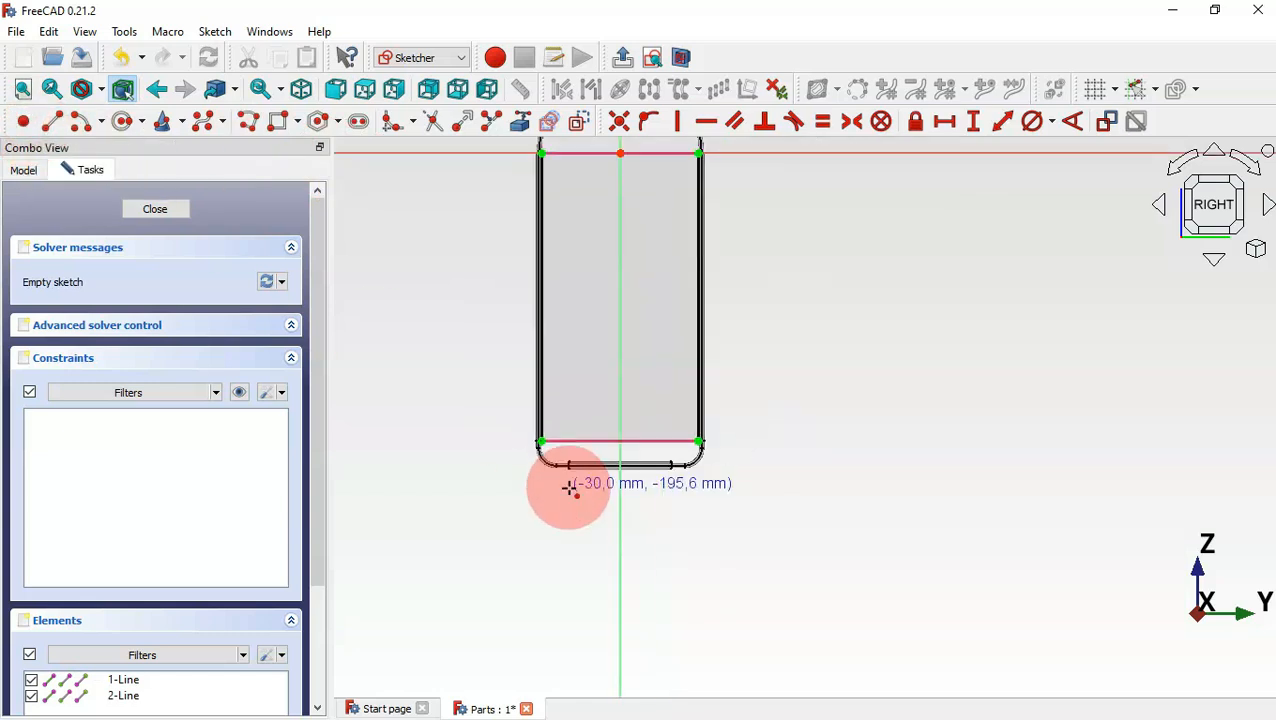
scroll(614, 300, up, 2)
click(621, 297)
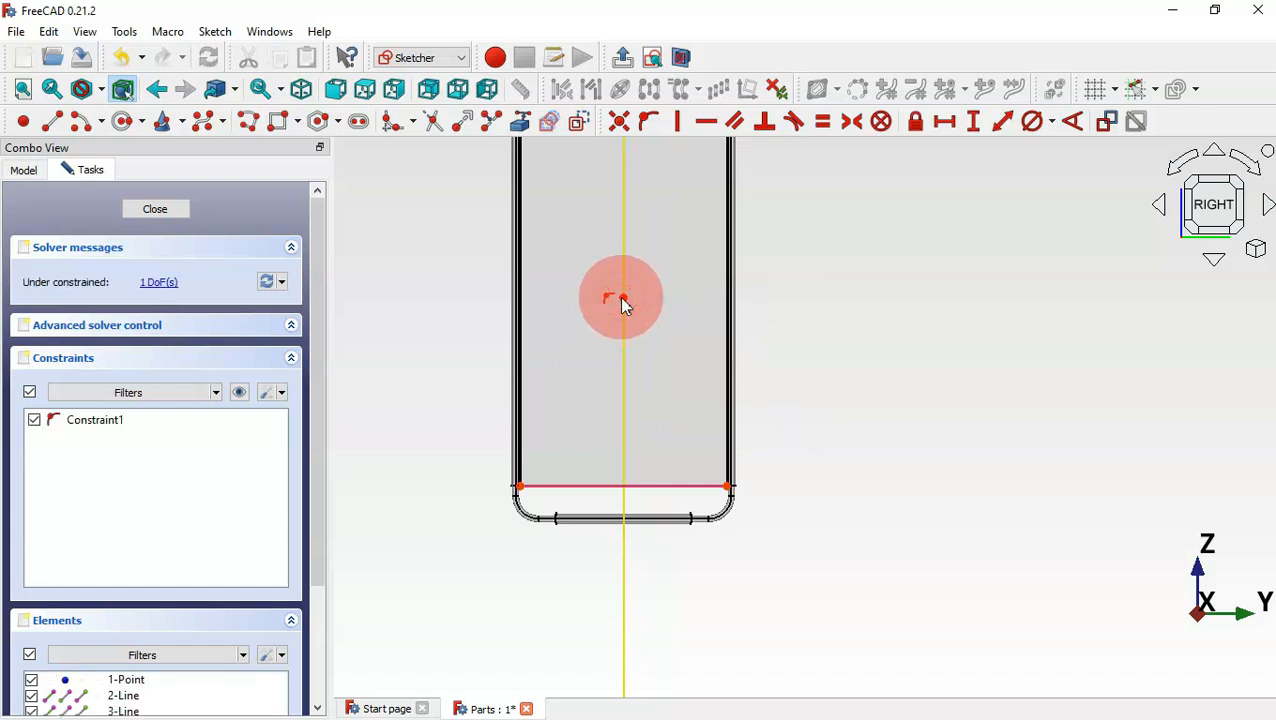
Make the lower-left and upper-right corners of the sheet face symmetric about the point on the axis
click(858, 130)
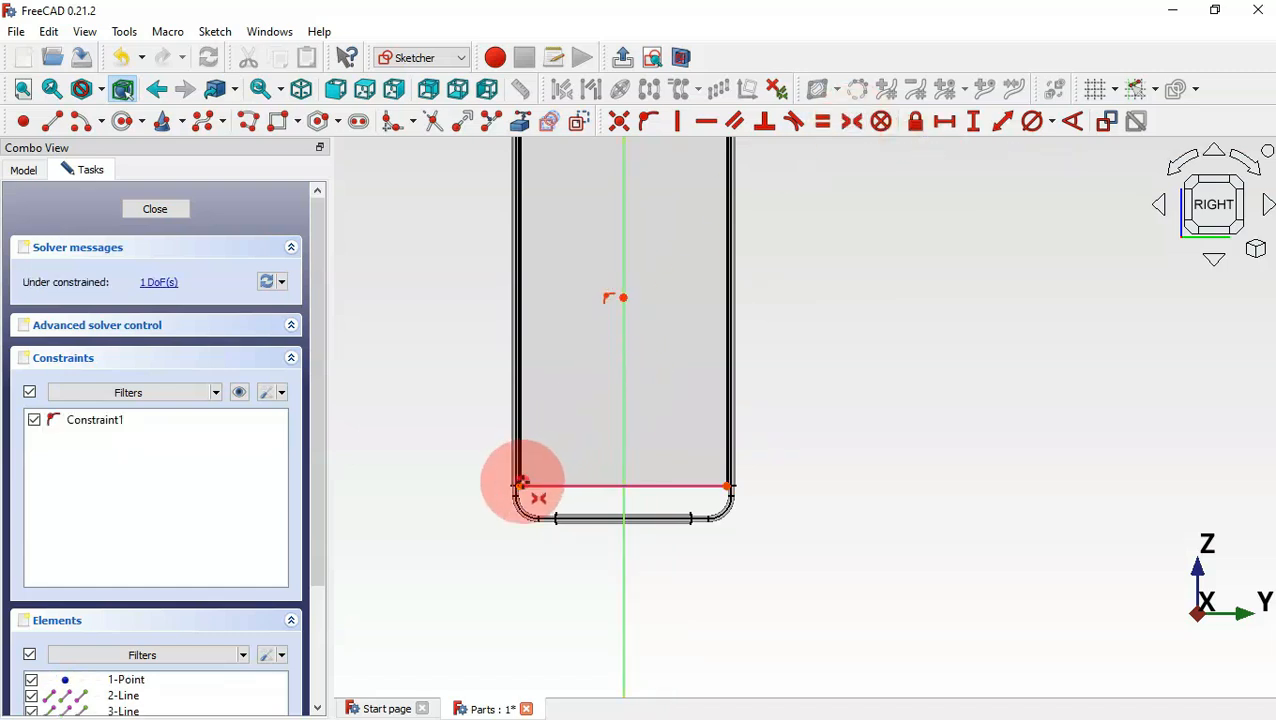
click(522, 484)
scroll(521, 543, down, 2)
scroll(652, 265, up, 3)
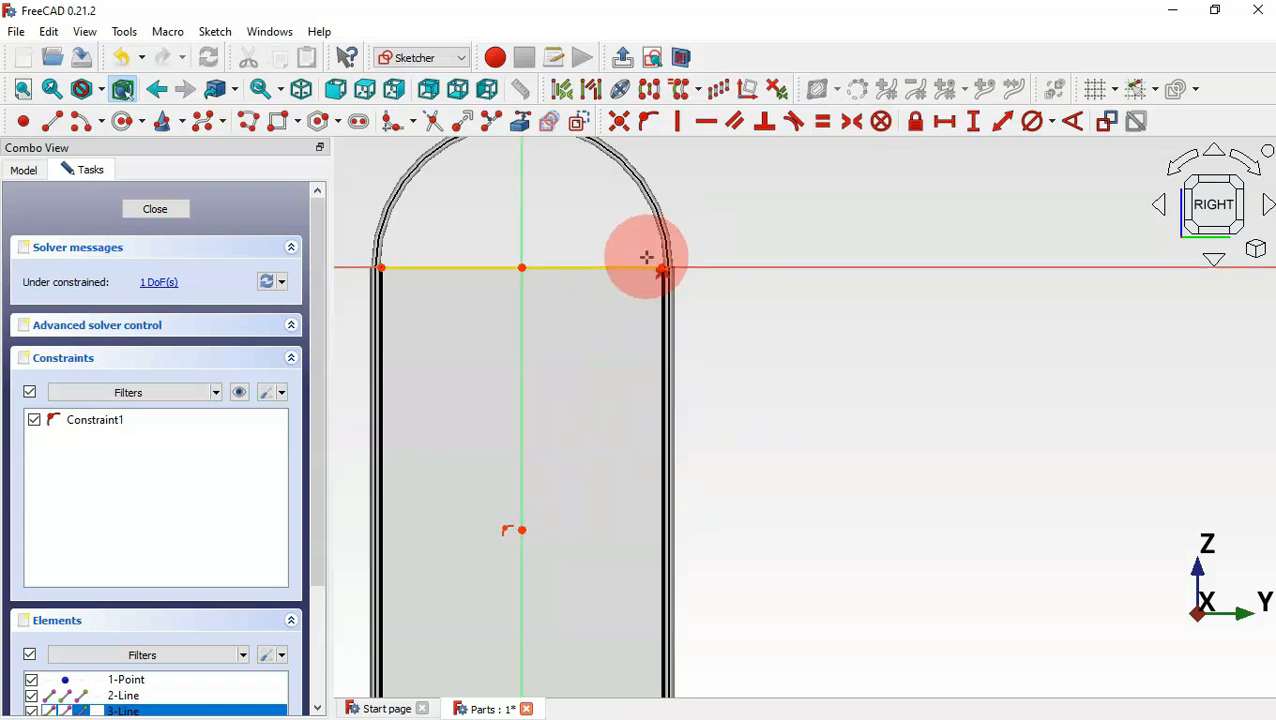
click(662, 268)
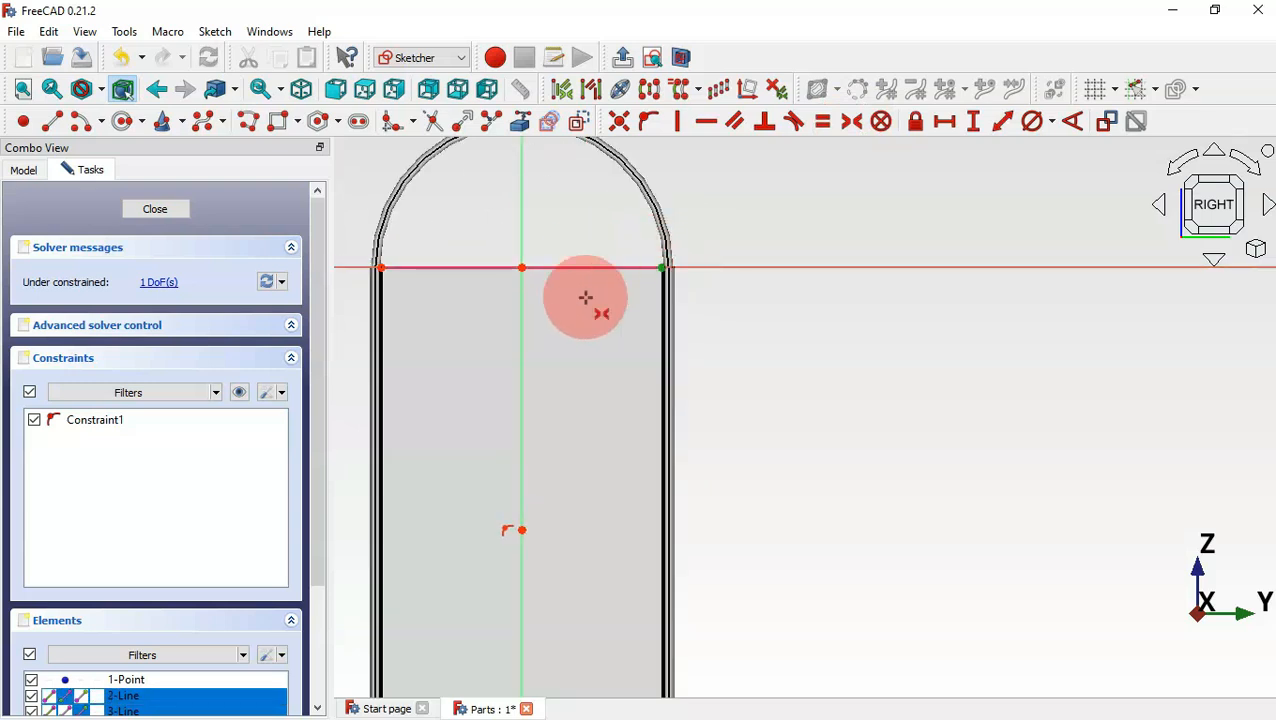
click(522, 530)
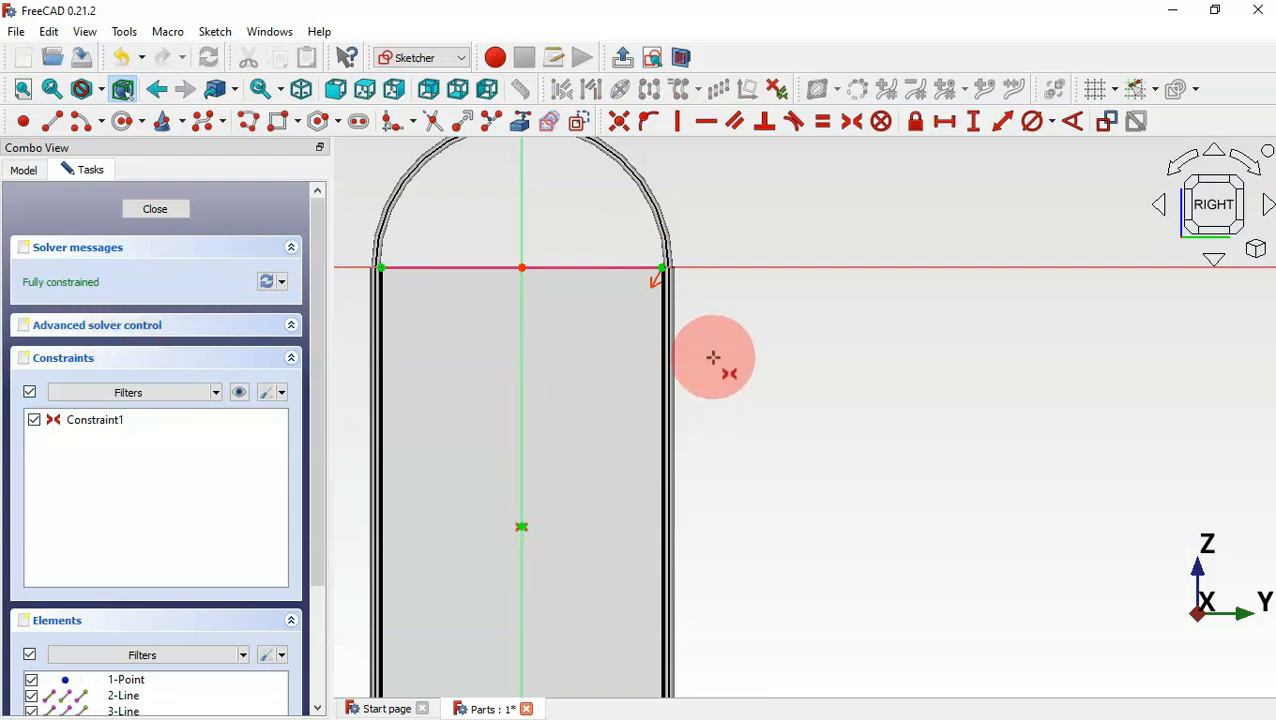
Sketch a tall rounded rectangle around the centre point, inside the sheet face
click(303, 125)
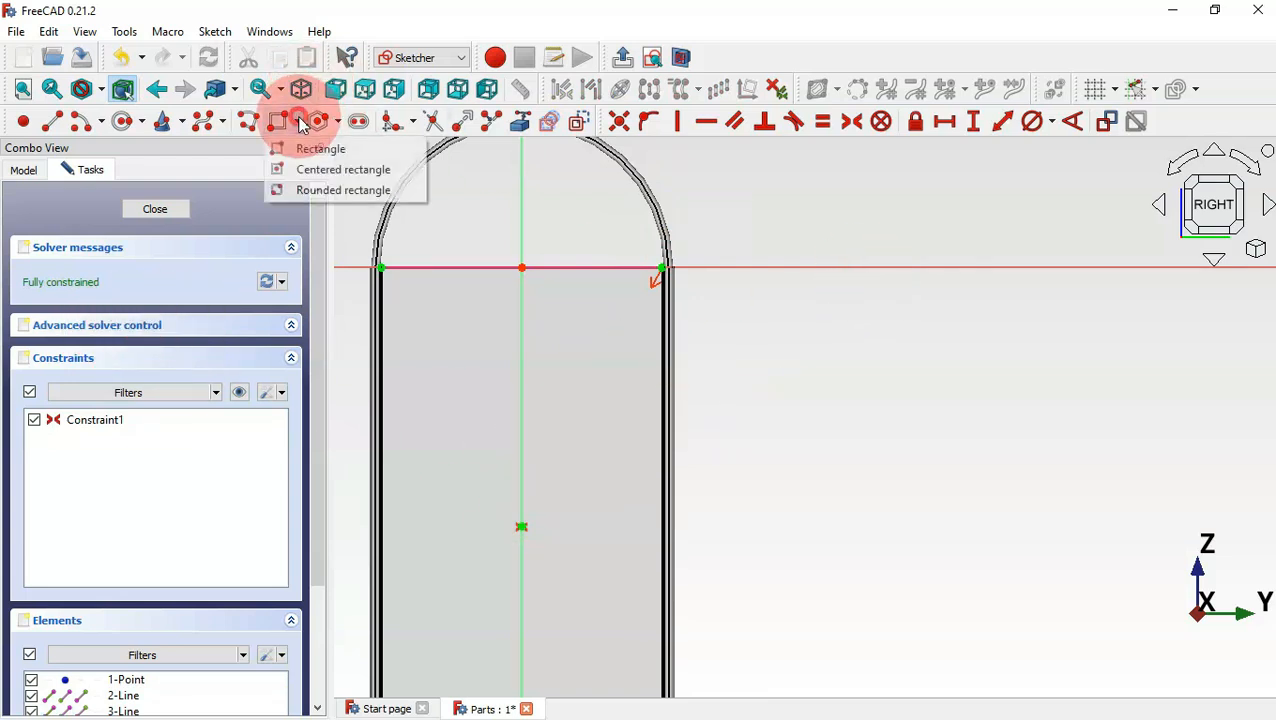
click(390, 190)
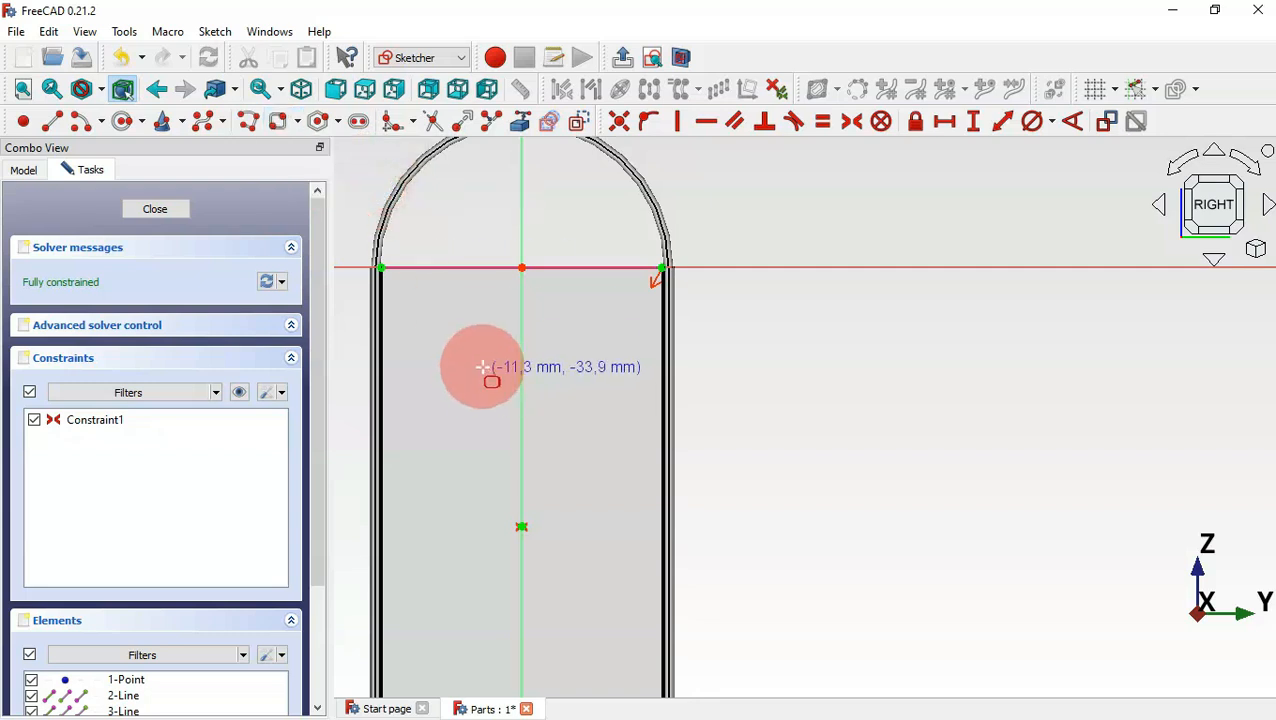
click(428, 310)
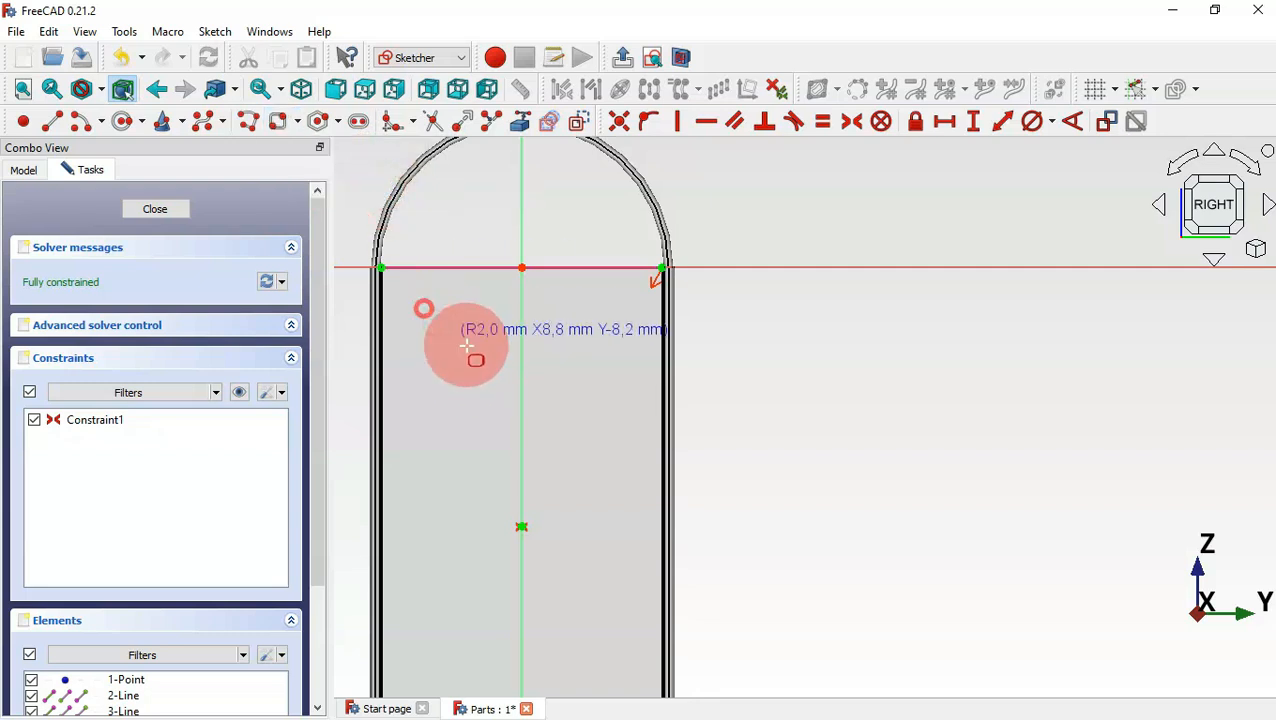
click(613, 675)
scroll(712, 441, down, 3)
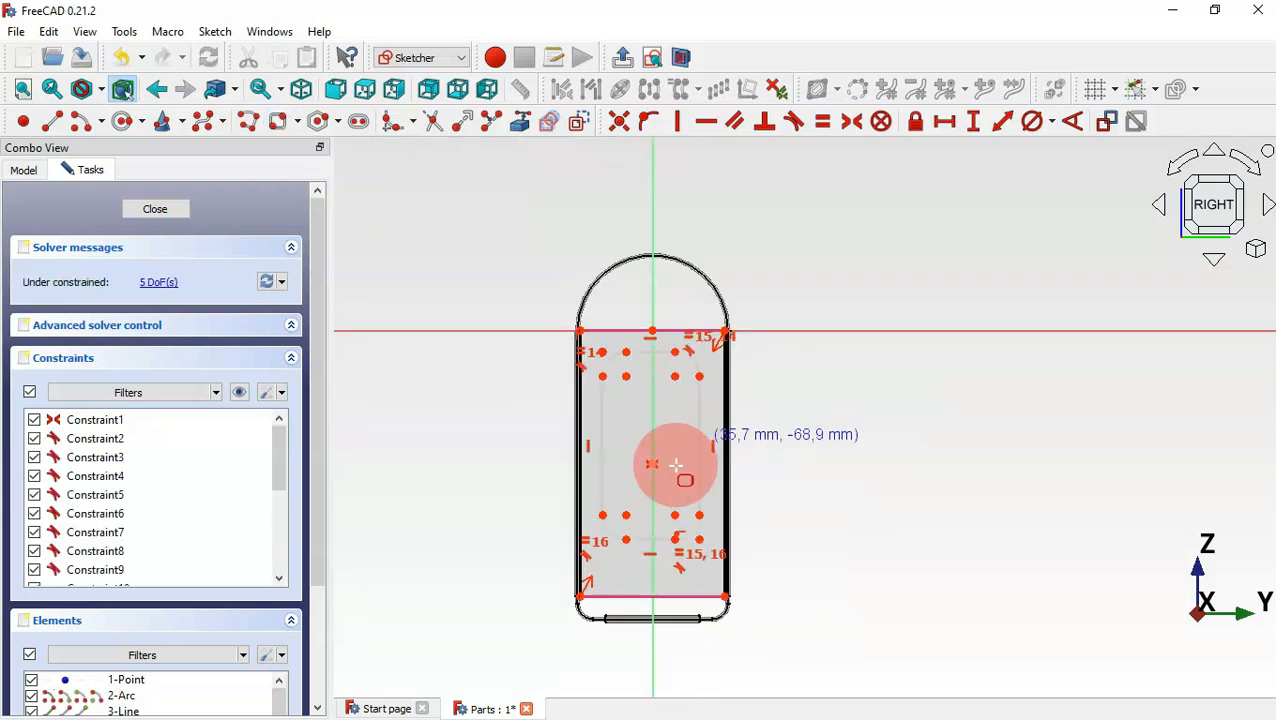
scroll(643, 545, up, 1)
scroll(643, 545, up, 2)
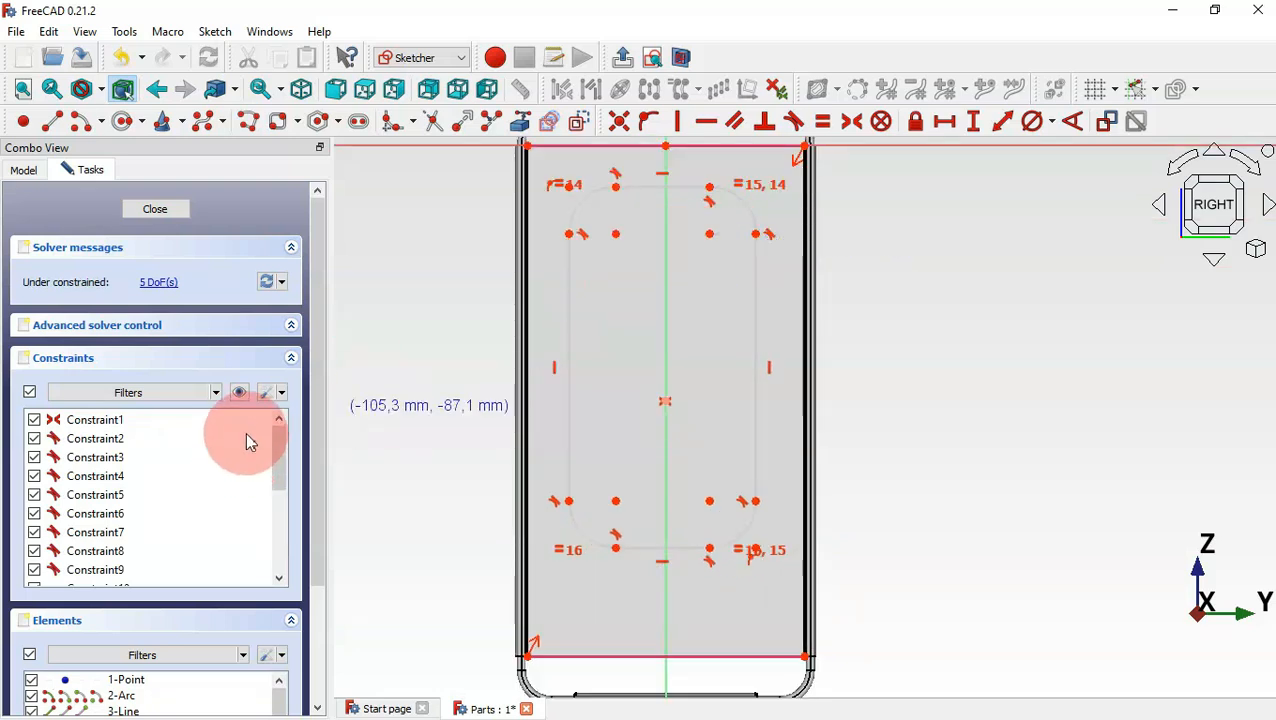
Hide all constraint symbols and make the rounded rectangle's upper-right and lower-left corner-arc centres symmetric about the centre point
click(241, 394)
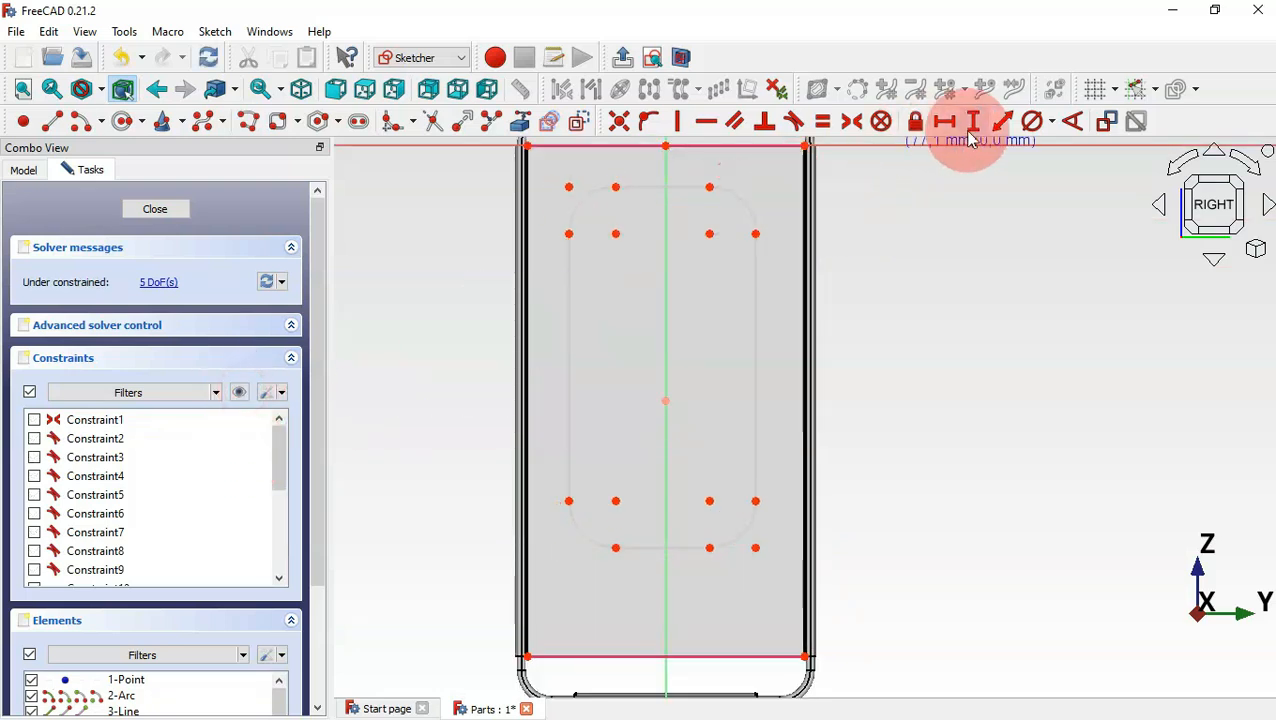
click(853, 124)
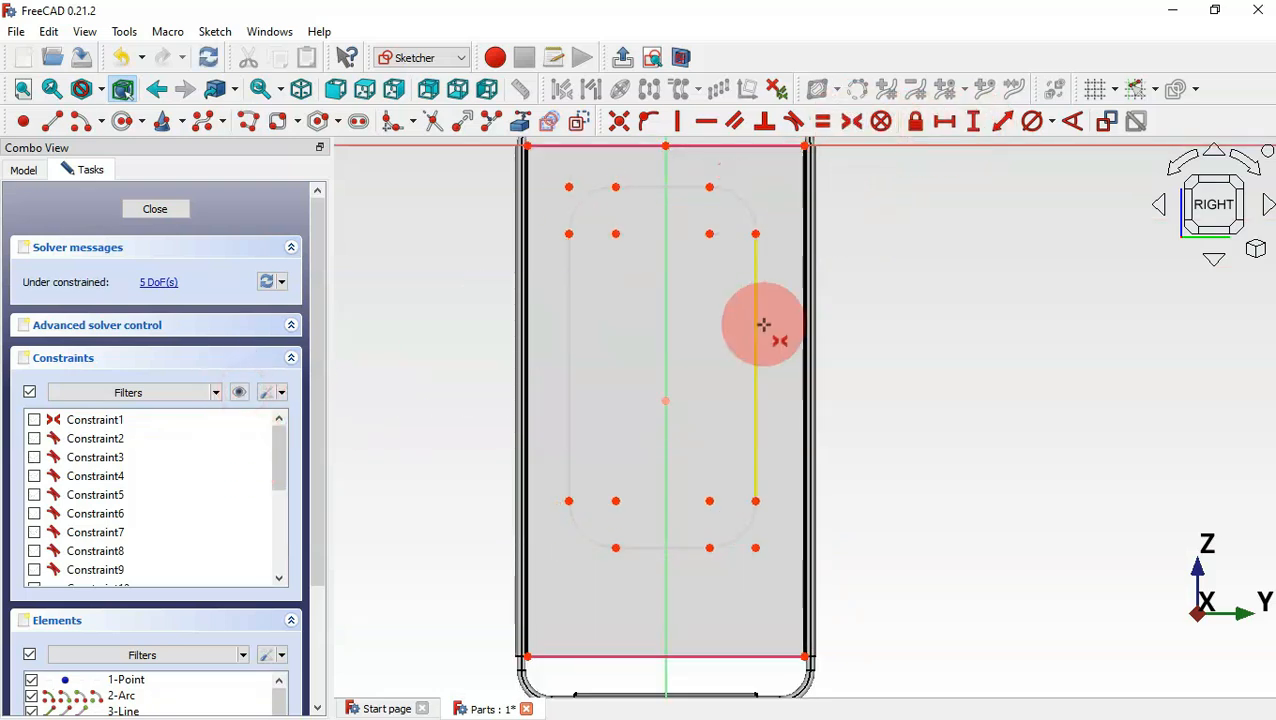
click(710, 236)
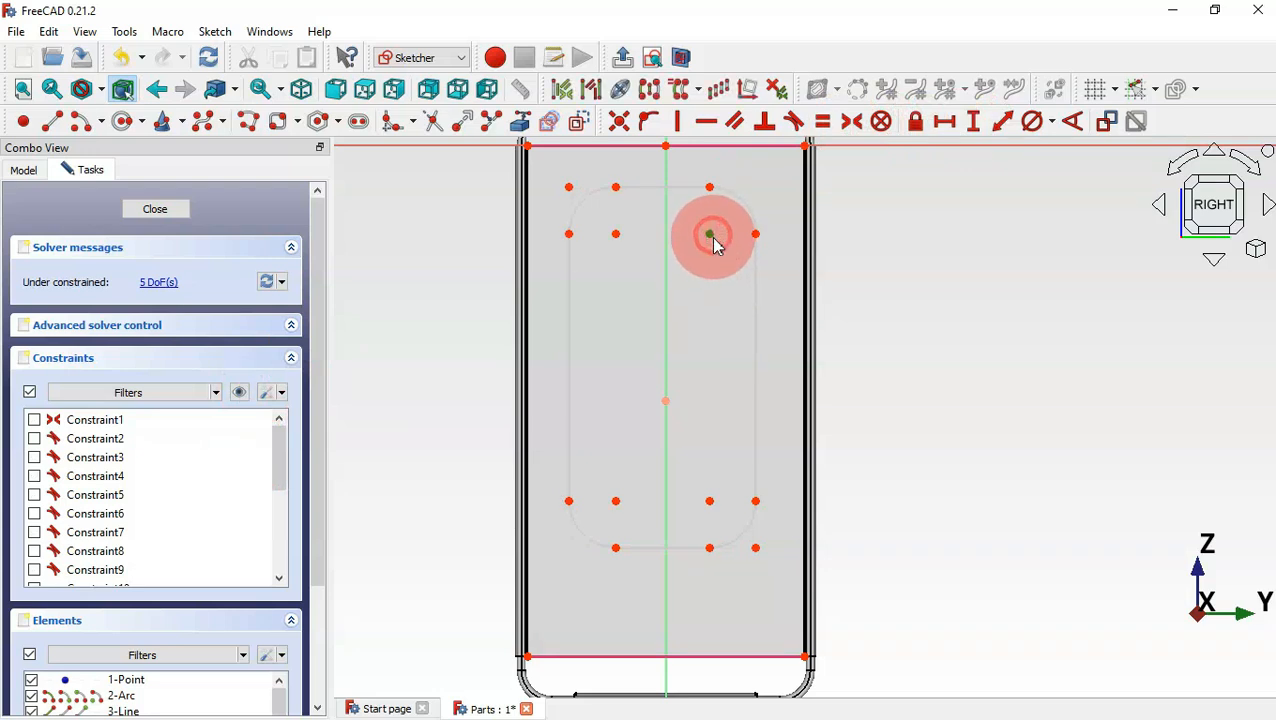
click(617, 500)
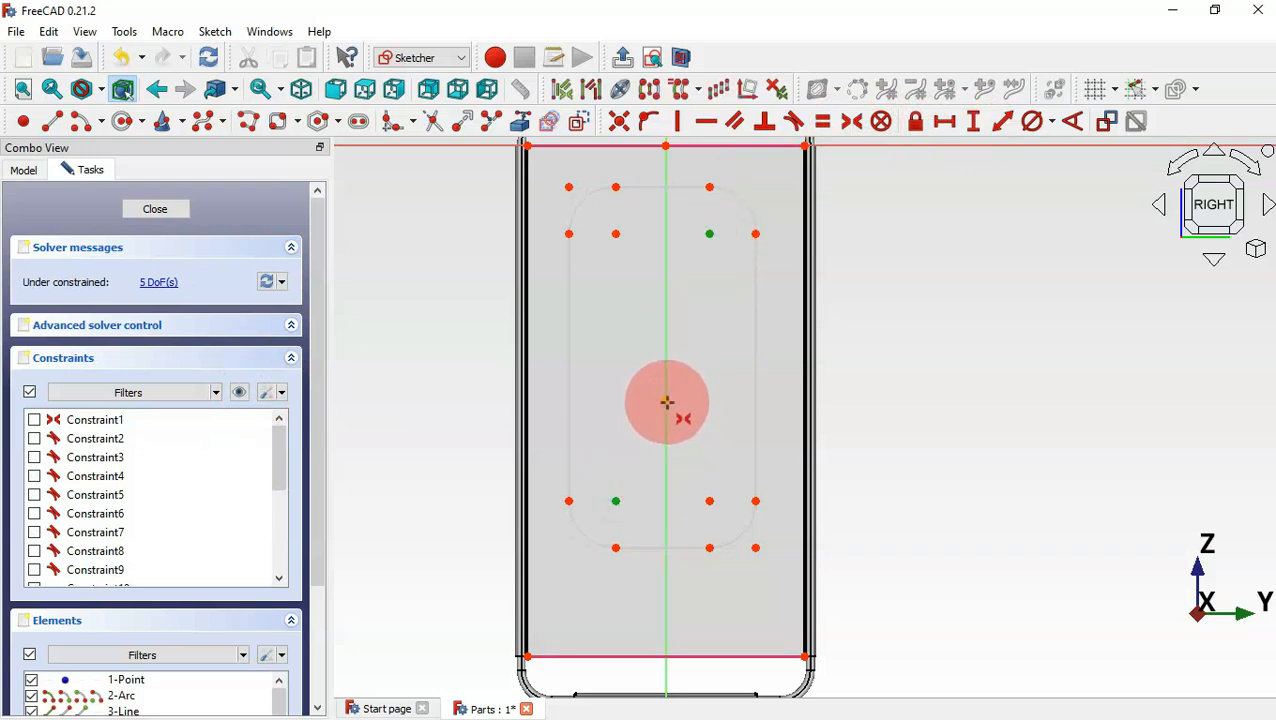
click(667, 400)
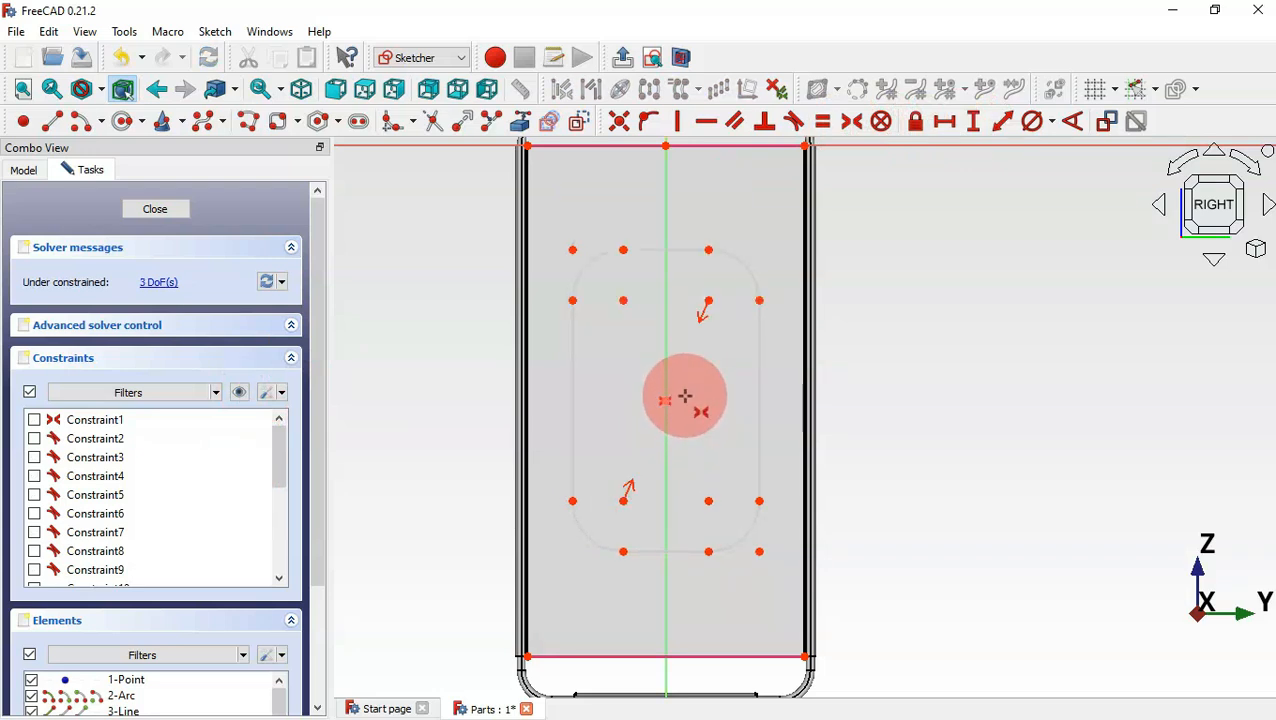
Constrain an upper corner arc of the rounded rectangle to a 5 mm radius
click(1052, 122)
click(1092, 150)
click(748, 272)
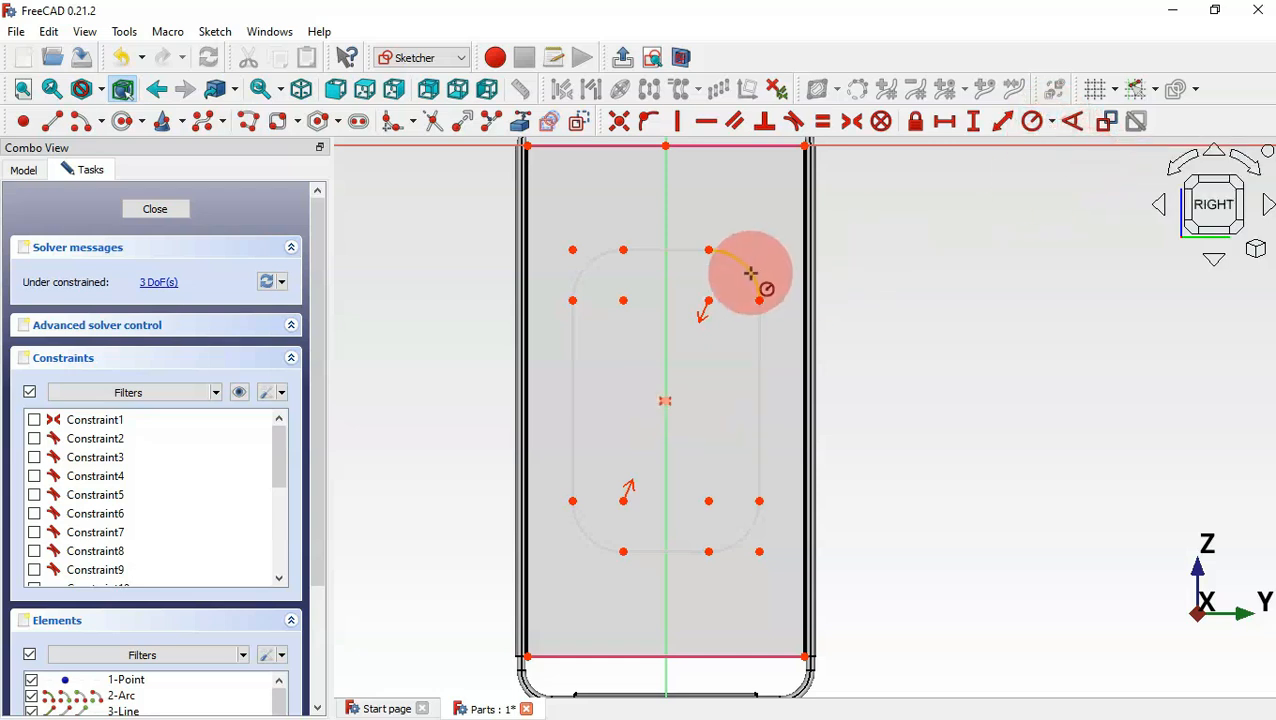
text(5)
key(Return)
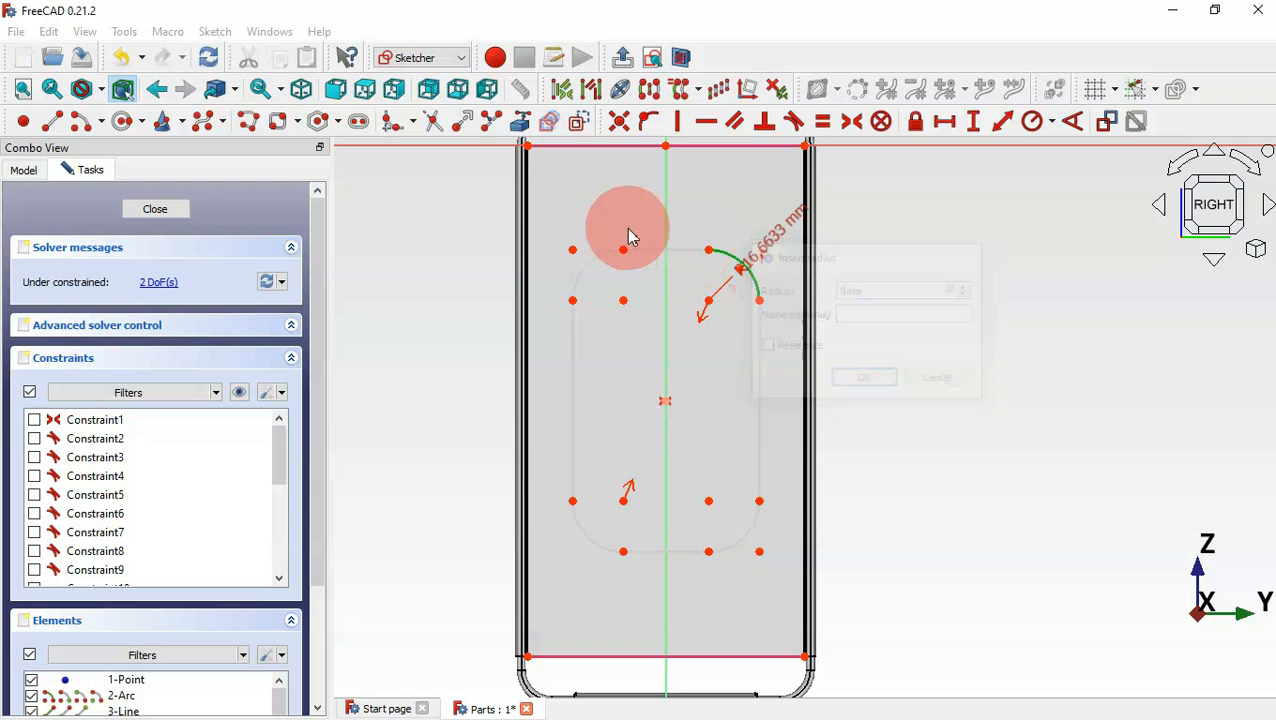
Constrain the overall width of the rounded rectangle to 81 mm, measured between its vertical sides
click(1005, 128)
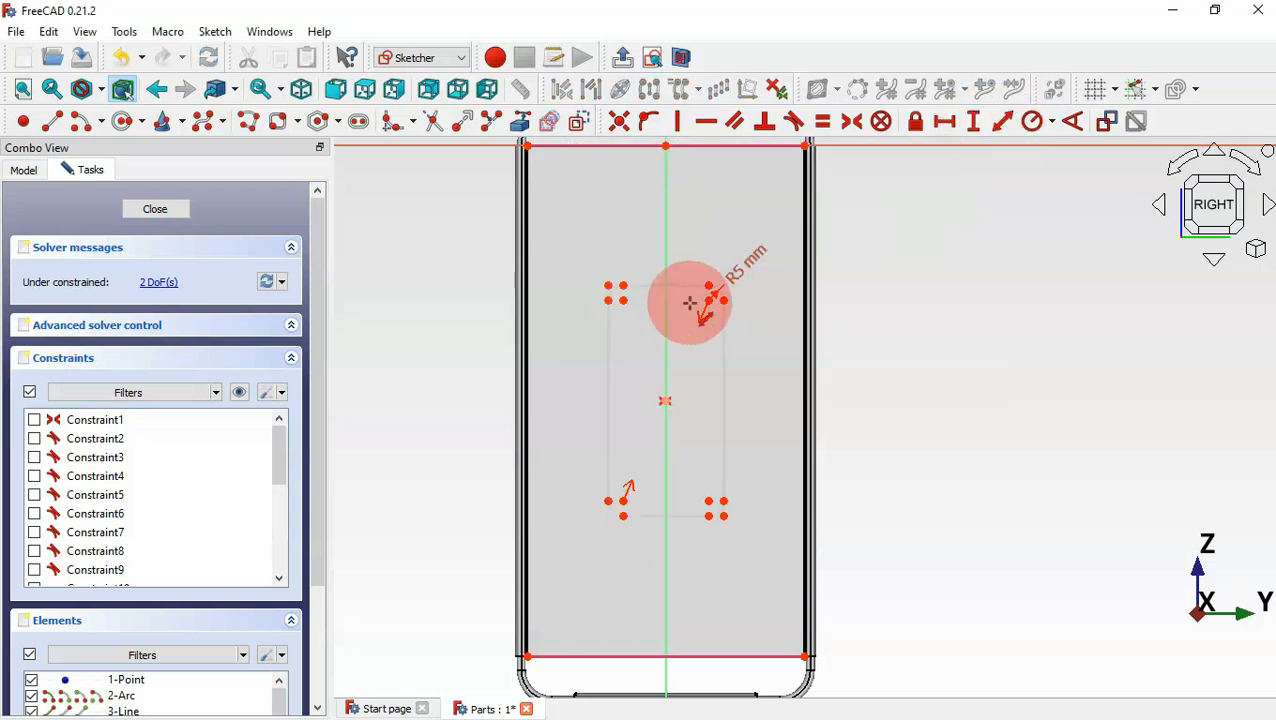
click(721, 301)
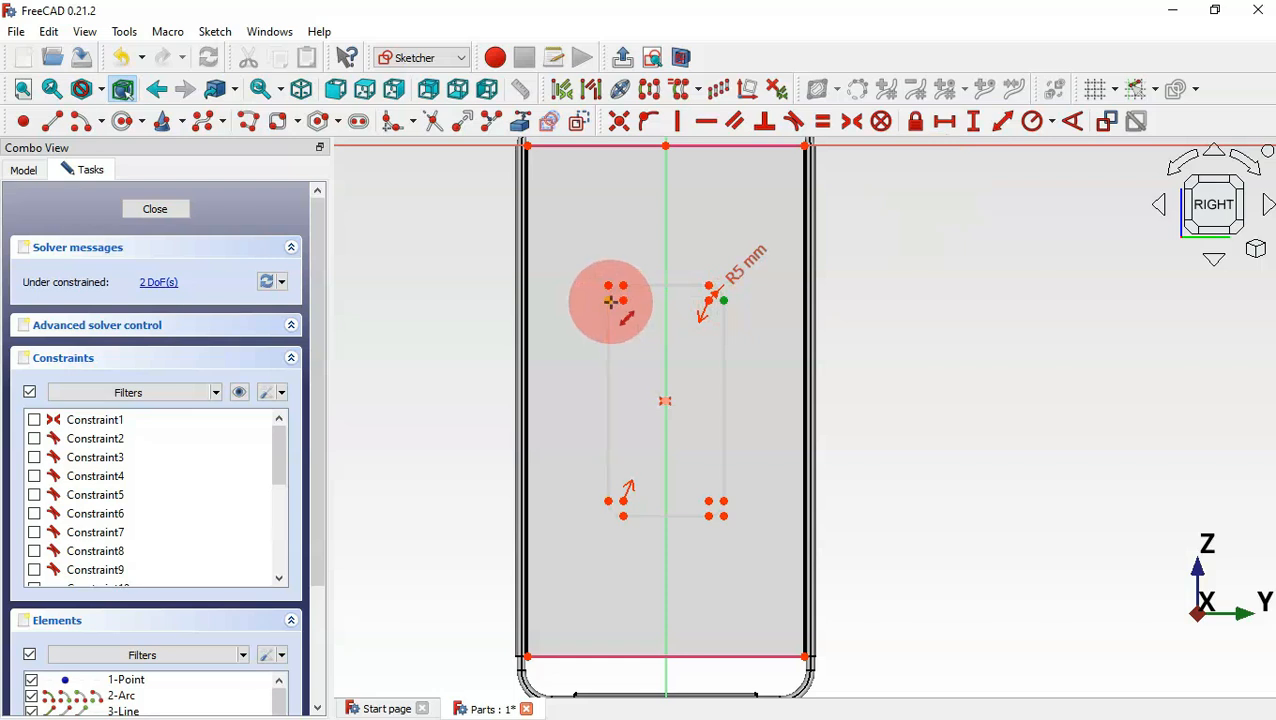
click(609, 301)
drag(727, 293, 811, 212)
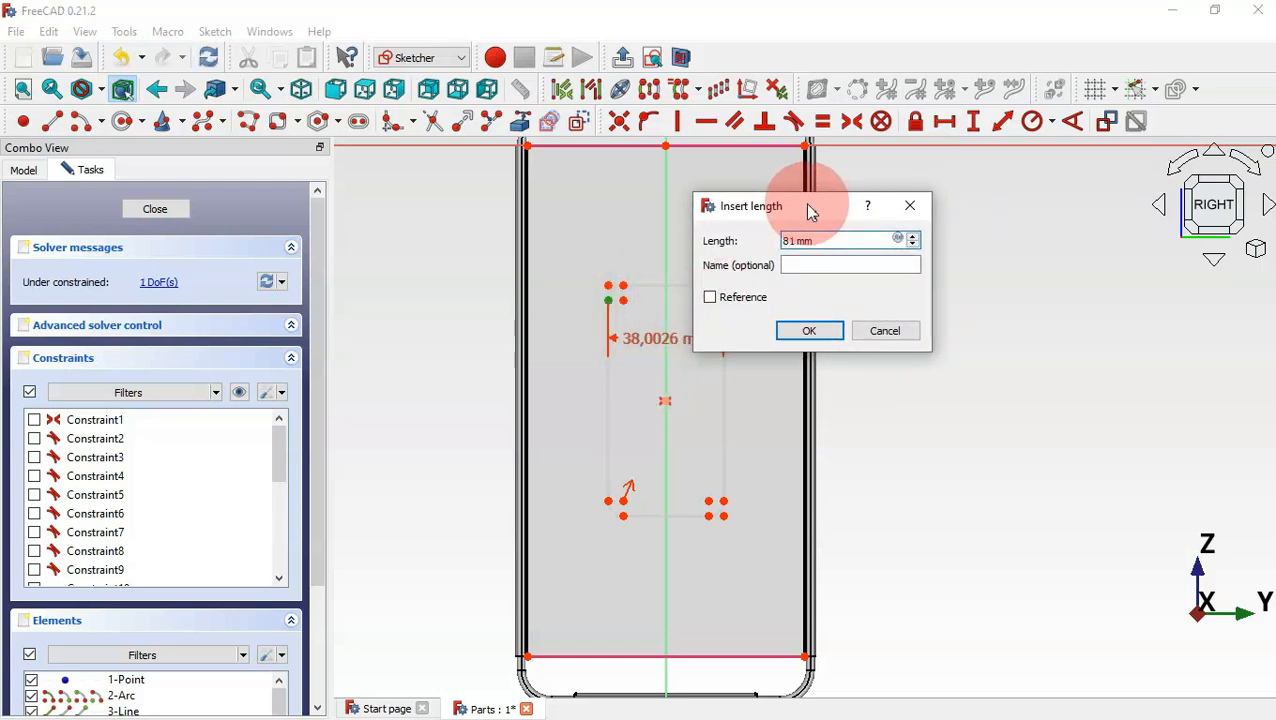
text(81)
key(Return)
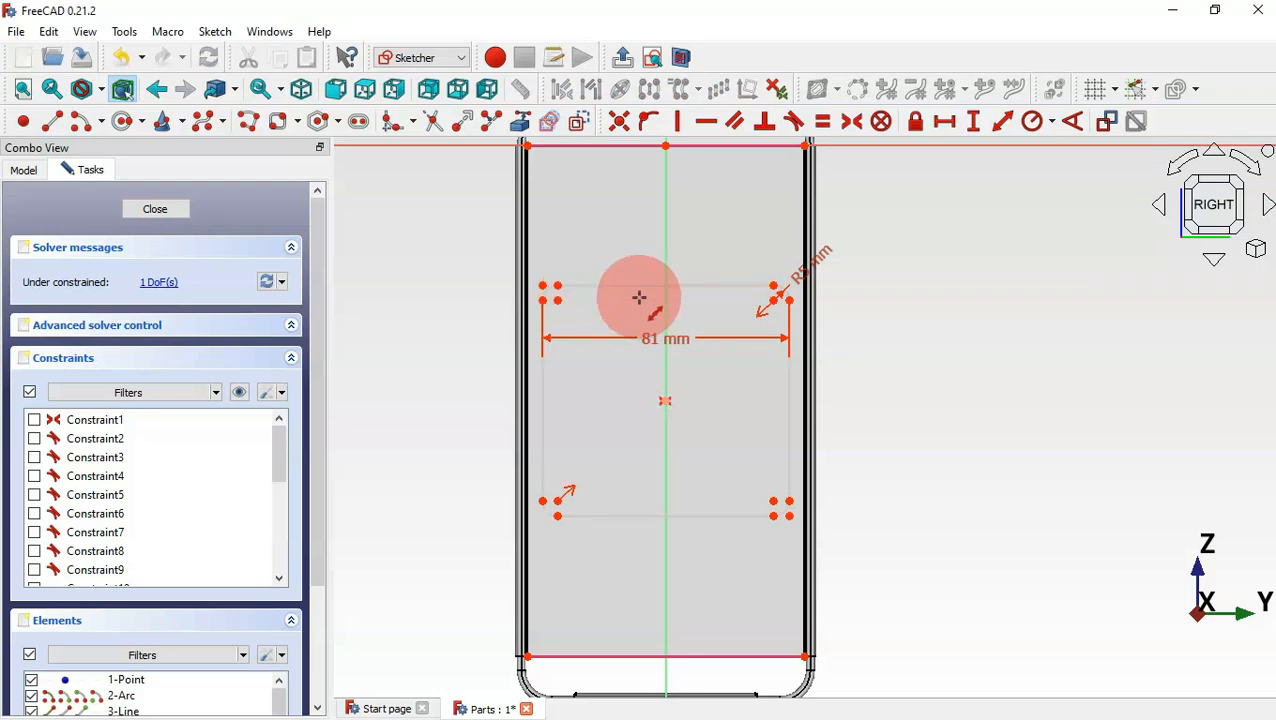
Constrain the overall height of the rounded rectangle to 152 mm and leave the sketch
click(774, 516)
click(775, 286)
text(i)
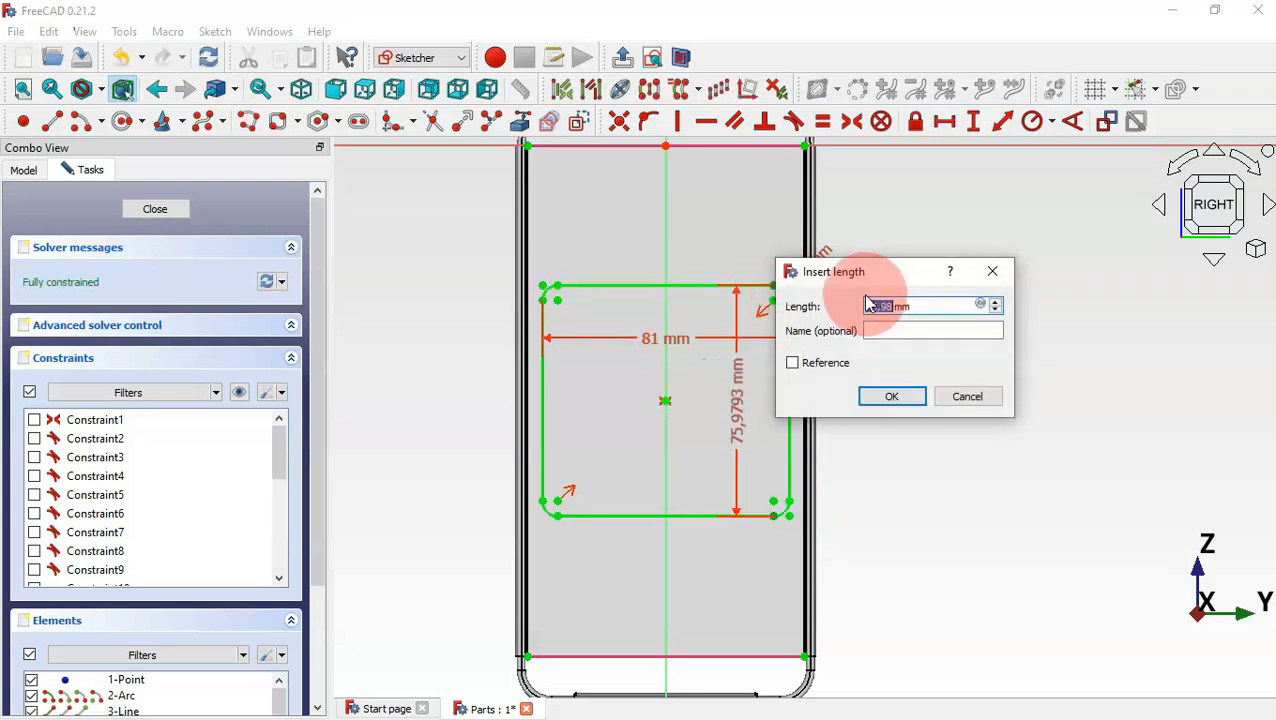
text(152)
key(Return)
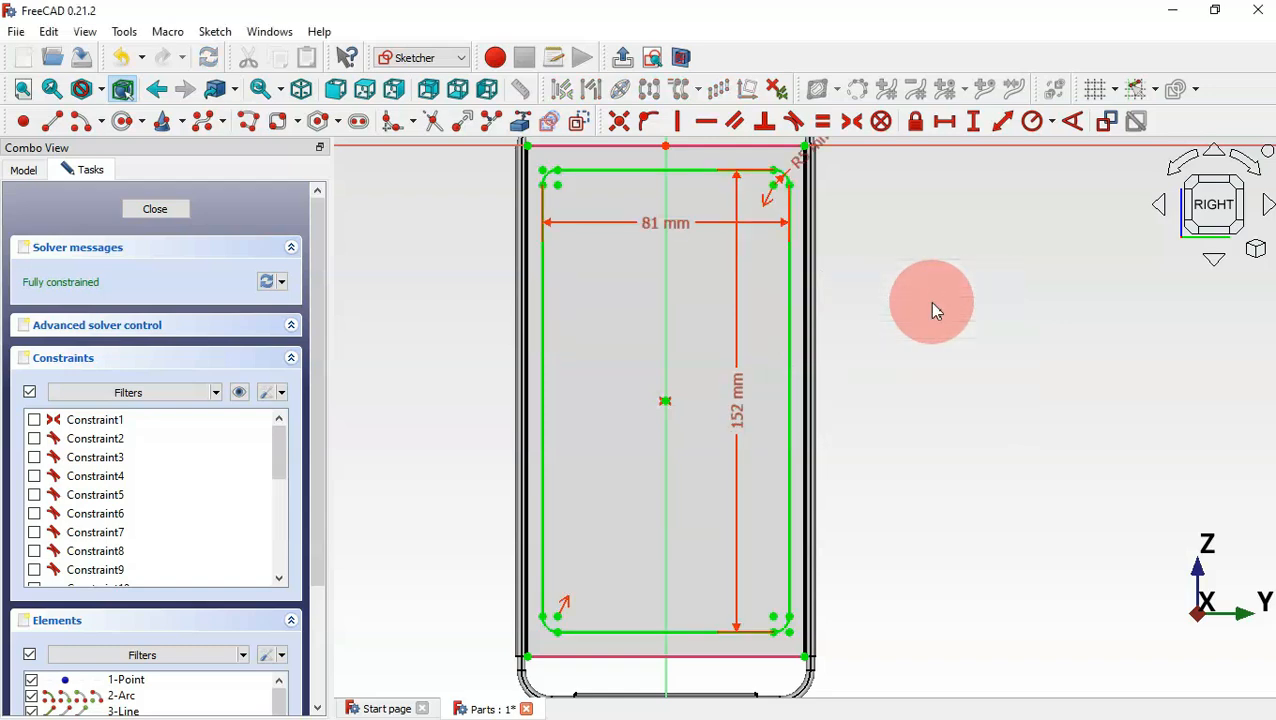
key(Escape)
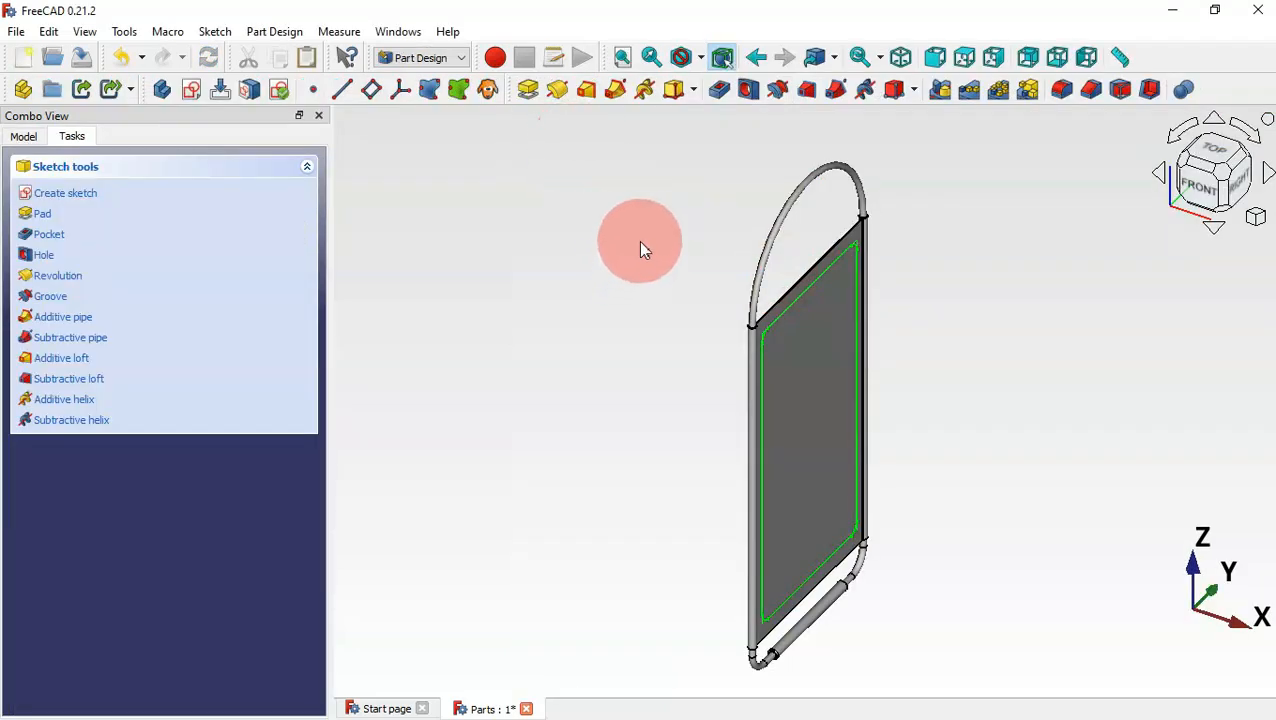
Pad the rounded rectangle sketch 1.5 mm from the sheet panel's face
click(524, 90)
click(231, 277)
drag(231, 279, 156, 277)
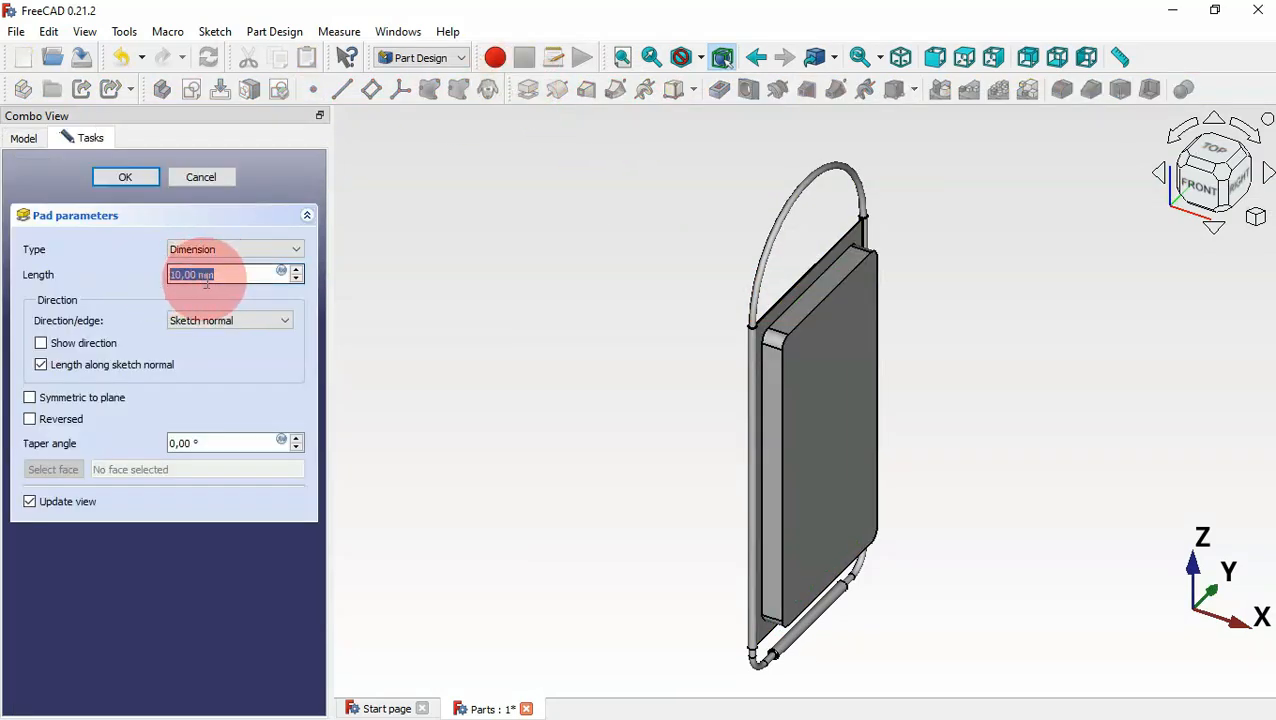
text(1.5)
click(129, 177)
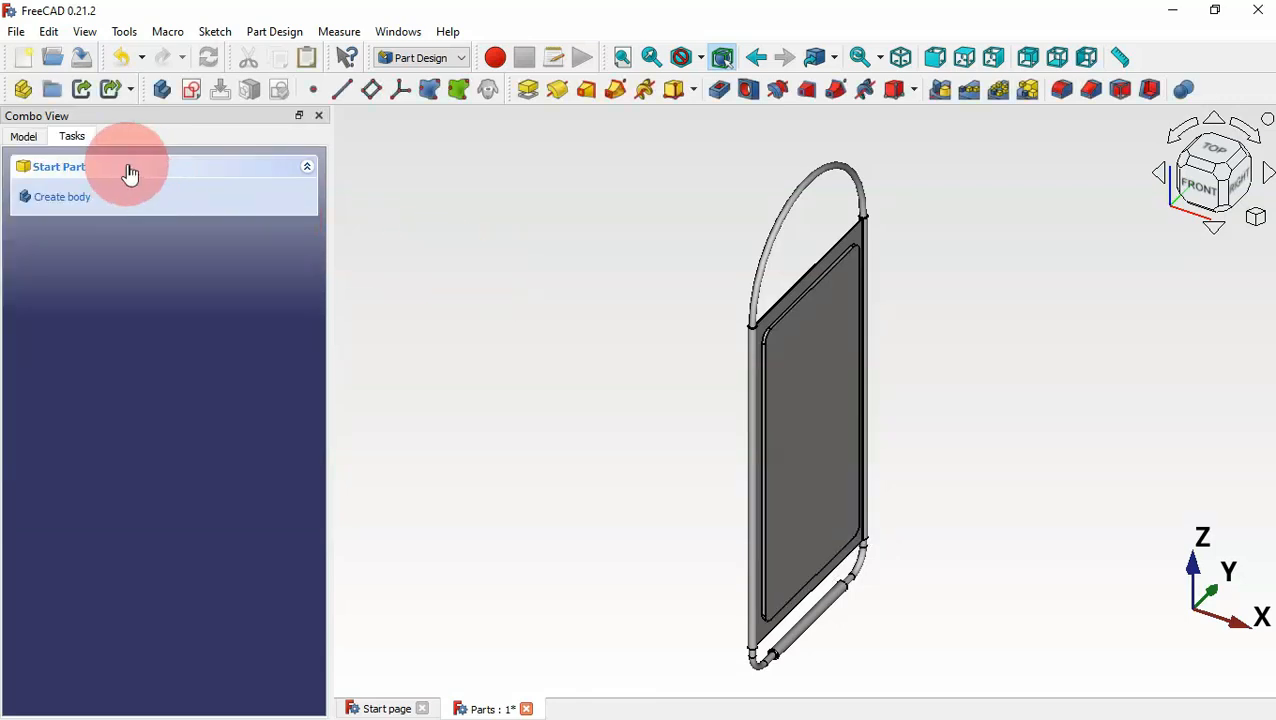
Duplicate only the pad's sketch, without its dependencies, and place the copy inside the active Body
click(38, 142)
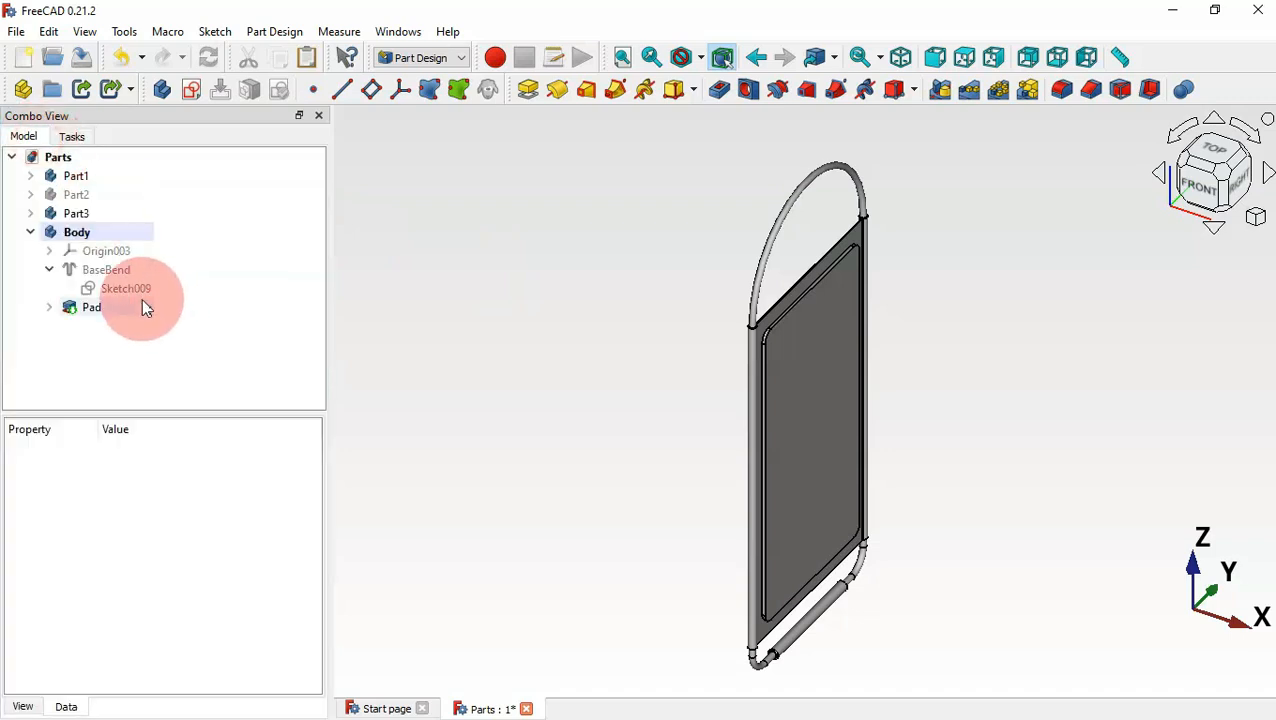
click(49, 307)
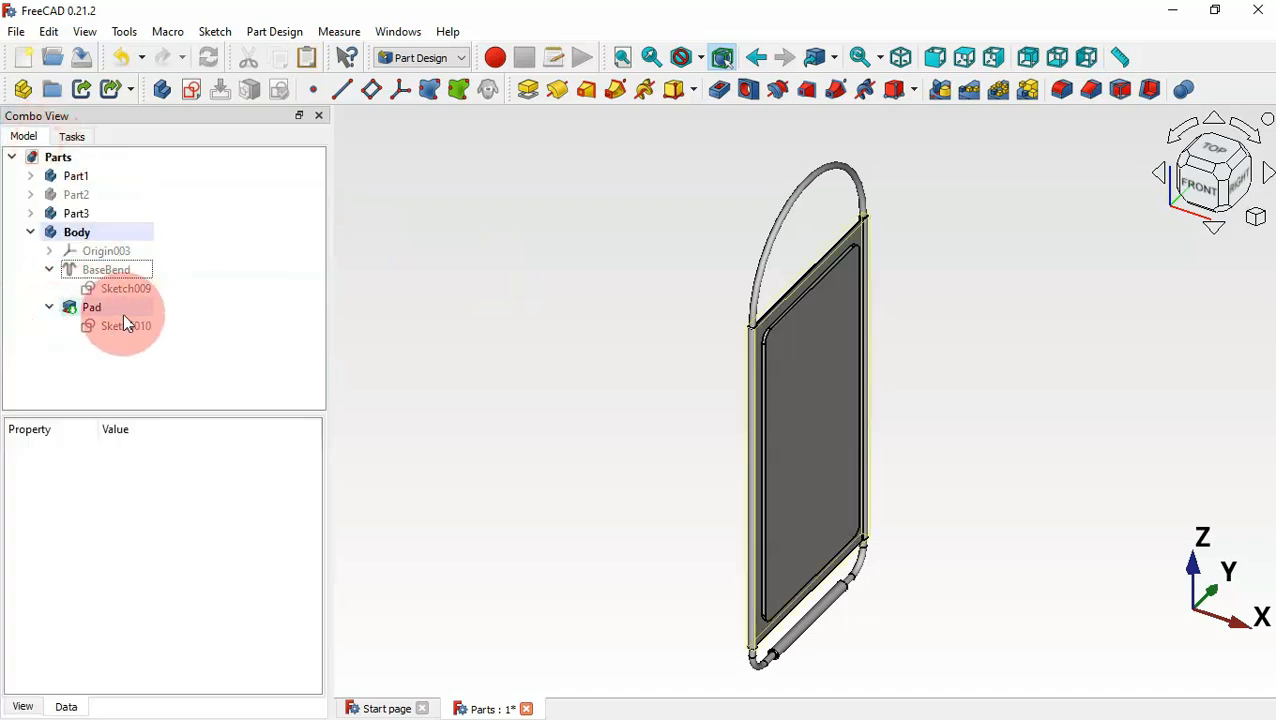
click(134, 327)
click(280, 57)
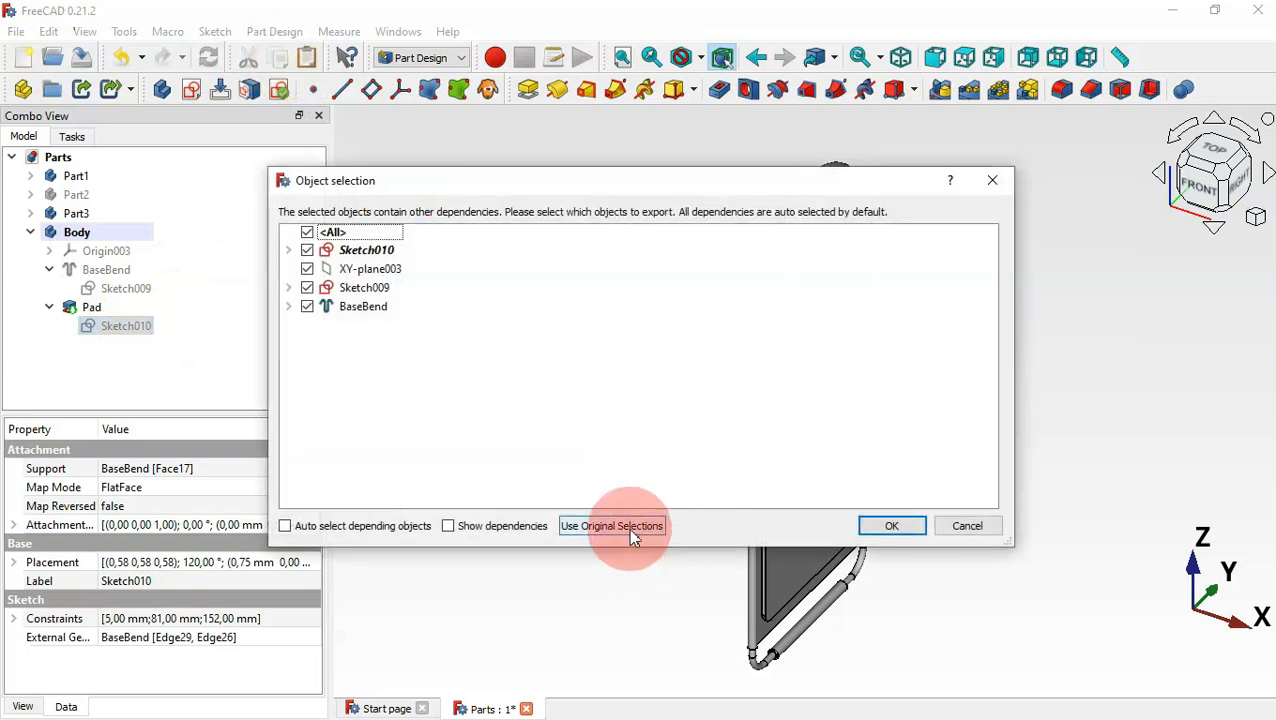
click(629, 527)
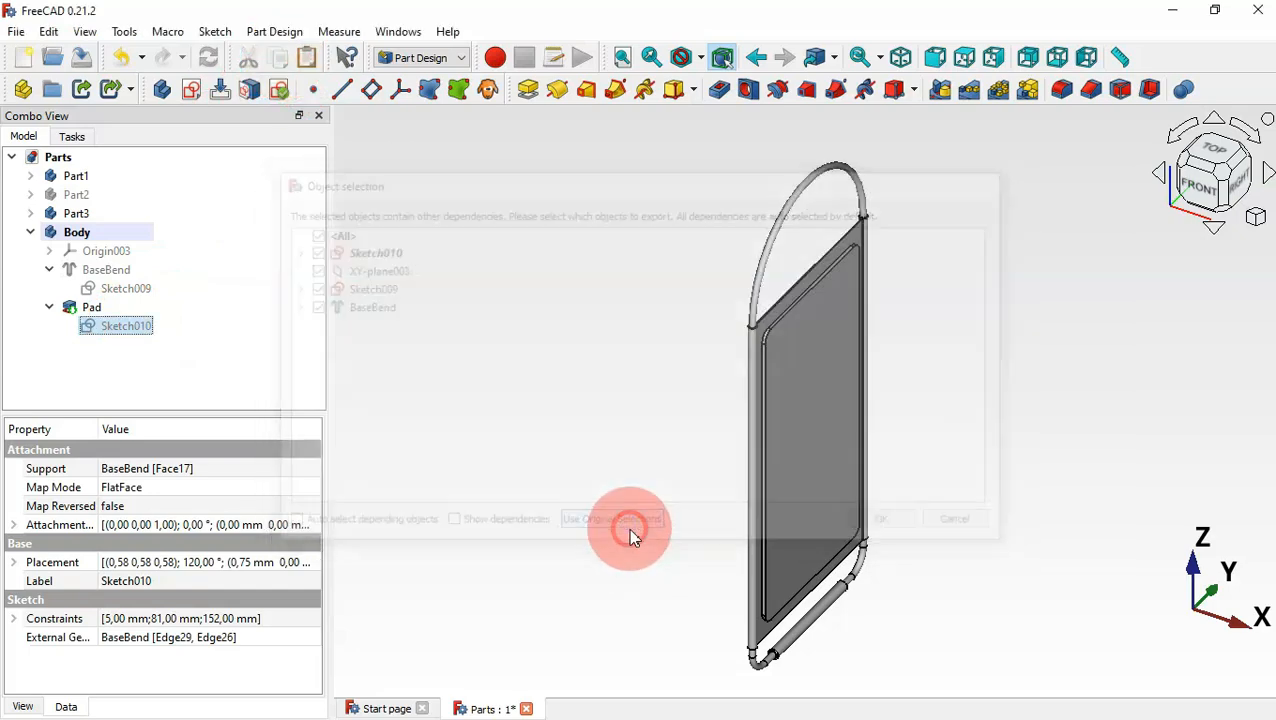
click(308, 58)
mouse_move(121, 337)
mouse_down()
mouse_move(80, 341)
mouse_move(163, 280)
mouse_move(125, 230)
mouse_up()
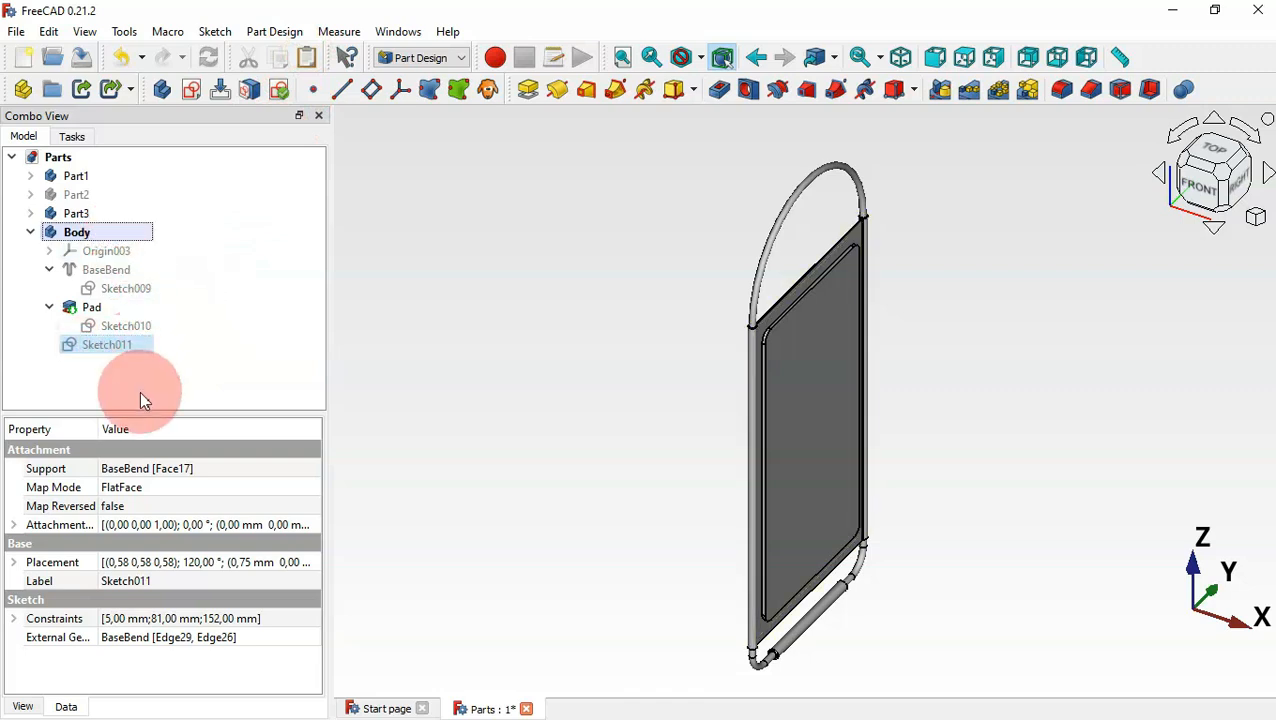
Show the copied sketch and set the z position of its attachment offset to 1 mm
click(119, 343)
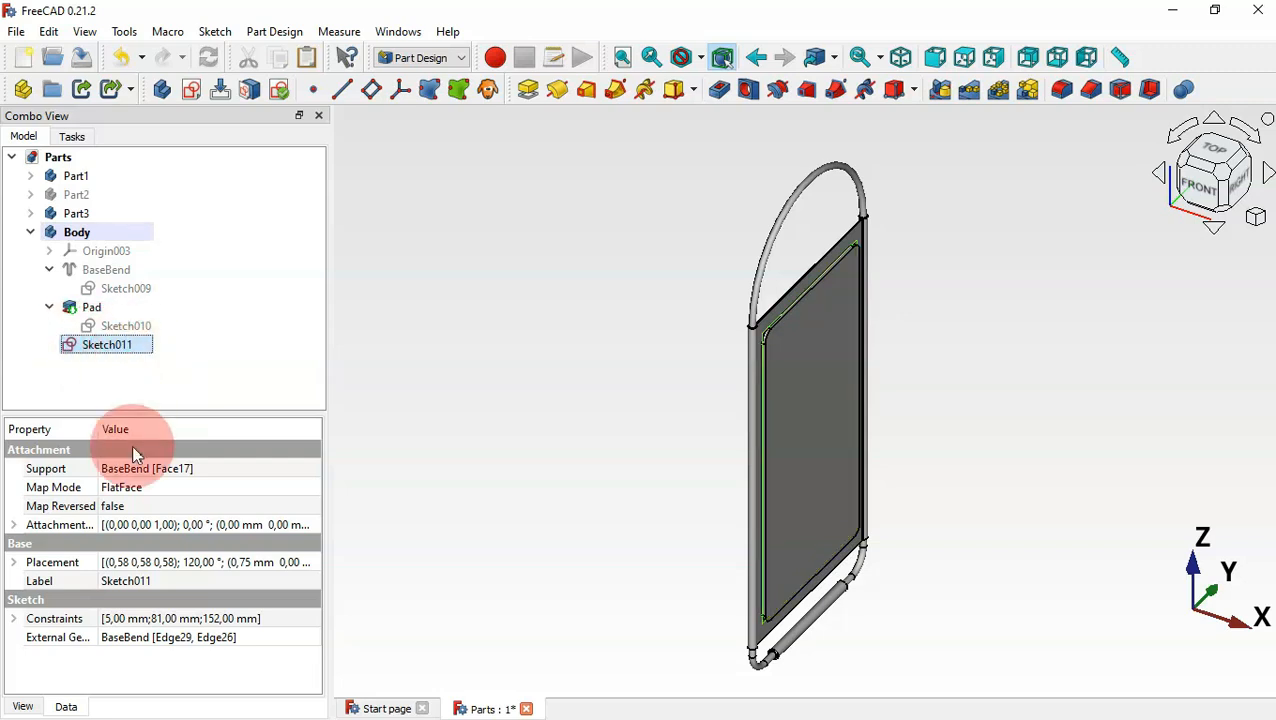
click(15, 525)
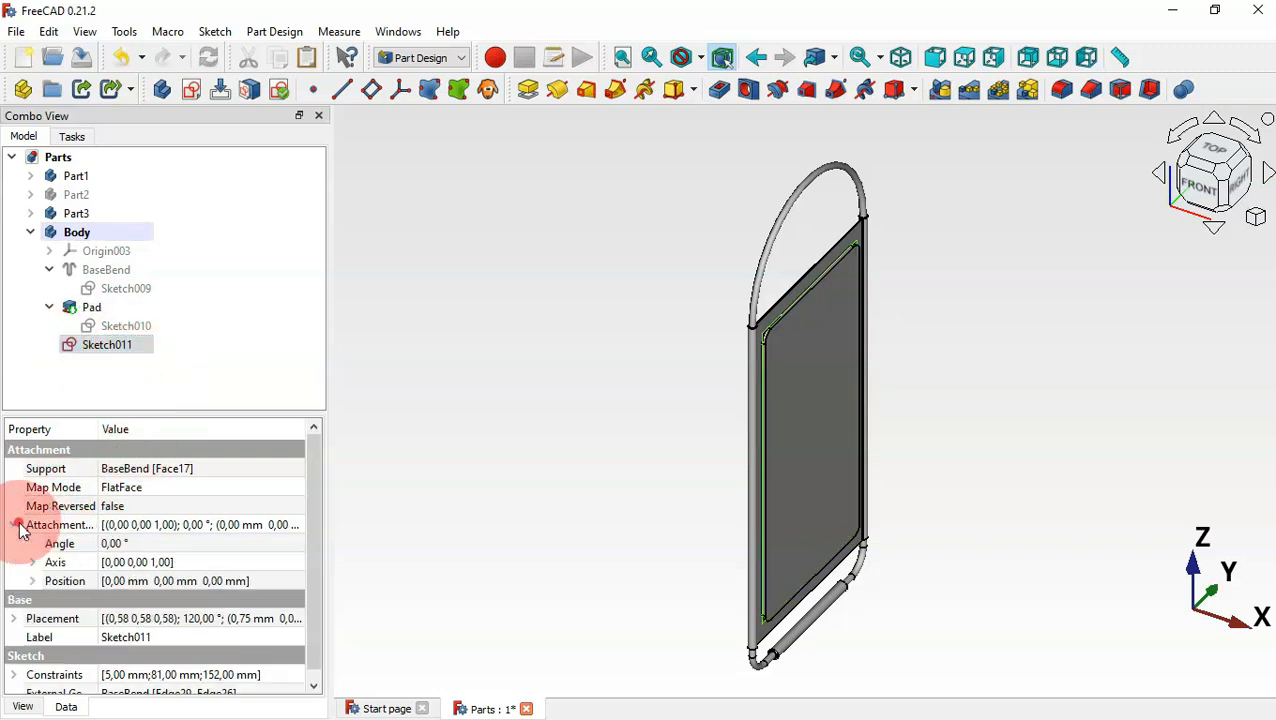
click(32, 581)
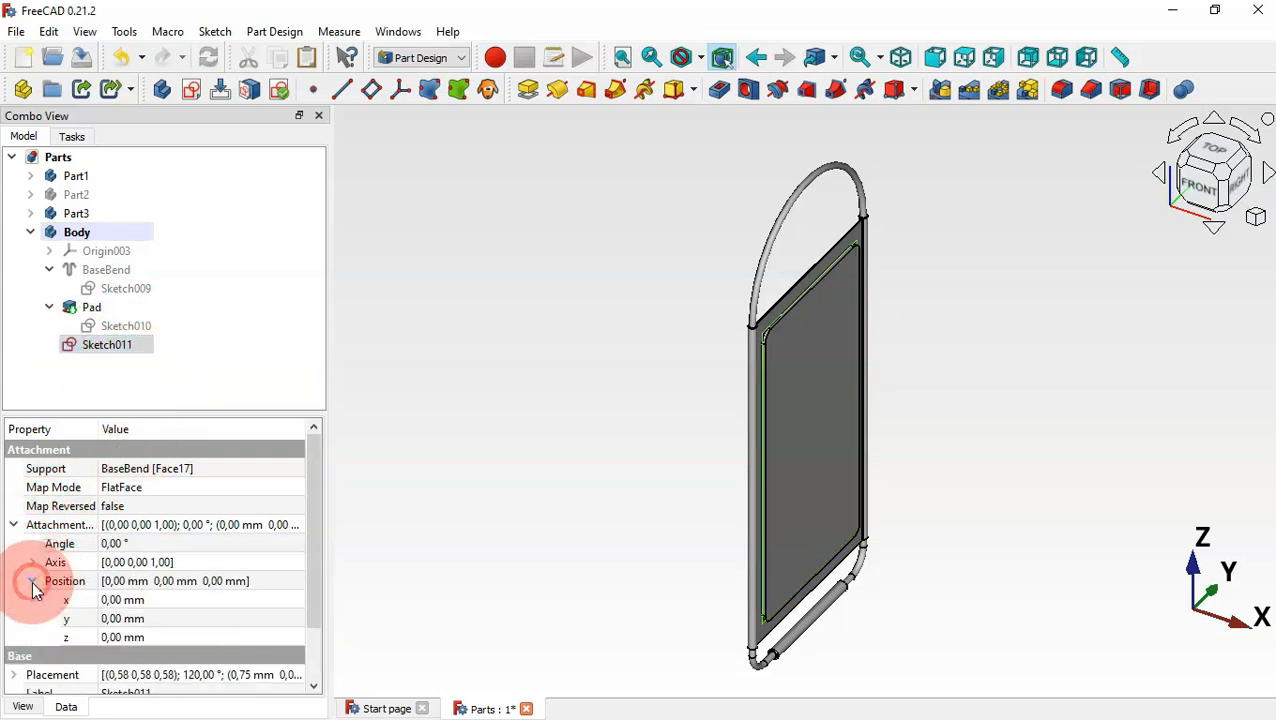
click(177, 638)
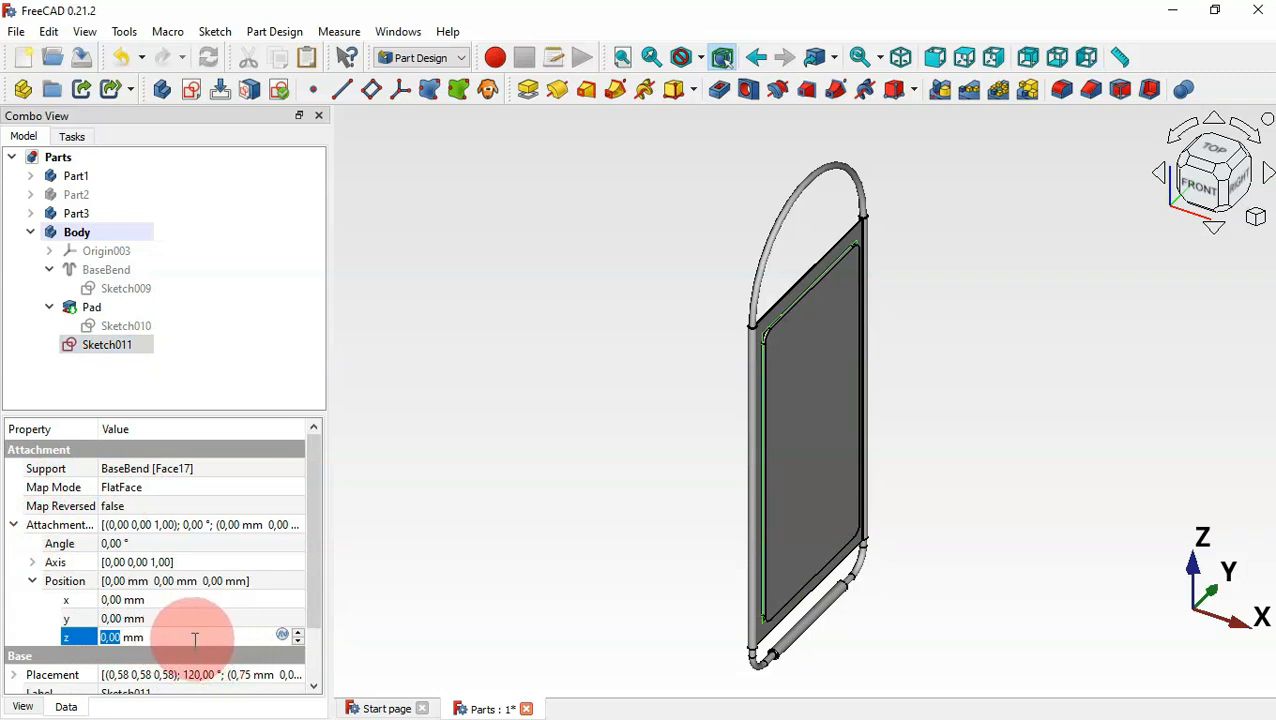
text(1)
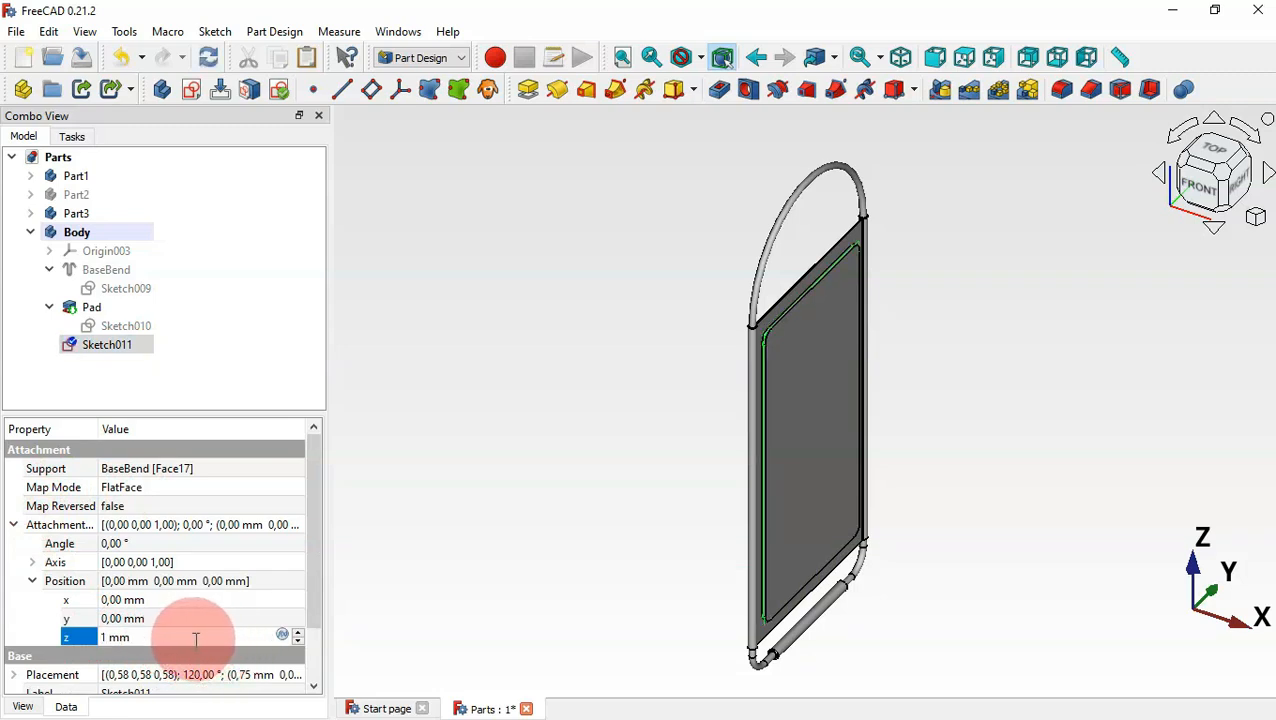
key(Return)
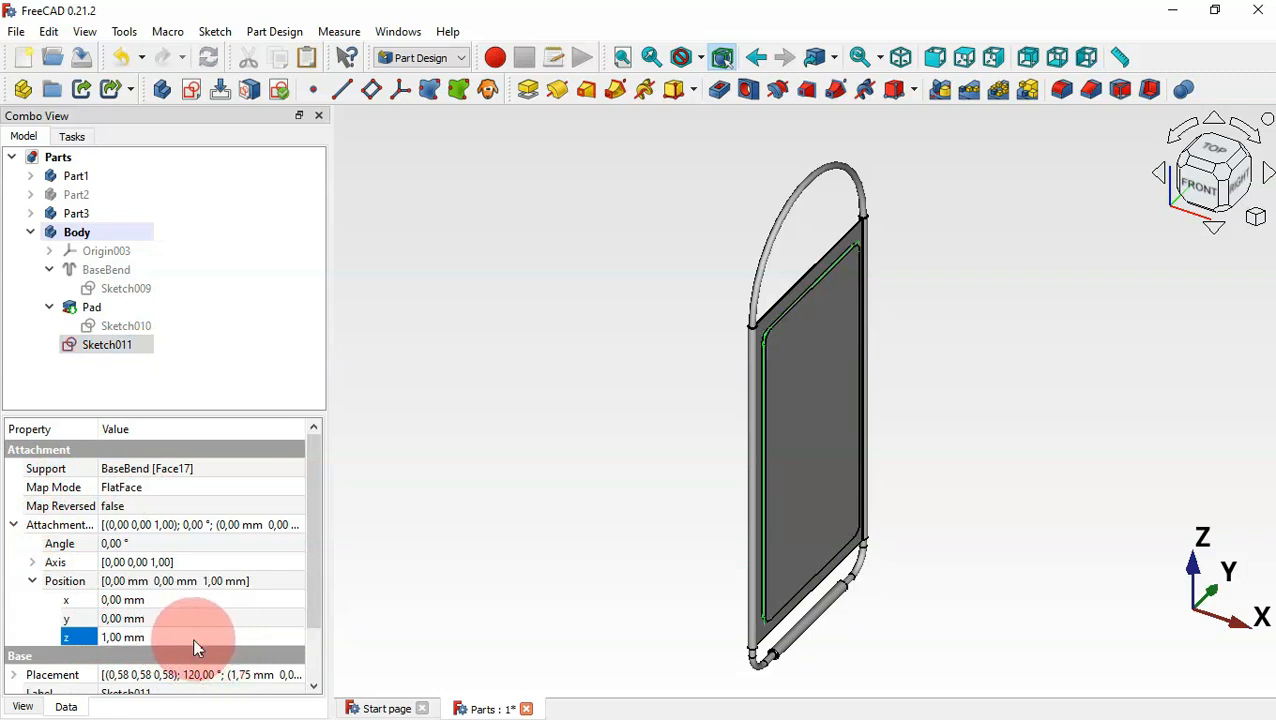
Edit the copied sketch so the rounded rectangle is 80 mm wide and 151 mm high, and close it
double_click(126, 347)
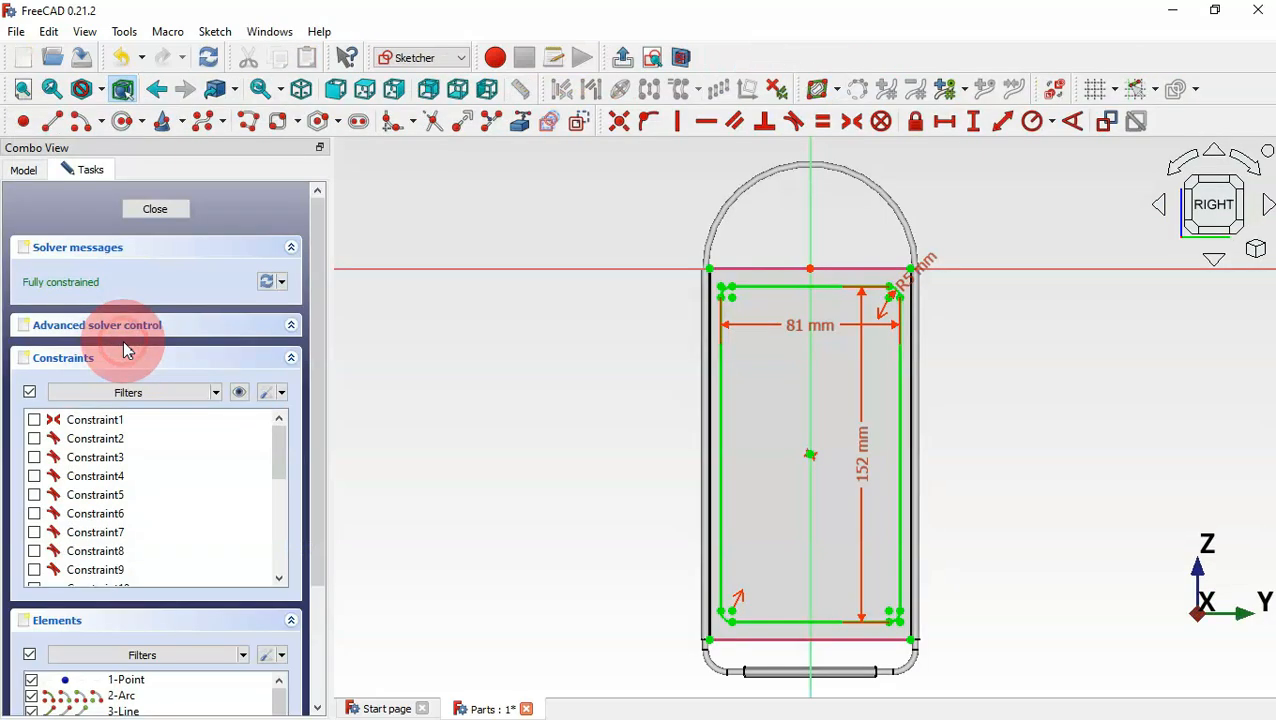
double_click(825, 333)
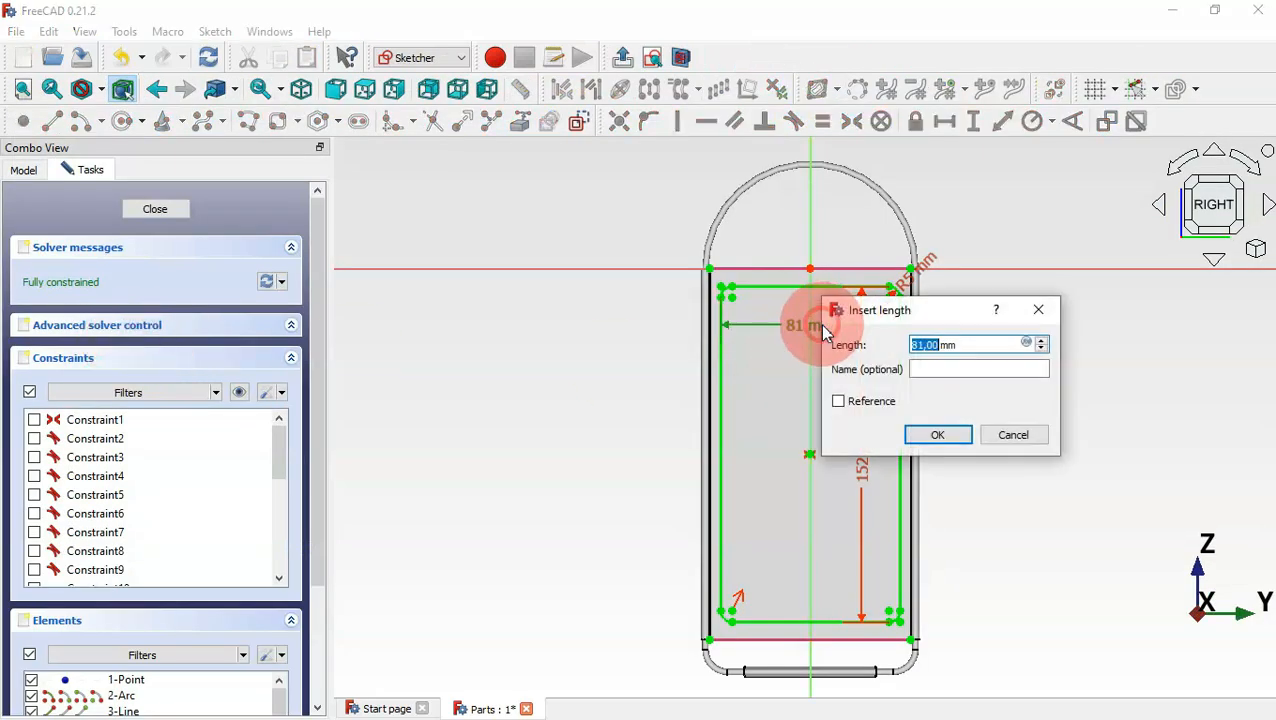
text(80)
key(Return)
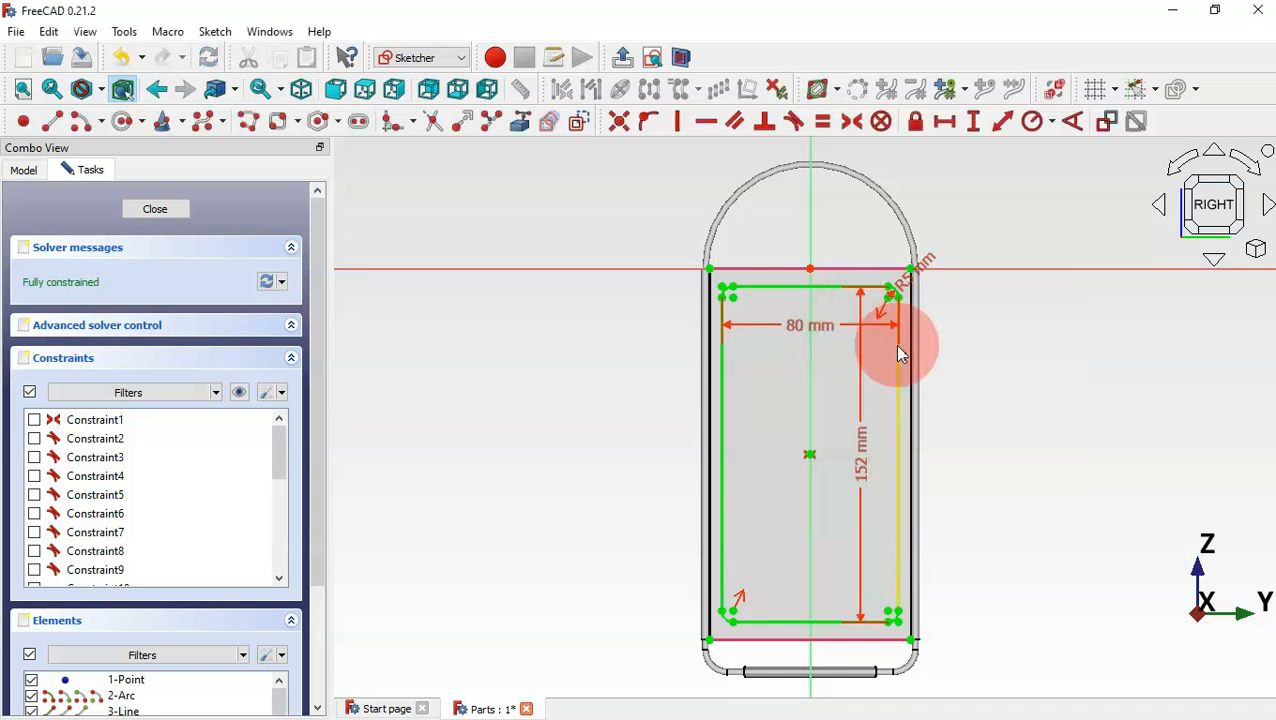
double_click(866, 456)
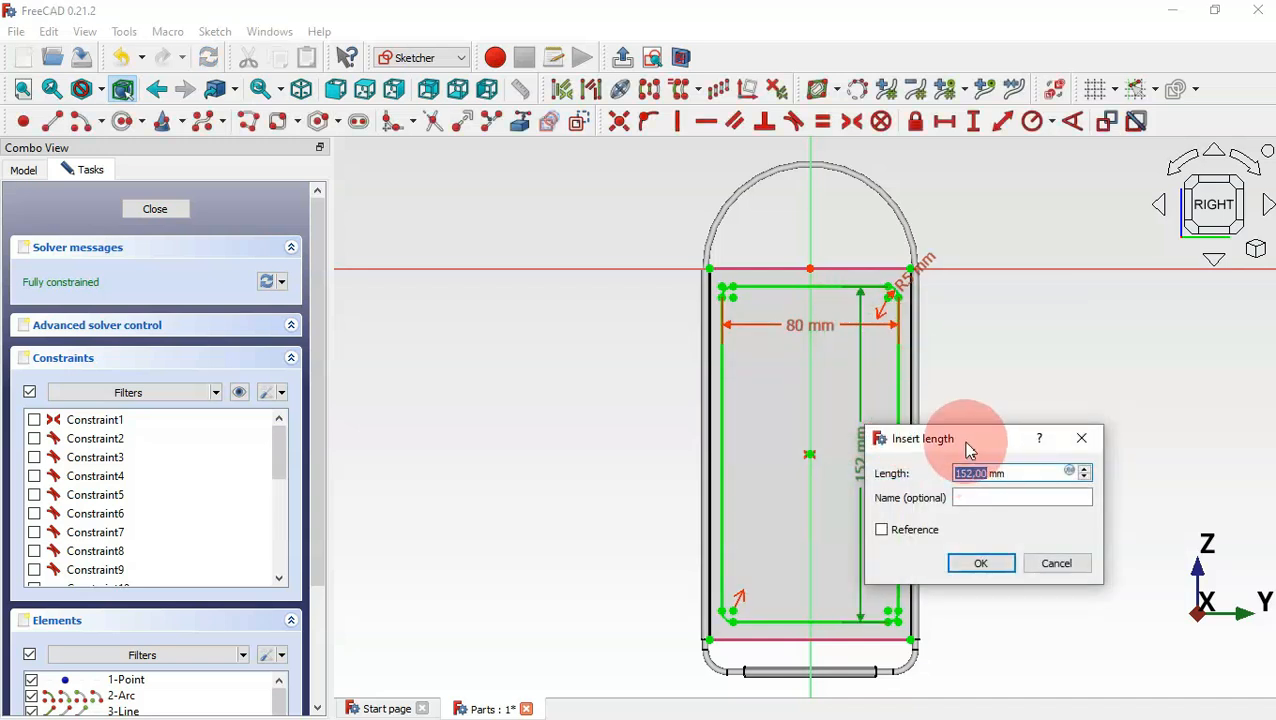
text(151)
key(Return)
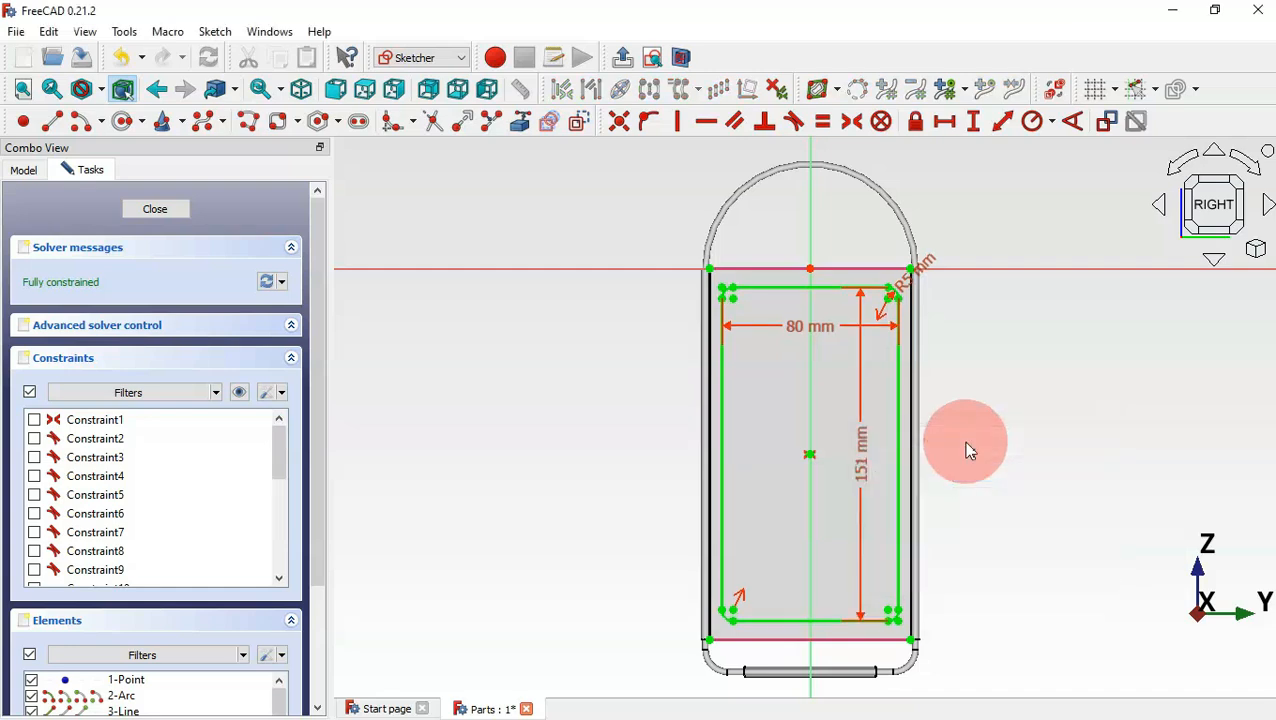
key(Escape)
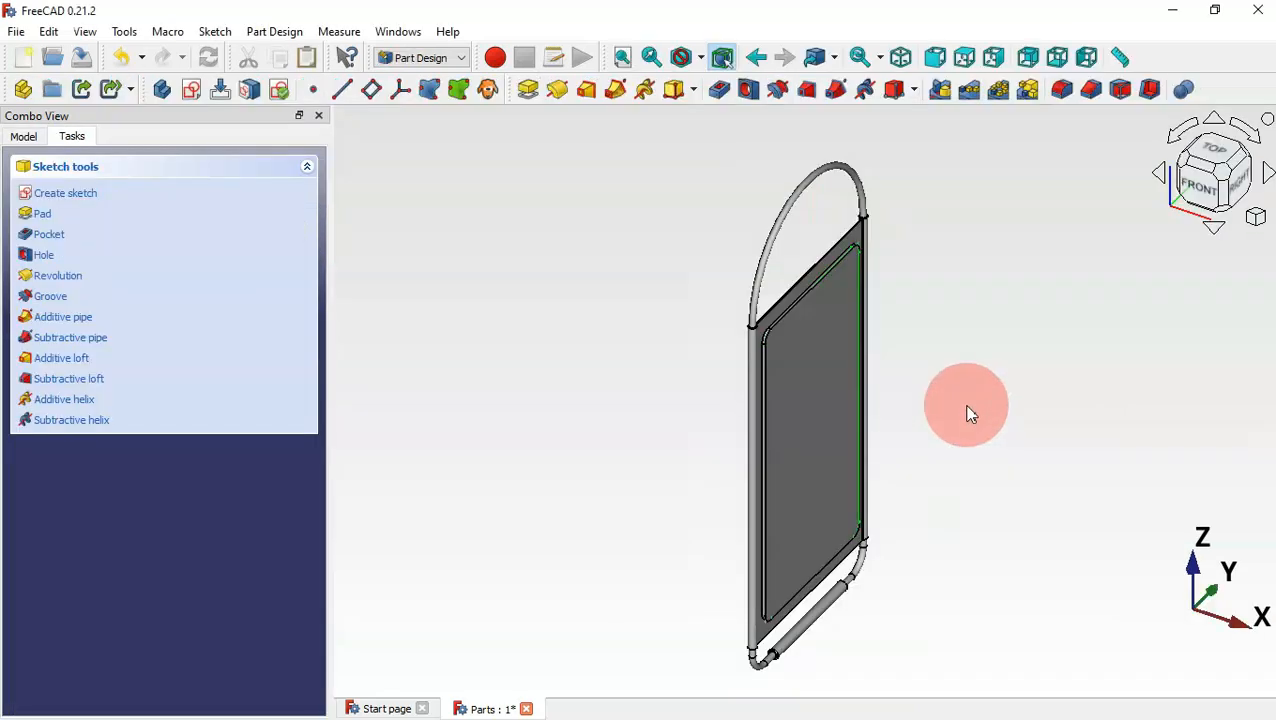
Pocket the copied sketch 5 mm deep to hollow out the raised panel from the back
click(720, 89)
middle_drag(672, 210, 806, 402)
click(117, 190)
click(196, 178)
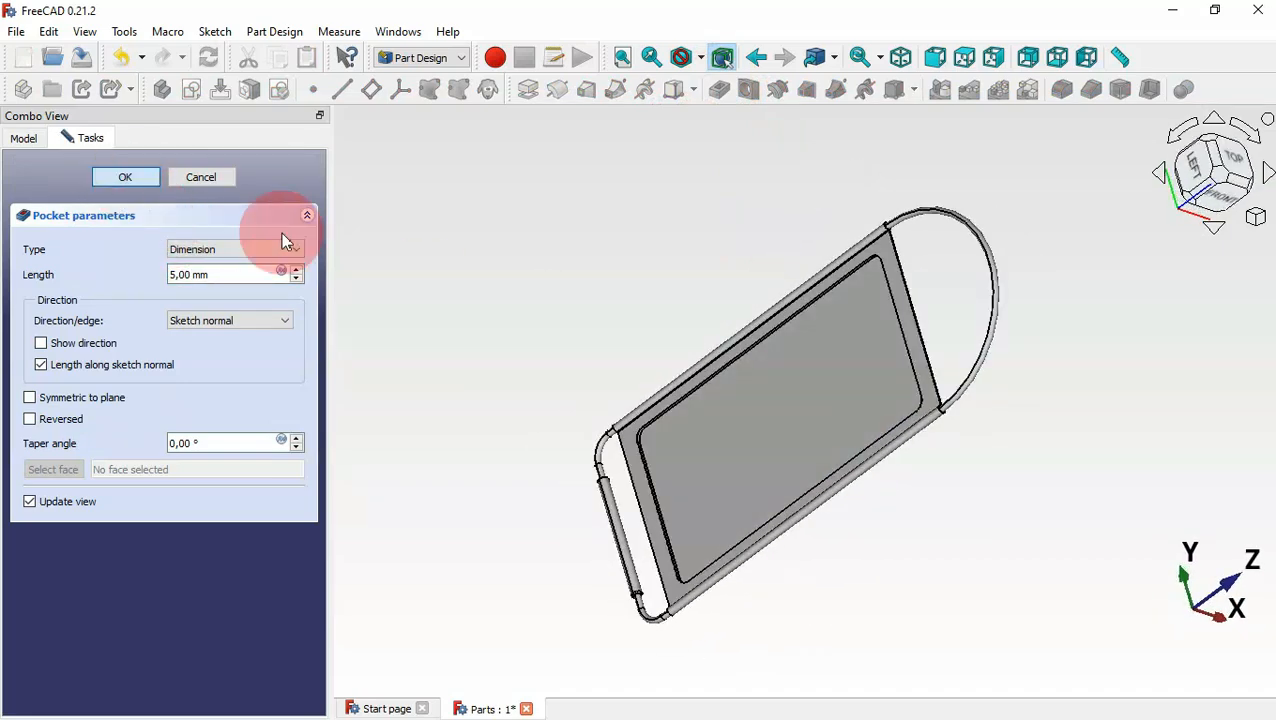
click(923, 445)
scroll(926, 449, up, 3)
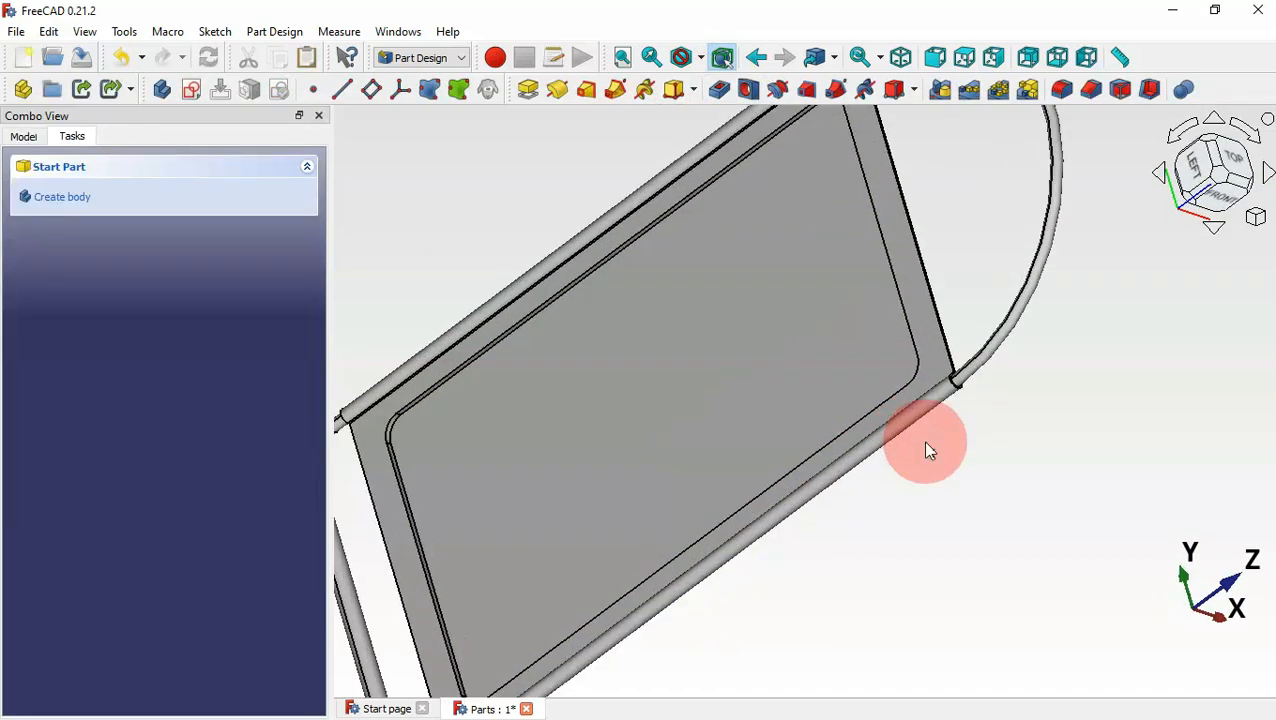
Fillet a corner edge of the back recess and a corner edge of the raised front panel with a 0.25 mm radius
click(917, 373)
middle_drag(1104, 467, 632, 271)
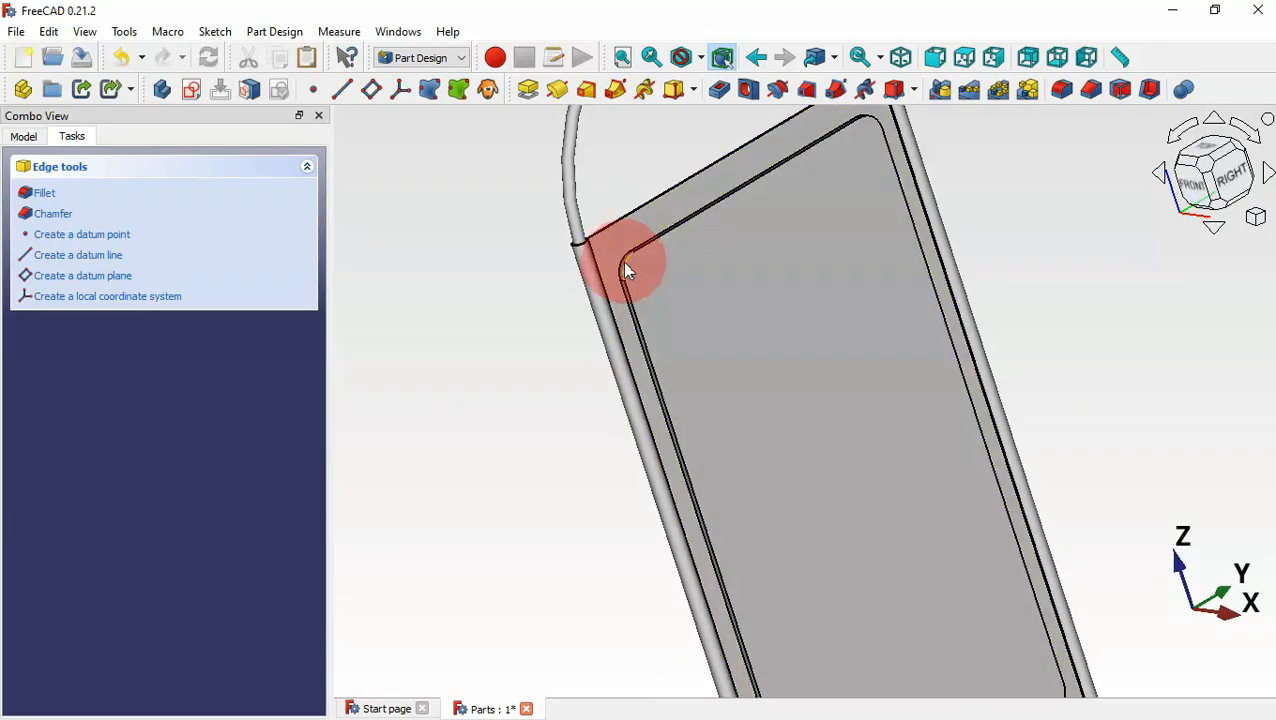
click(624, 266)
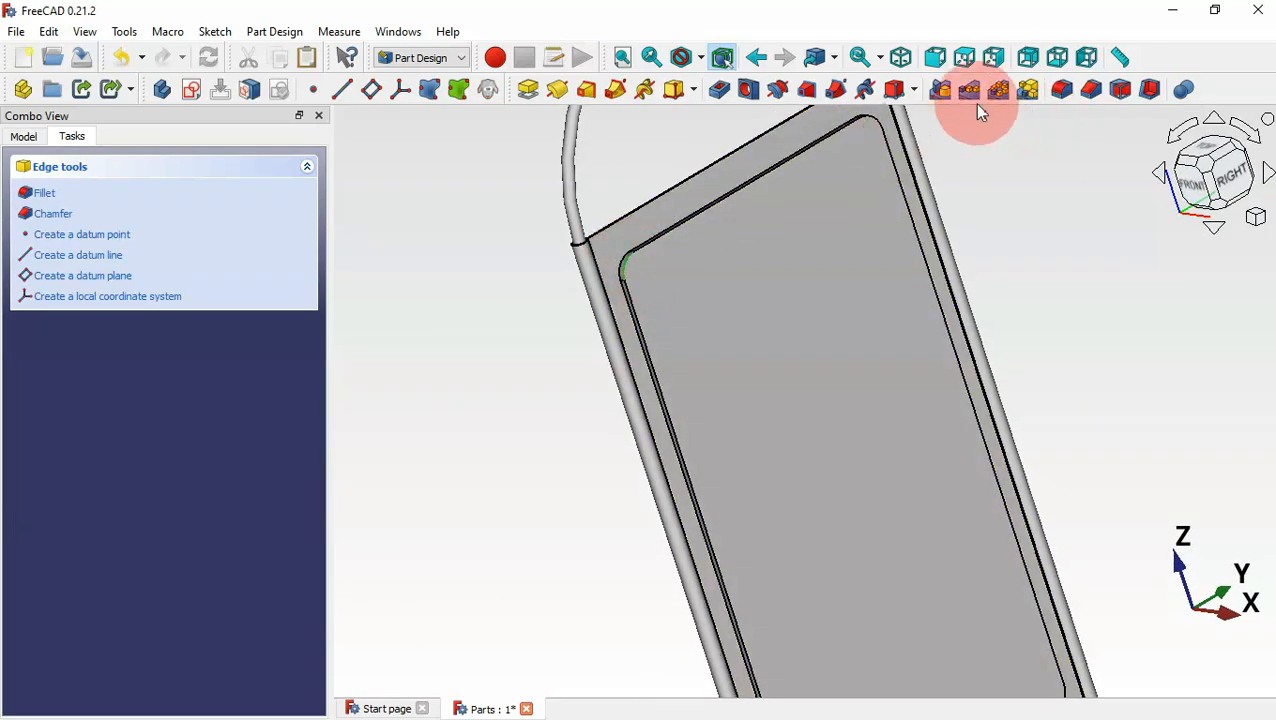
click(1062, 90)
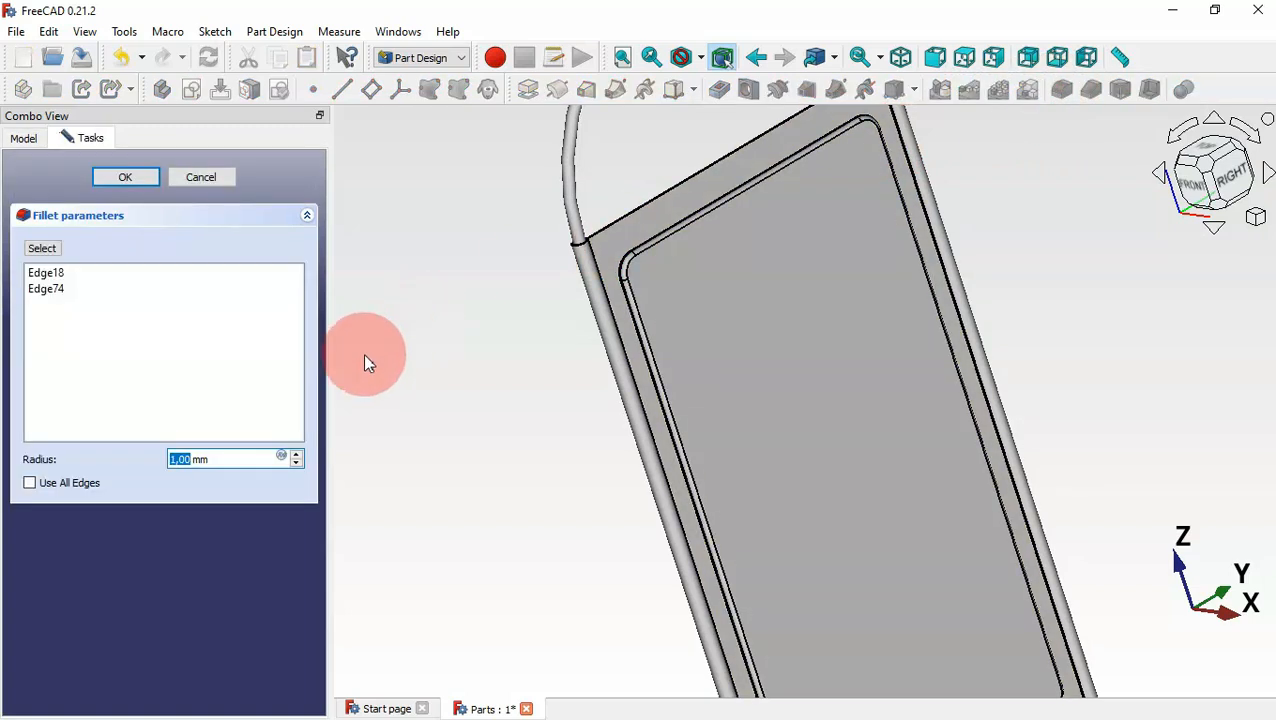
text(0.25)
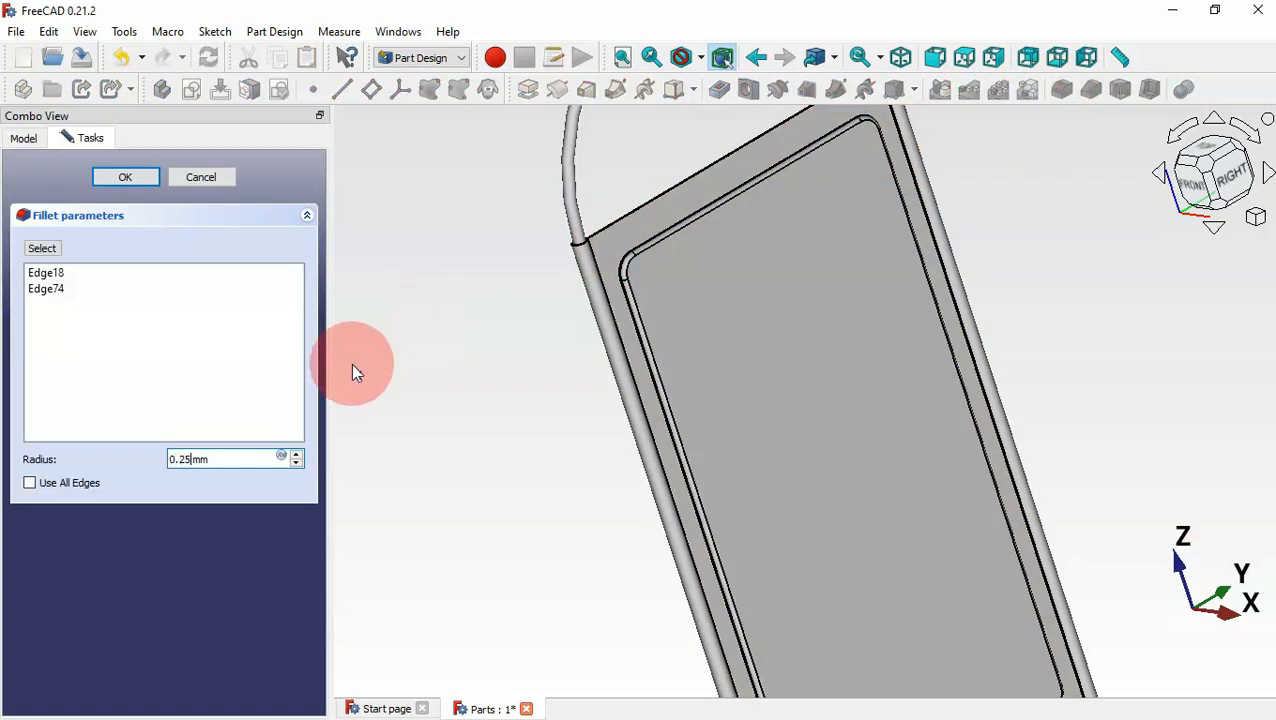
click(110, 175)
click(512, 376)
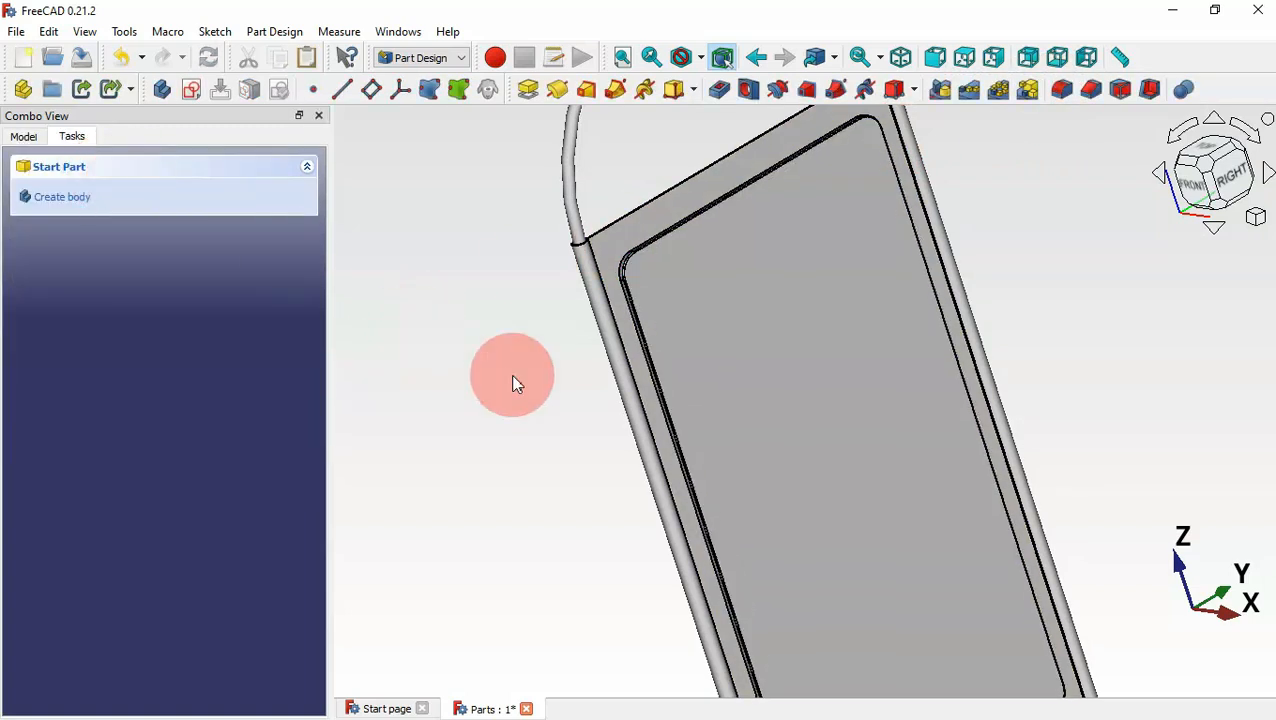
Return the model to the isometric view and save the document
key(0)
middle_drag(1009, 427, 948, 427)
key(0)
key(ctrl+s)
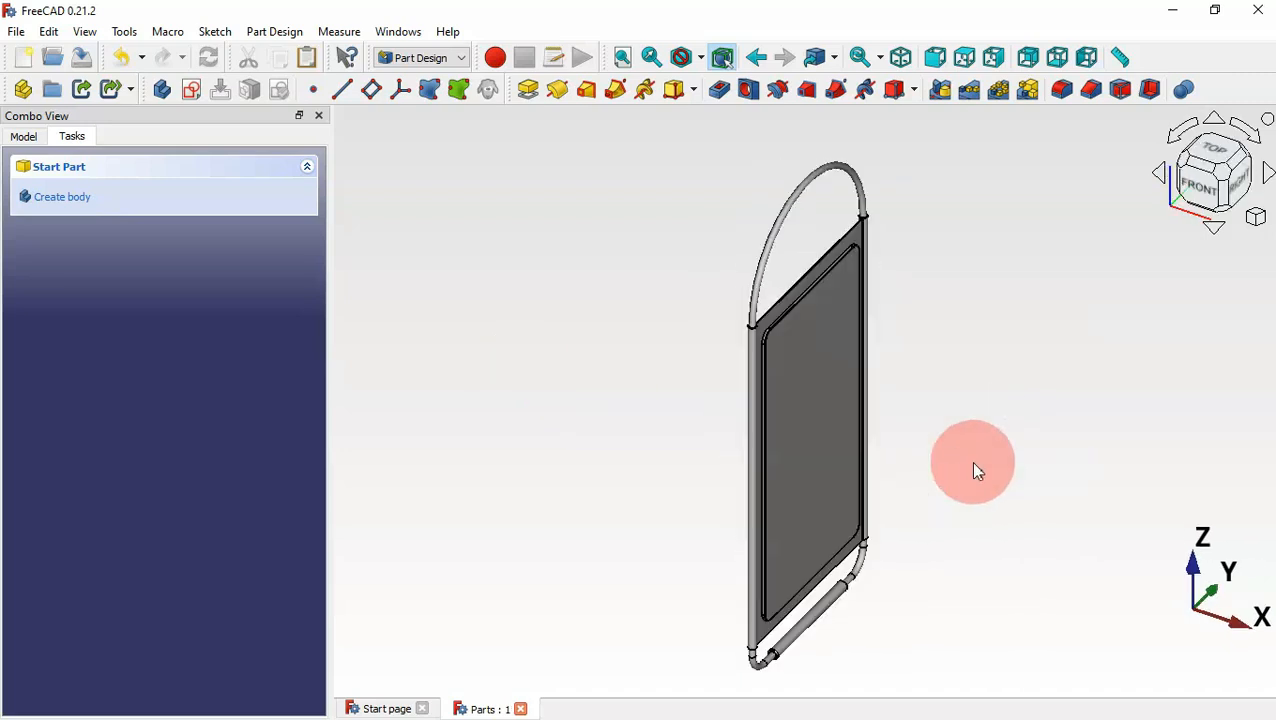
Hide Part1, Part3 and Body together to clear the workspace
click(23, 136)
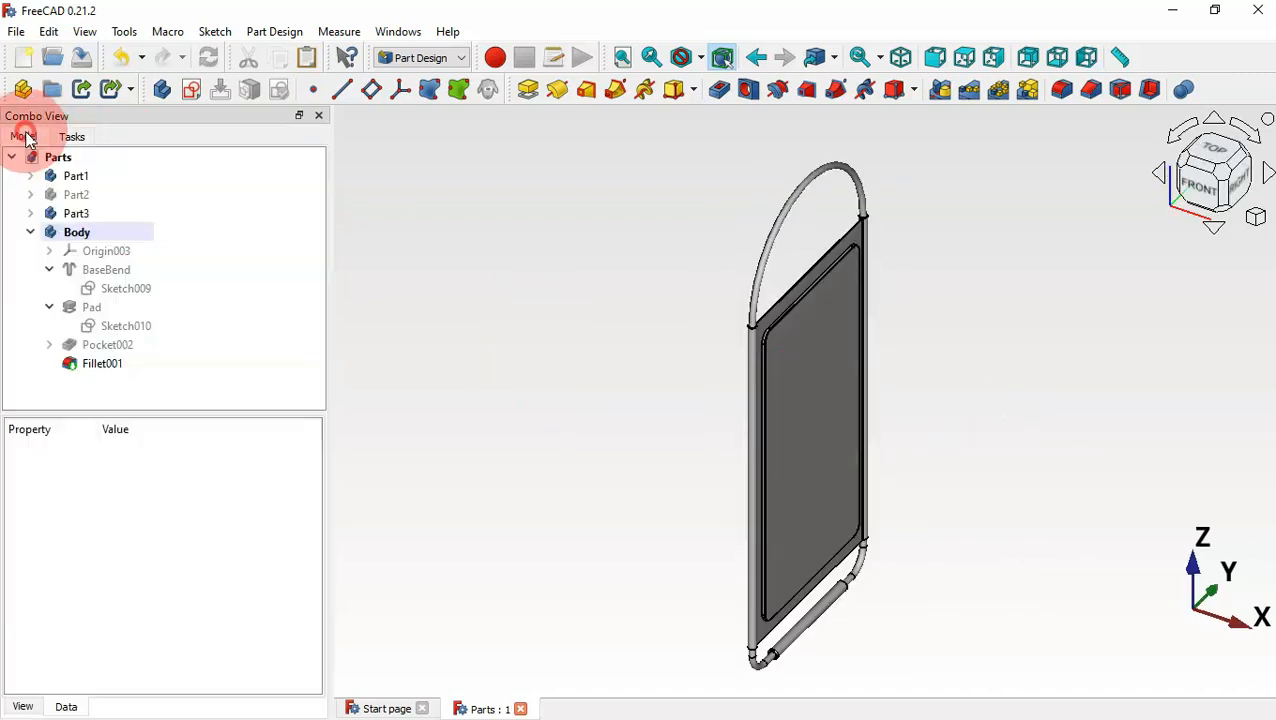
click(30, 232)
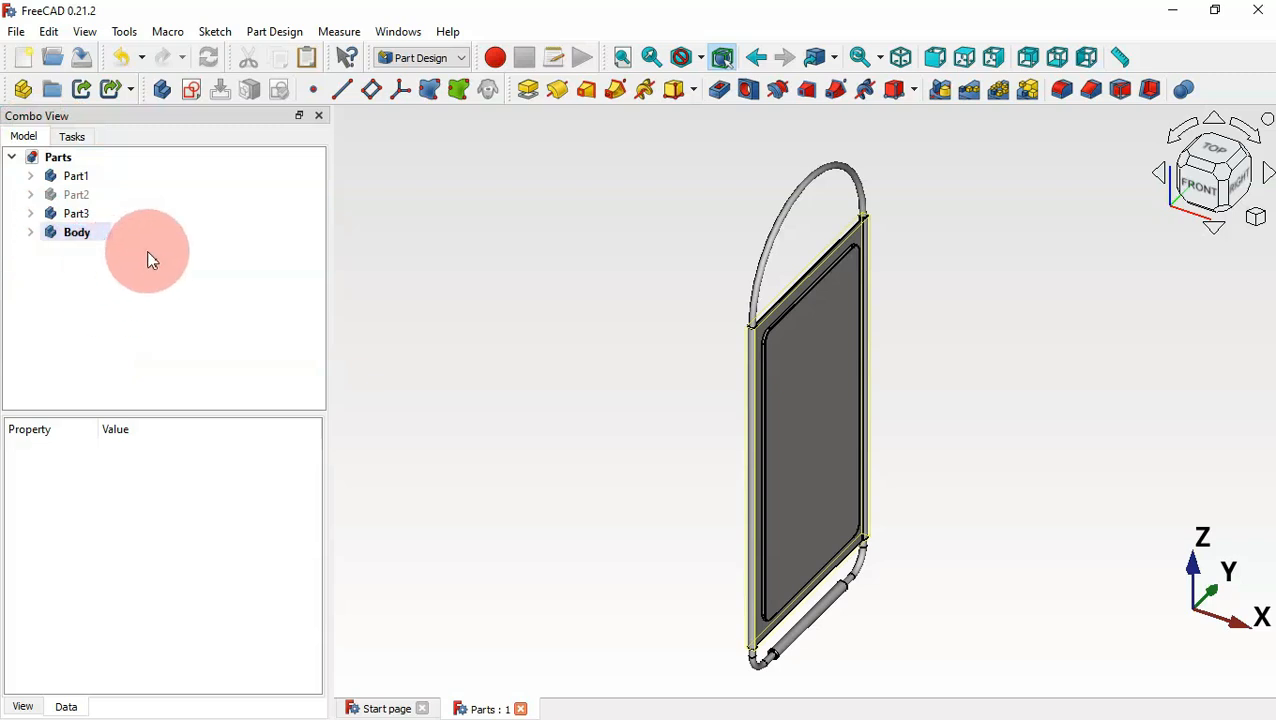
click(88, 229)
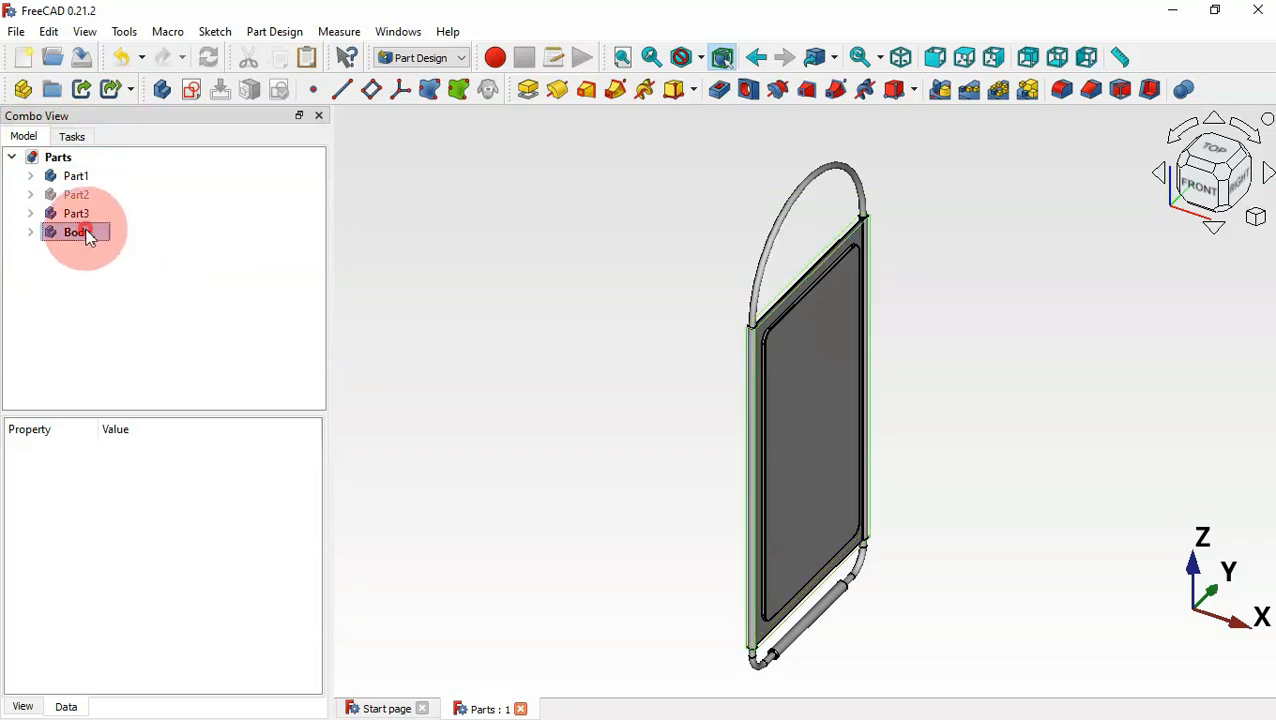
ctrl+click(87, 218)
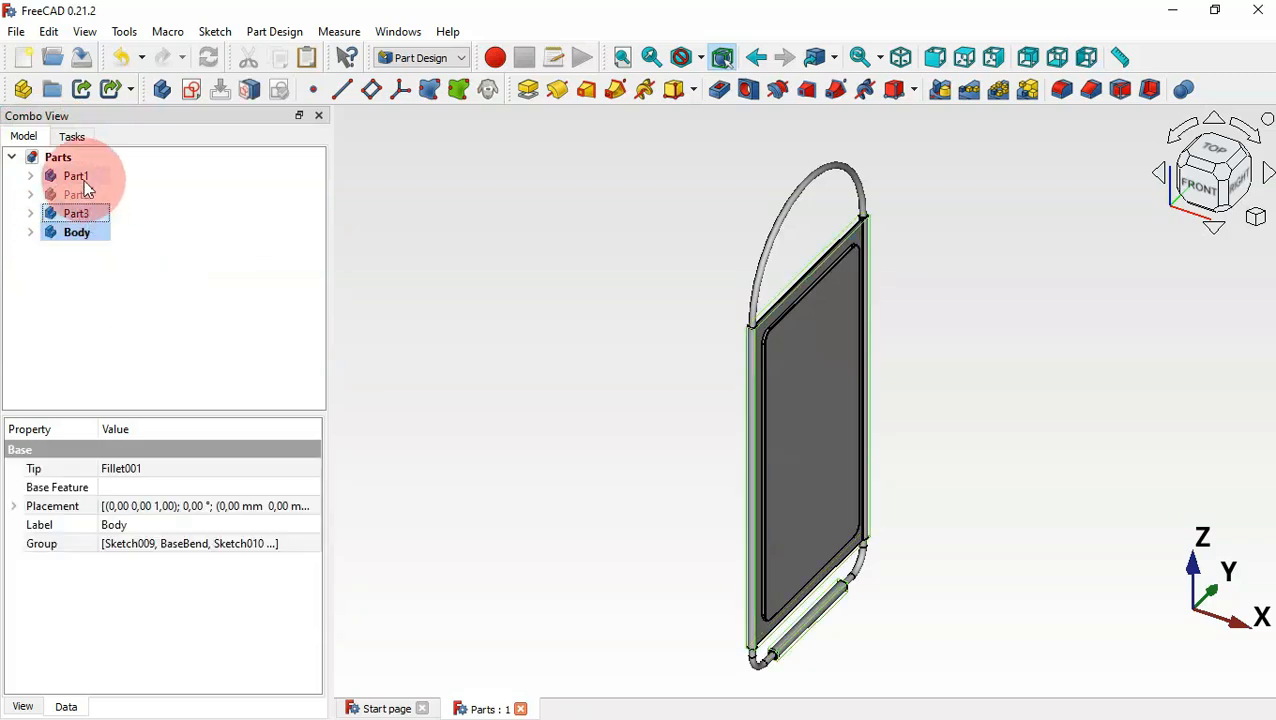
ctrl+click(85, 177)
key(space)
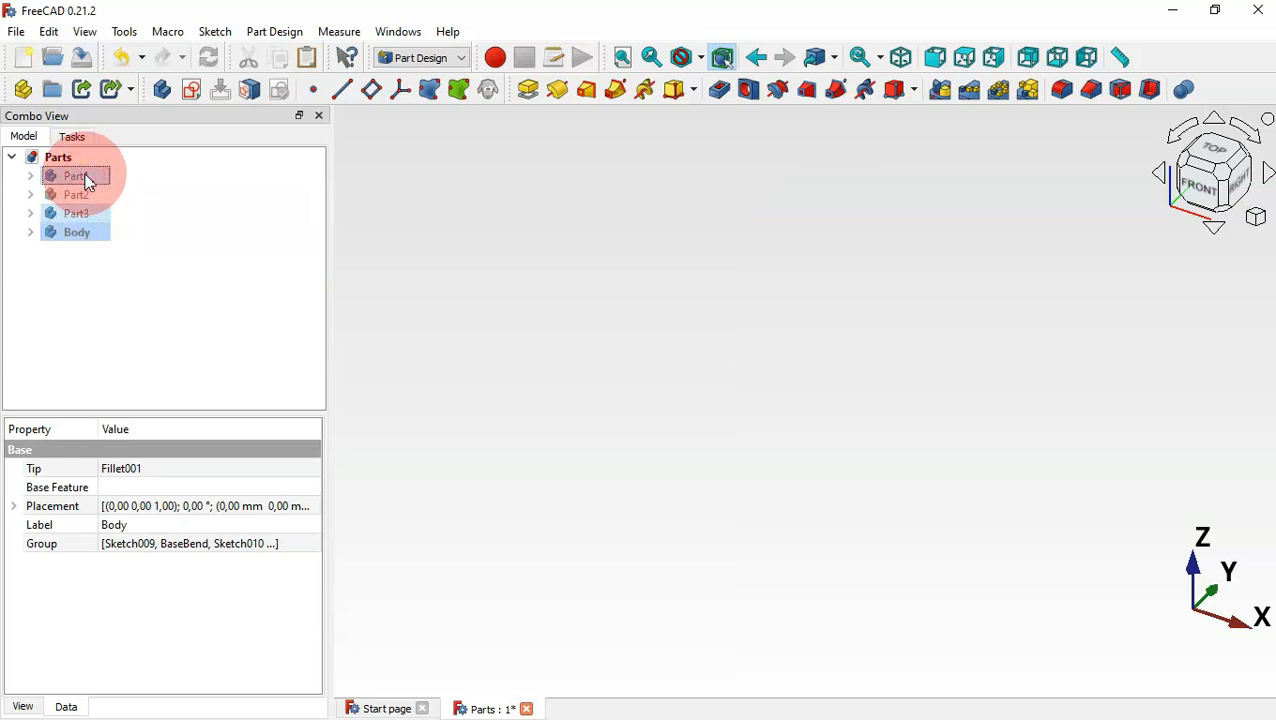
click(490, 288)
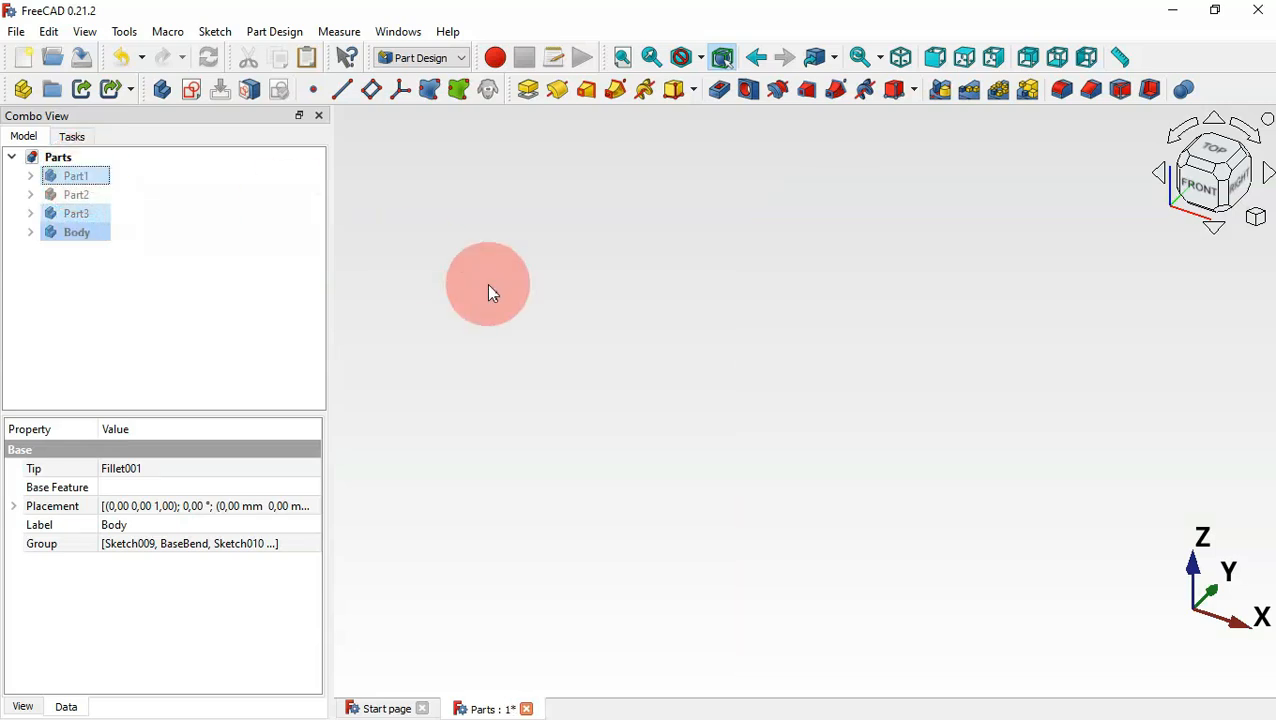
click(490, 291)
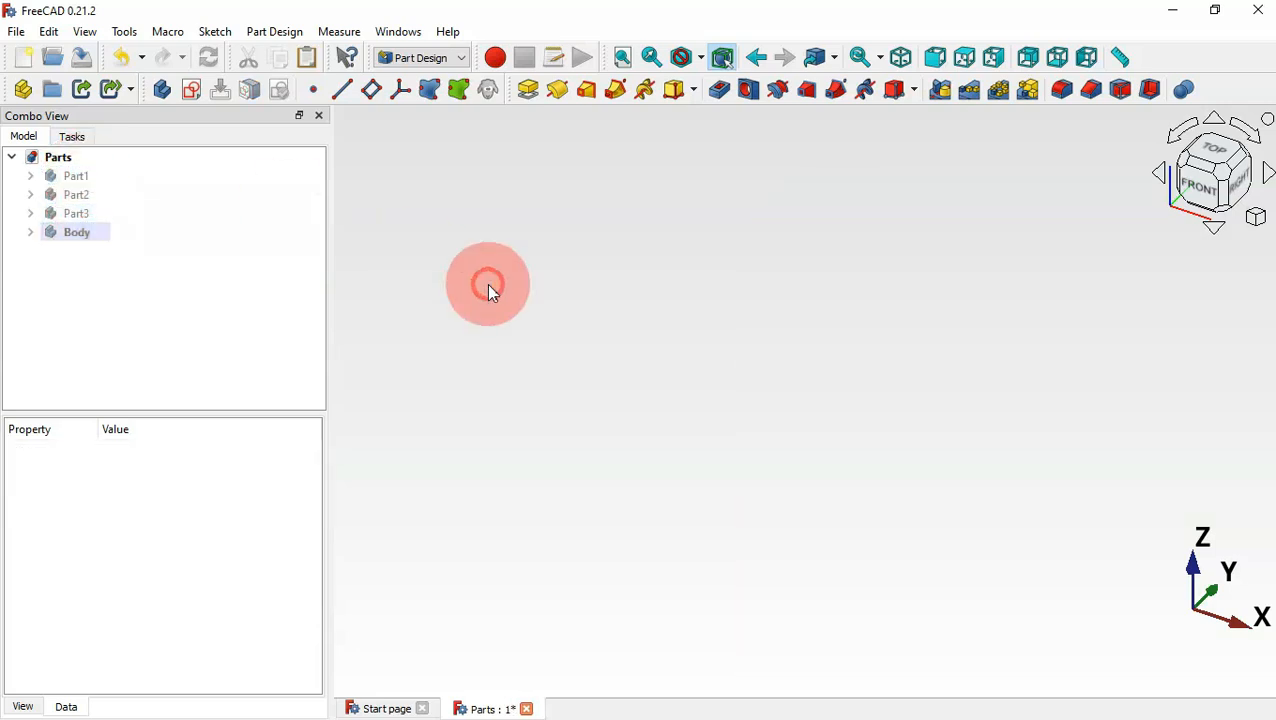
Create a new body and start an additive ellipsoid in it, attached to the body's XY plane
click(164, 98)
click(692, 91)
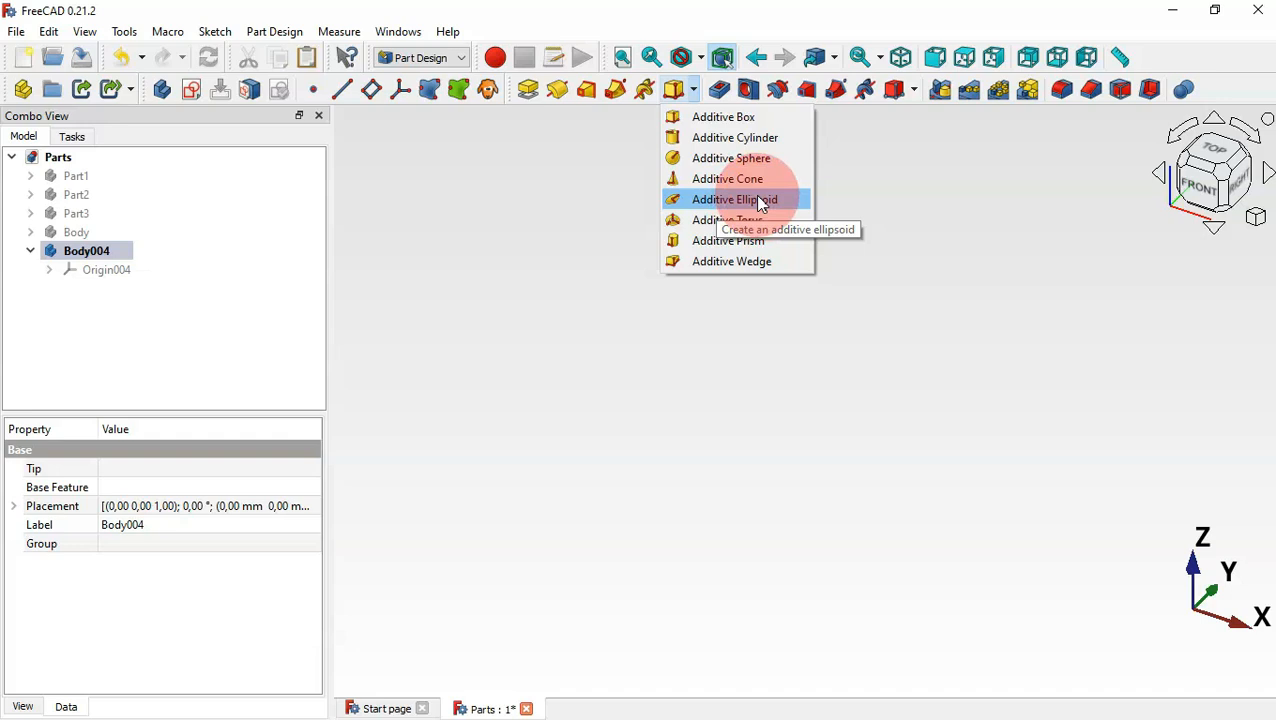
click(762, 204)
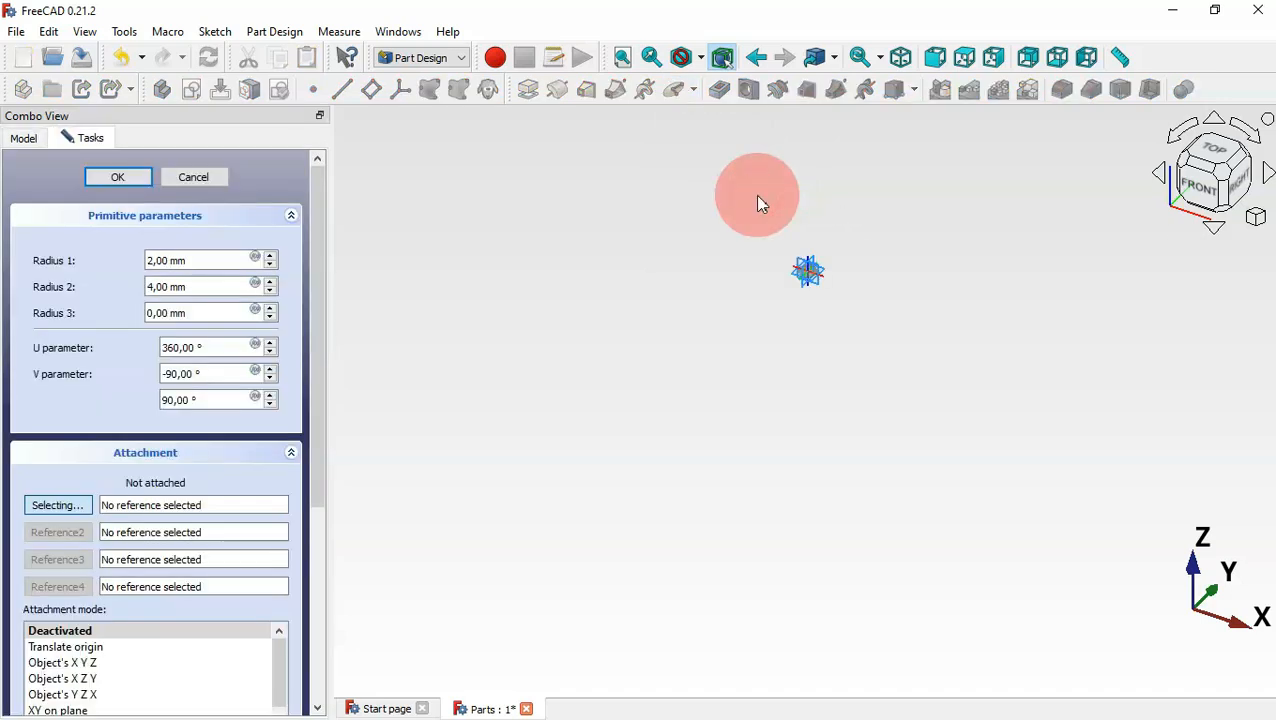
key(v)
key(f)
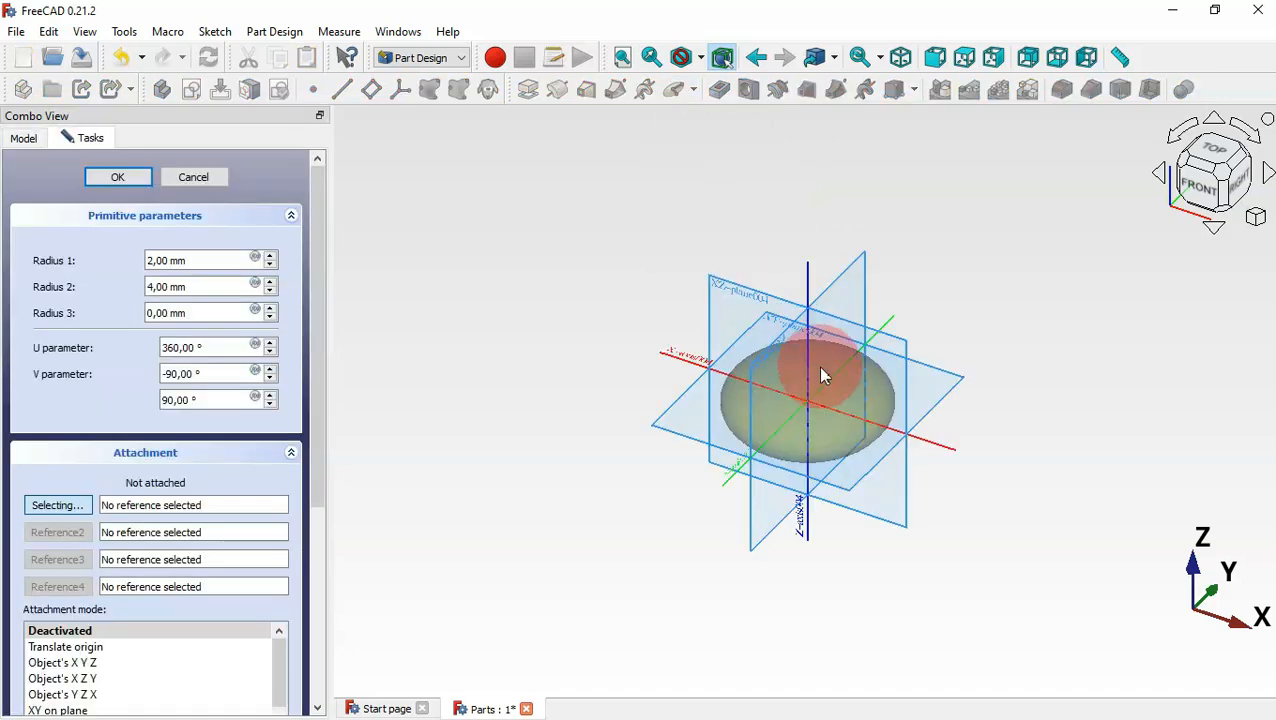
scroll(819, 368, up, 2)
scroll(824, 380, up, 1)
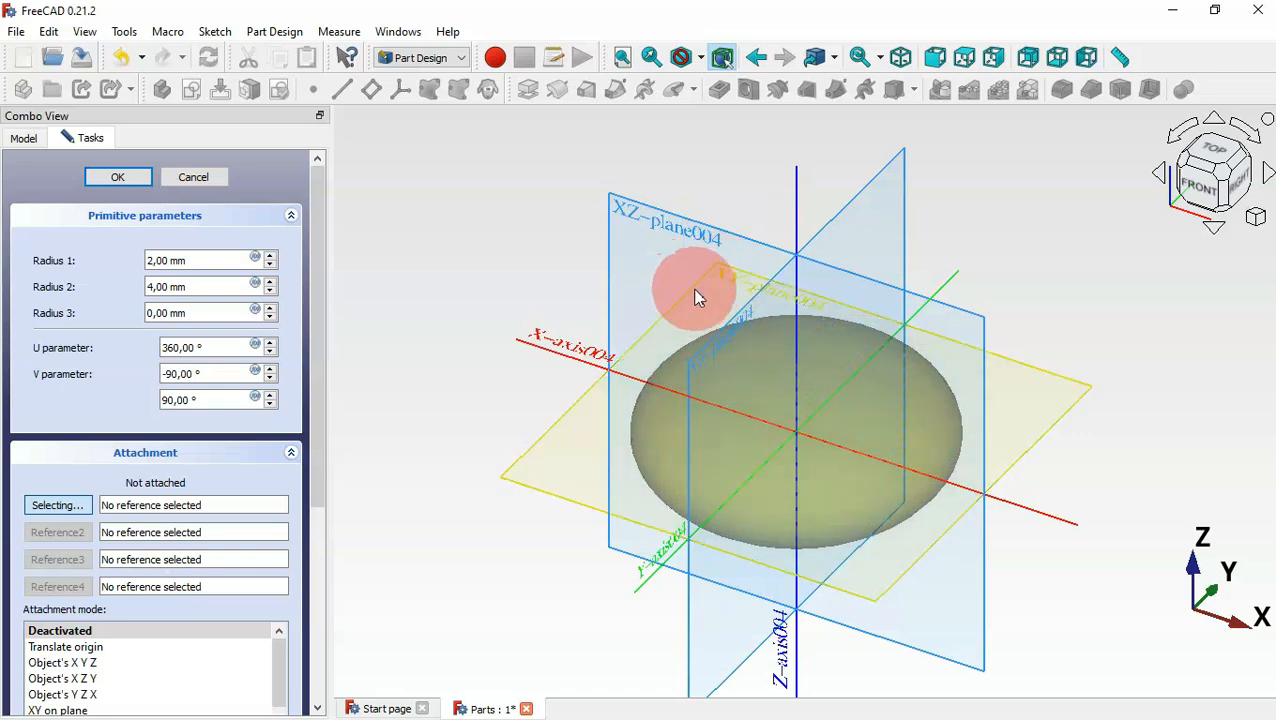
click(726, 277)
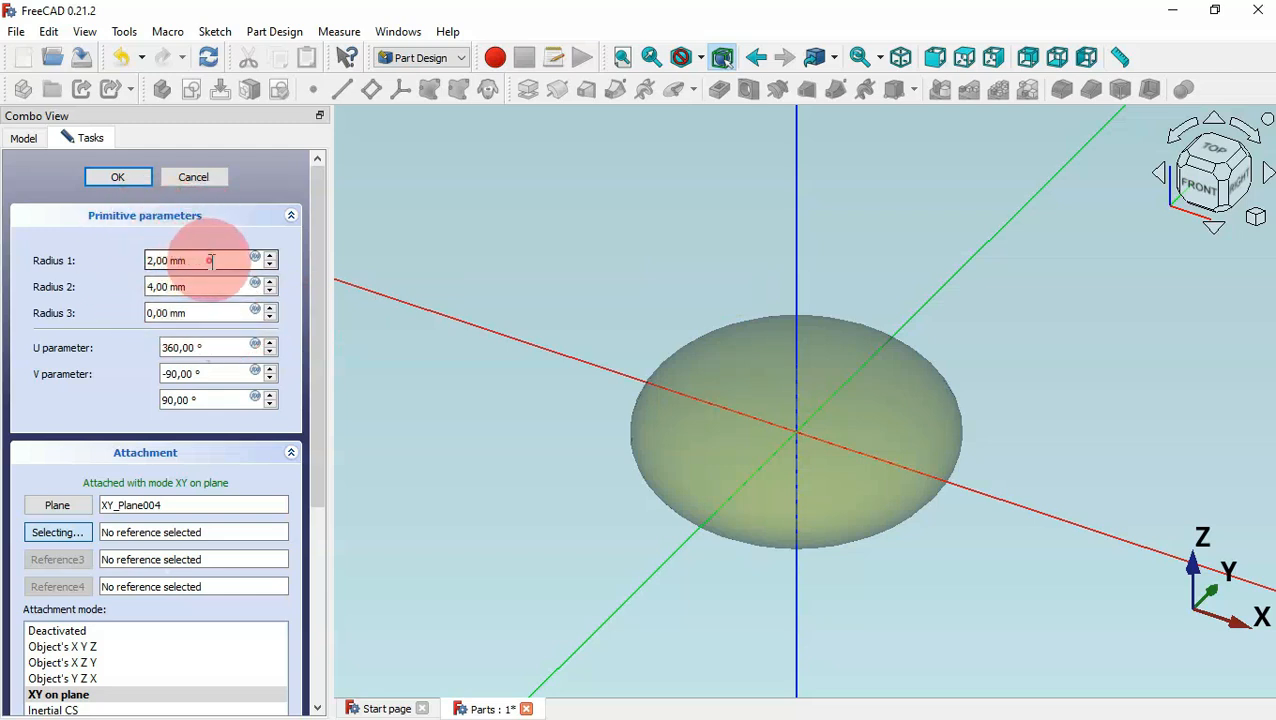
Set the ellipsoid's radii to 3.75, 5 and 13 mm and its U parameter to 180°, and accept it
drag(206, 260, 80, 258)
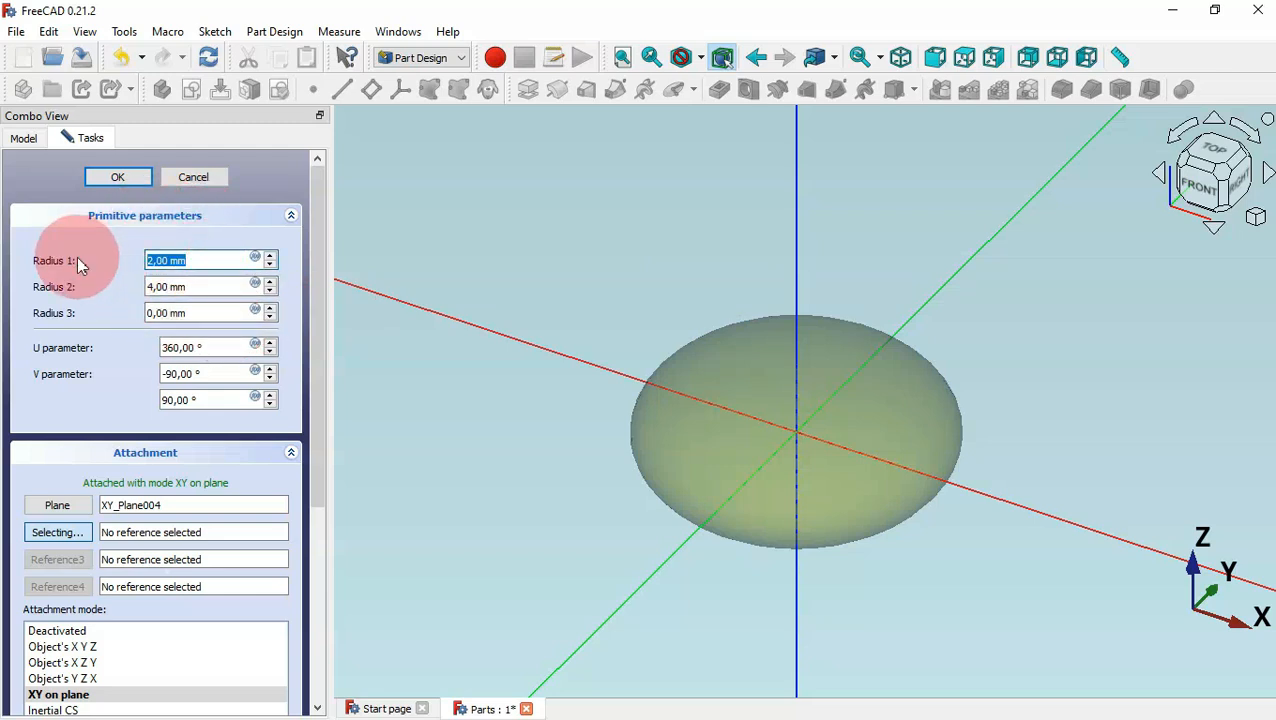
text(3.75)
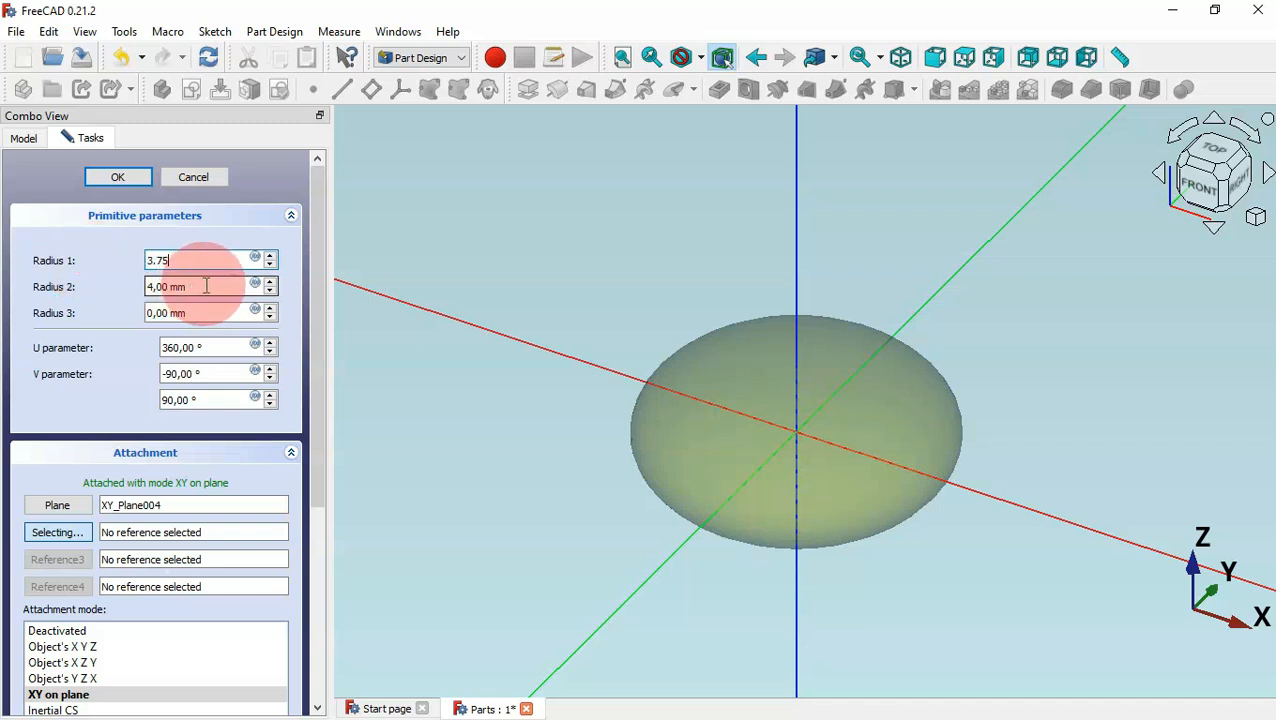
drag(214, 285, 104, 284)
text(5)
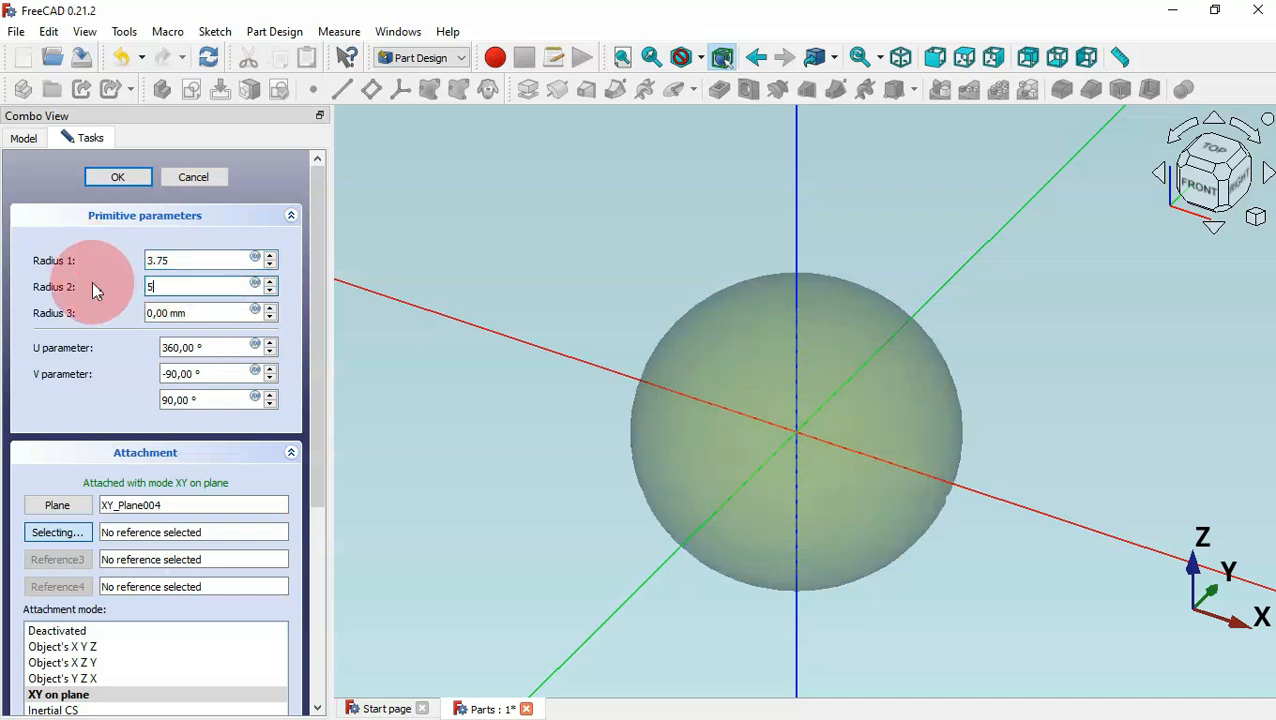
drag(190, 313, 117, 322)
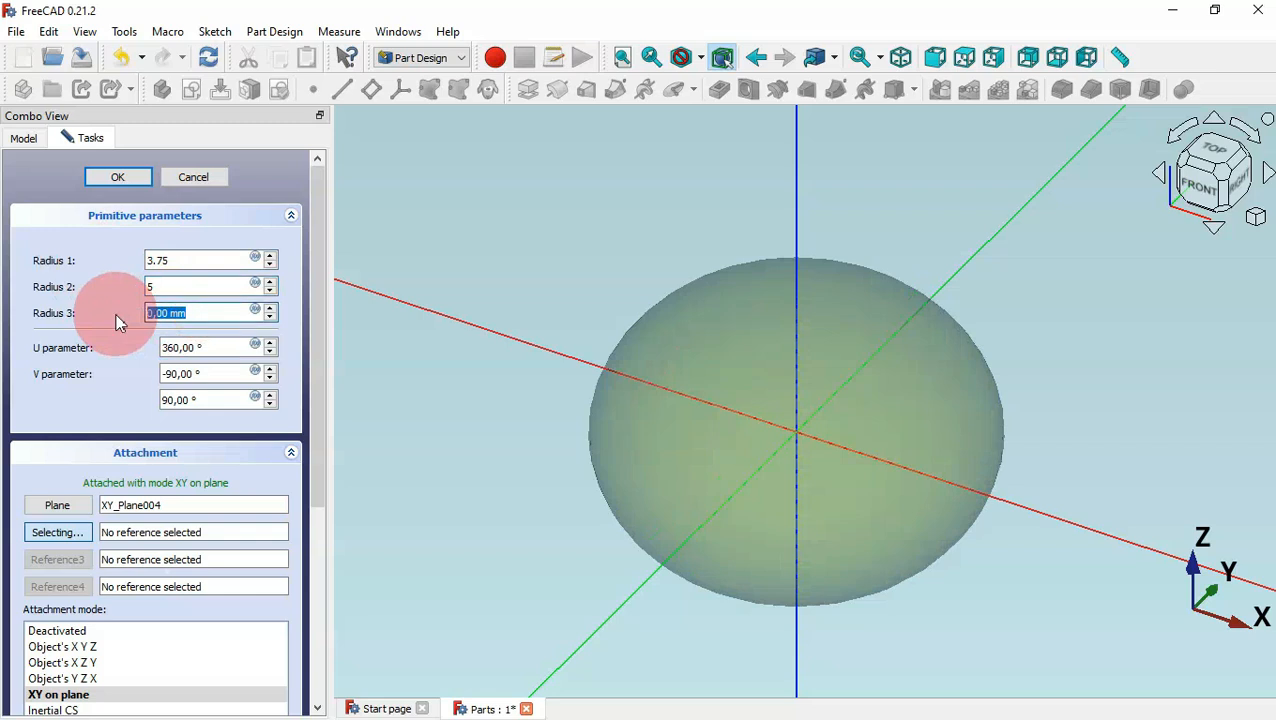
text(13)
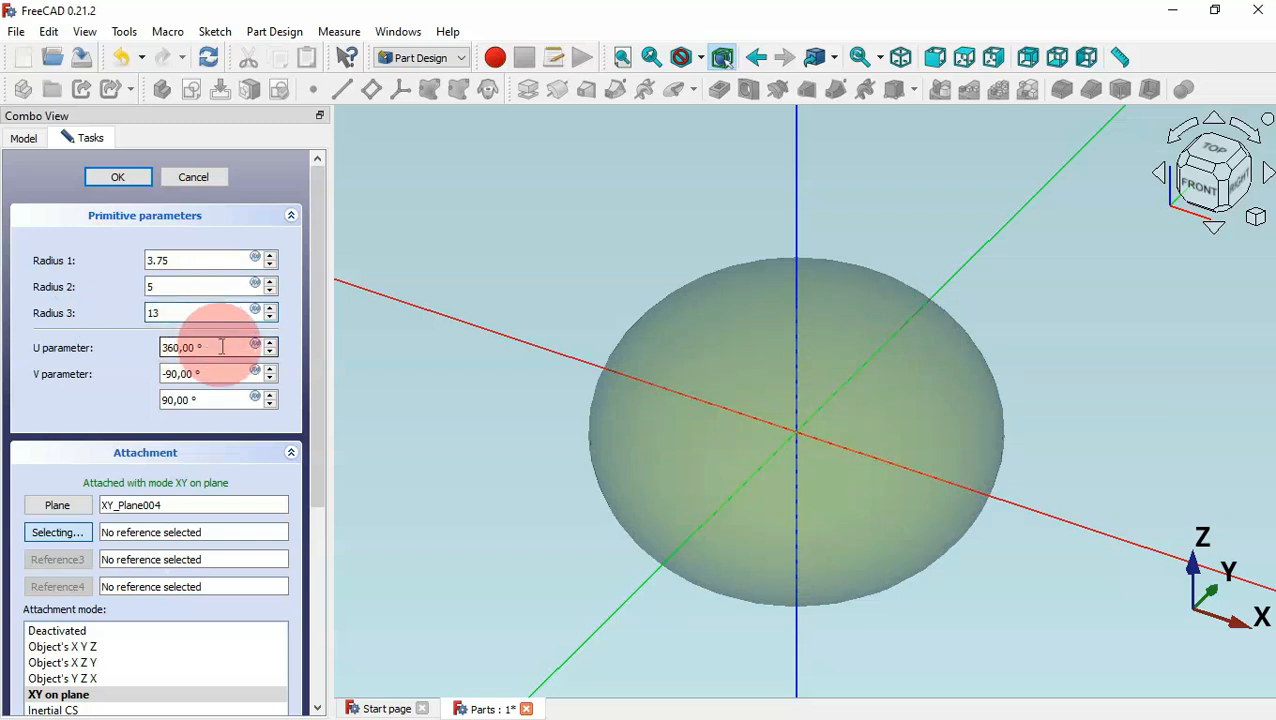
key(Tab)
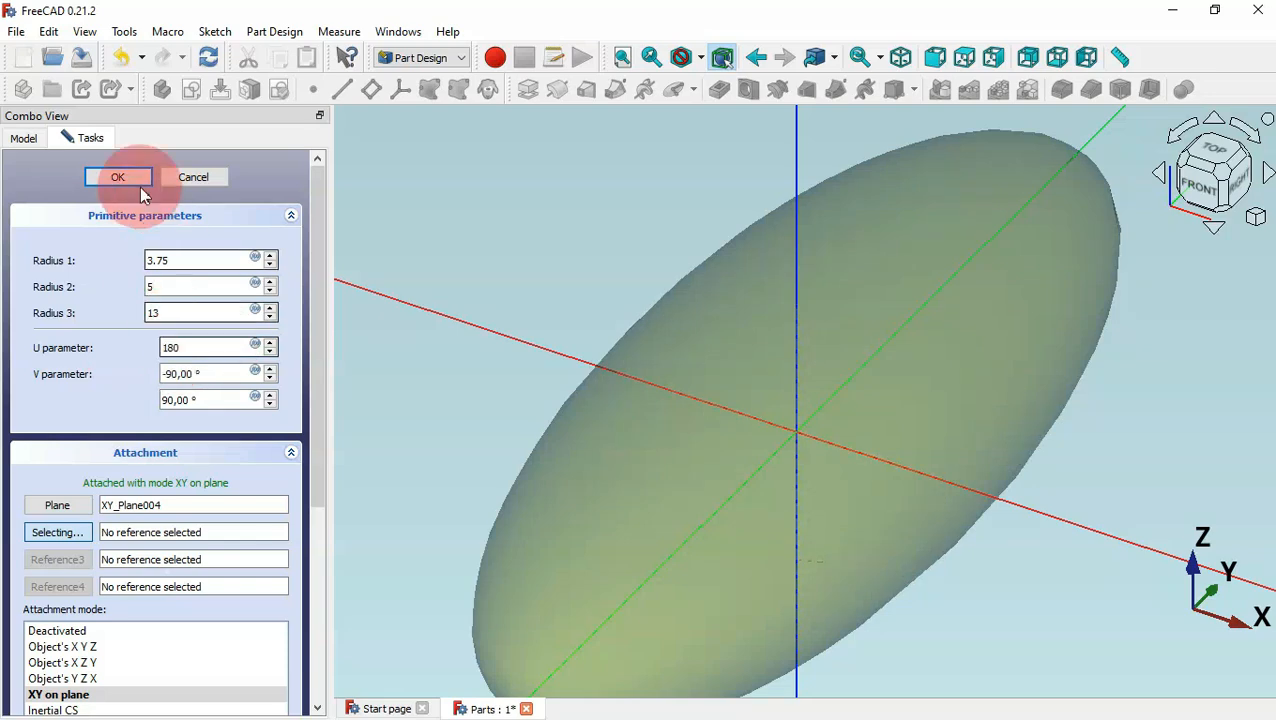
click(118, 177)
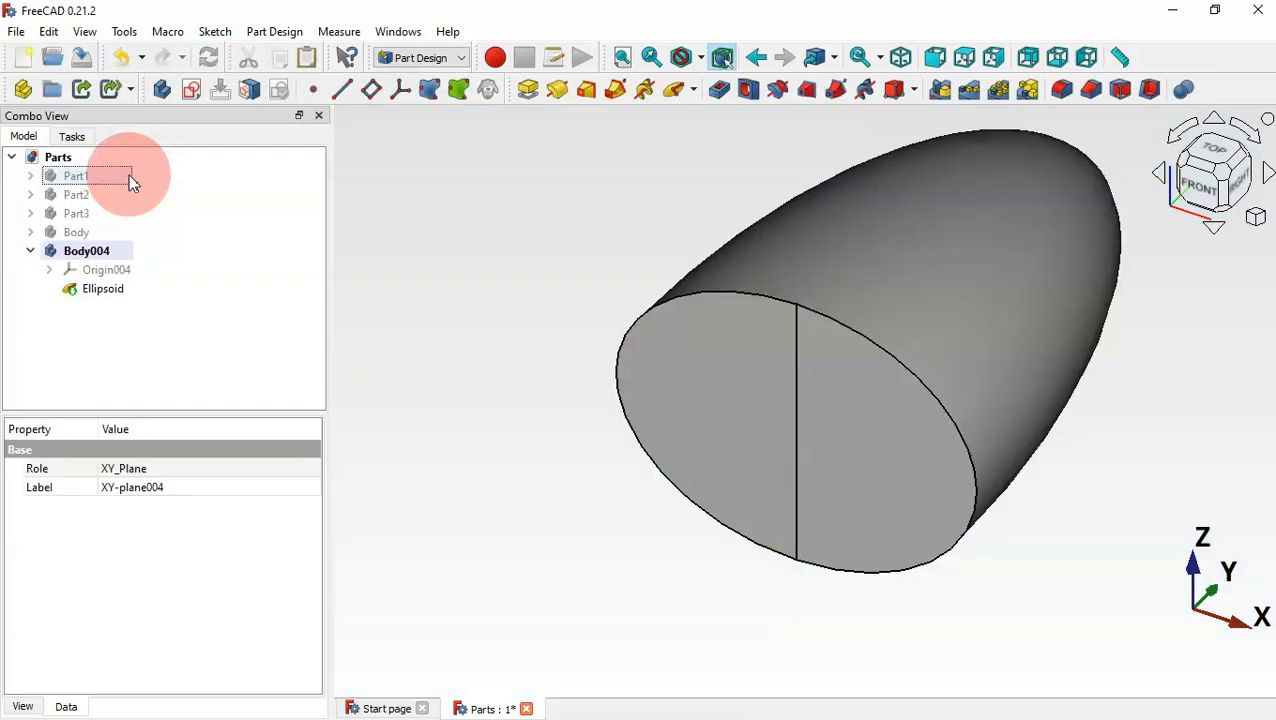
Sketch a centered rectangle on the new body's XY plane, centred on the origin and enclosing the half ellipsoid, and close the sketch
click(507, 295)
key(v)
key(f)
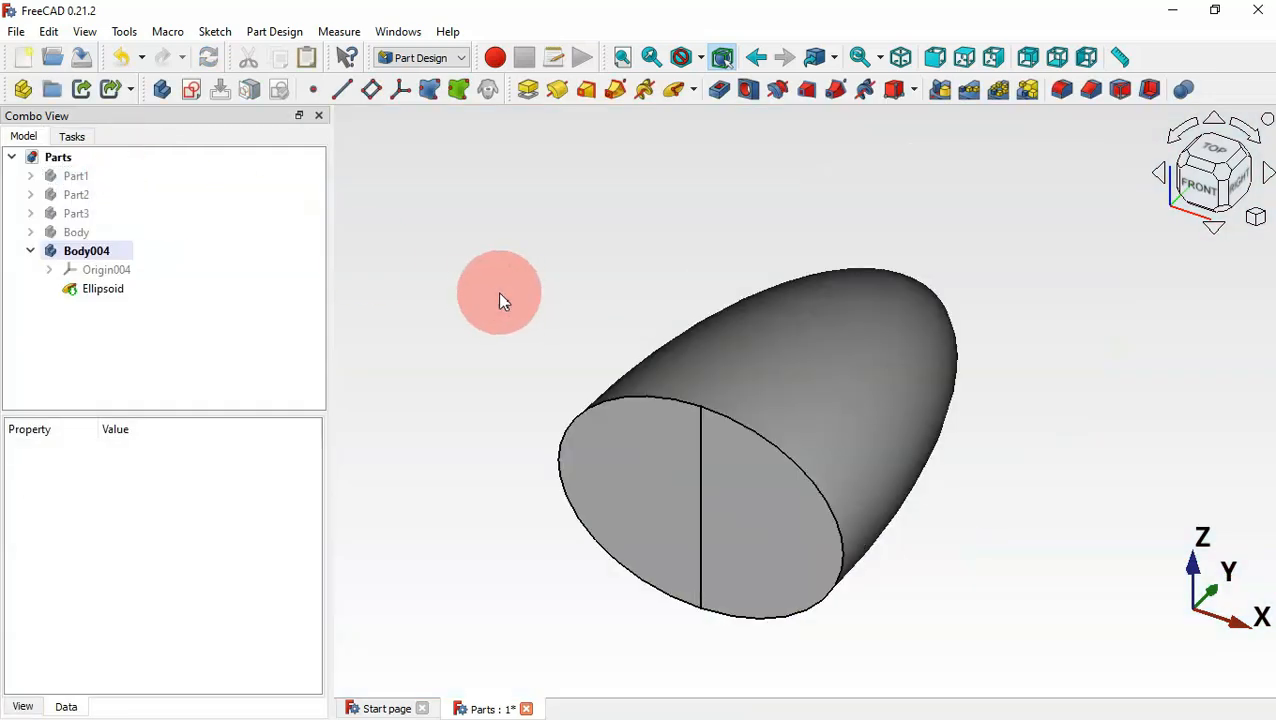
click(192, 92)
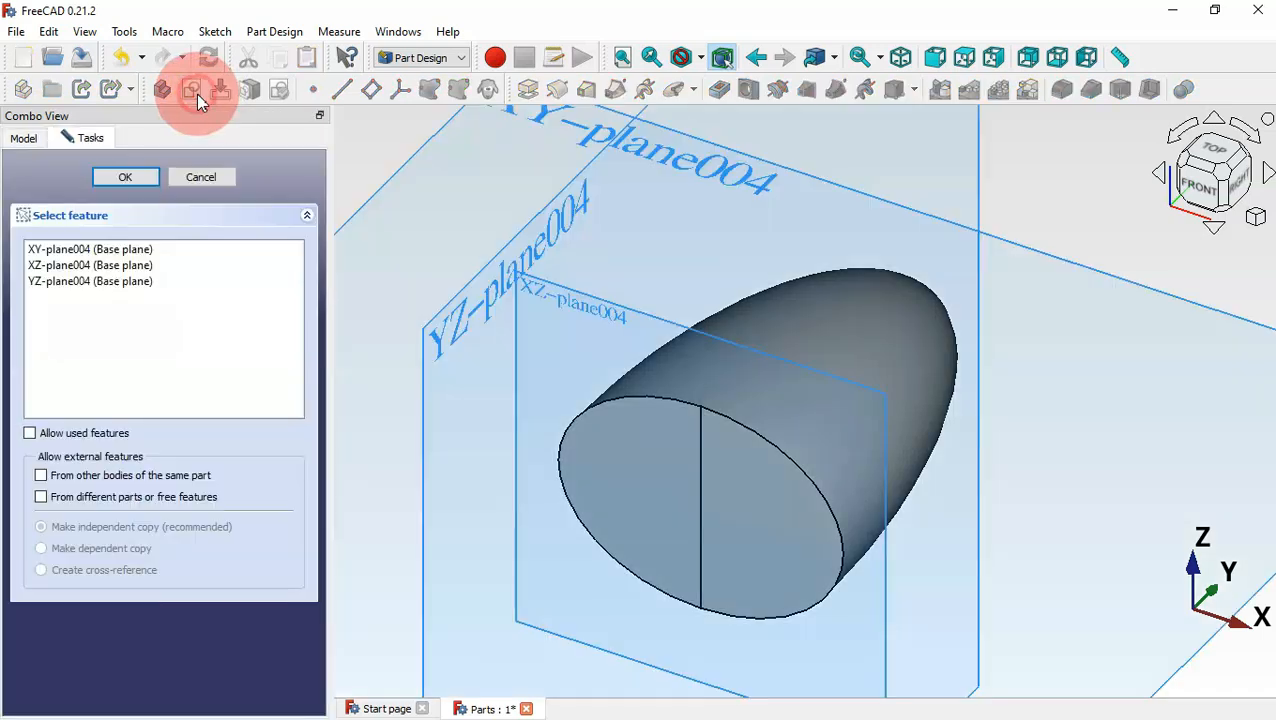
click(578, 128)
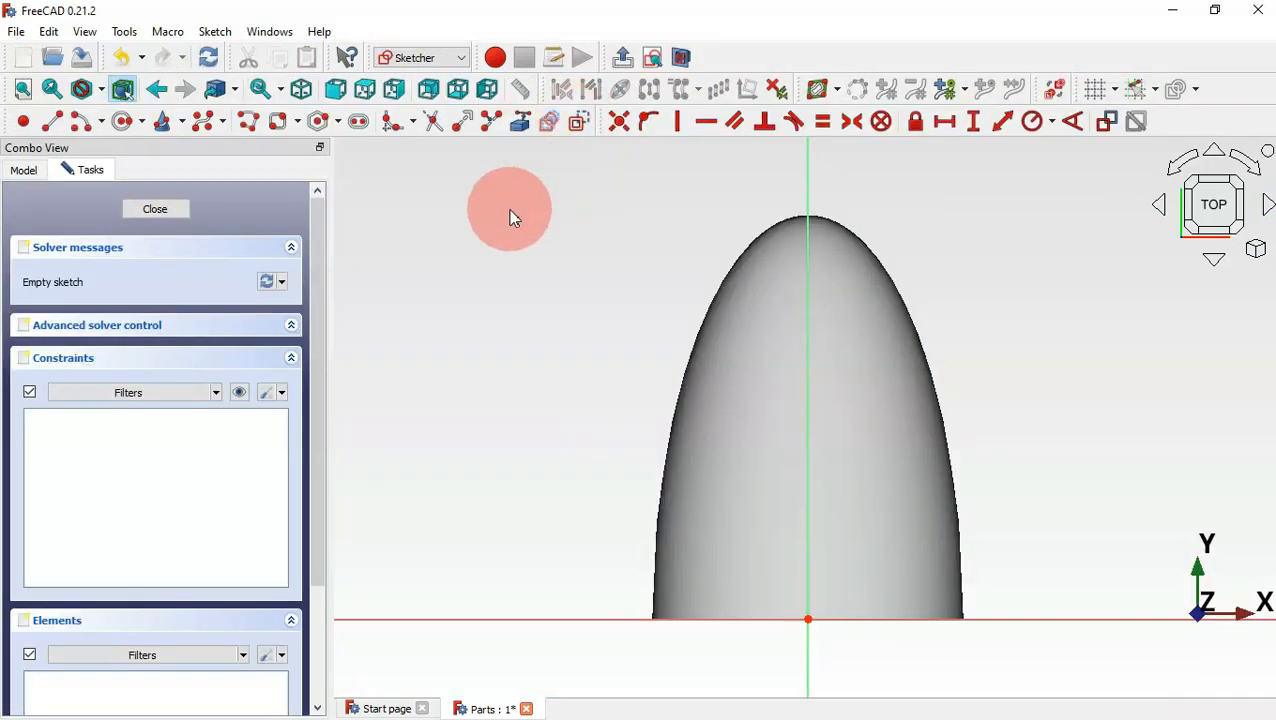
click(297, 121)
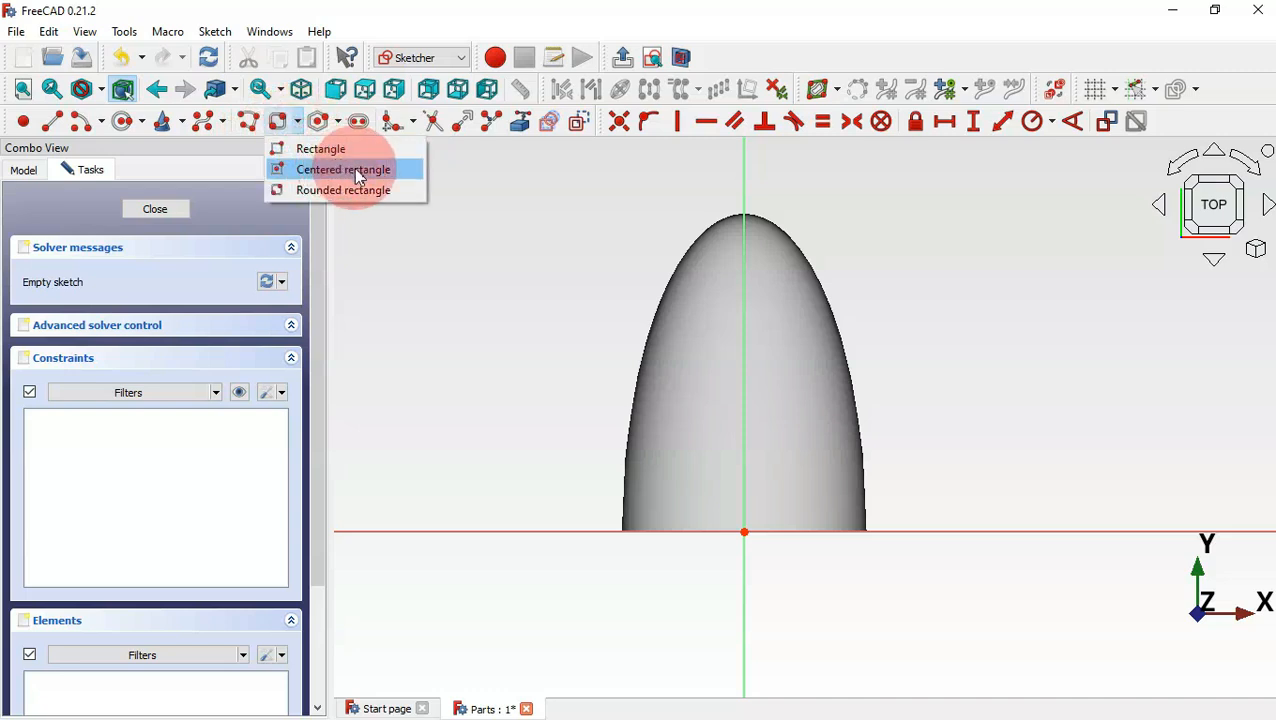
click(343, 169)
scroll(540, 360, down, 4)
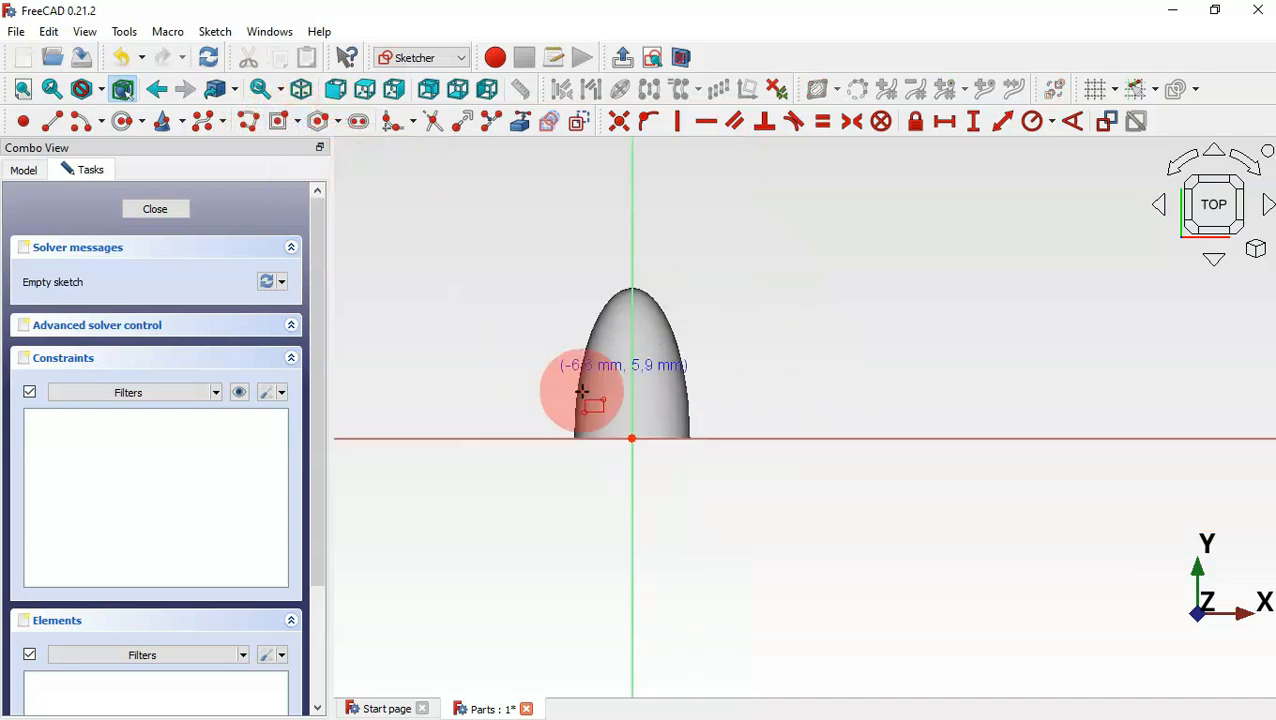
click(632, 439)
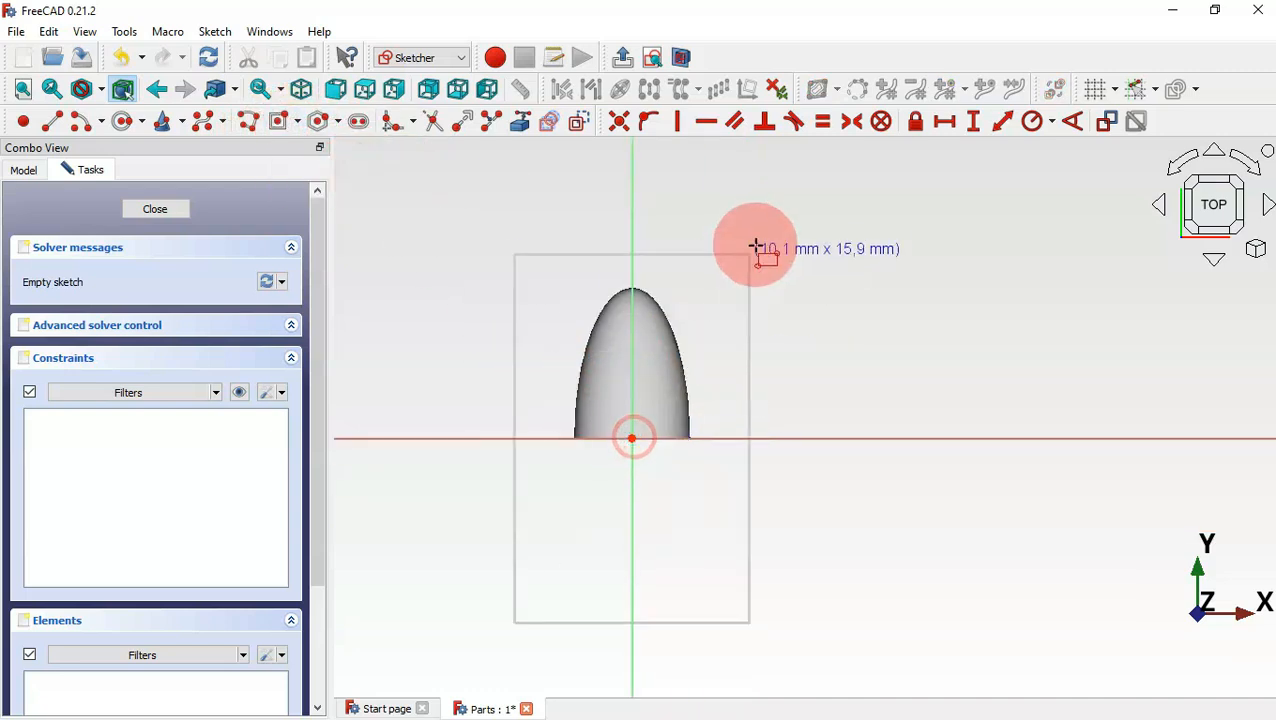
click(771, 188)
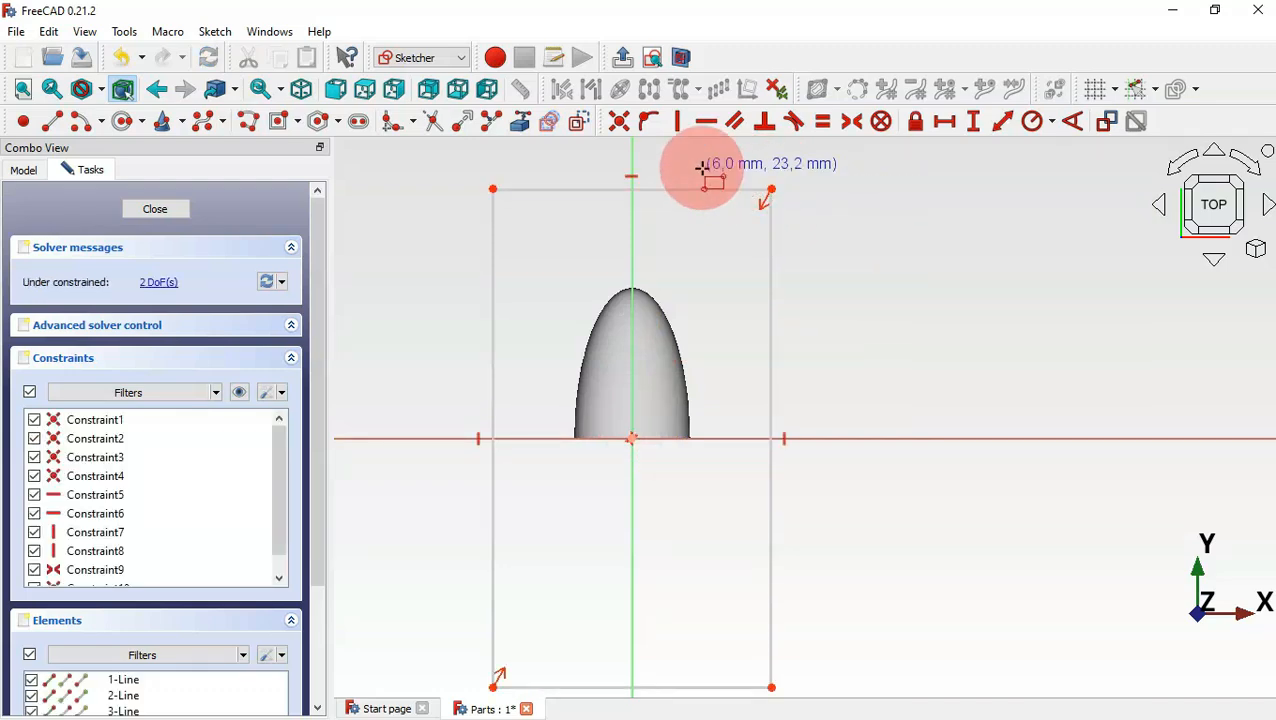
key(Escape)
key(Escape)
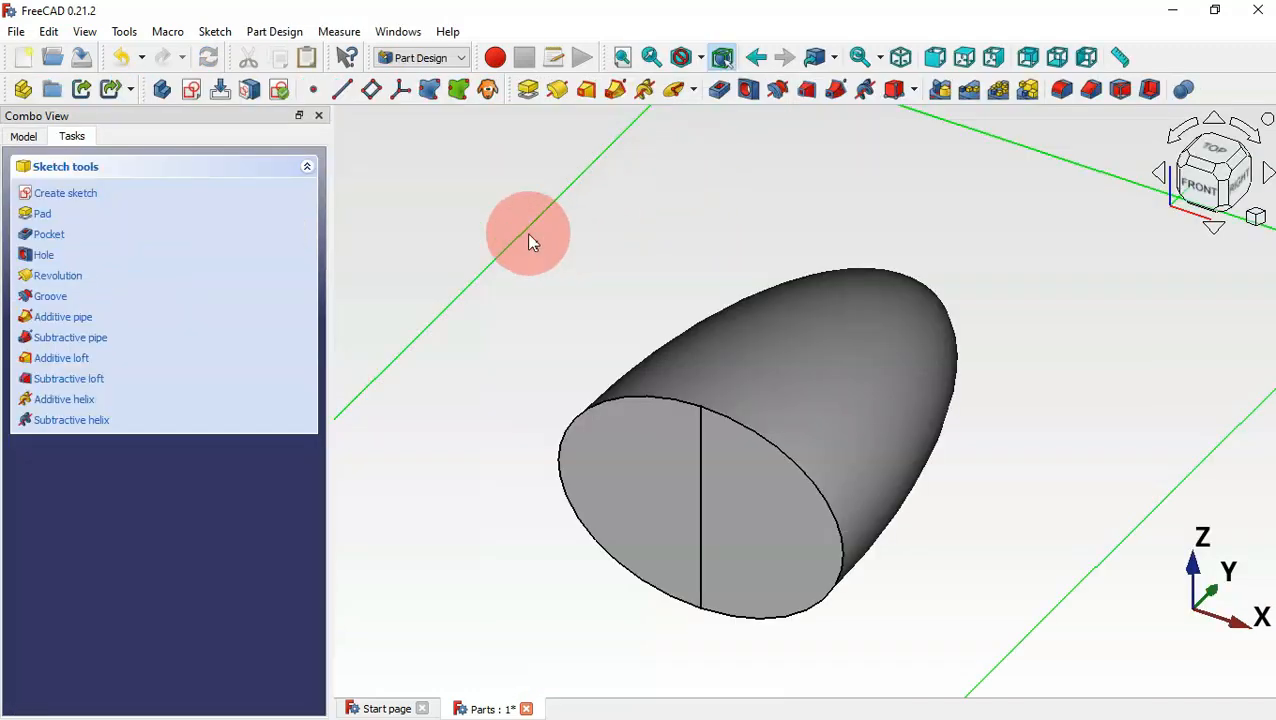
Set the rectangle sketch's attachment offset to 1 mm in the z-direction
click(35, 137)
scroll(530, 235, down, 2)
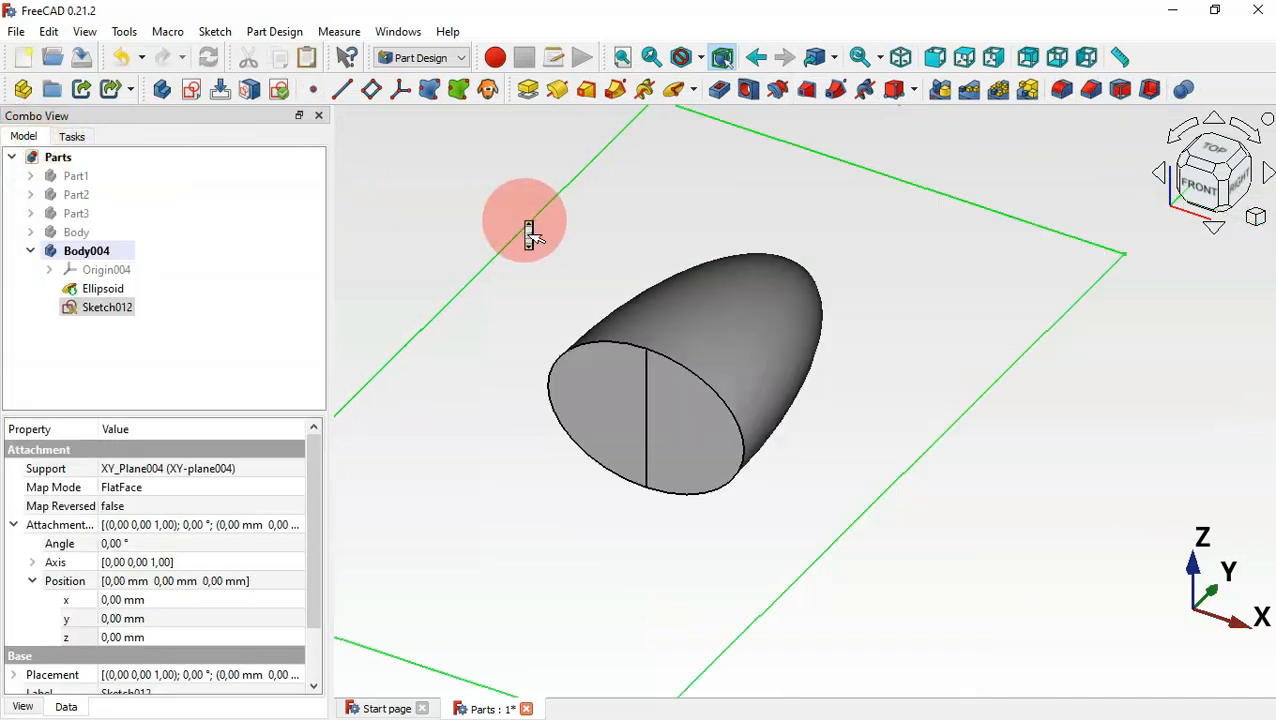
scroll(735, 239, down, 4)
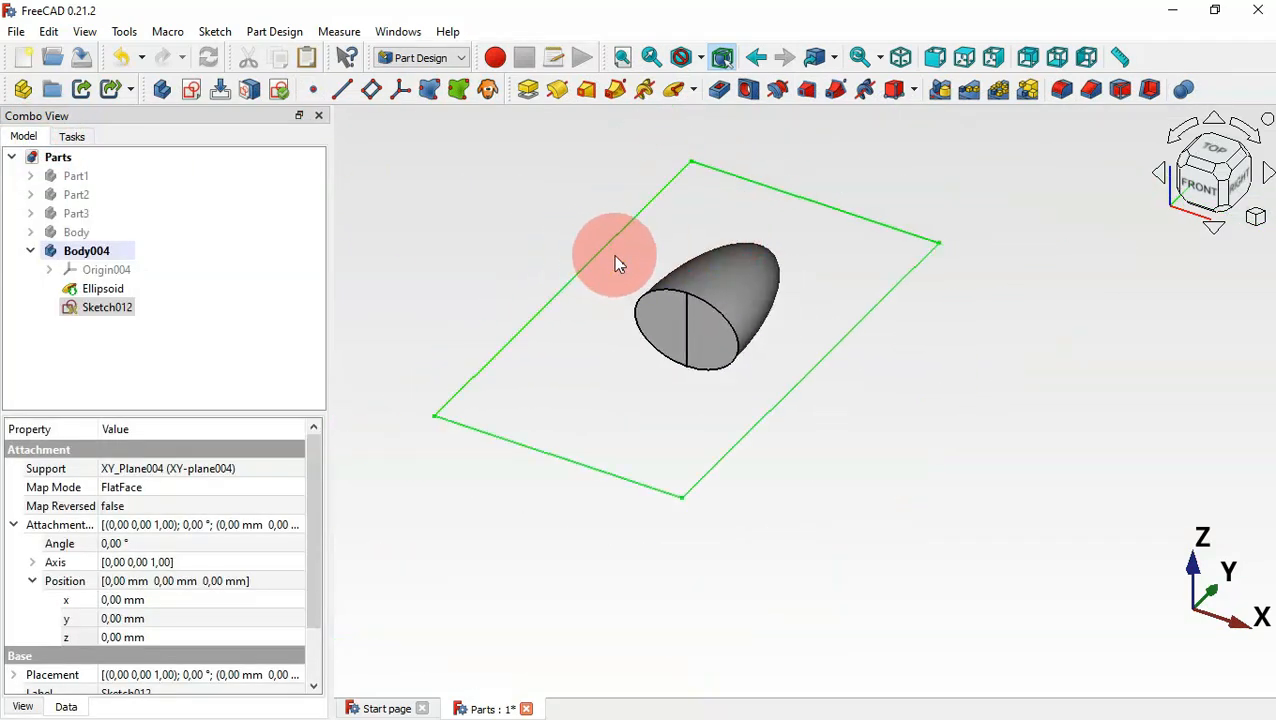
right_click(97, 311)
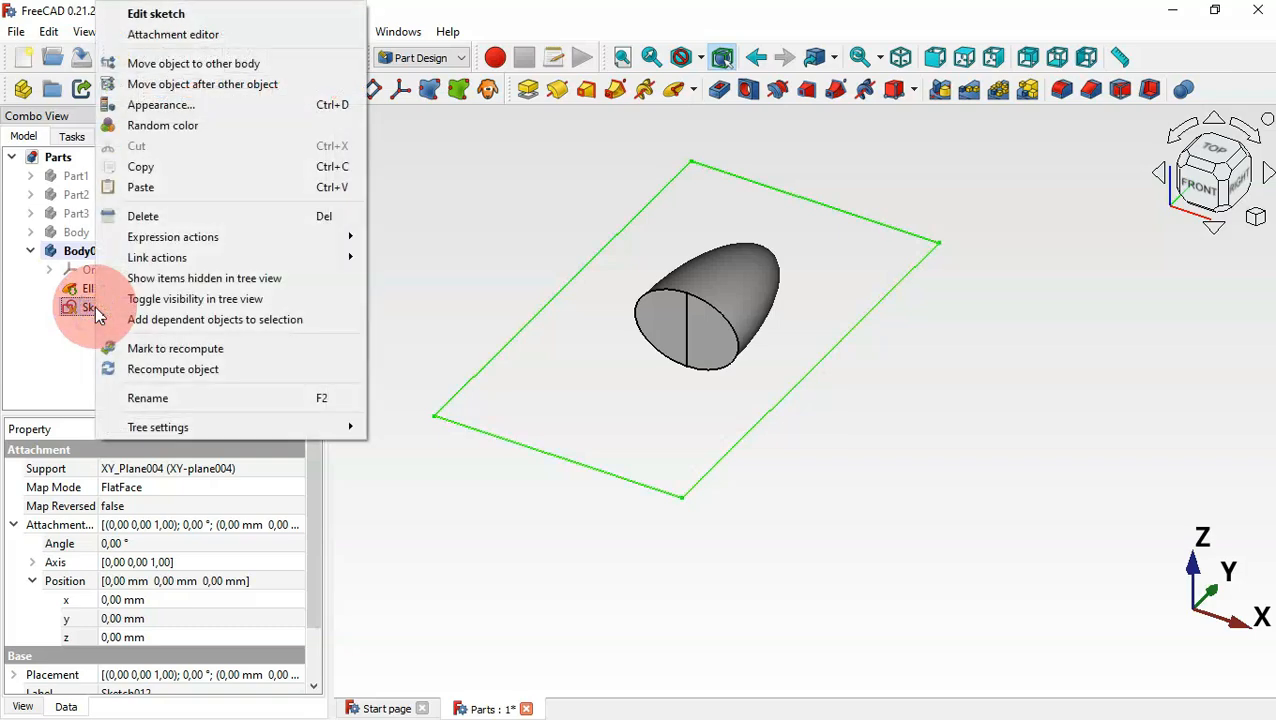
click(278, 40)
drag(312, 268, 333, 472)
click(165, 573)
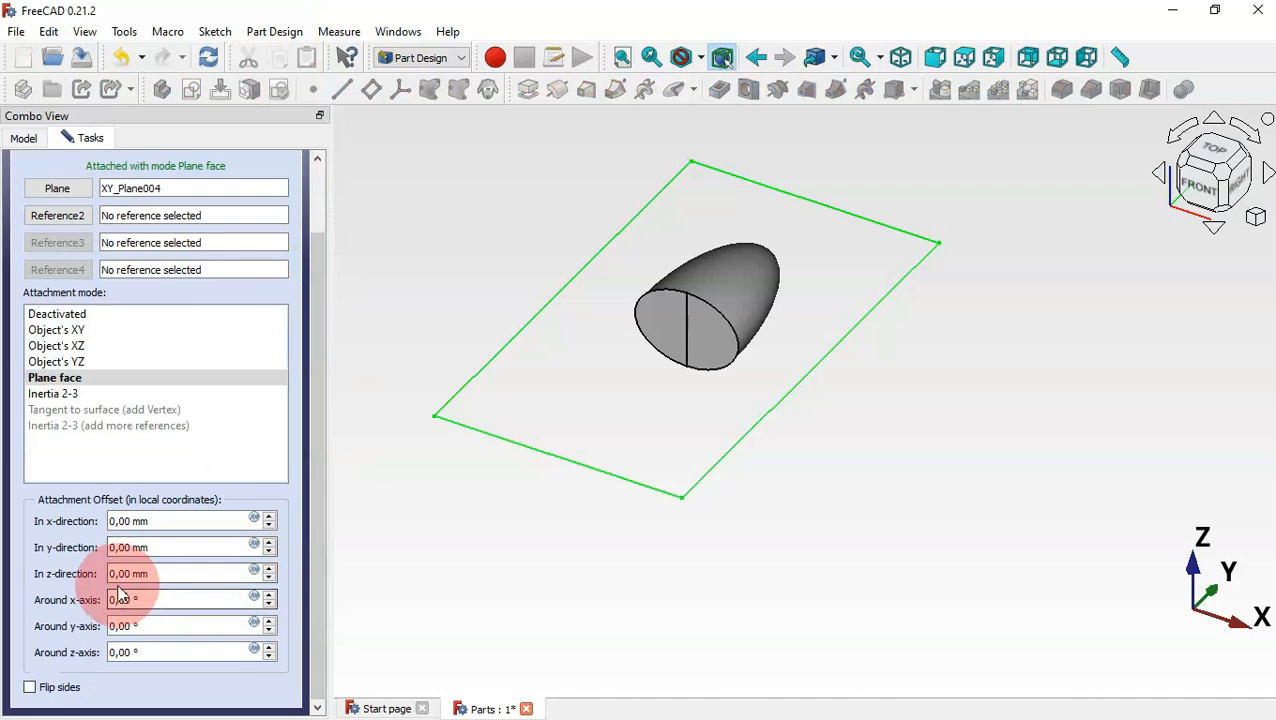
drag(155, 571, 79, 568)
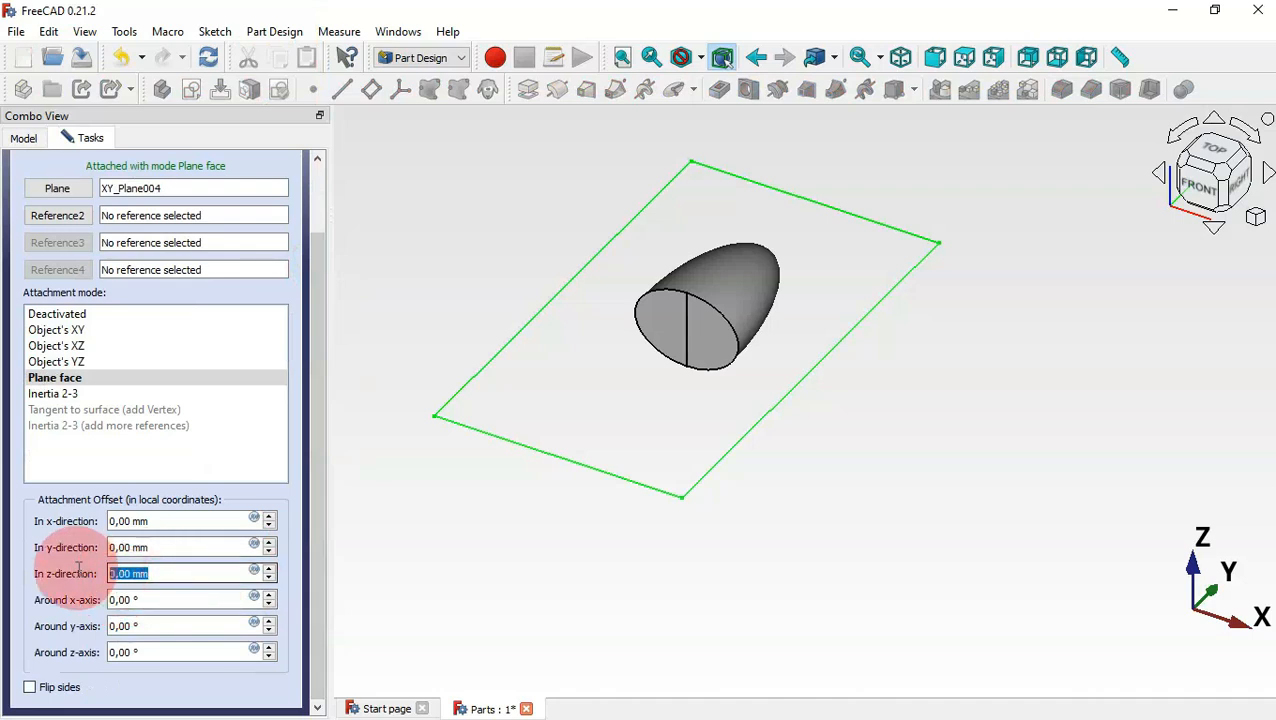
text(1)
scroll(311, 547, up, 3)
click(113, 180)
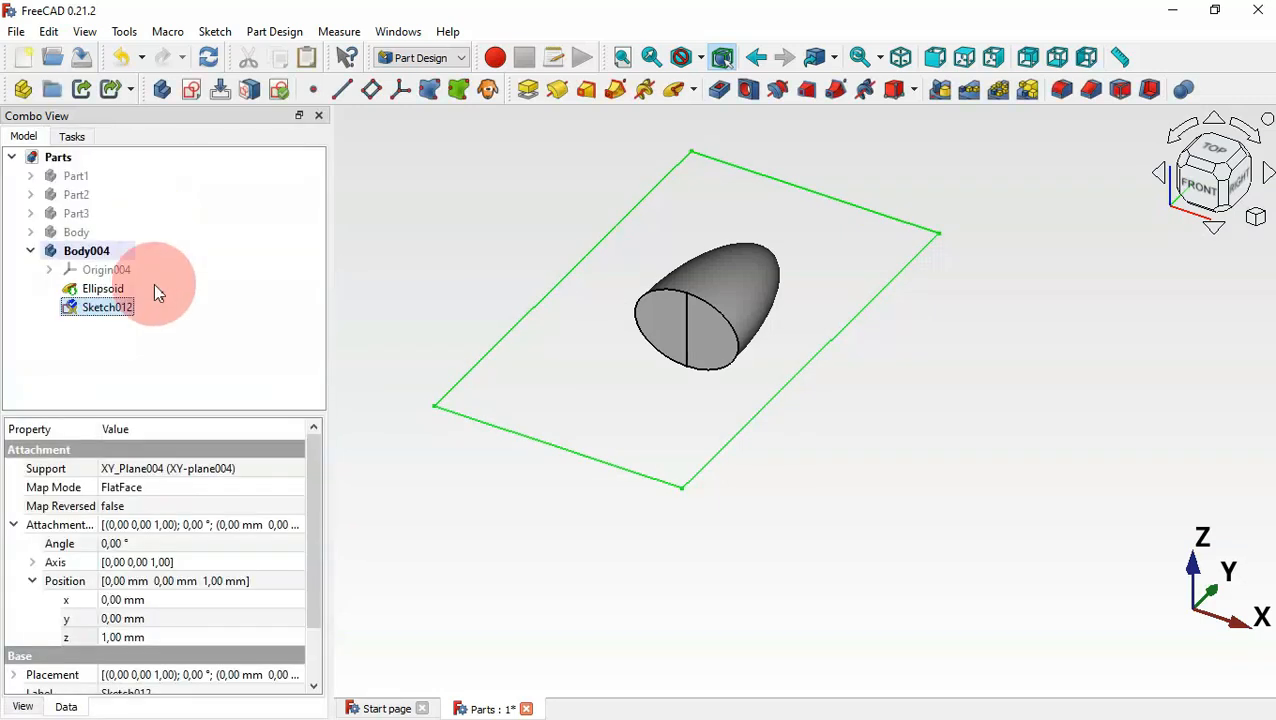
Pad the rectangle sketch 10 mm in the reversed direction
click(531, 91)
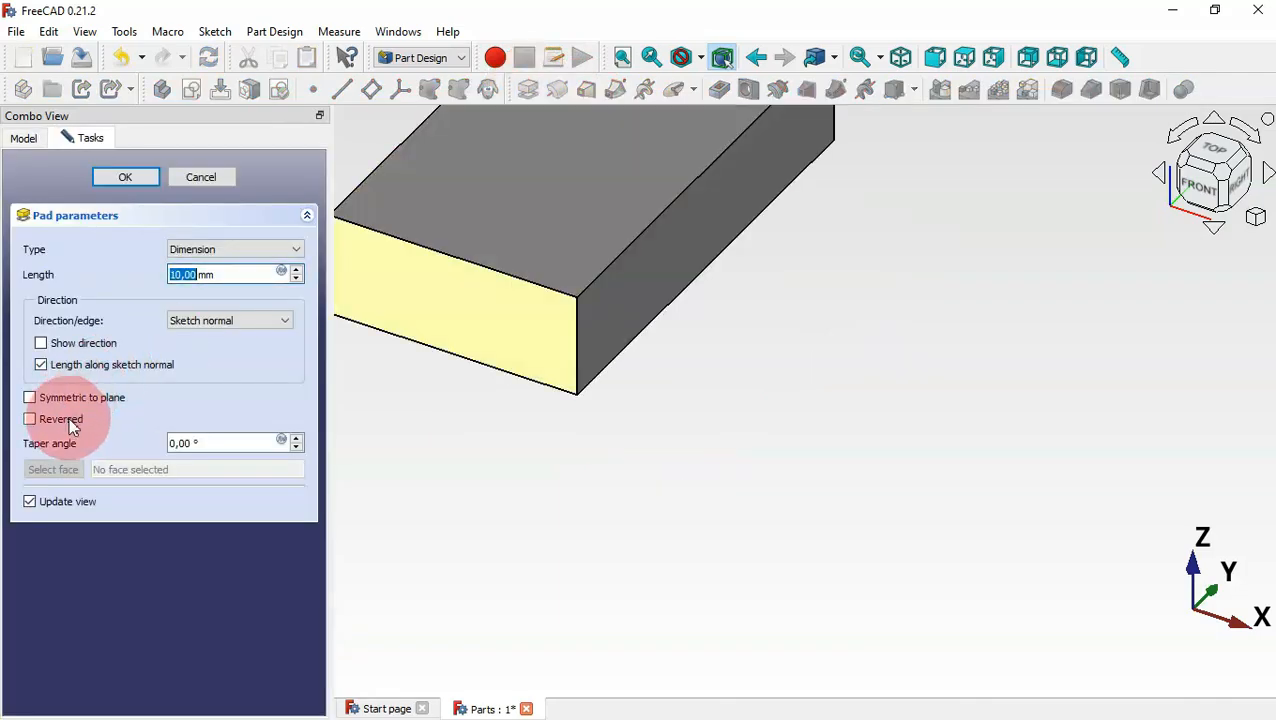
click(30, 419)
middle_drag(723, 527, 625, 413)
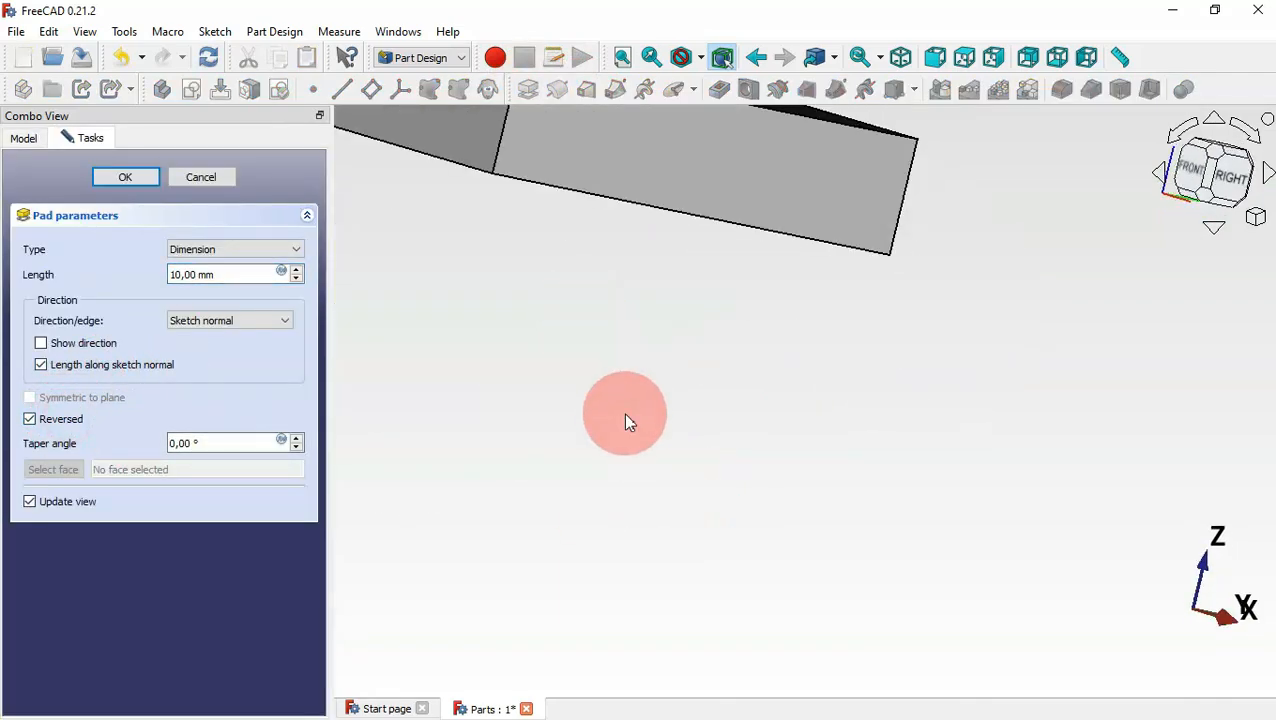
key(0)
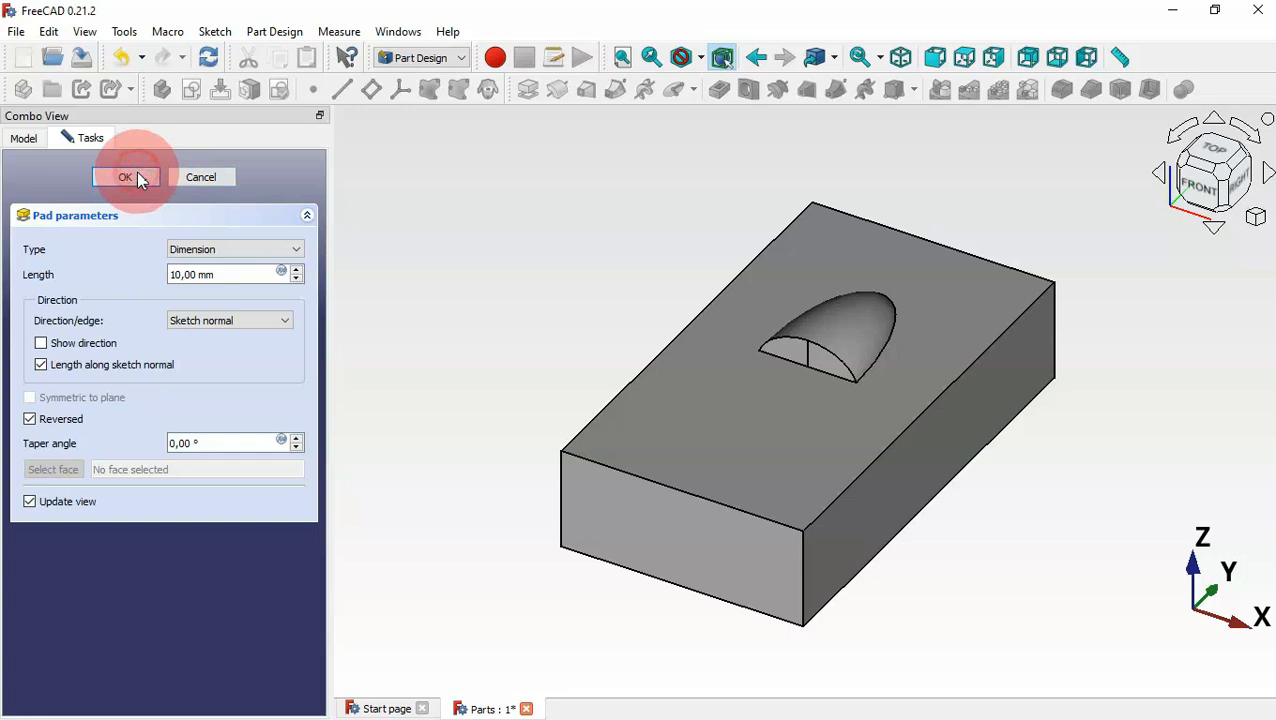
click(137, 178)
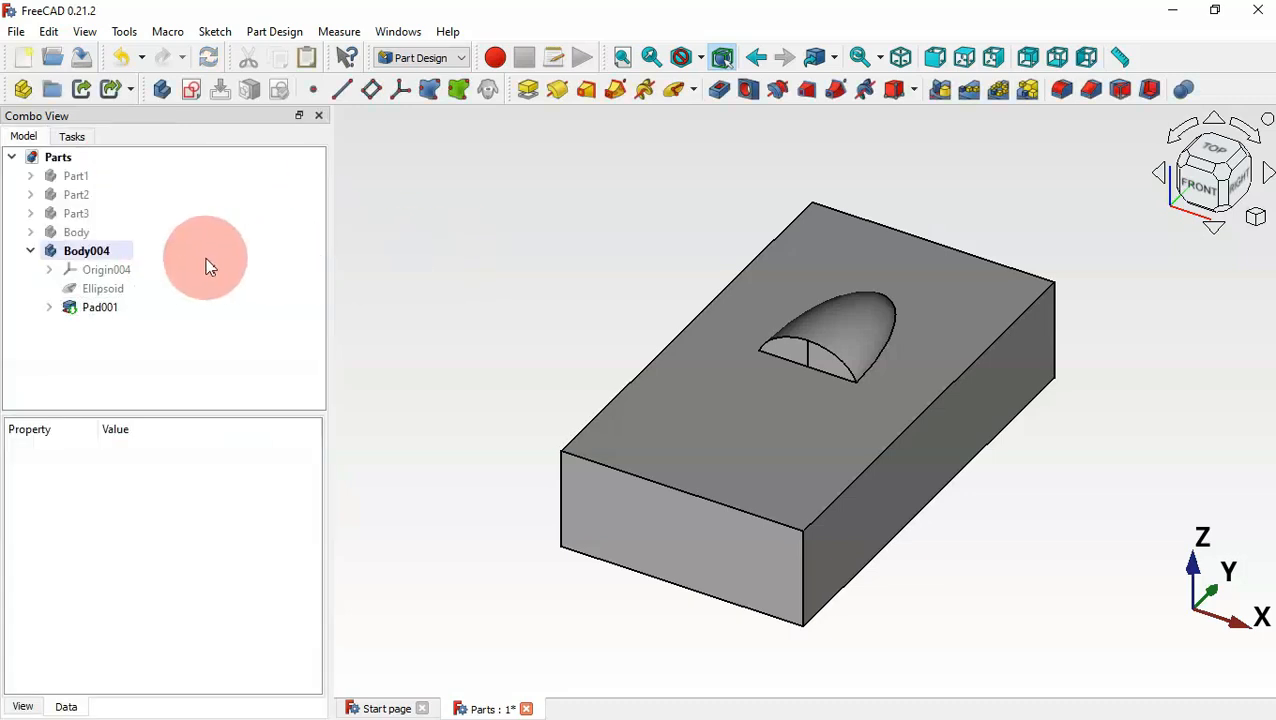
Copy the padded ellipsoid body with all its dependencies and paste a duplicate into the document
click(112, 253)
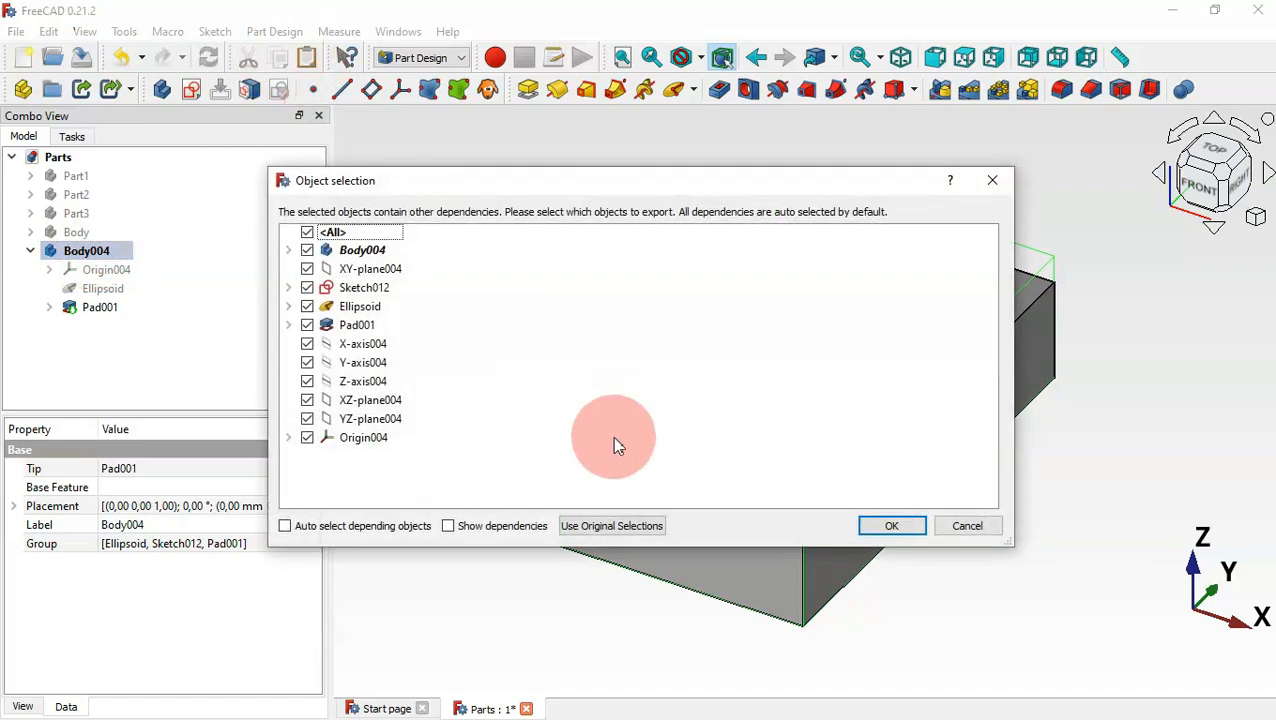
click(891, 521)
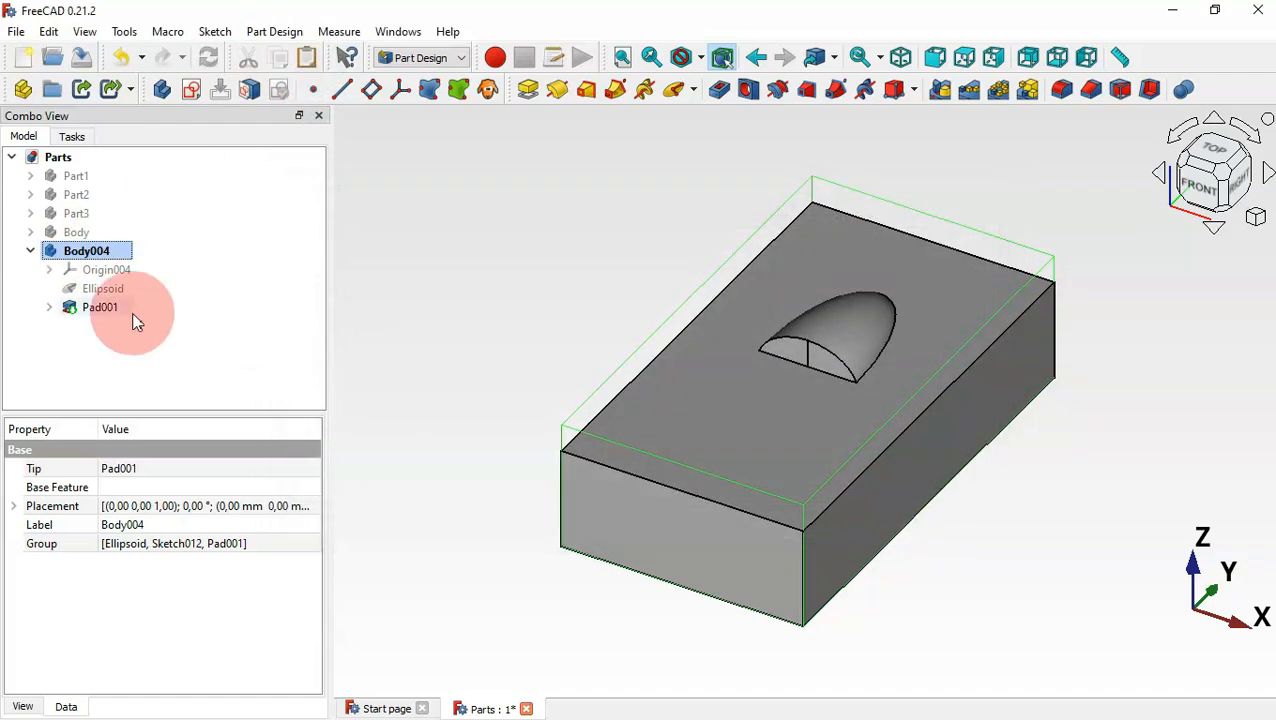
click(307, 57)
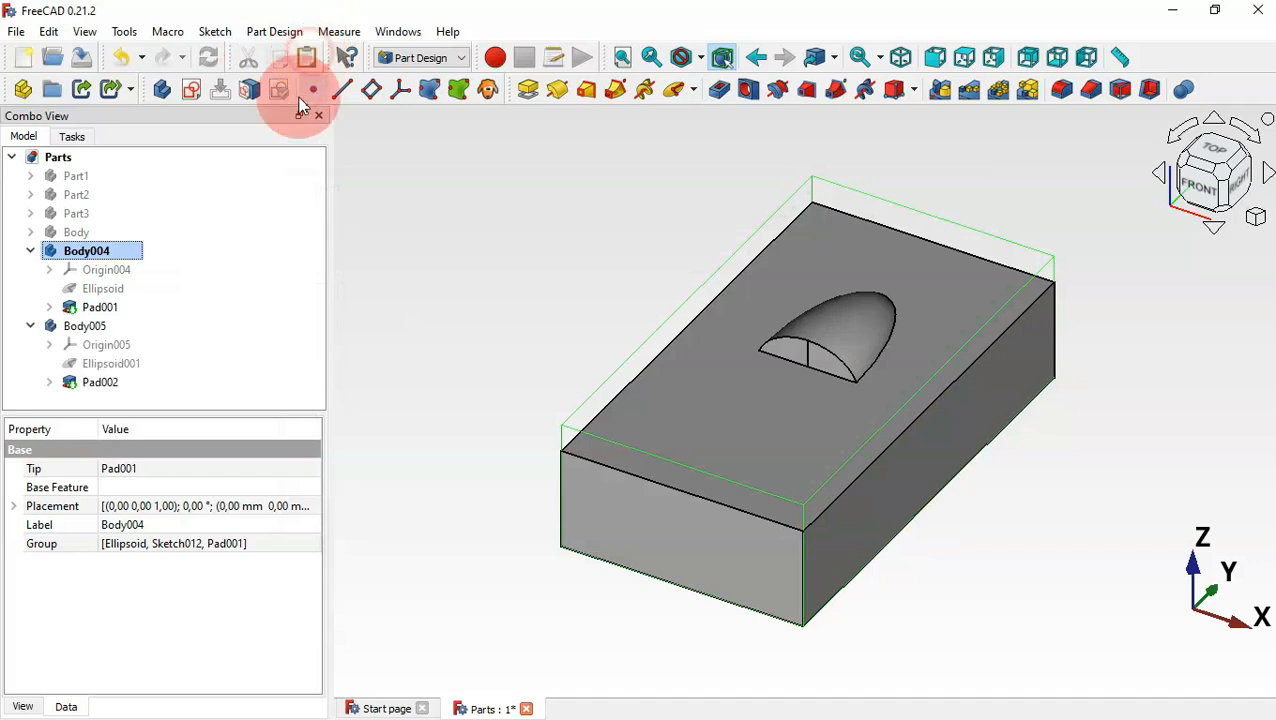
Set the duplicated body's ellipsoid to a Radius2 of 4.5 mm and a Radius3 of 12.5 mm
click(112, 364)
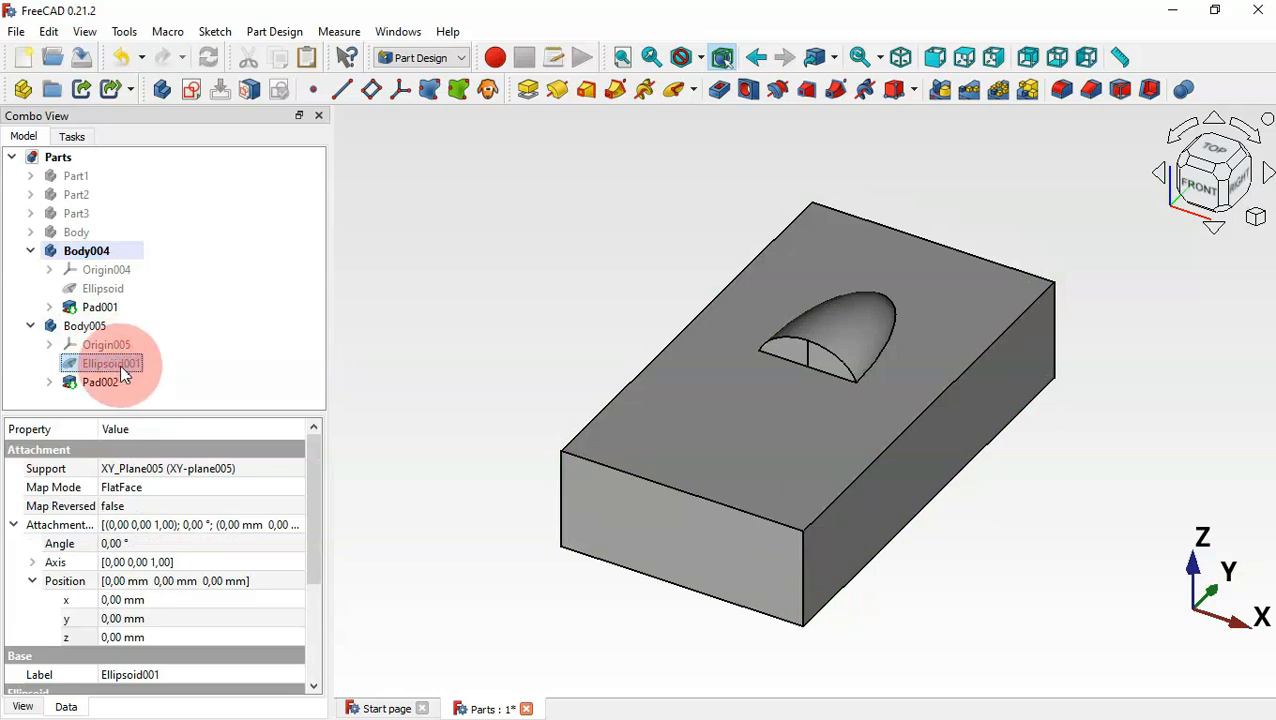
drag(316, 458, 315, 580)
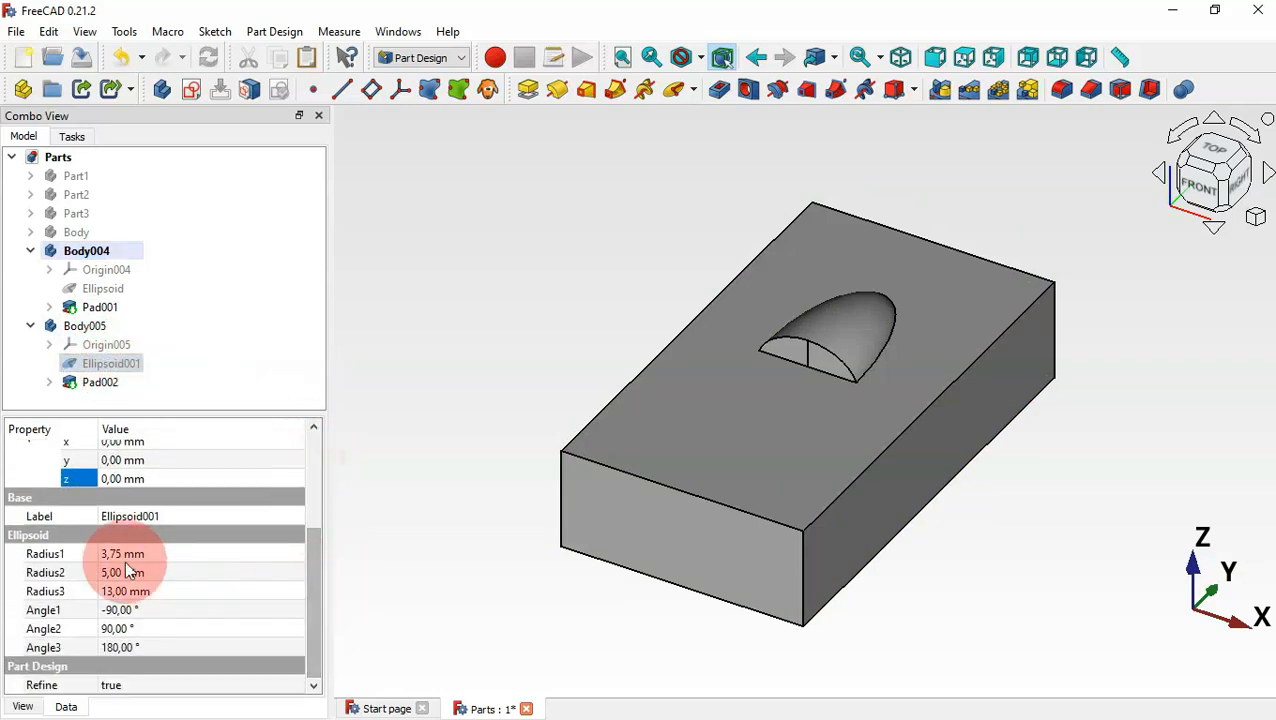
click(184, 577)
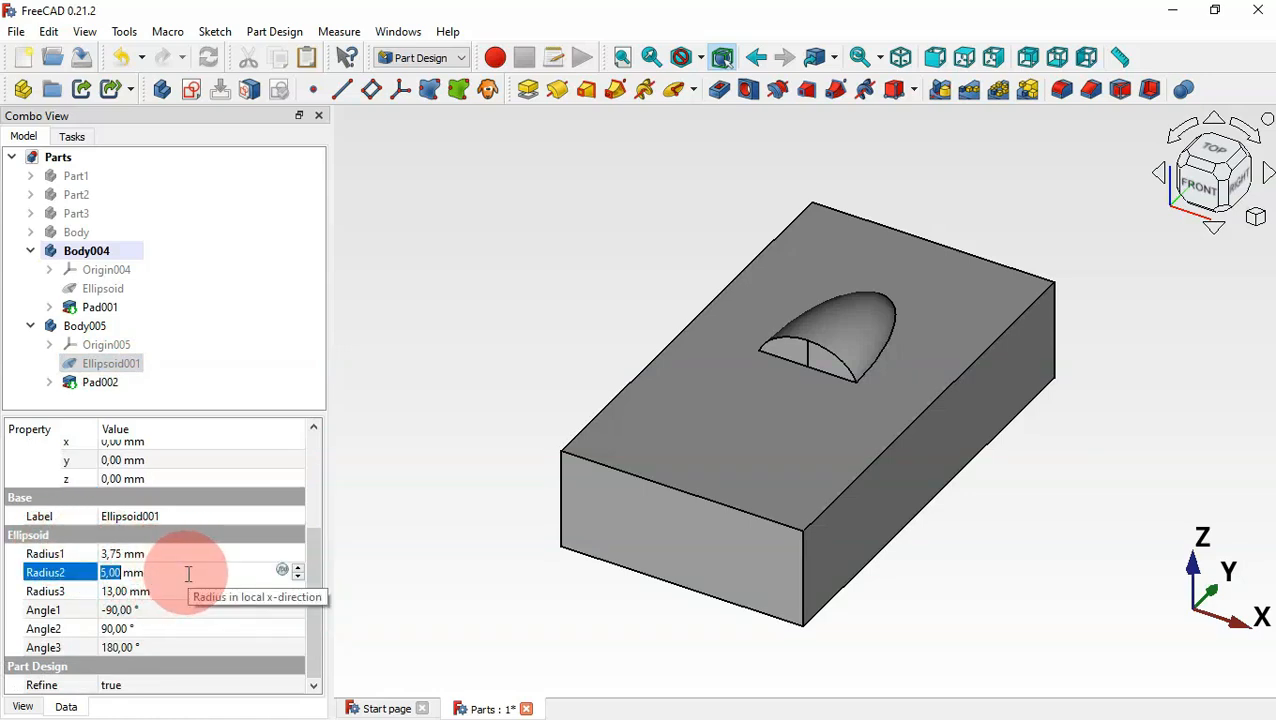
key(Return)
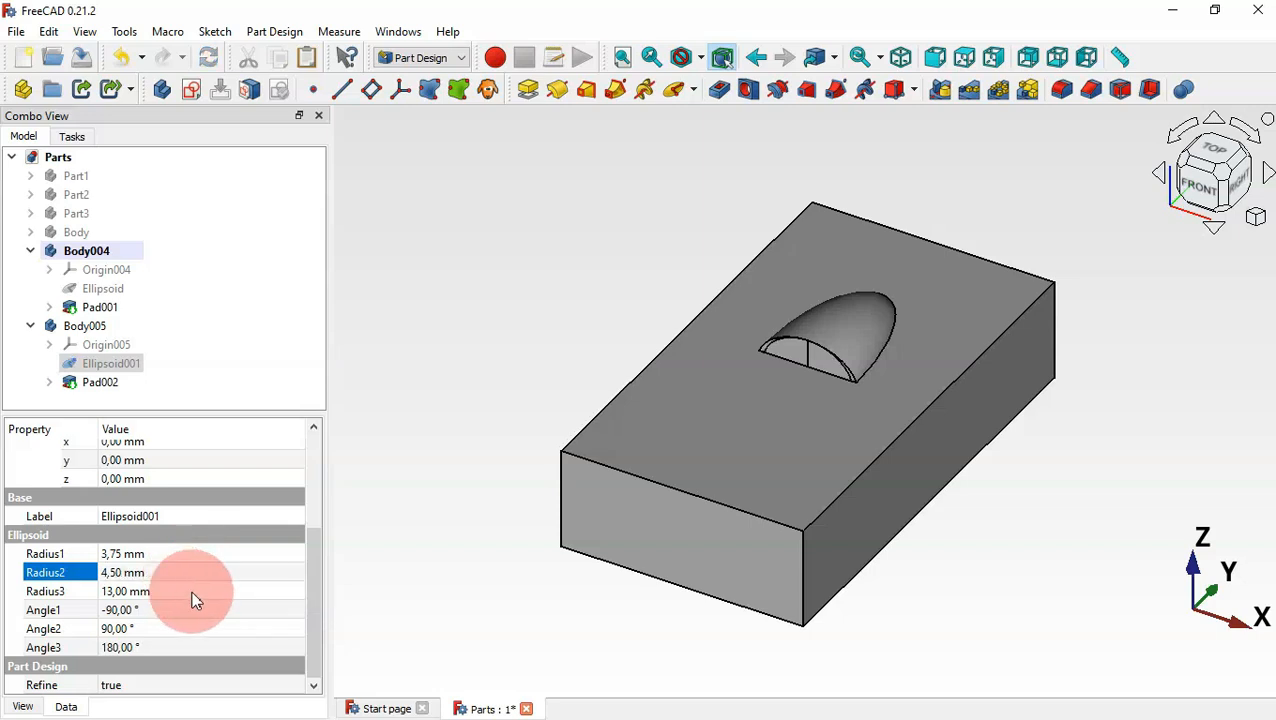
click(190, 591)
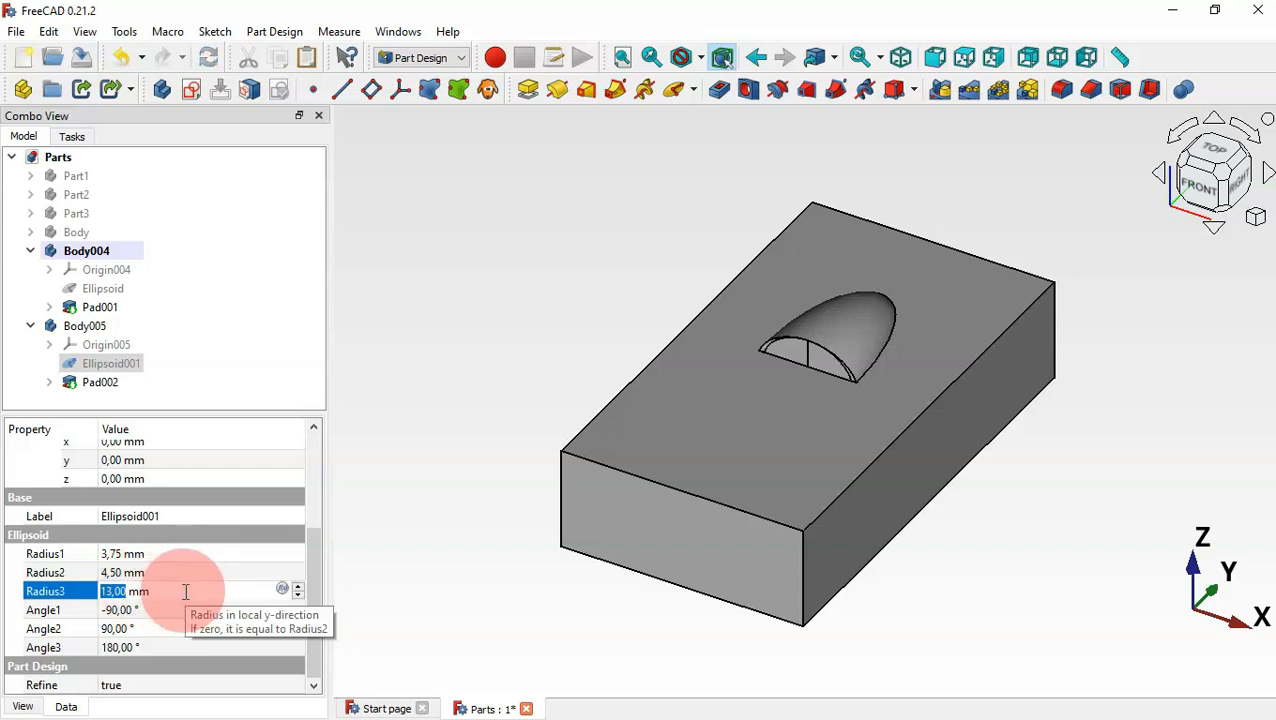
key(Return)
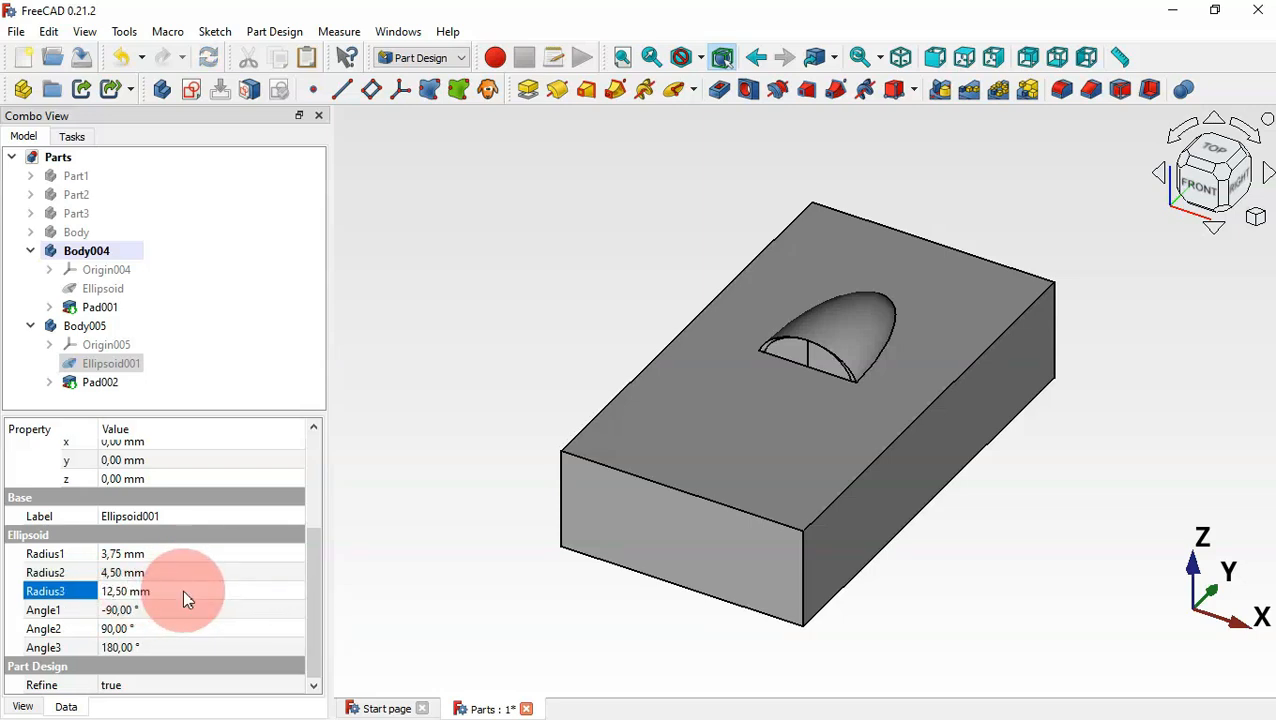
Set the duplicated body's placement position to -0.5 mm in z
click(85, 327)
drag(85, 333, 103, 375)
click(13, 506)
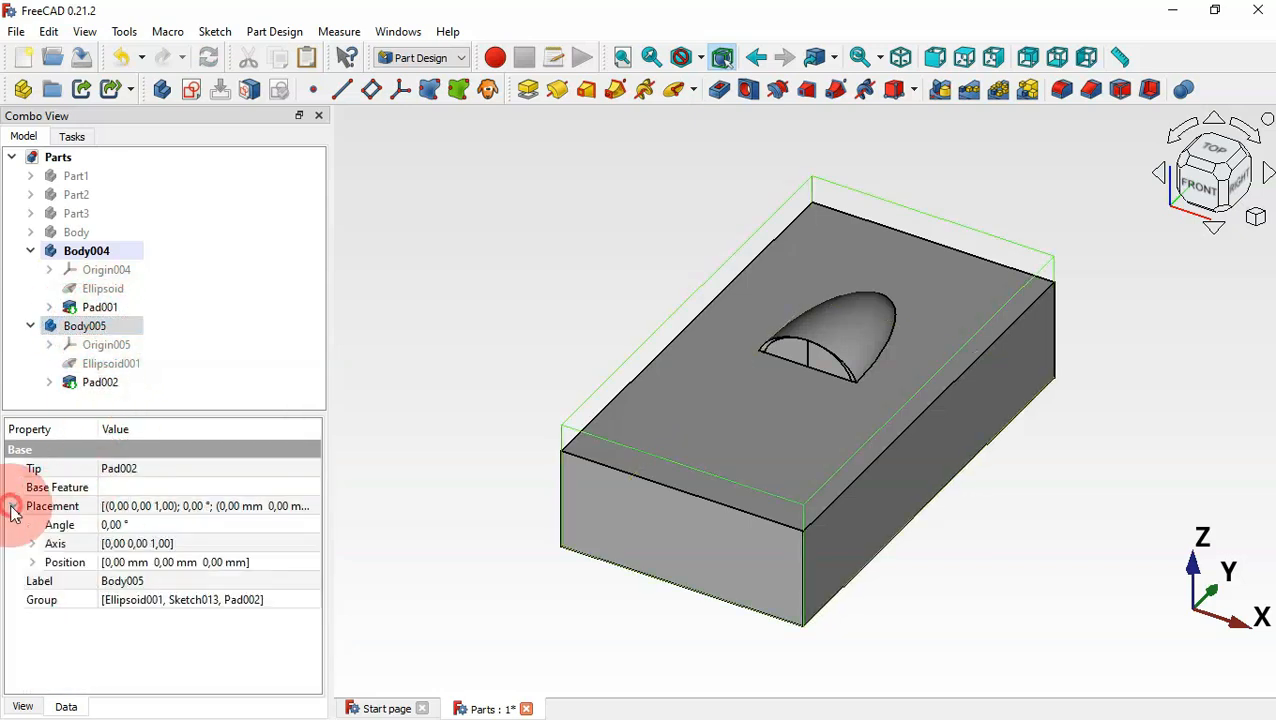
click(34, 563)
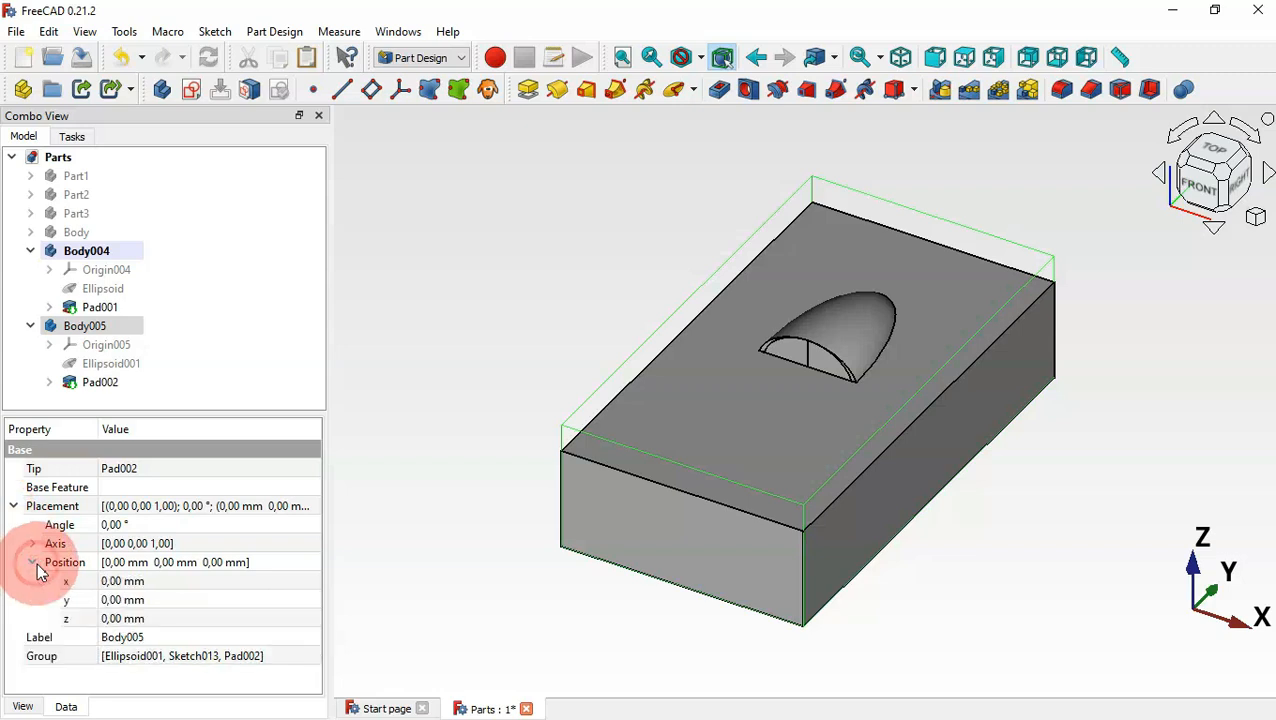
click(197, 619)
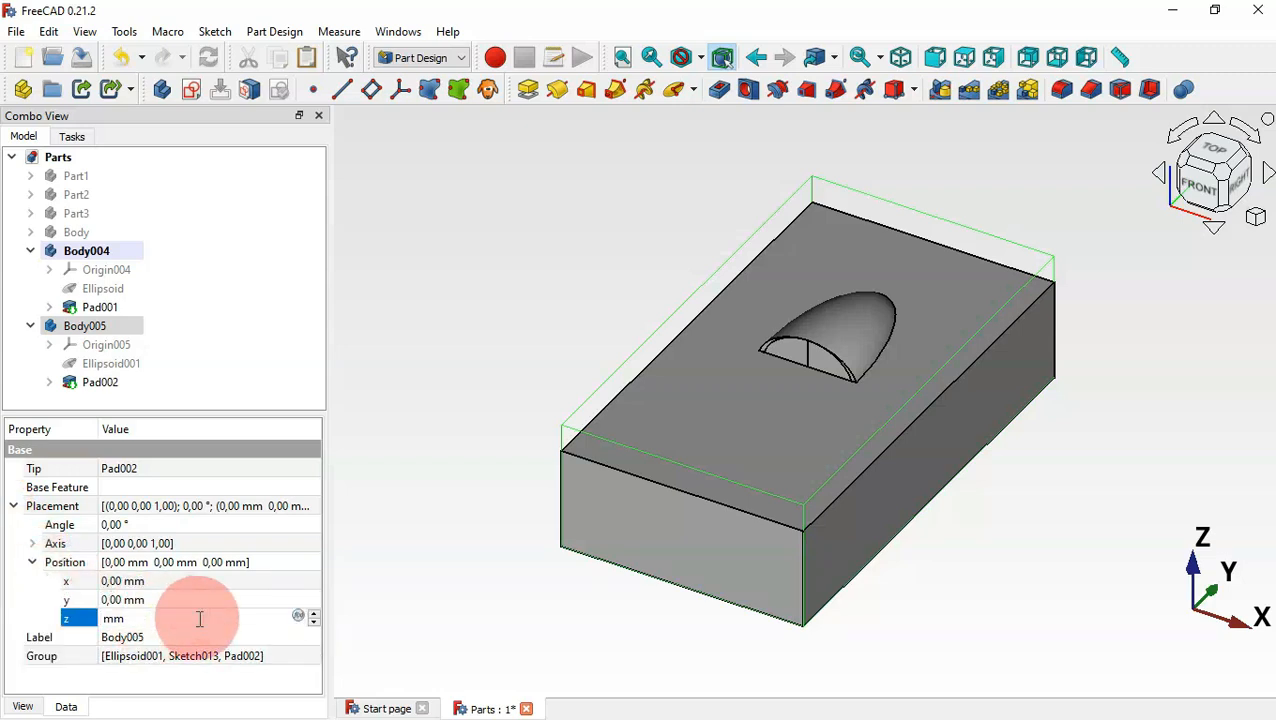
text(-0,5)
key(Return)
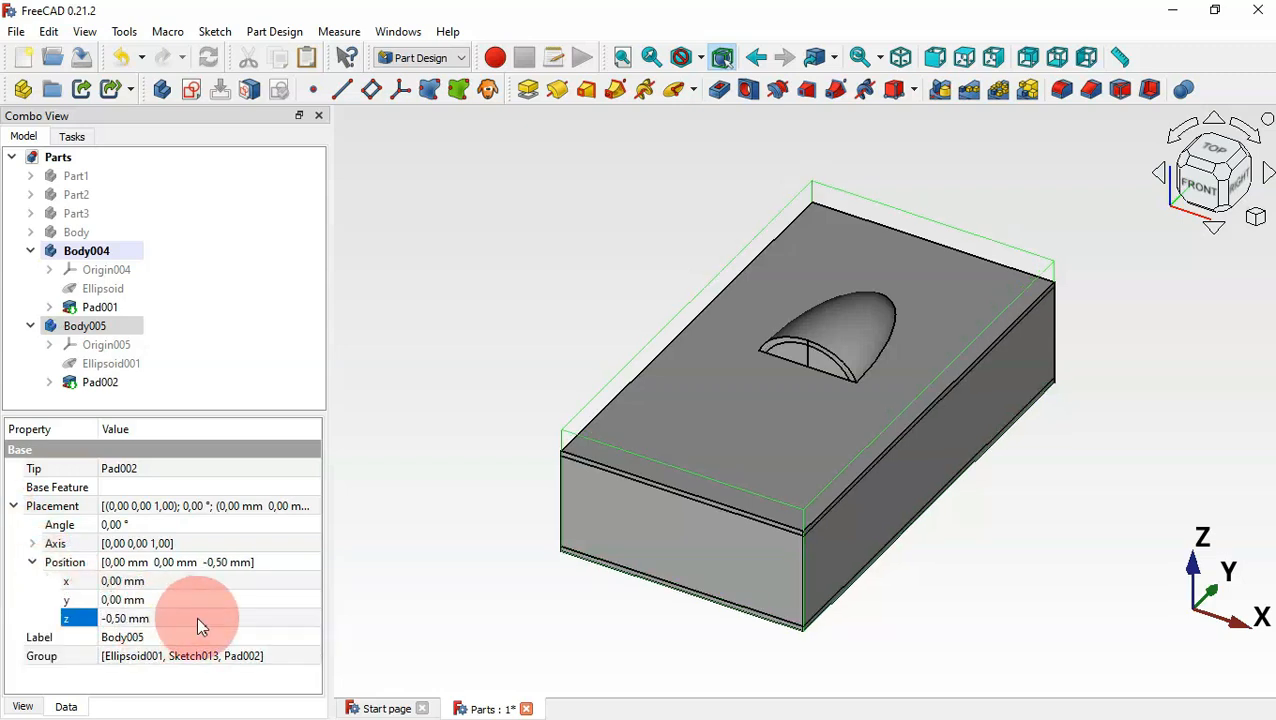
middle_drag(535, 540, 572, 493)
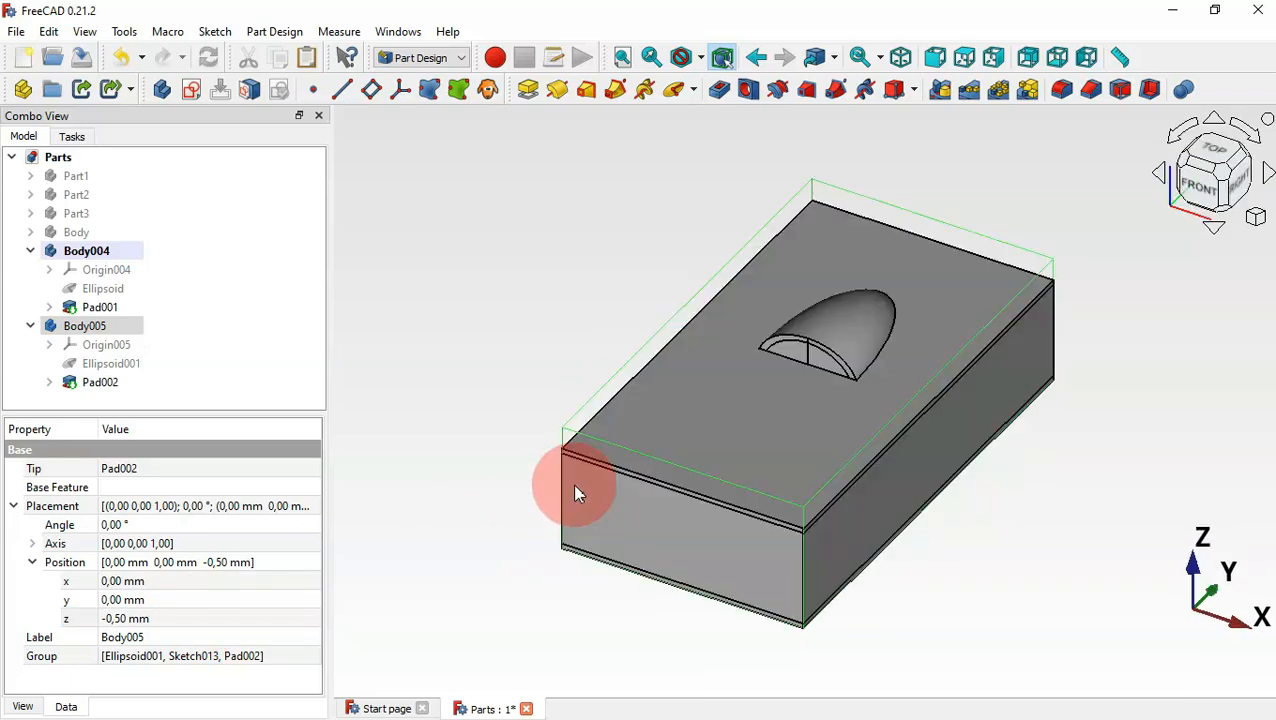
Switch to the Part workbench and cut the duplicated Body005 from Body004 with a Boolean cut
click(459, 60)
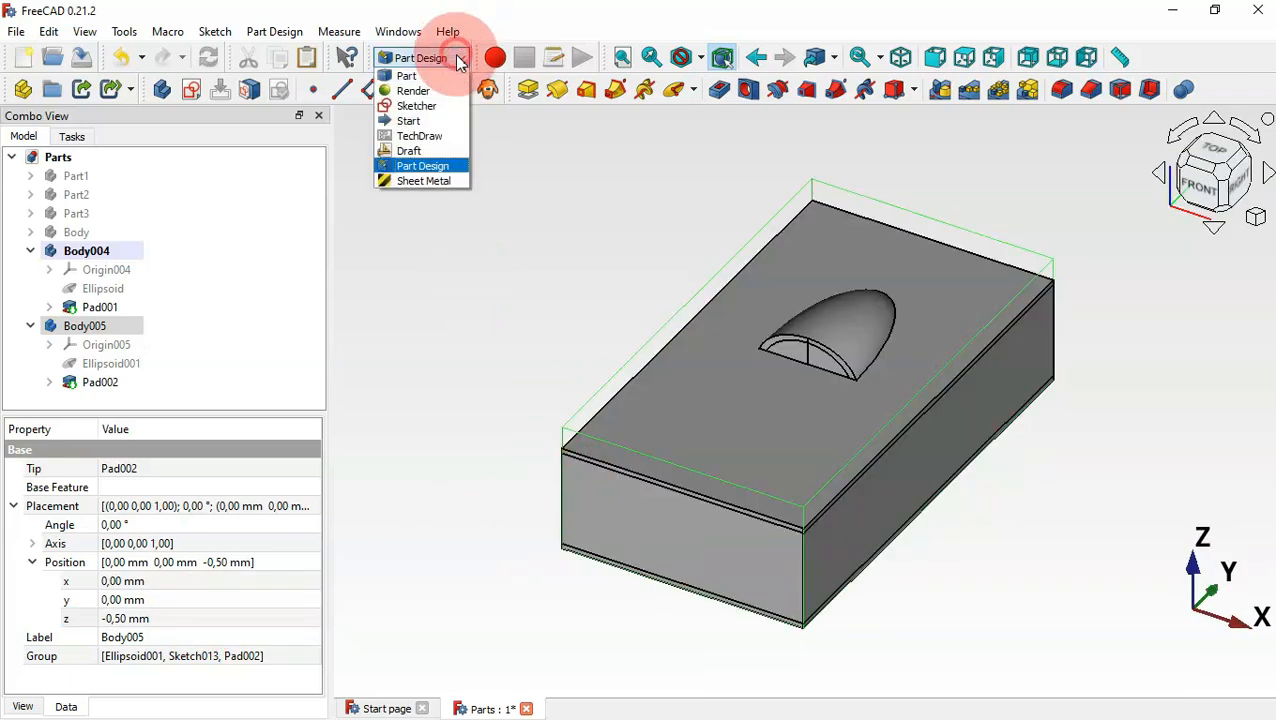
click(415, 91)
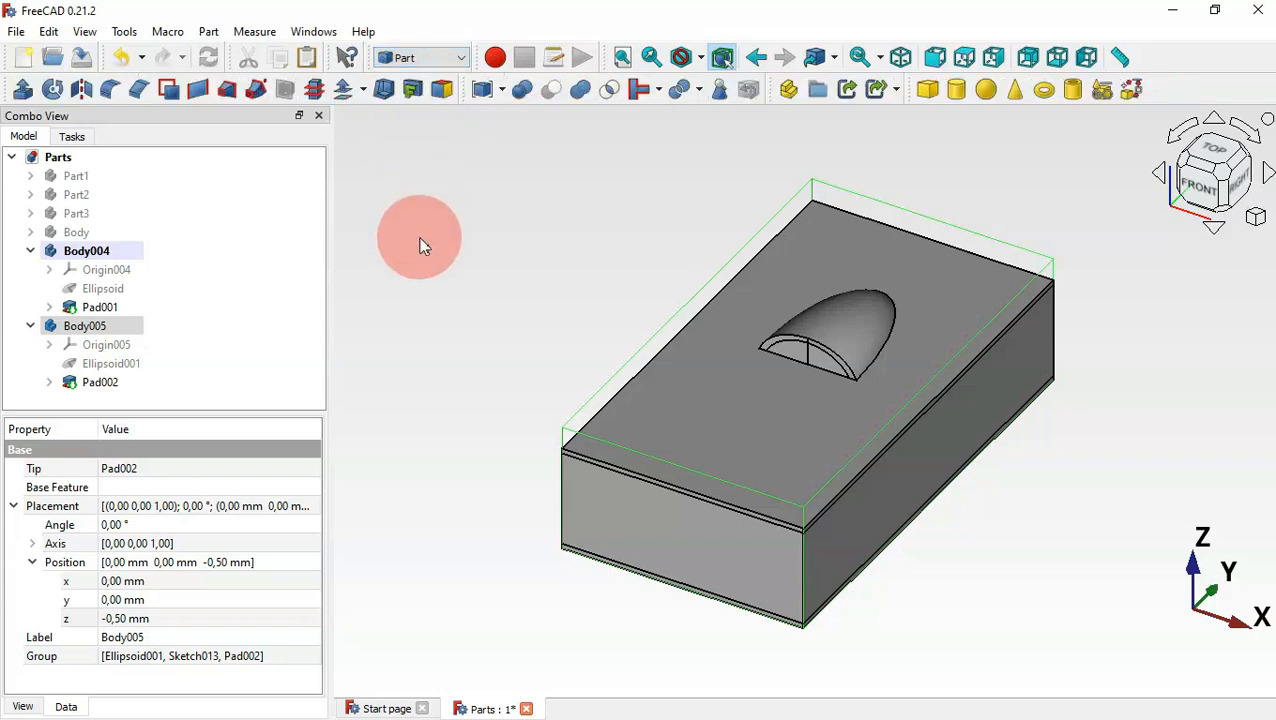
click(430, 278)
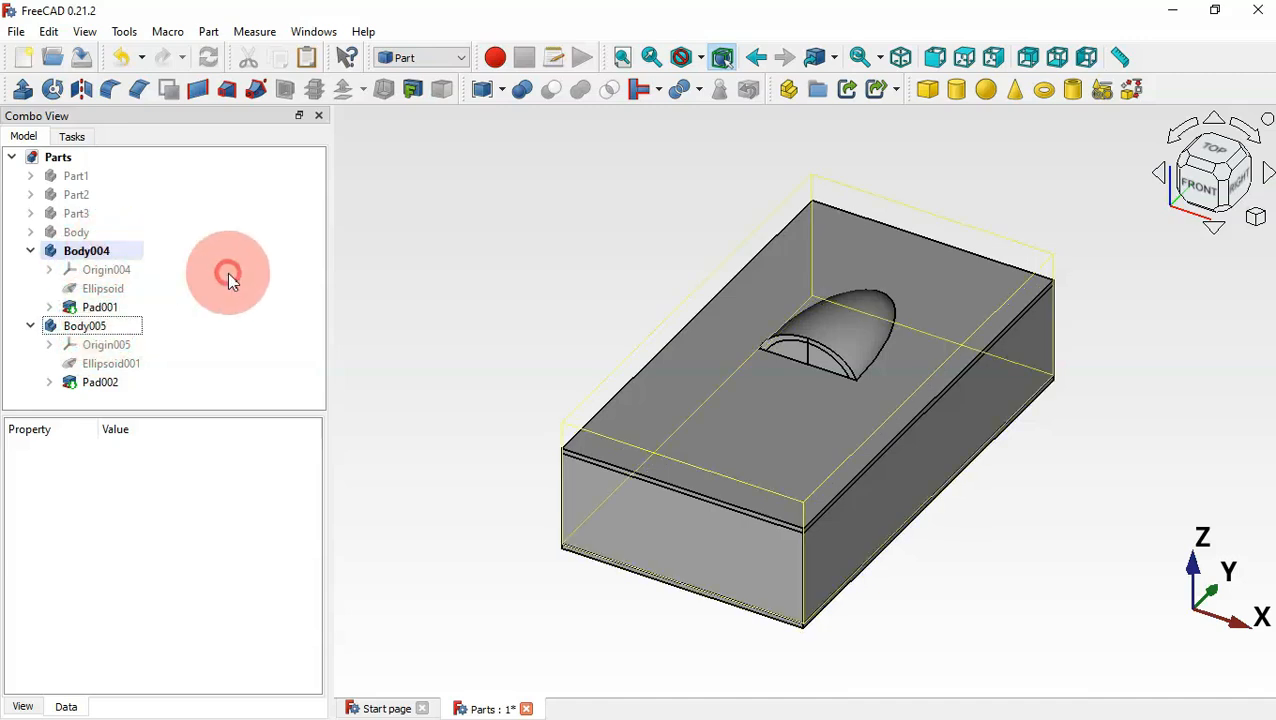
click(123, 250)
ctrl+click(106, 334)
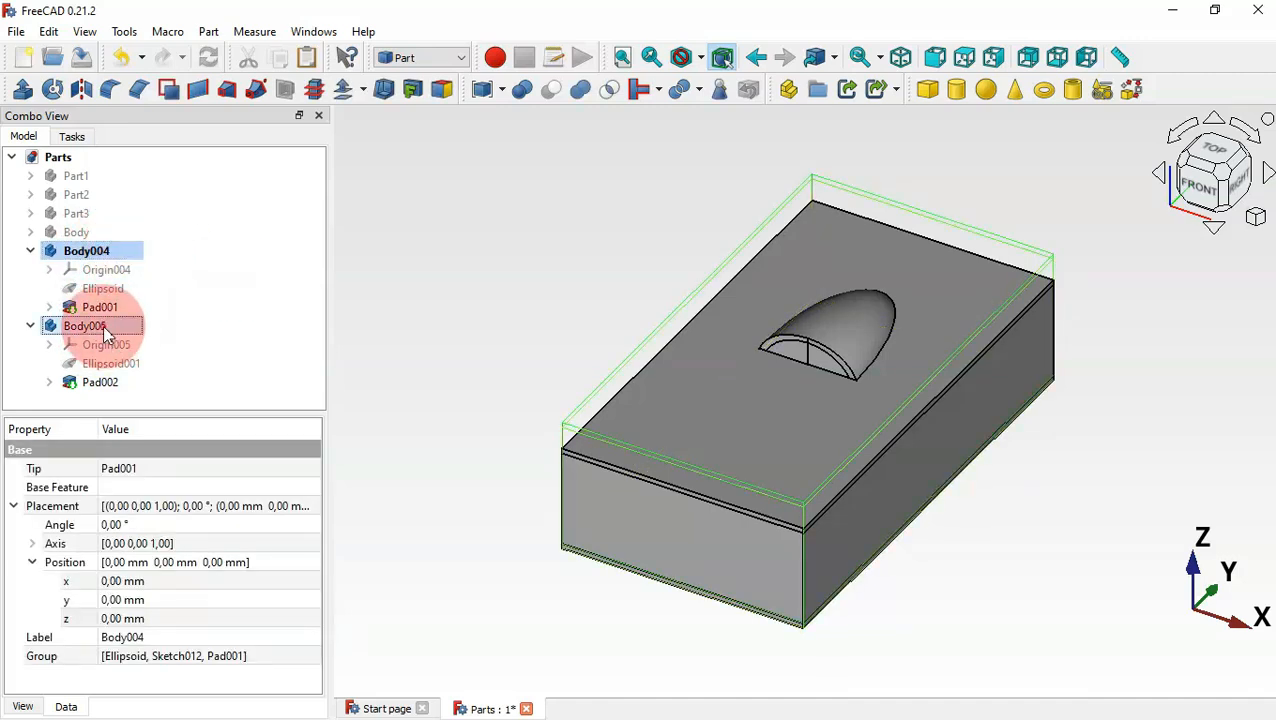
click(553, 90)
middle_drag(855, 364, 927, 523)
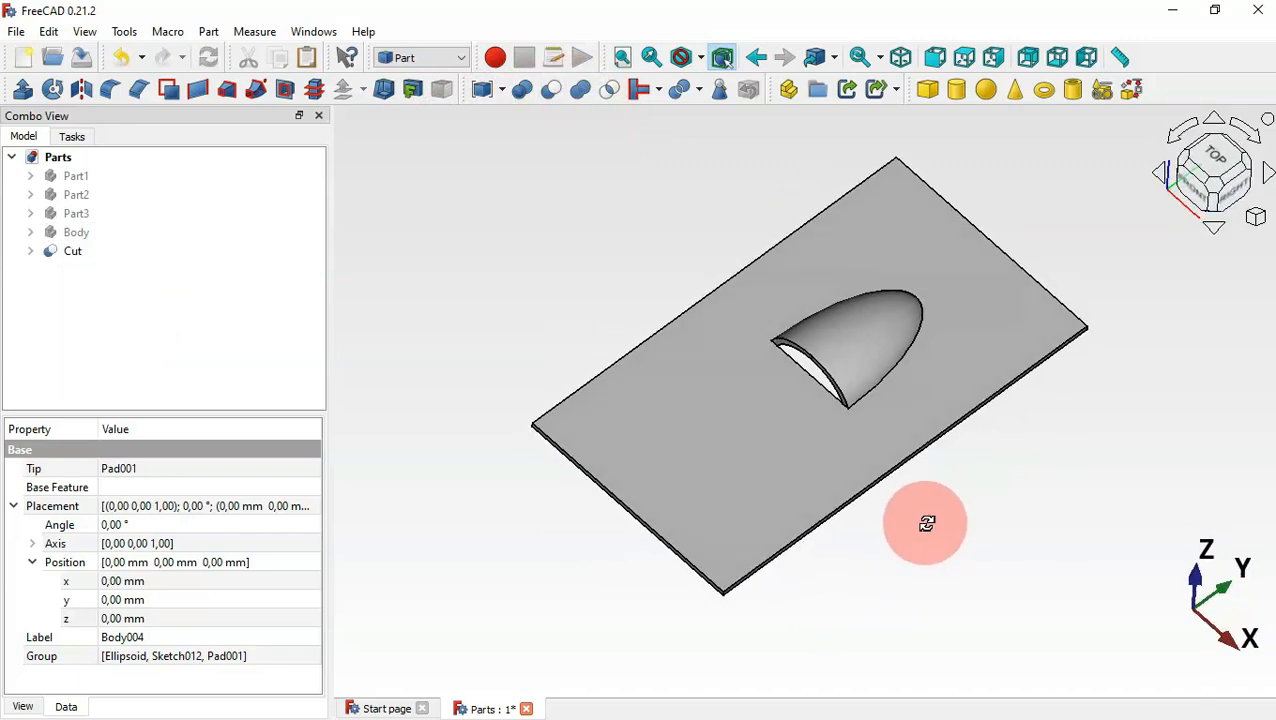
click(567, 314)
key(0)
Switch back to the Part Design workbench and create a new body with the Cut as its base feature
click(435, 57)
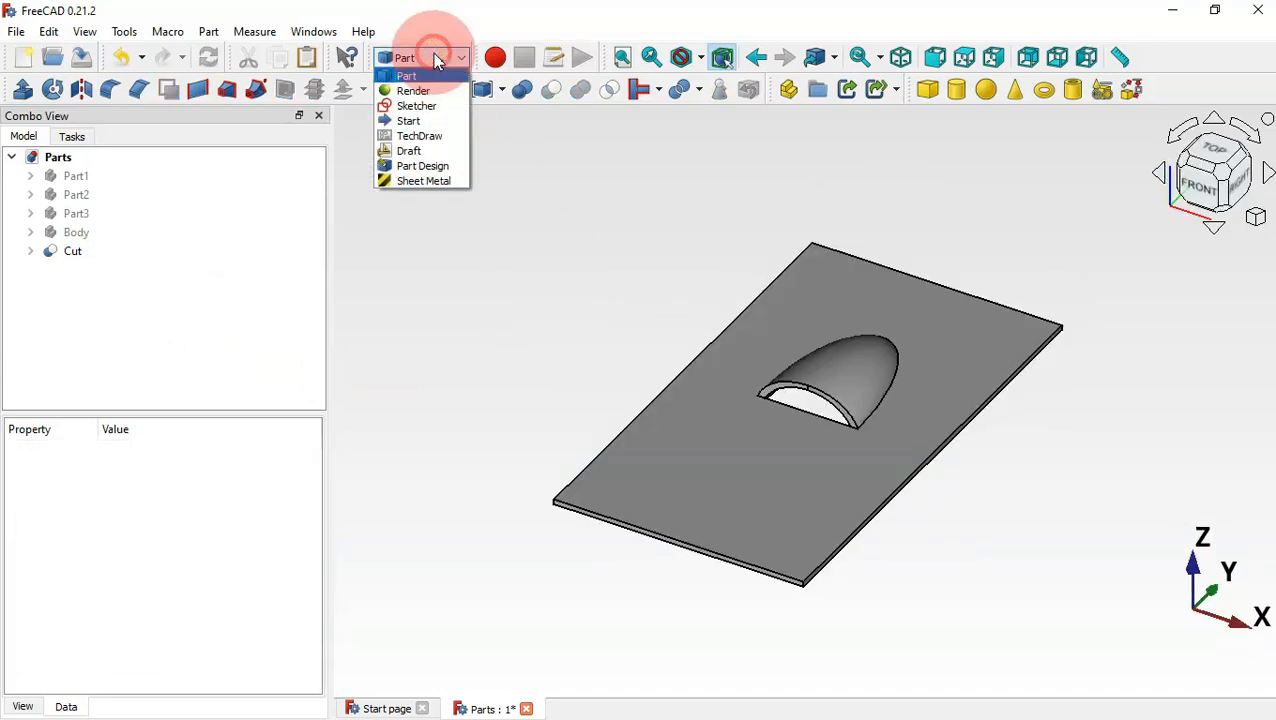
click(441, 166)
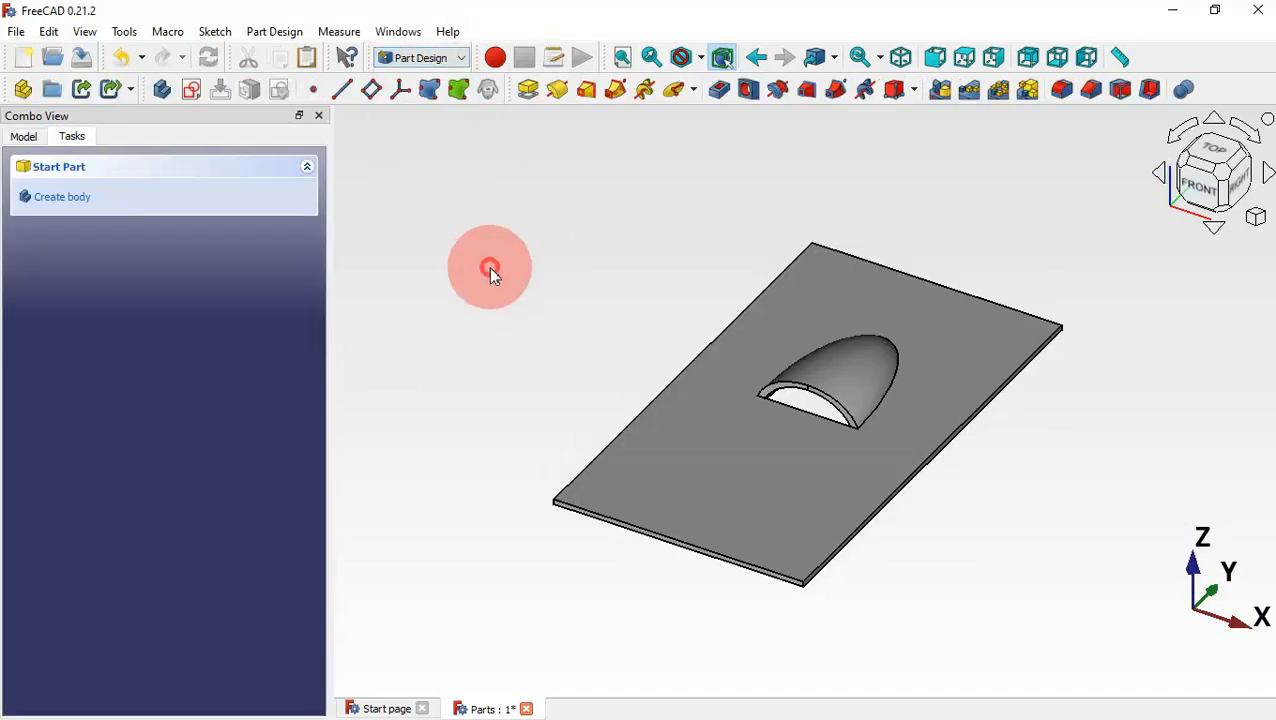
click(22, 137)
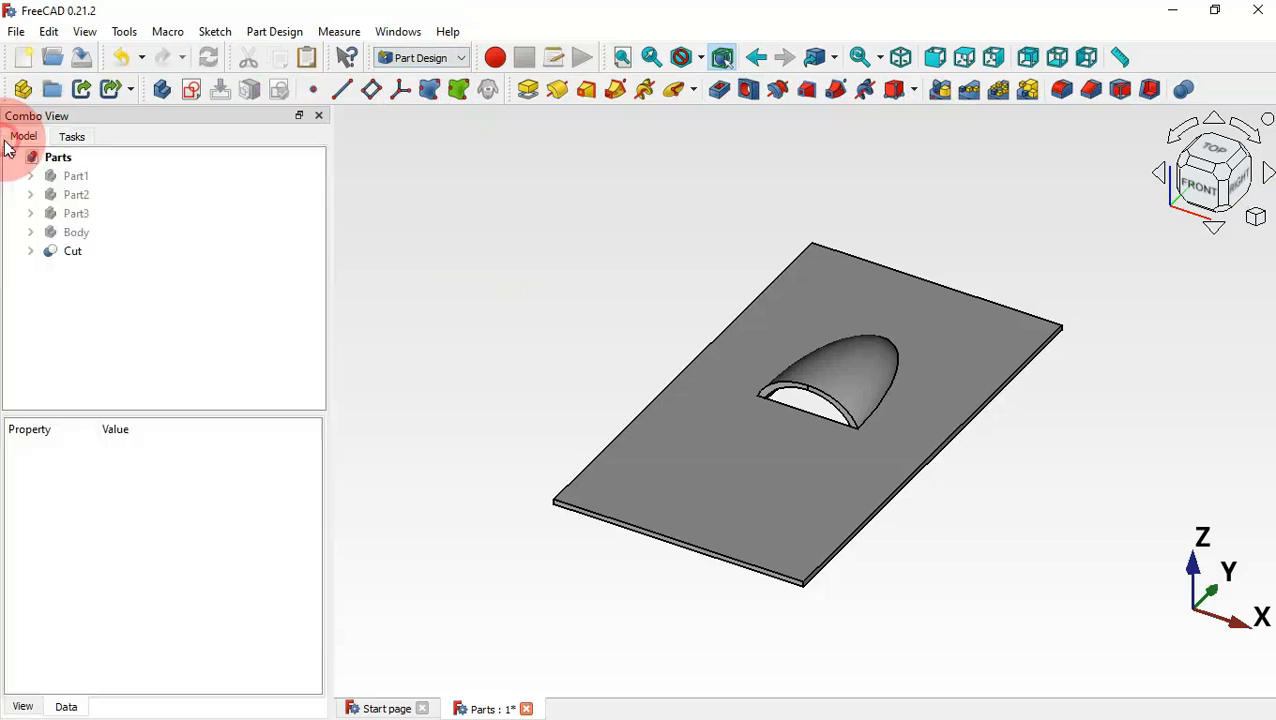
click(92, 285)
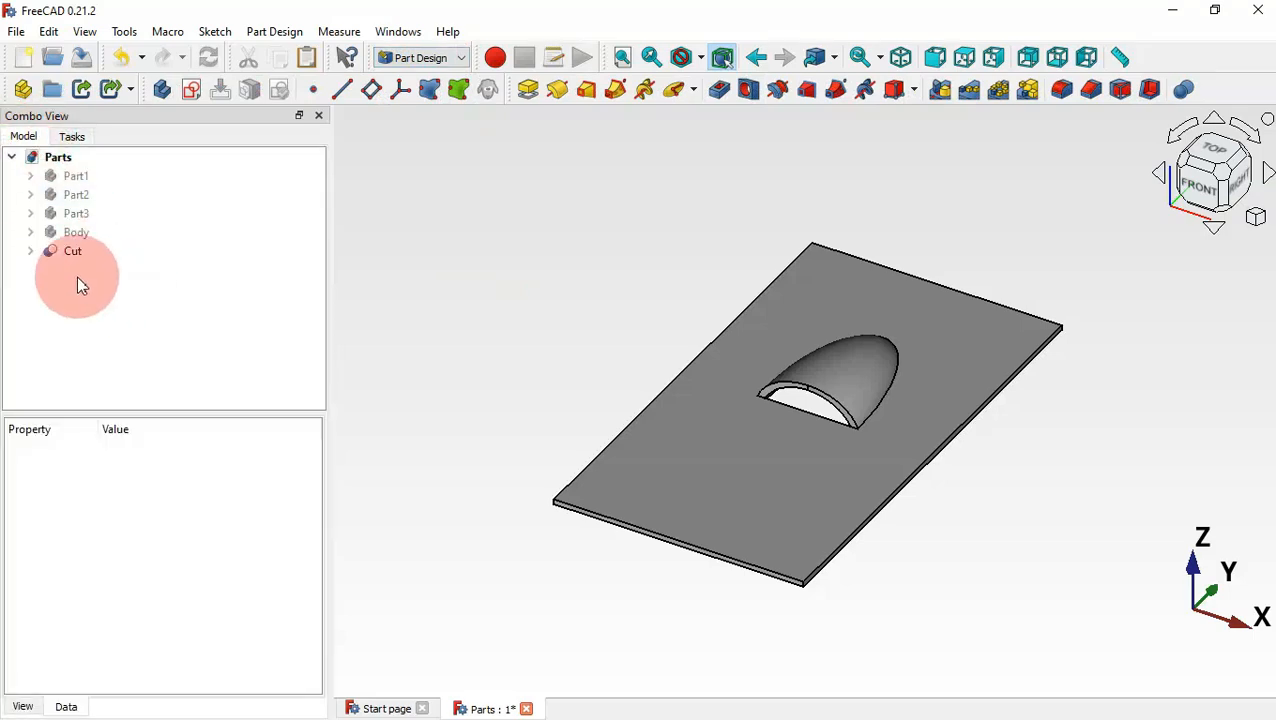
click(88, 254)
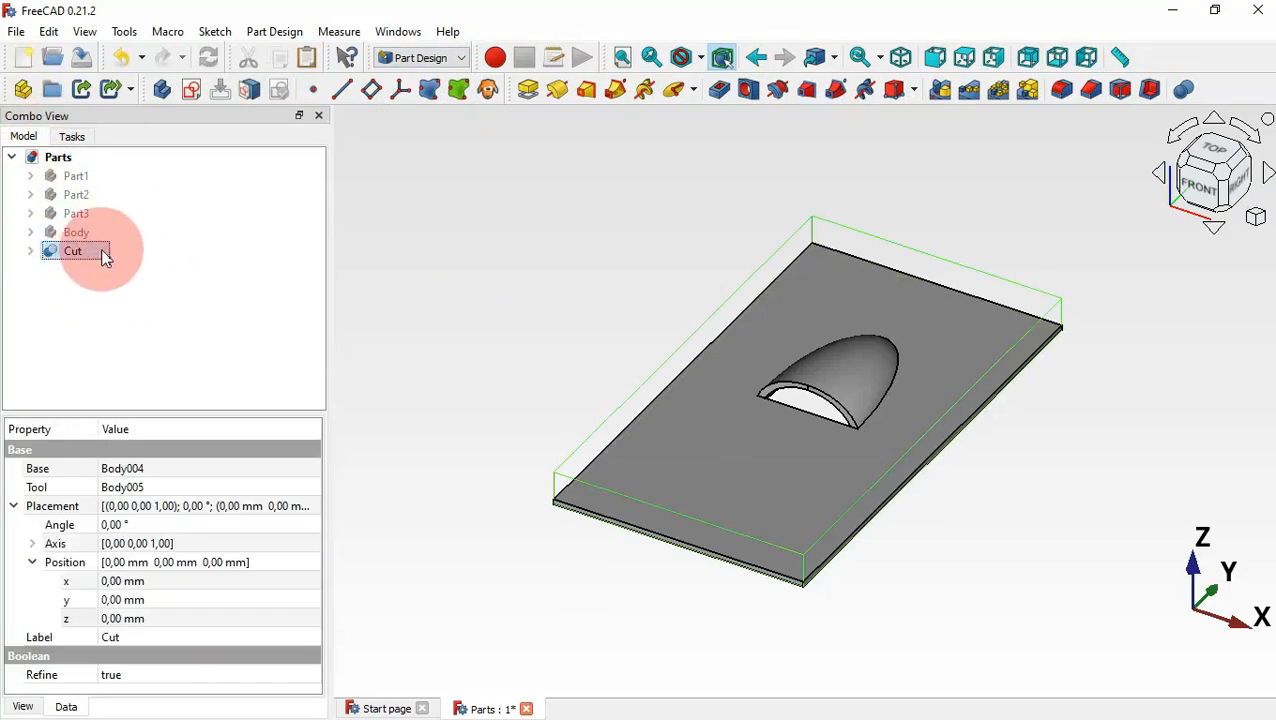
click(23, 89)
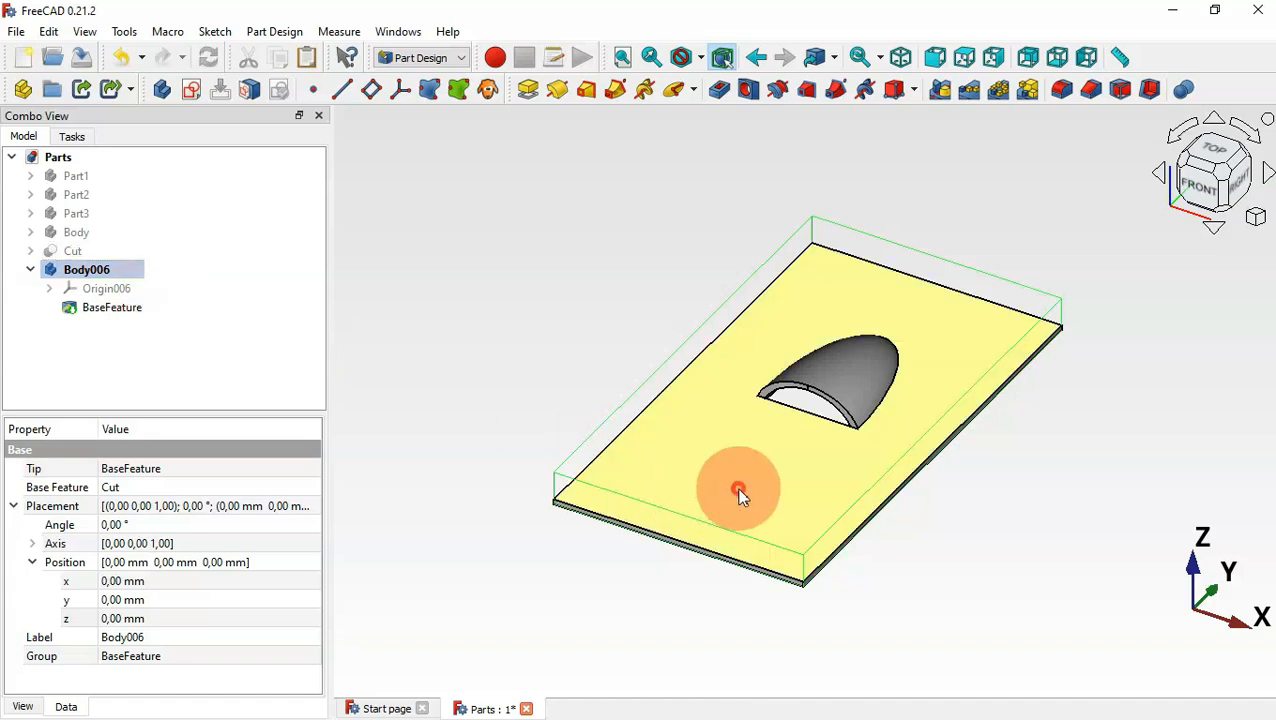
Create a sketch on the plate's top face and reference the outer left corner of the louver opening as external geometry
click(708, 474)
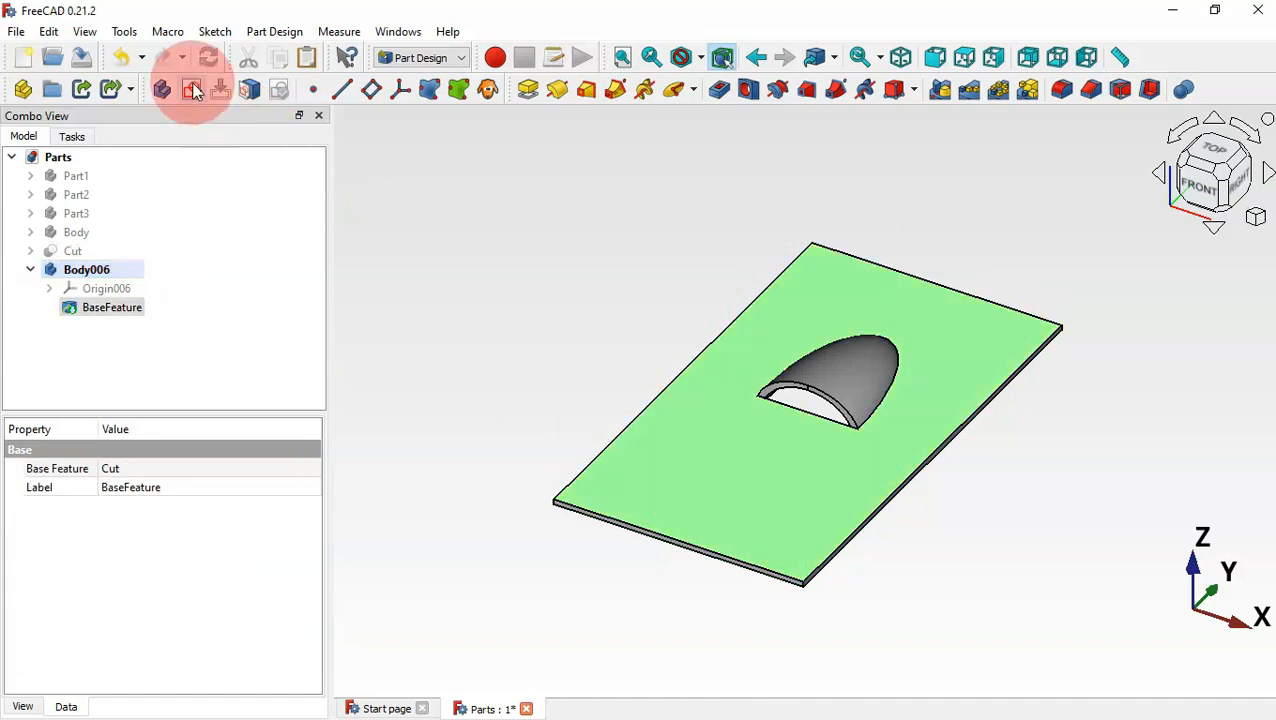
click(195, 91)
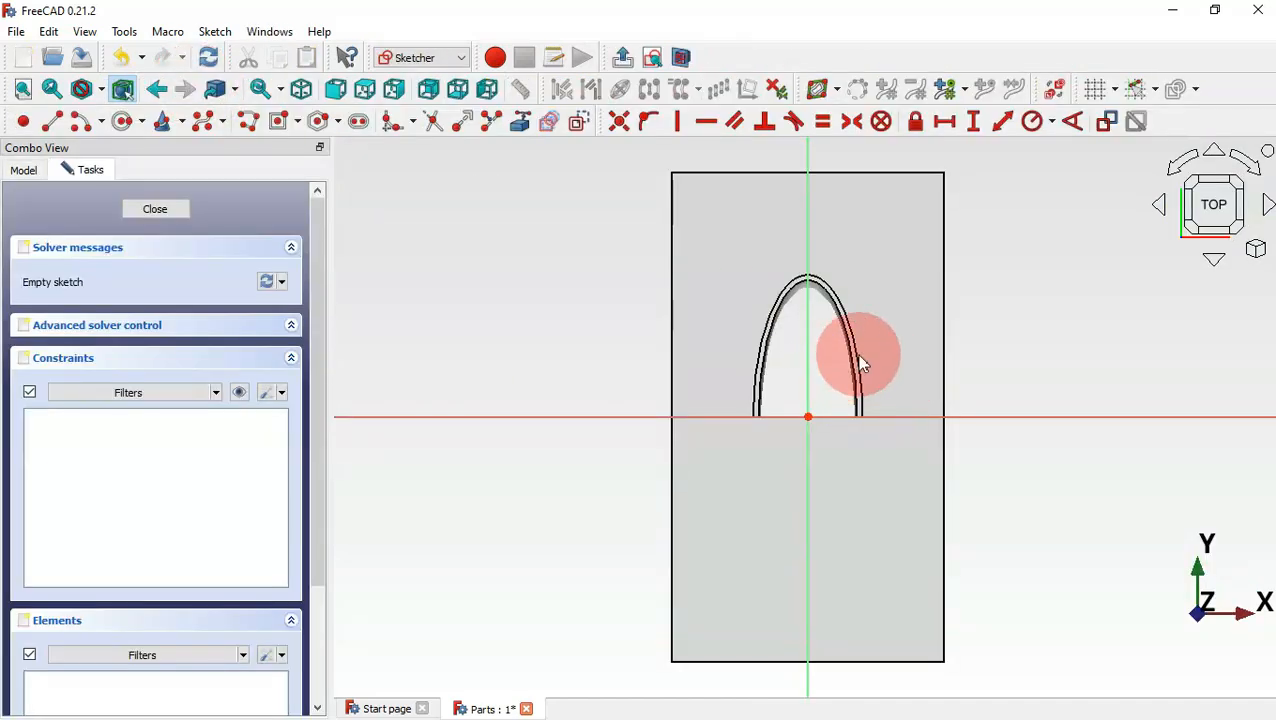
scroll(919, 334, up, 4)
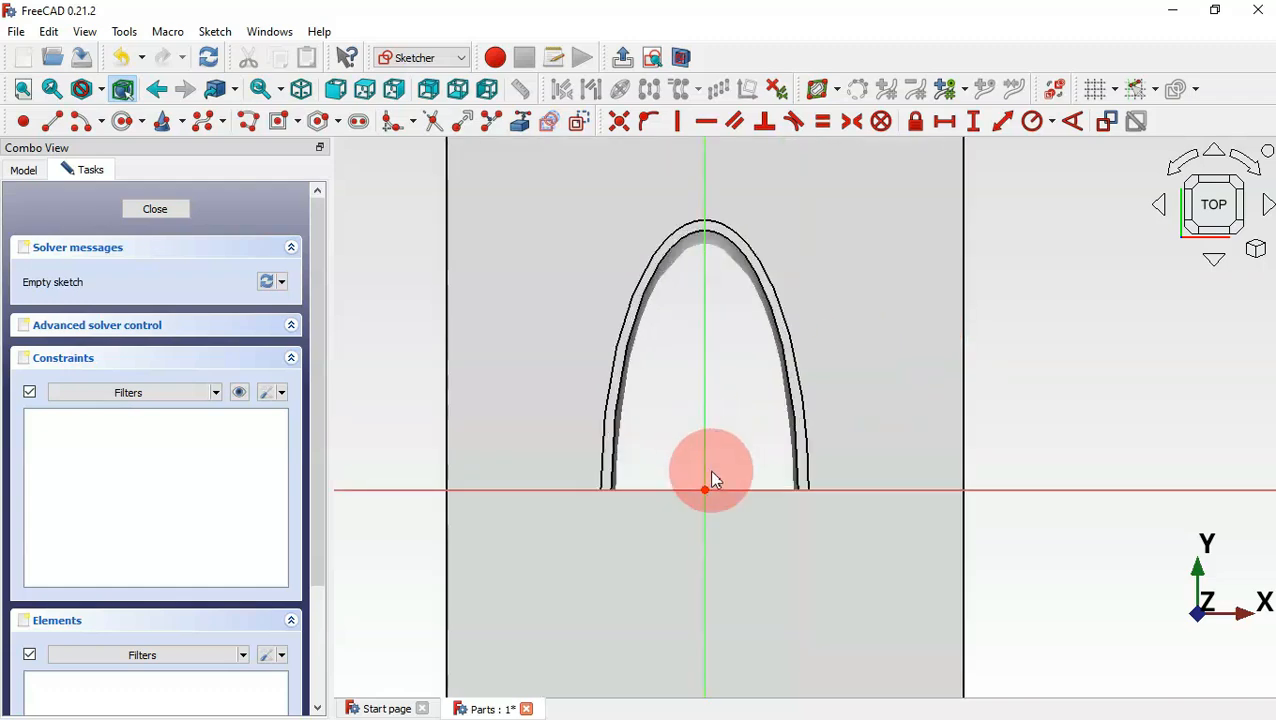
scroll(712, 480, up, 2)
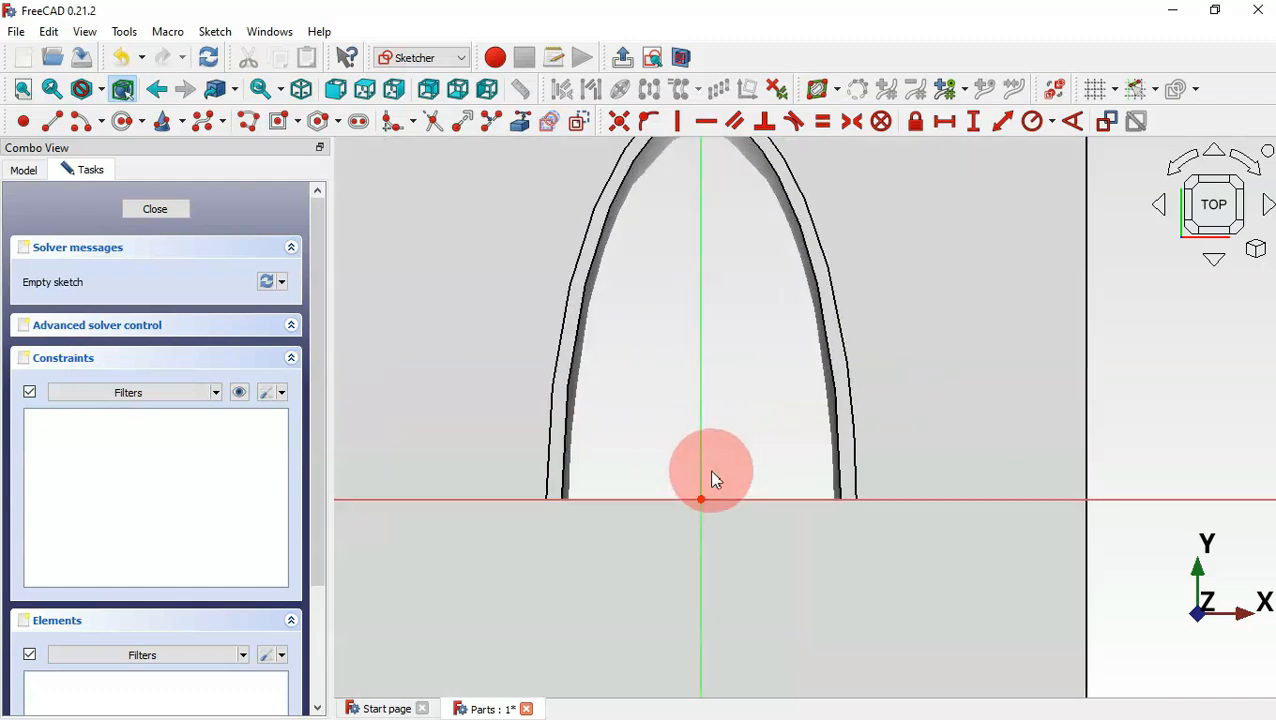
click(521, 124)
scroll(600, 440, up, 1)
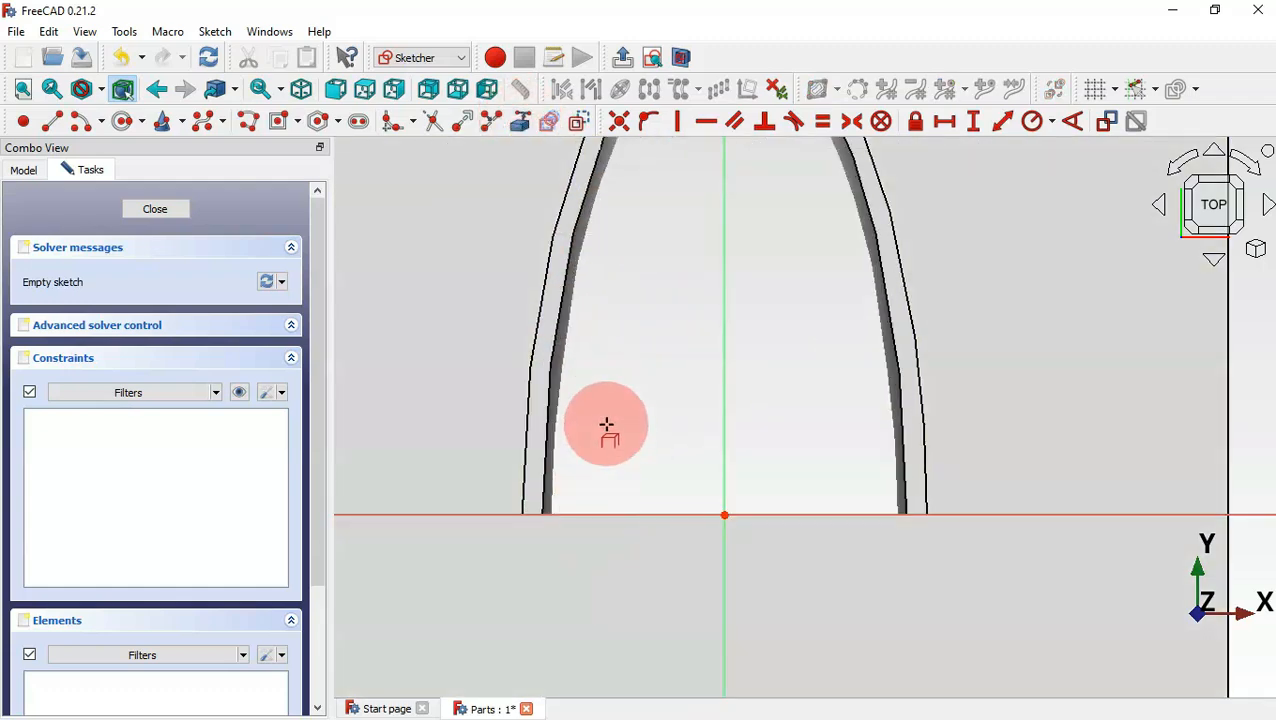
click(521, 514)
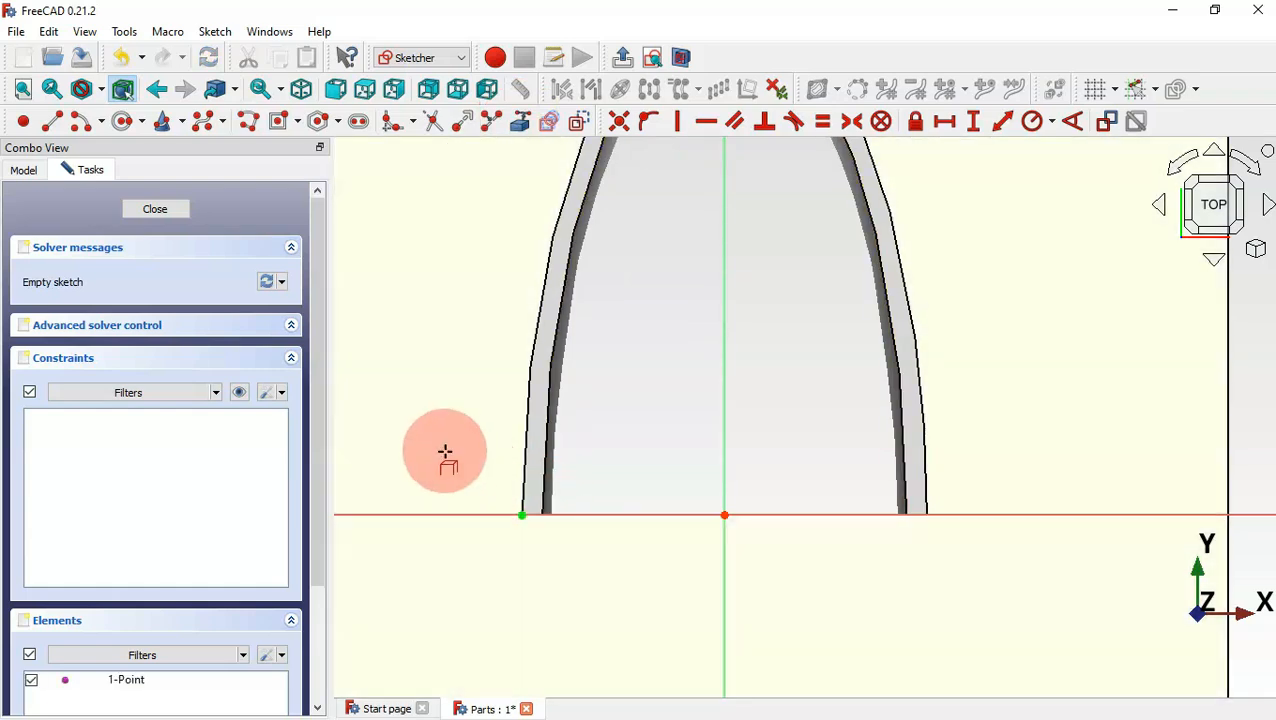
Sketch a circle centred on the origin and passing through the referenced corner point
click(123, 121)
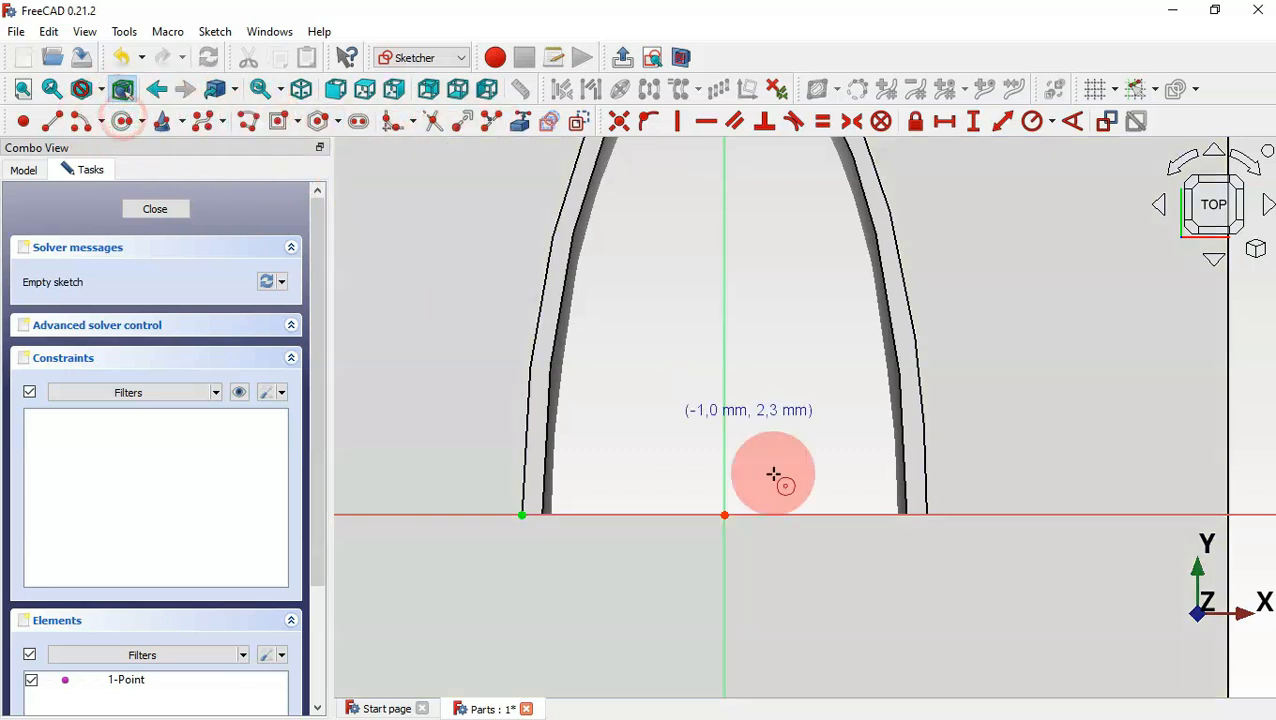
click(724, 515)
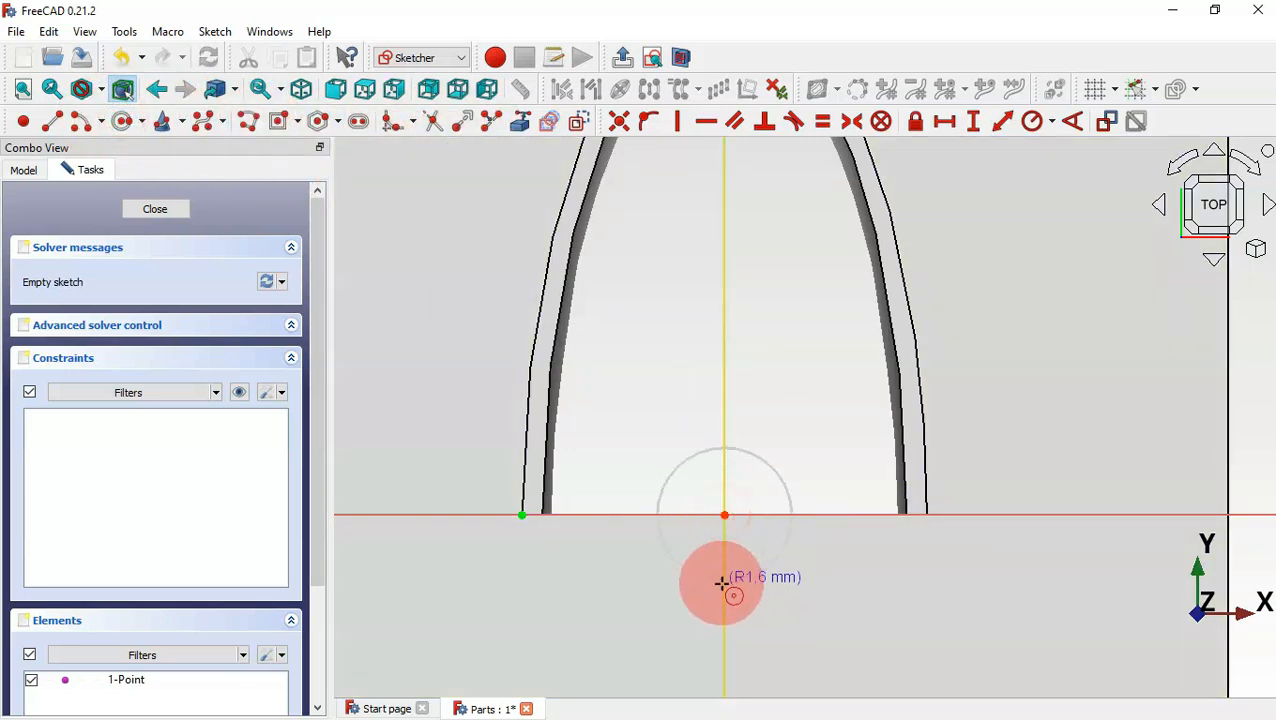
click(522, 515)
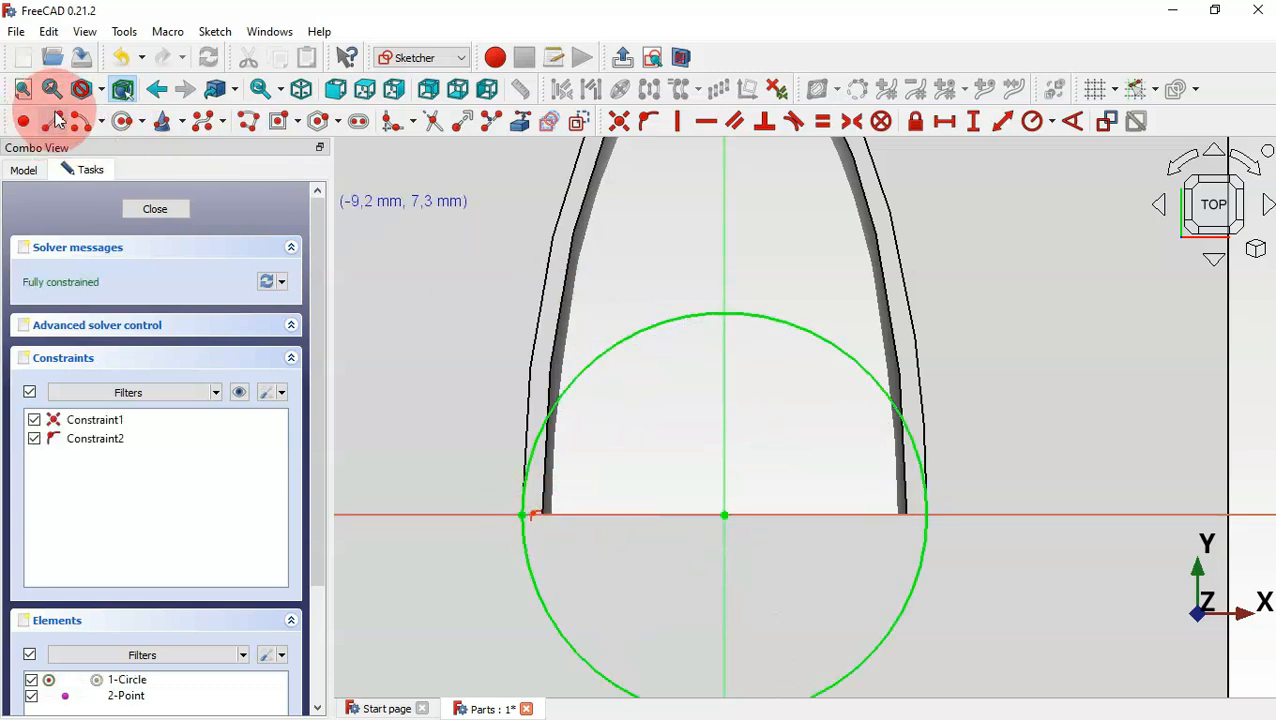
Sketch an arc of about 5.1 mm radius centred on the vertical axis, ending on the circle, and trim the circle's upper segment
click(80, 124)
click(726, 228)
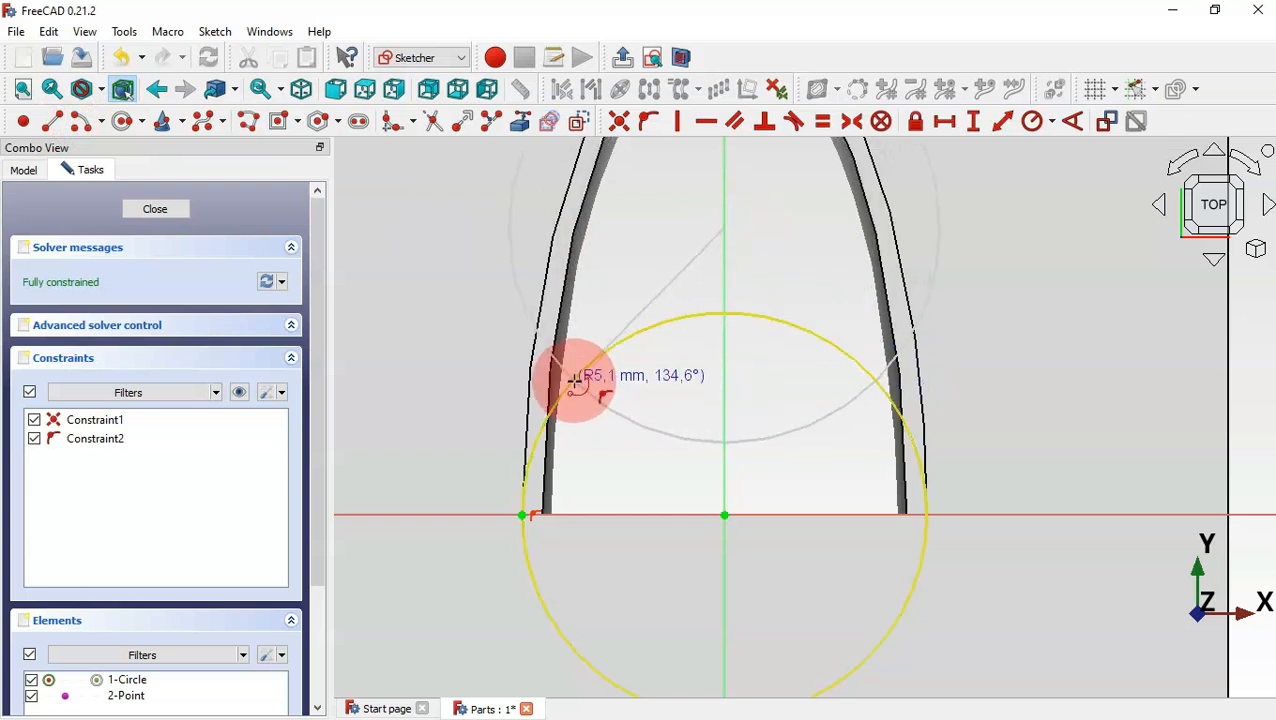
click(575, 380)
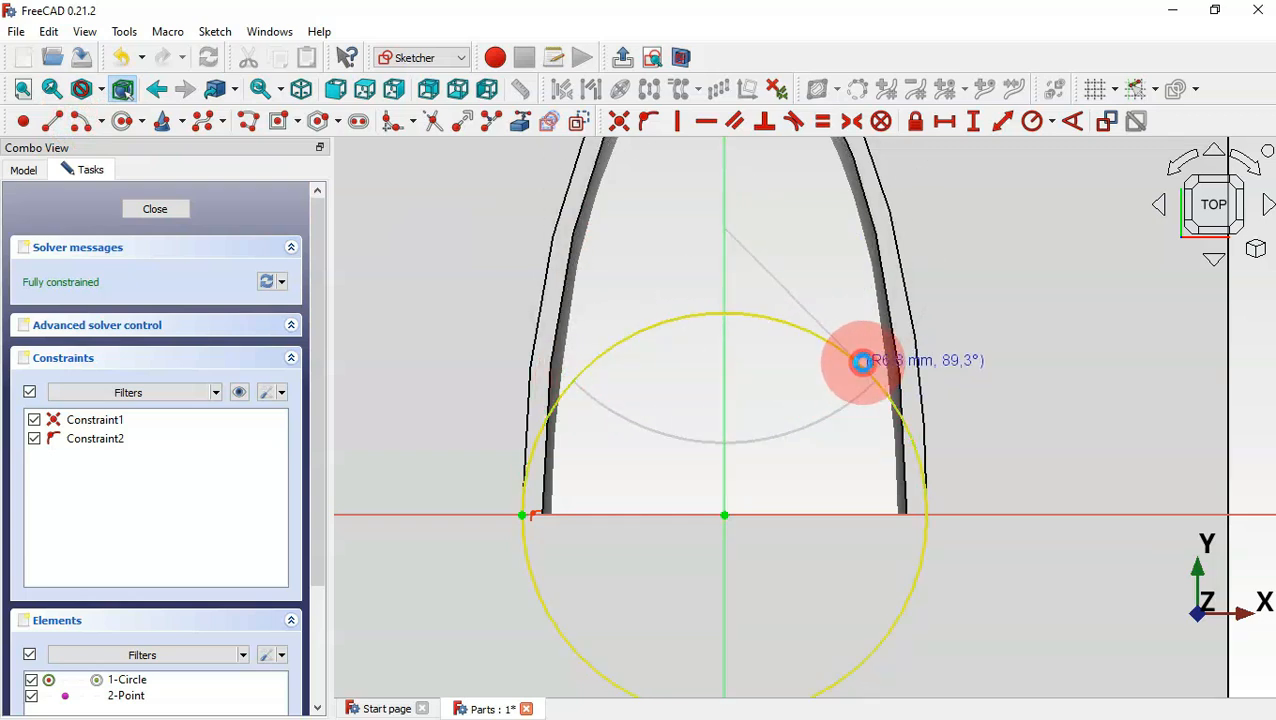
click(866, 368)
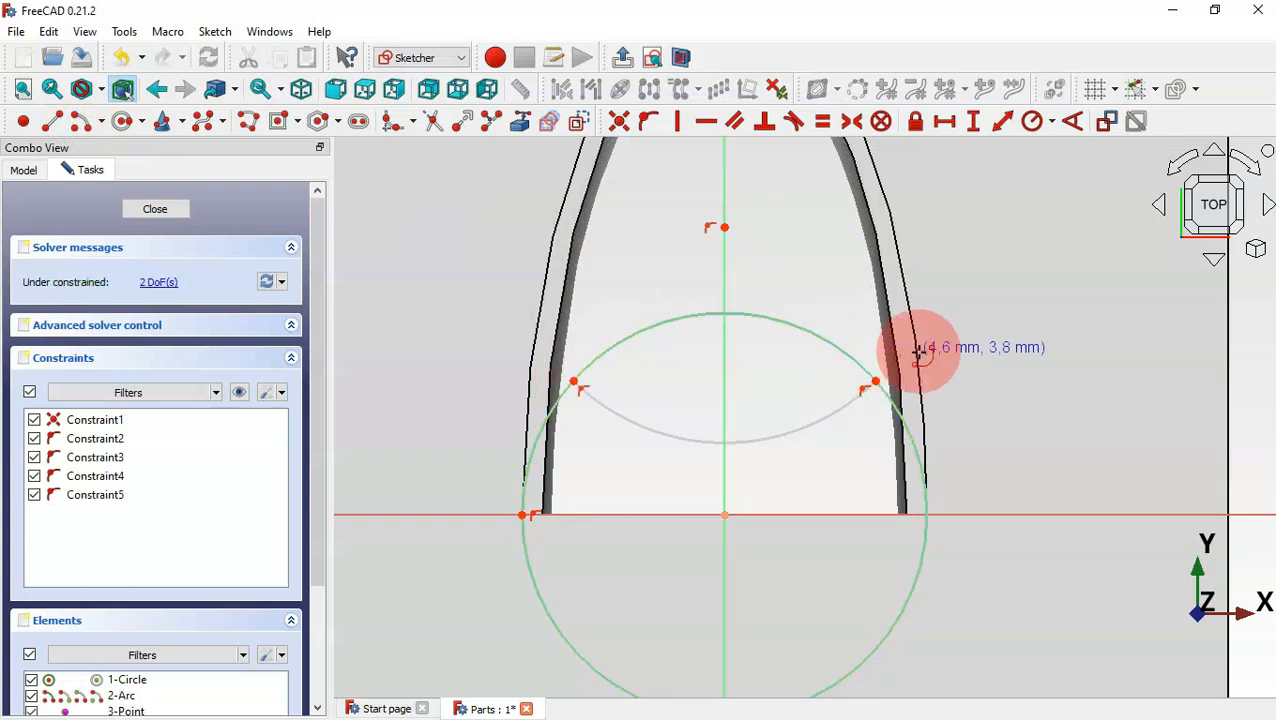
click(433, 124)
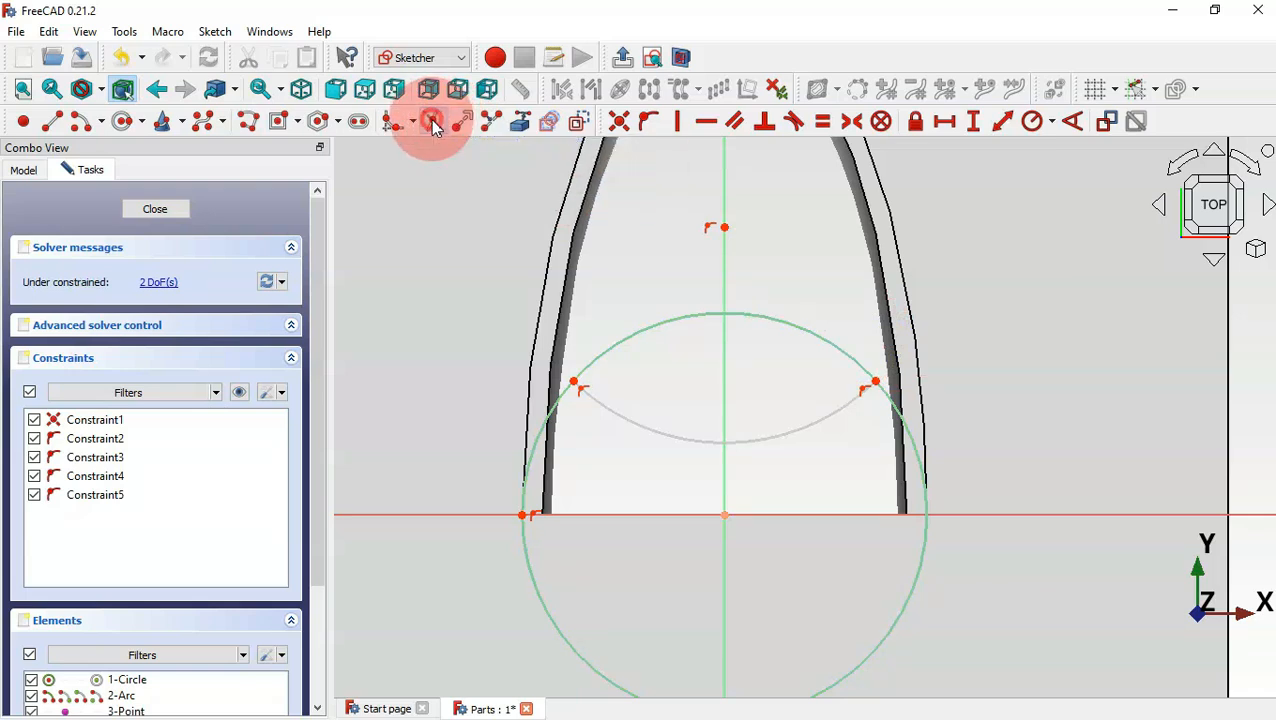
click(782, 320)
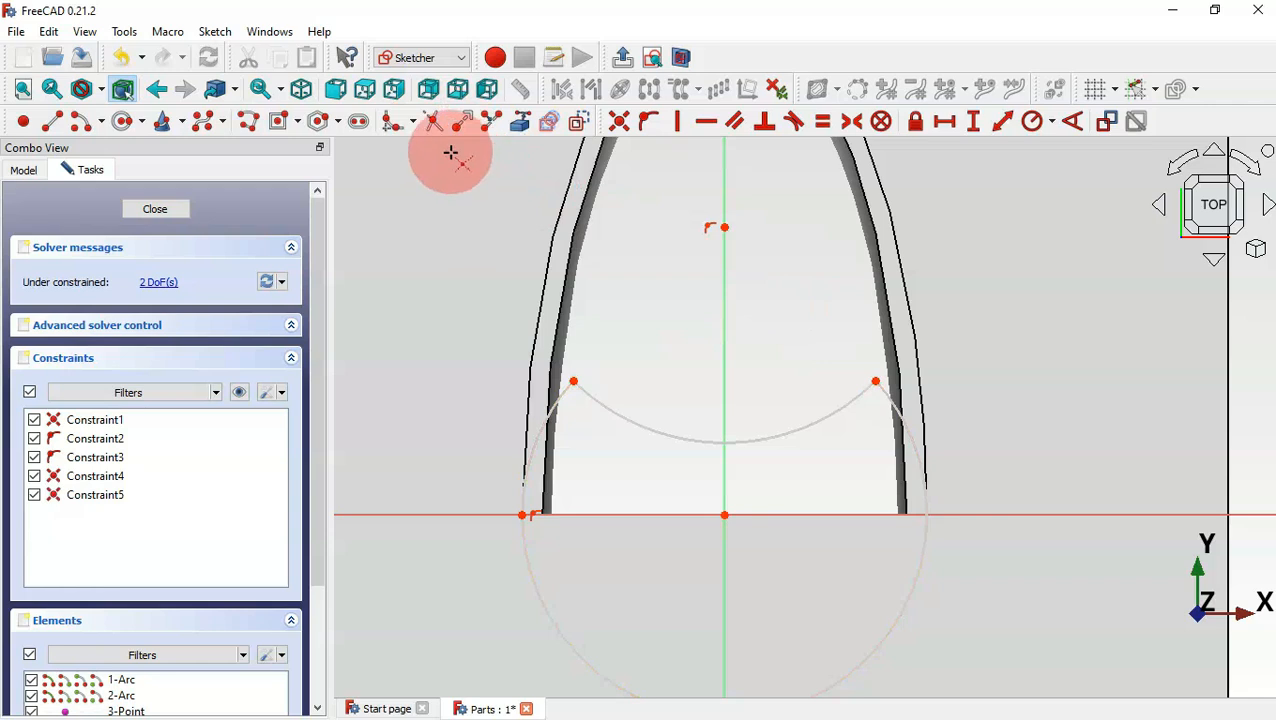
Fillet both corners where the concave arc meets the trimmed circle
click(399, 133)
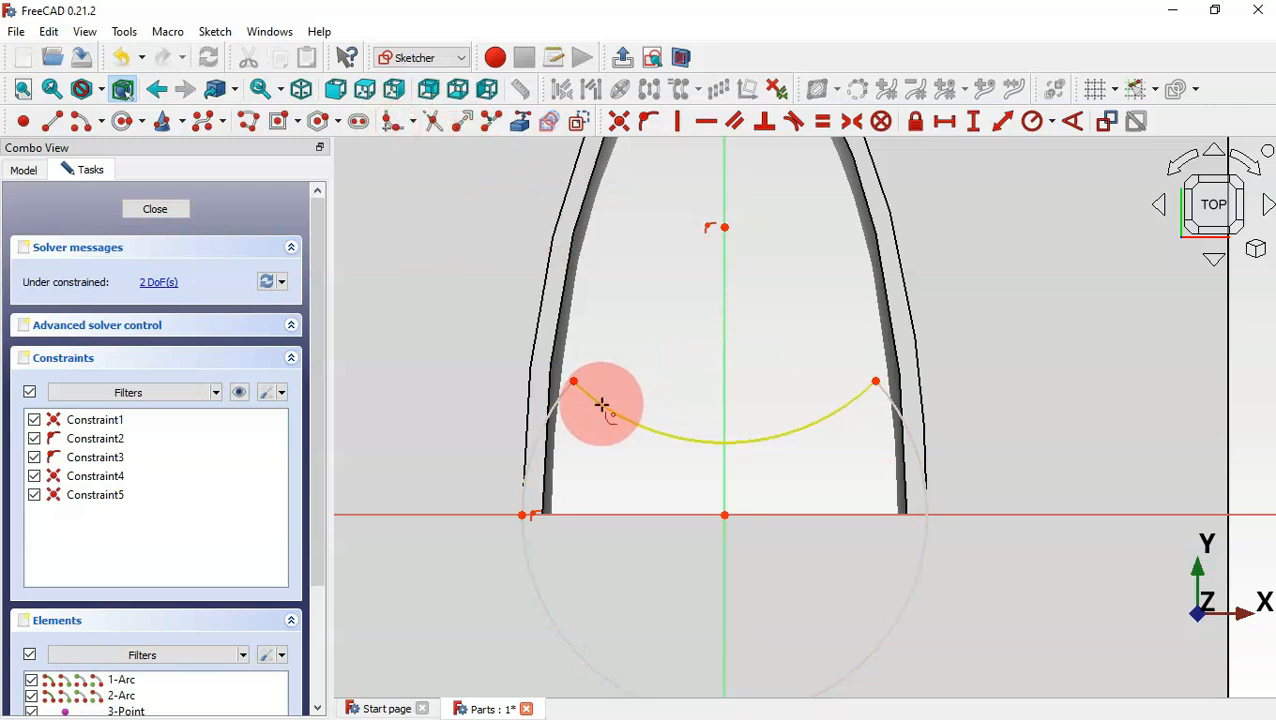
click(602, 405)
click(556, 401)
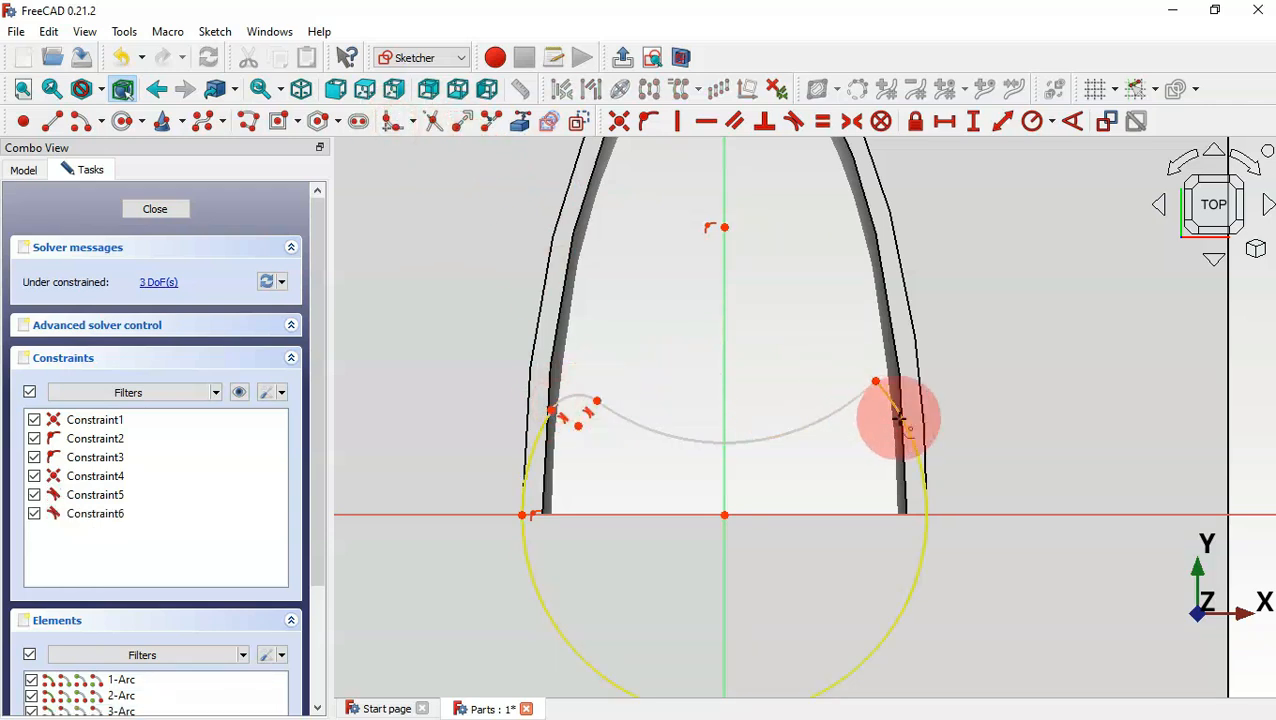
click(905, 426)
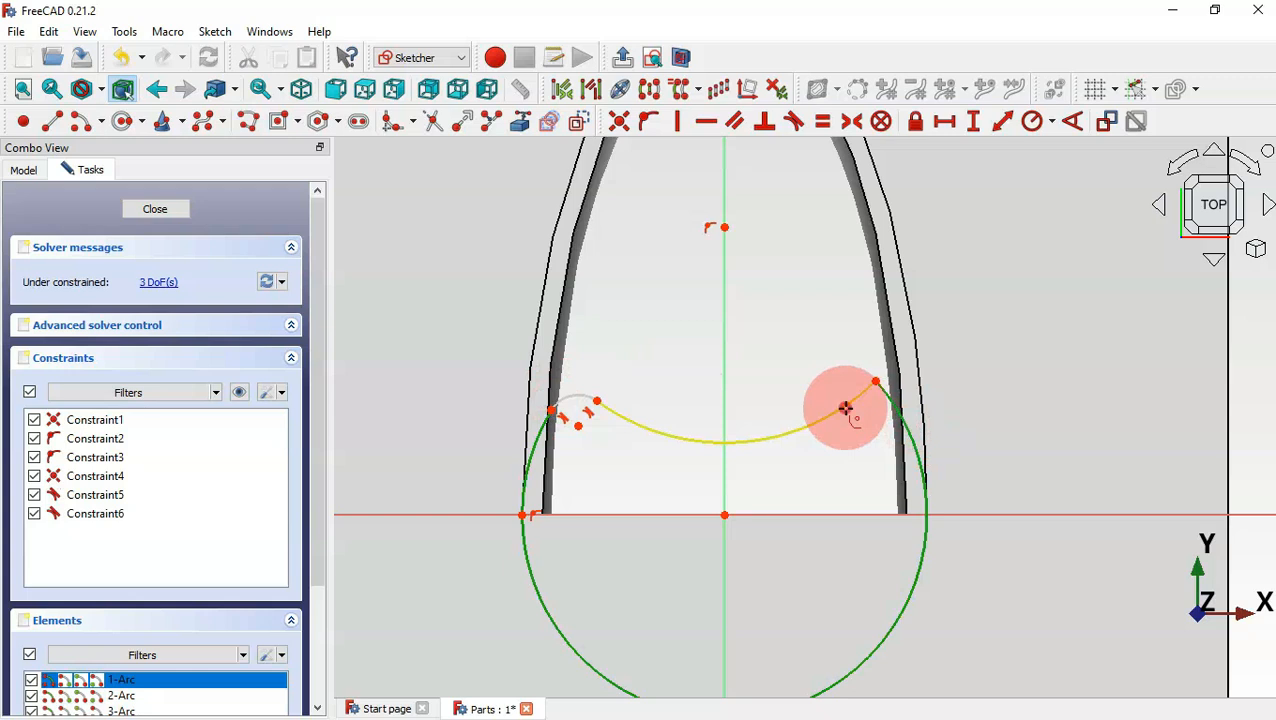
click(846, 409)
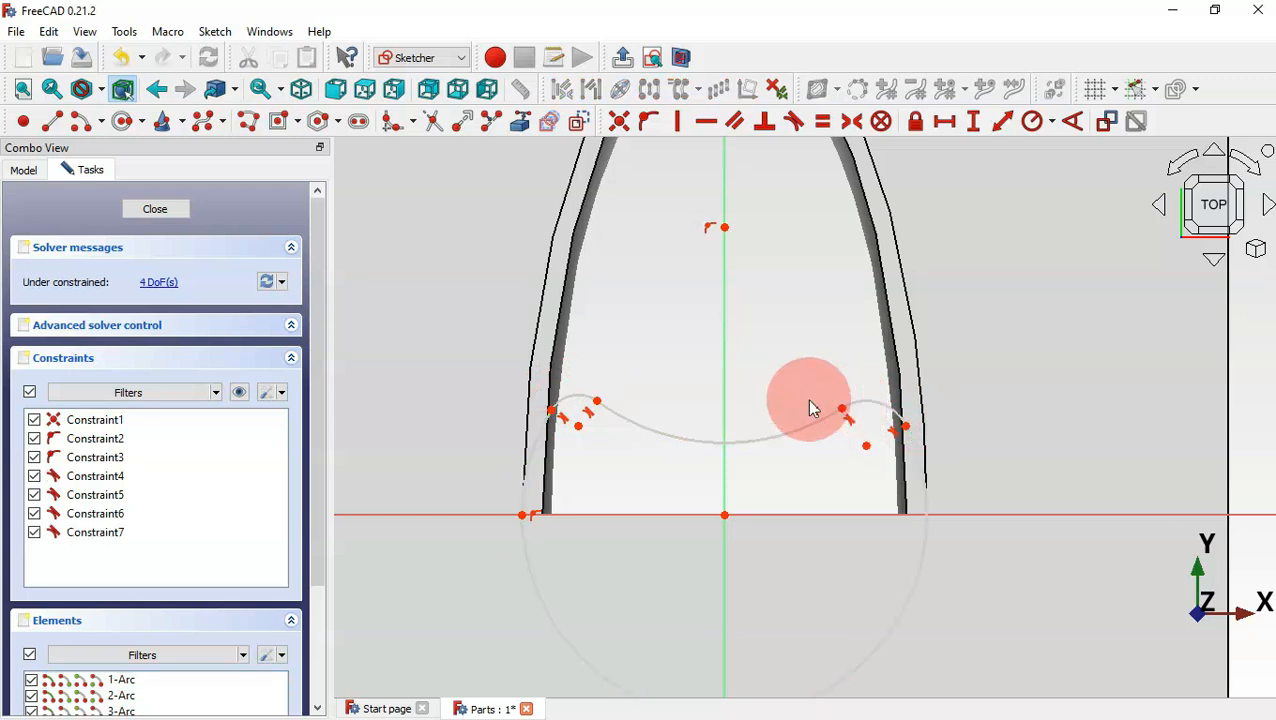
Set the radius of both corner fillets to 1 mm
click(1035, 121)
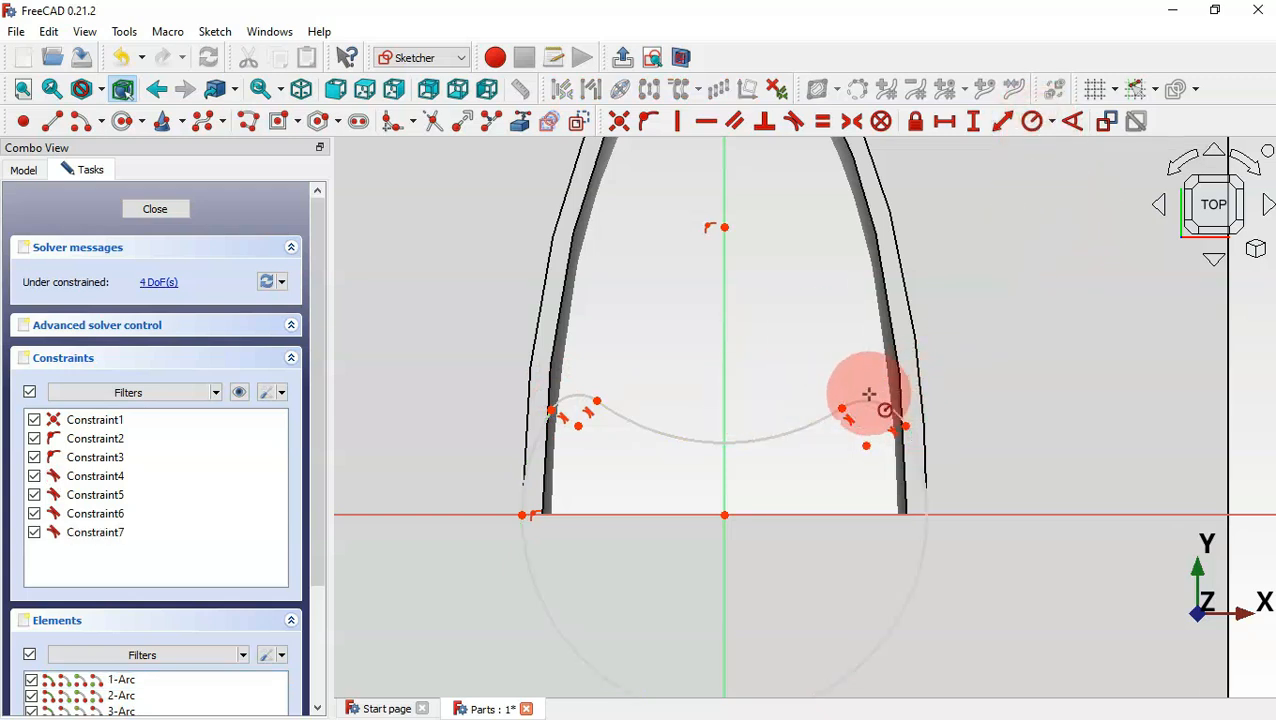
click(868, 397)
text(1)
key(Return)
click(571, 405)
text(1)
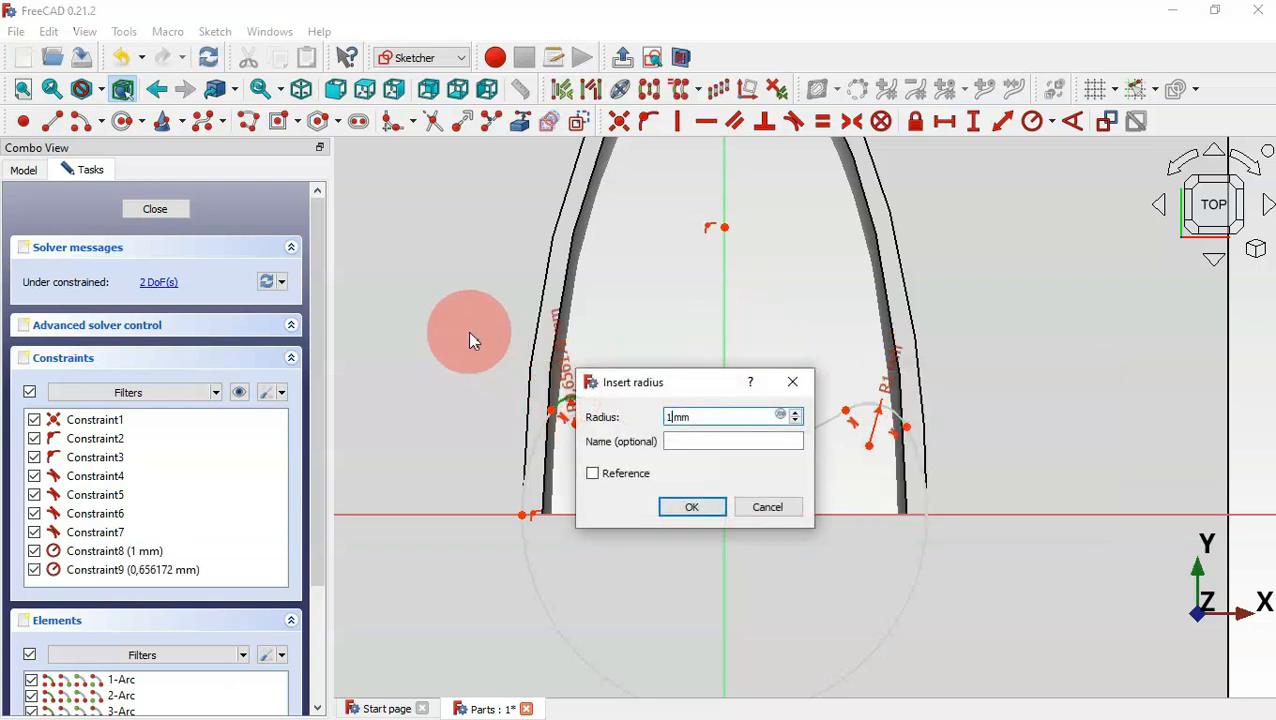
key(Return)
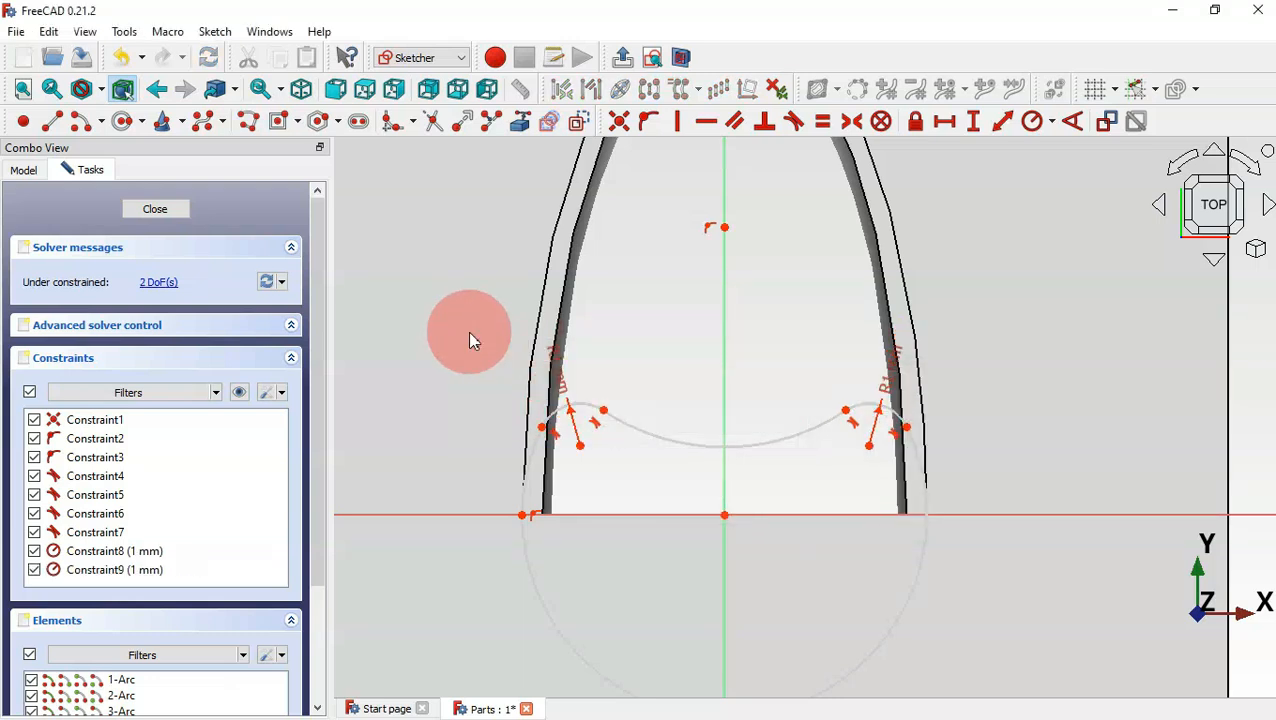
Set the concave arc's radius to 10 mm and constrain the arc to pass through the origin
click(765, 444)
text(1mm)
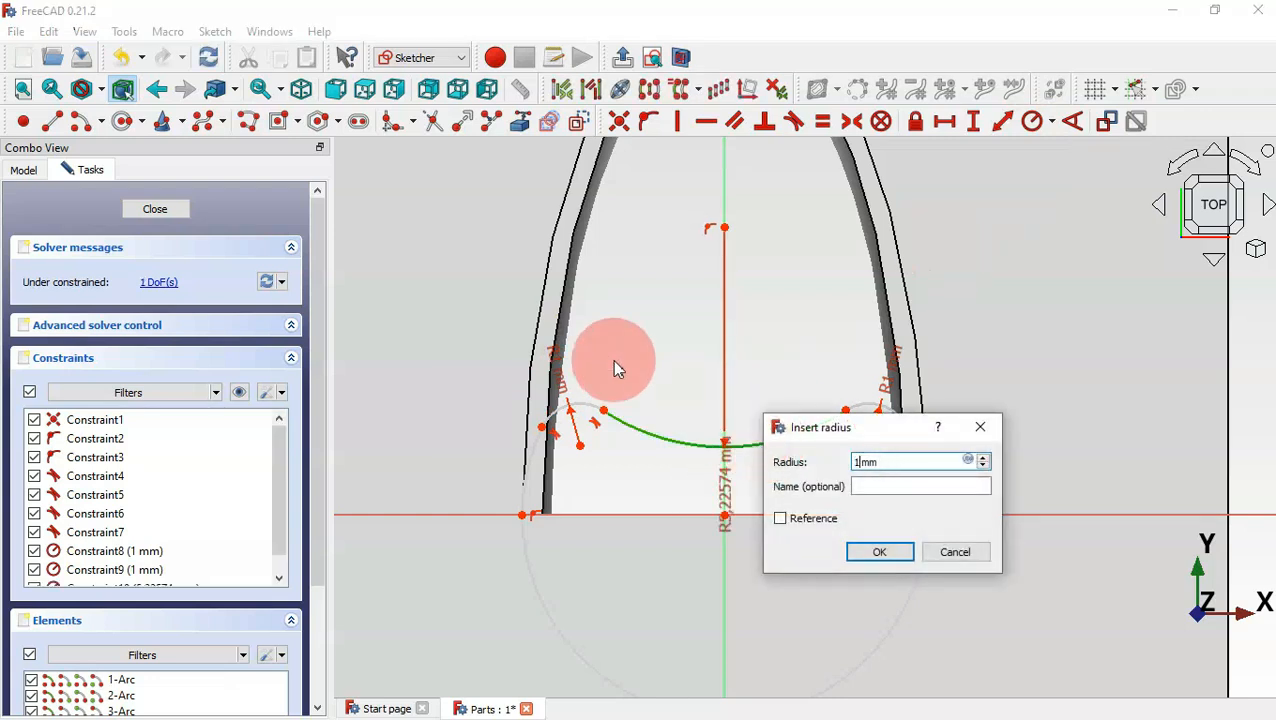
text(0)
key(Return)
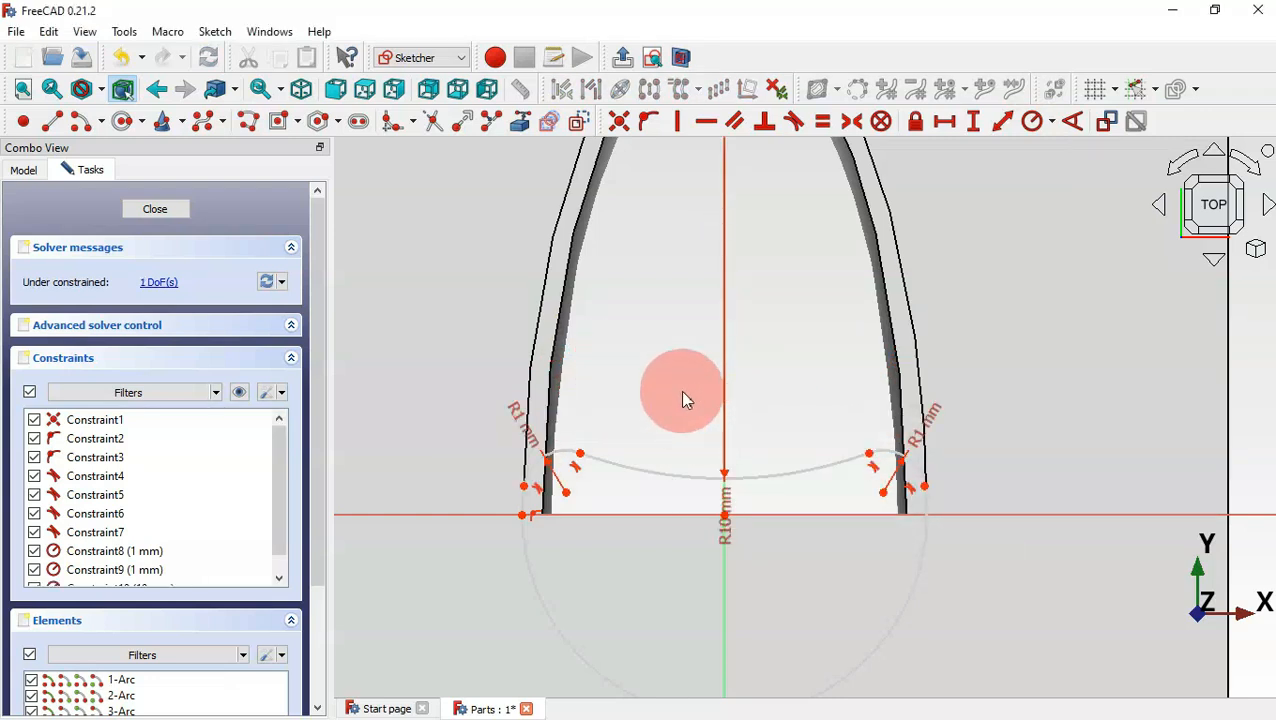
click(651, 125)
click(789, 471)
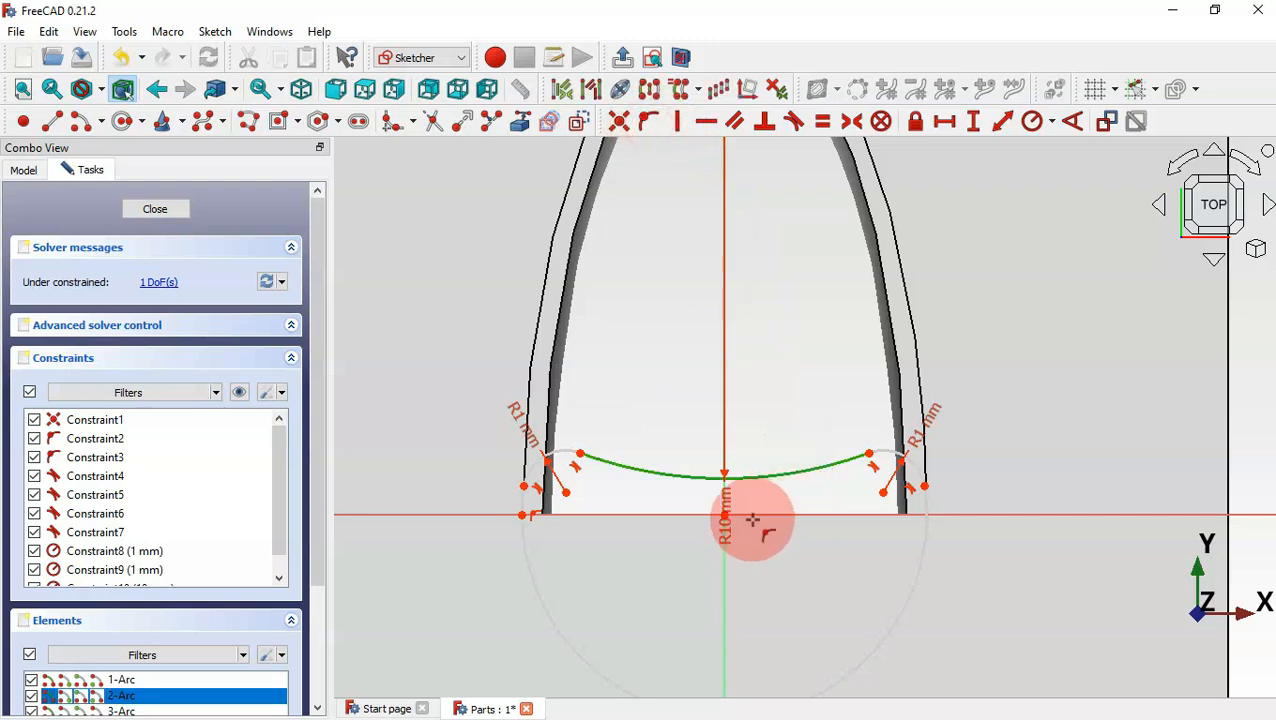
click(725, 516)
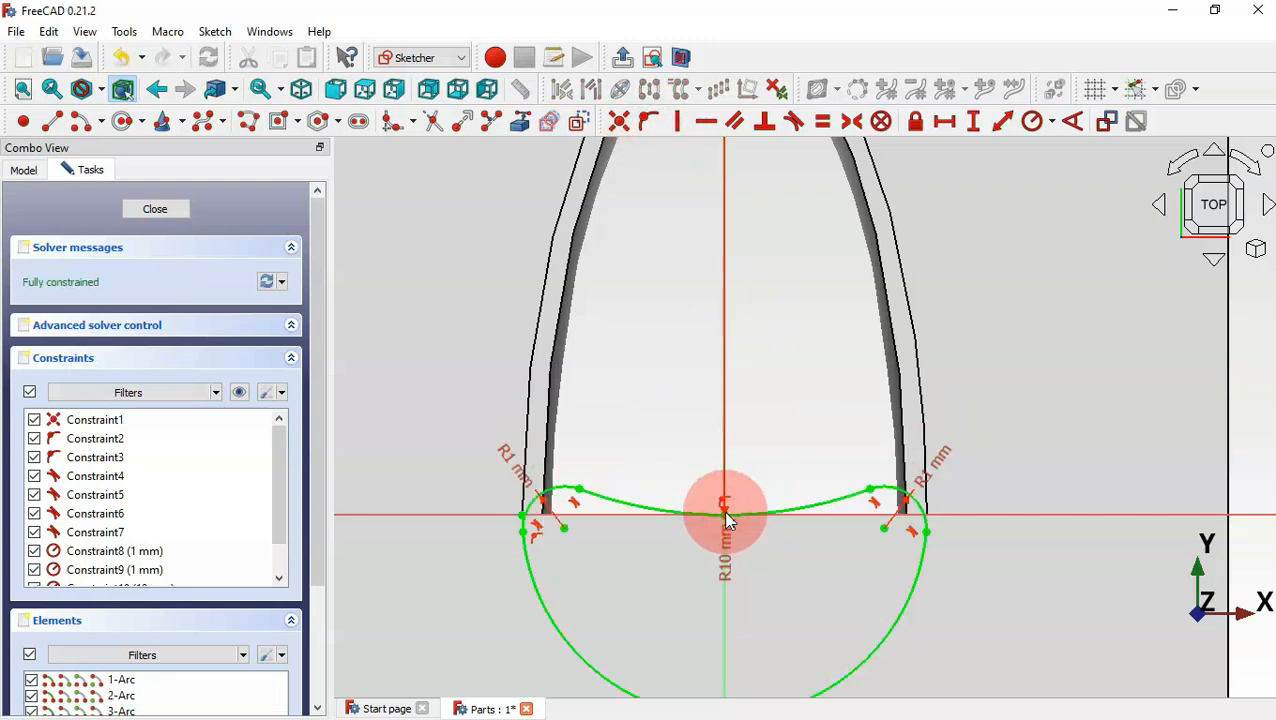
Sketch a centred rectangle about 15 mm wide around the louver outline, with its centre on the vertical axis
scroll(441, 365, down, 2)
scroll(817, 360, down, 2)
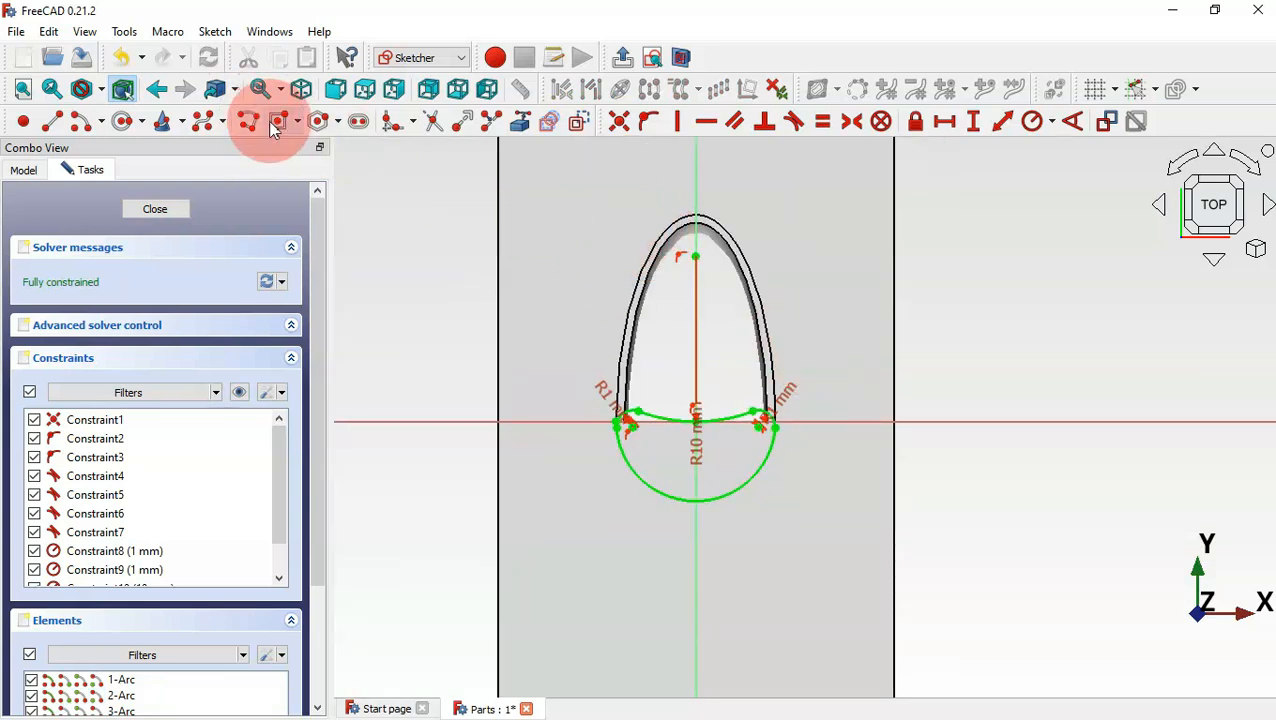
click(281, 122)
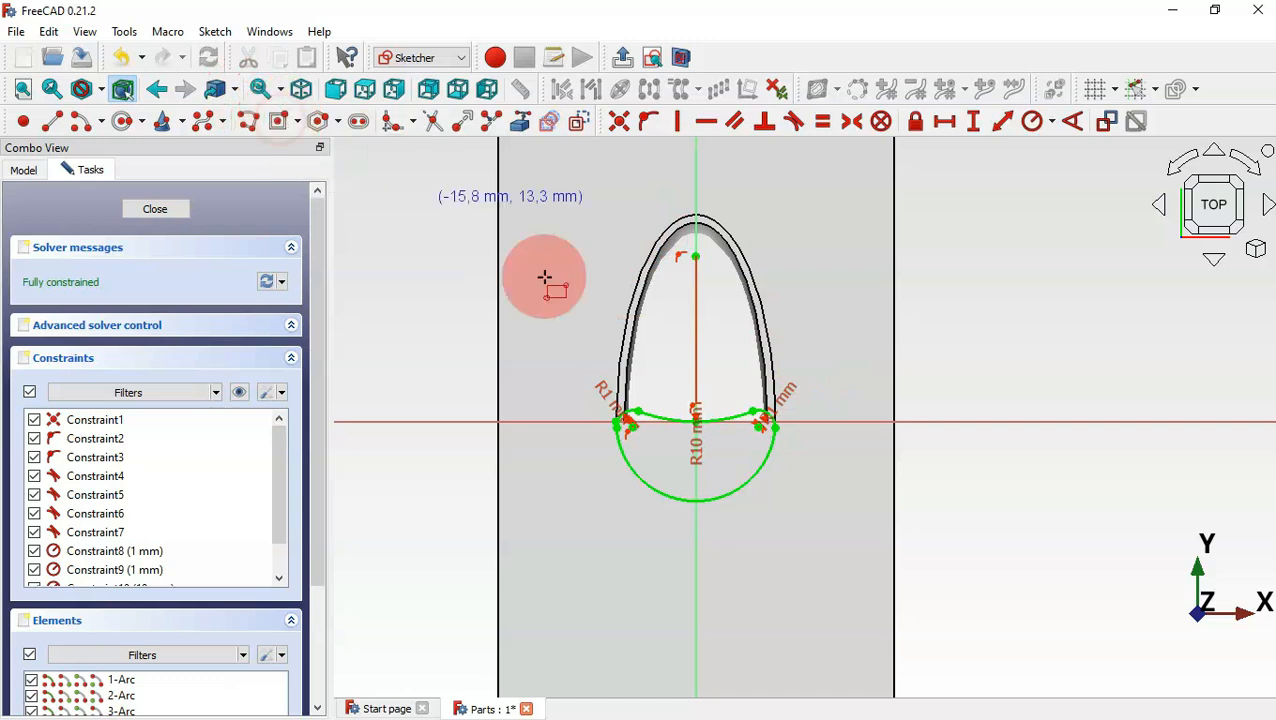
click(696, 380)
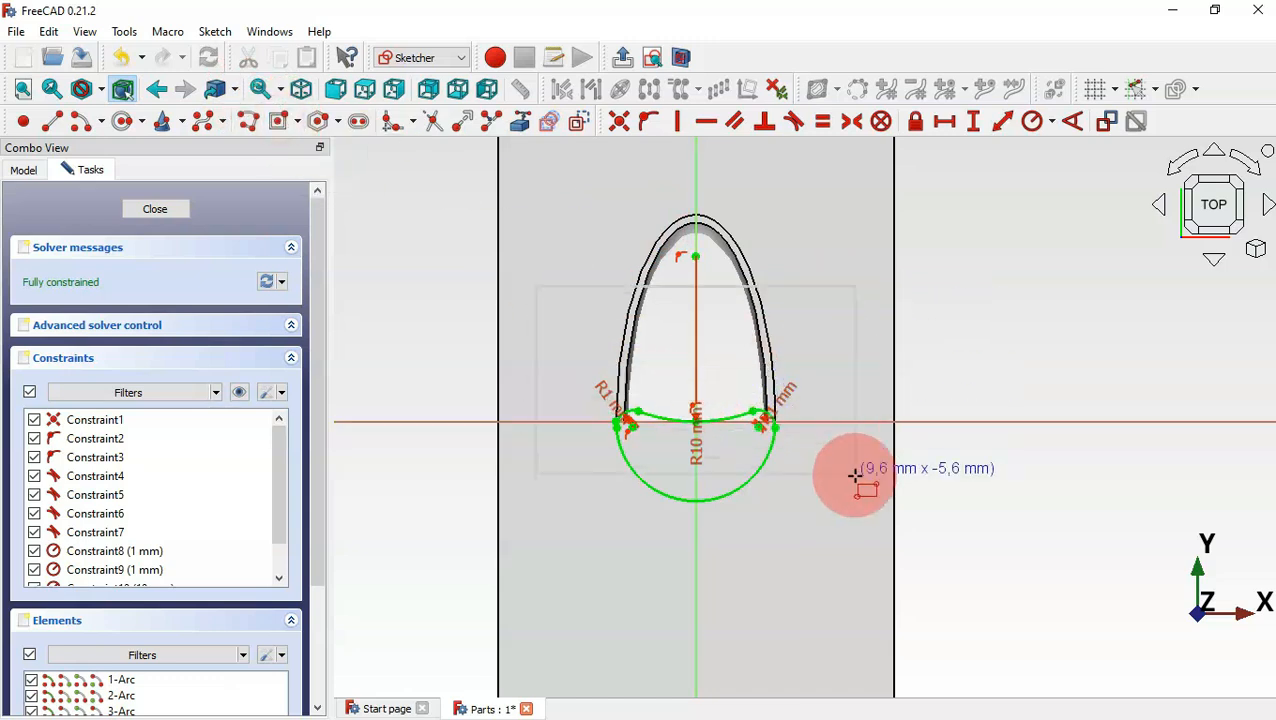
click(820, 598)
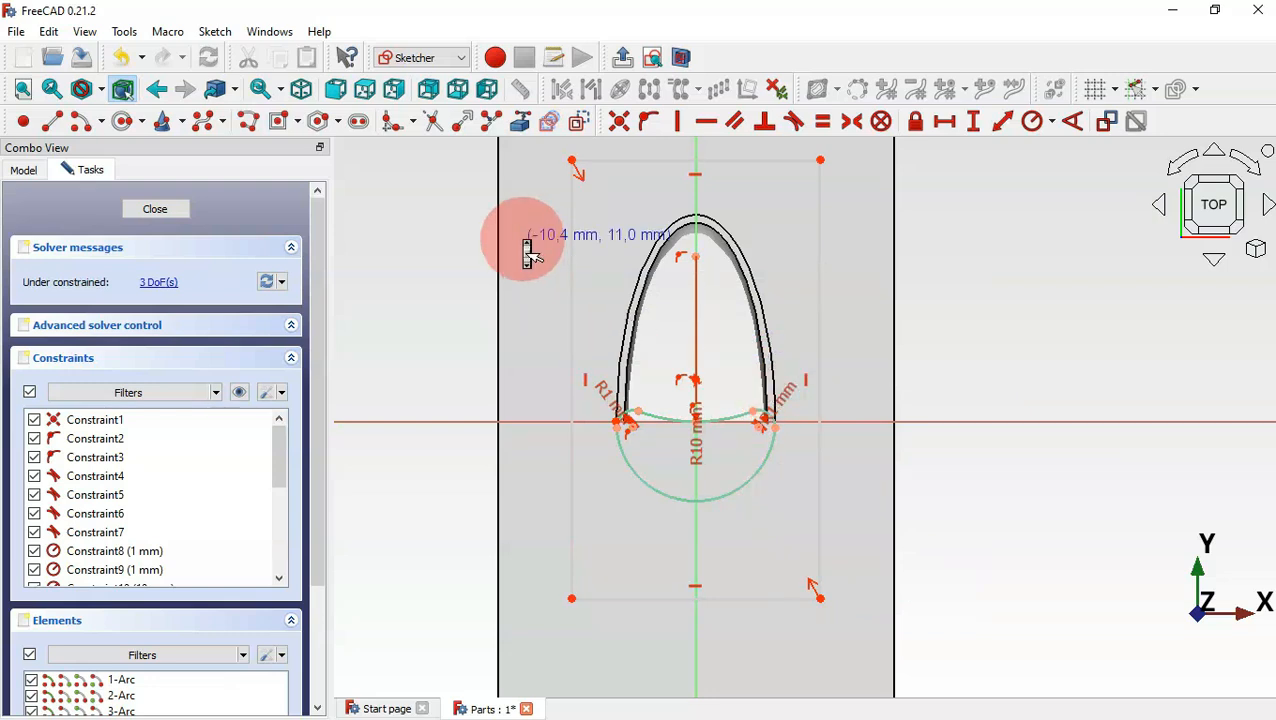
Constrain the rectangle's horizontal width to 11 mm
scroll(525, 250, up, 1)
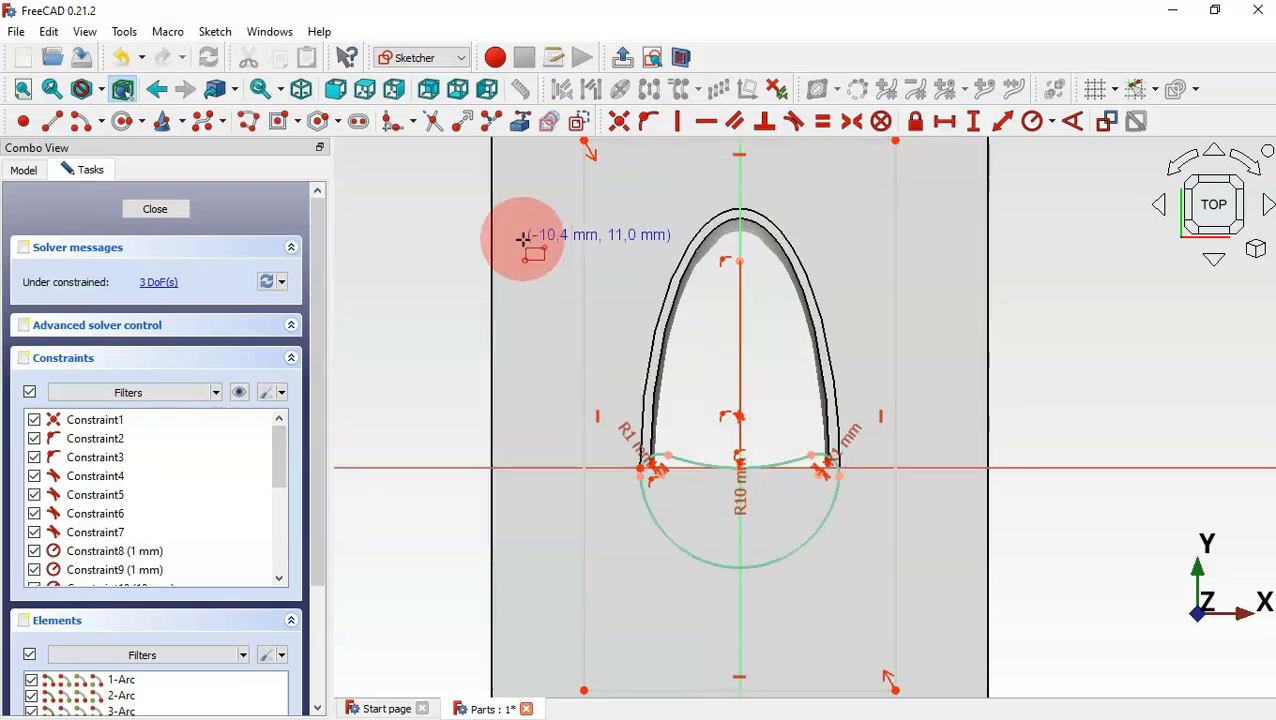
click(946, 124)
scroll(757, 375, down, 4)
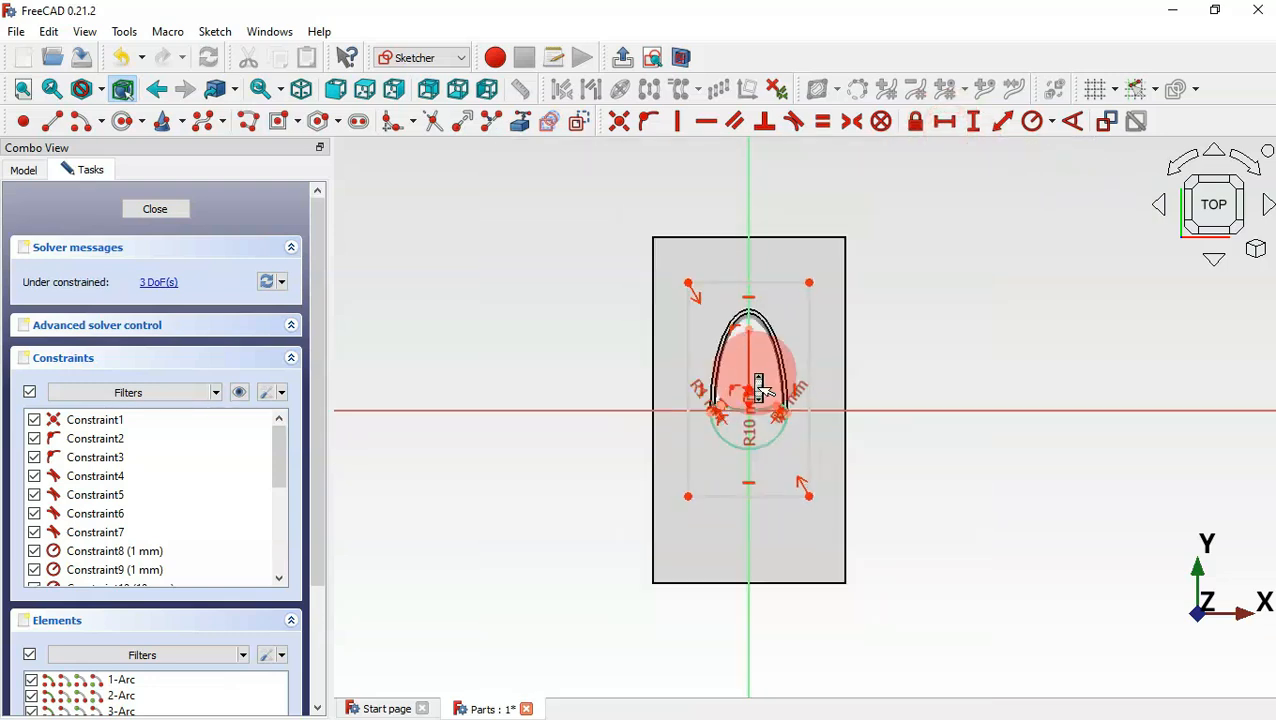
click(775, 283)
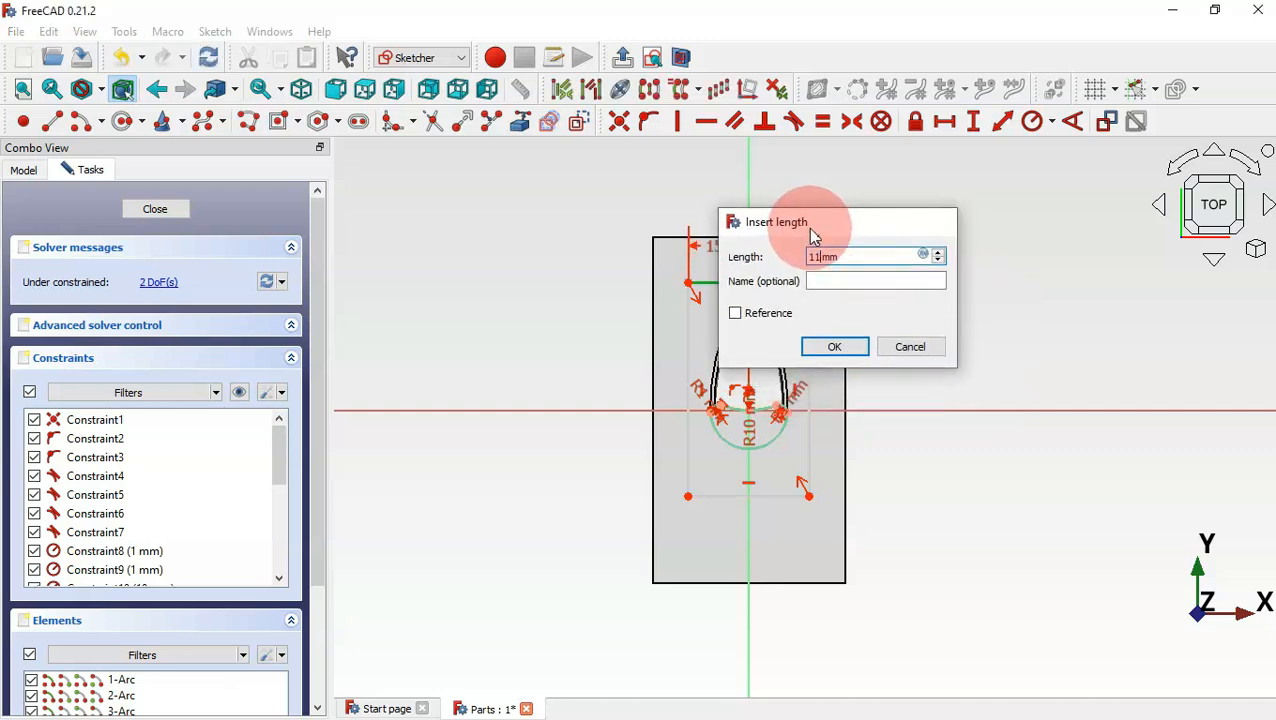
text(11)
key(Return)
scroll(755, 335, up, 2)
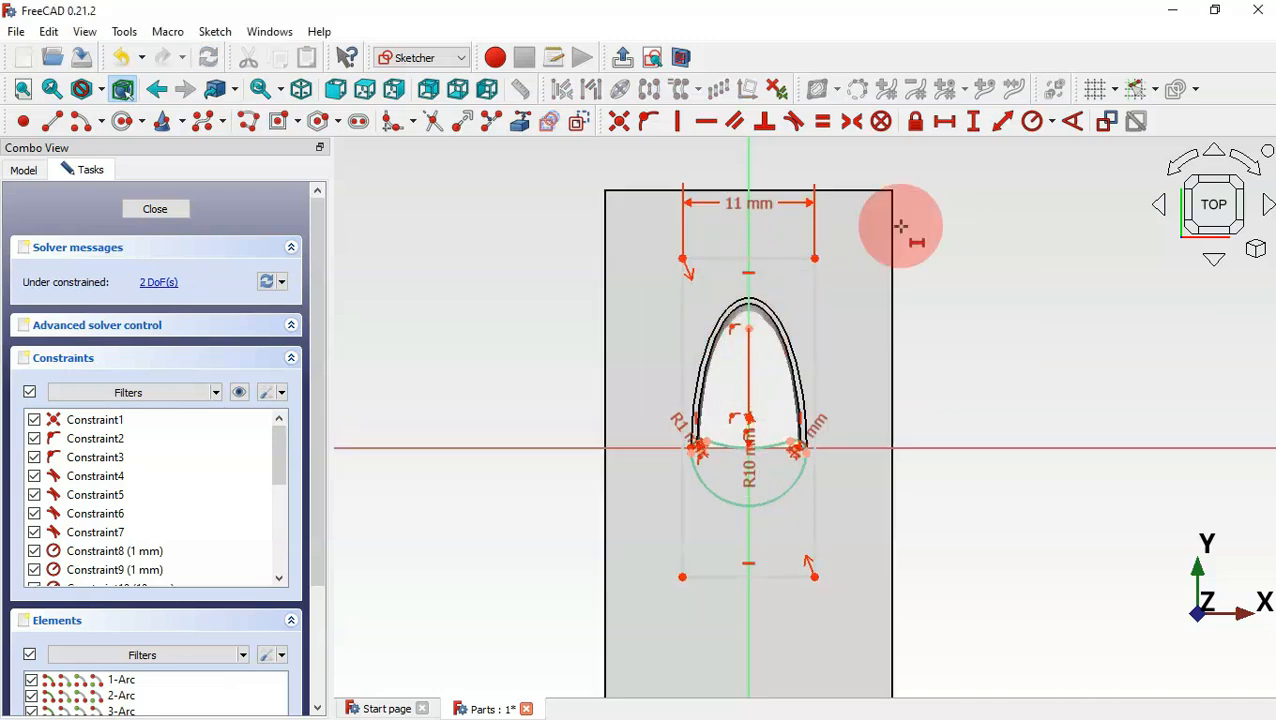
Constrain the vertical distance from the origin to the rectangle's upper-left corner to 12.8 mm
click(980, 134)
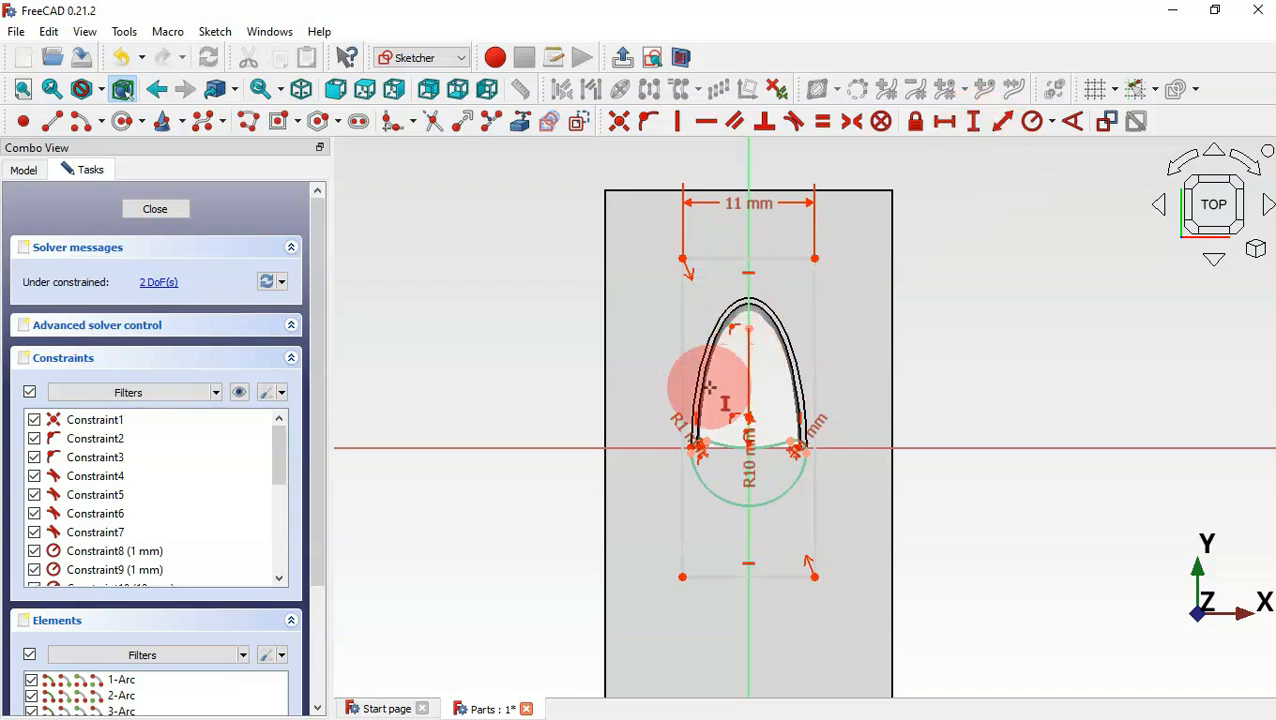
scroll(714, 395, up, 2)
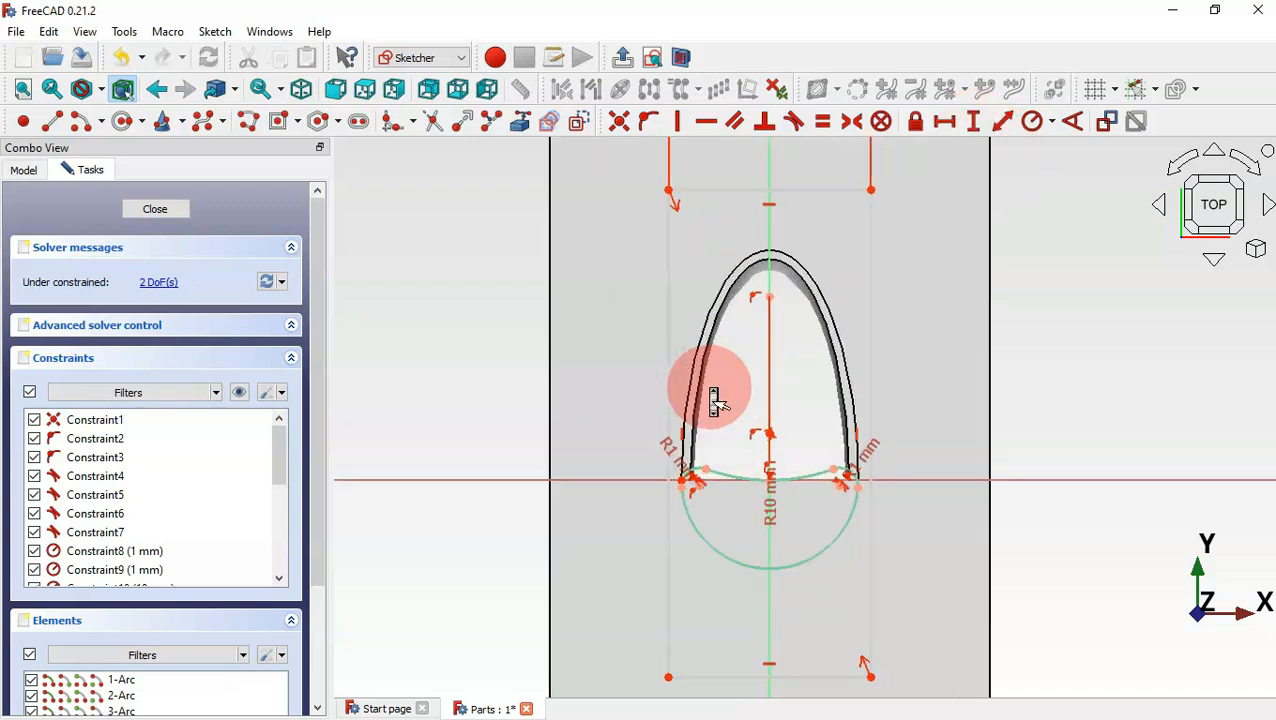
click(771, 479)
click(668, 190)
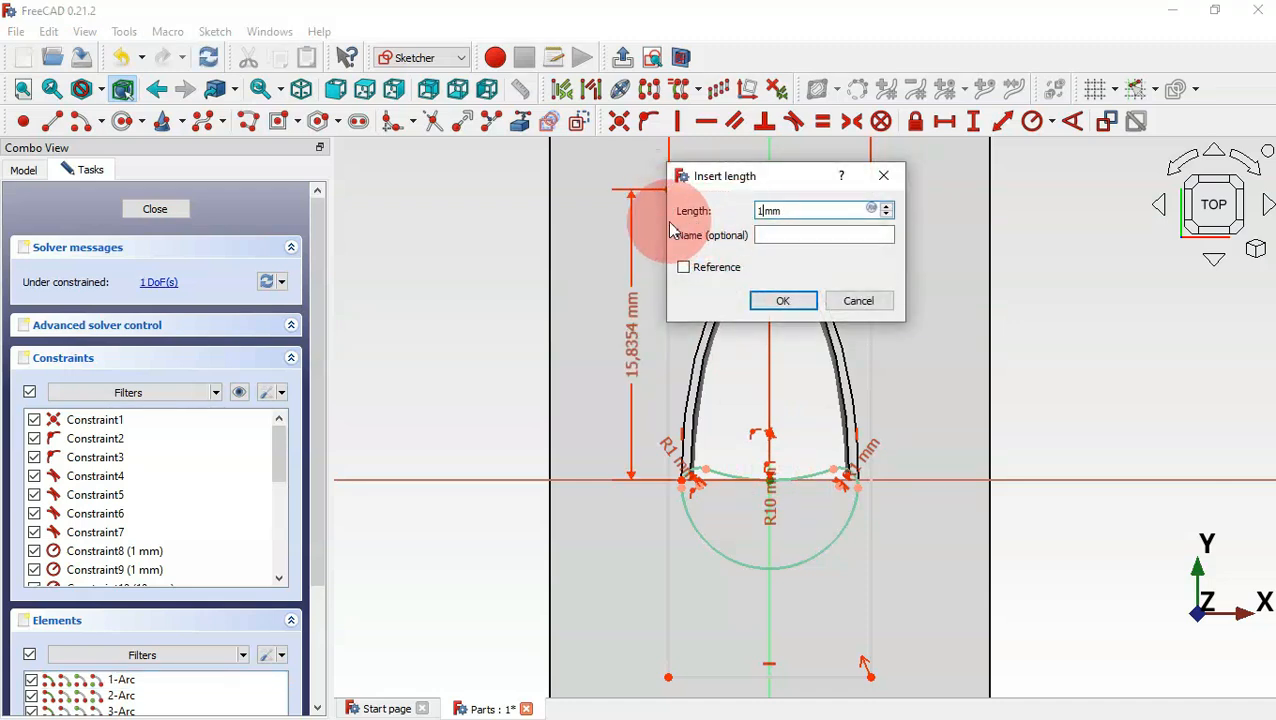
key(Return)
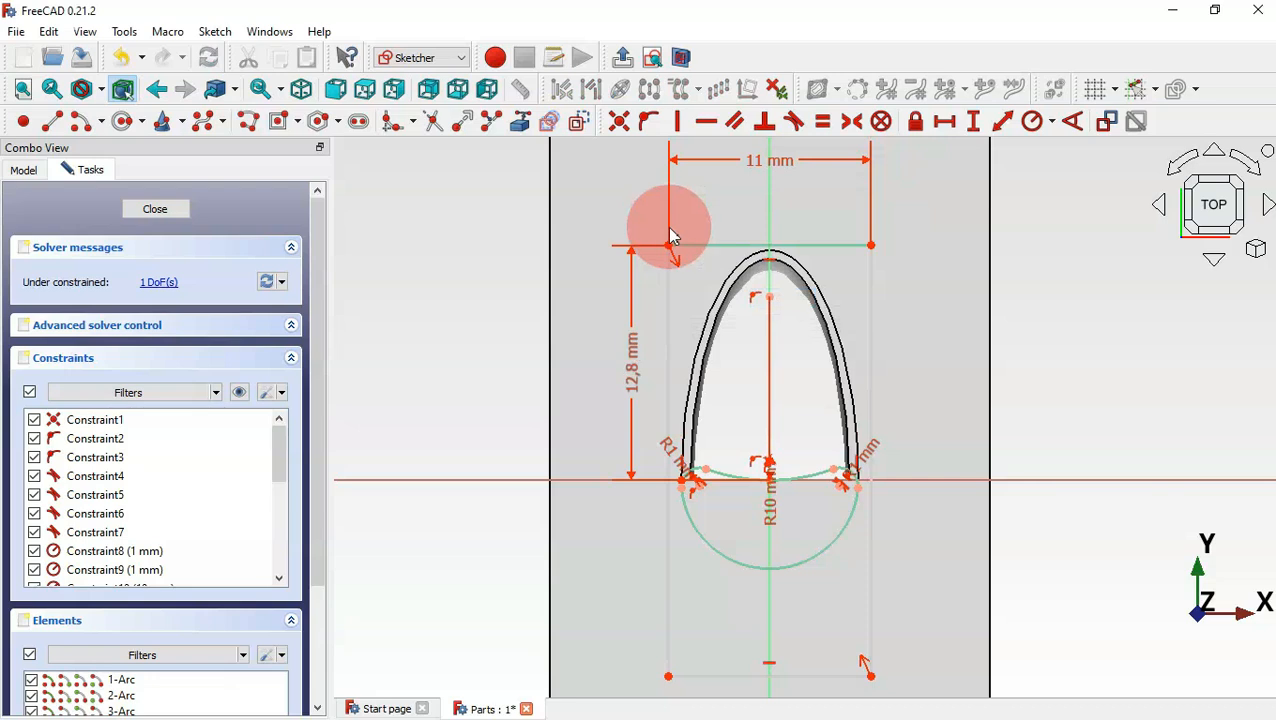
Constrain the vertical side of the rectangle around the louver to 18 mm
click(668, 420)
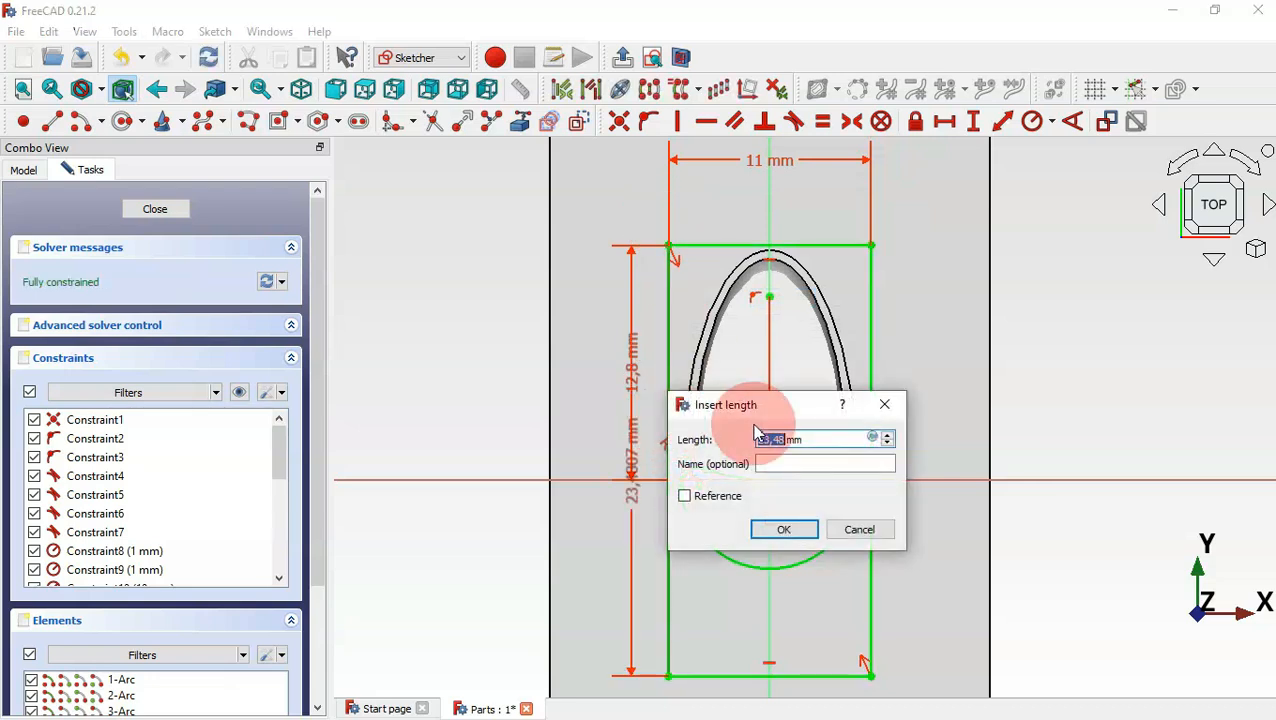
drag(763, 425, 875, 337)
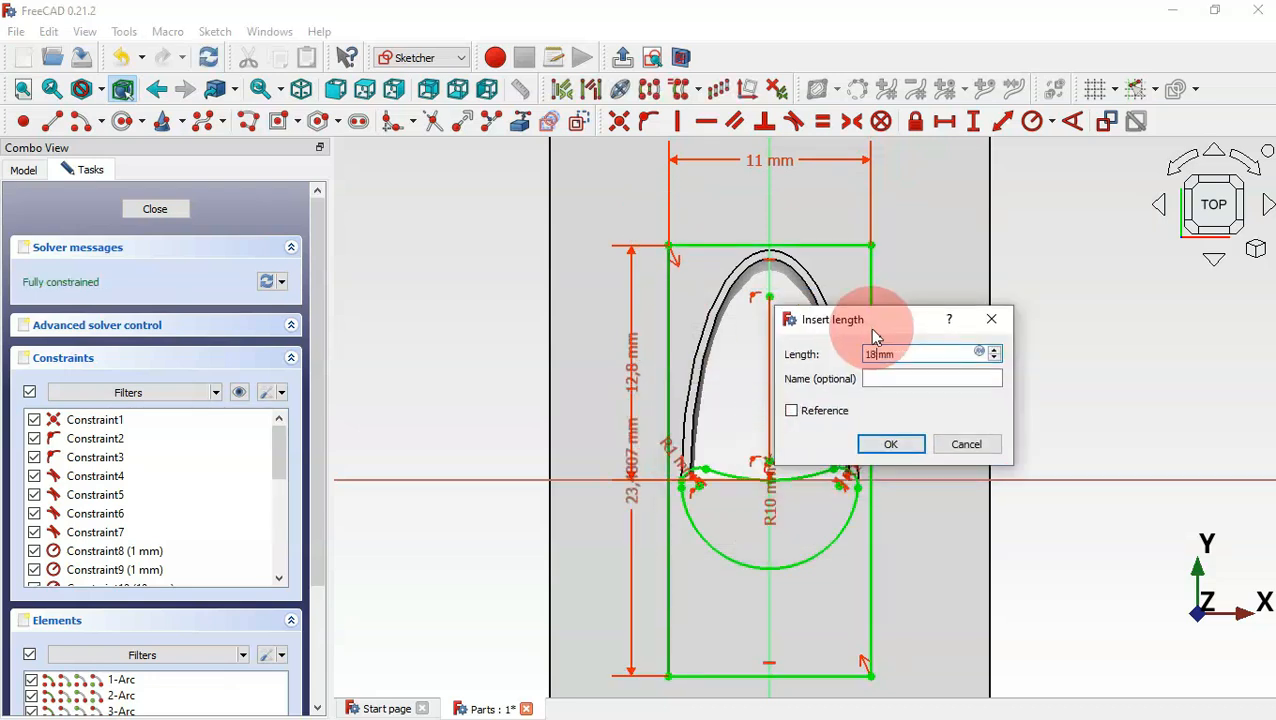
key(Return)
scroll(1028, 363, down, 2)
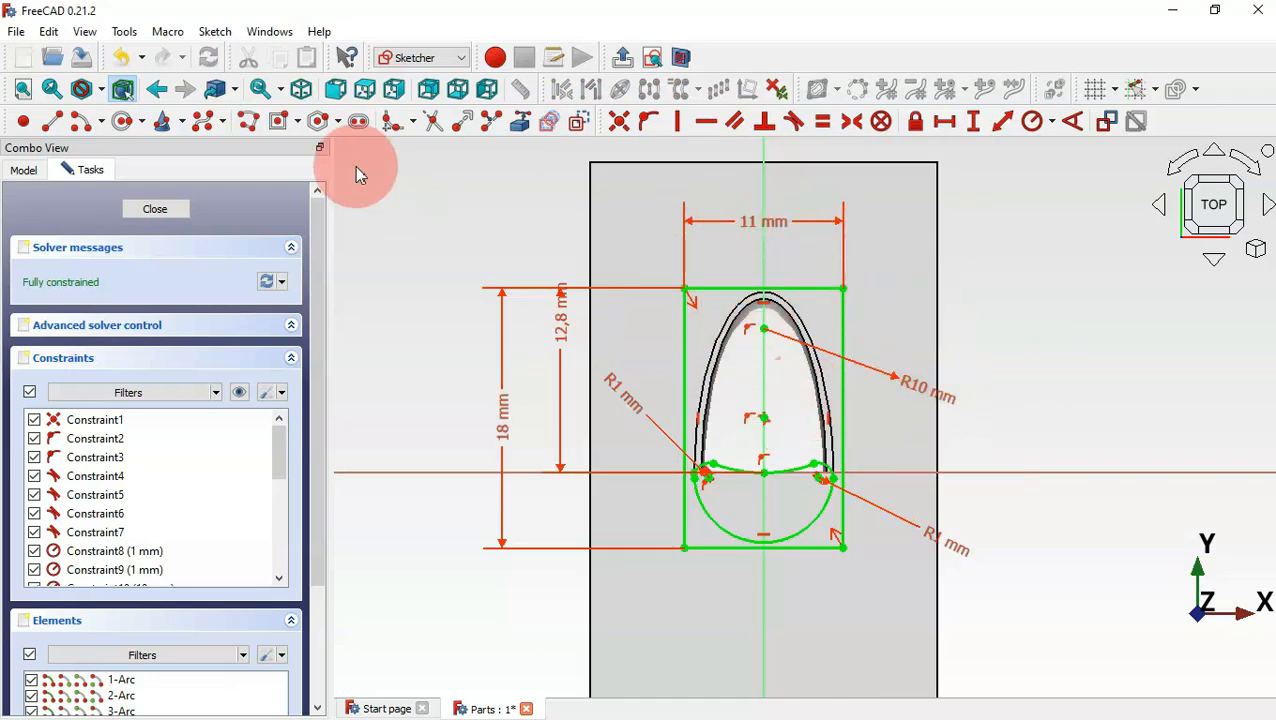
Sketch a second, larger rectangle centred on the origin that encloses the whole plate, and close the sketch
click(284, 130)
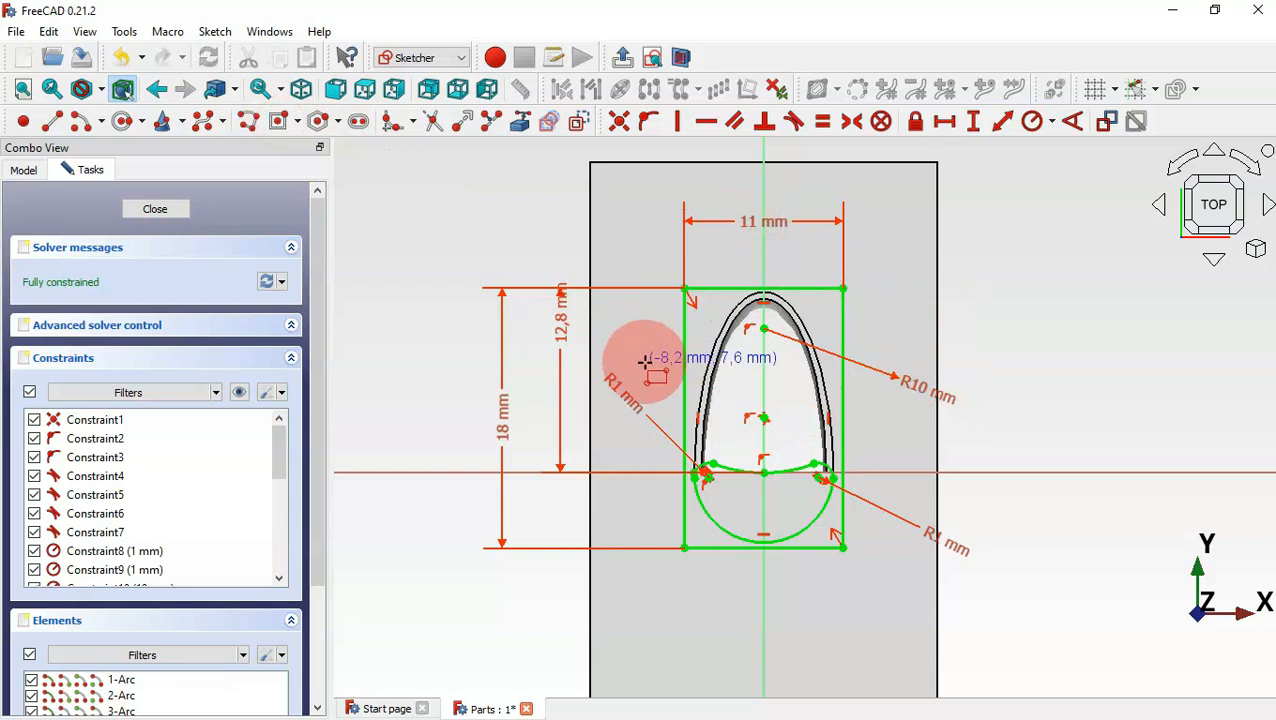
scroll(652, 366, down, 3)
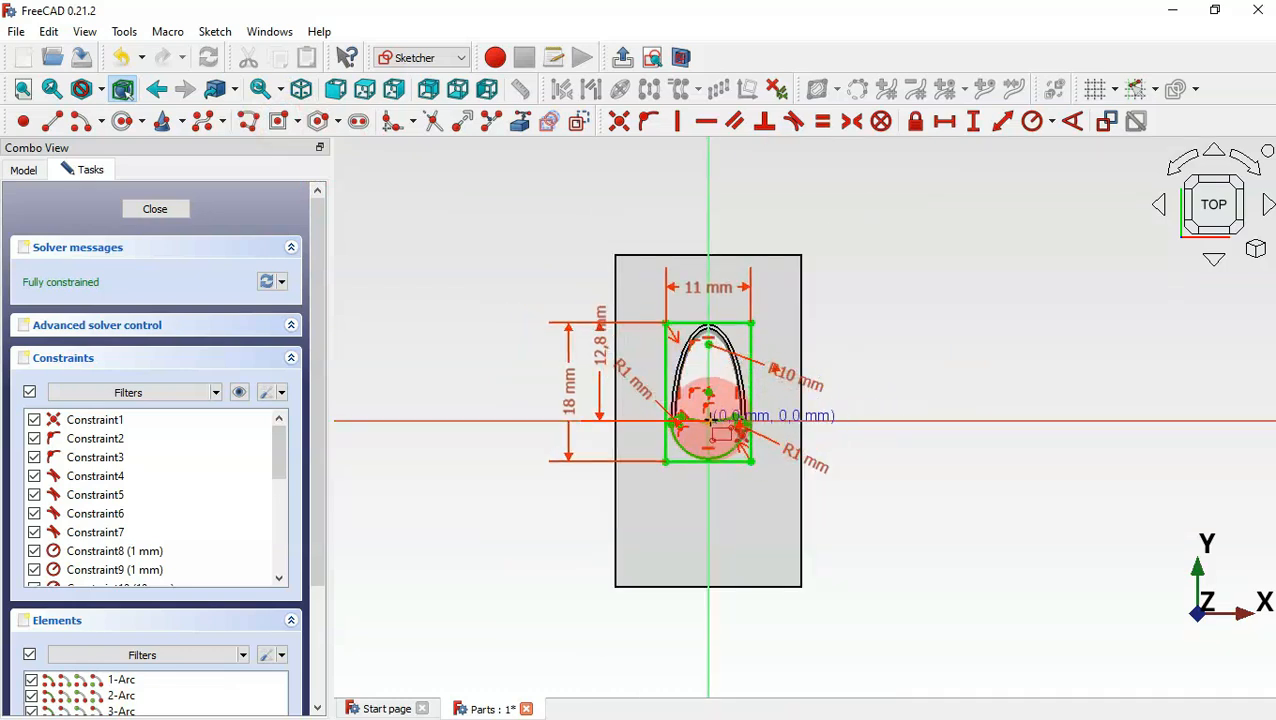
click(709, 421)
click(902, 200)
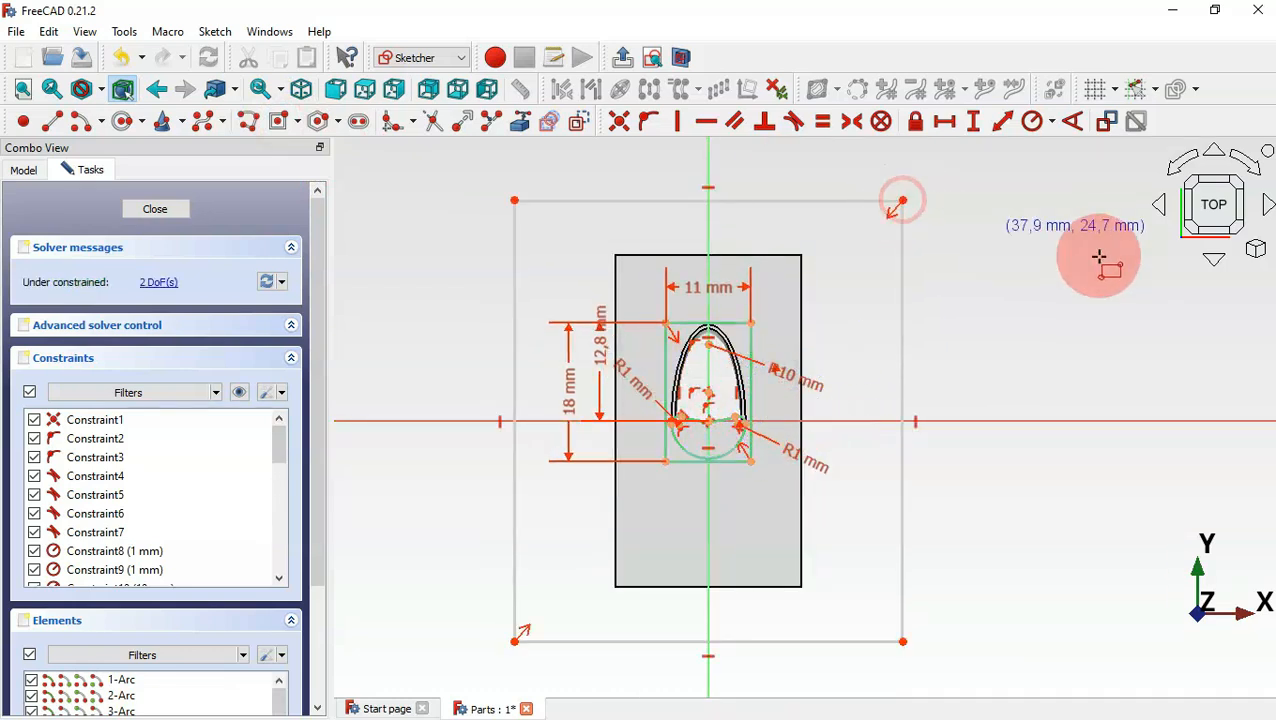
key(Escape)
key(Escape)
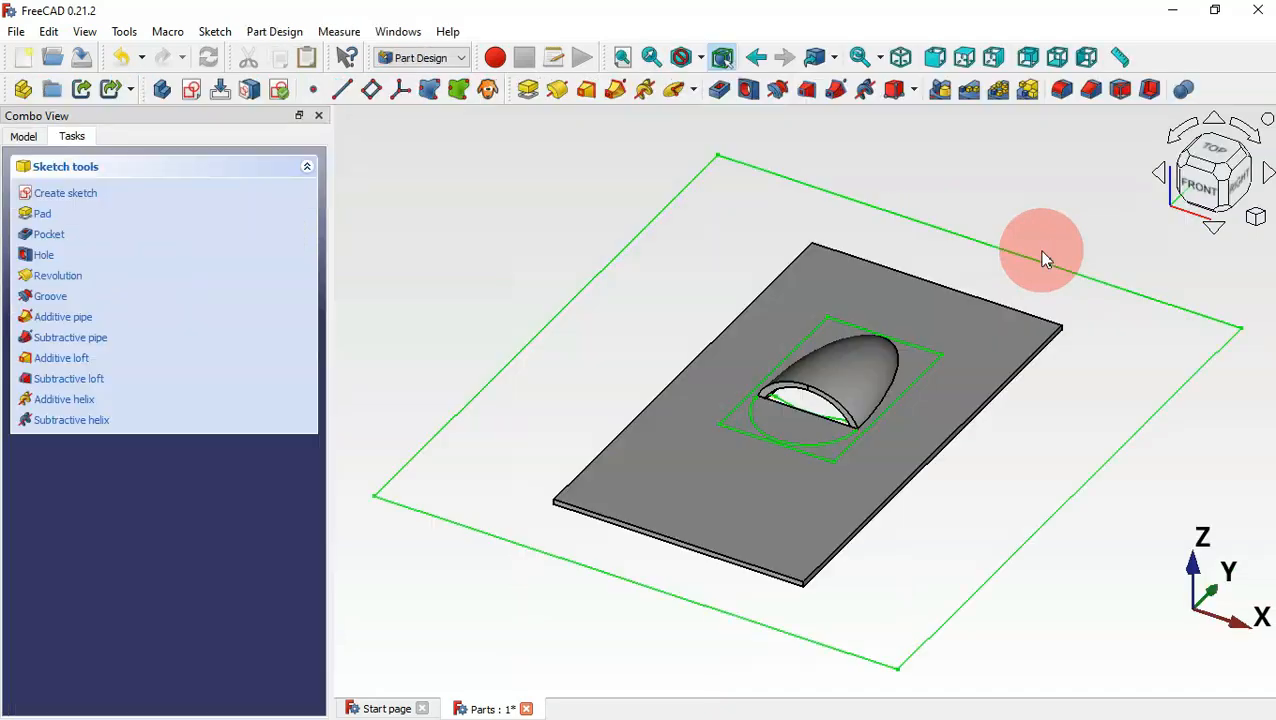
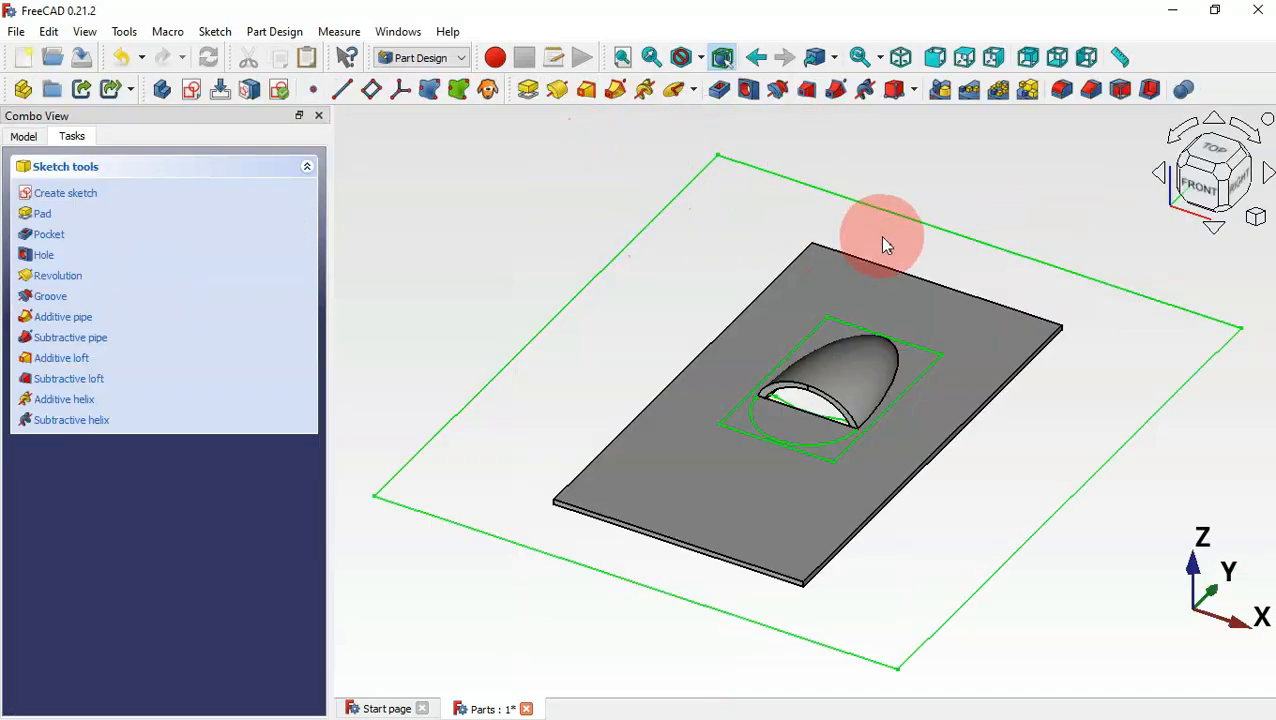
Pocket the sketch symmetrically to its plane with a length of 20 mm, trimming the plate and cutting the louver opening
click(716, 88)
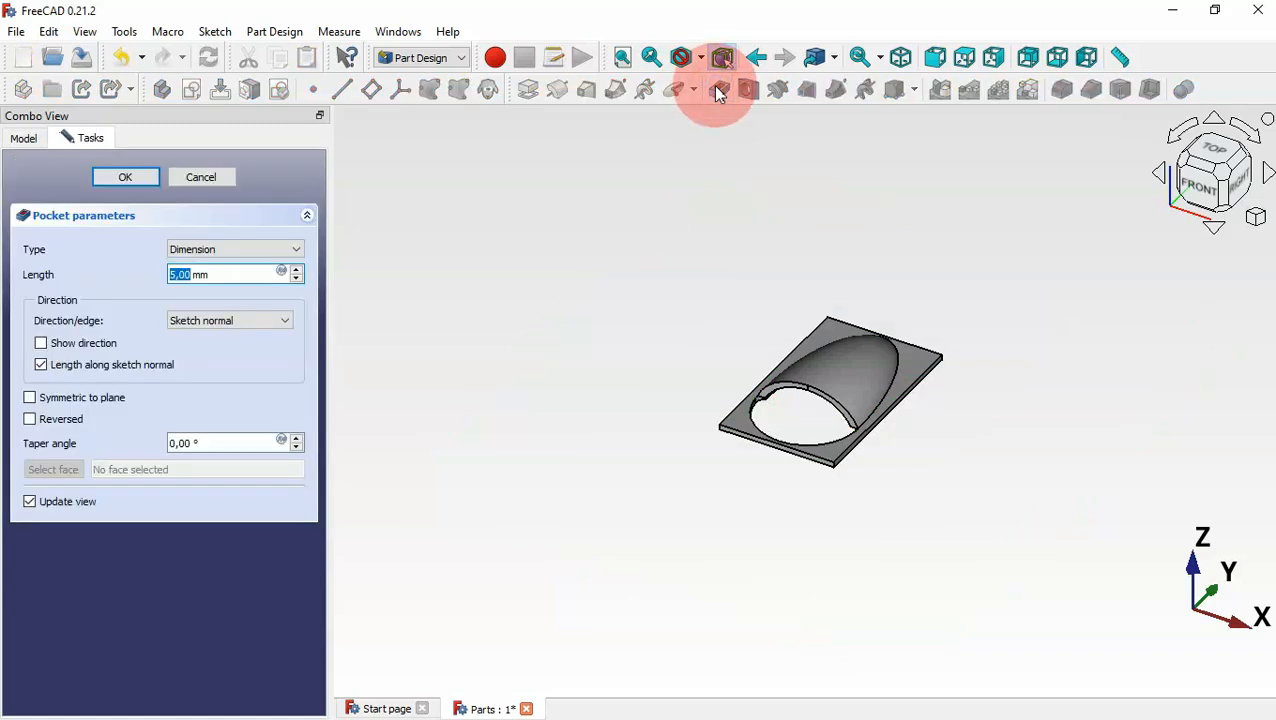
click(107, 399)
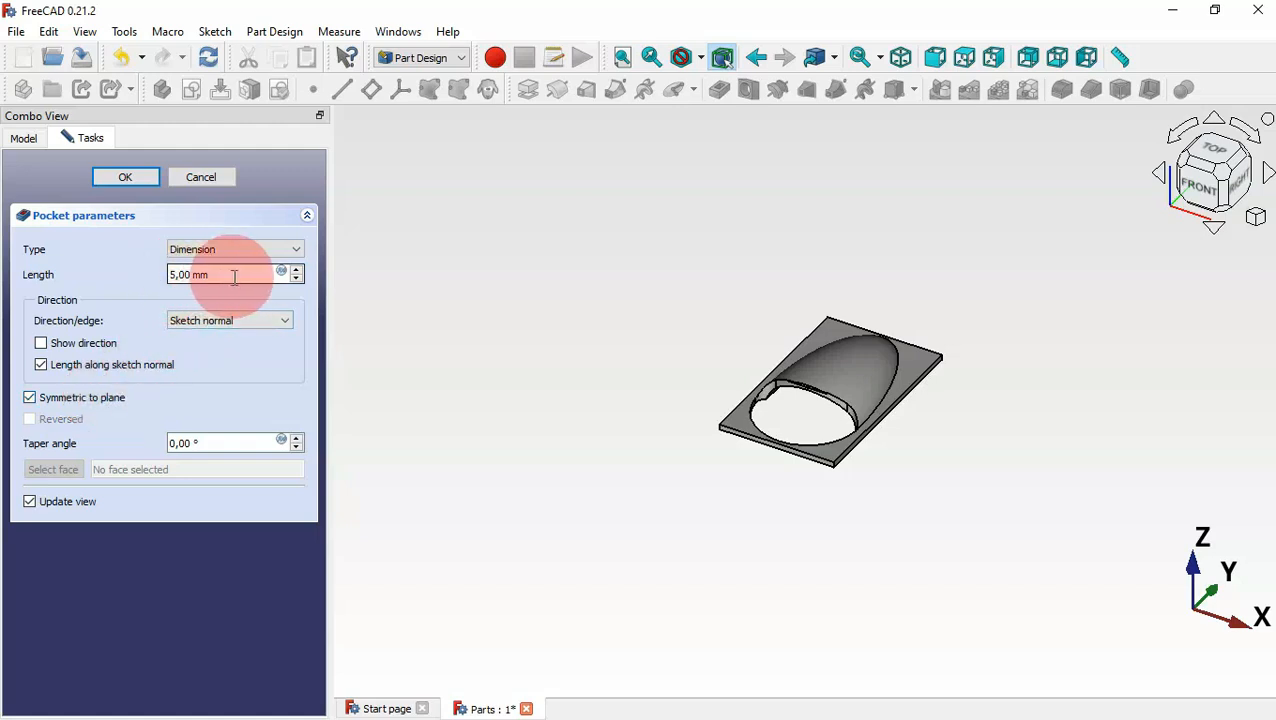
drag(252, 278, 162, 277)
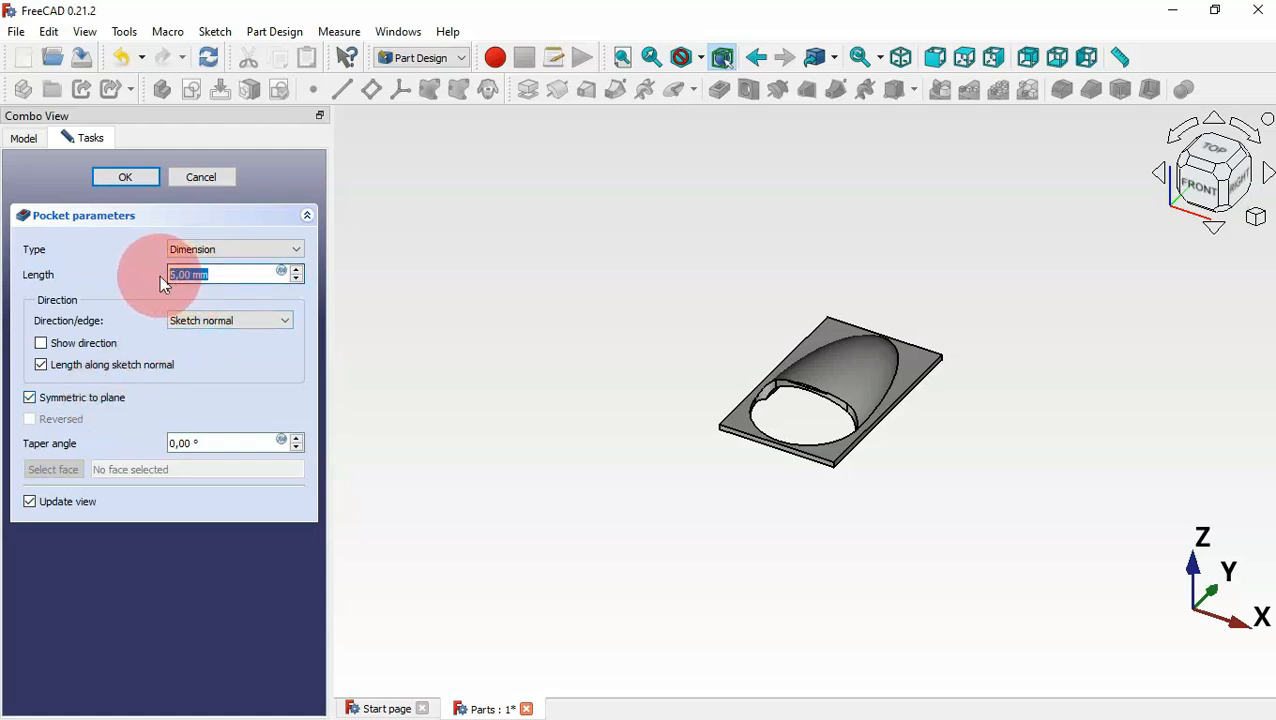
text(20)
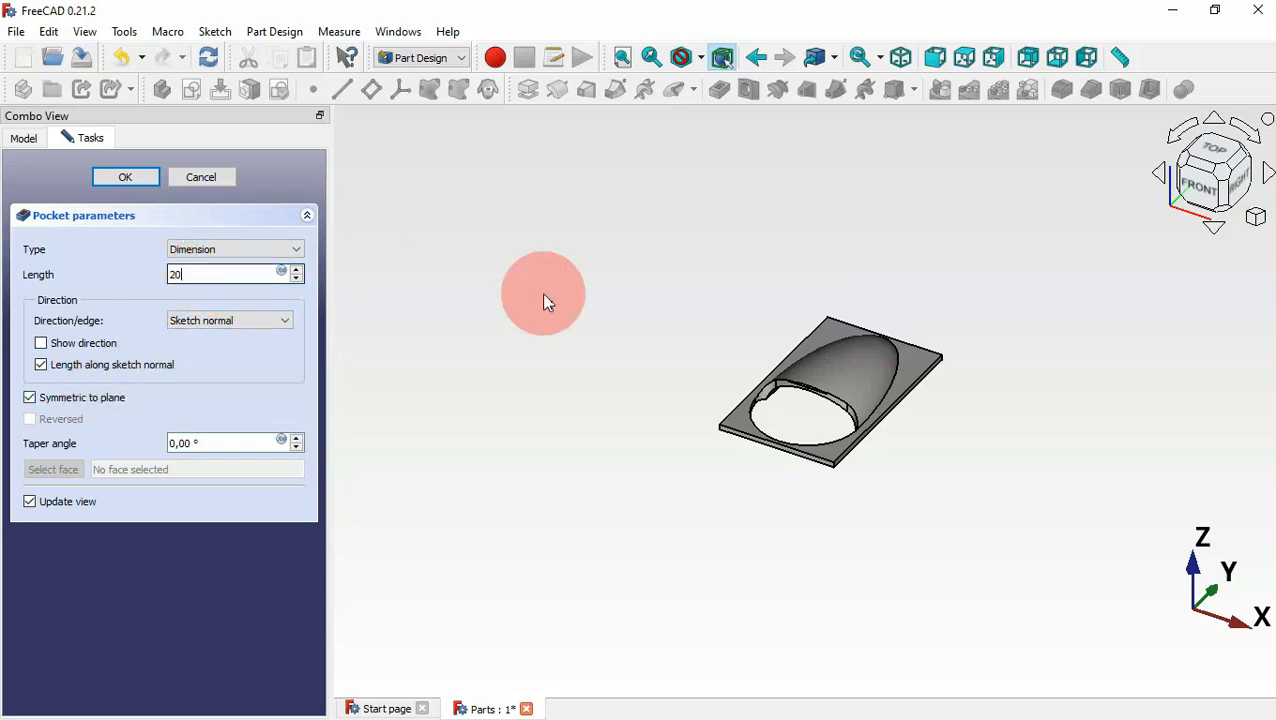
click(150, 180)
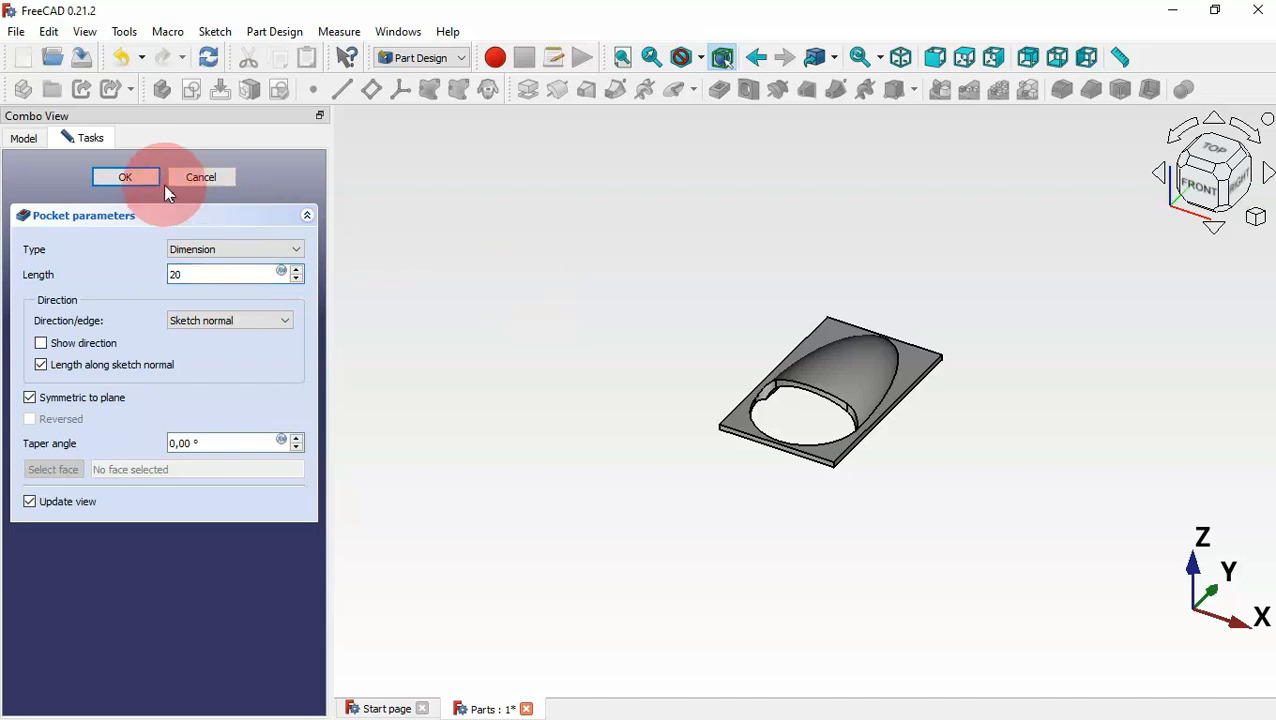
Fillet the edge between the louver's hollow and the plate's underside with a radius of 0.65 mm
drag(891, 511, 830, 335)
scroll(832, 403, up, 5)
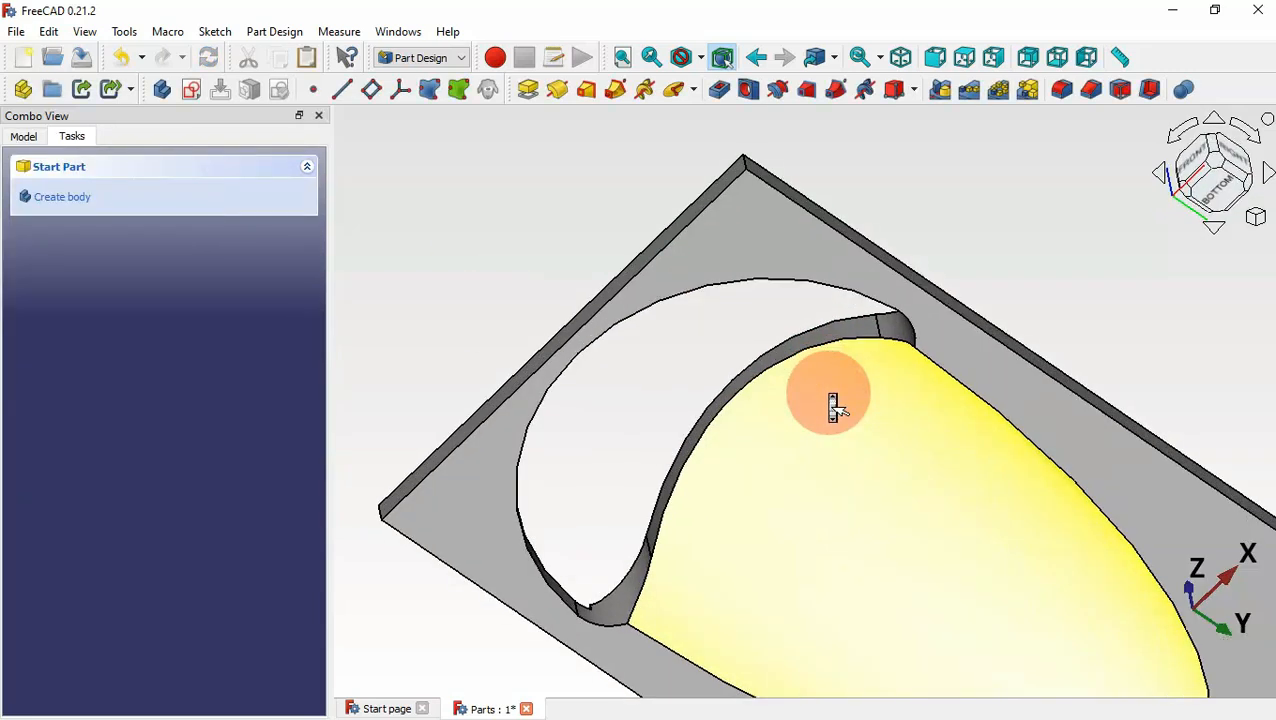
scroll(832, 403, down, 5)
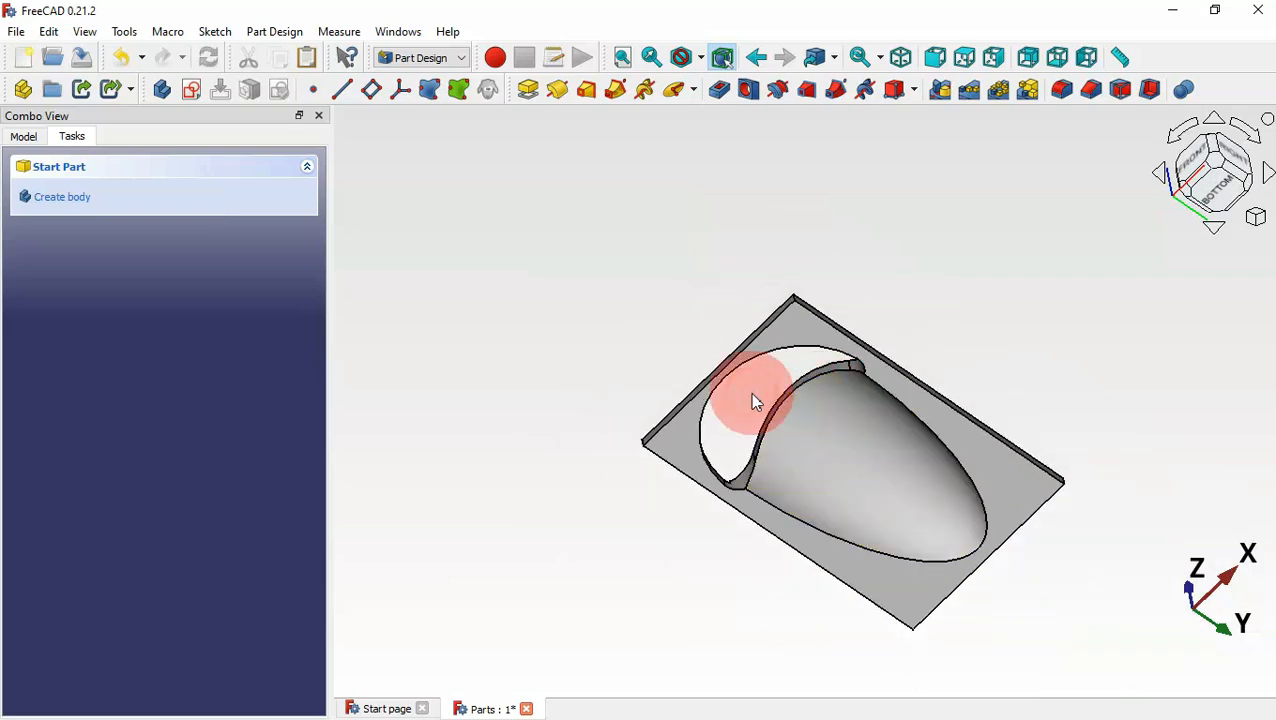
click(967, 477)
middle_drag(948, 333, 910, 465)
middle_drag(836, 283, 789, 445)
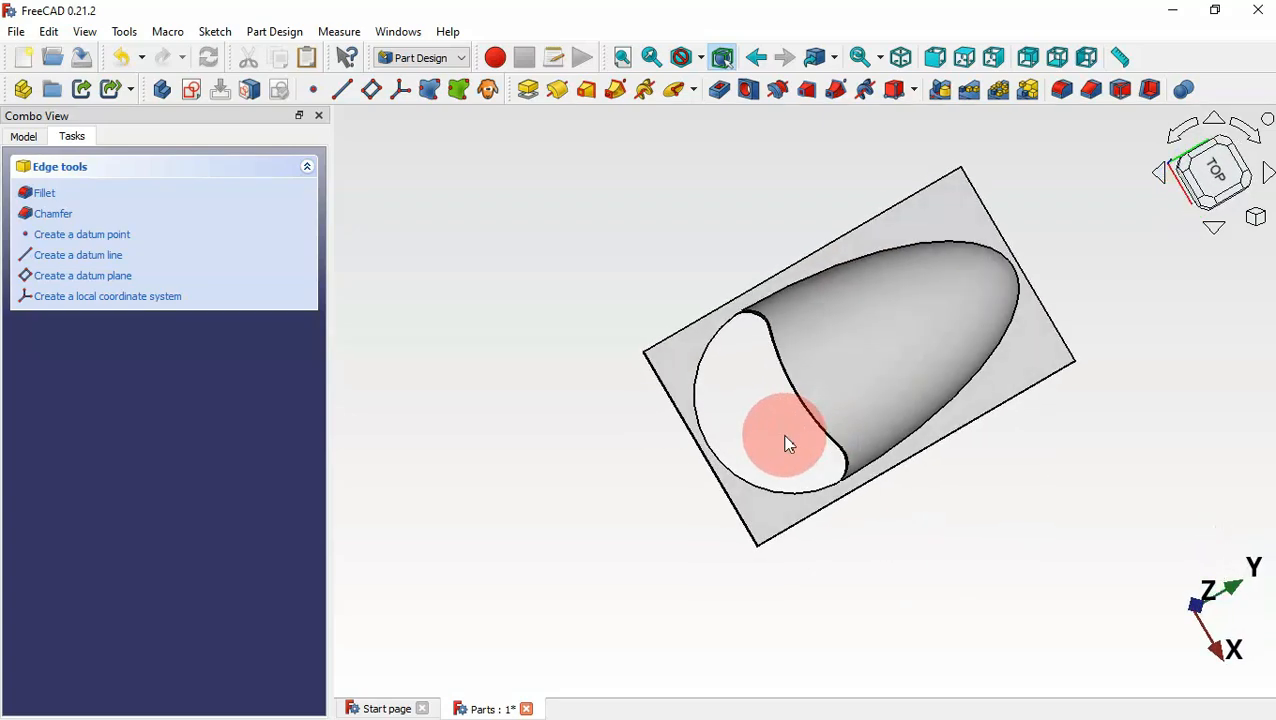
click(1062, 92)
text(0.65)
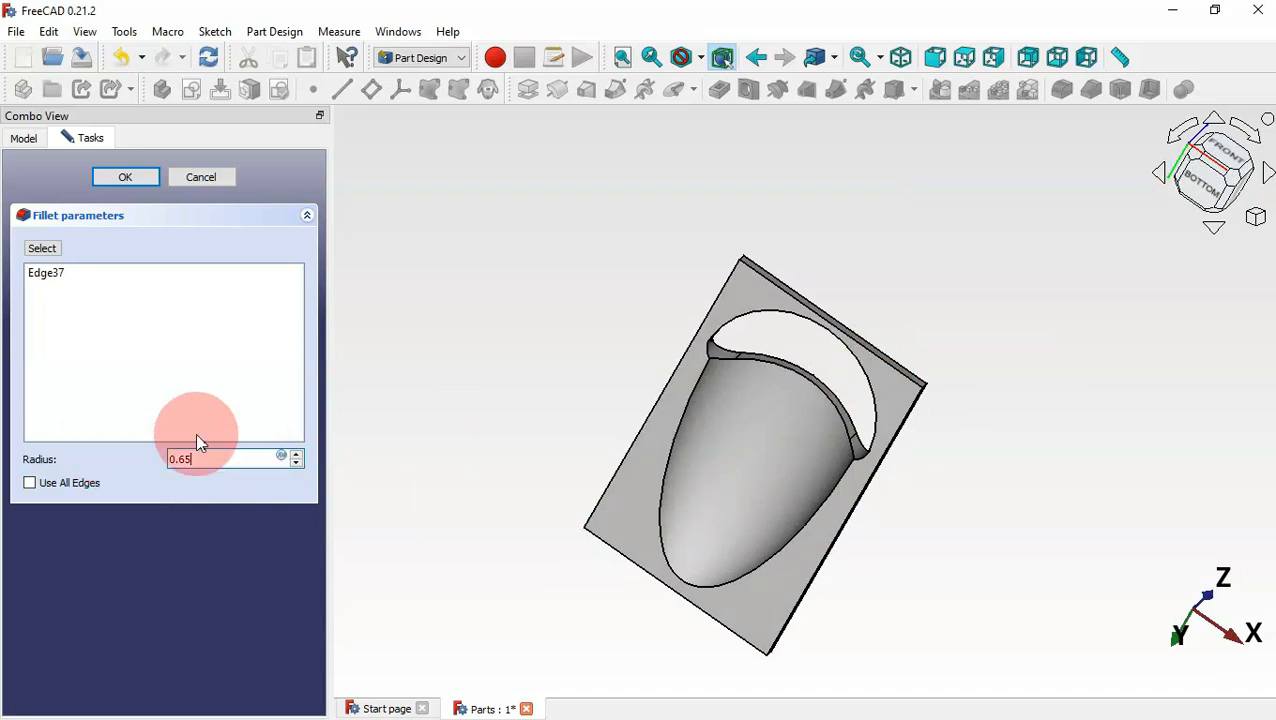
click(490, 396)
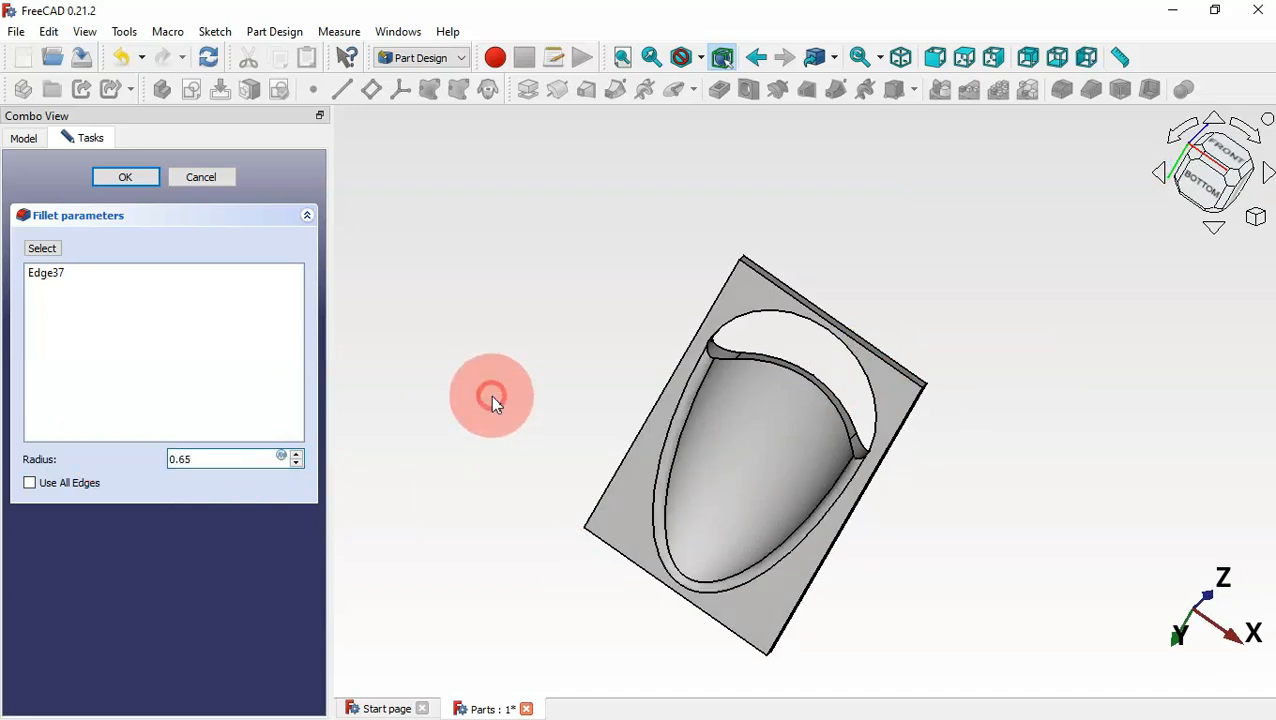
click(134, 177)
click(522, 232)
key(0)
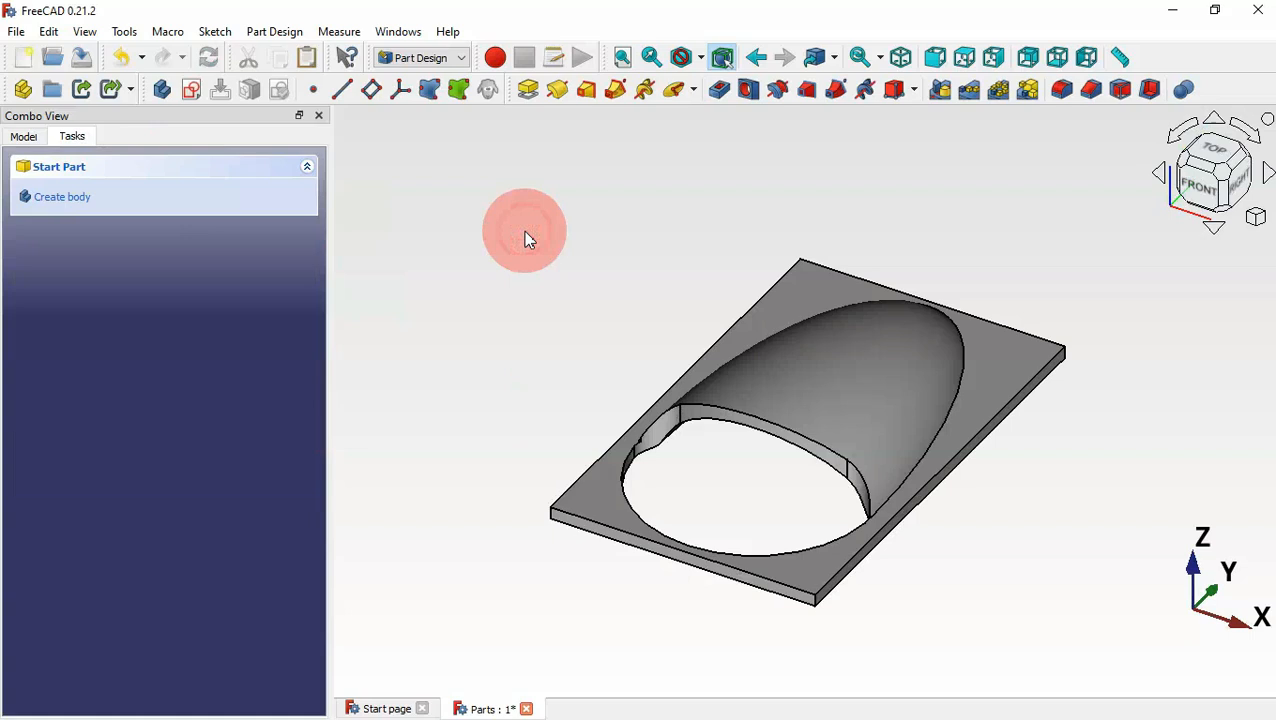
click(693, 219)
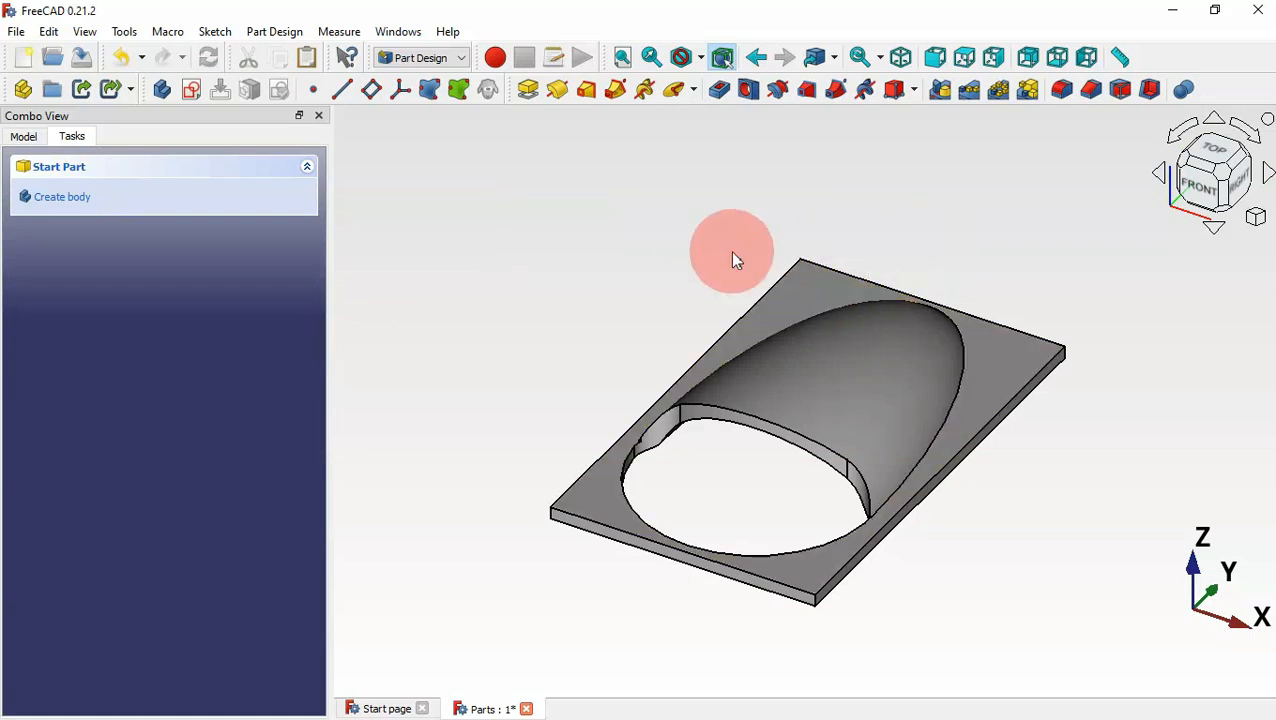
Transform the louver body by rotating it 90° clockwise about its vertical Z axis, as seen from above
click(25, 136)
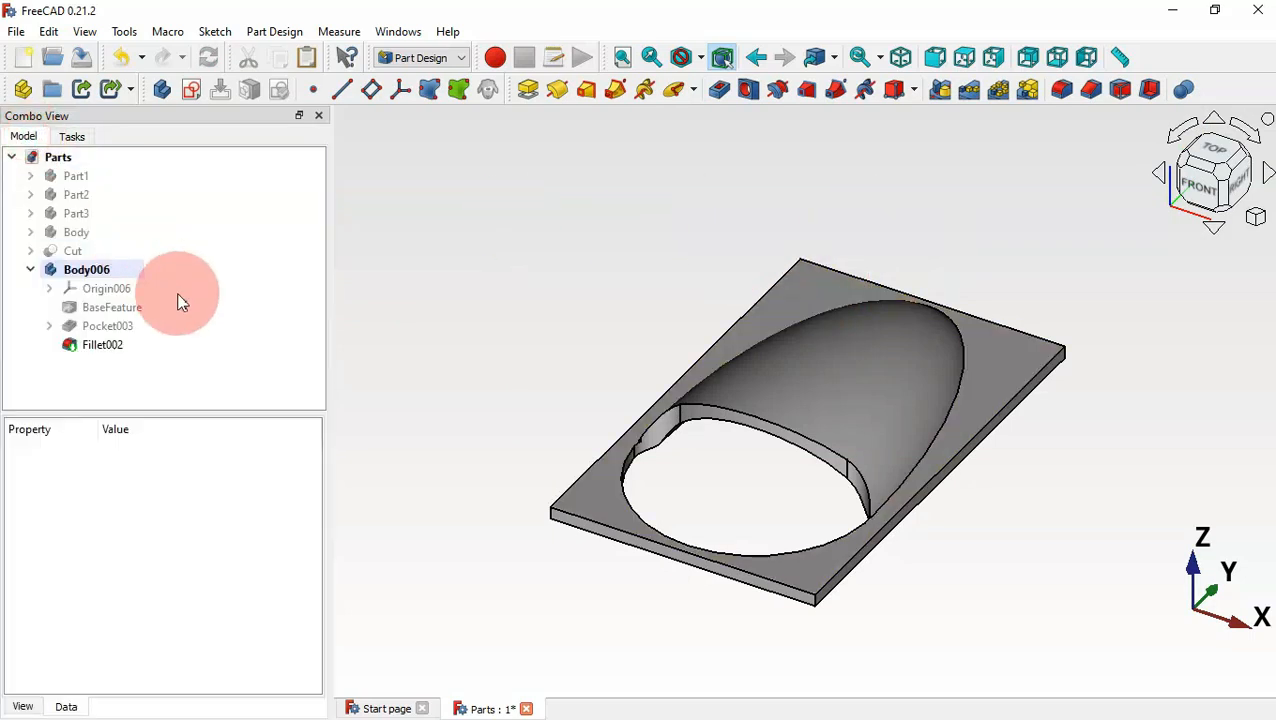
click(126, 268)
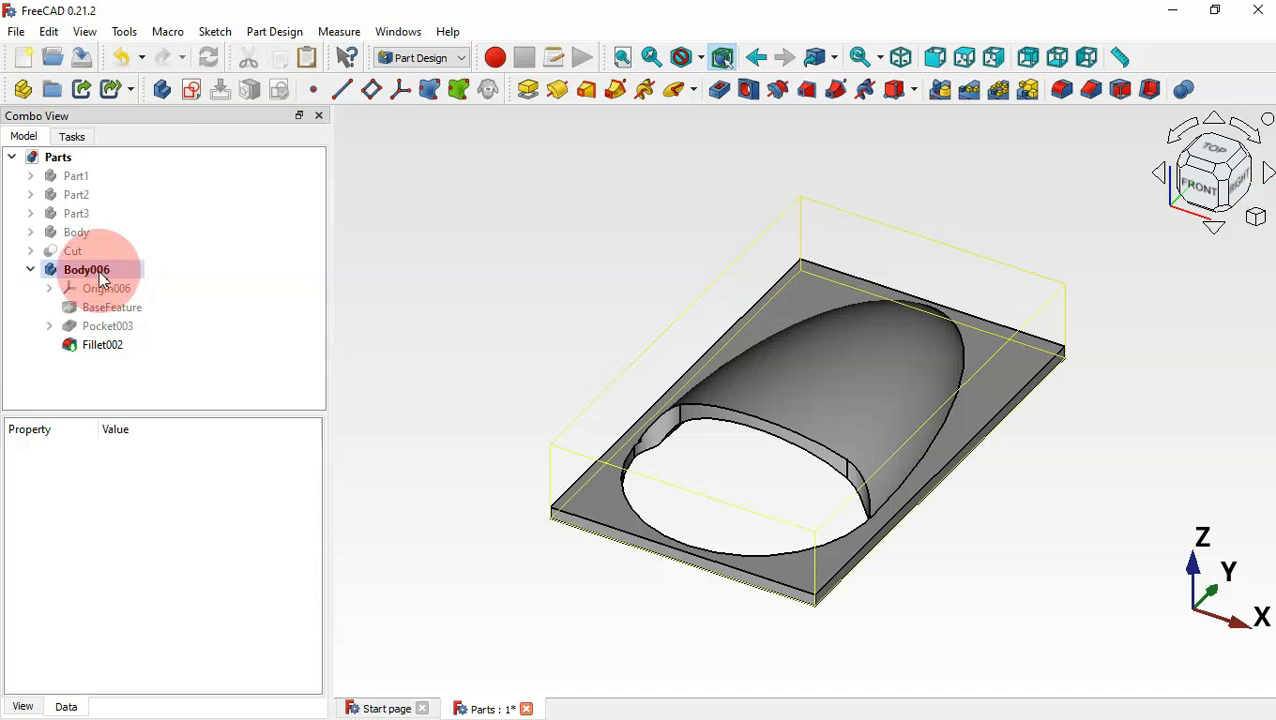
click(105, 270)
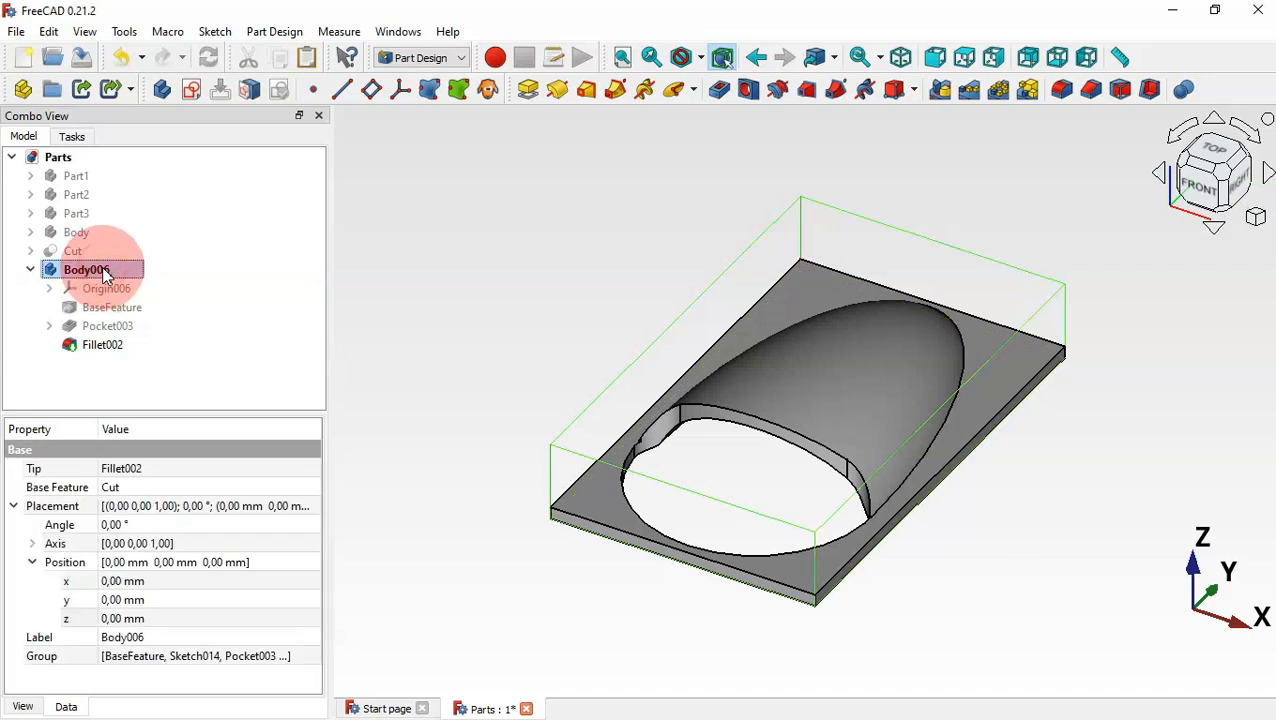
right_click(104, 271)
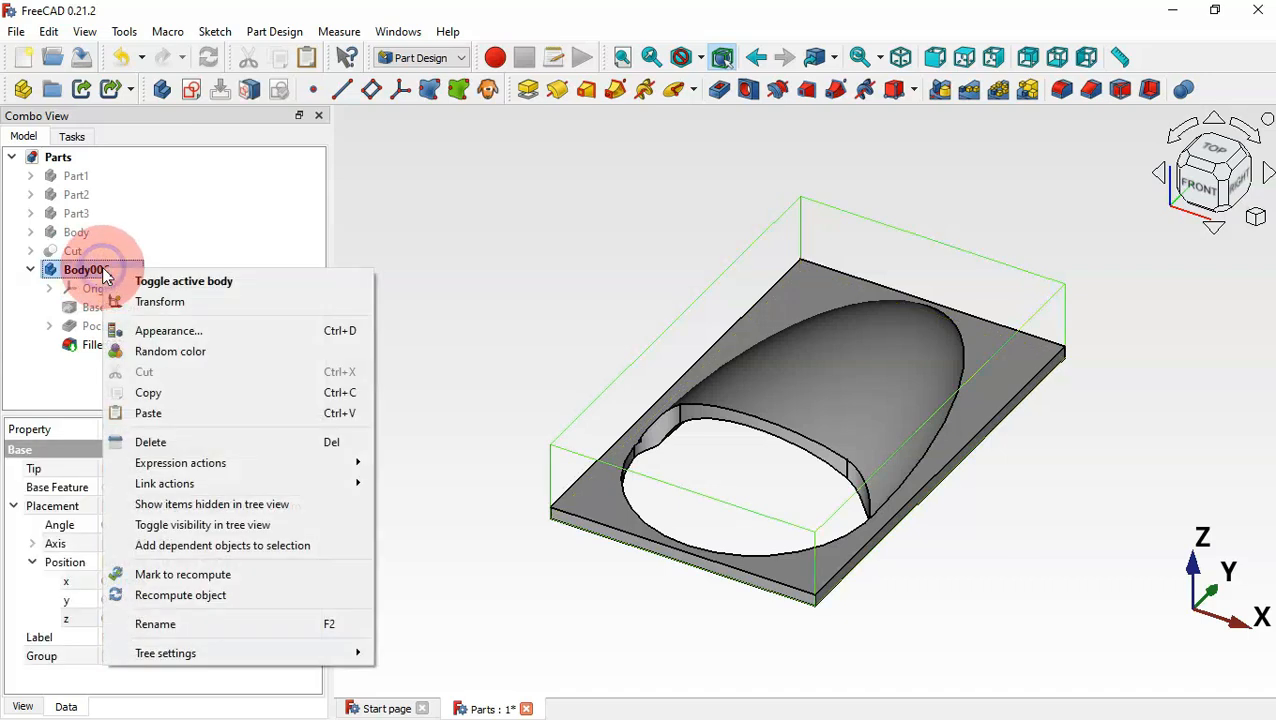
click(199, 304)
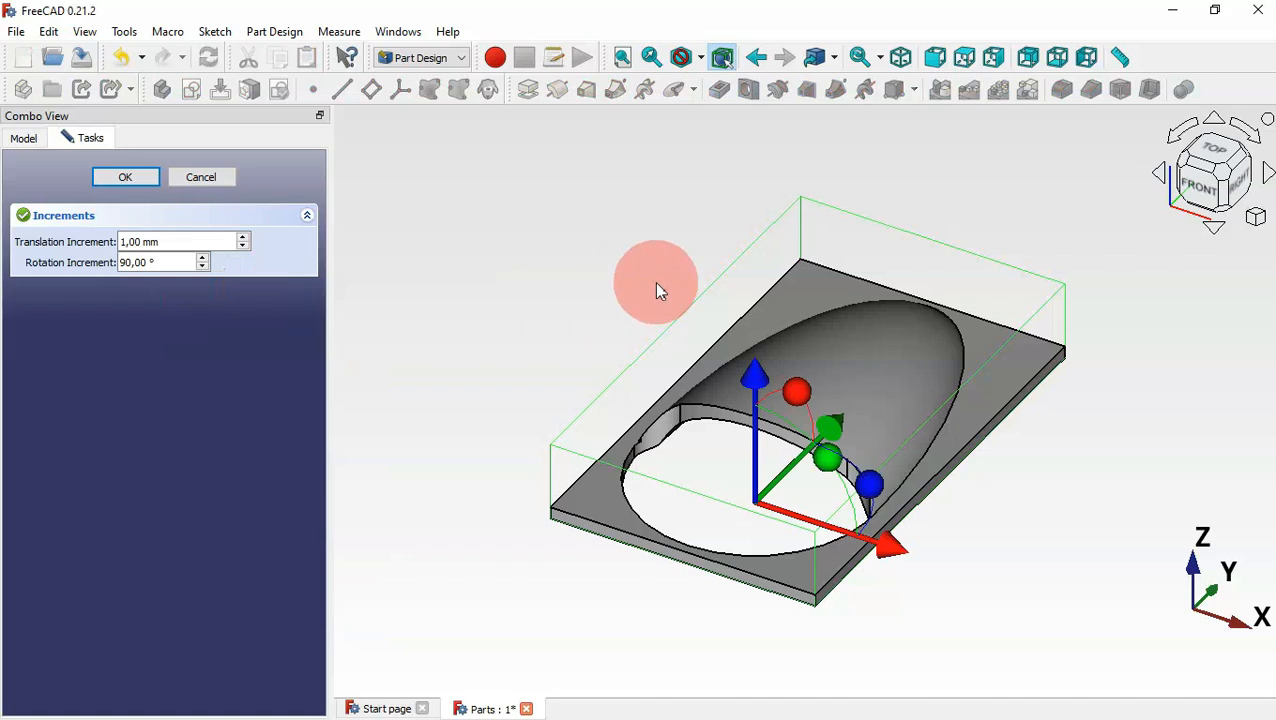
key(v)
key(f)
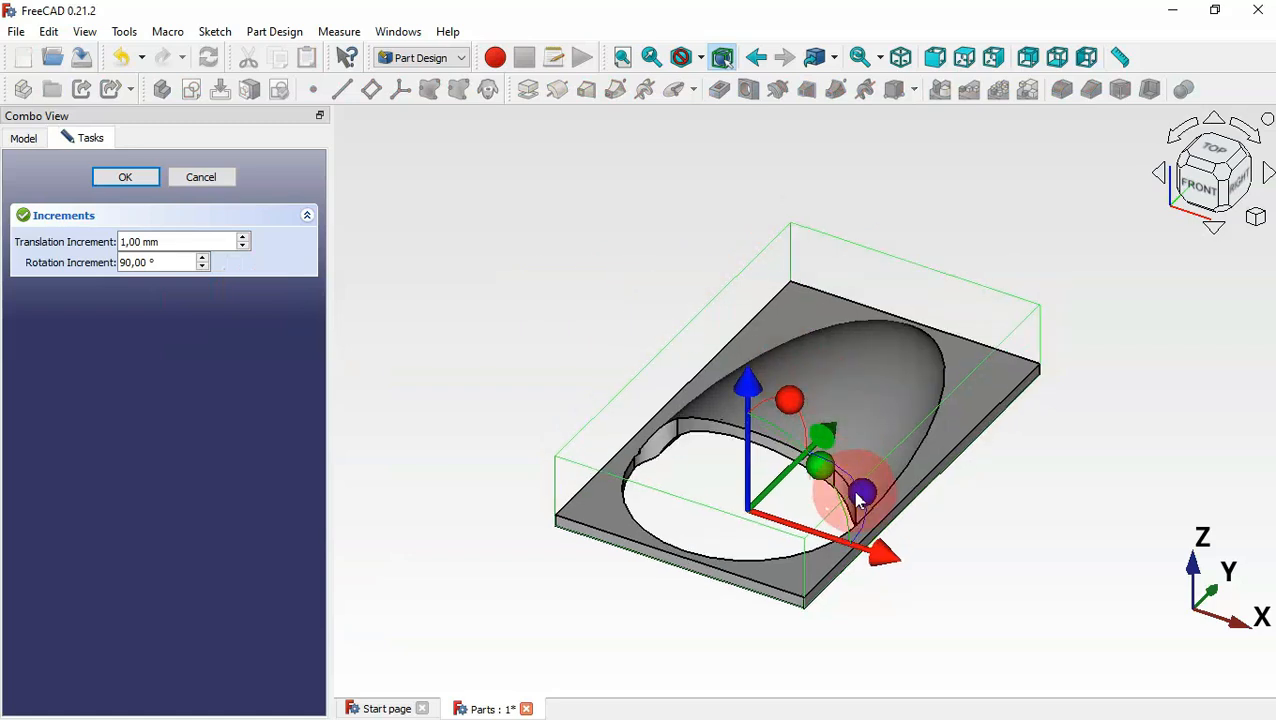
drag(866, 497, 728, 558)
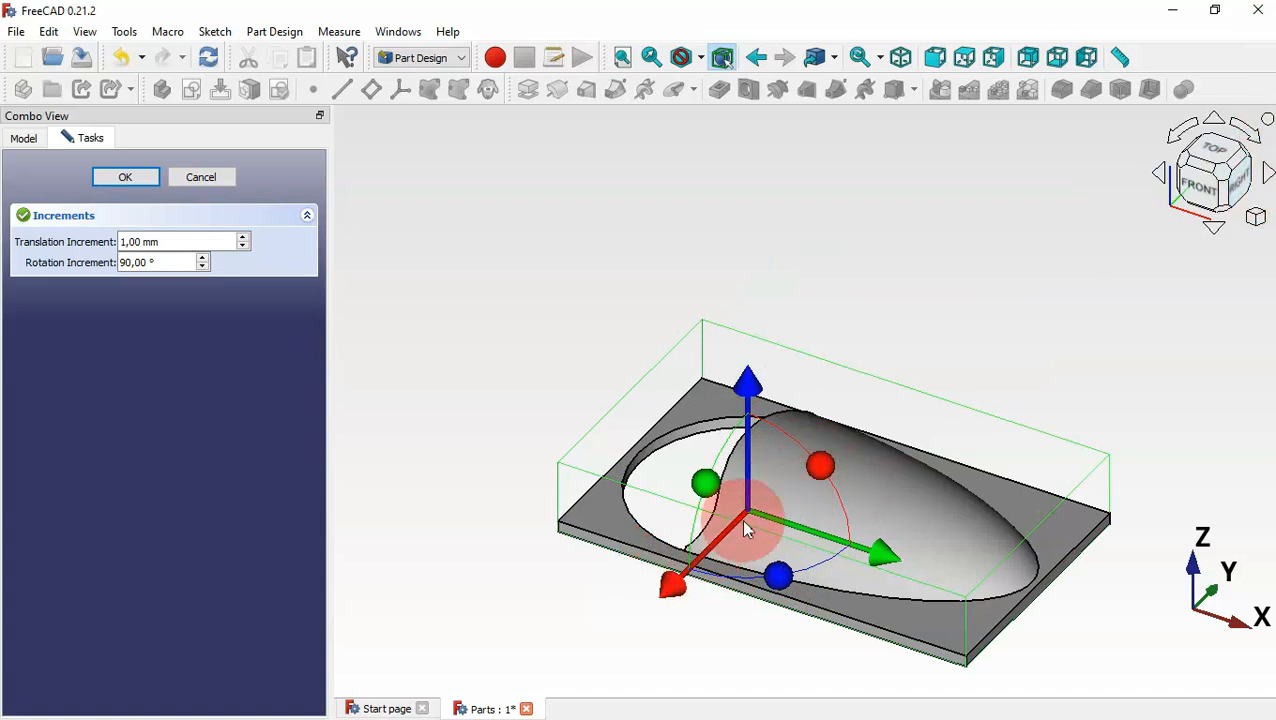
Rotate the louver body 90° about its own X axis so it stands upright with the opening at the top, and accept the transform
drag(816, 474, 818, 603)
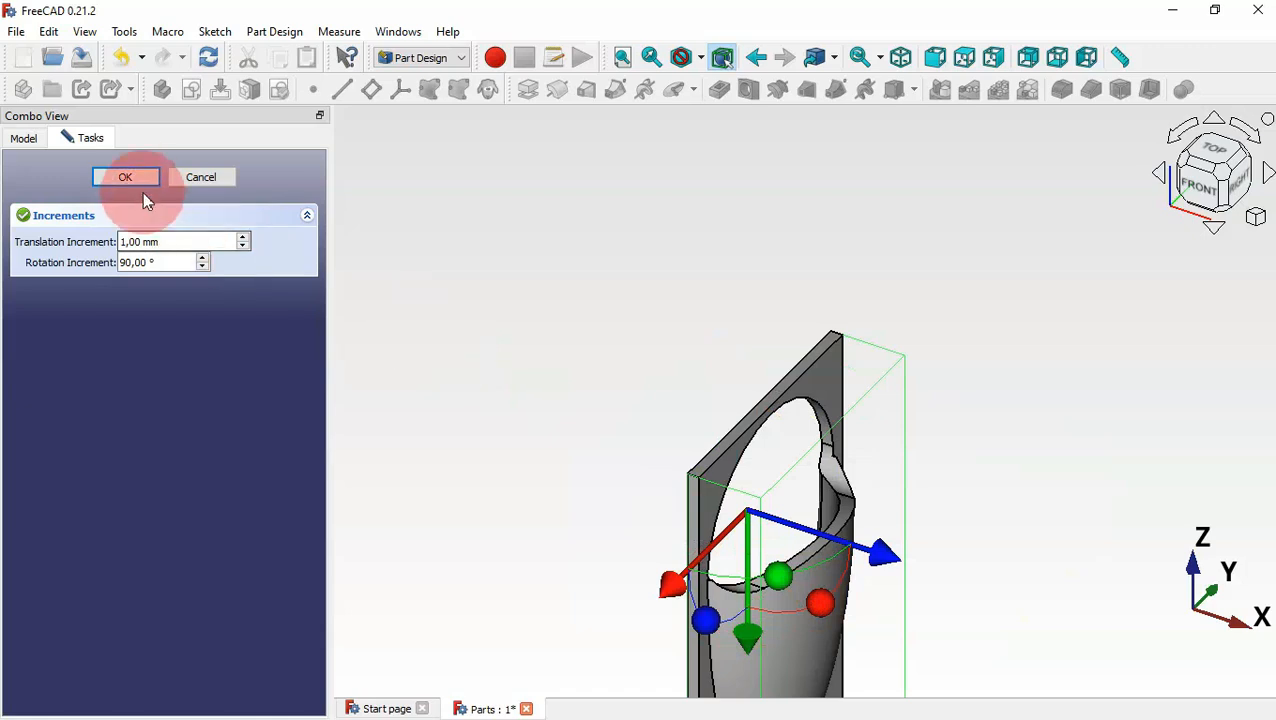
click(136, 181)
click(578, 248)
key(v)
key(f)
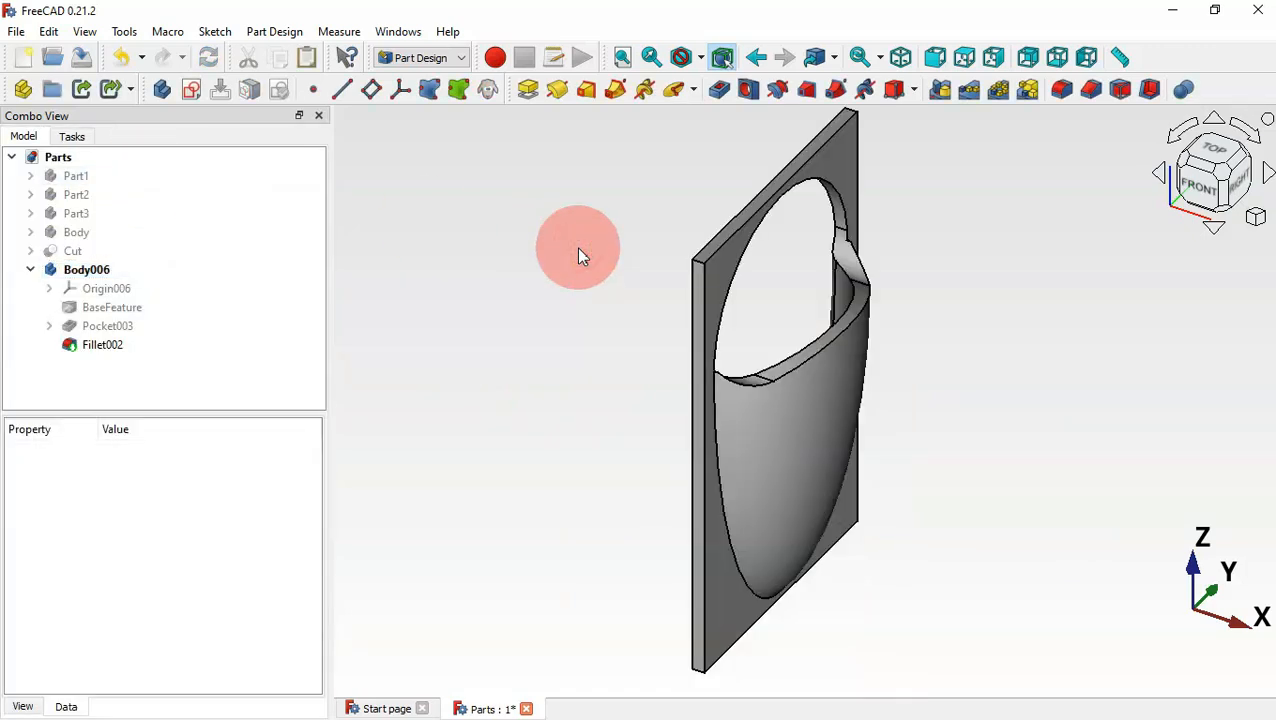
click(1046, 473)
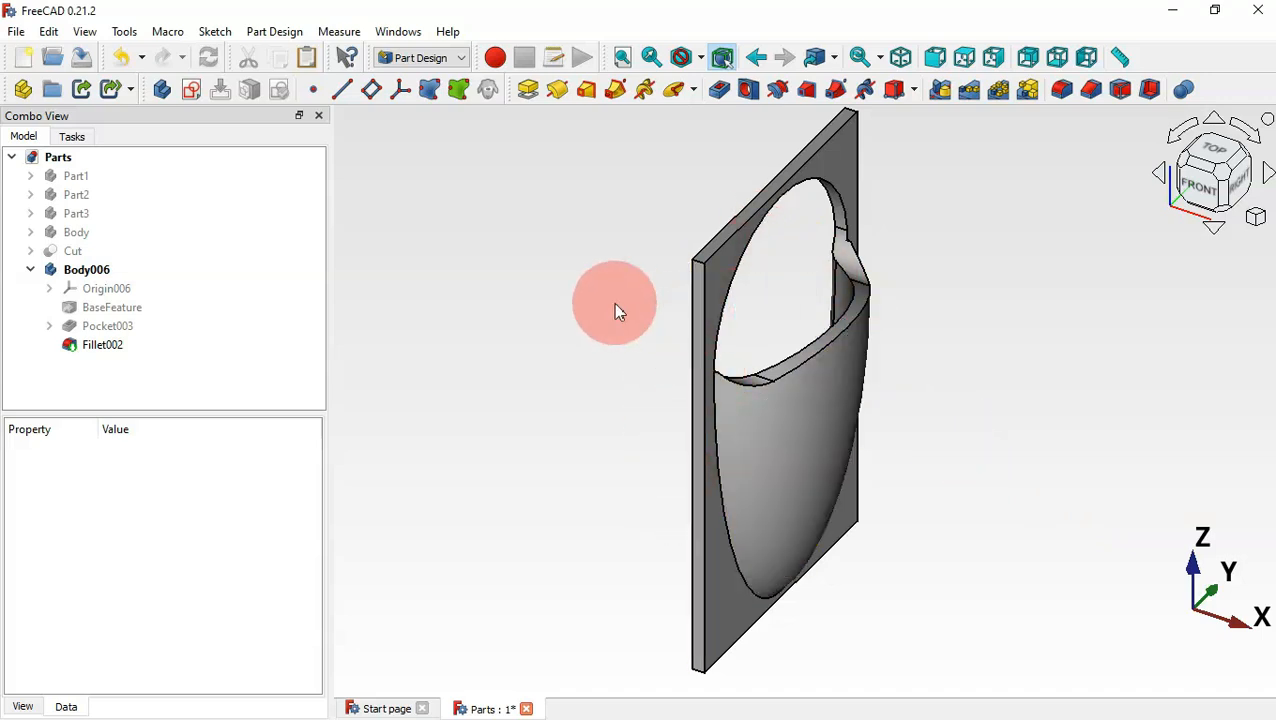
Switch to the Draft workbench and hide the working-plane grid
click(425, 57)
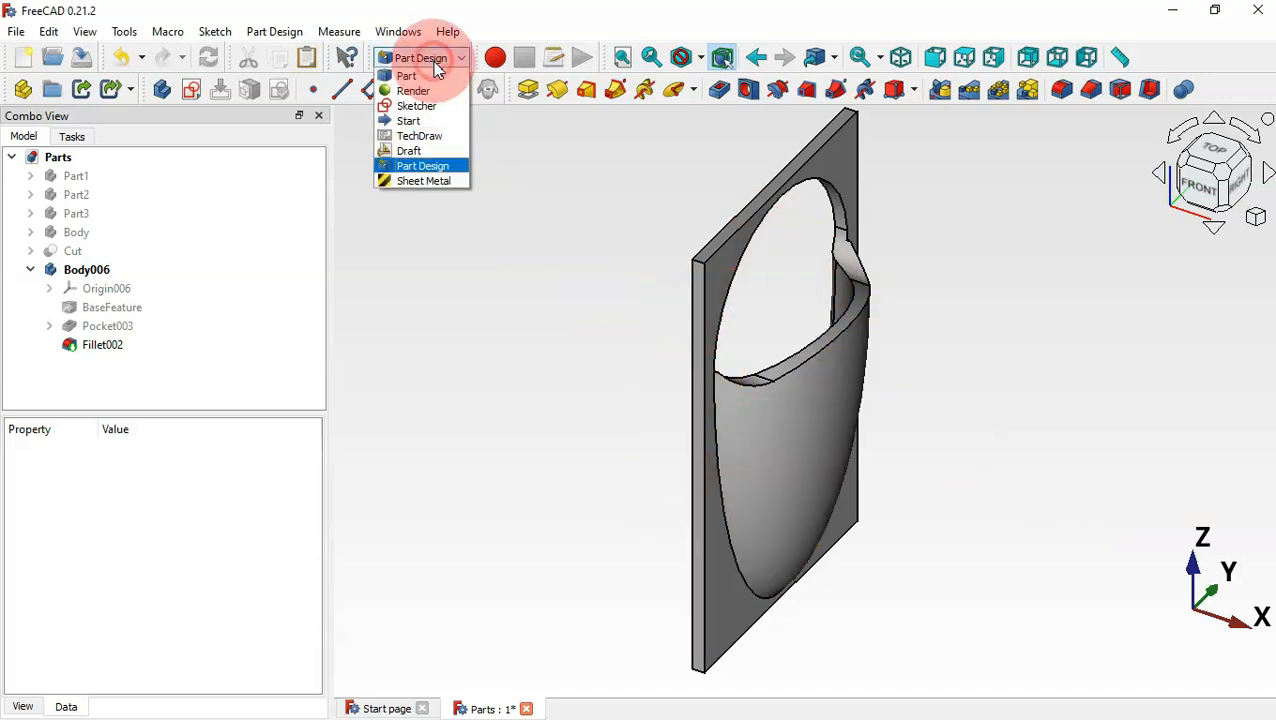
click(436, 151)
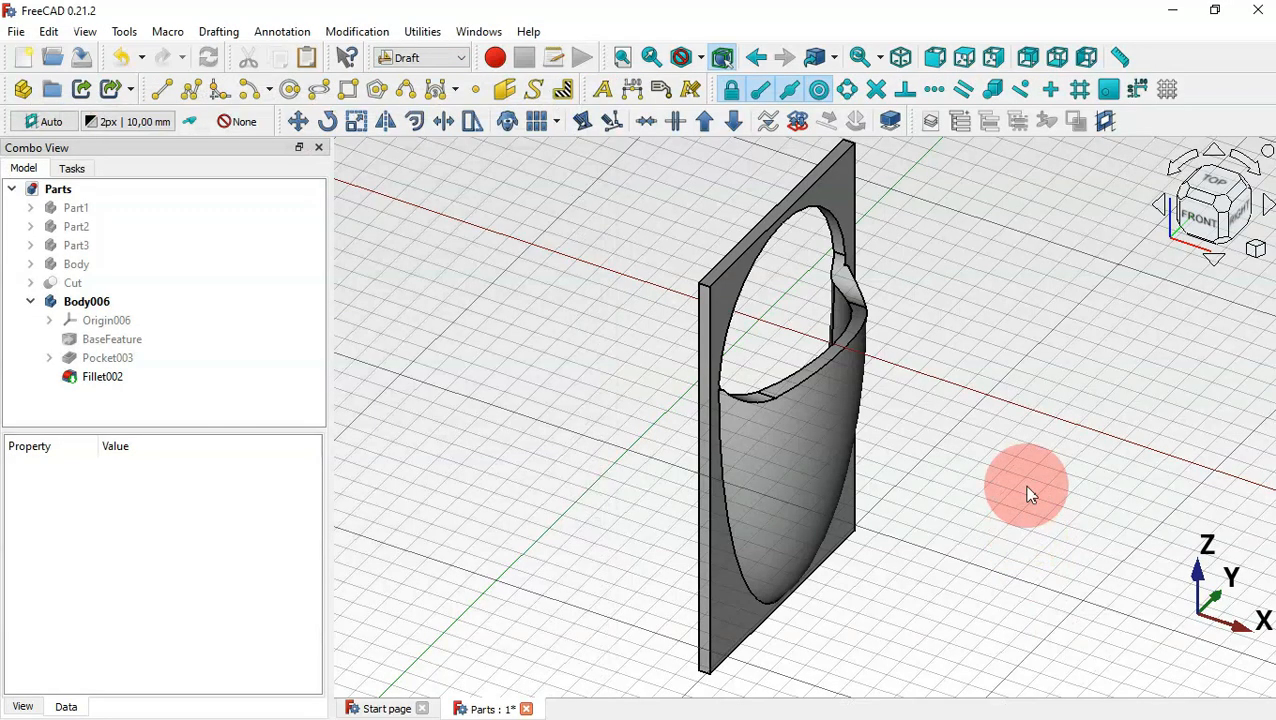
click(1167, 92)
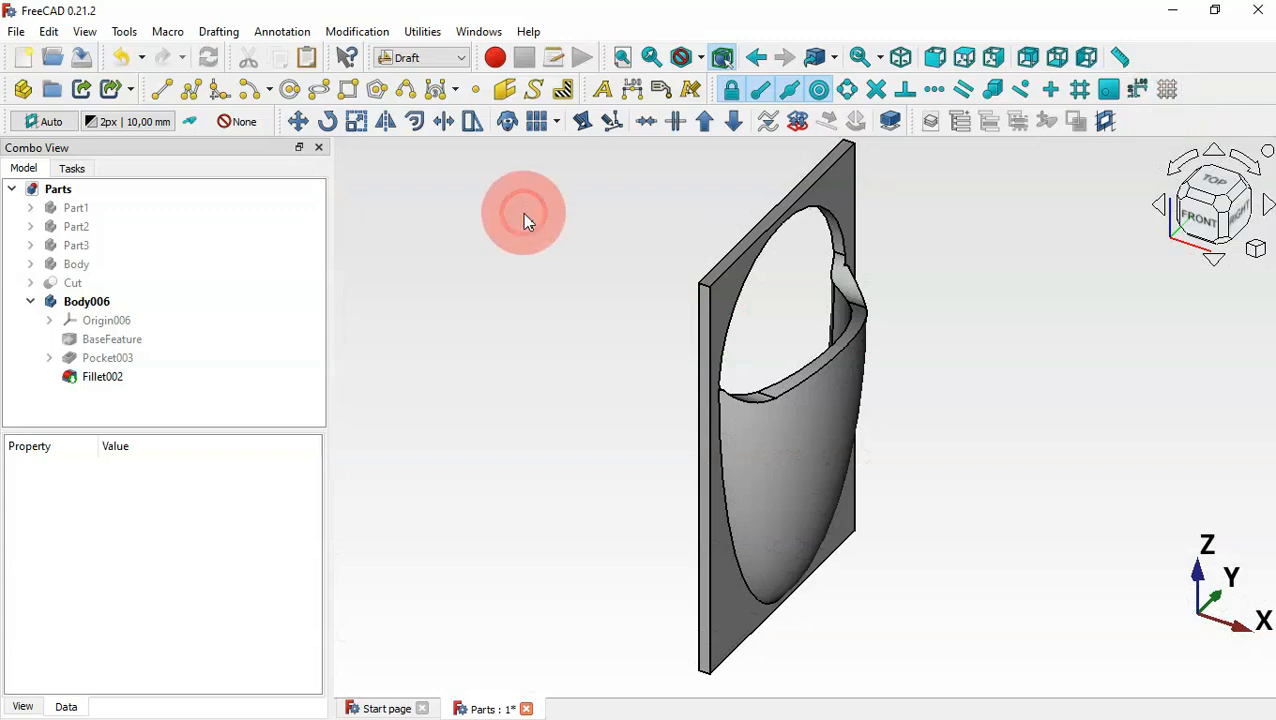
Clone the upright louver body Body006 and collapse its branch in the model tree
click(108, 302)
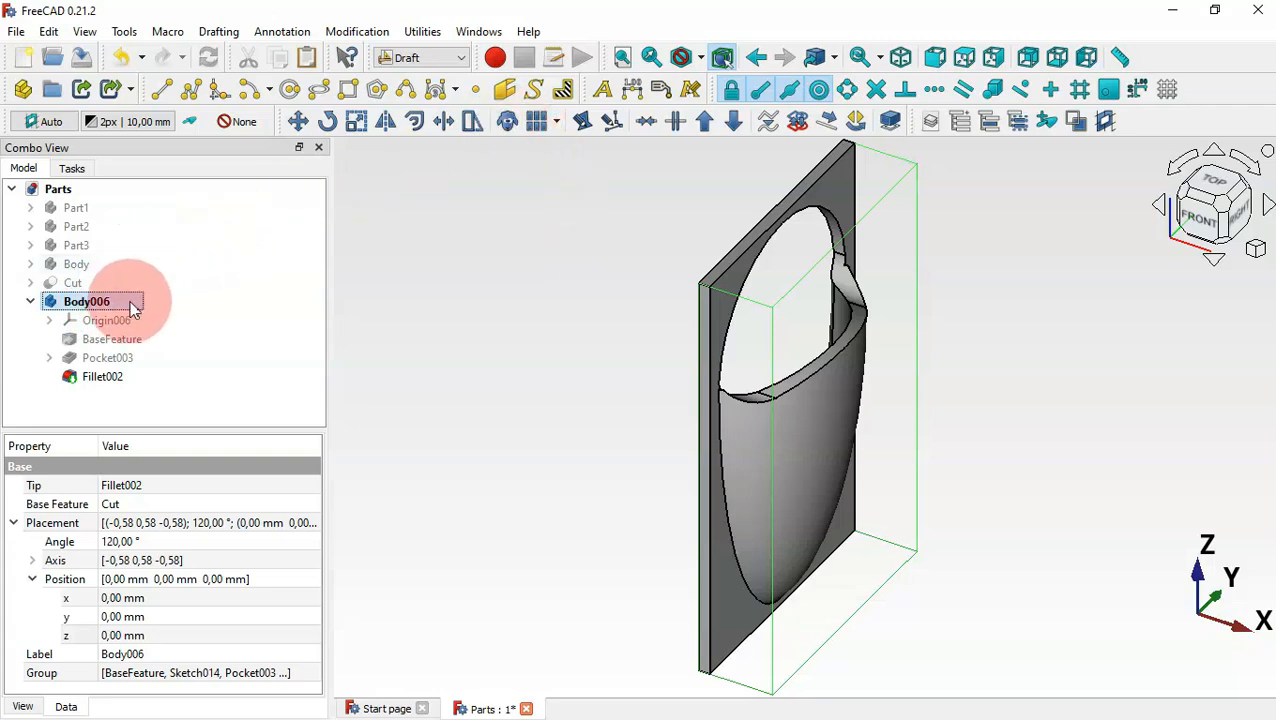
click(508, 127)
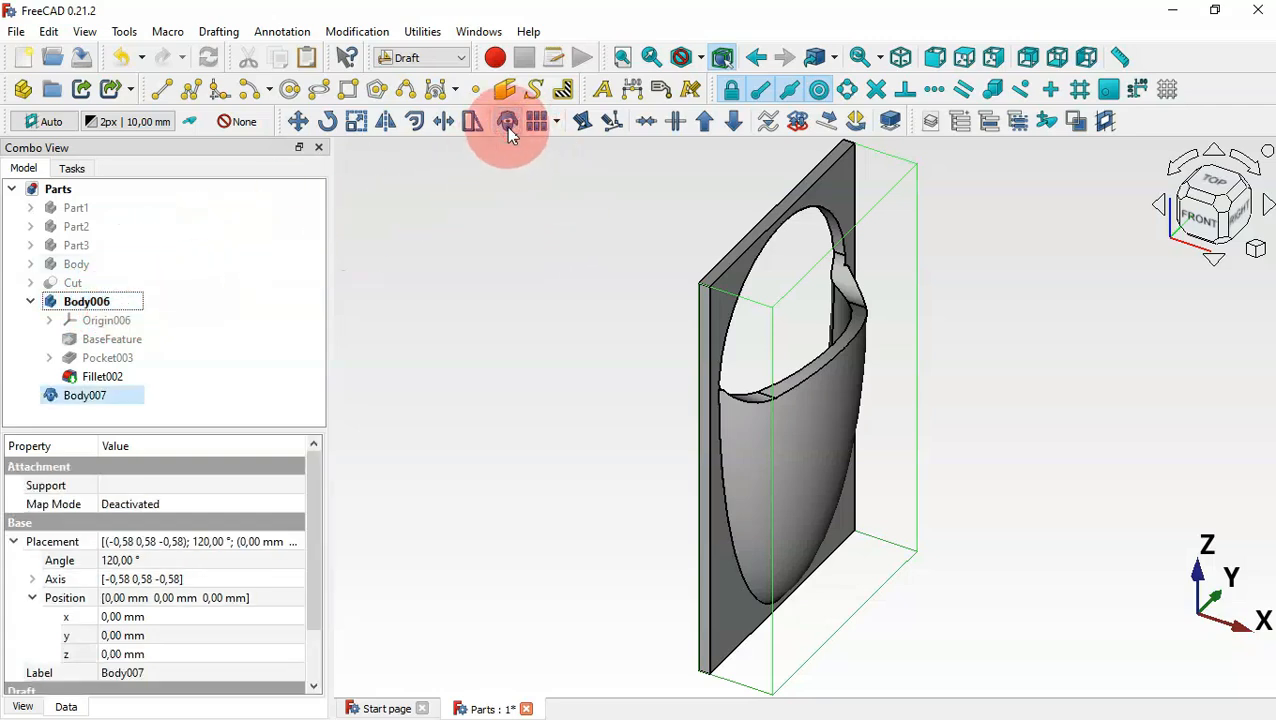
click(30, 303)
click(369, 331)
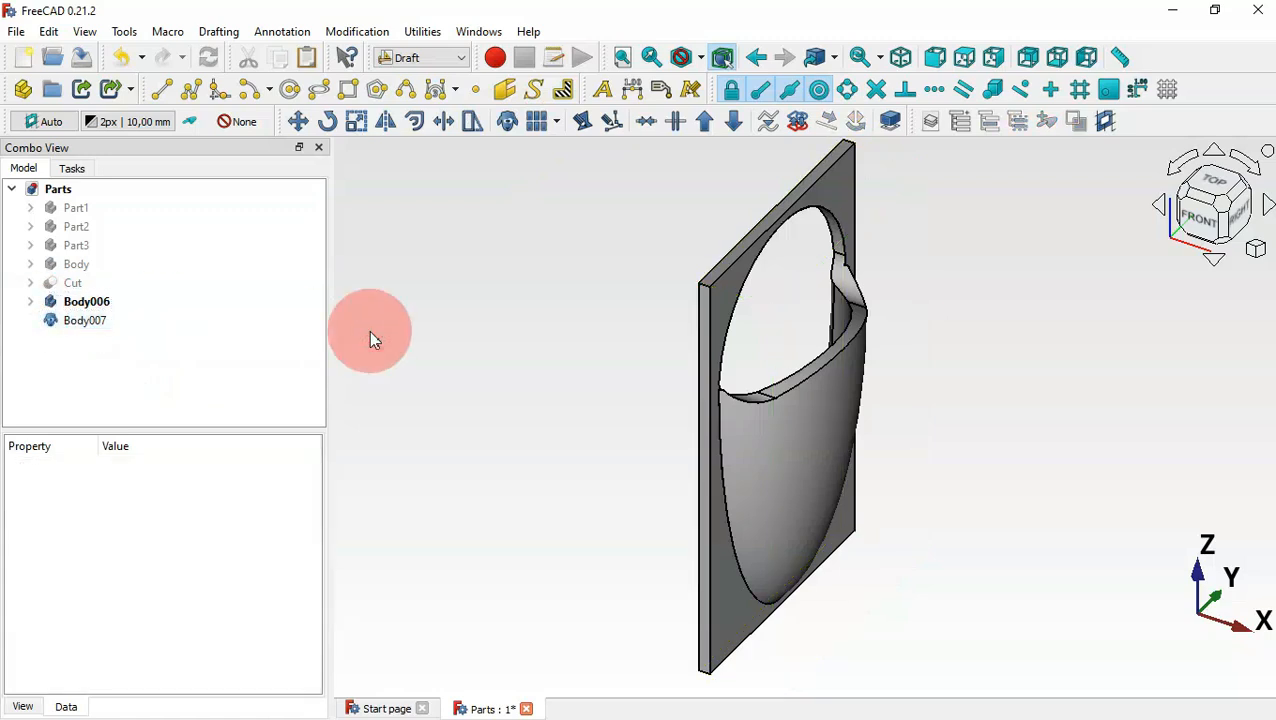
Offset the cloned louver from the original by setting its position to y 8.25 mm and z 18 mm
click(78, 324)
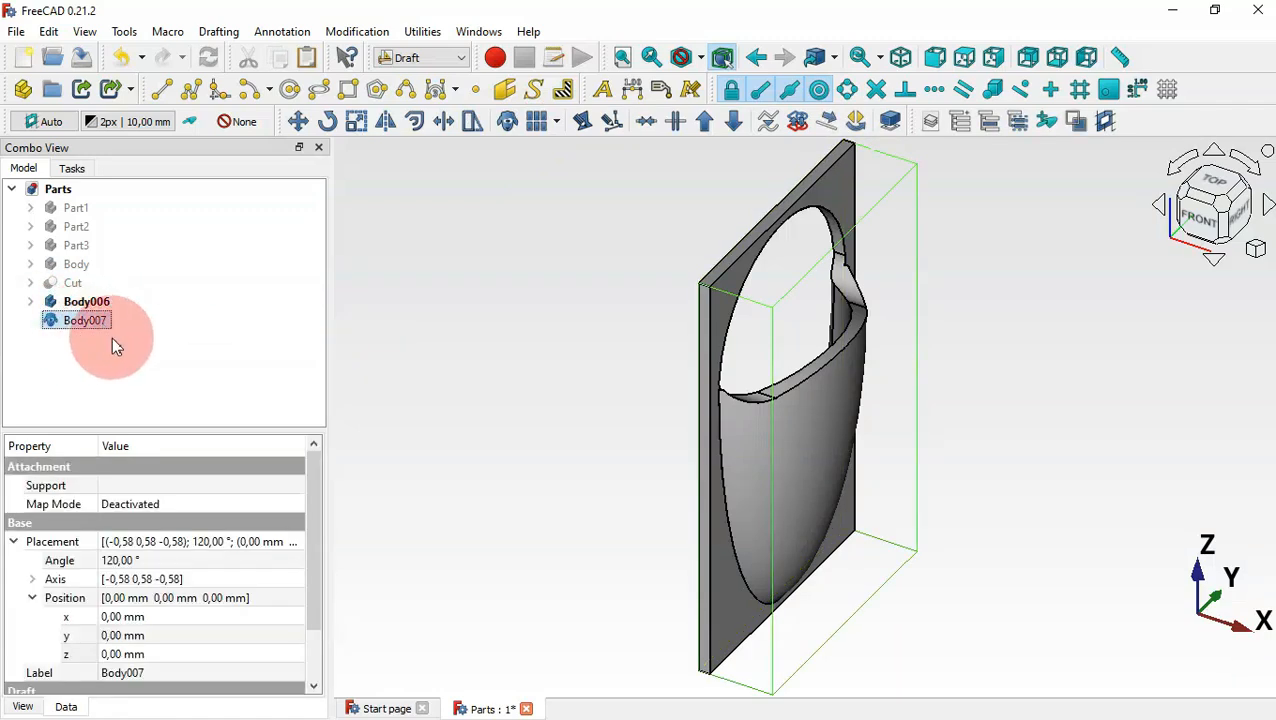
click(187, 637)
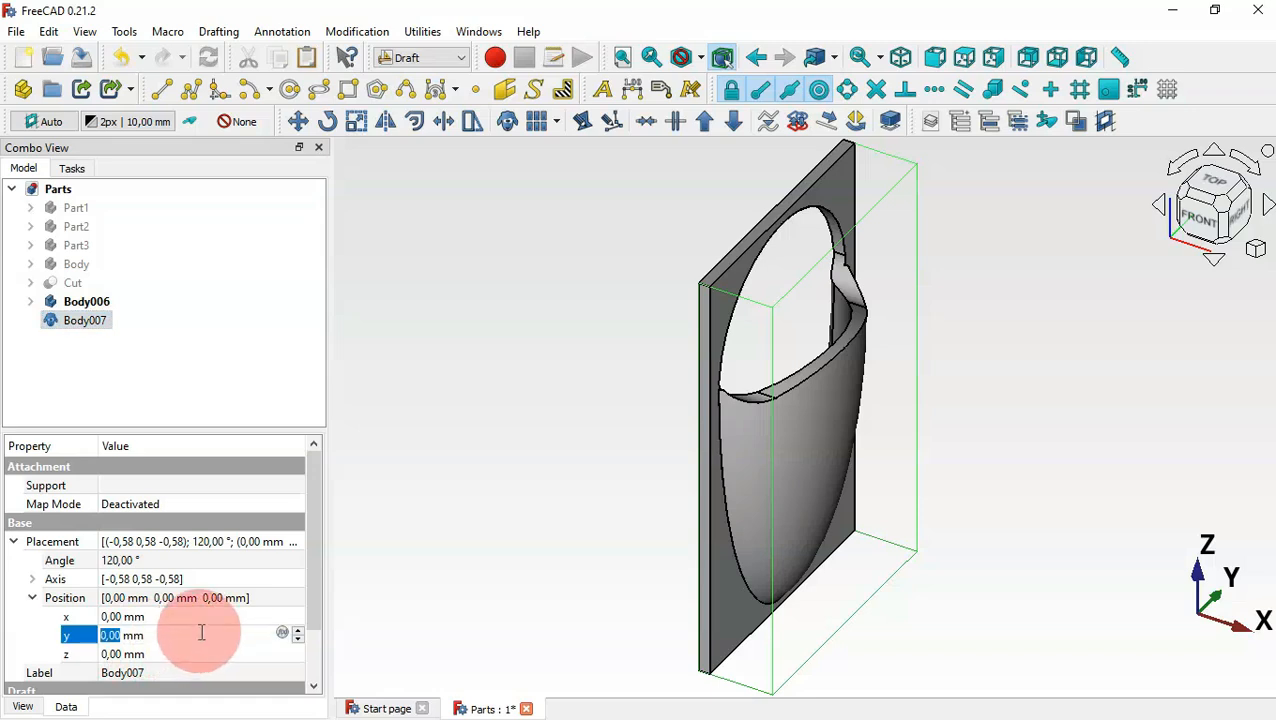
text(8.25)
key(Return)
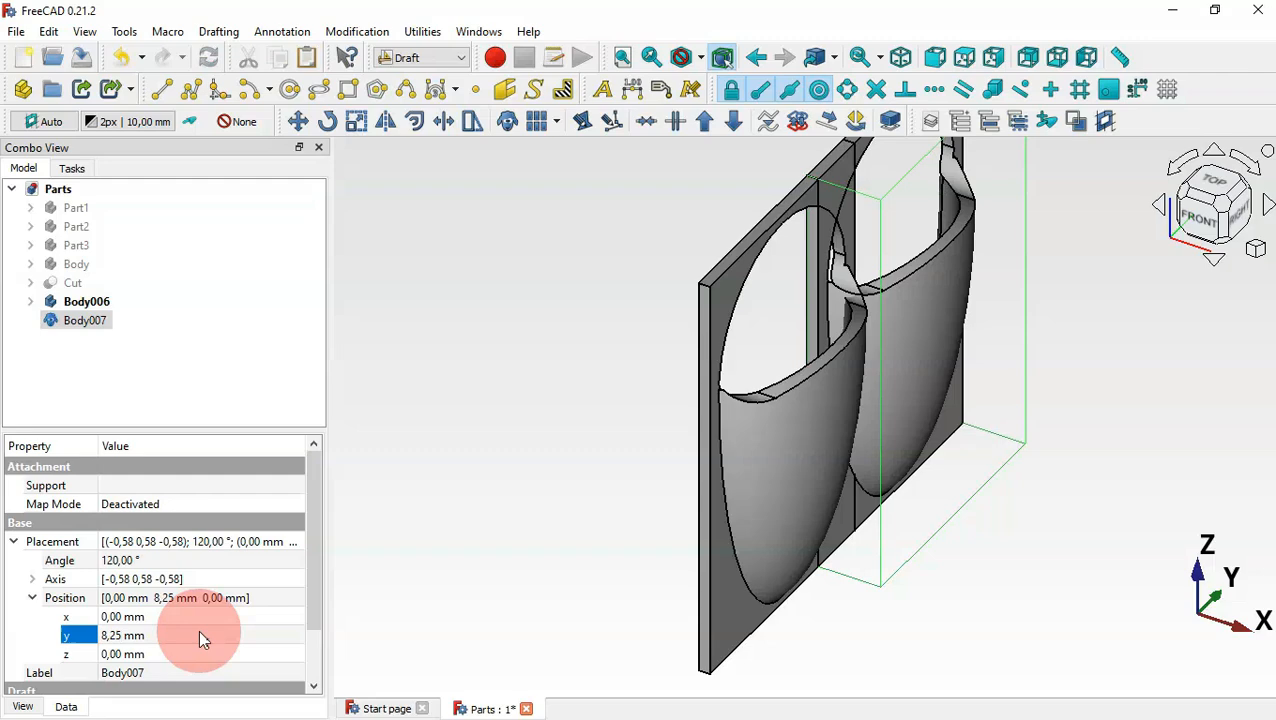
click(207, 653)
click(166, 653)
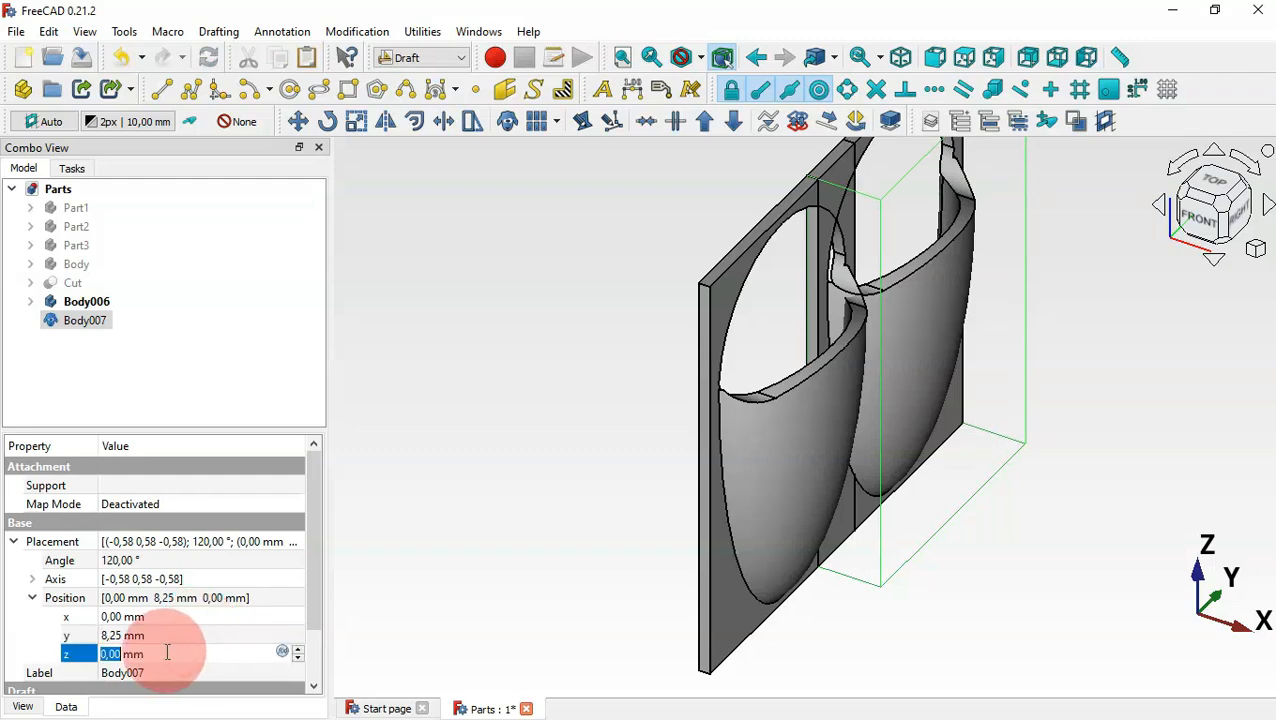
text(16)
key(Return)
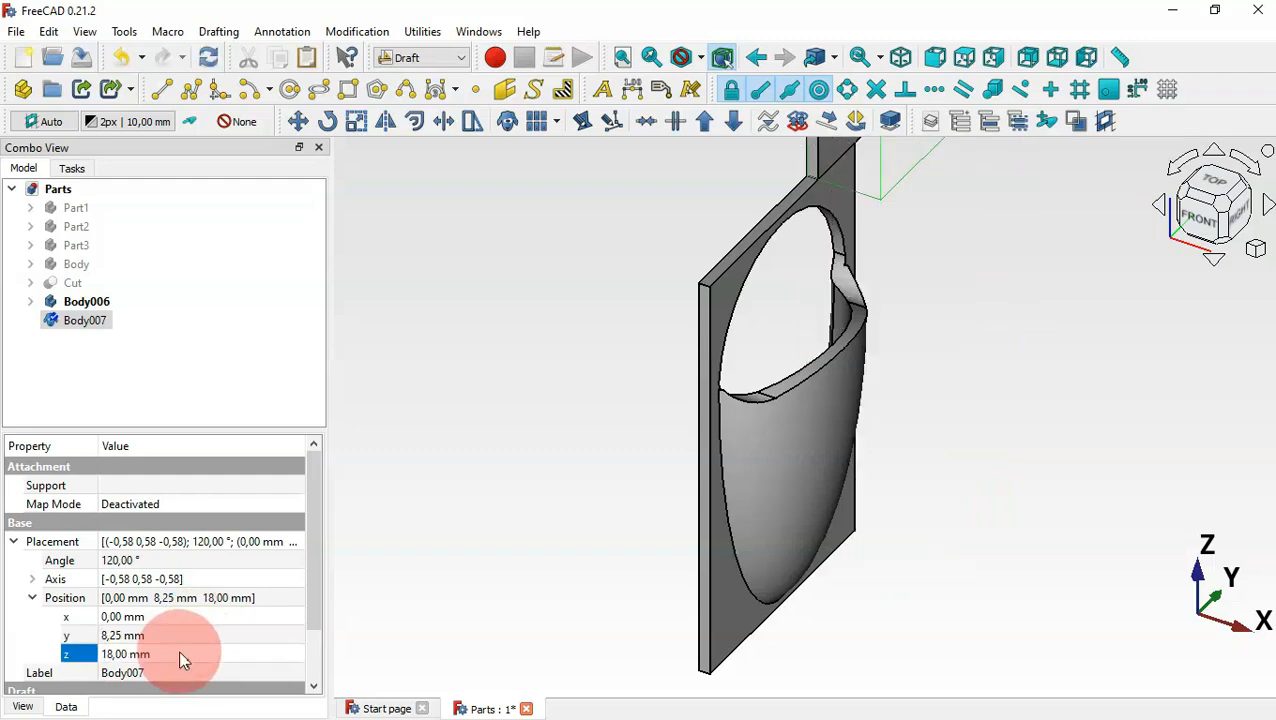
click(578, 567)
click(966, 550)
middle_drag(966, 550, 888, 513)
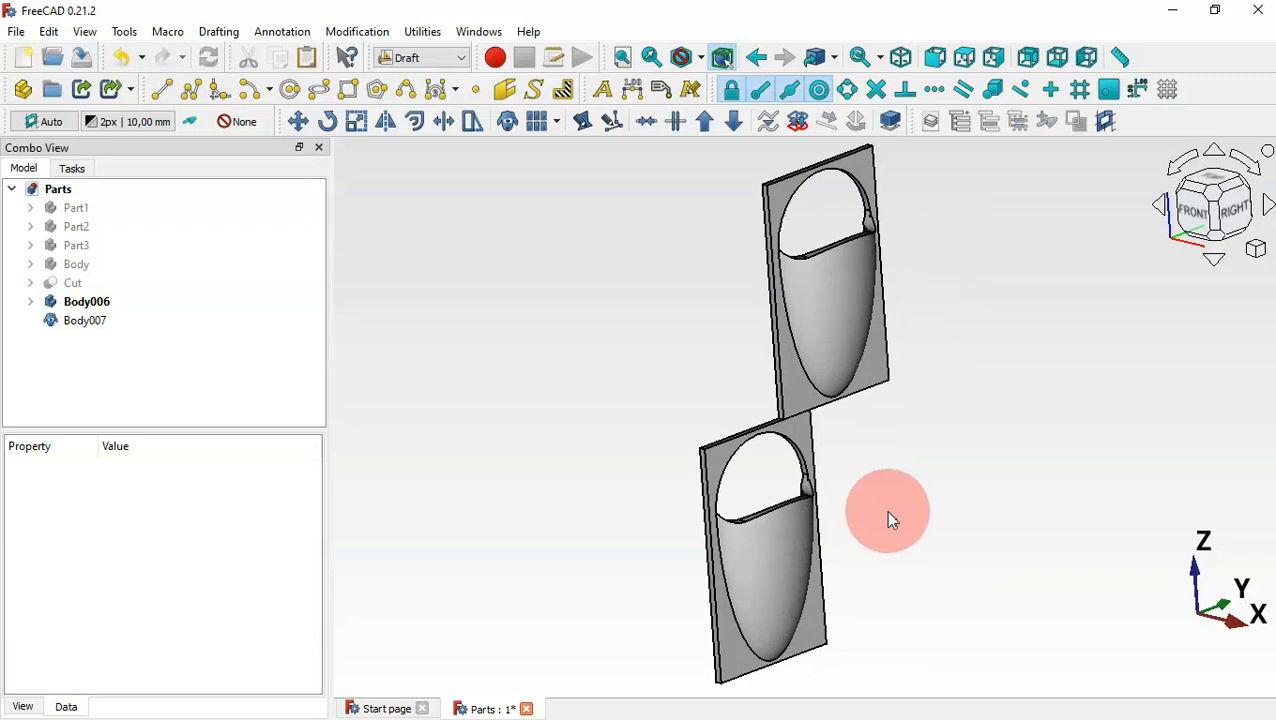
key(Home)
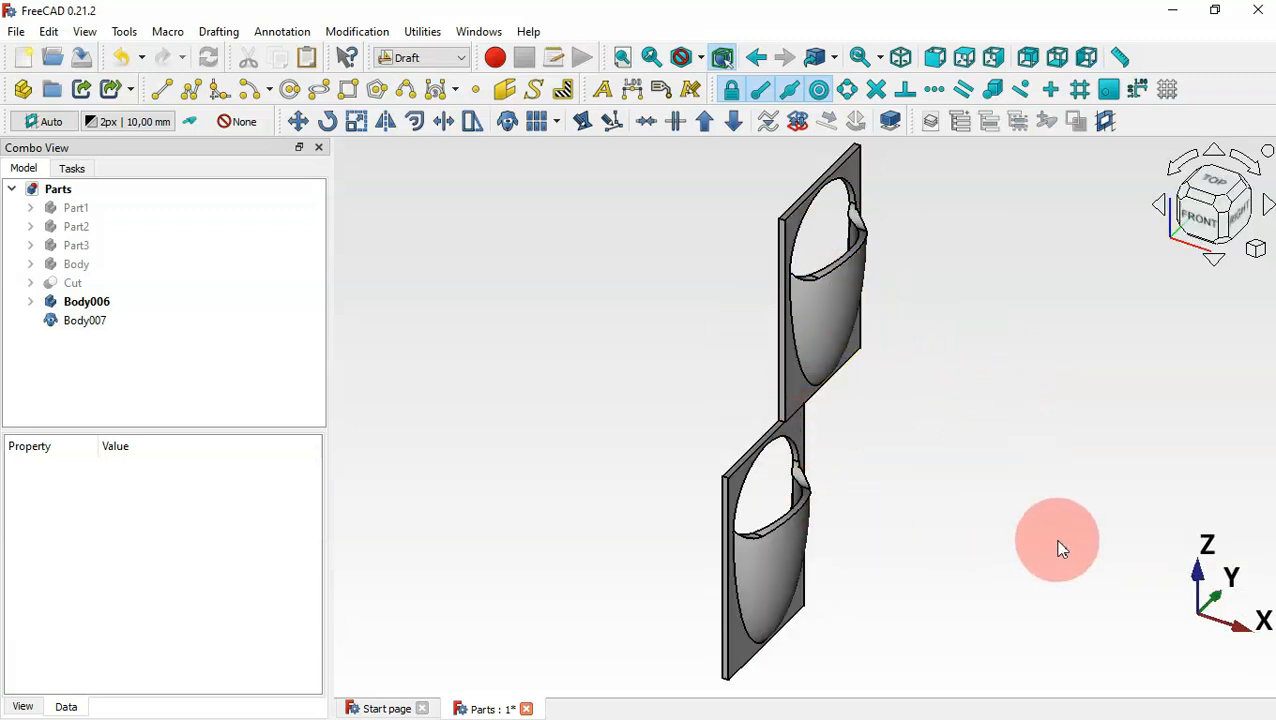
Start an orthogonal array of the original louver body with 1 element in X, 5 in Y and 4 in Z
click(88, 301)
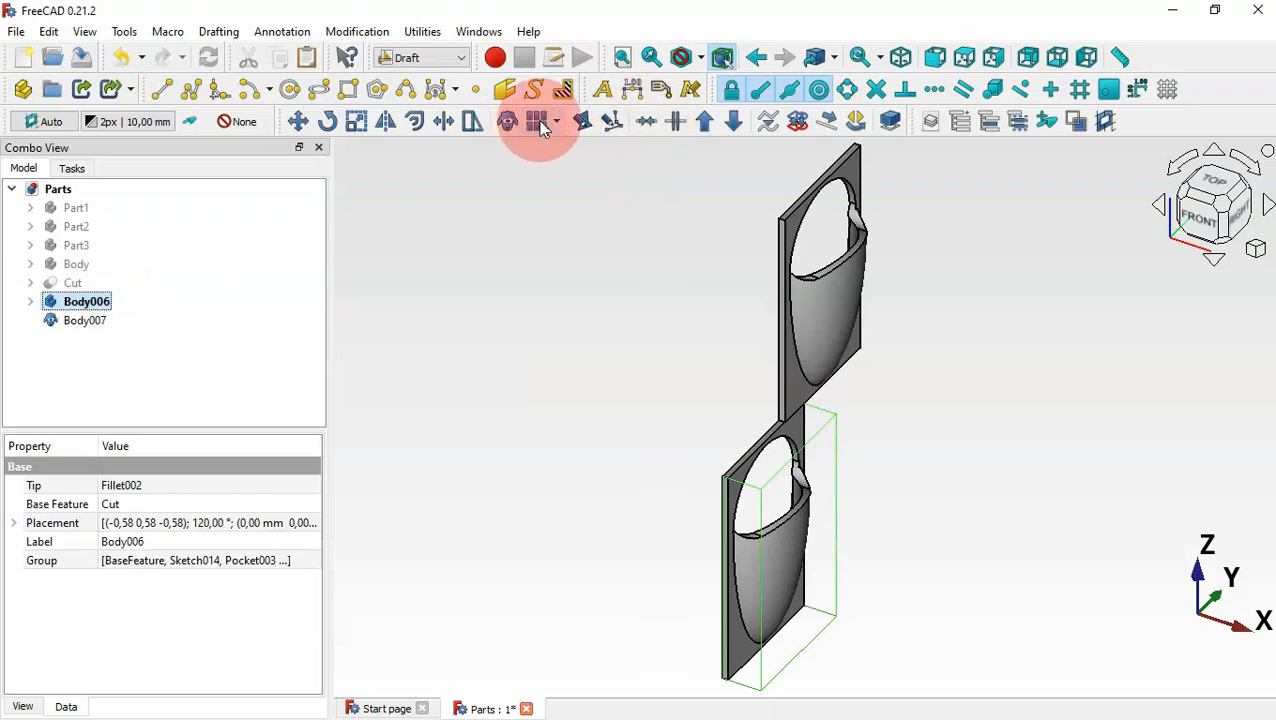
click(538, 122)
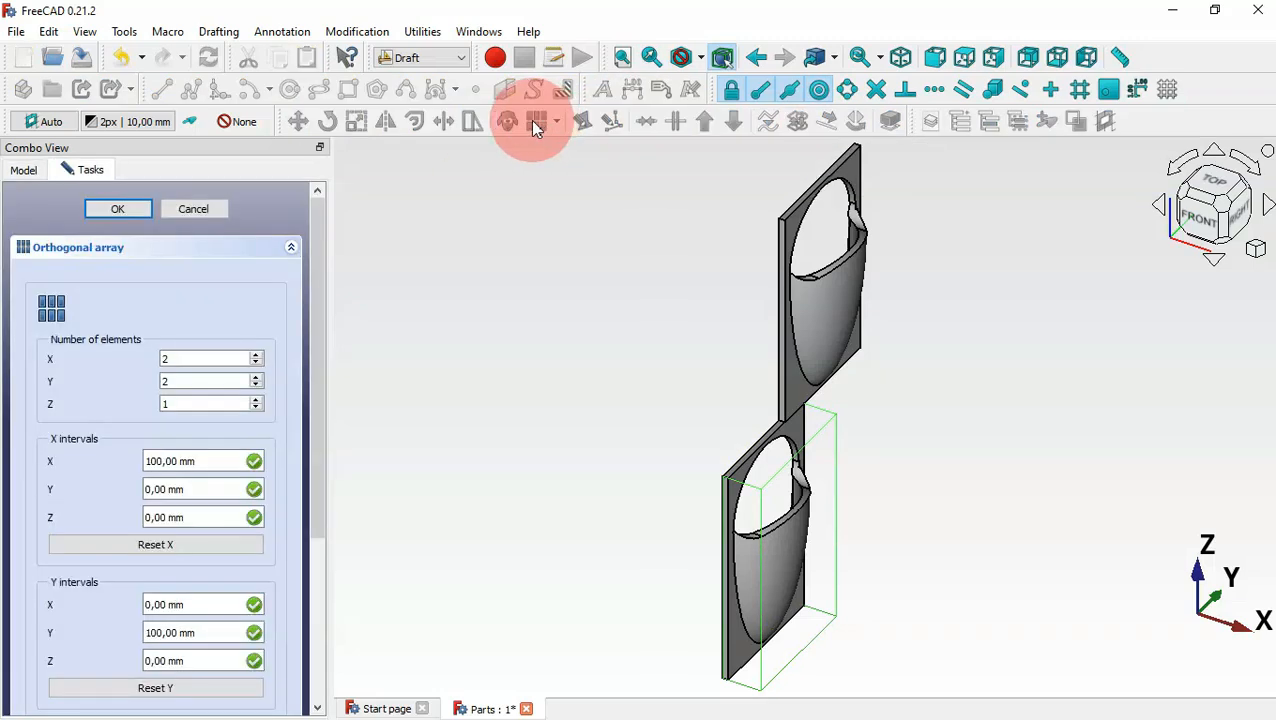
double_click(204, 358)
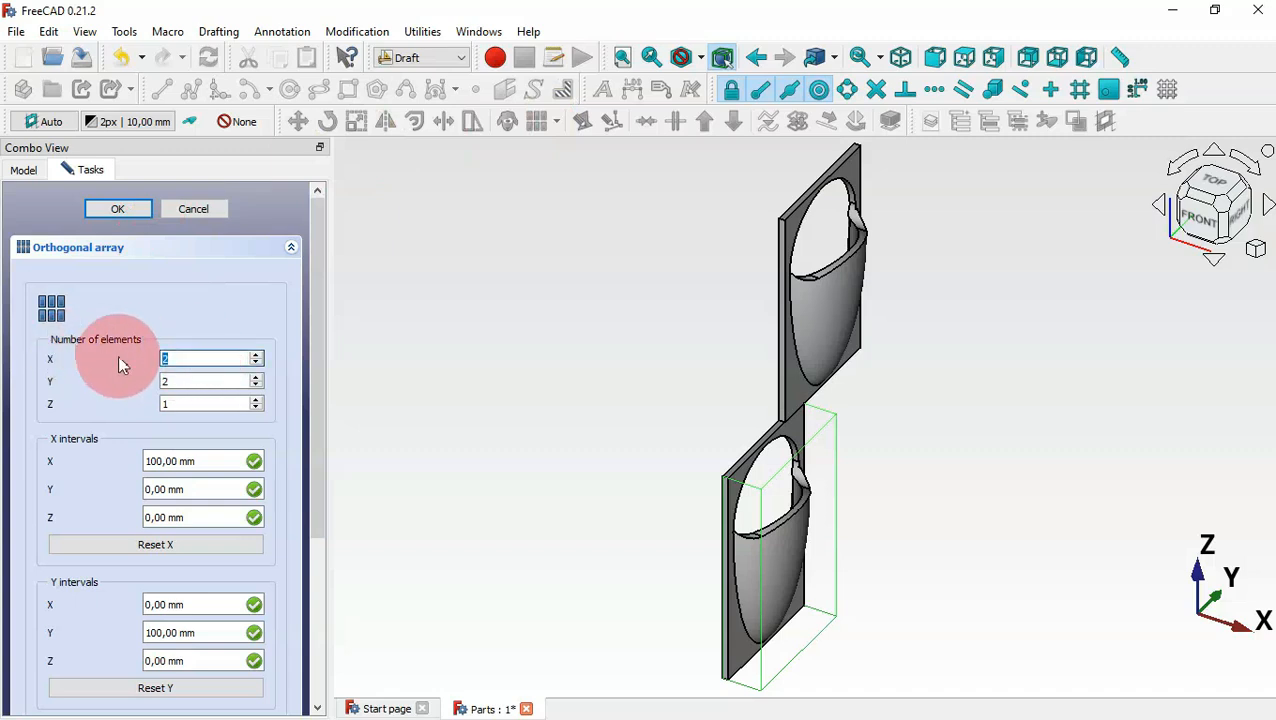
double_click(215, 380)
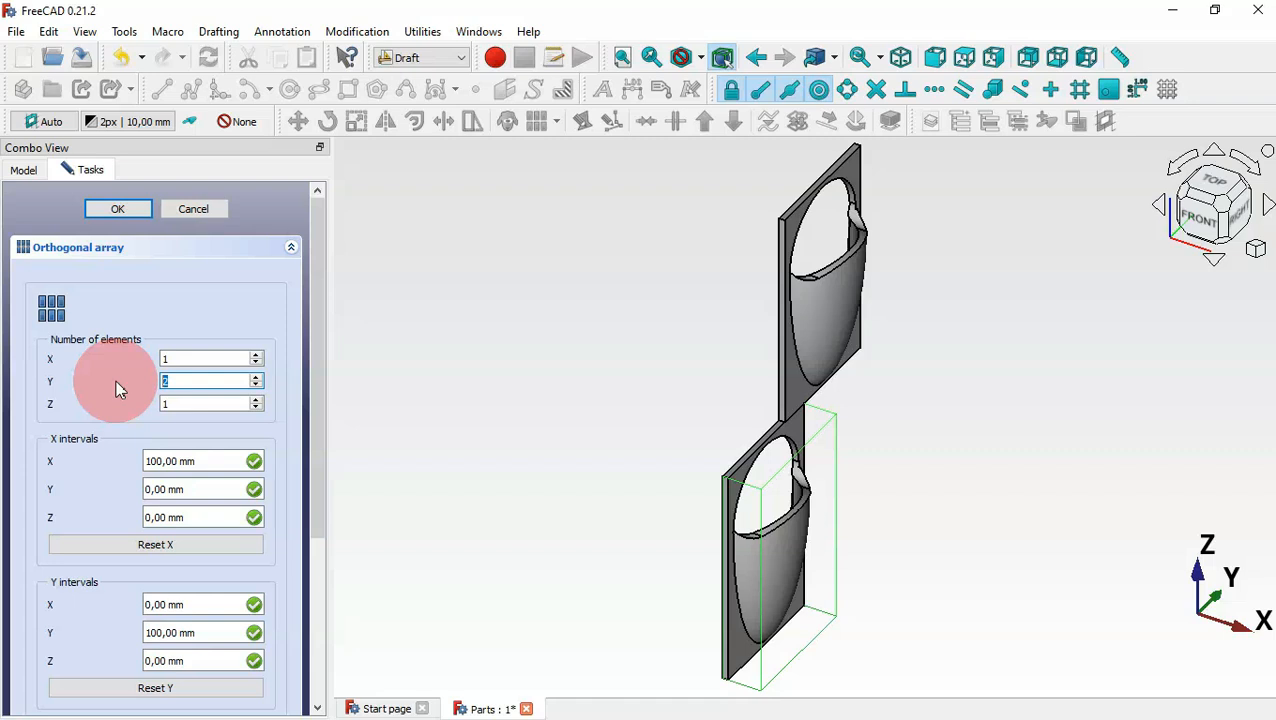
text(5)
double_click(185, 404)
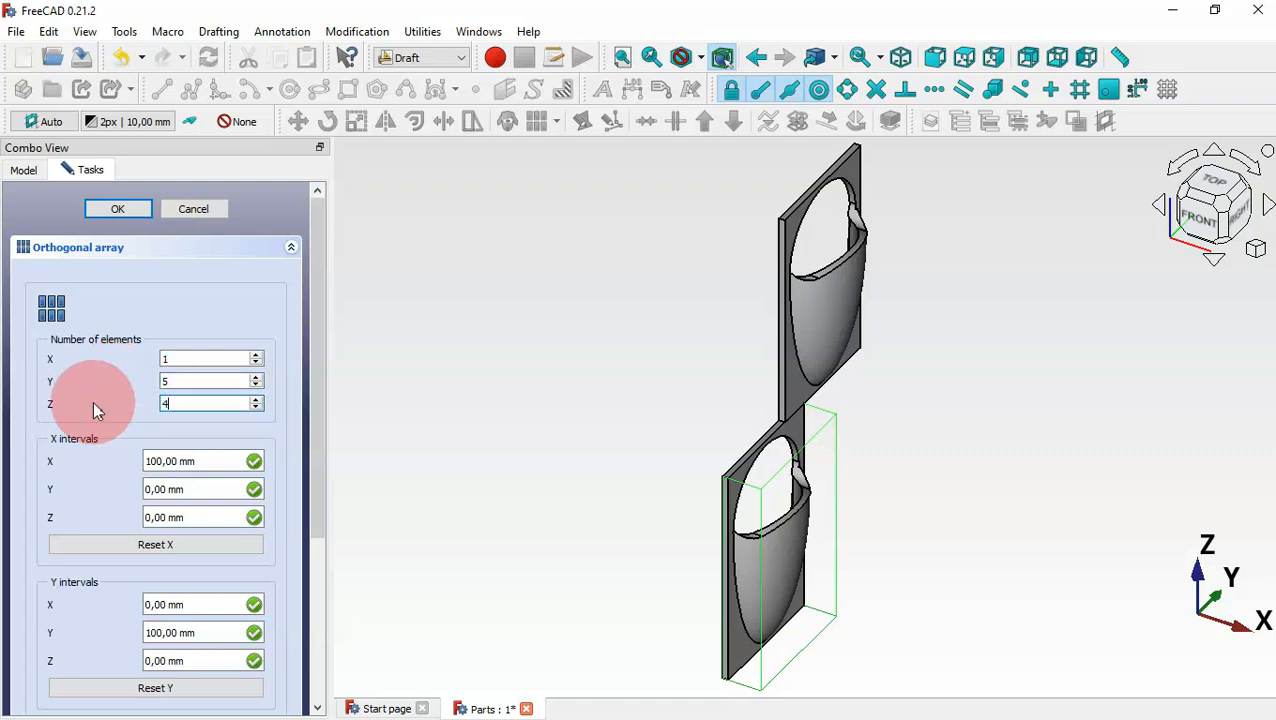
text(4)
Set the array's Y interval to 16.5 mm and its Z interval to 36 mm, and create the array
drag(316, 403, 315, 569)
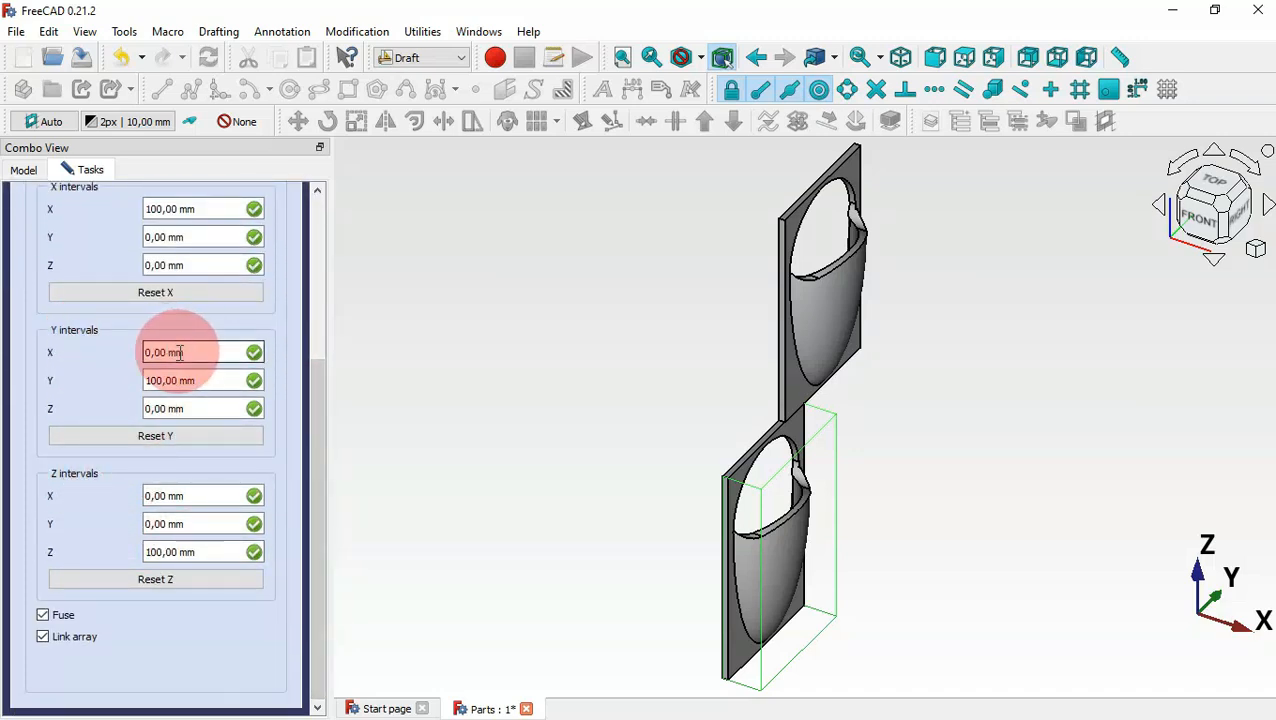
drag(217, 381, 82, 379)
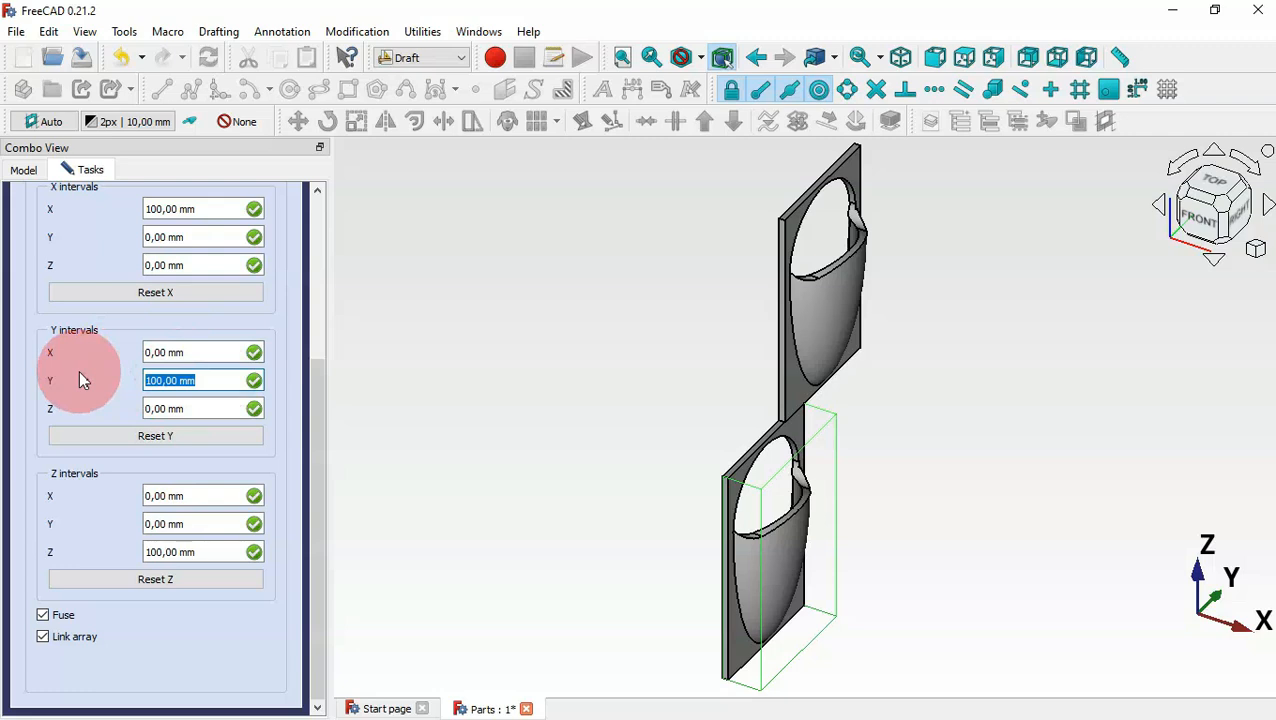
text(16.5)
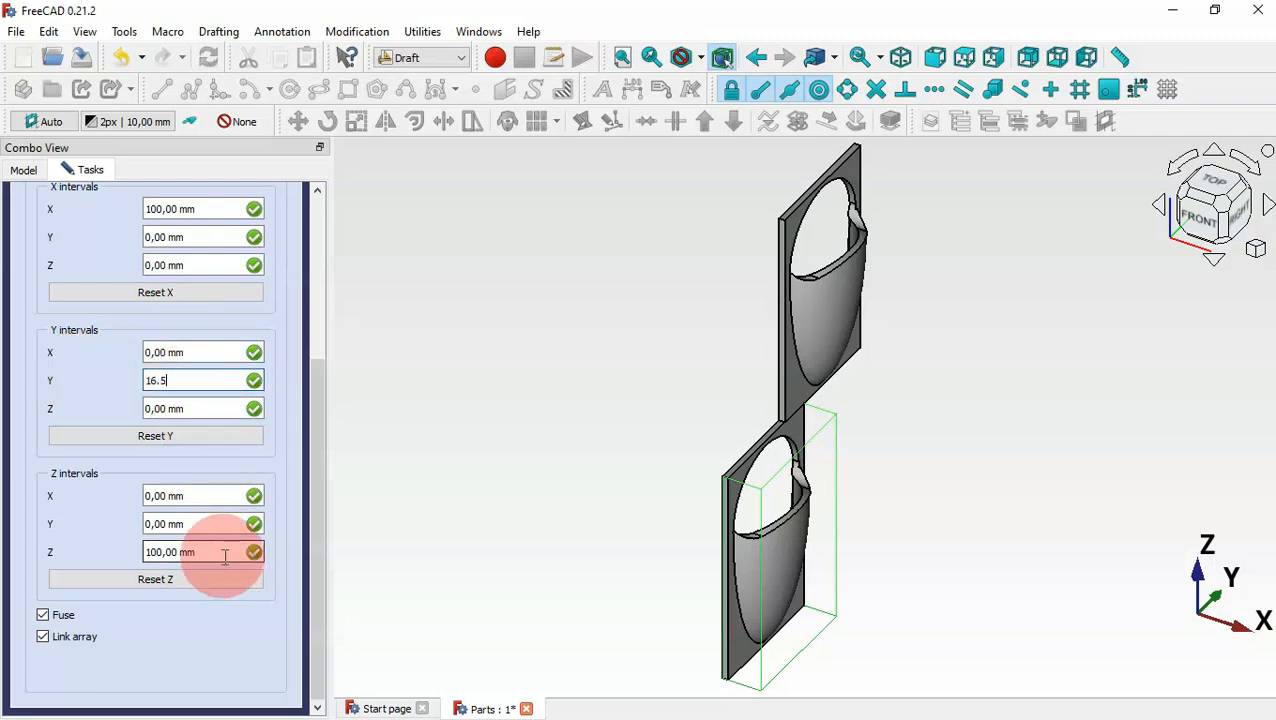
drag(222, 553, 53, 550)
text(36)
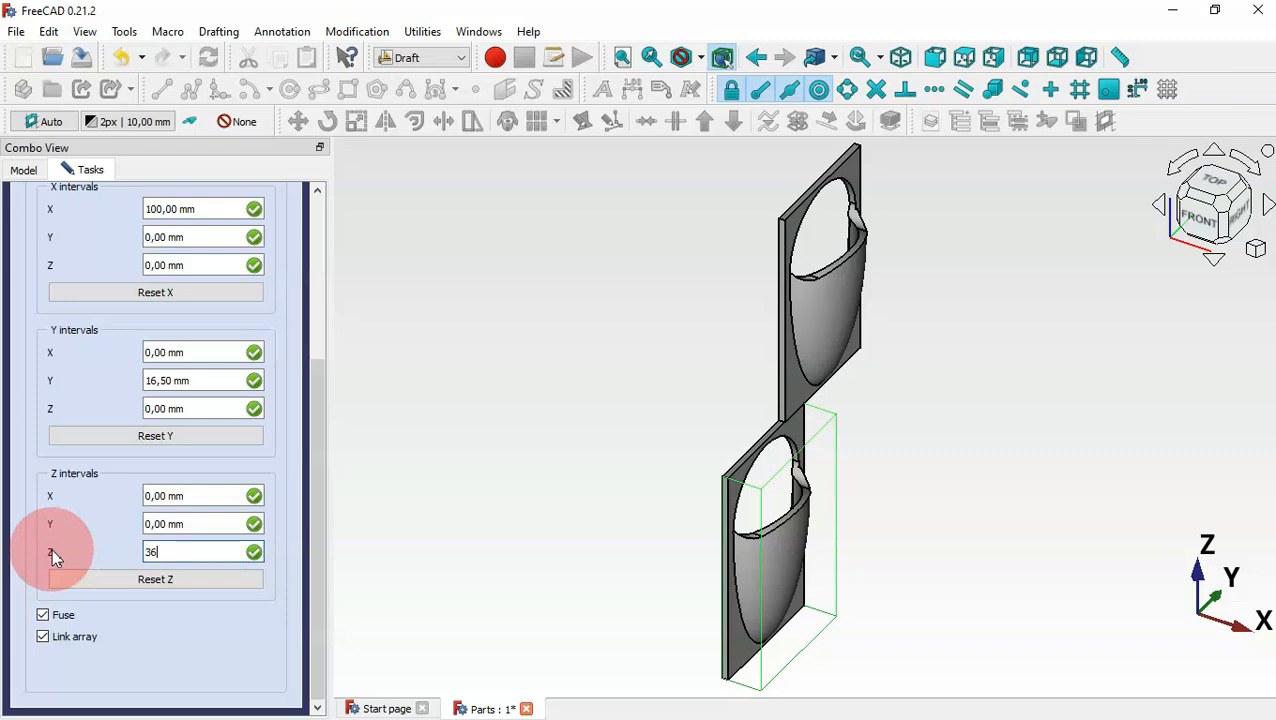
key(Return)
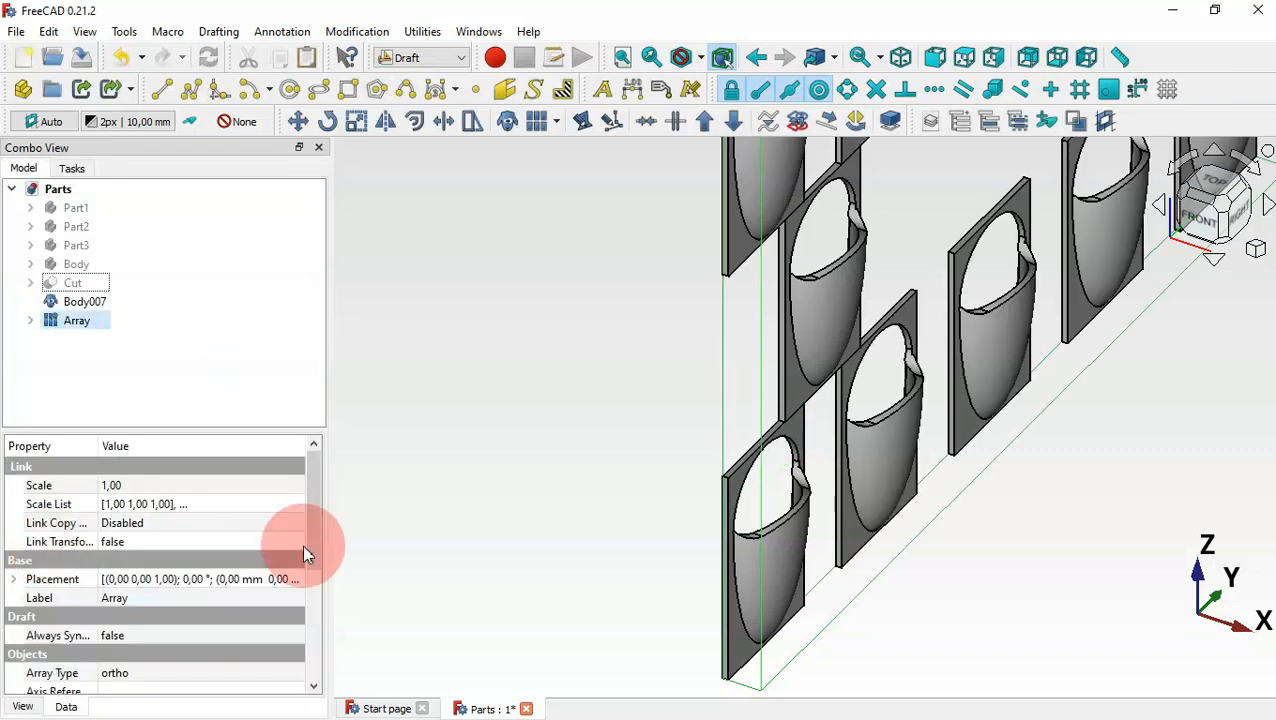
click(476, 539)
key(v)
key(f)
middle_drag(951, 508, 860, 484)
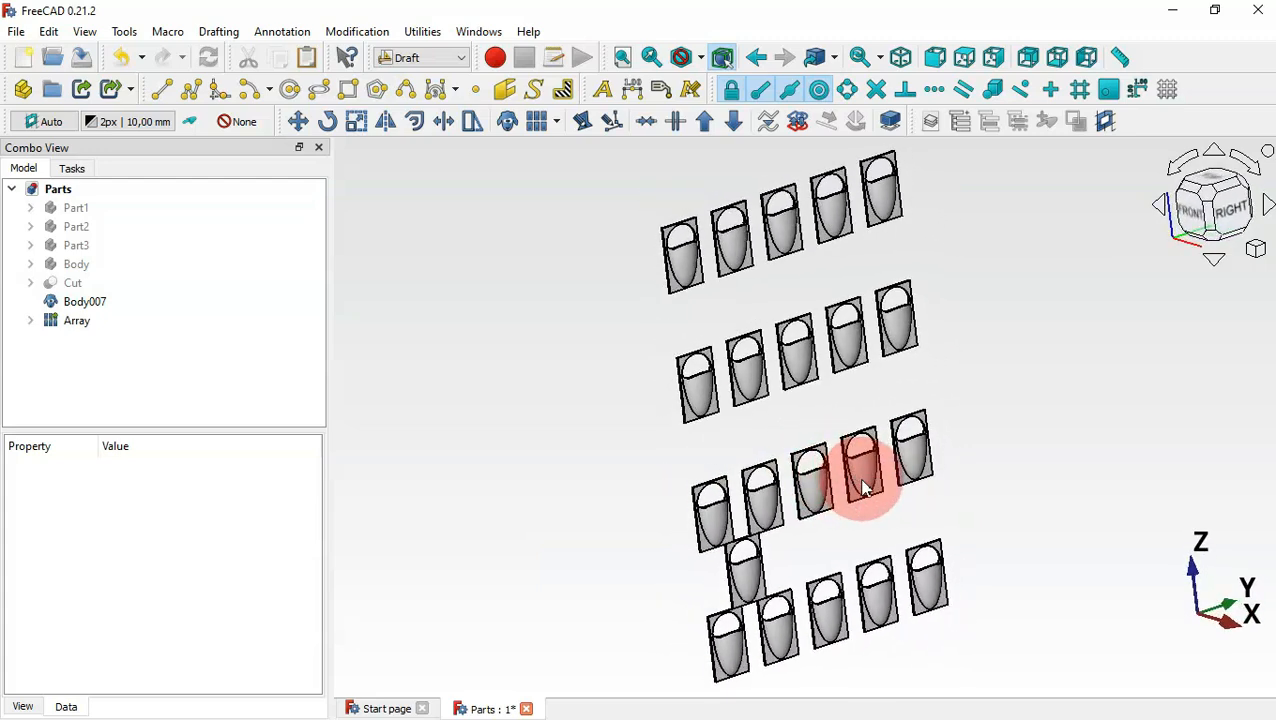
Start an orthogonal array of the cloned louver with 1 element in X, 4 in Y and 4 in Z
click(91, 300)
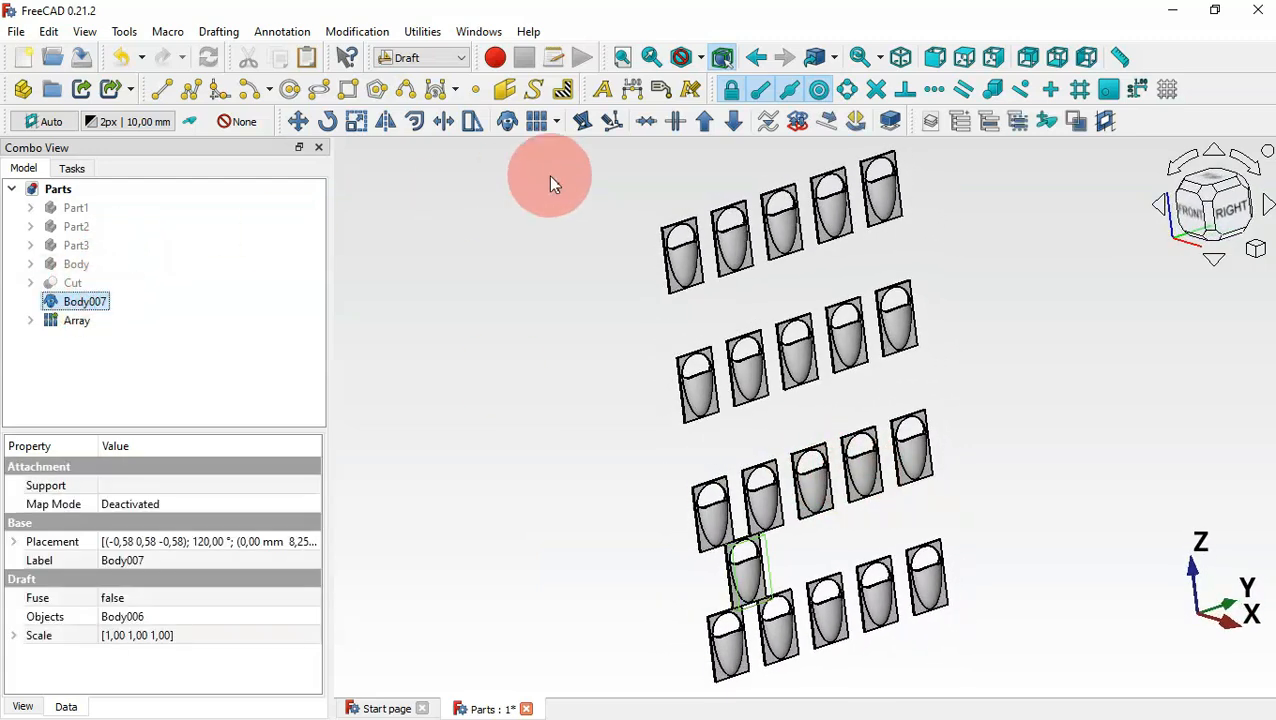
click(538, 122)
double_click(201, 358)
text(1)
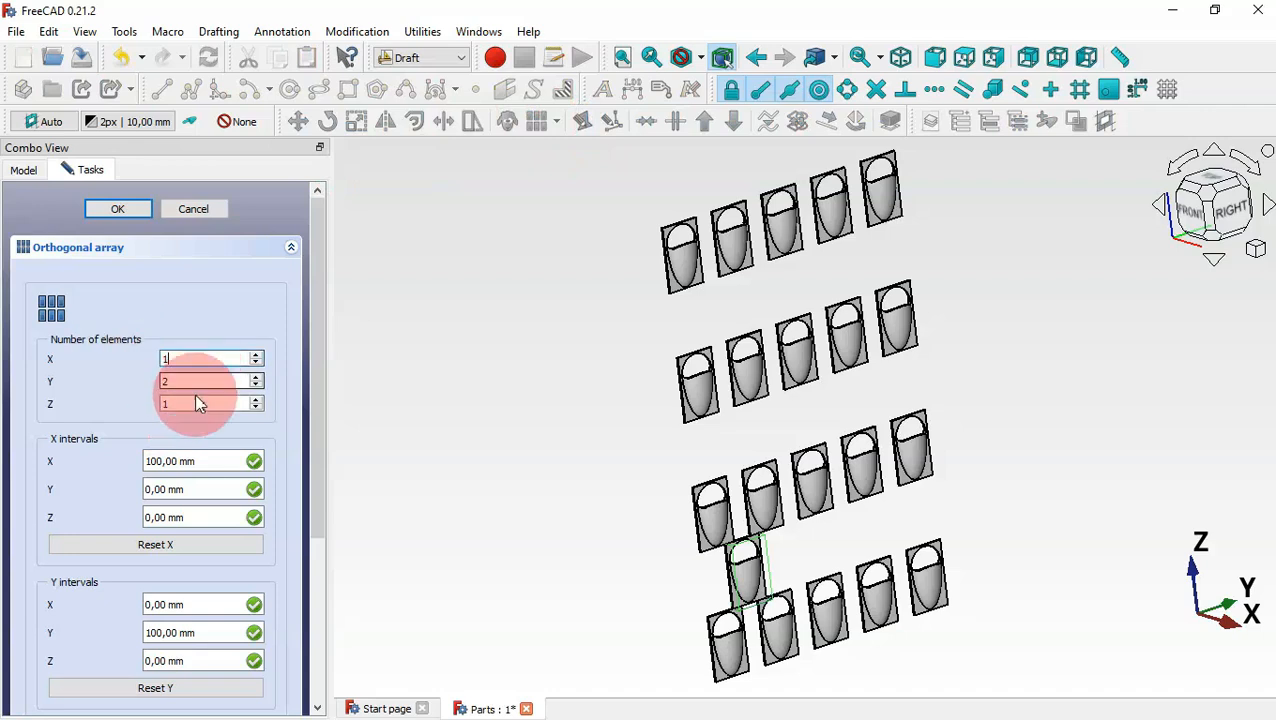
drag(203, 380, 92, 386)
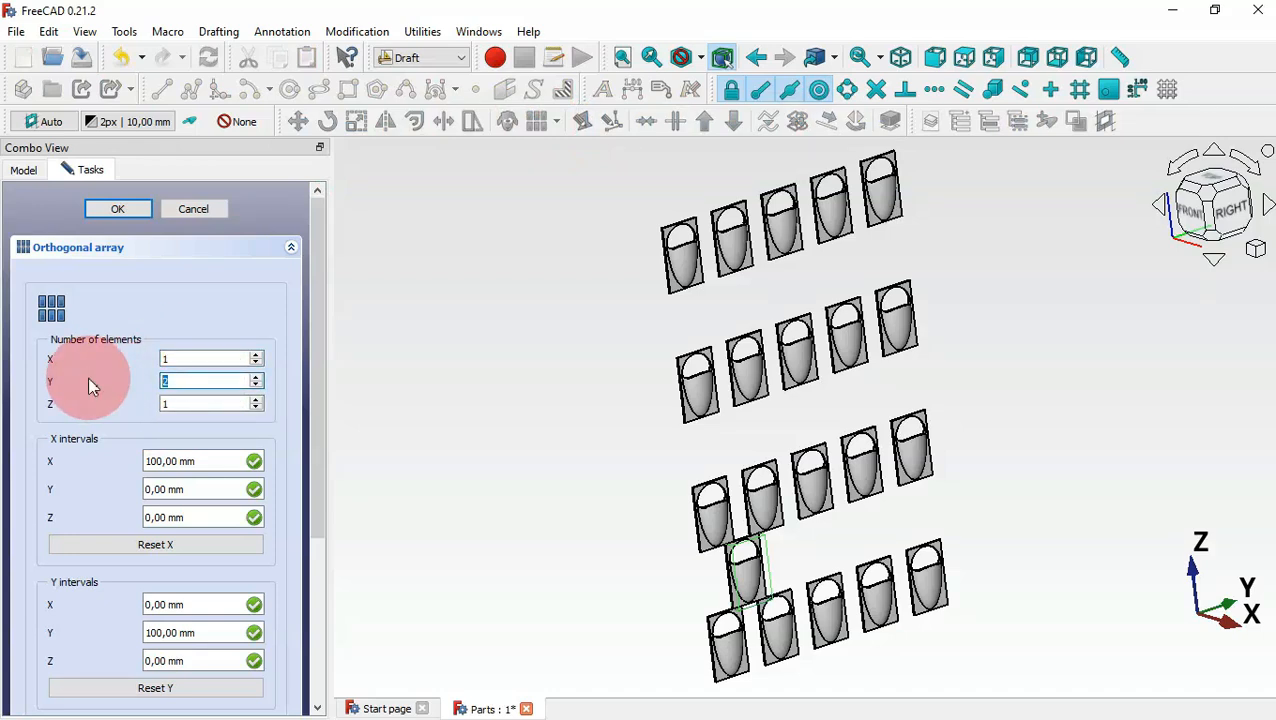
drag(191, 404, 125, 401)
text(4)
Give the clone's array intervals of 16.5 mm in Y and 36 mm in Z, and create it to fill the staggered rows
drag(316, 394, 300, 590)
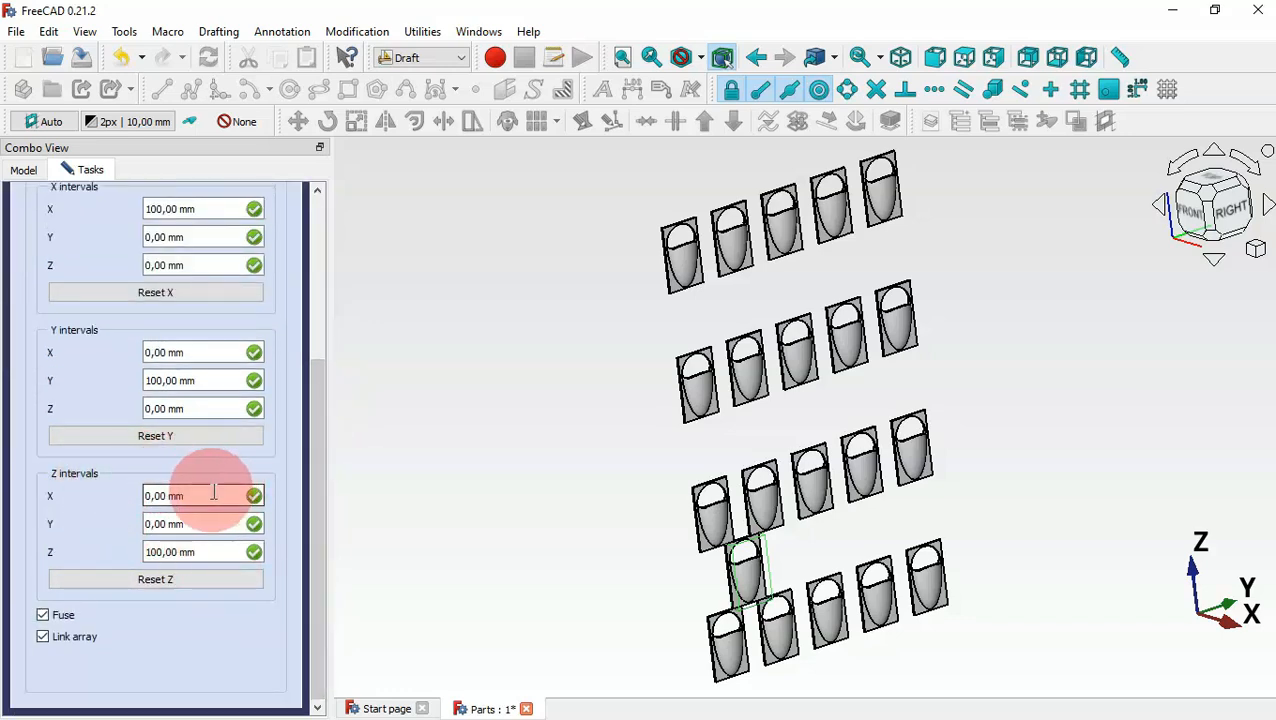
drag(213, 380, 95, 390)
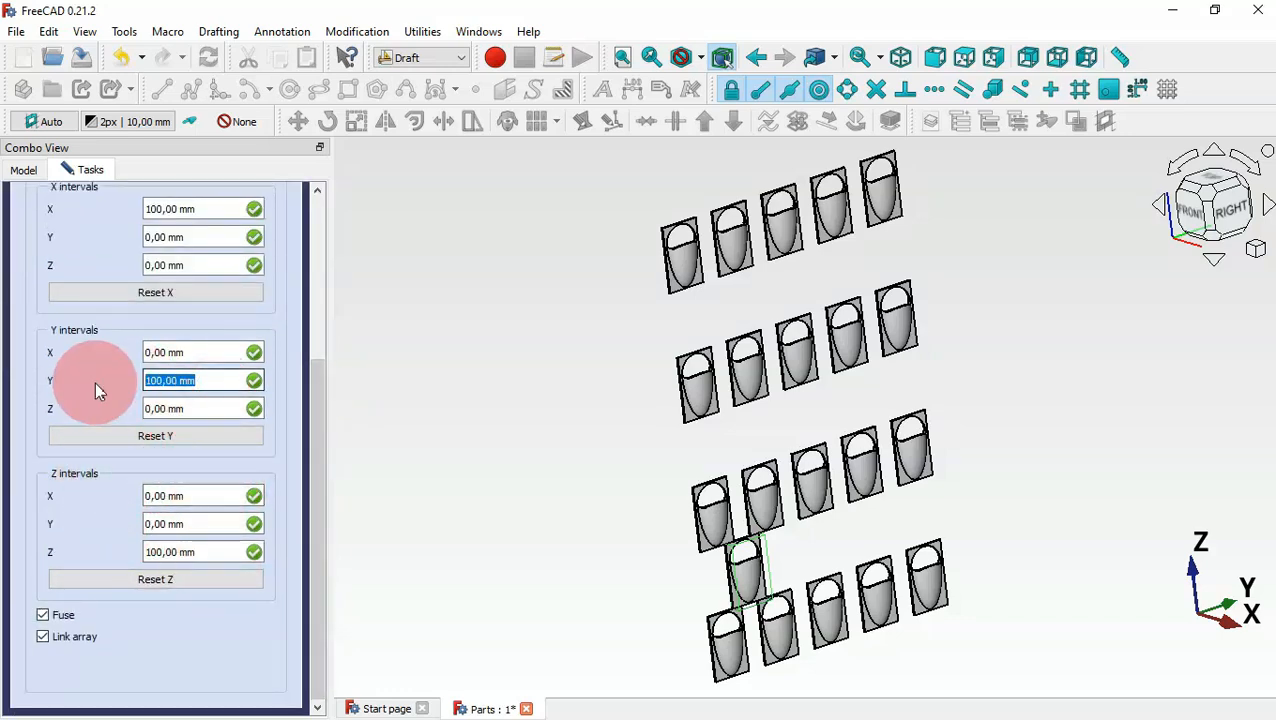
text(16.5)
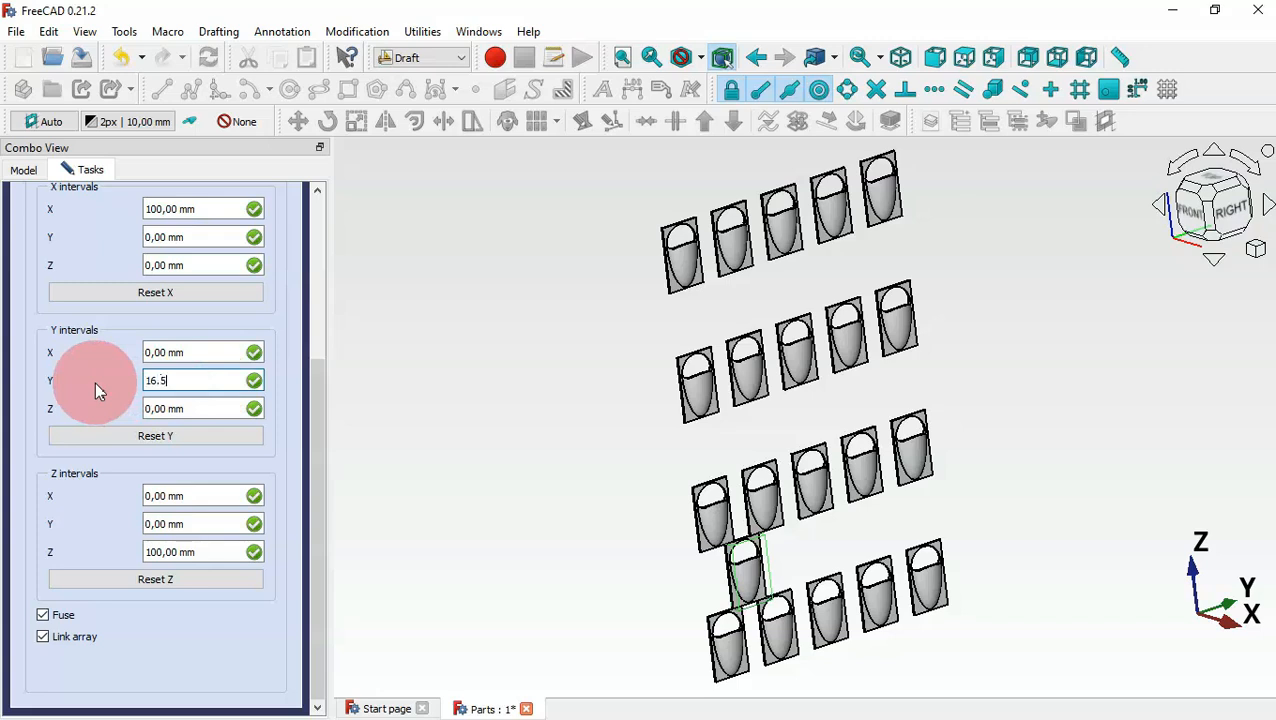
drag(228, 552, 63, 555)
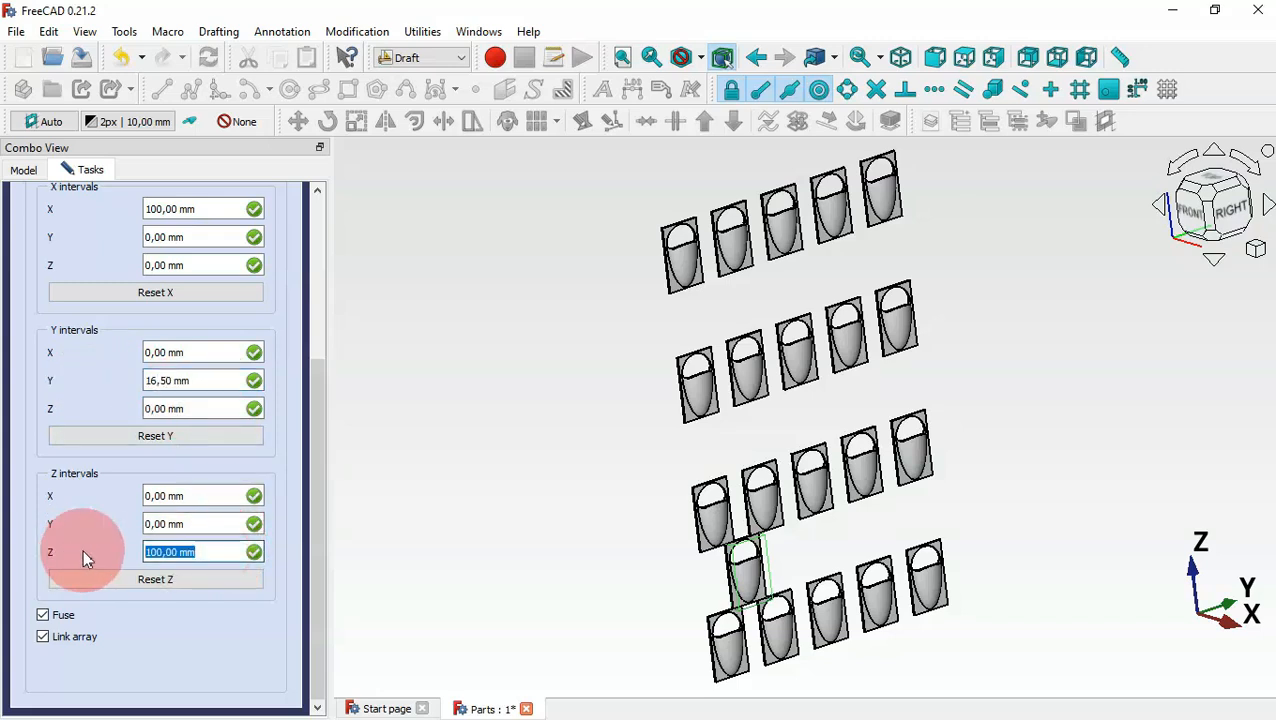
text(36)
key(Return)
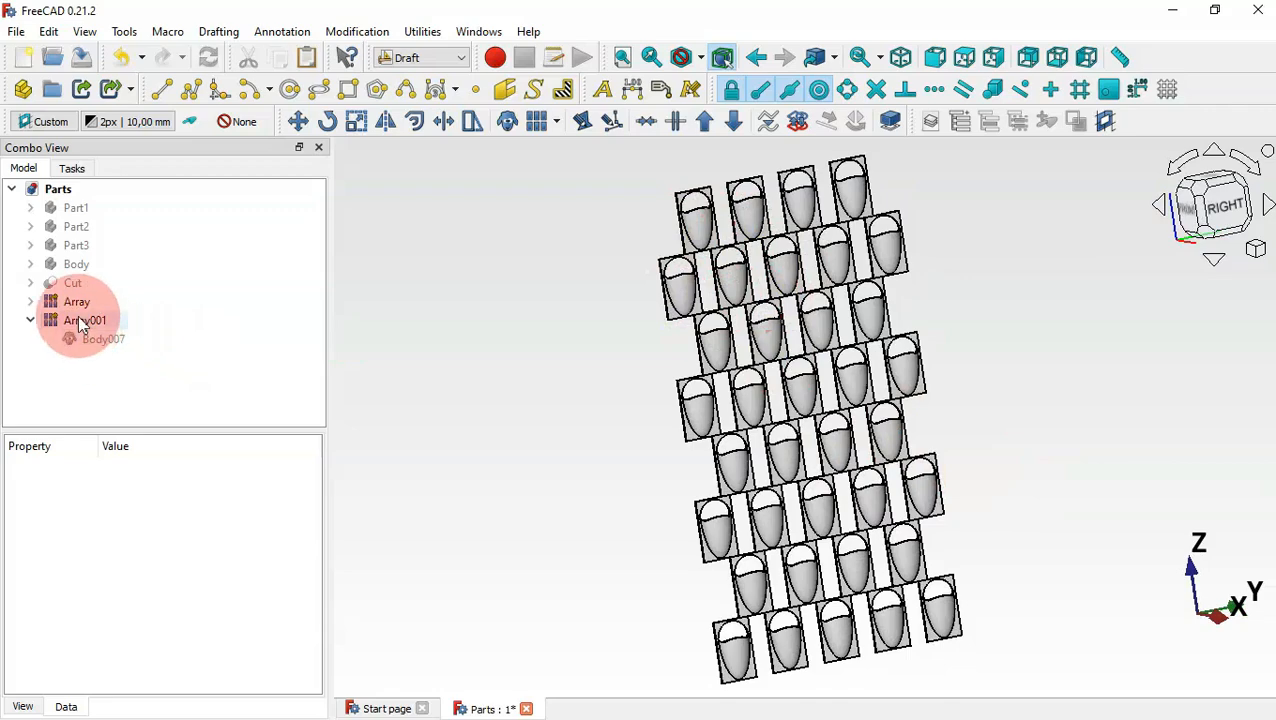
click(85, 320)
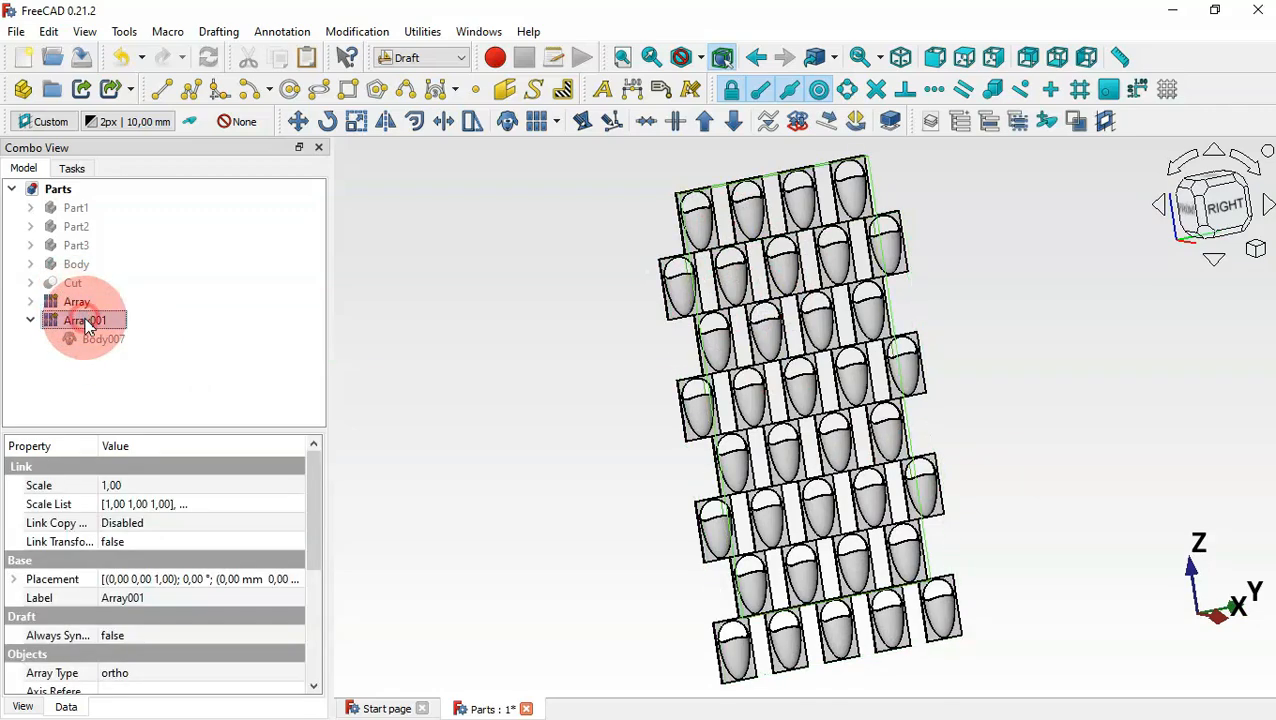
click(387, 336)
key(0)
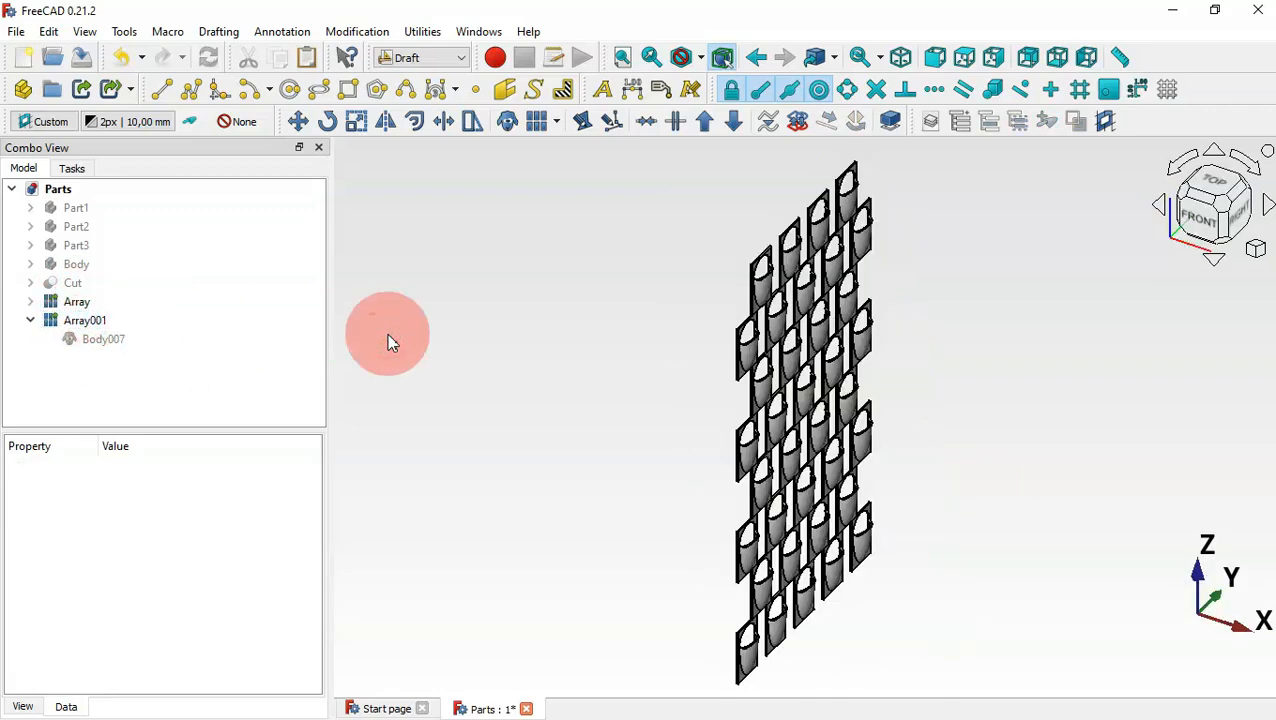
Switch to the Part workbench, fuse the two louver arrays into one shape and recompute the document
click(438, 57)
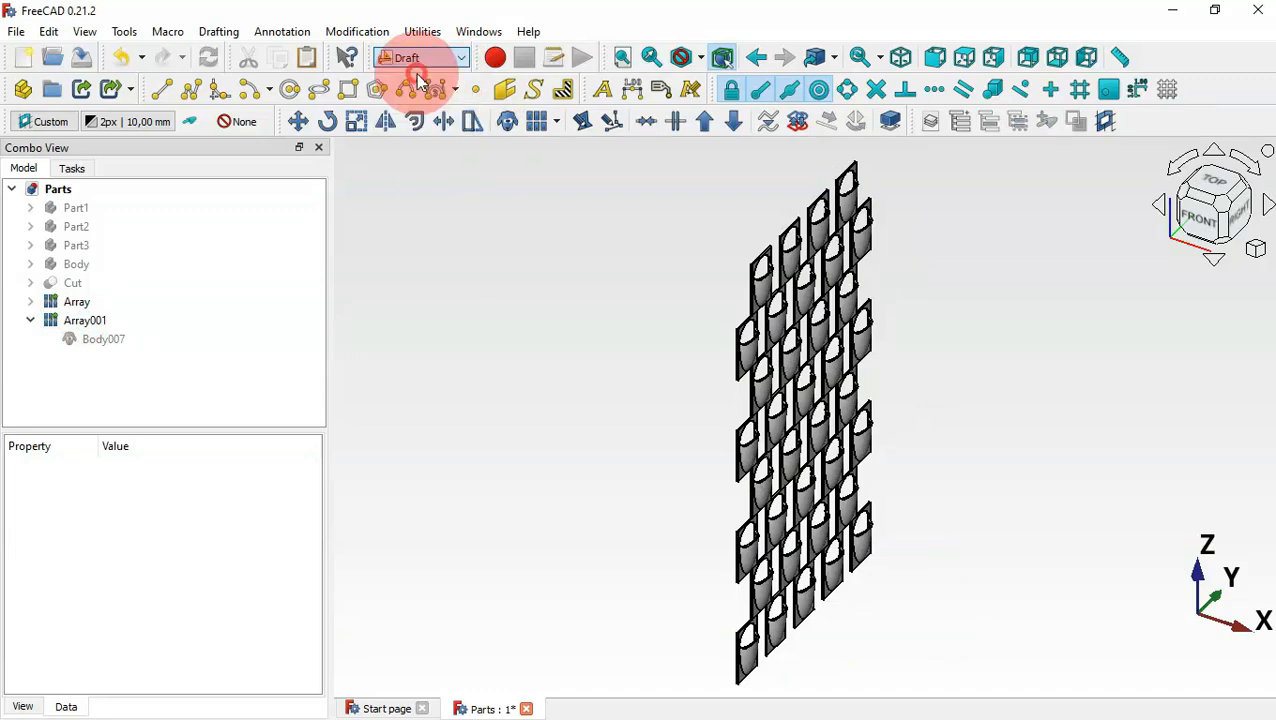
click(417, 77)
click(30, 289)
click(80, 272)
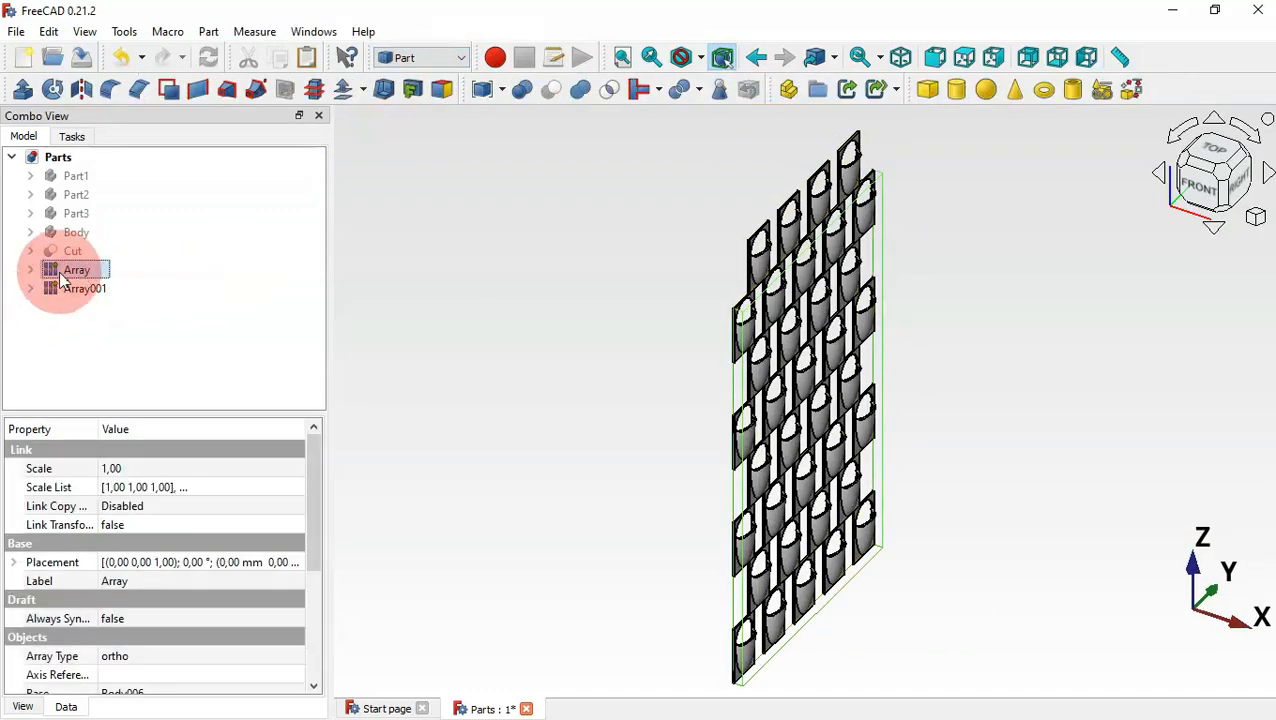
ctrl+click(88, 289)
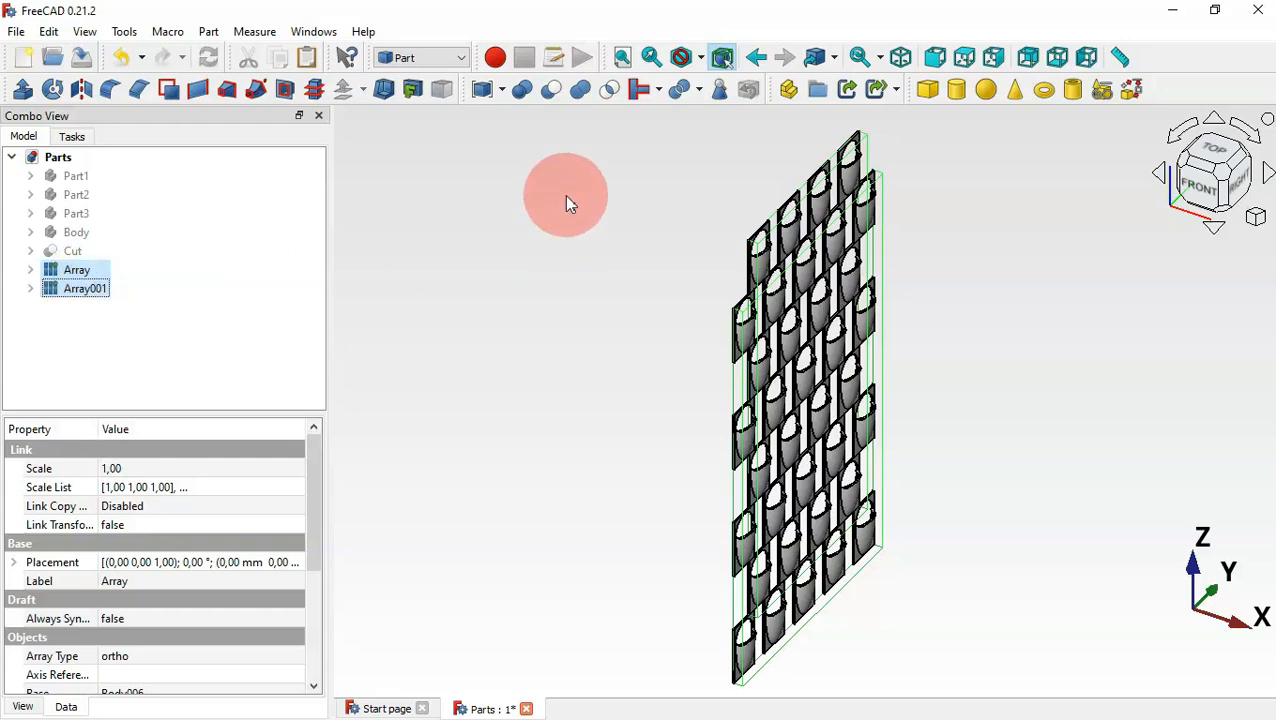
click(581, 92)
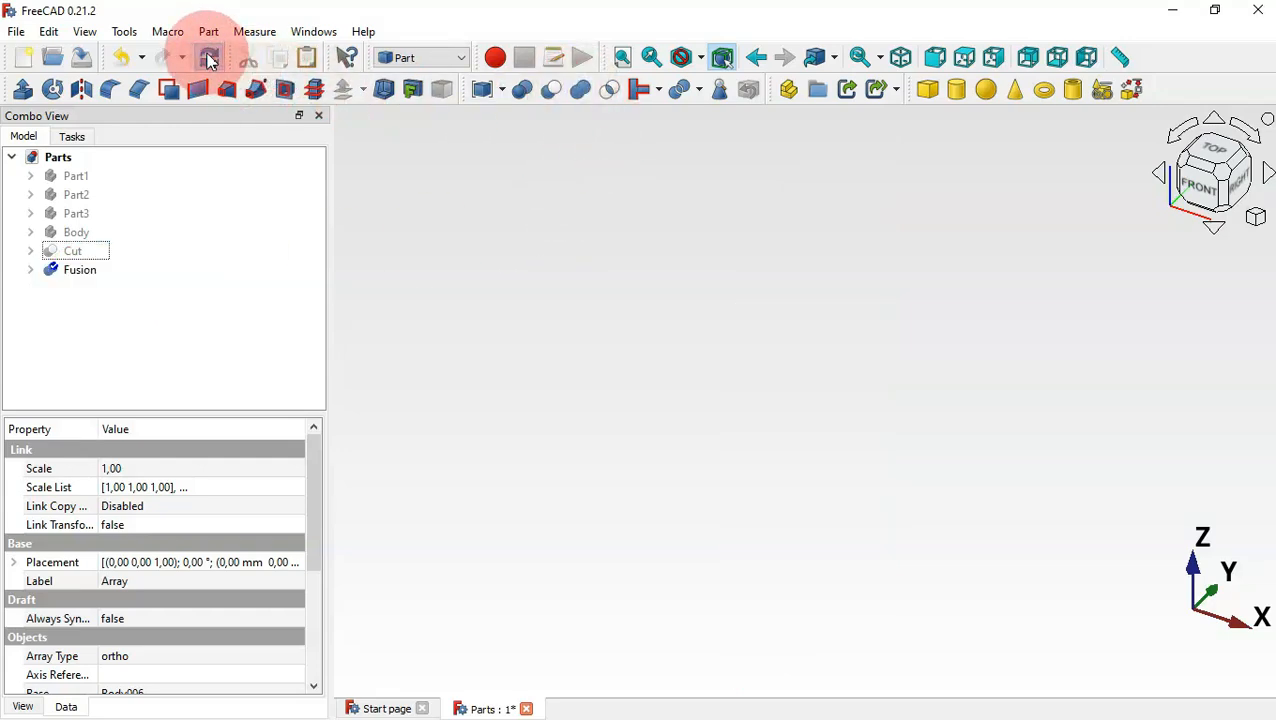
click(210, 60)
drag(889, 357, 675, 296)
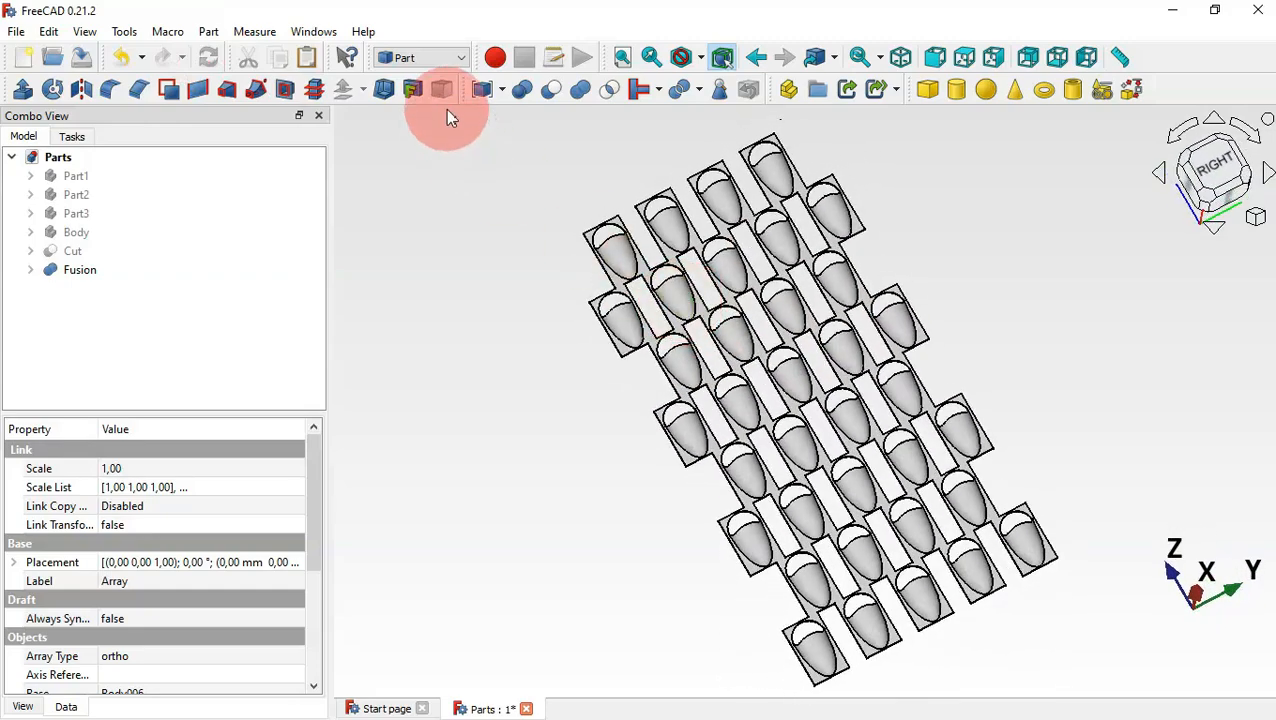
Switch to the Part Design workbench and create a new body based on the fused louver shape
click(439, 62)
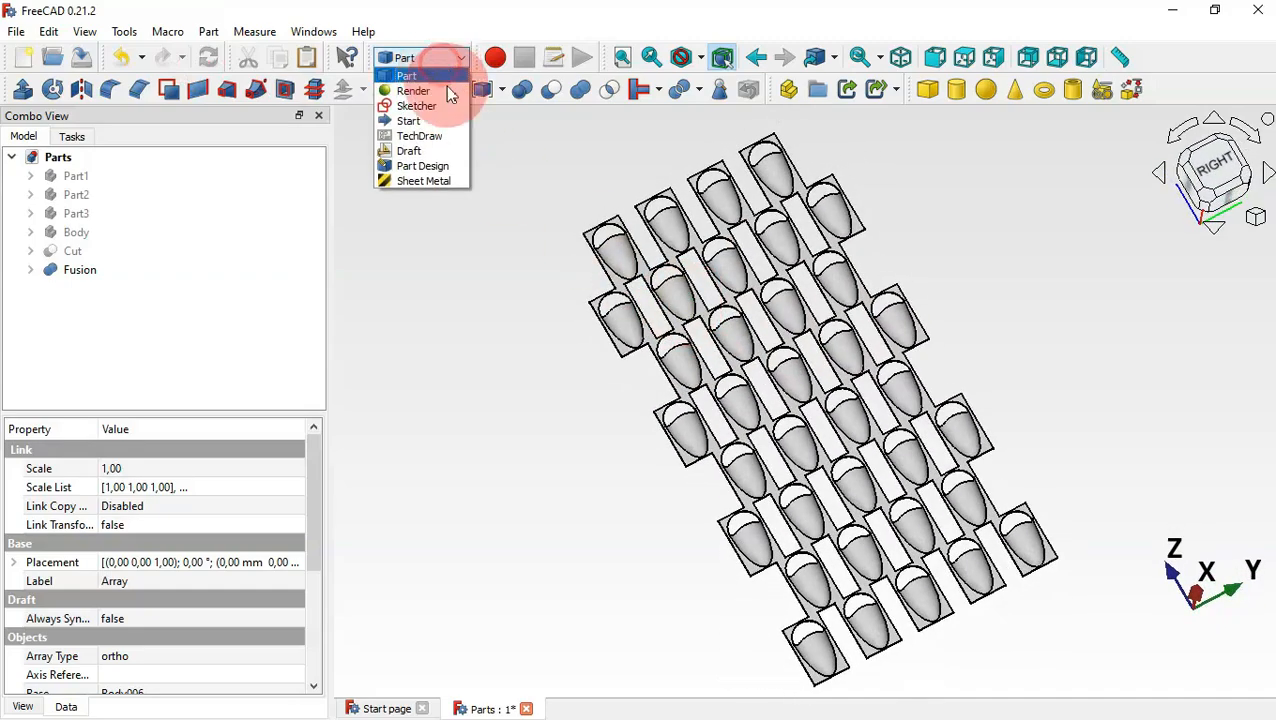
click(437, 161)
key(0)
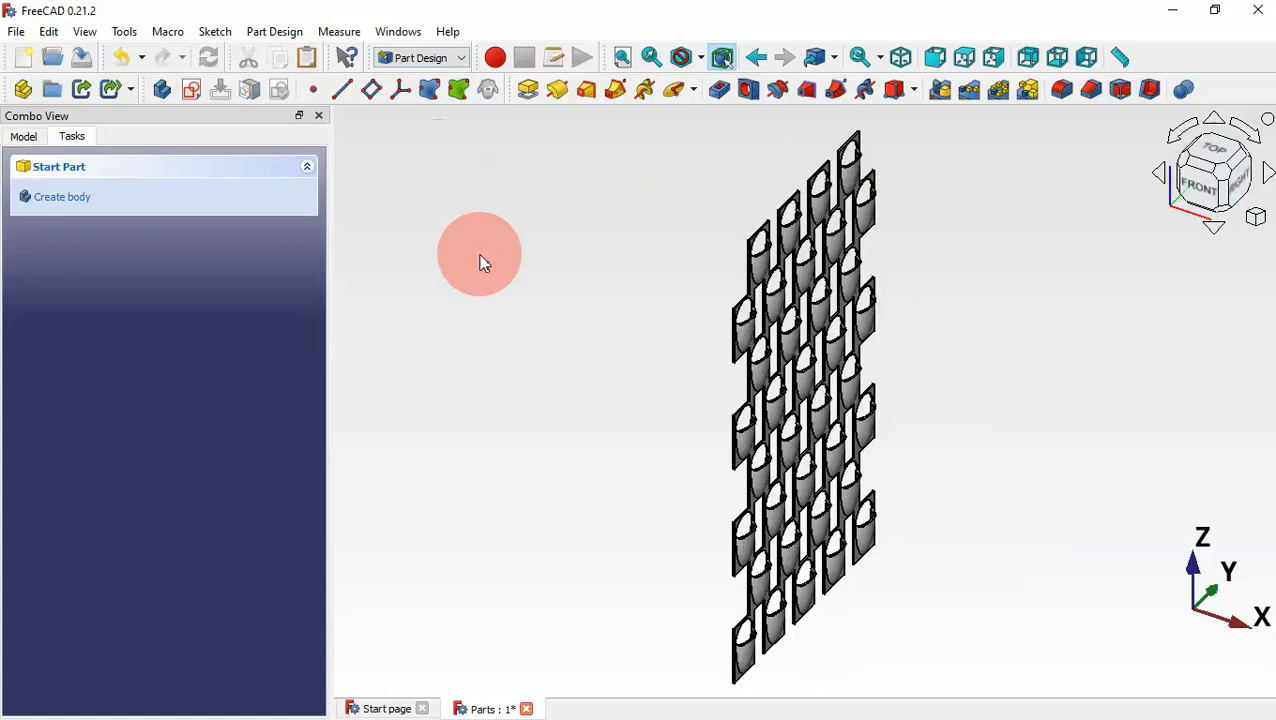
click(28, 137)
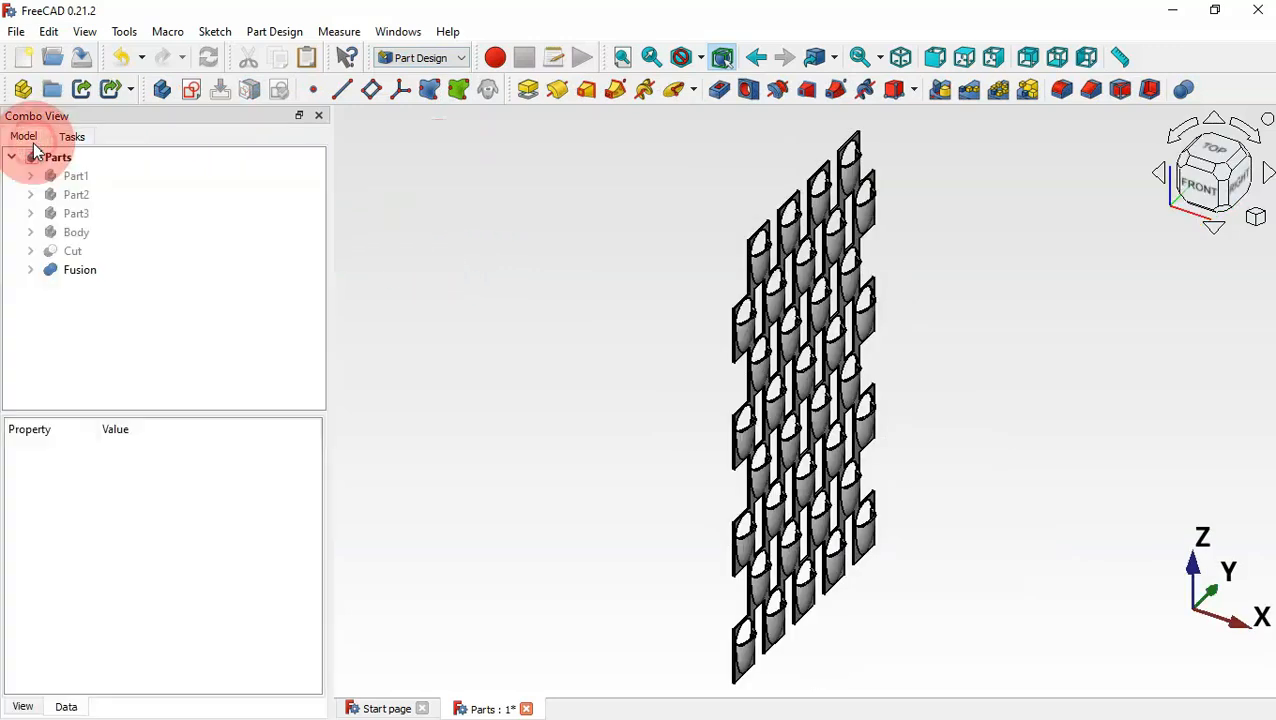
click(80, 272)
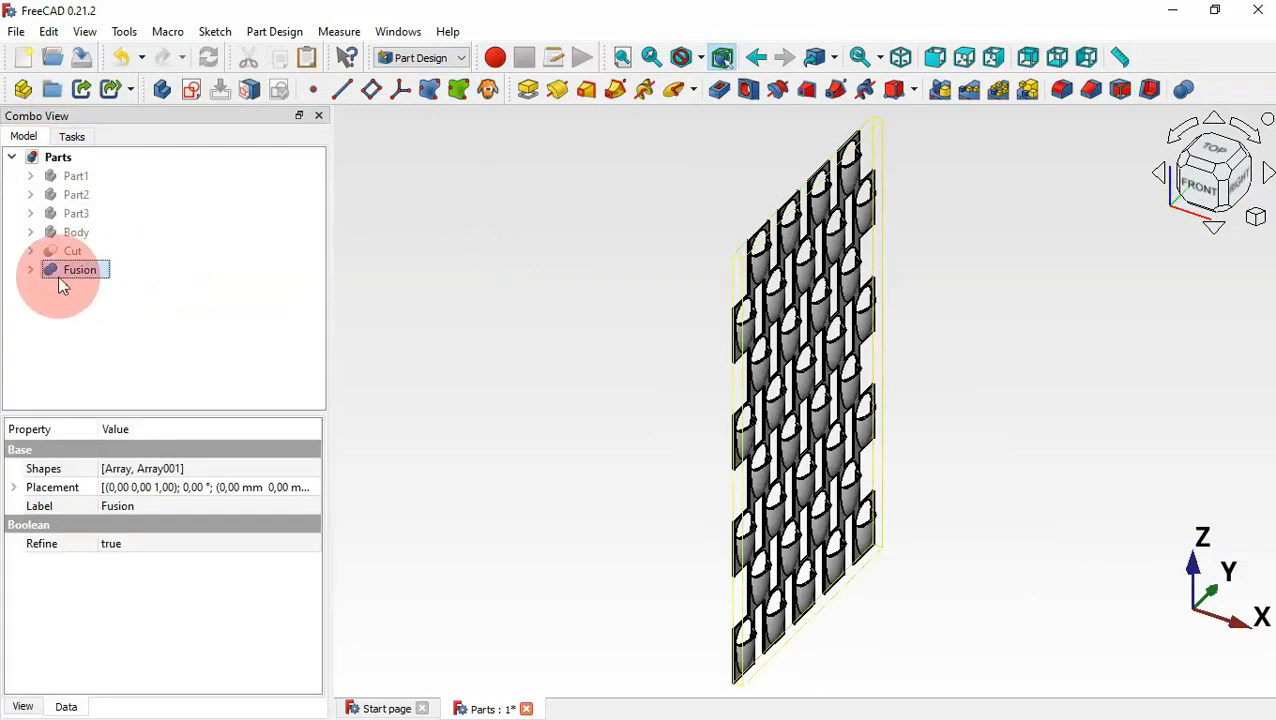
click(165, 96)
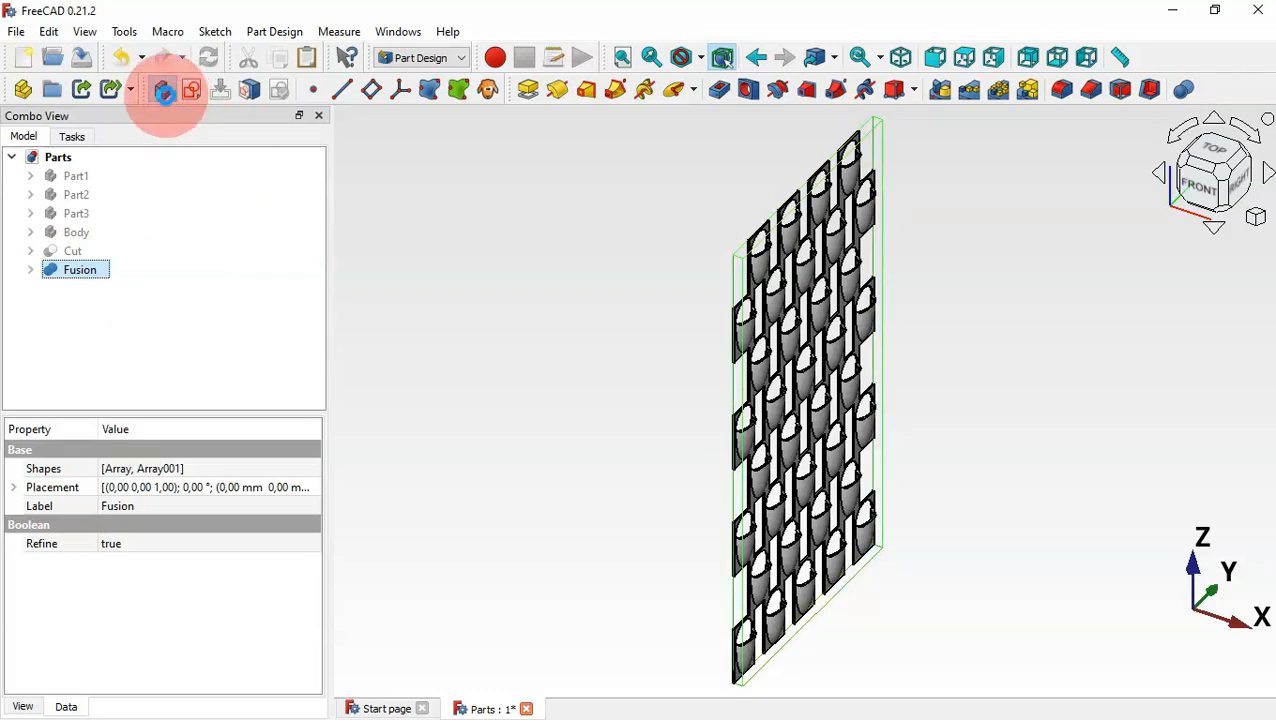
click(88, 290)
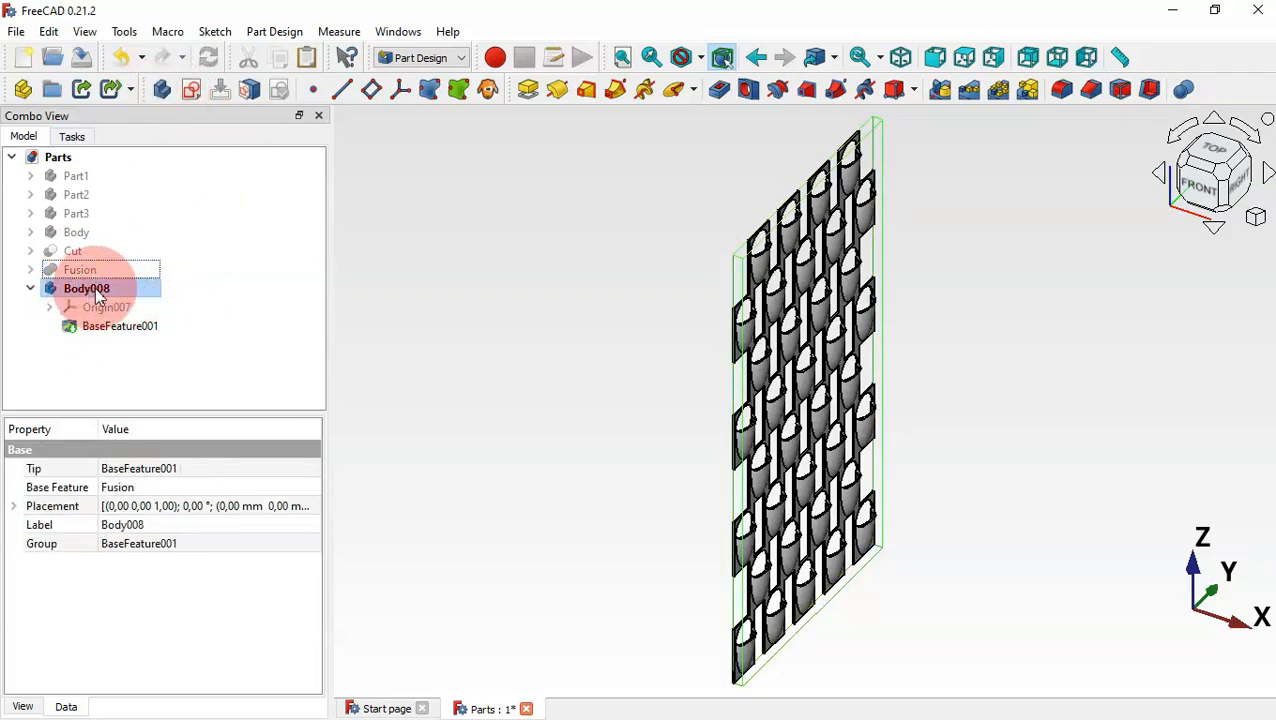
Create a new sketch on the flat front face of the fused louver sheet in the new body
scroll(800, 272, up, 5)
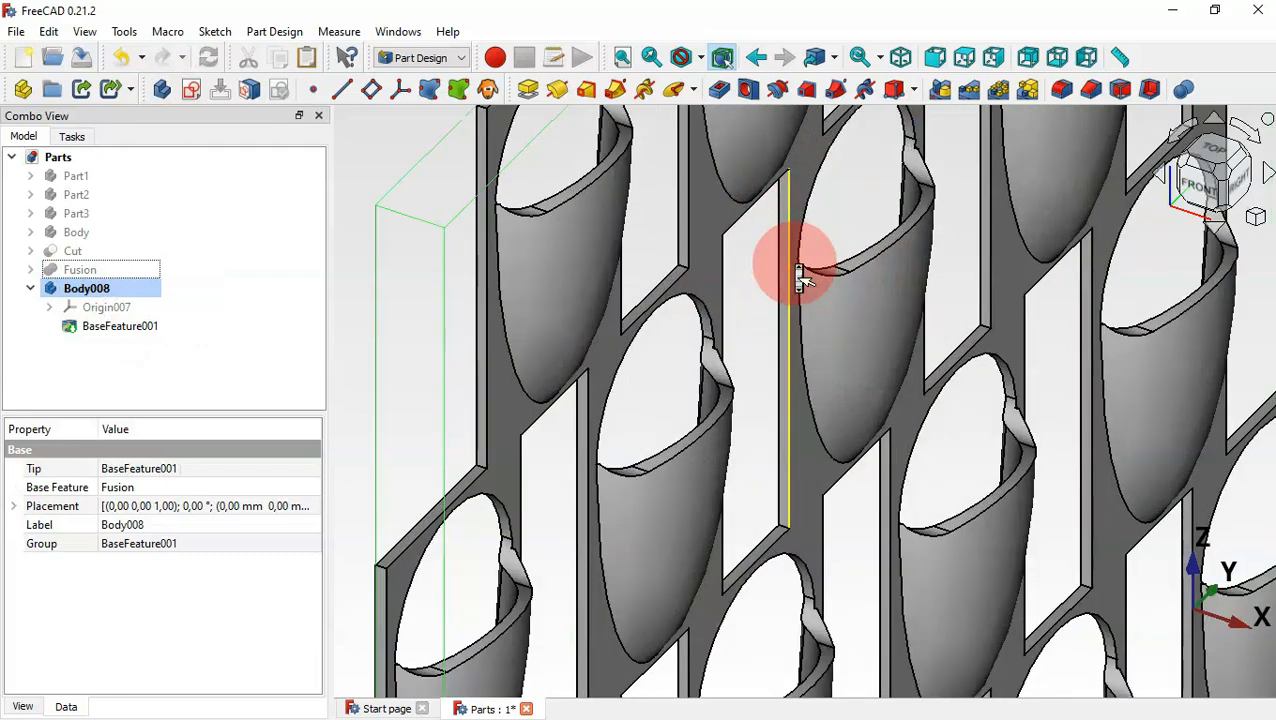
click(497, 400)
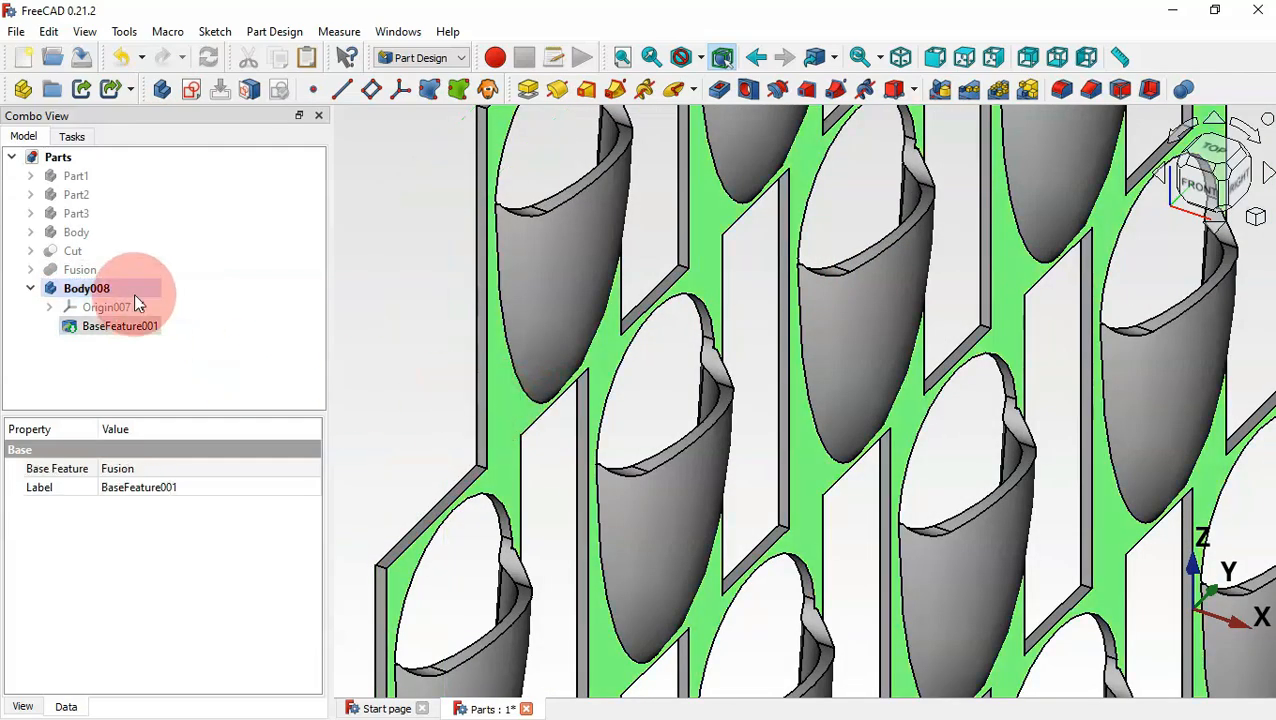
click(194, 91)
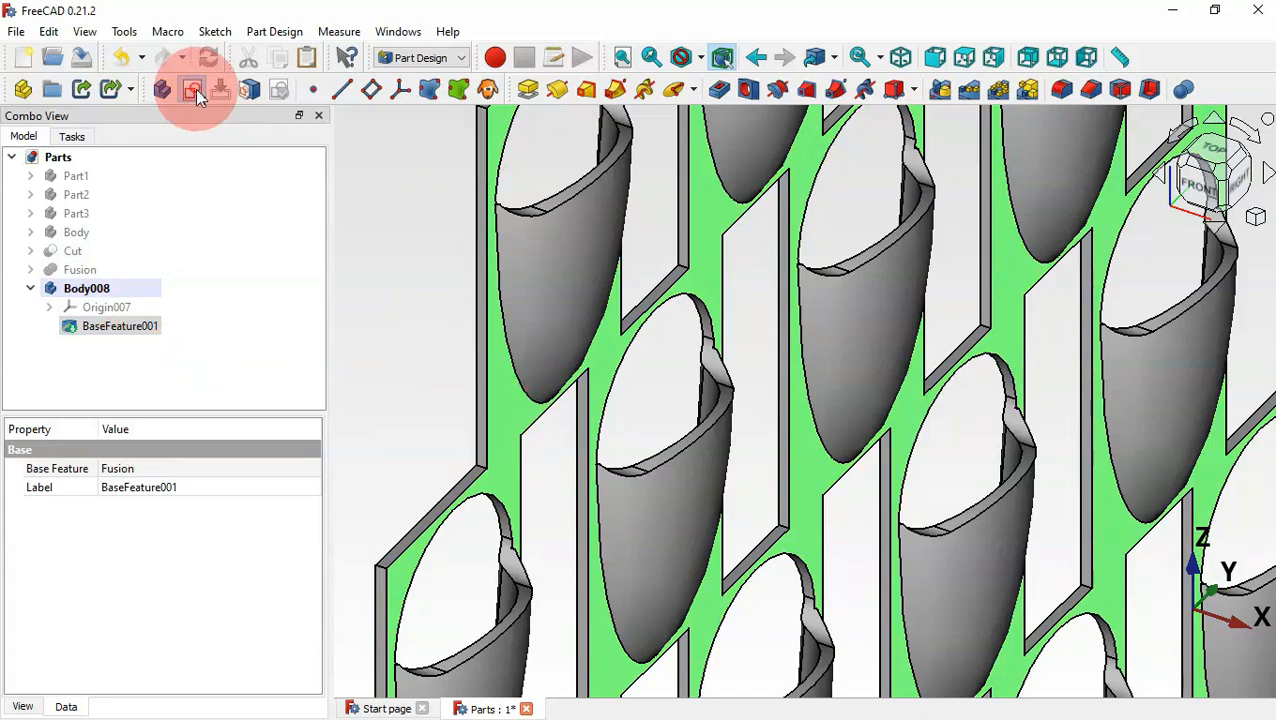
scroll(729, 327, down, 5)
scroll(729, 327, down, 4)
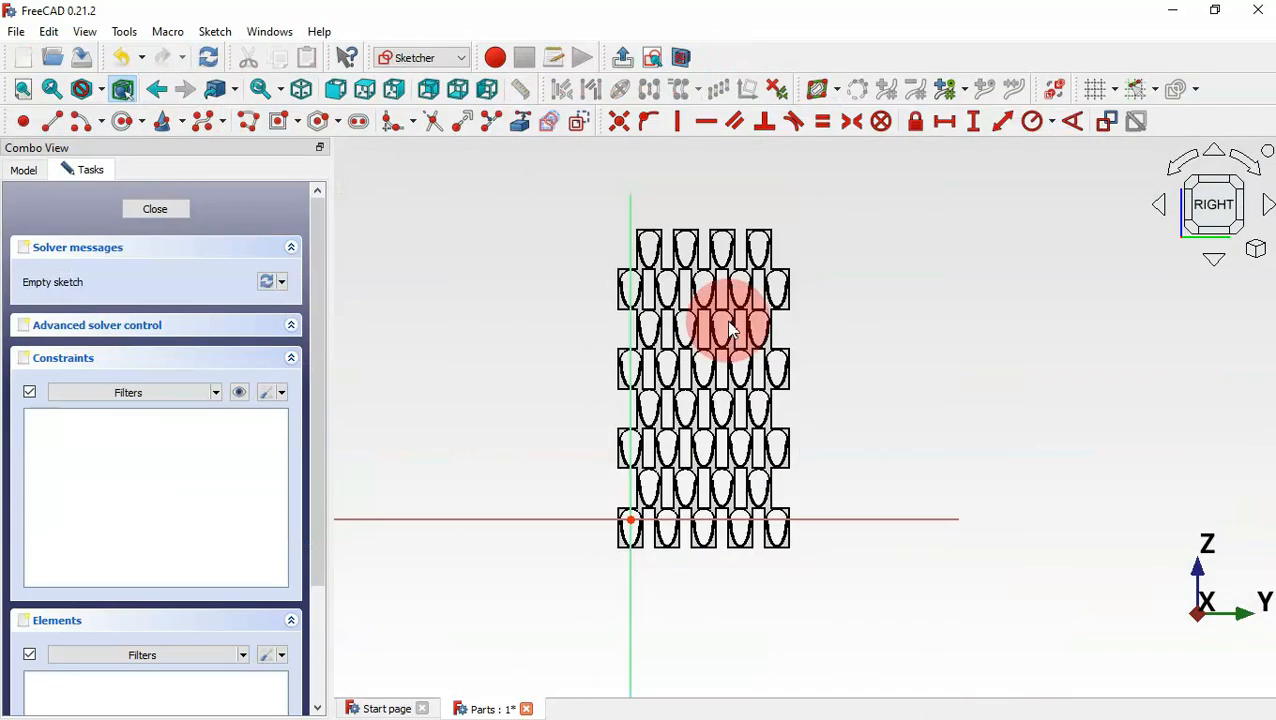
Project the first top louver's left vertical edge and the horizontal edges at both corners and the three gaps as external geometry
scroll(632, 236, up, 5)
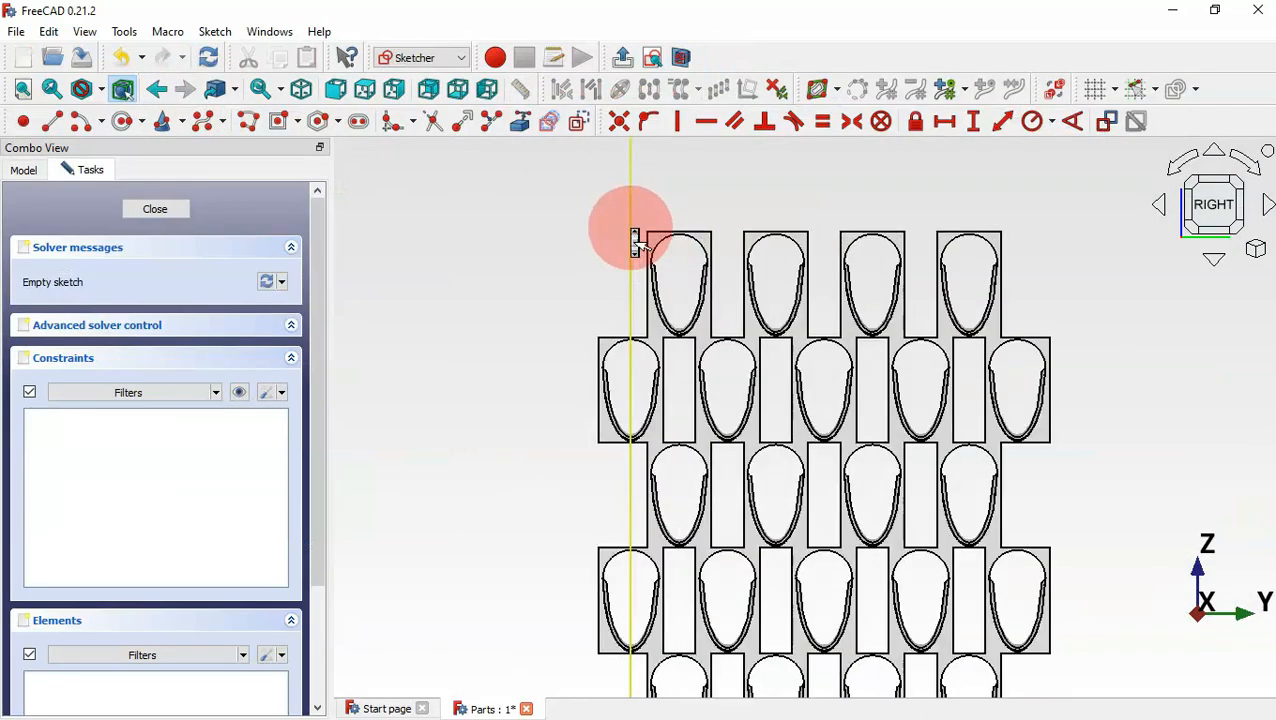
click(517, 125)
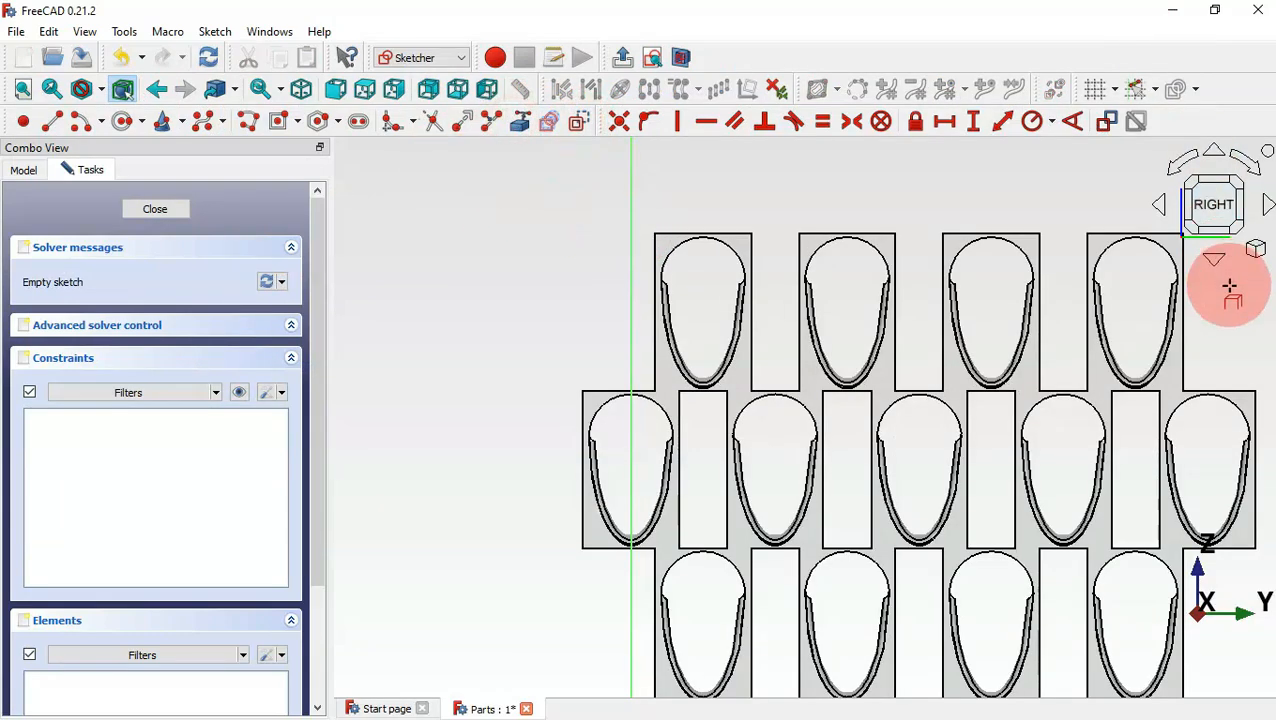
click(596, 389)
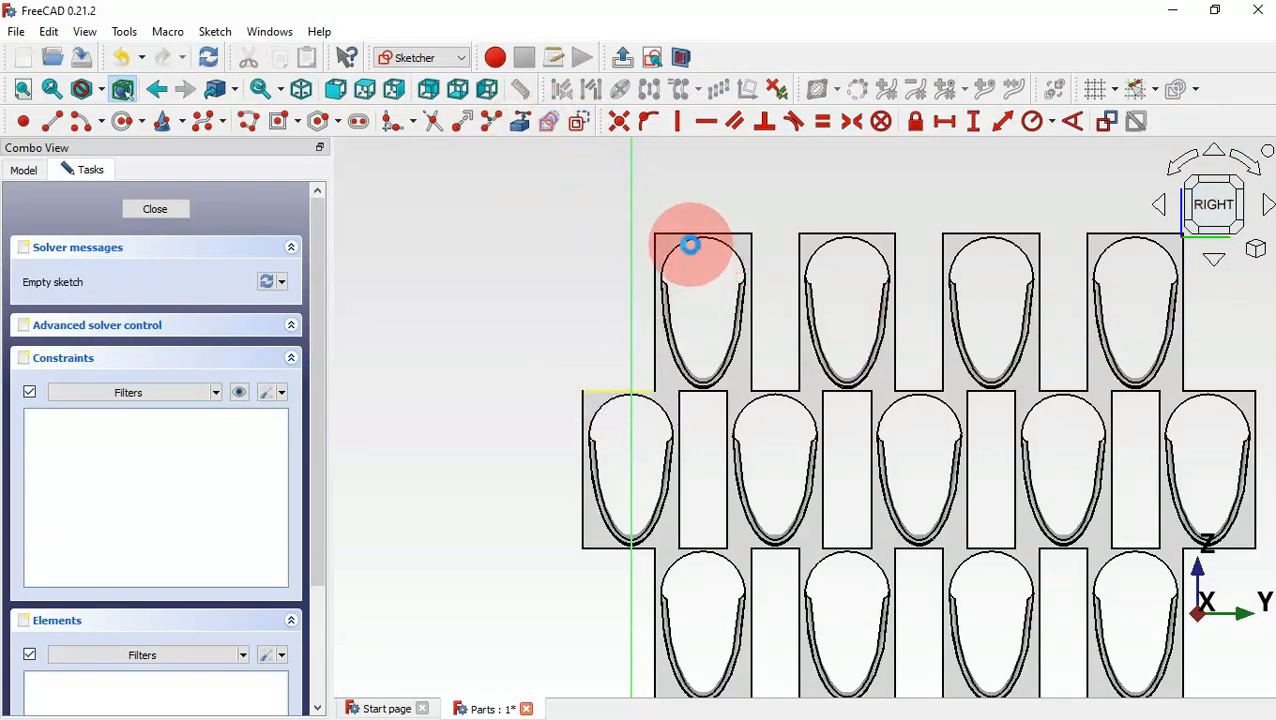
click(655, 256)
scroll(510, 295, down, 1)
scroll(949, 229, up, 1)
click(1123, 403)
click(958, 404)
click(806, 403)
click(667, 400)
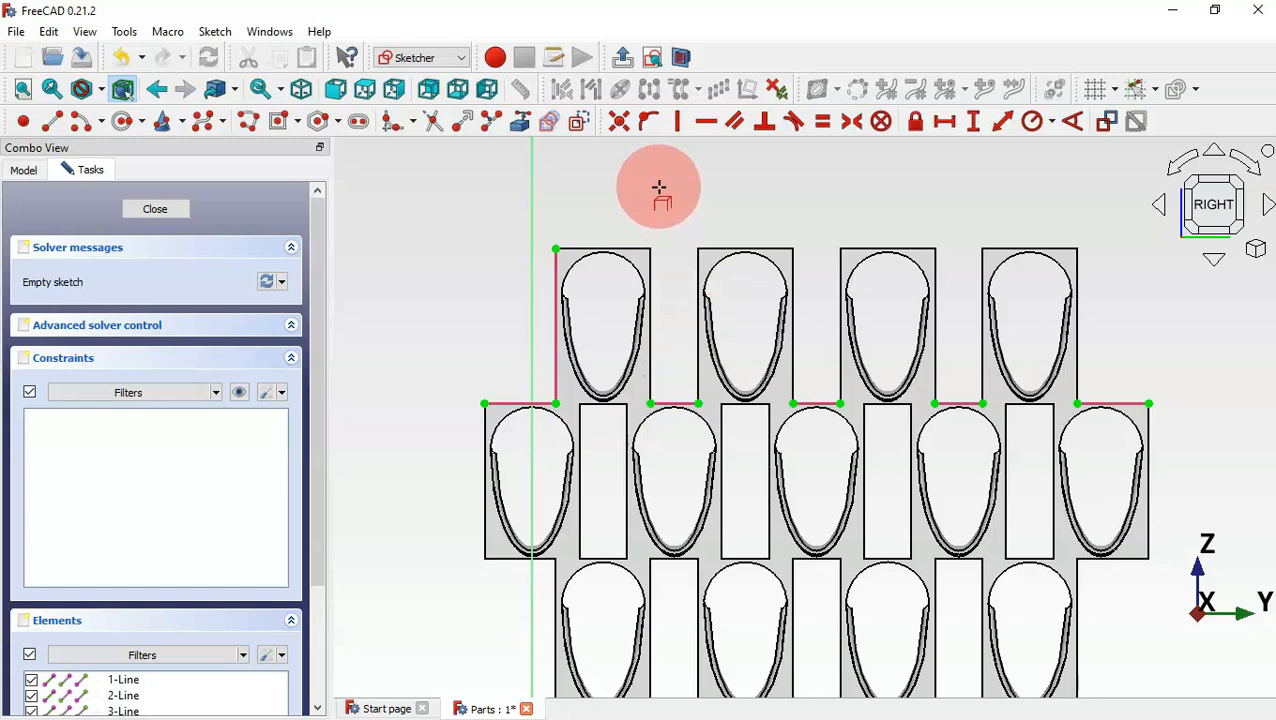
Draw a rectangle of about 8.2 by 18 mm filling the upper-left corner between the projected edge endpoints
click(298, 122)
click(356, 148)
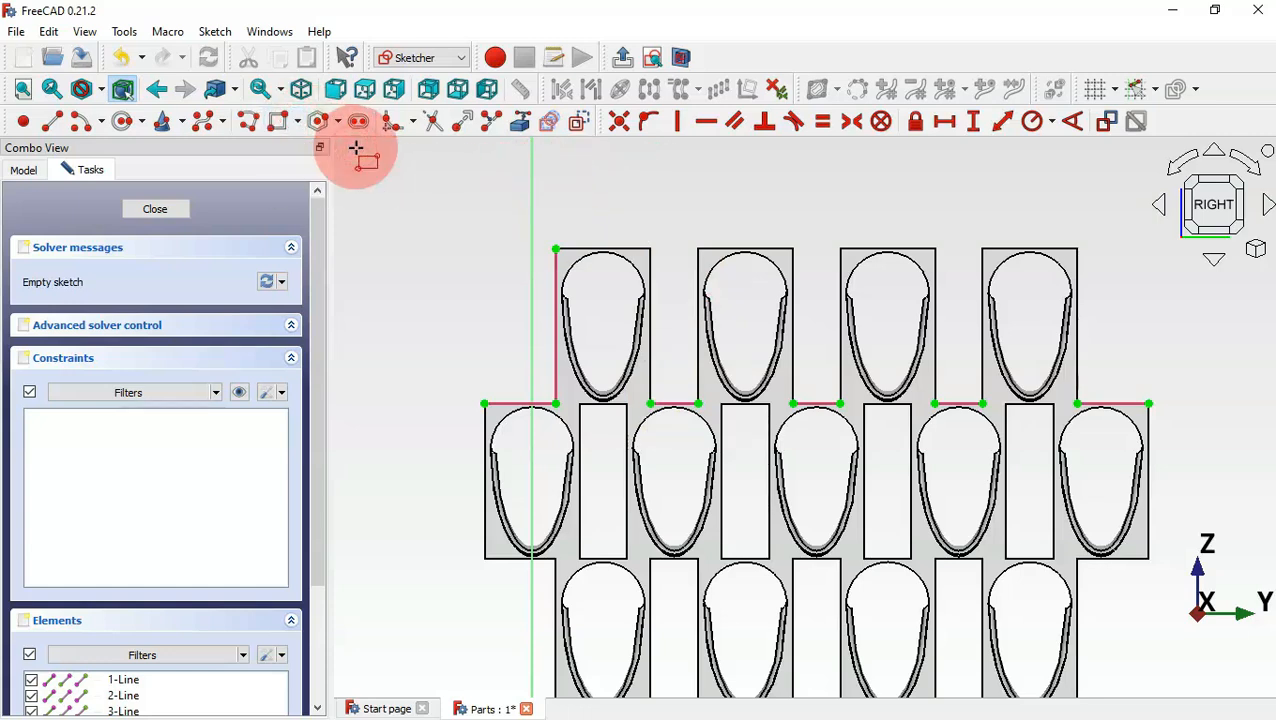
click(486, 405)
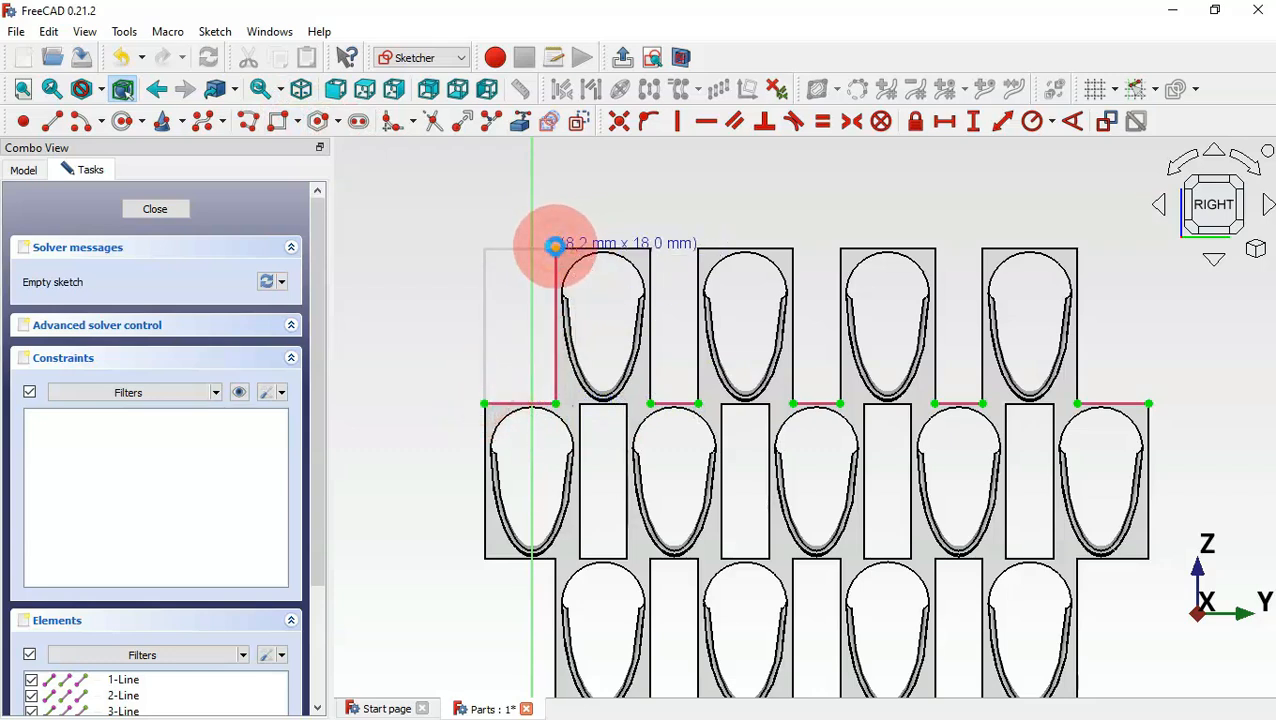
click(555, 247)
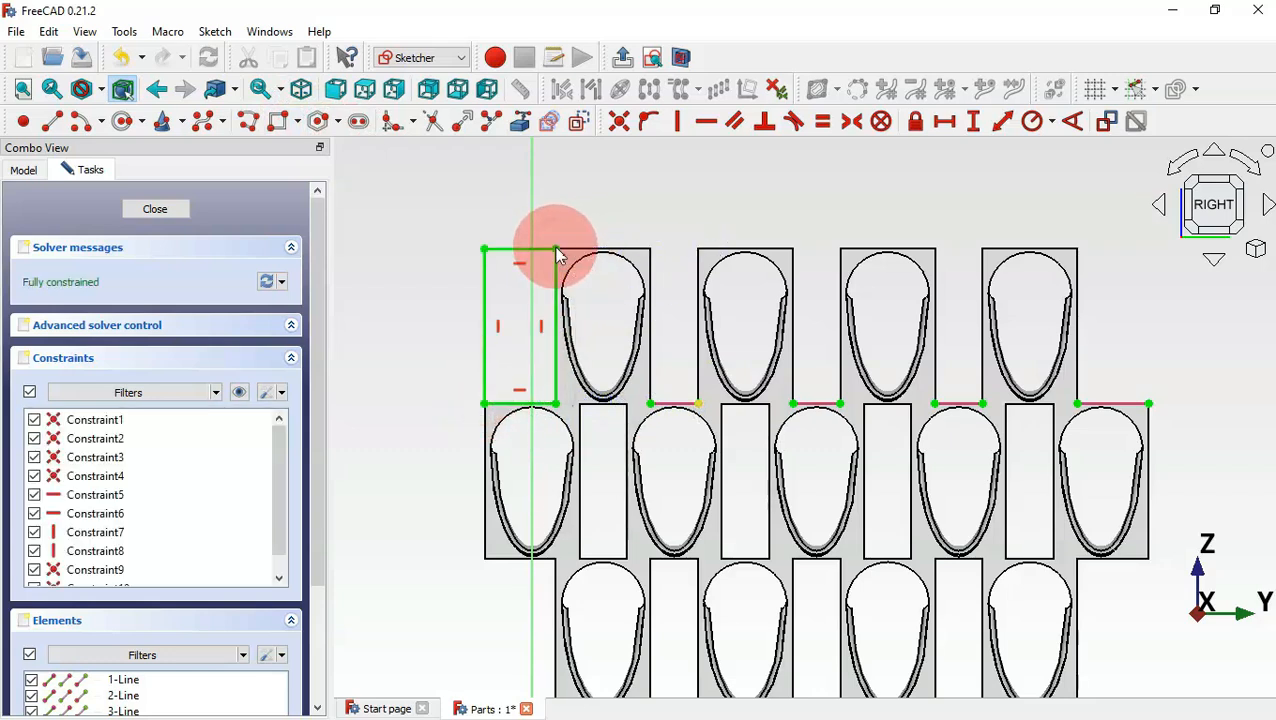
Draw four more rectangles upward from the projected edges, one at the upper-right corner and one at each gap between the top louvers
click(1077, 403)
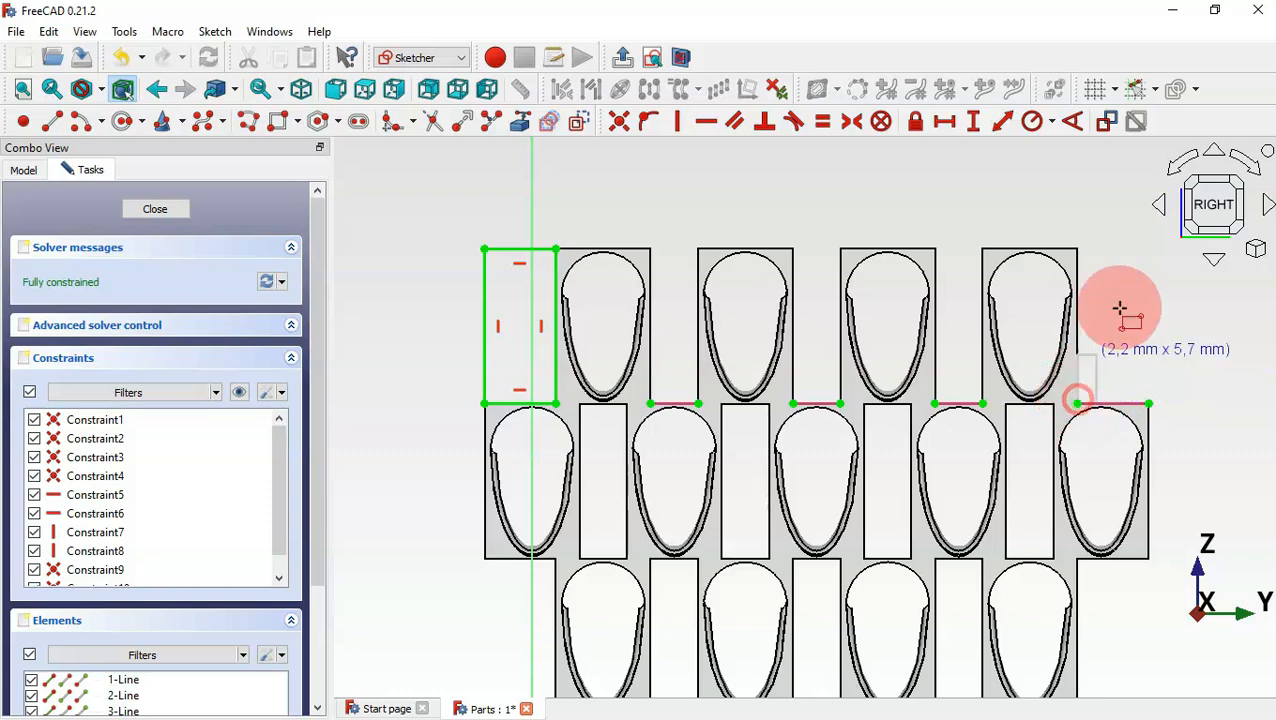
click(1146, 231)
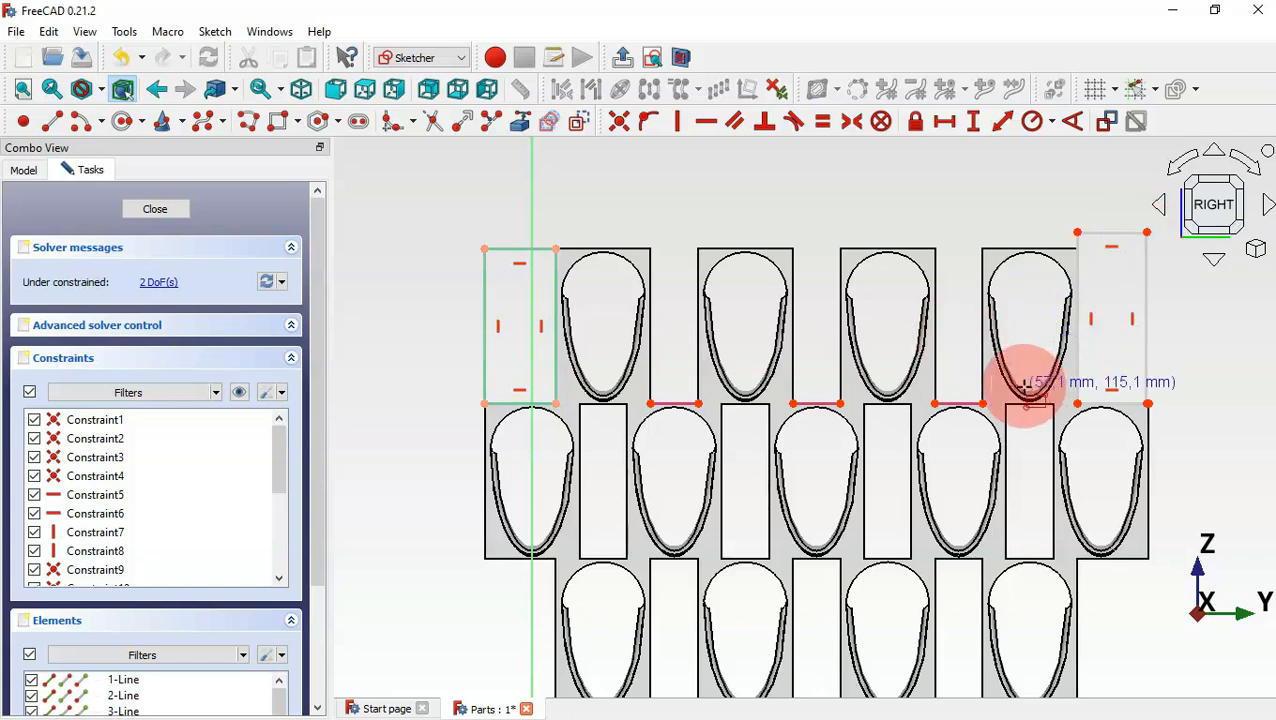
click(983, 404)
click(920, 212)
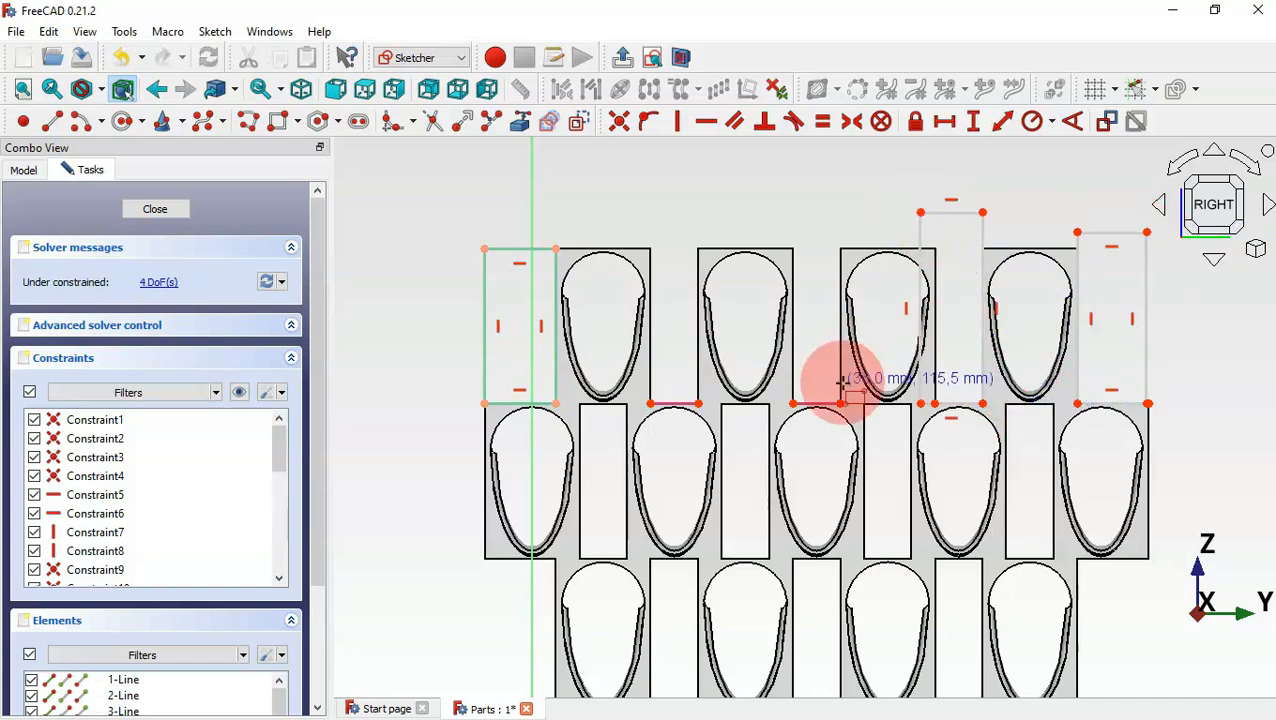
click(841, 404)
click(779, 194)
click(698, 404)
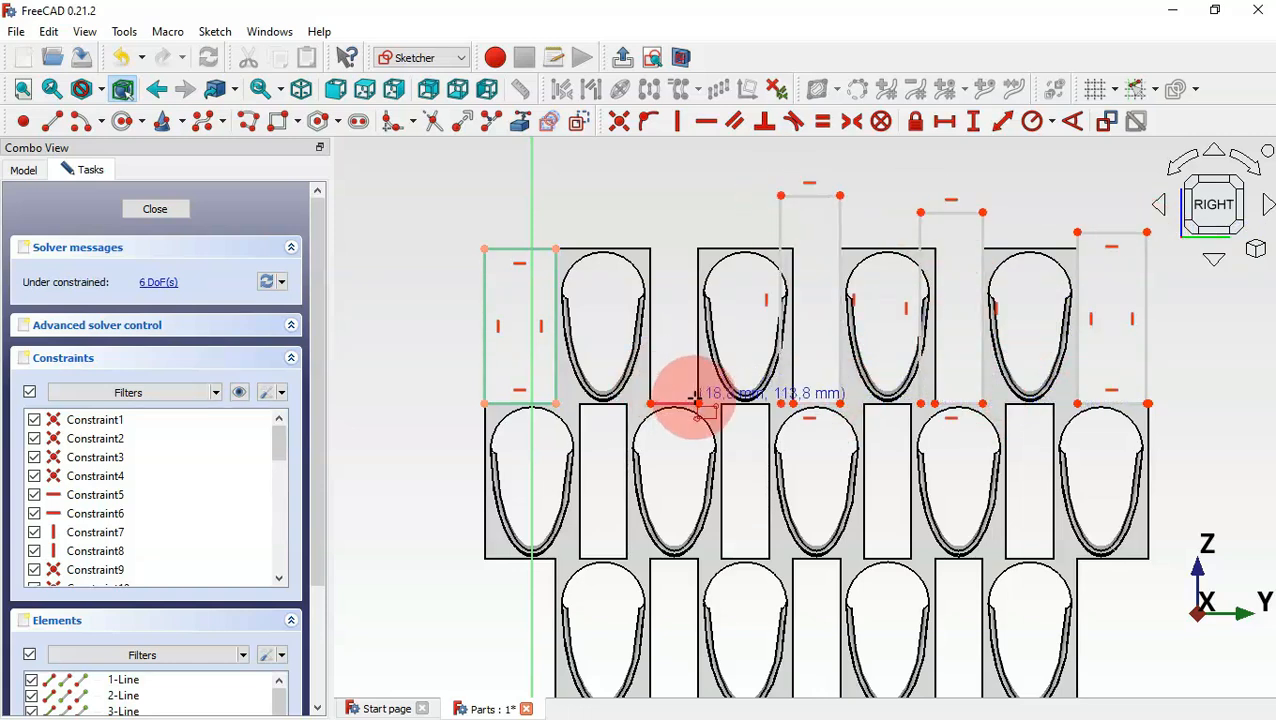
click(634, 200)
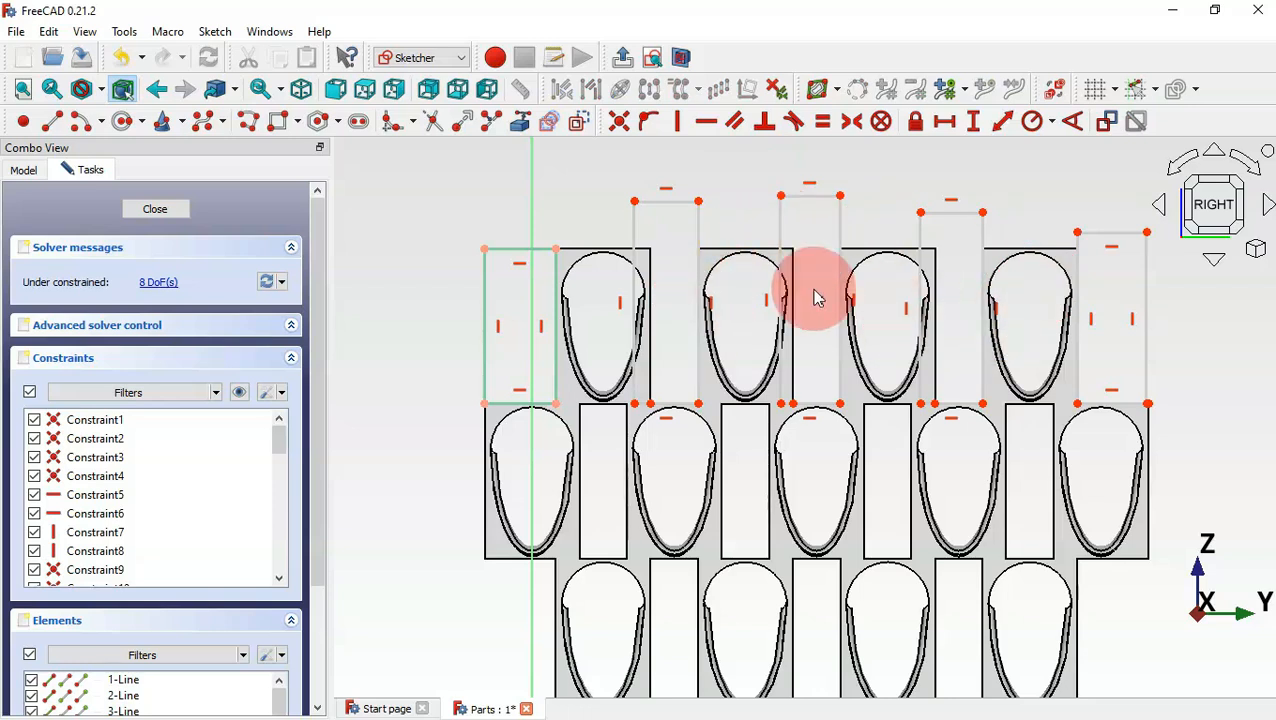
Constrain the vertical sides of all five rectangles to equal length so their heights match the upper-left corner rectangle
click(636, 232)
click(557, 290)
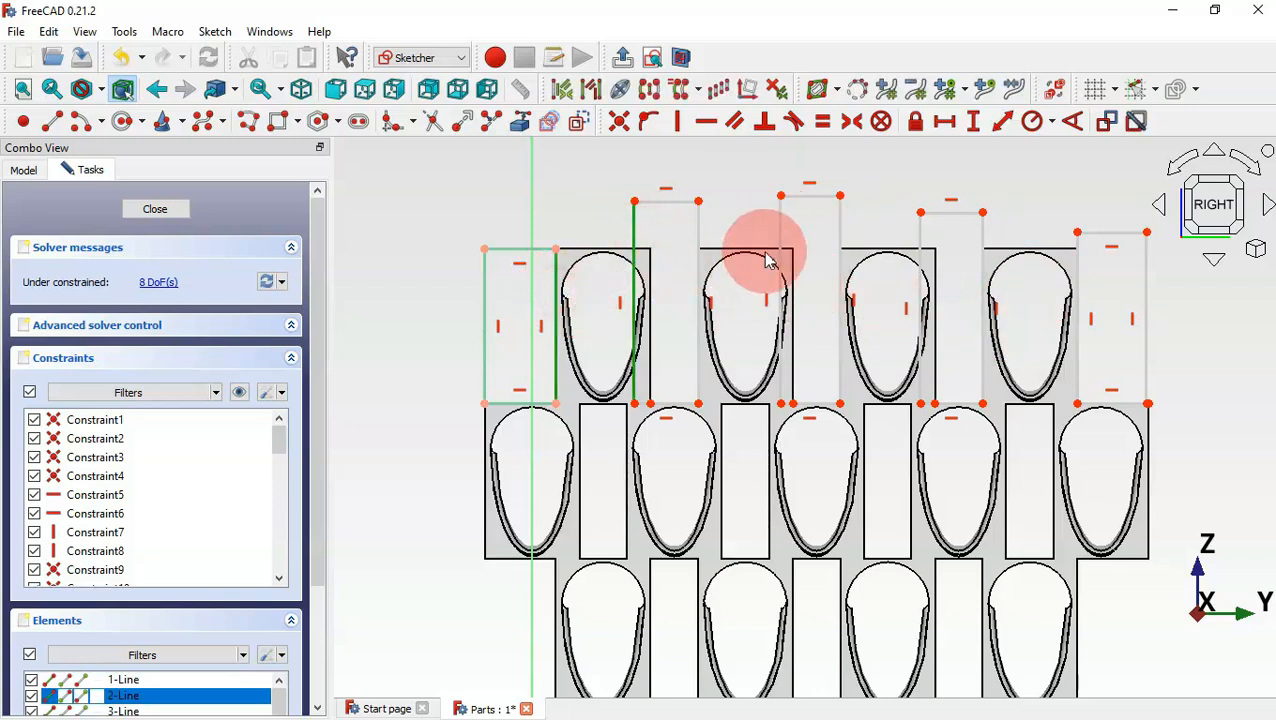
click(782, 256)
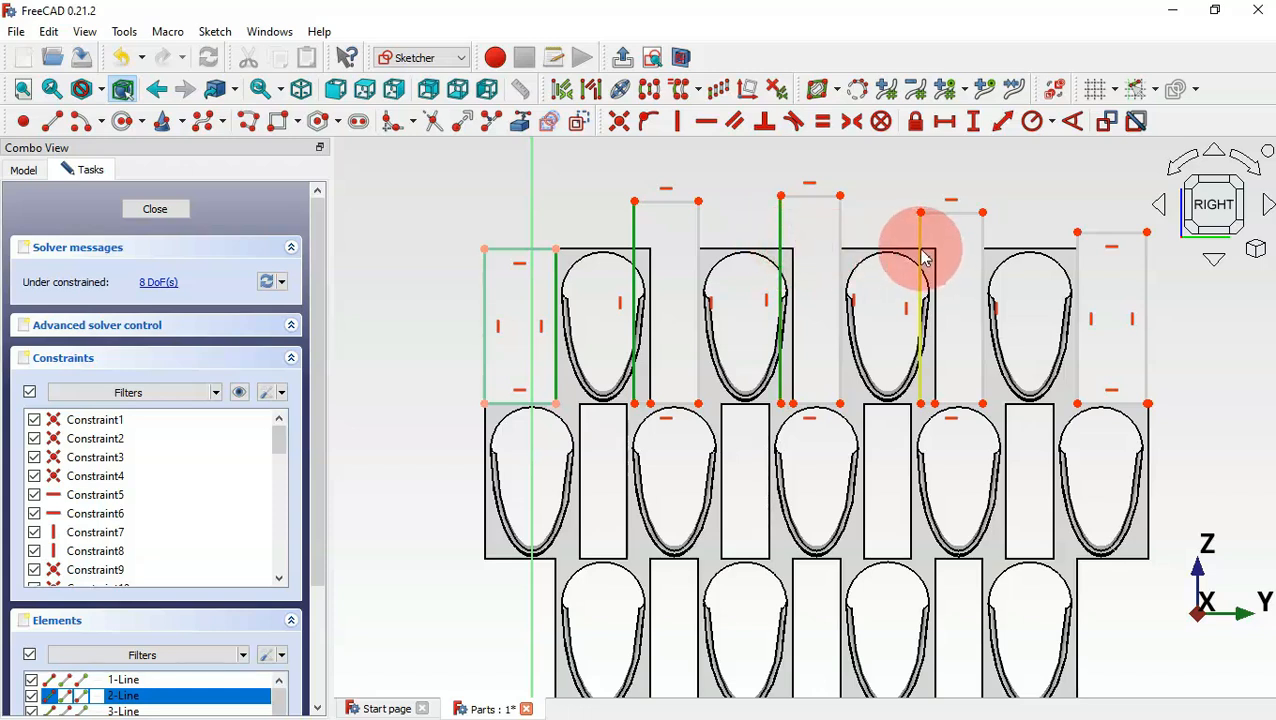
click(921, 256)
click(1080, 286)
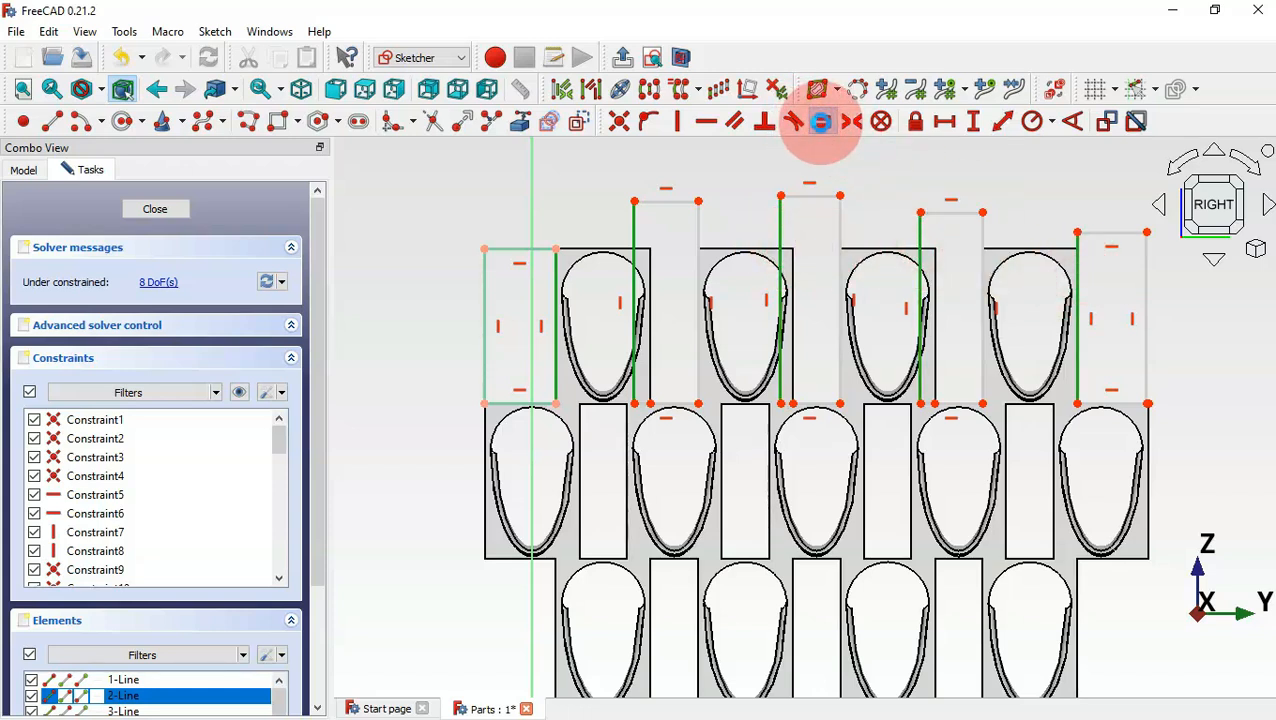
click(820, 122)
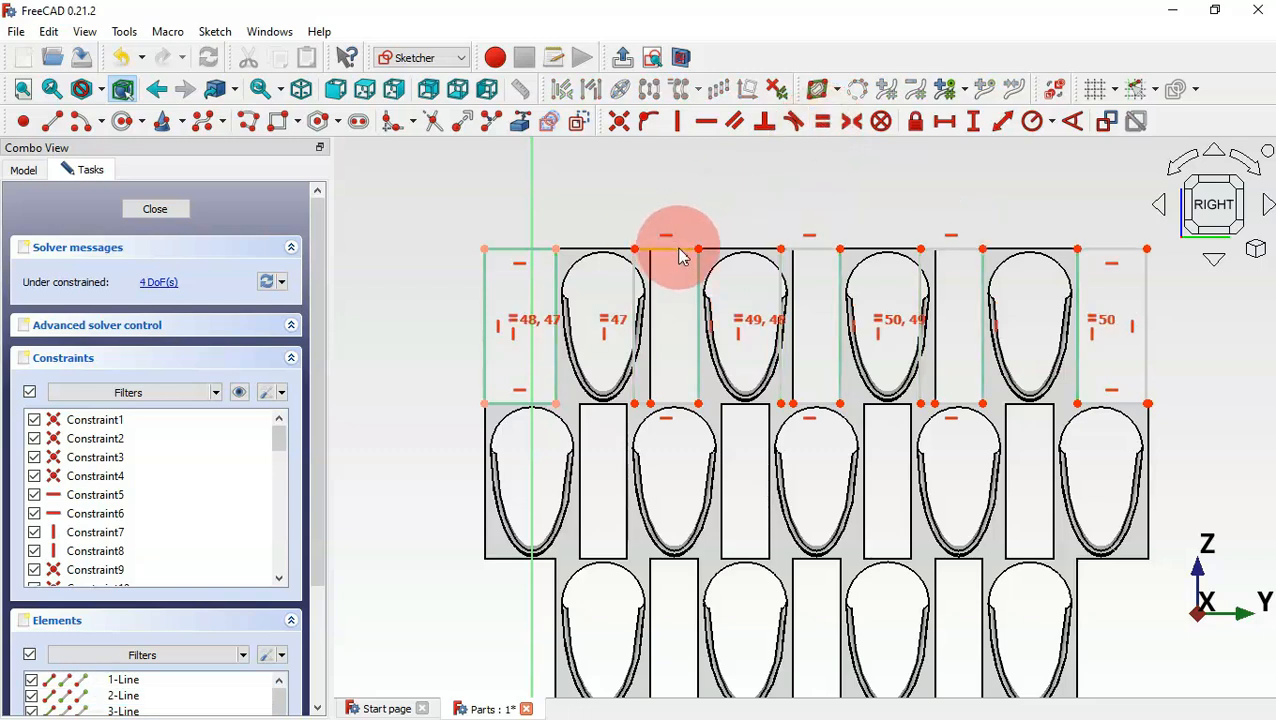
Constrain the top edges of the left and right corner rectangles to equal length
click(543, 256)
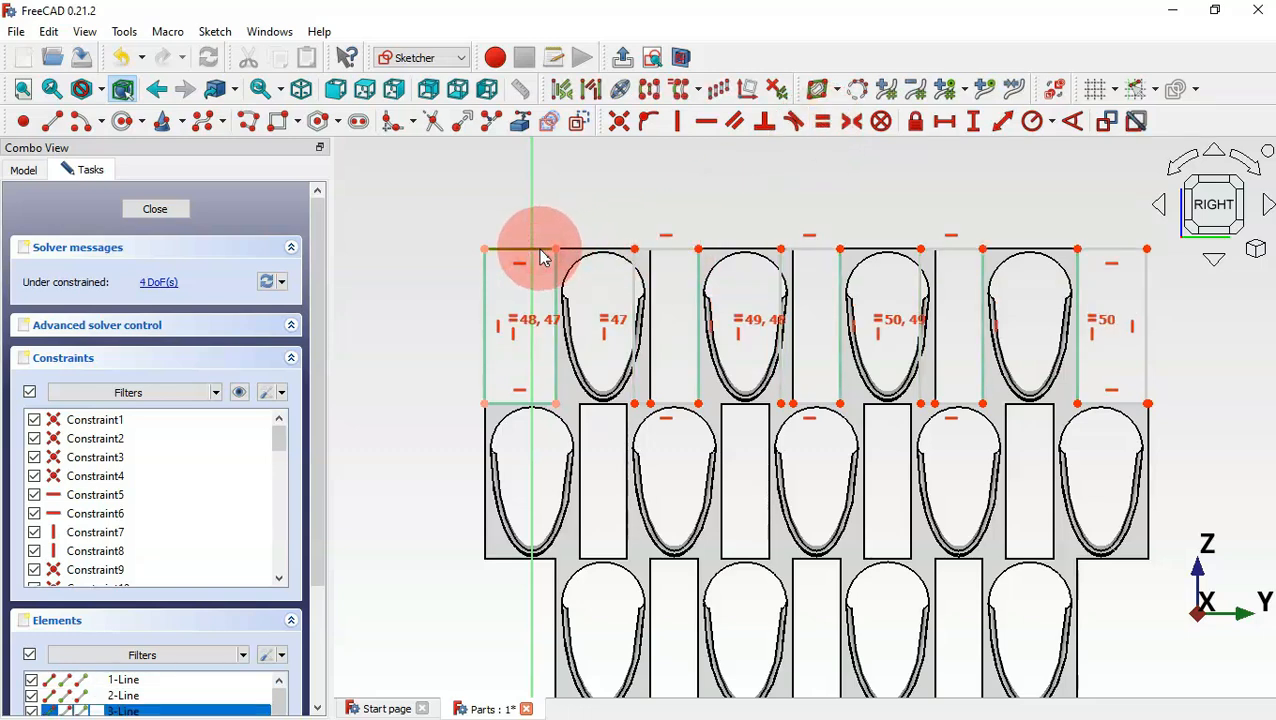
click(1104, 256)
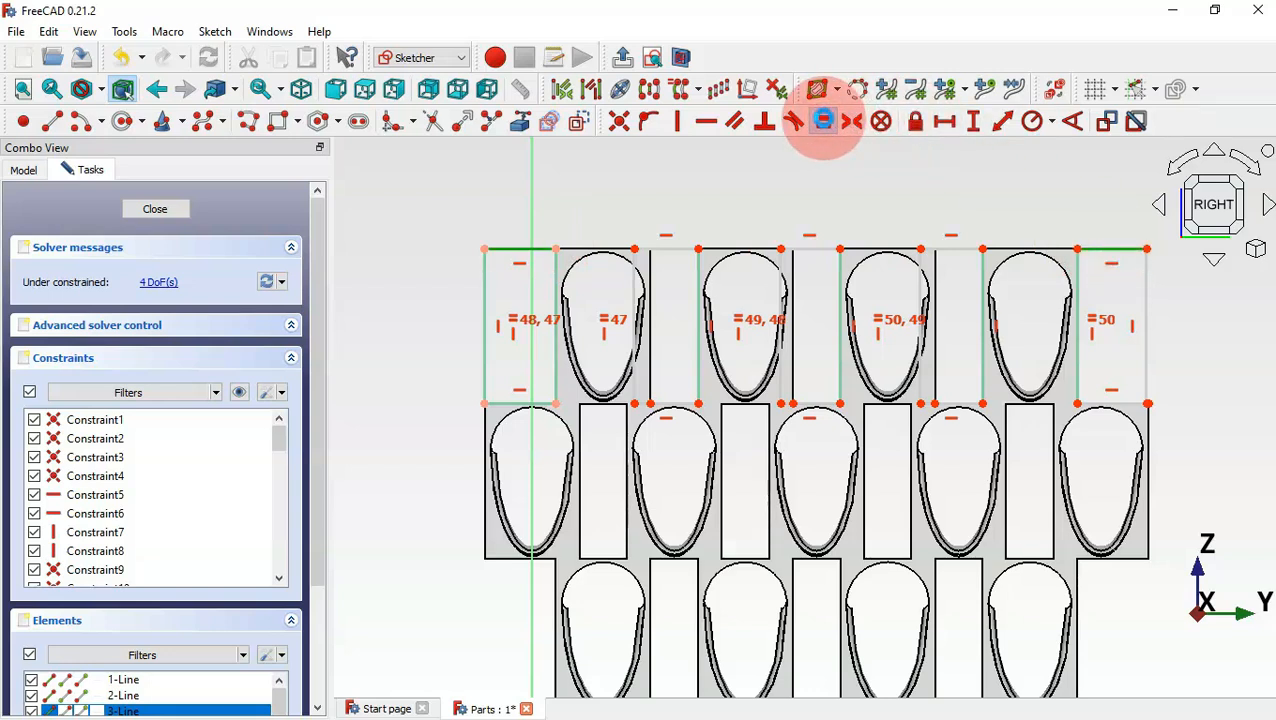
click(822, 121)
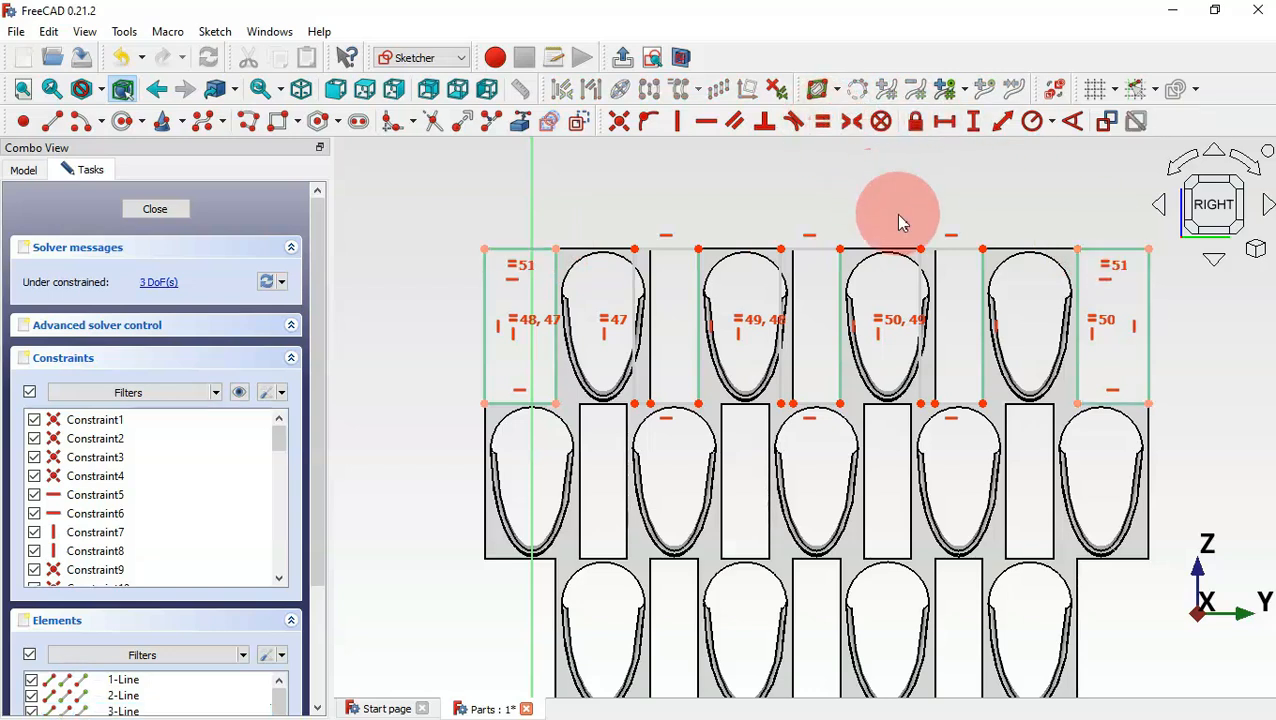
Constrain the top edges of the three rectangles between the top louvers to equal length
click(950, 252)
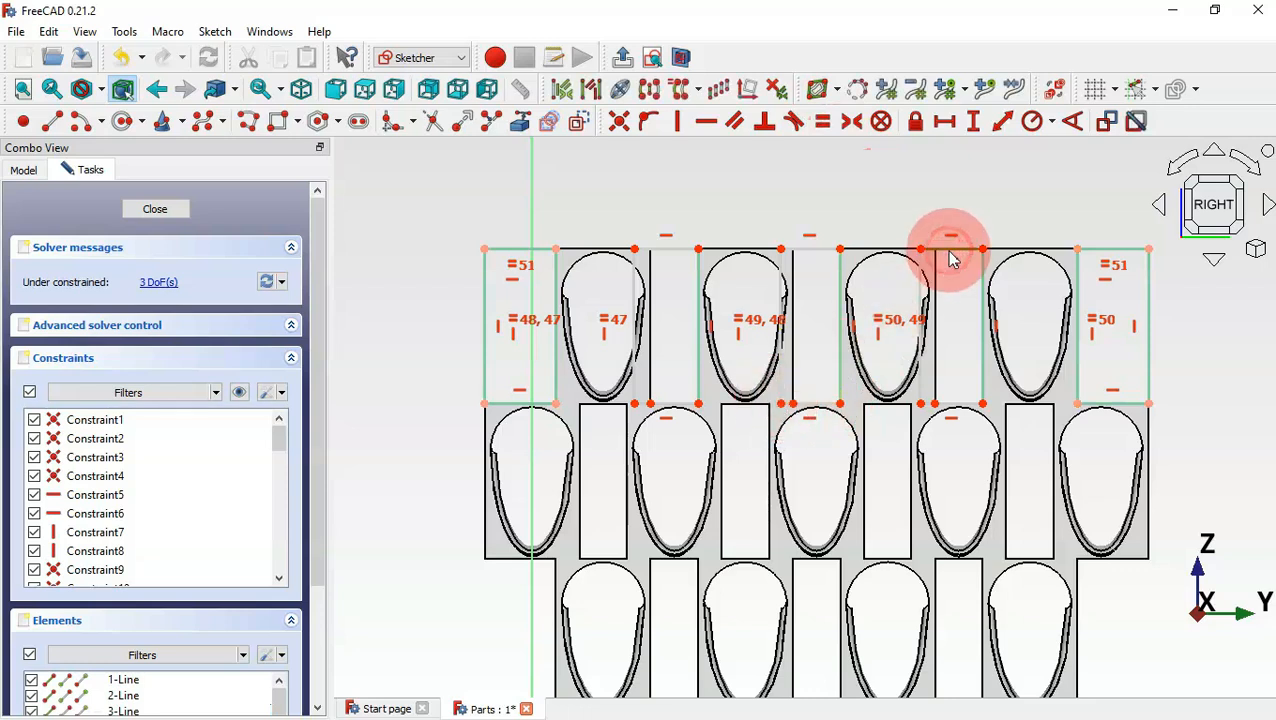
click(809, 250)
click(670, 252)
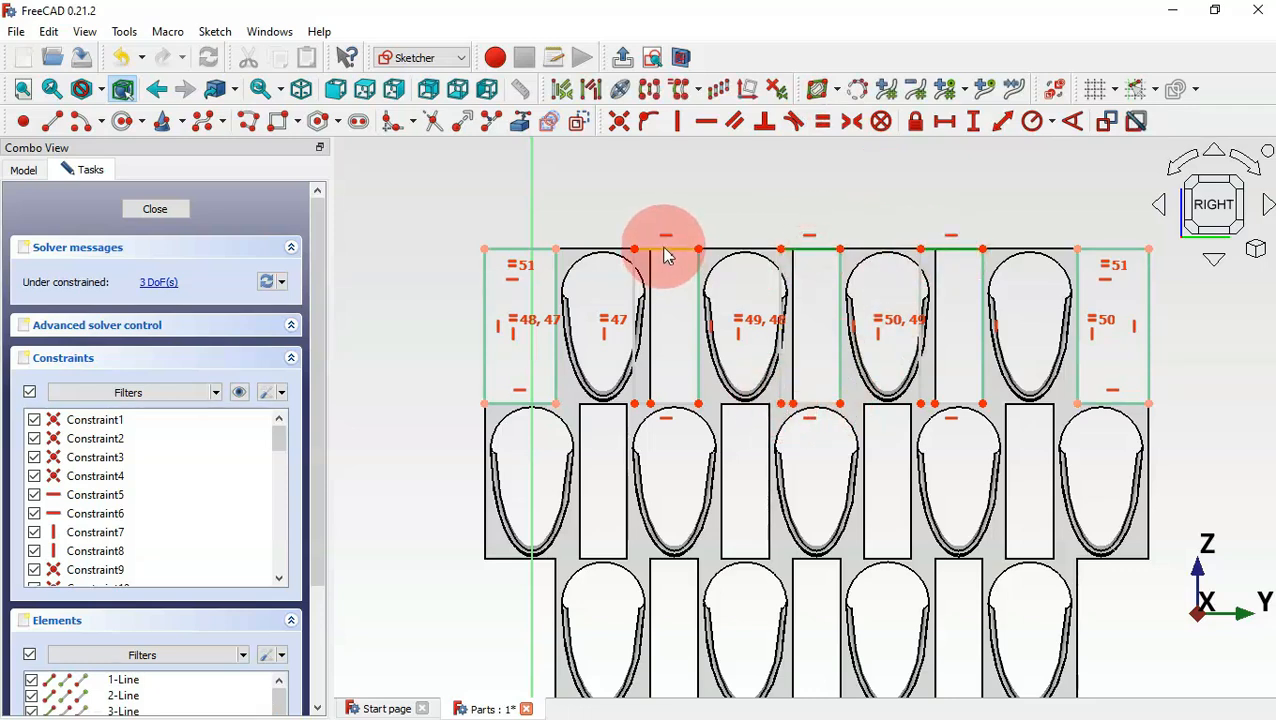
click(830, 123)
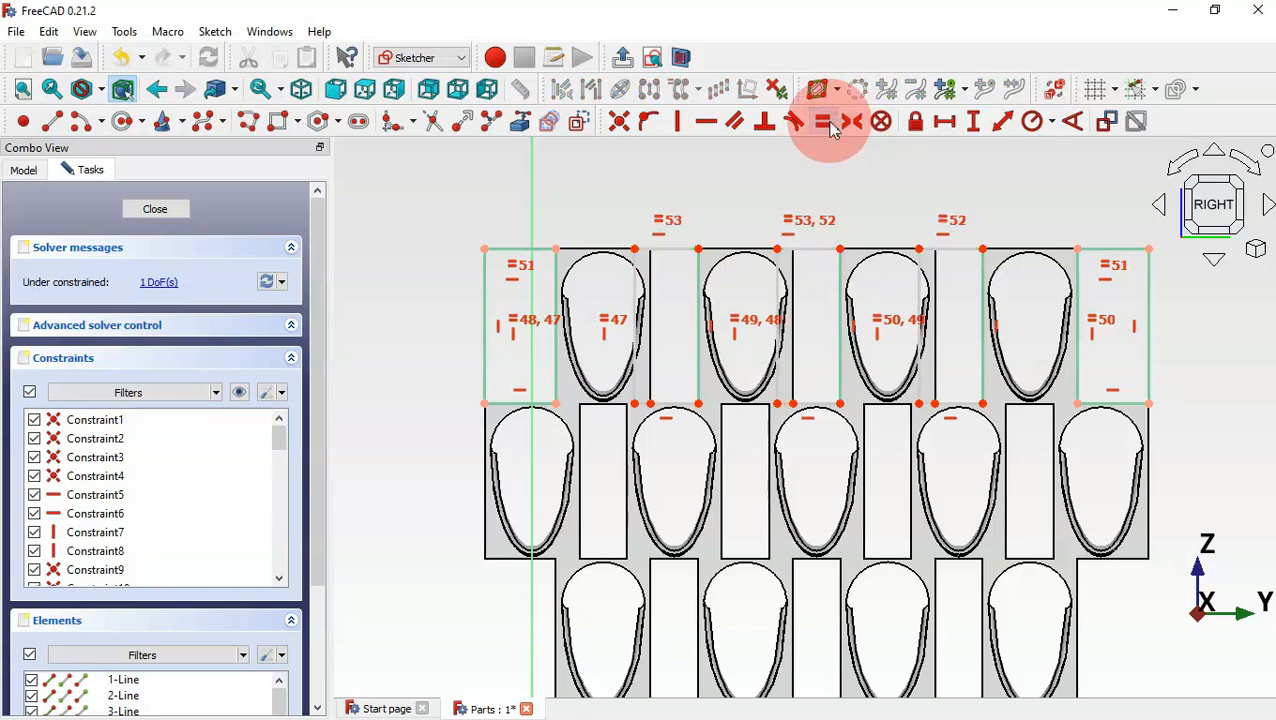
Make the first gap rectangle's free lower corner coincident with the adjacent projected edge endpoint and close the sketch
drag(622, 384, 670, 428)
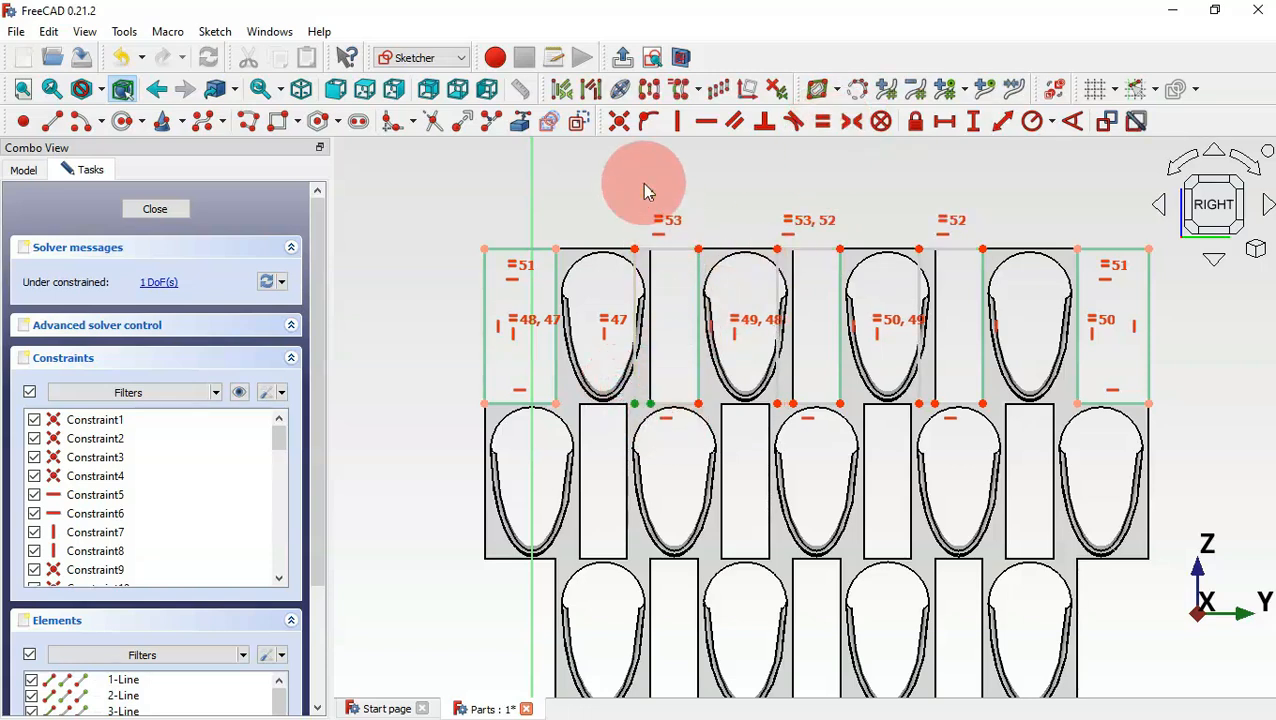
click(620, 124)
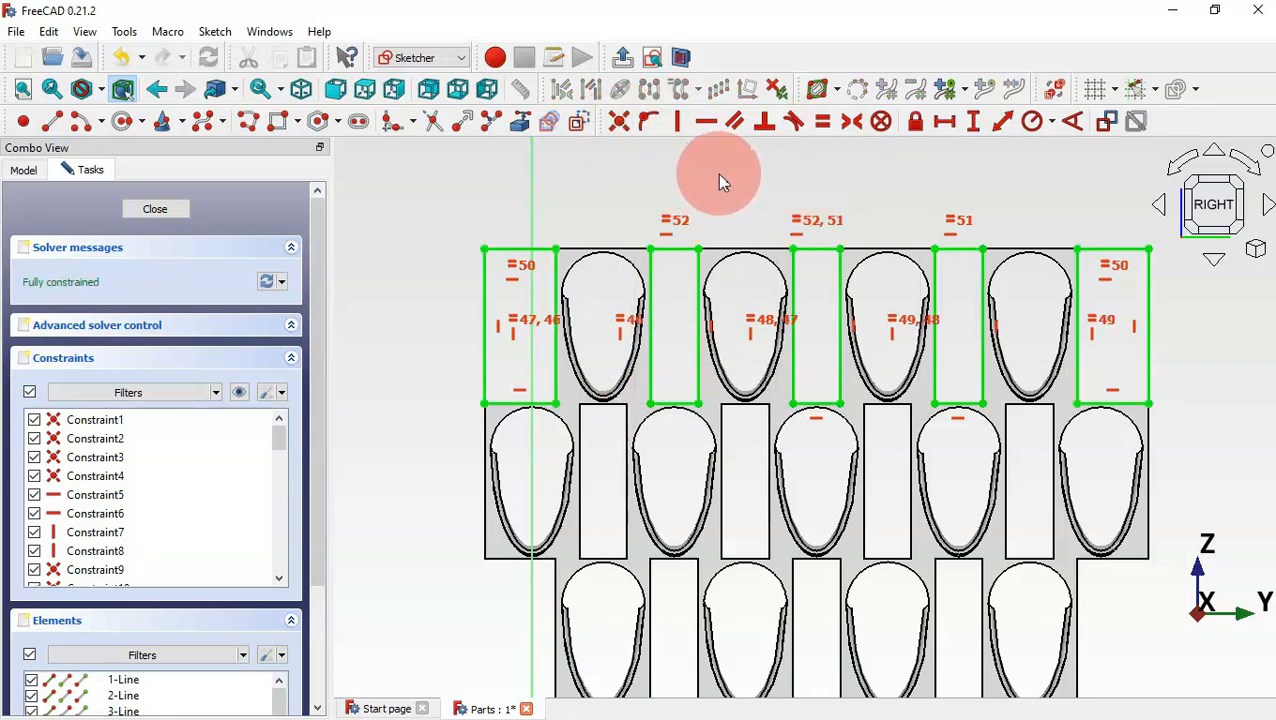
key(Escape)
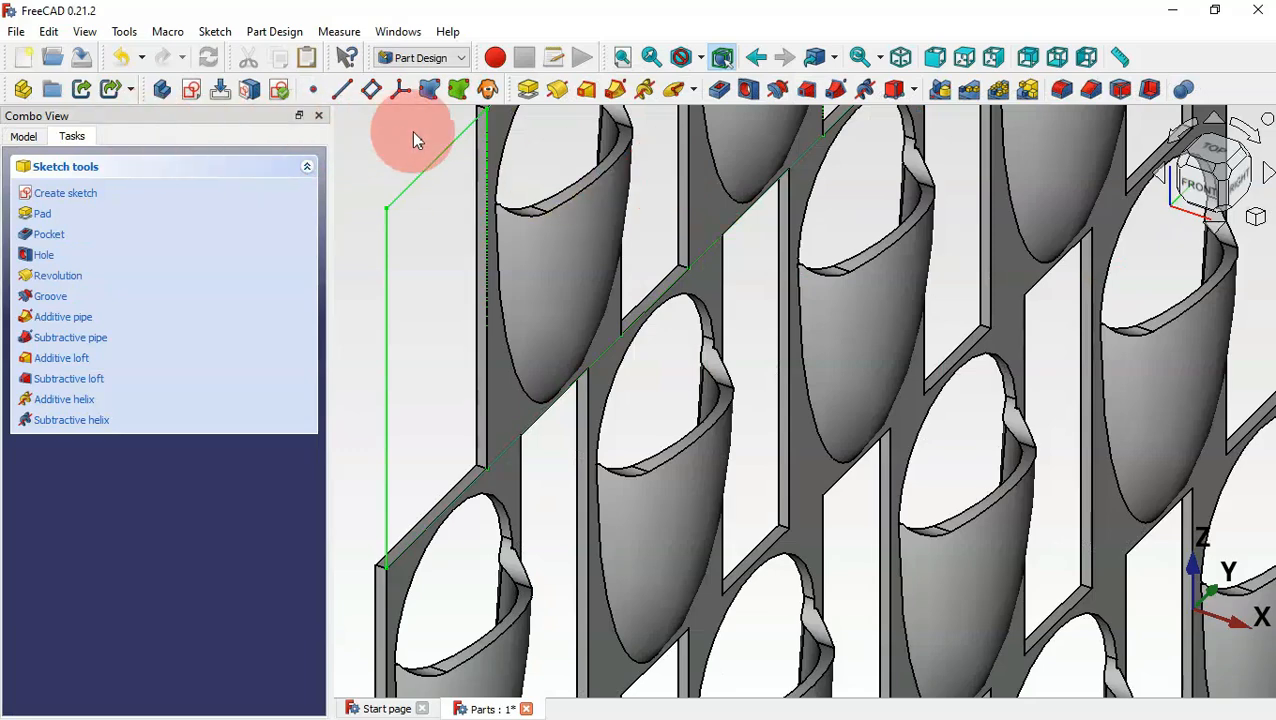
Pad the five-rectangle sketch by 0.5 mm in the reversed direction to fill the gaps along the sheet's upper edge
scroll(563, 242, down, 5)
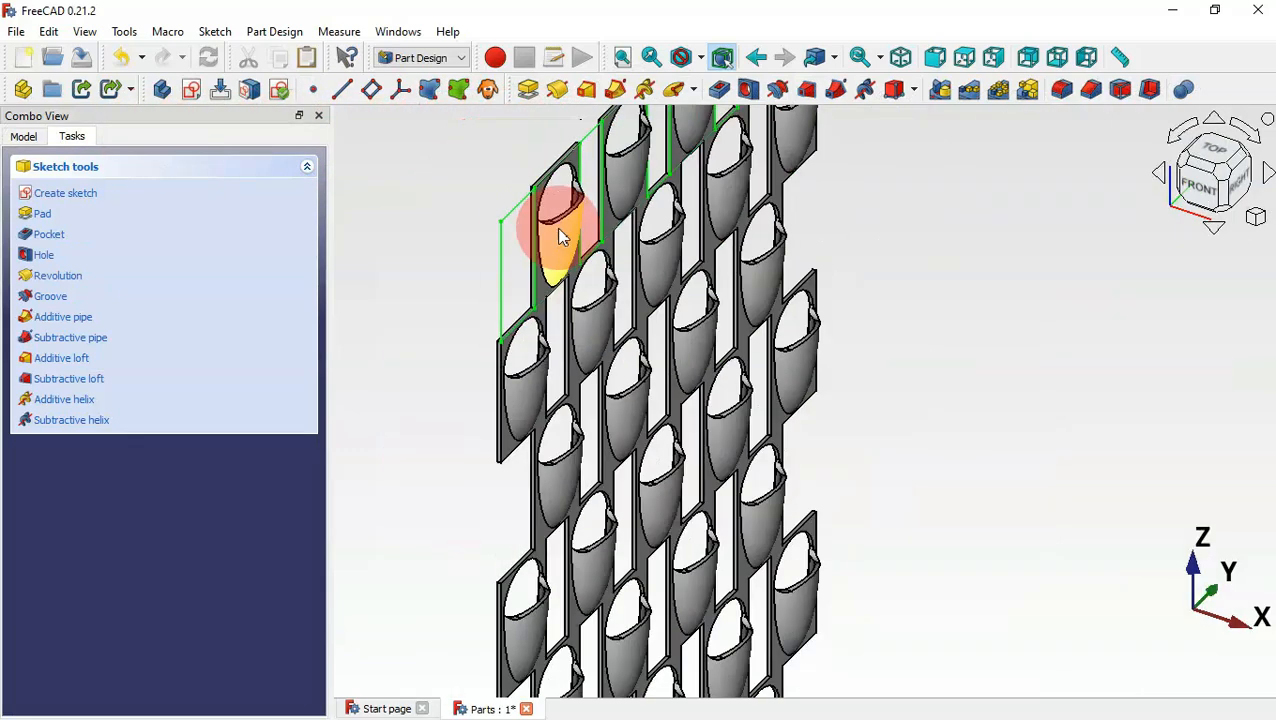
click(528, 90)
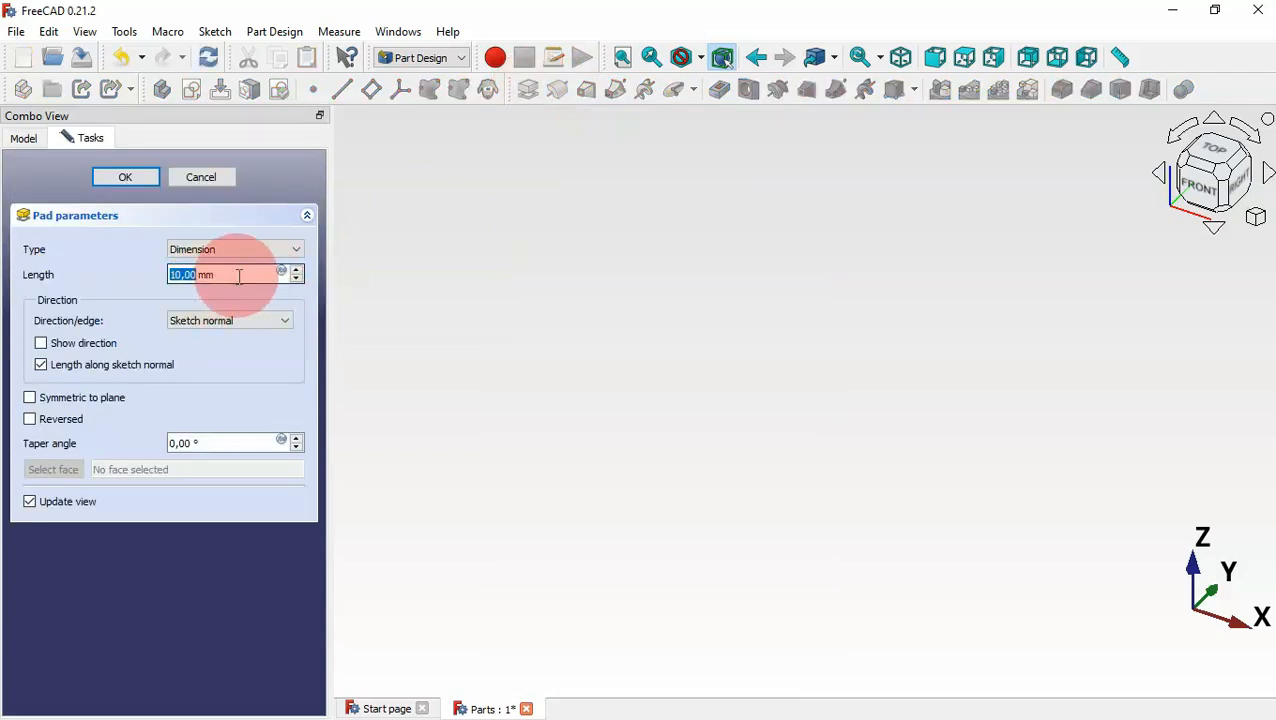
text(0.5)
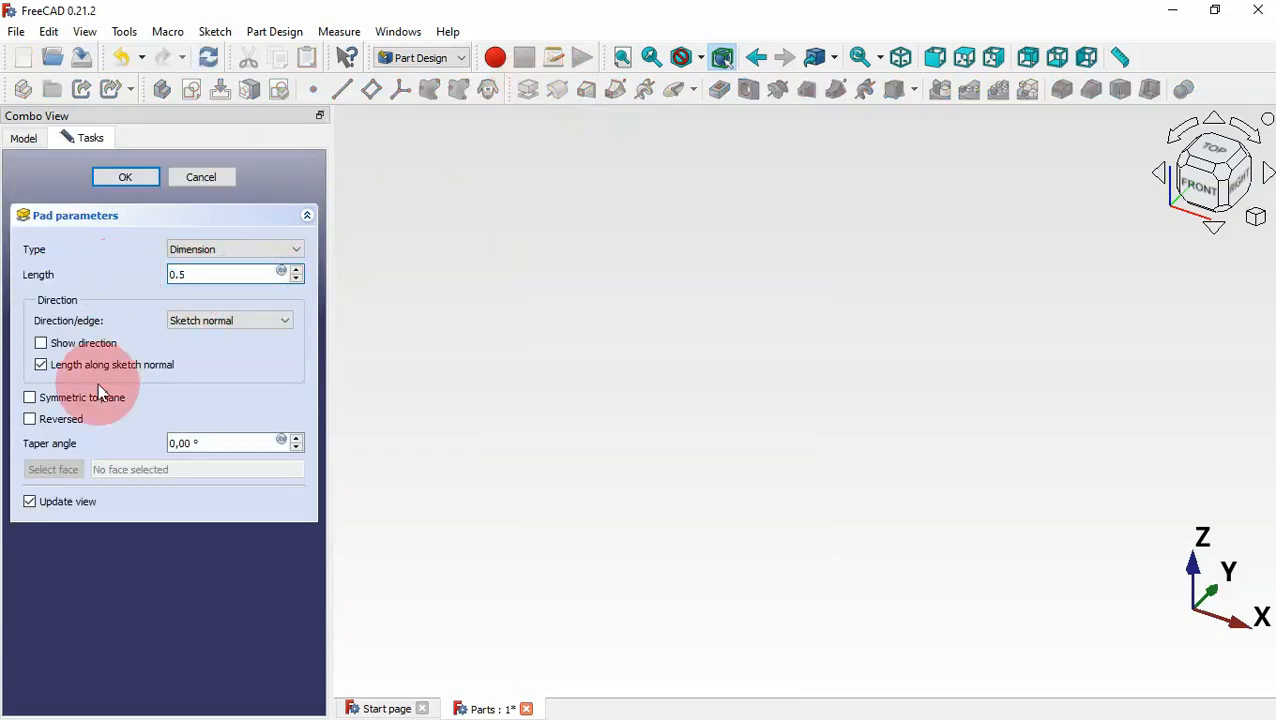
click(66, 424)
scroll(860, 500, up, 5)
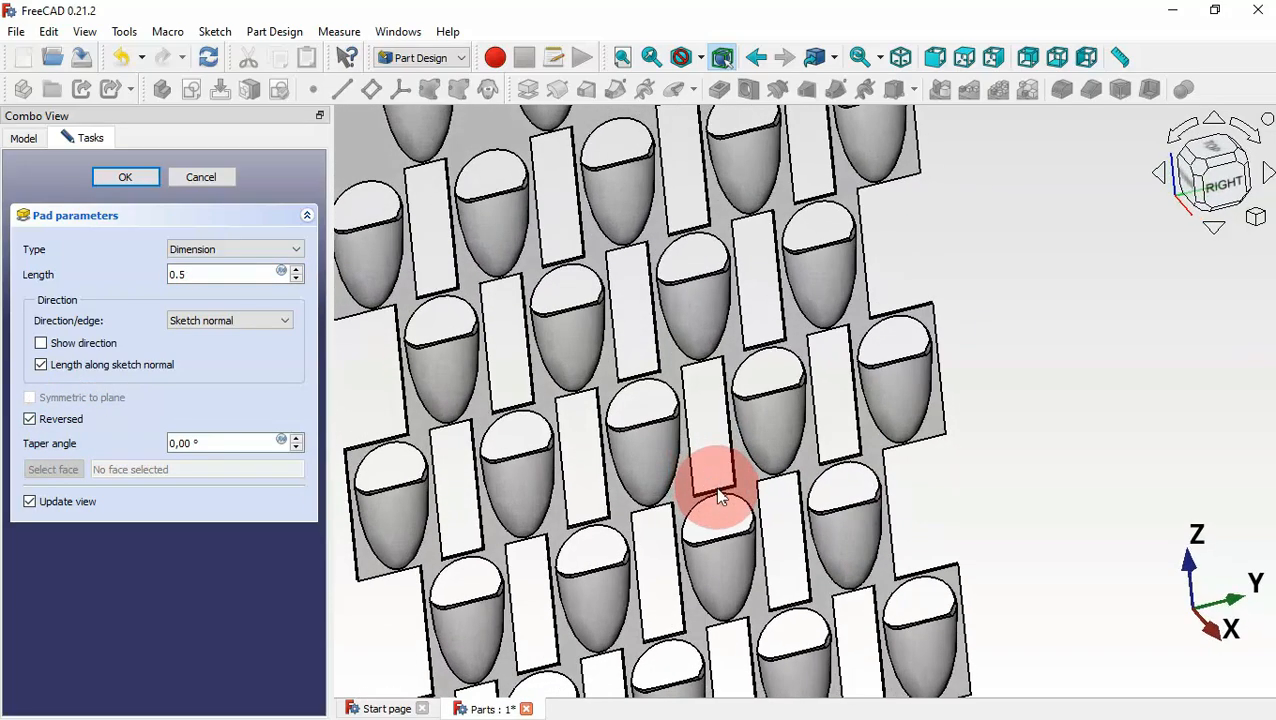
scroll(720, 497, down, 2)
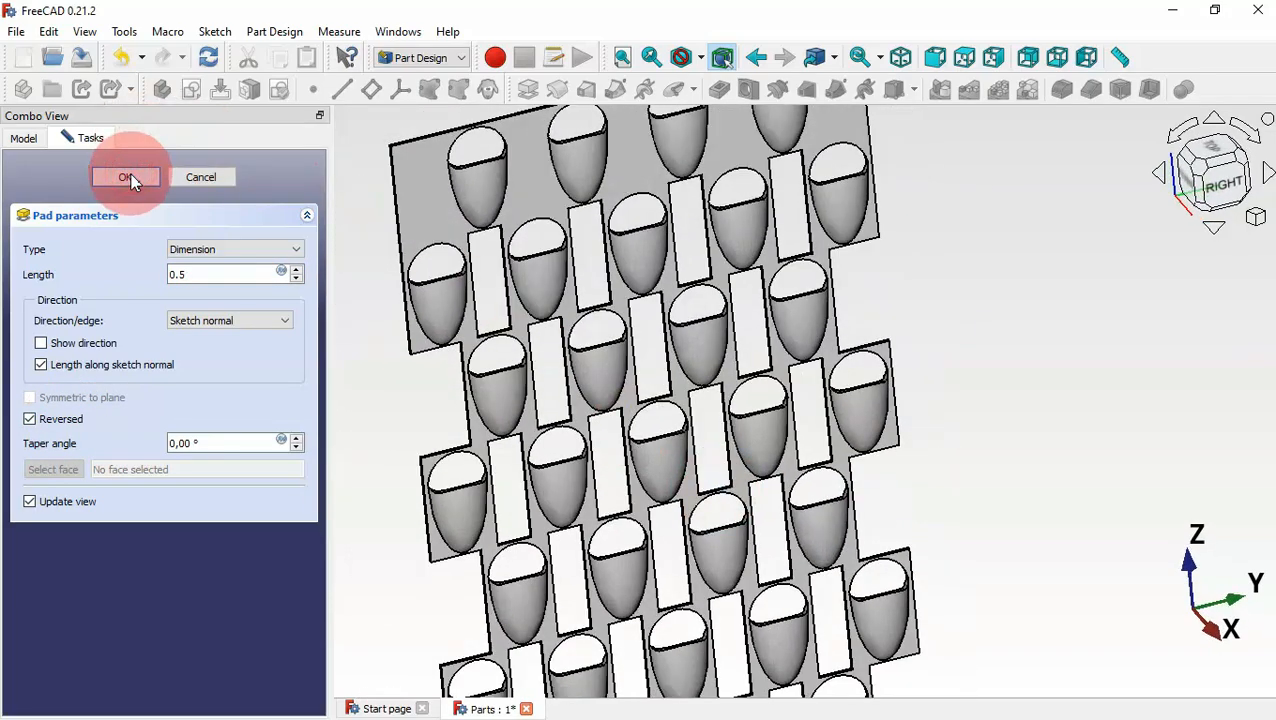
click(126, 178)
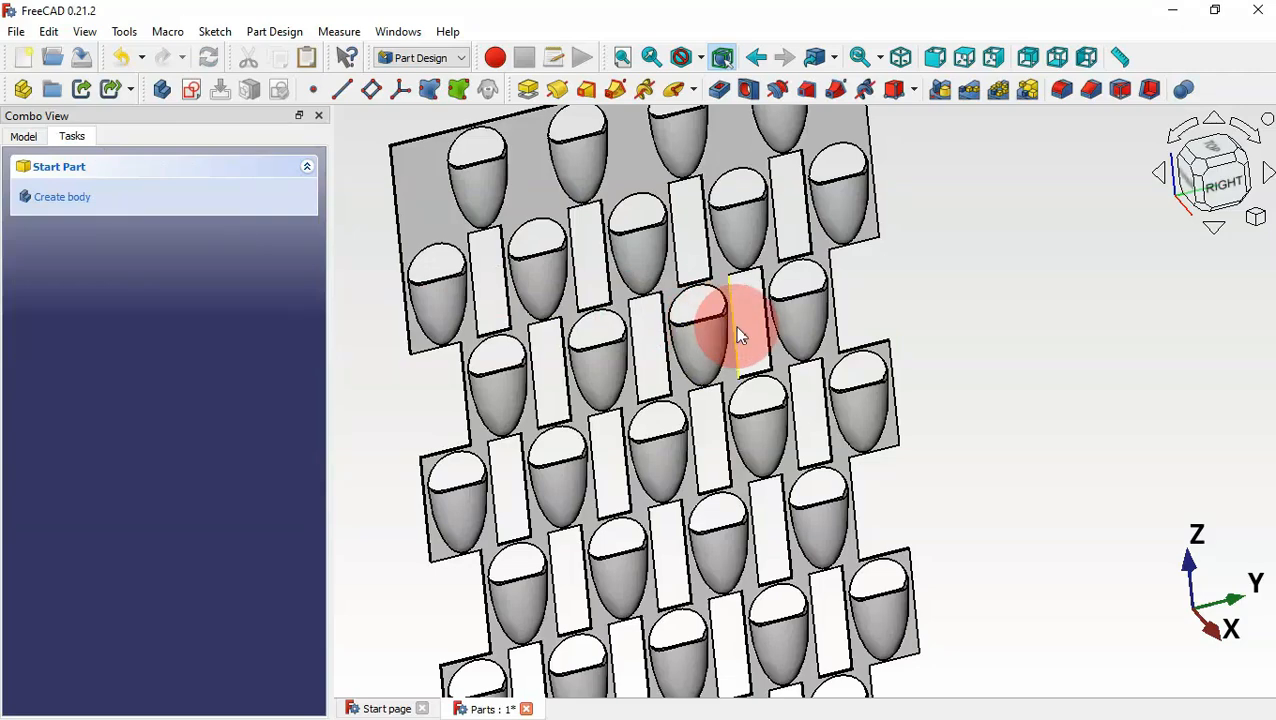
Start a linear pattern of the upper-edge pad along the Base Z axis in the reverse direction
key(0)
middle_drag(972, 400, 785, 332)
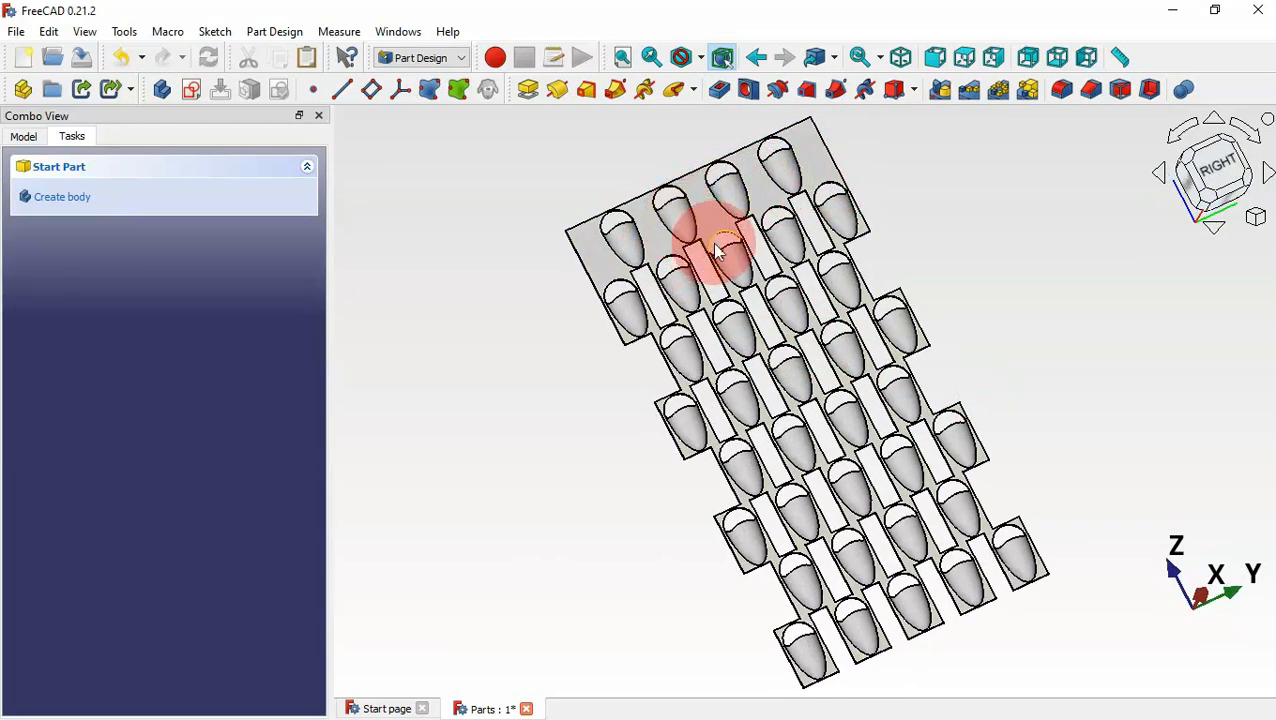
click(23, 136)
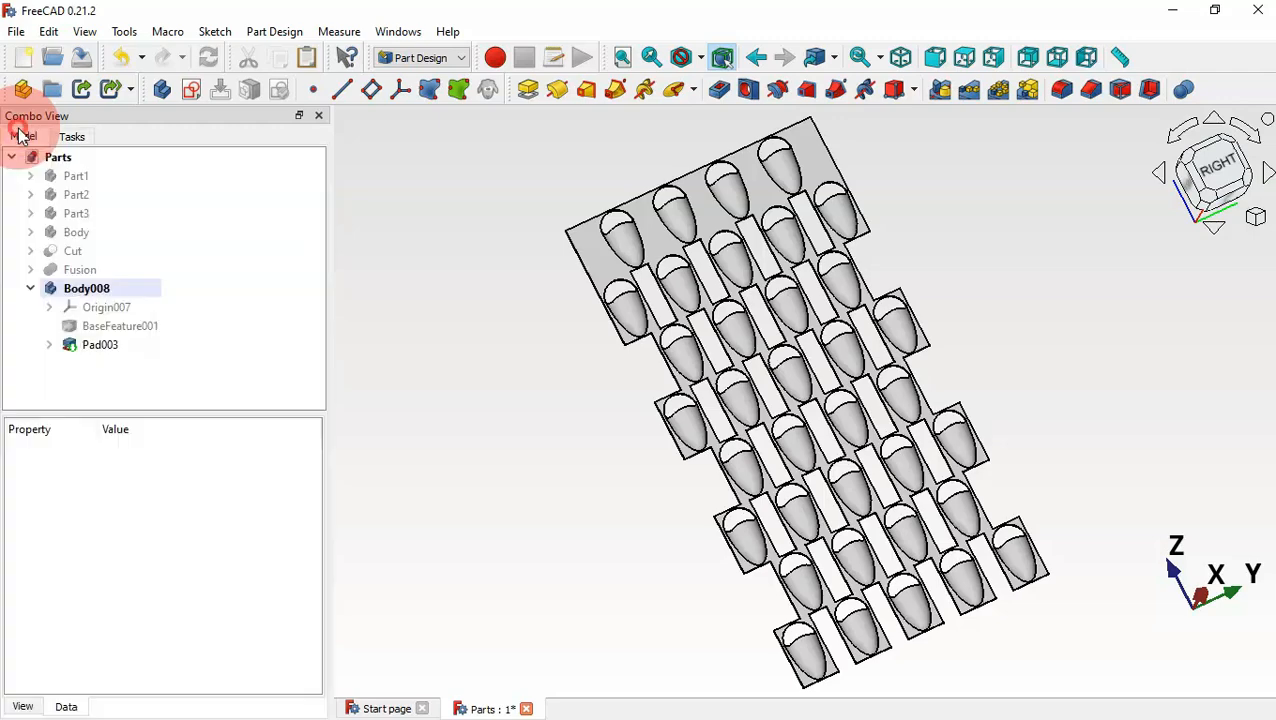
click(110, 348)
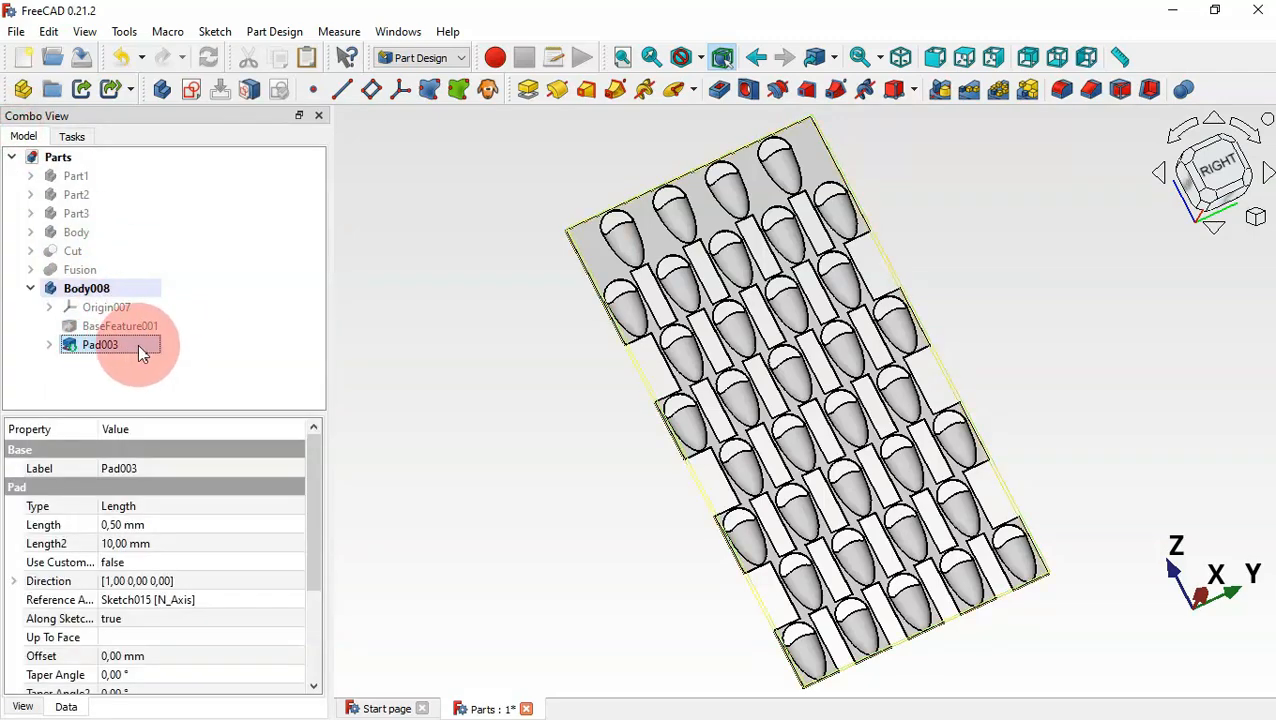
click(969, 92)
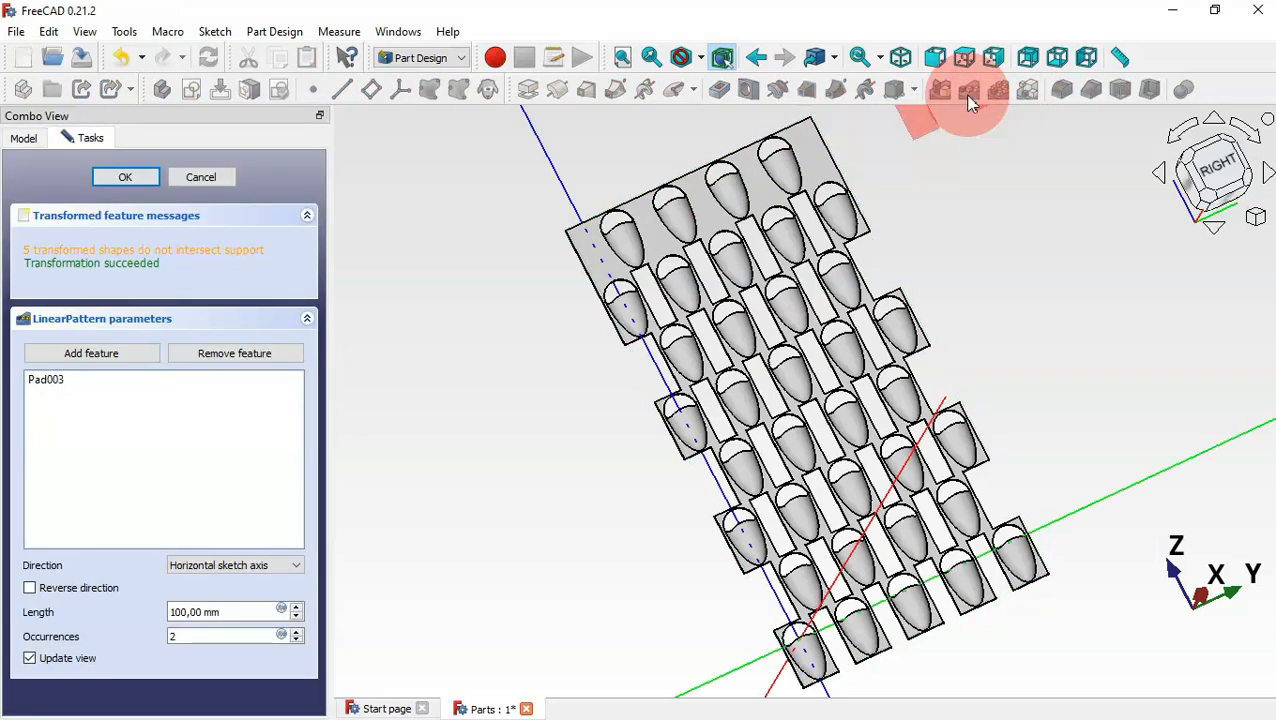
scroll(581, 341, down, 2)
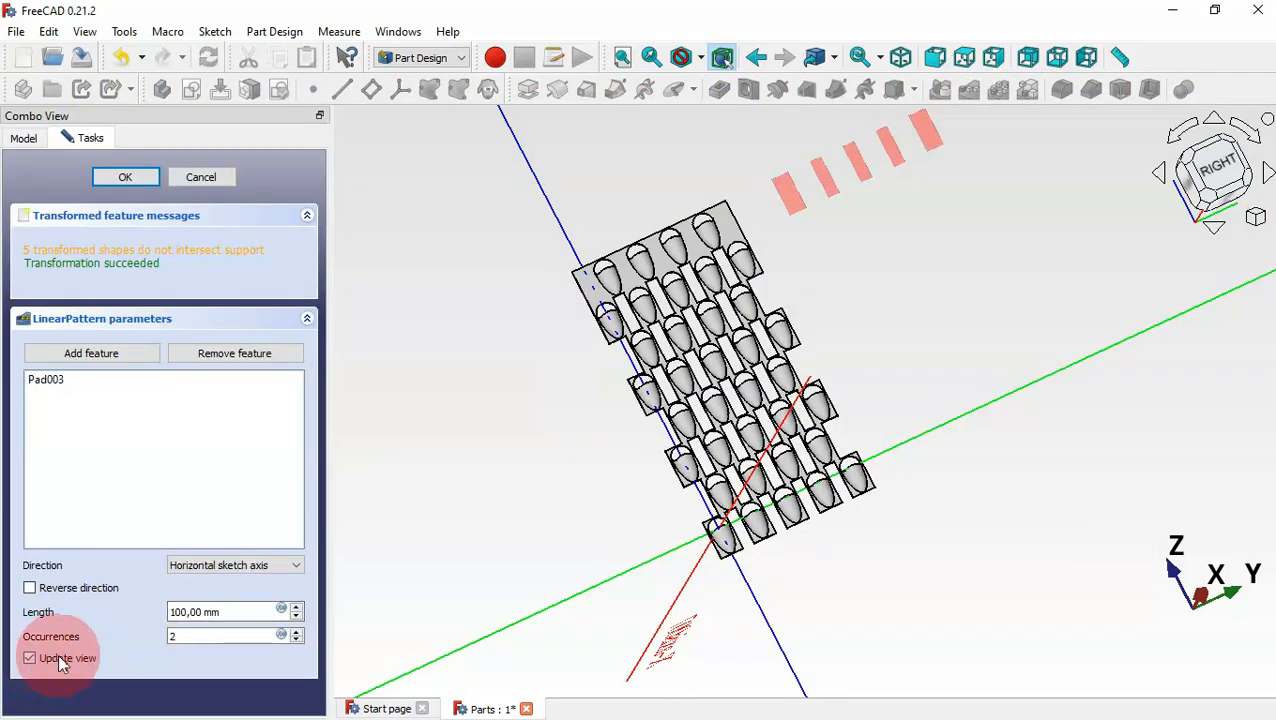
click(98, 595)
click(256, 566)
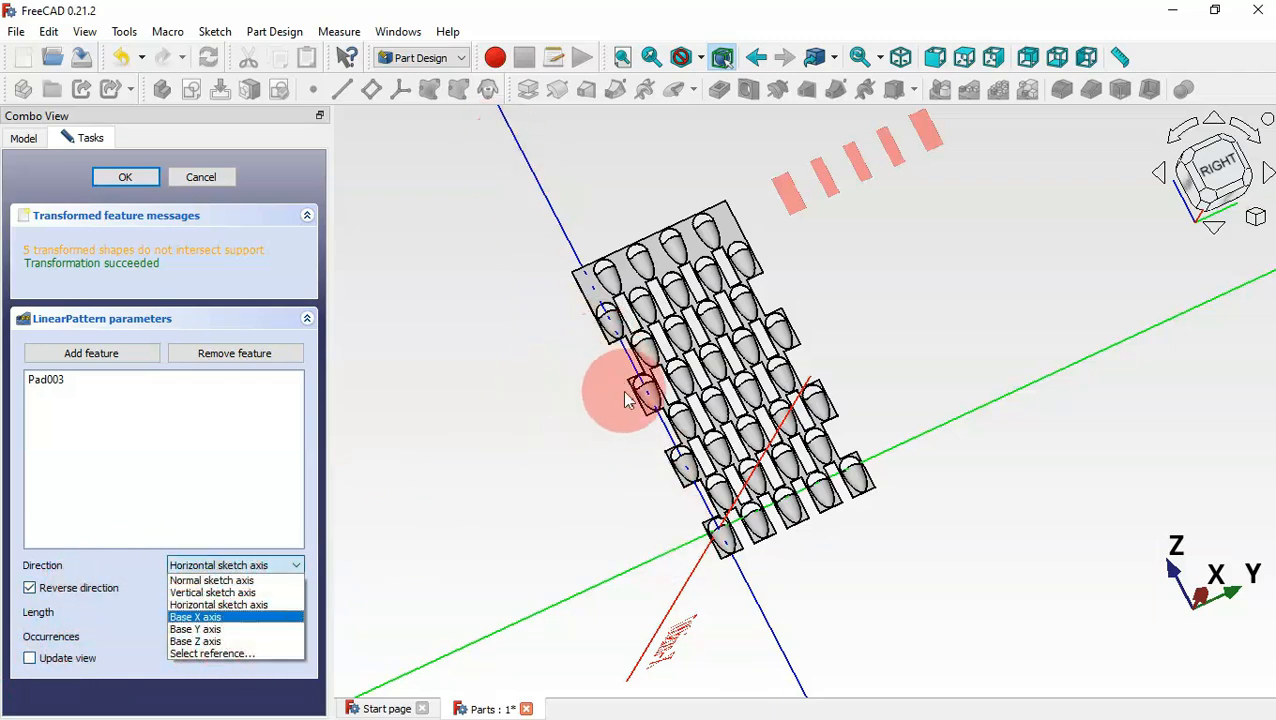
click(229, 642)
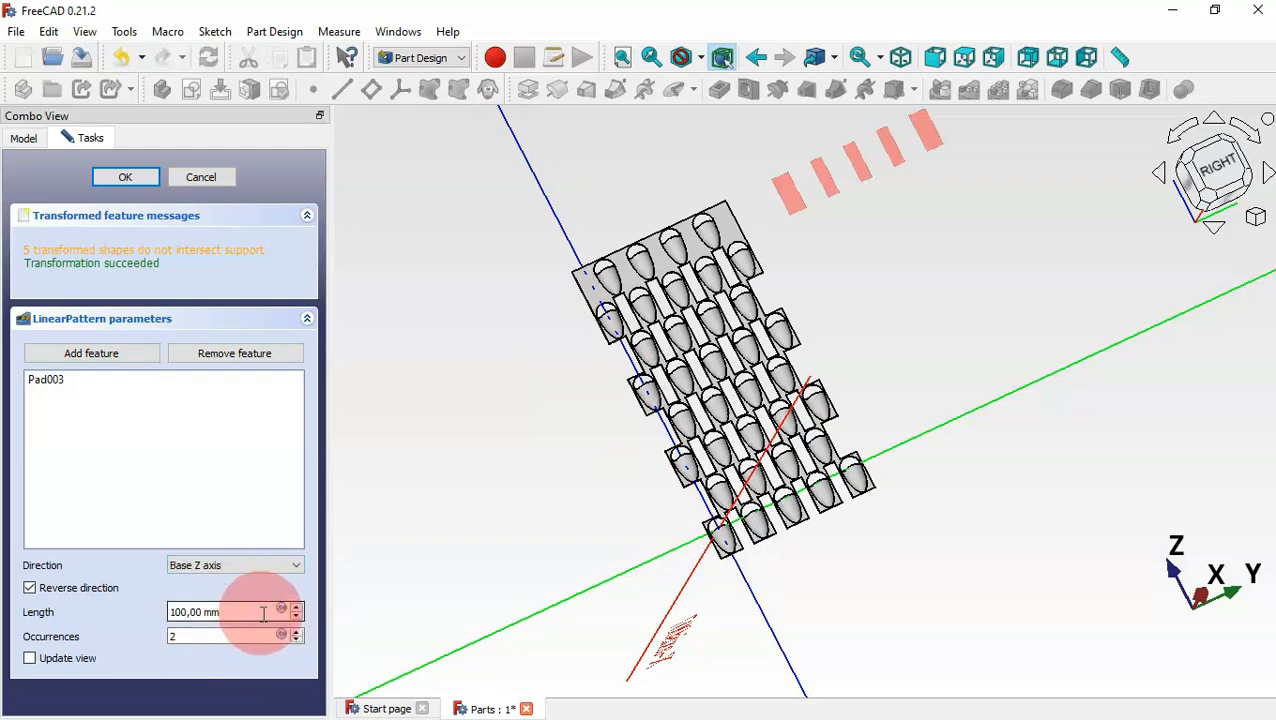
Set the pattern length to 18*6 mm with 4 occurrences and apply the linear pattern
drag(263, 613, 133, 614)
text(18*7)
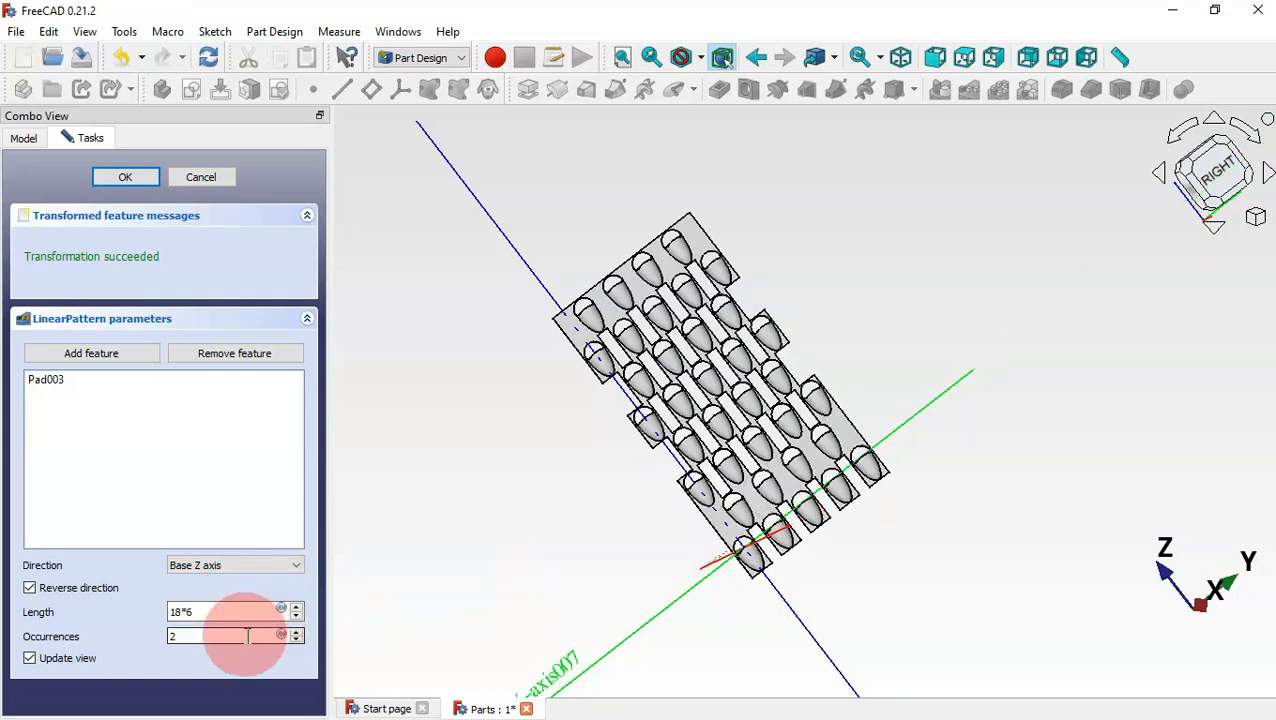
drag(247, 636, 142, 636)
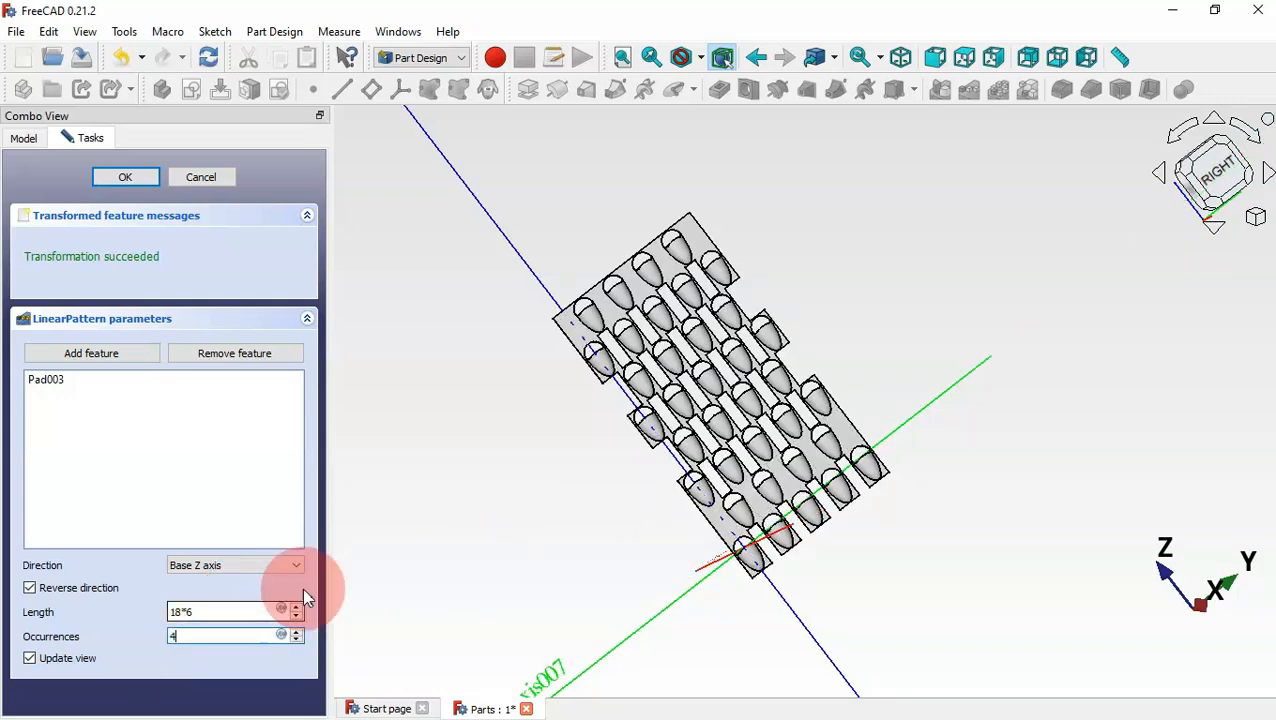
text(4)
click(126, 182)
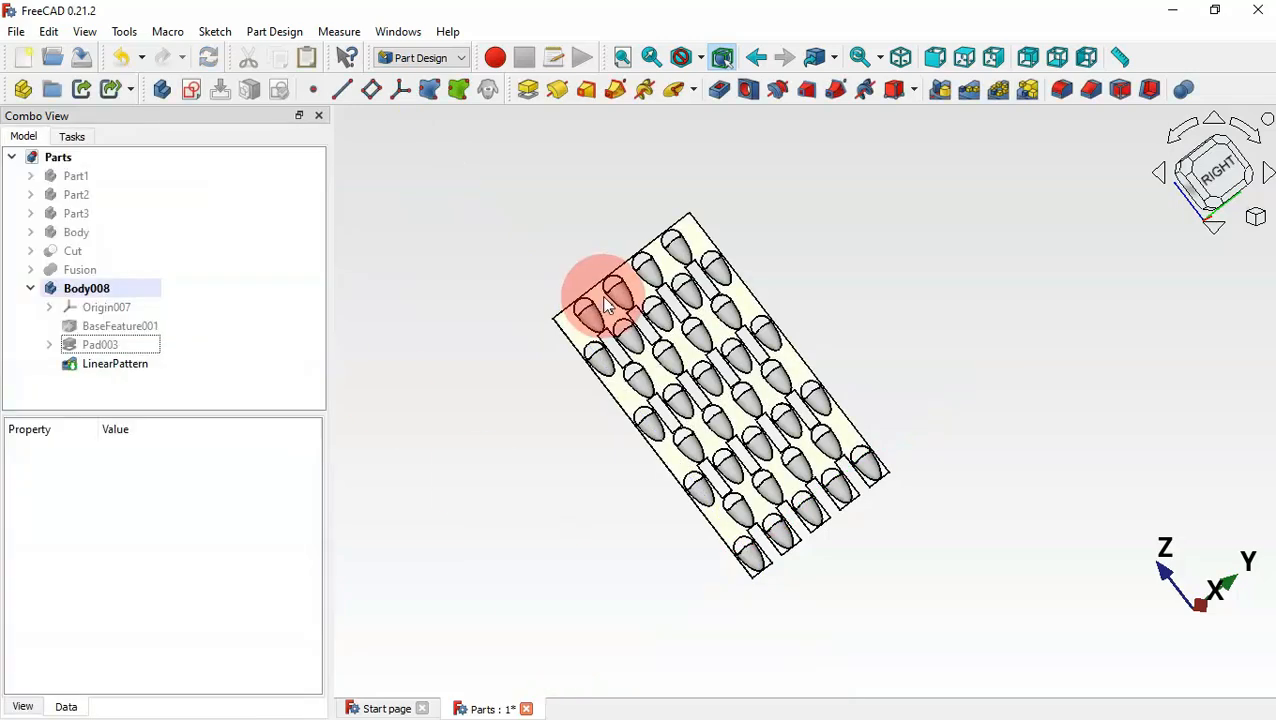
Create a new sketch on the flat front face of the patterned louver sheet
scroll(603, 300, up, 4)
click(612, 342)
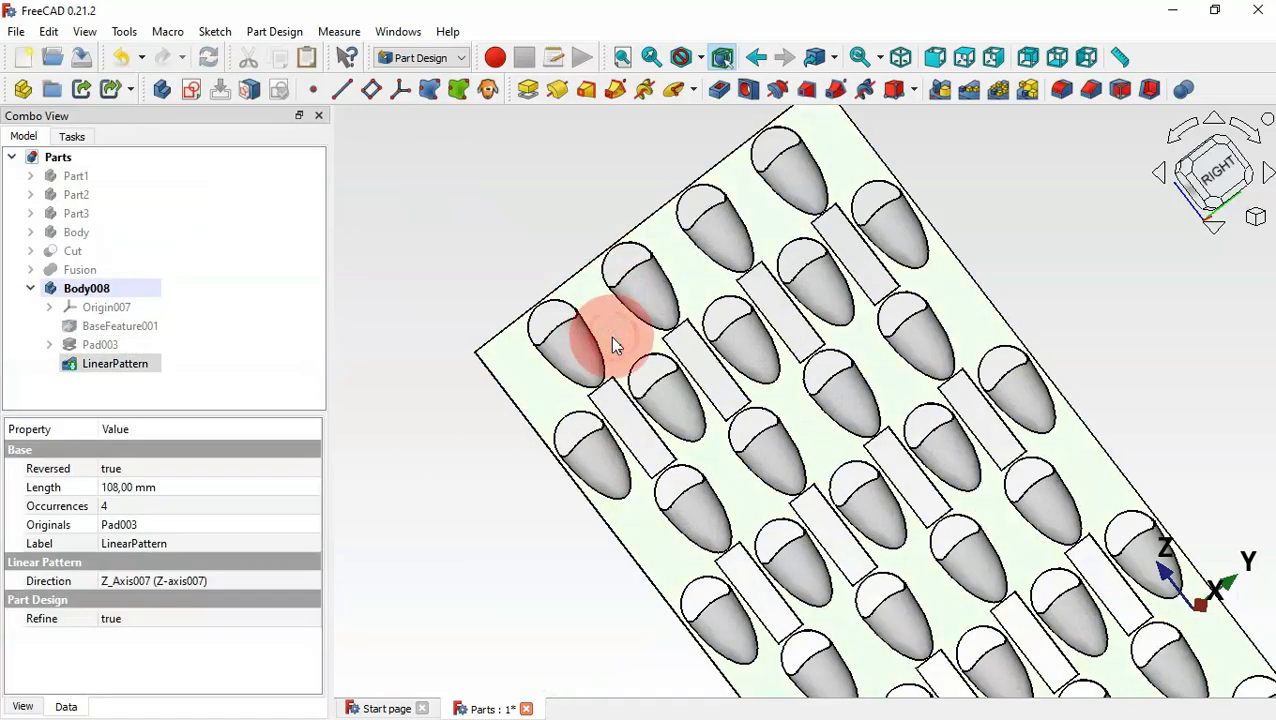
click(182, 87)
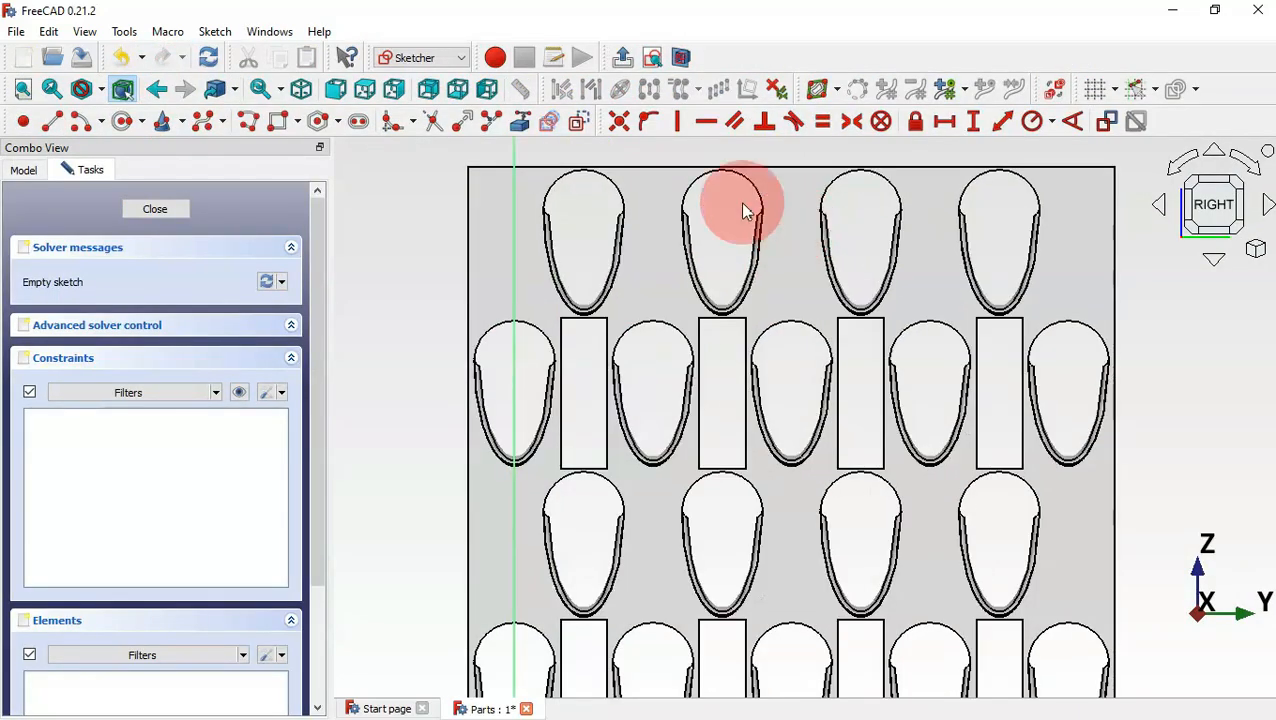
Project the lower edges of the four slots in the uppermost slot row, plus the right edge of the first slot
click(519, 121)
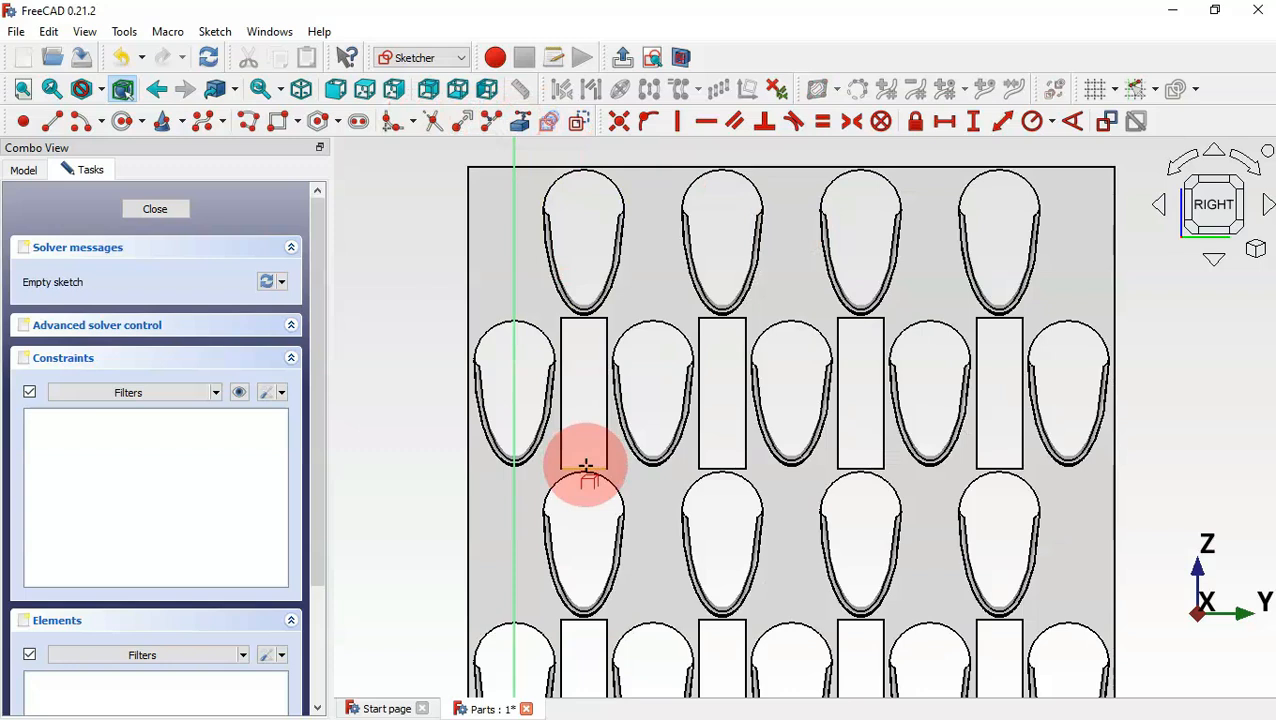
click(587, 467)
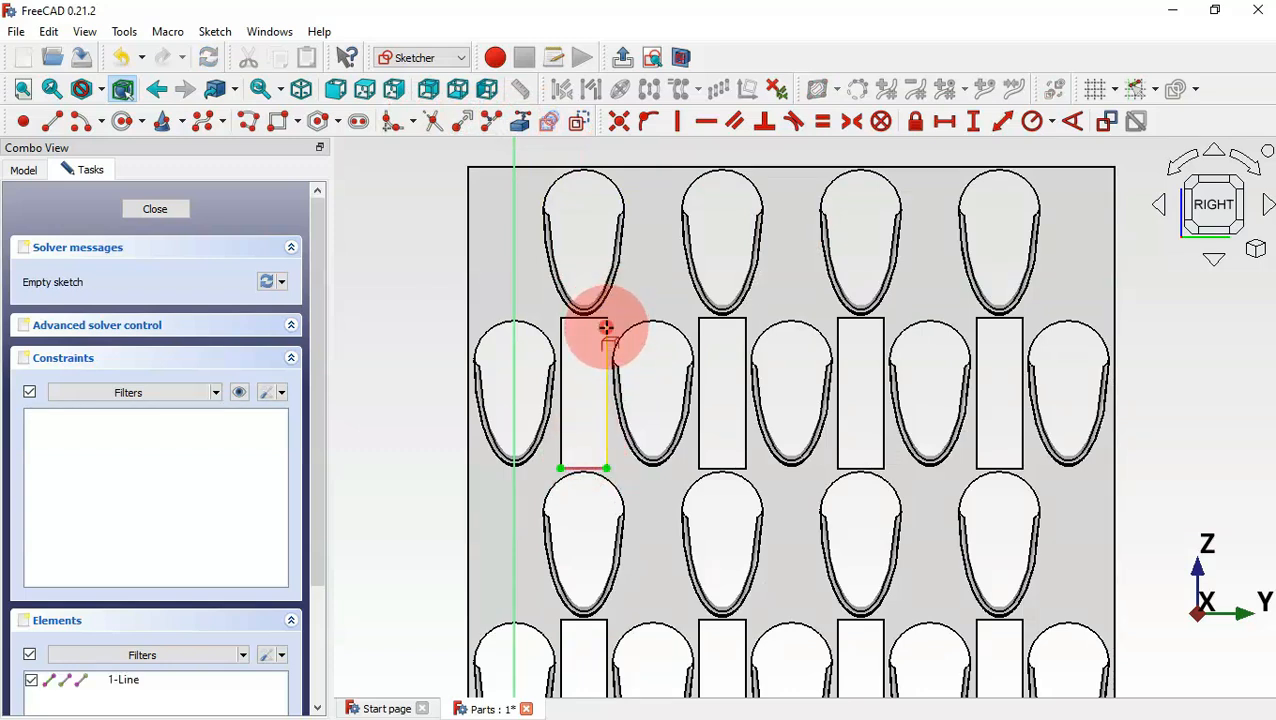
click(790, 463)
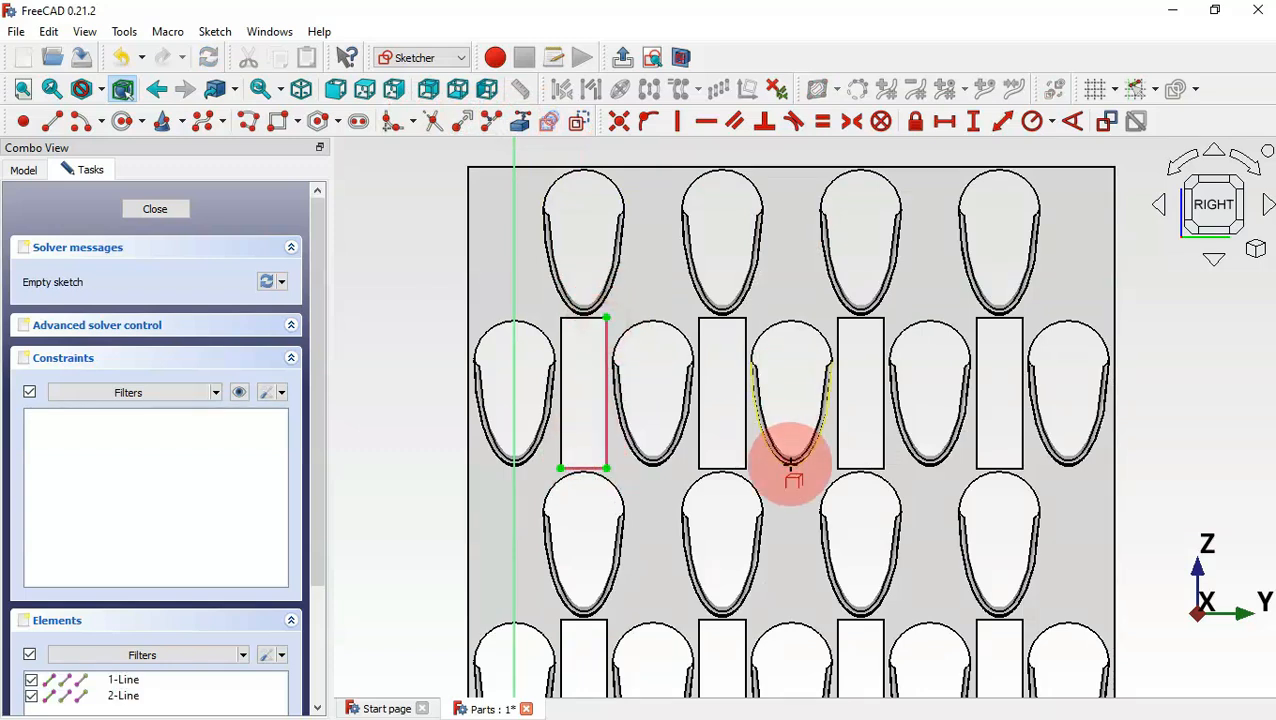
click(730, 467)
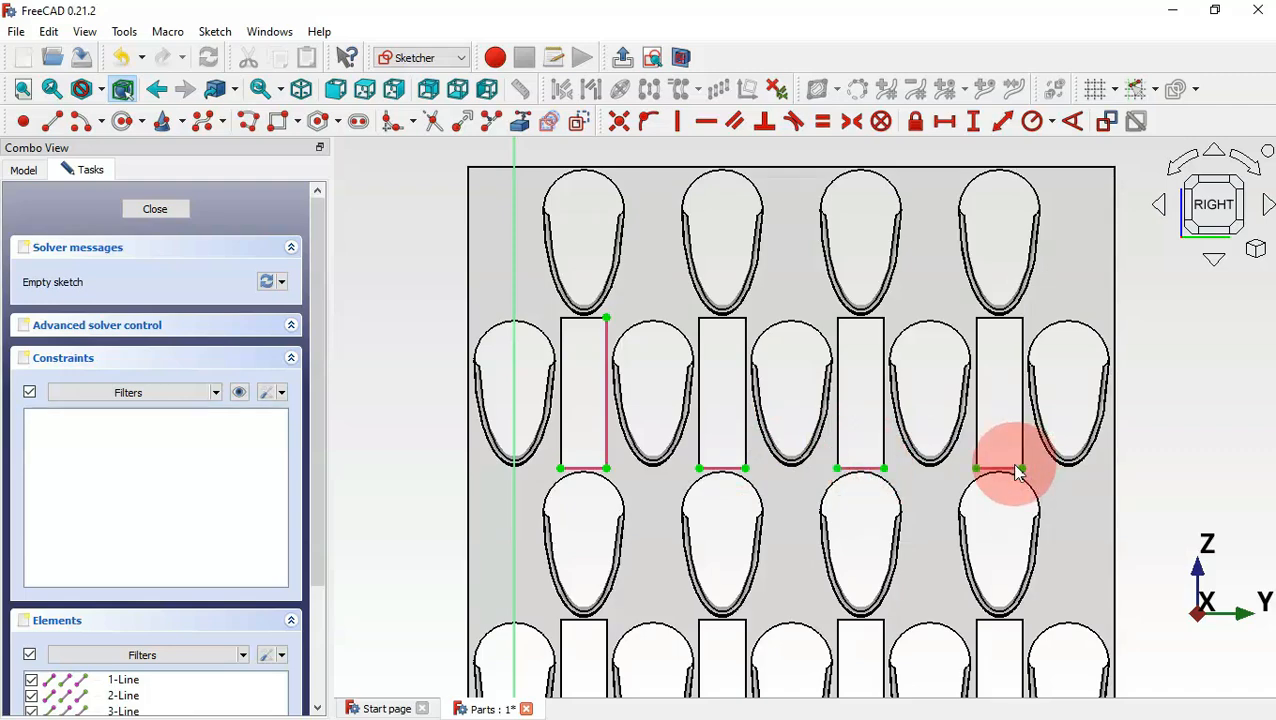
Draw a rectangle of about 5.5 by 18 mm over the first slot, between its projected corner points
click(283, 121)
click(560, 468)
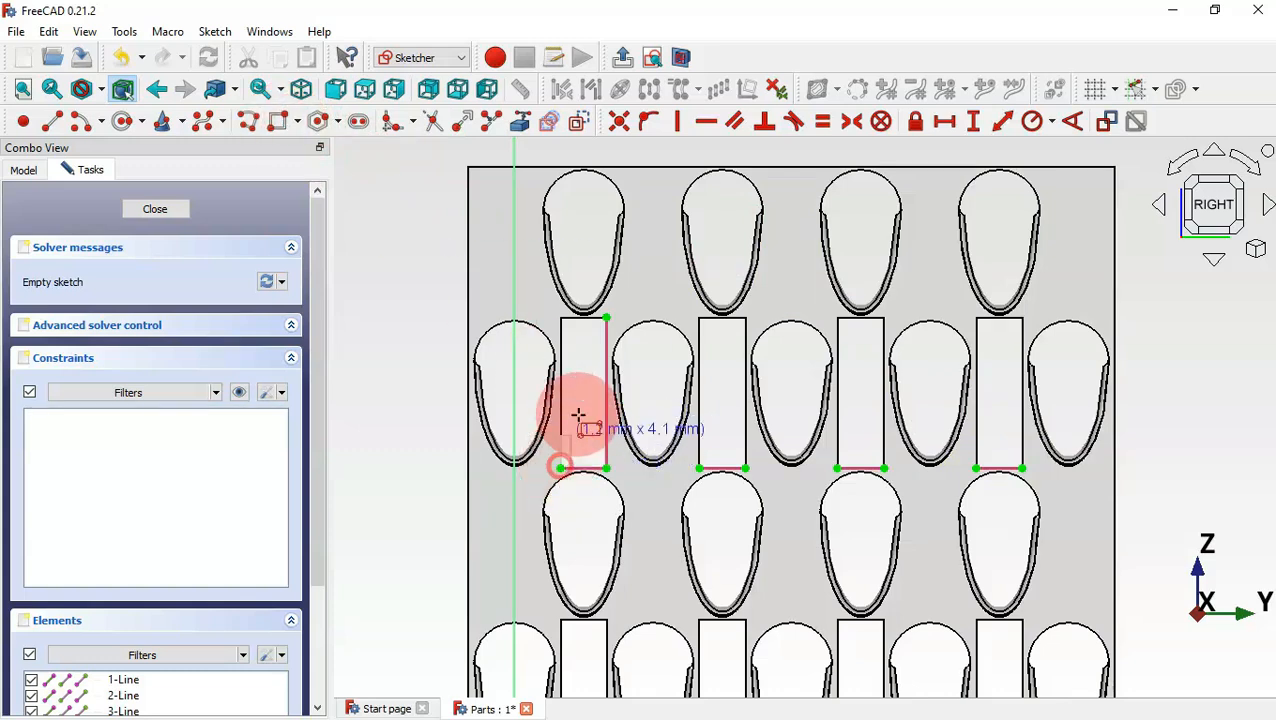
click(606, 318)
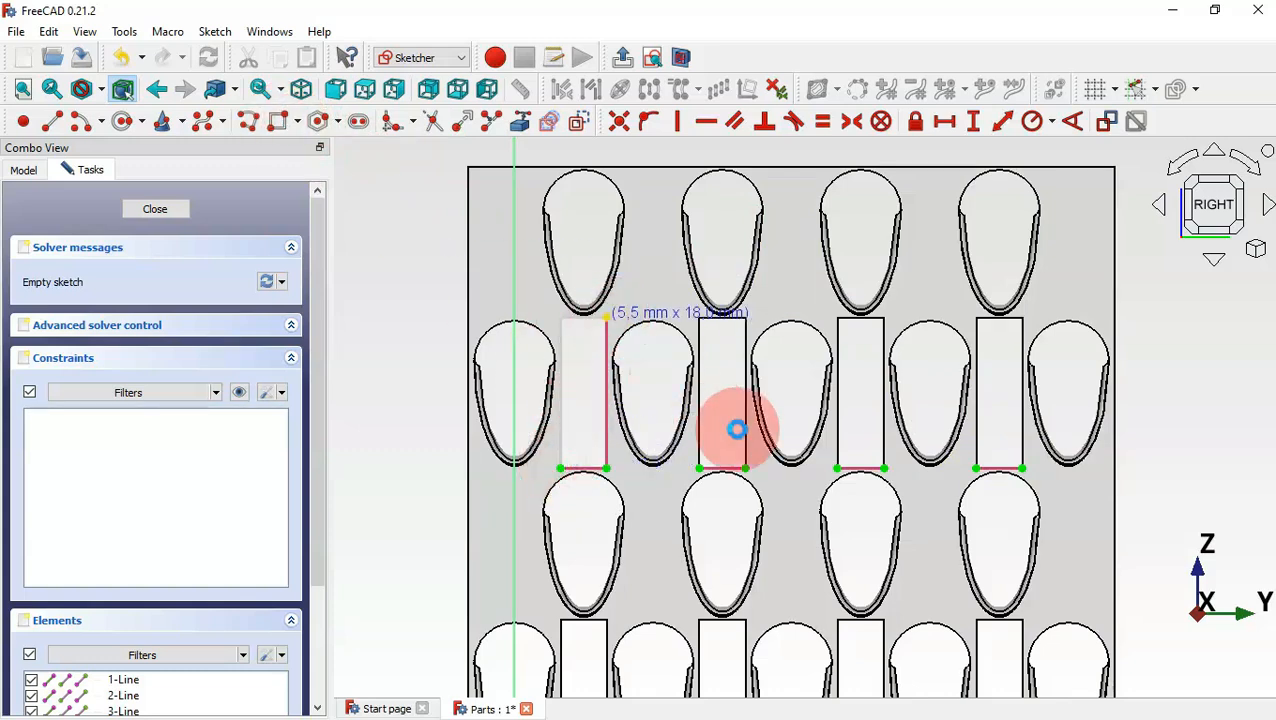
Draw three more rectangles upward from the lower-right projected endpoints of the other three slots in the row
click(746, 468)
click(689, 314)
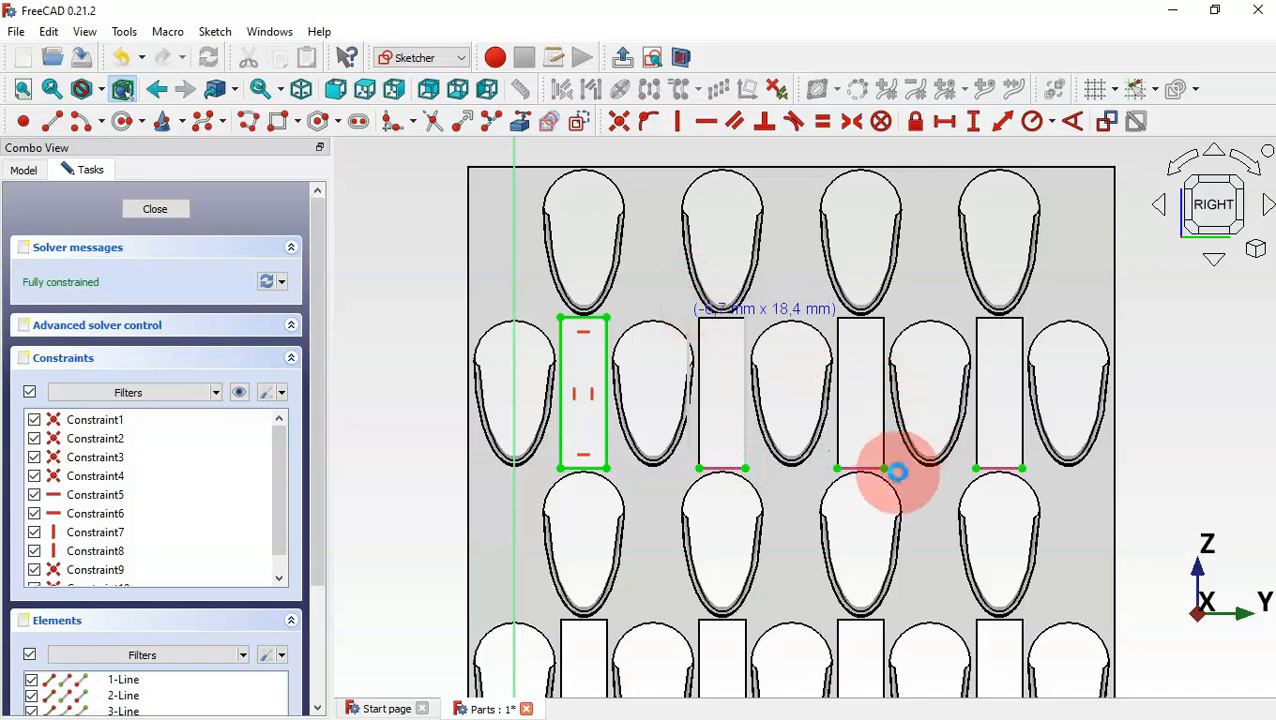
click(884, 467)
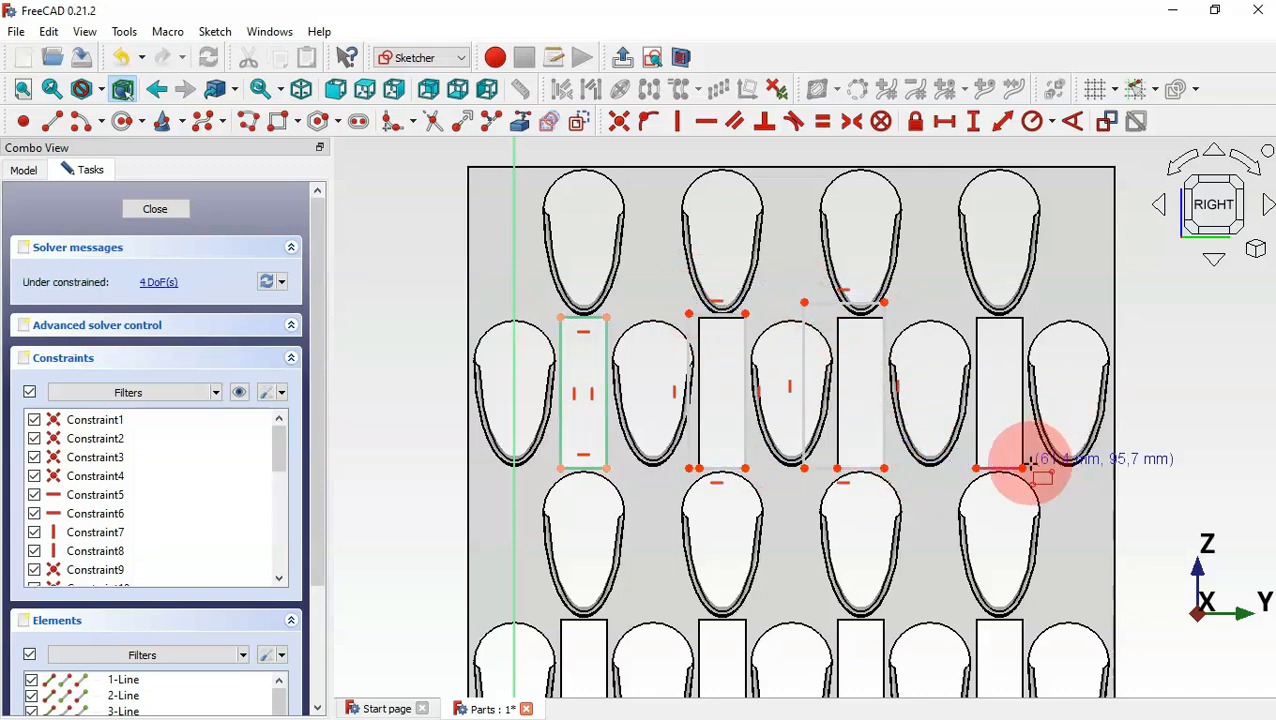
click(1022, 468)
click(917, 284)
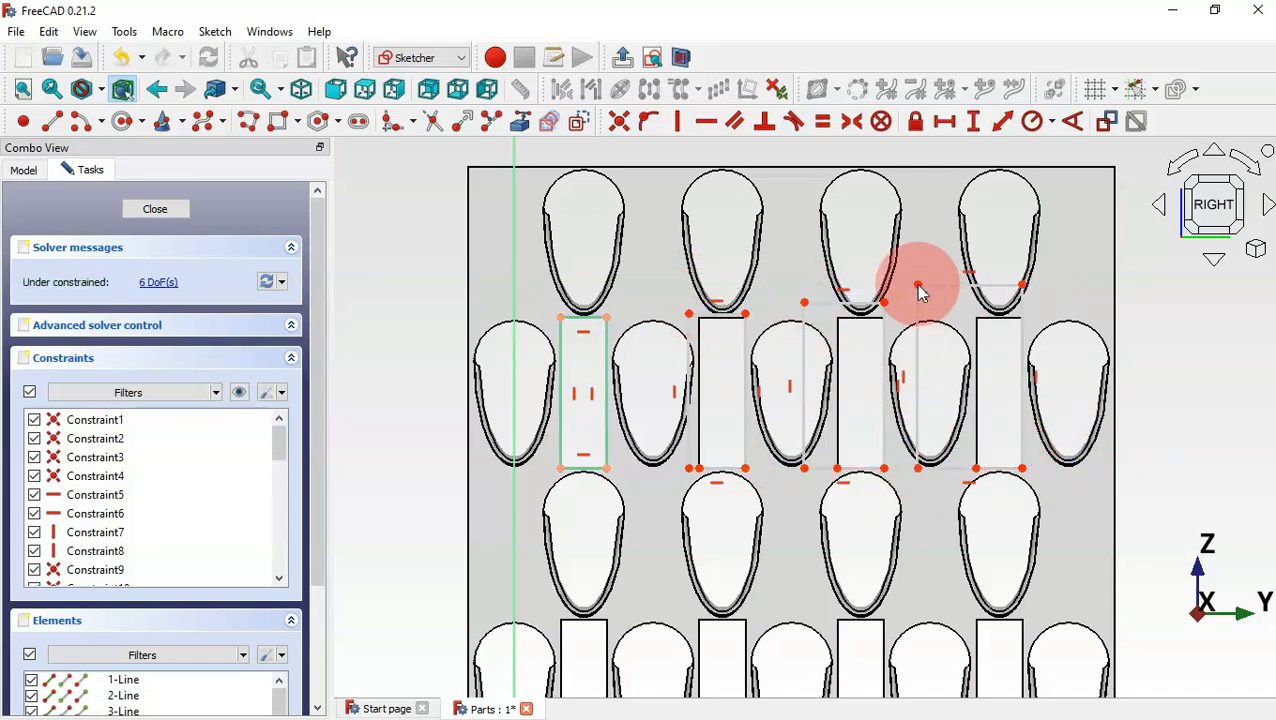
right_click(876, 237)
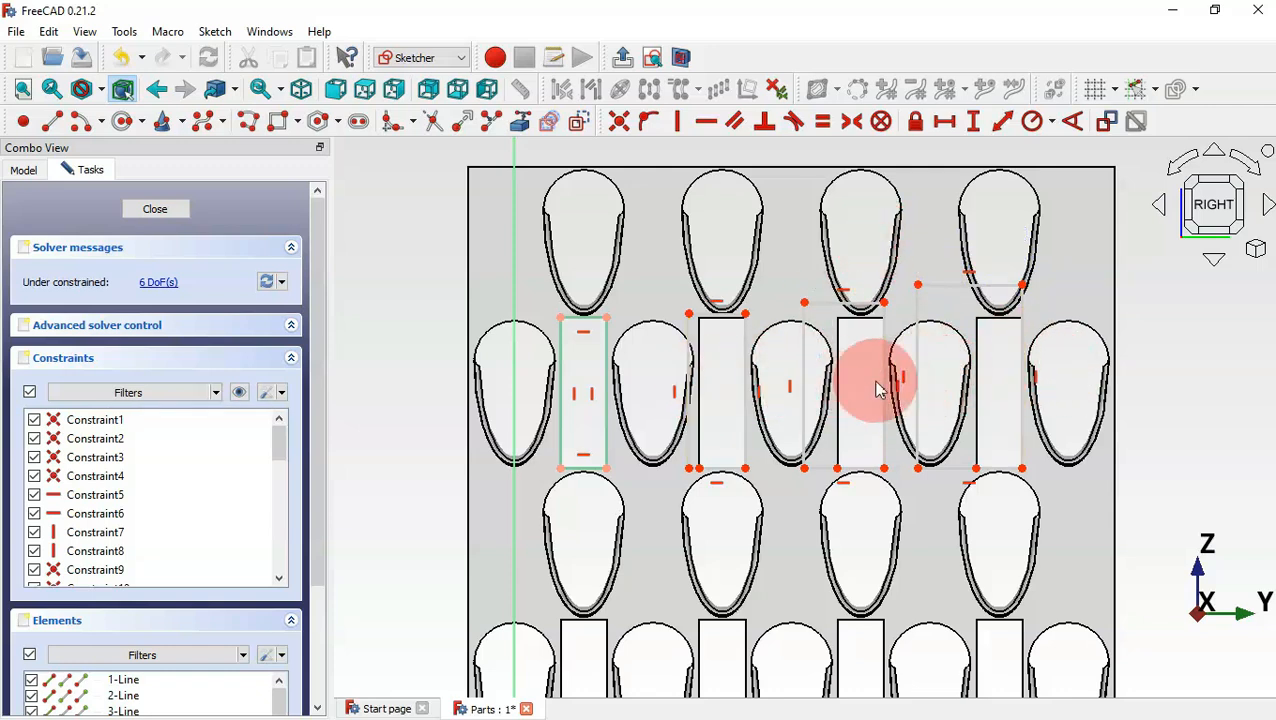
Constrain the left vertical edges of the four slot rectangles to equal length
click(916, 385)
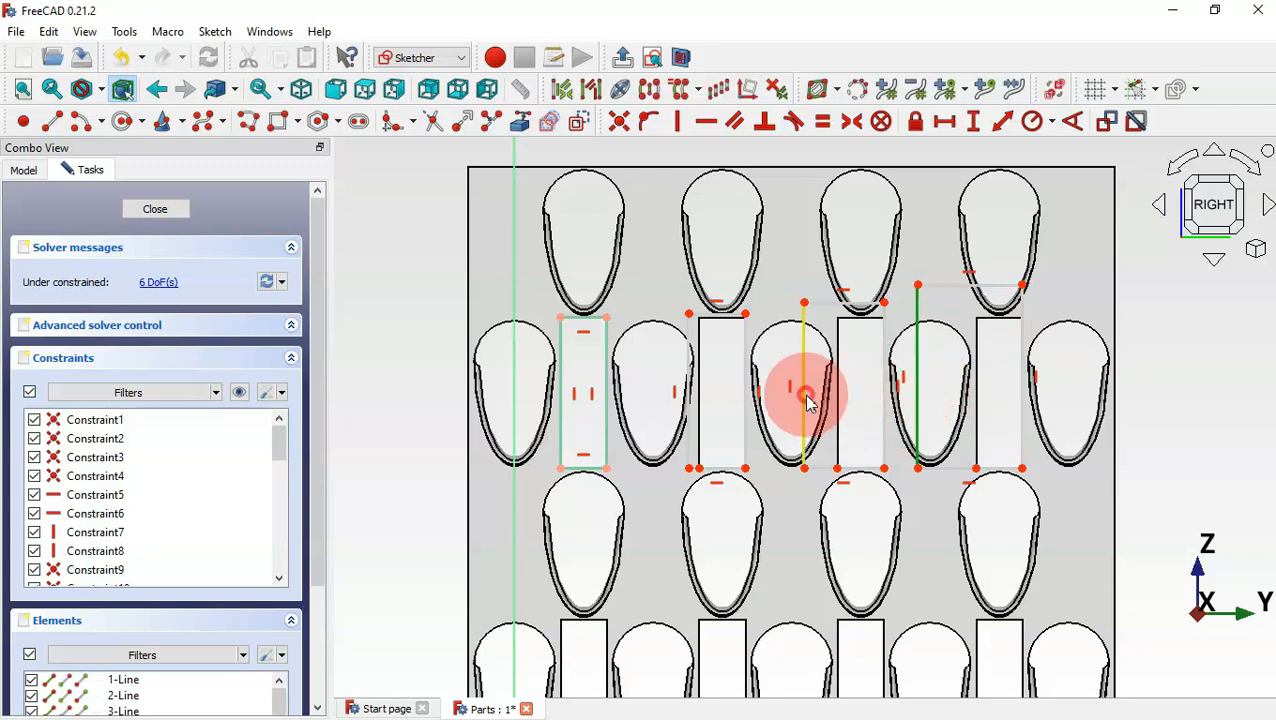
click(806, 396)
click(690, 368)
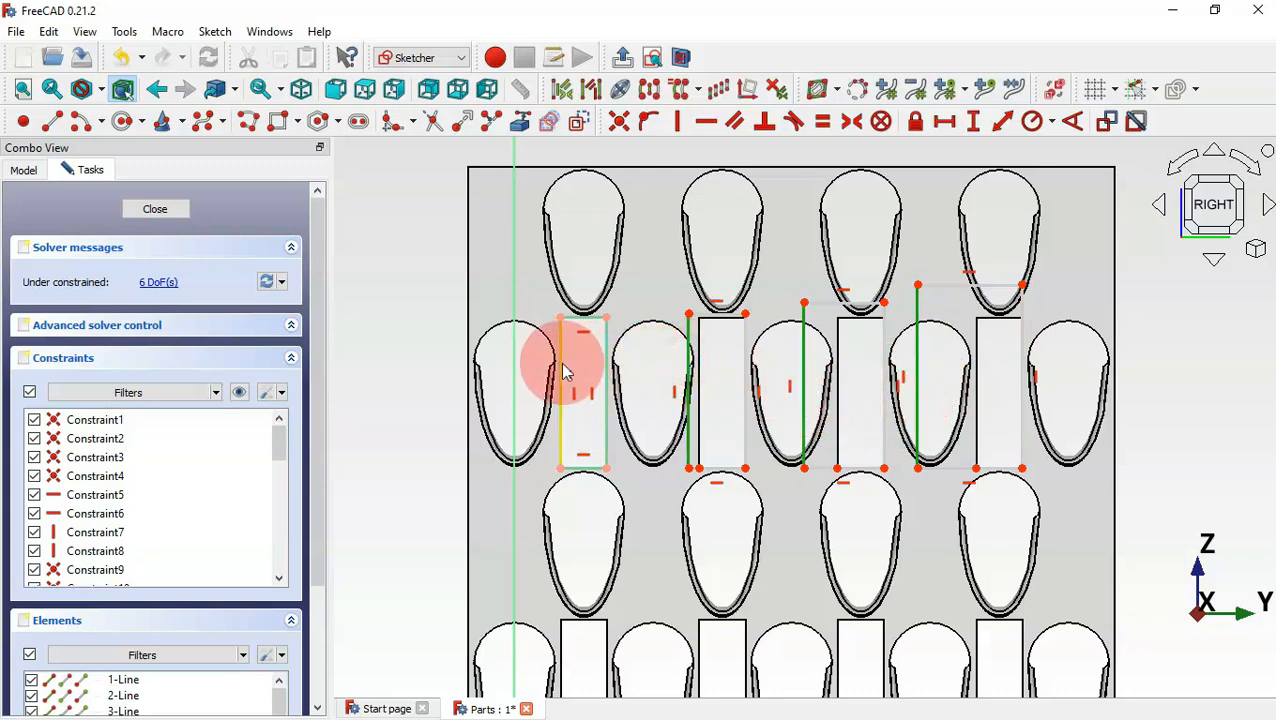
click(563, 372)
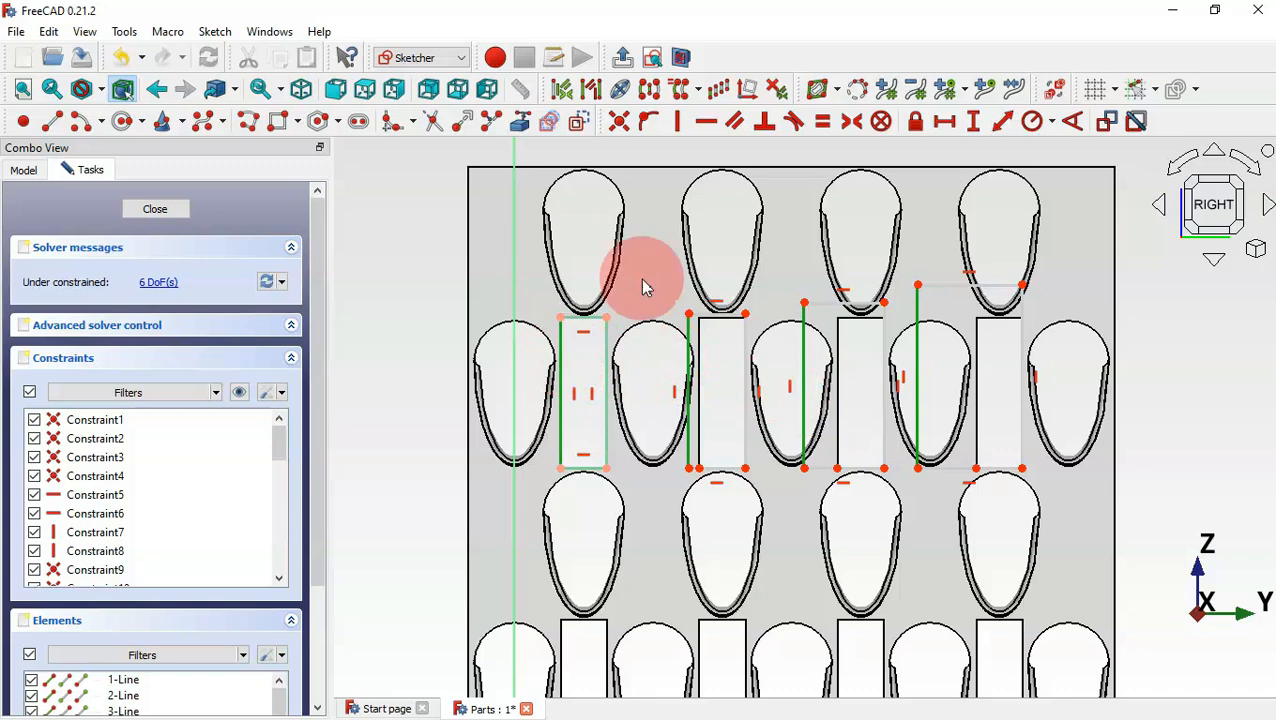
click(824, 122)
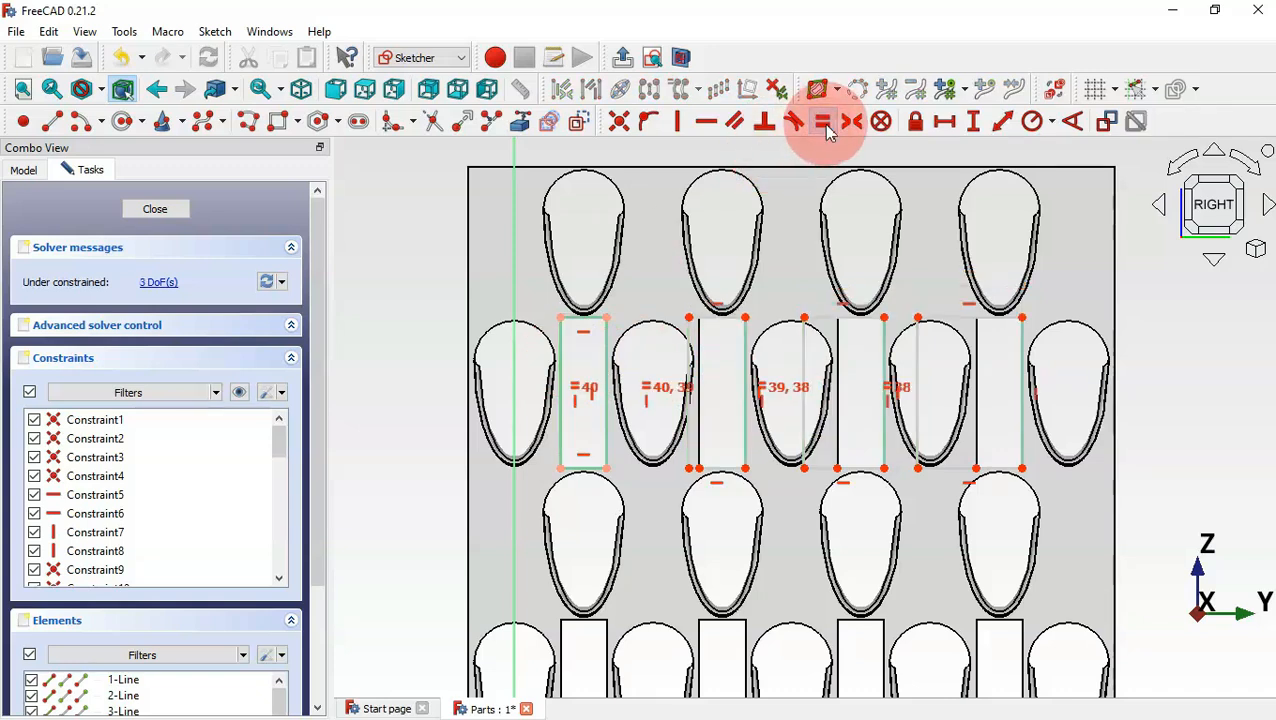
Constrain the lower edges of the four slot rectangles to equal length and close the sketch
click(794, 374)
click(690, 480)
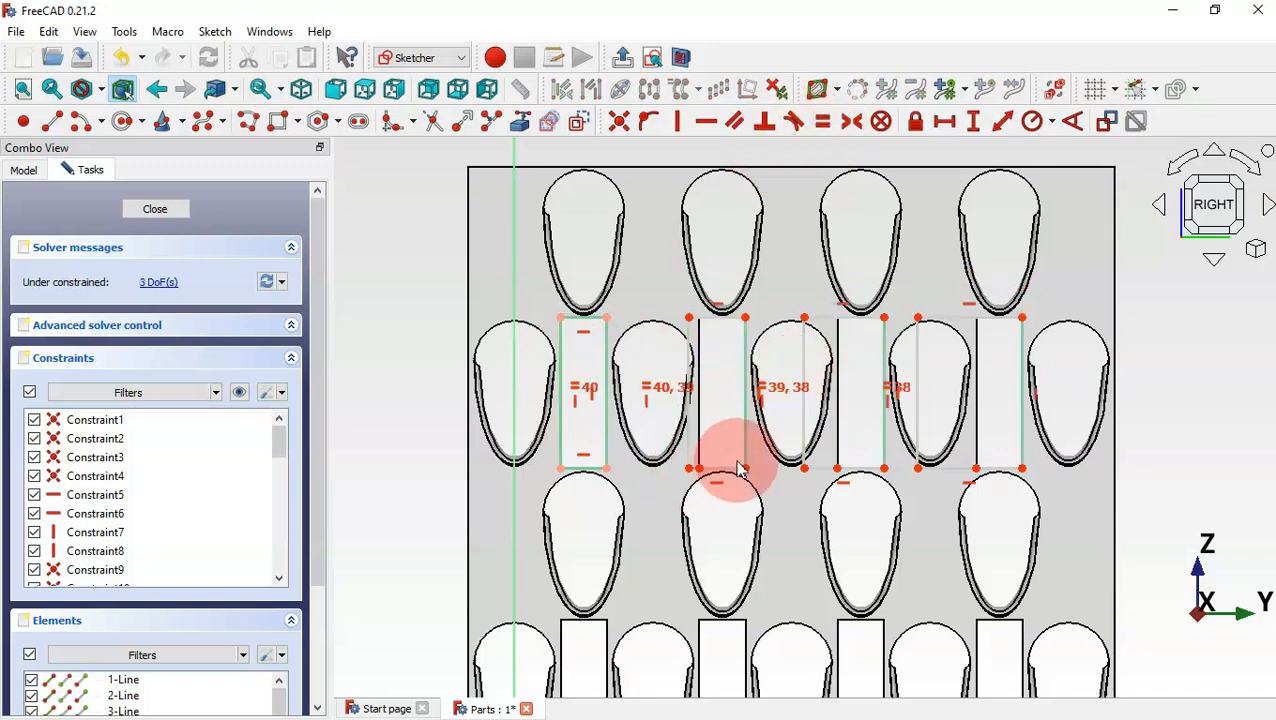
click(962, 469)
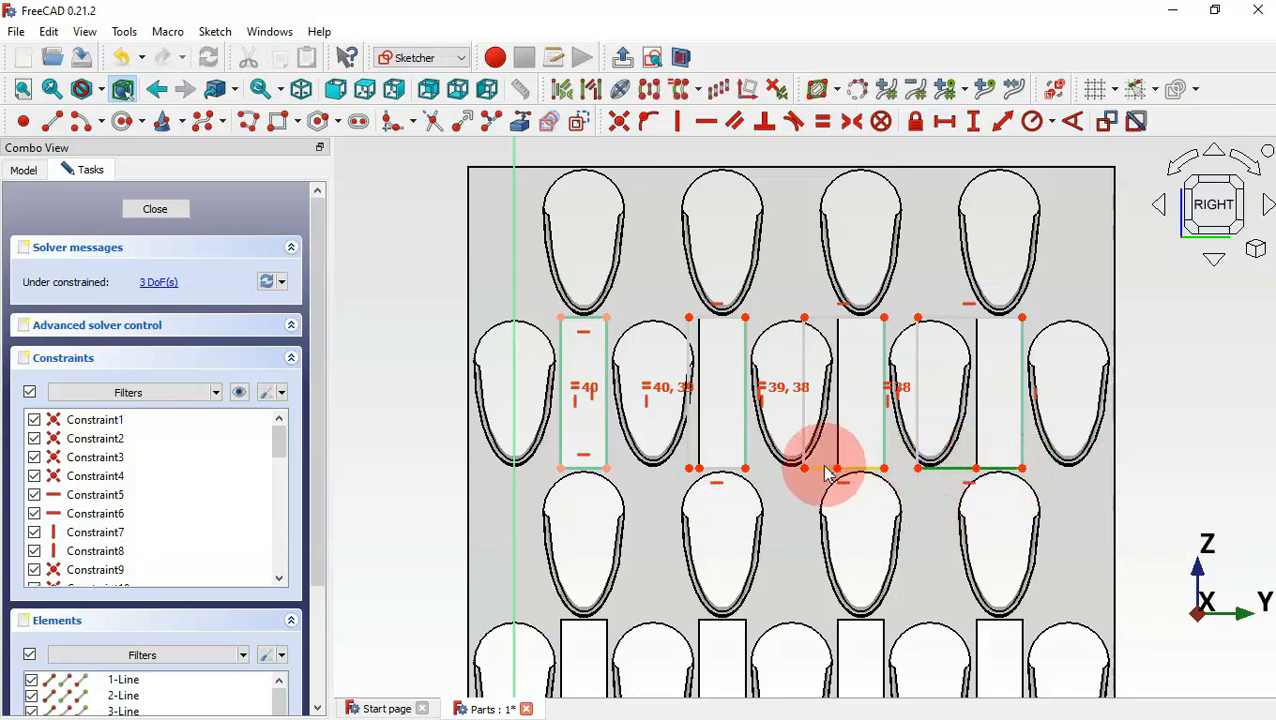
click(826, 469)
click(709, 469)
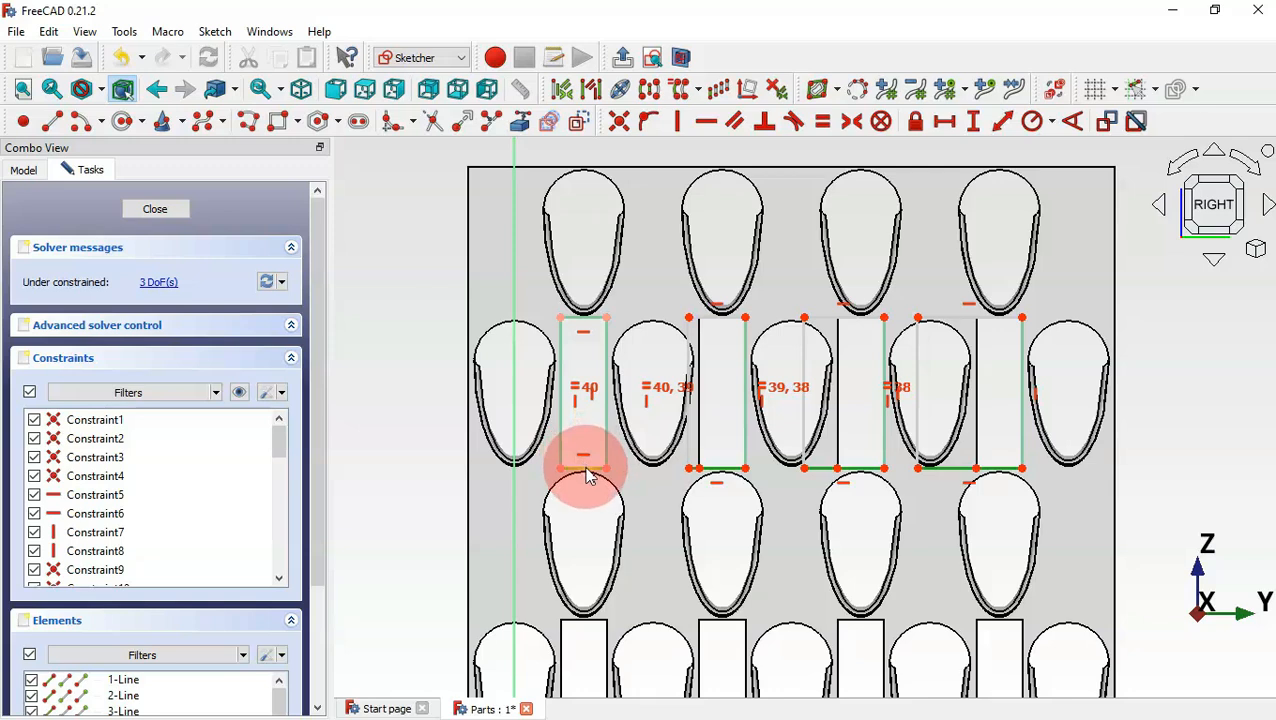
click(588, 472)
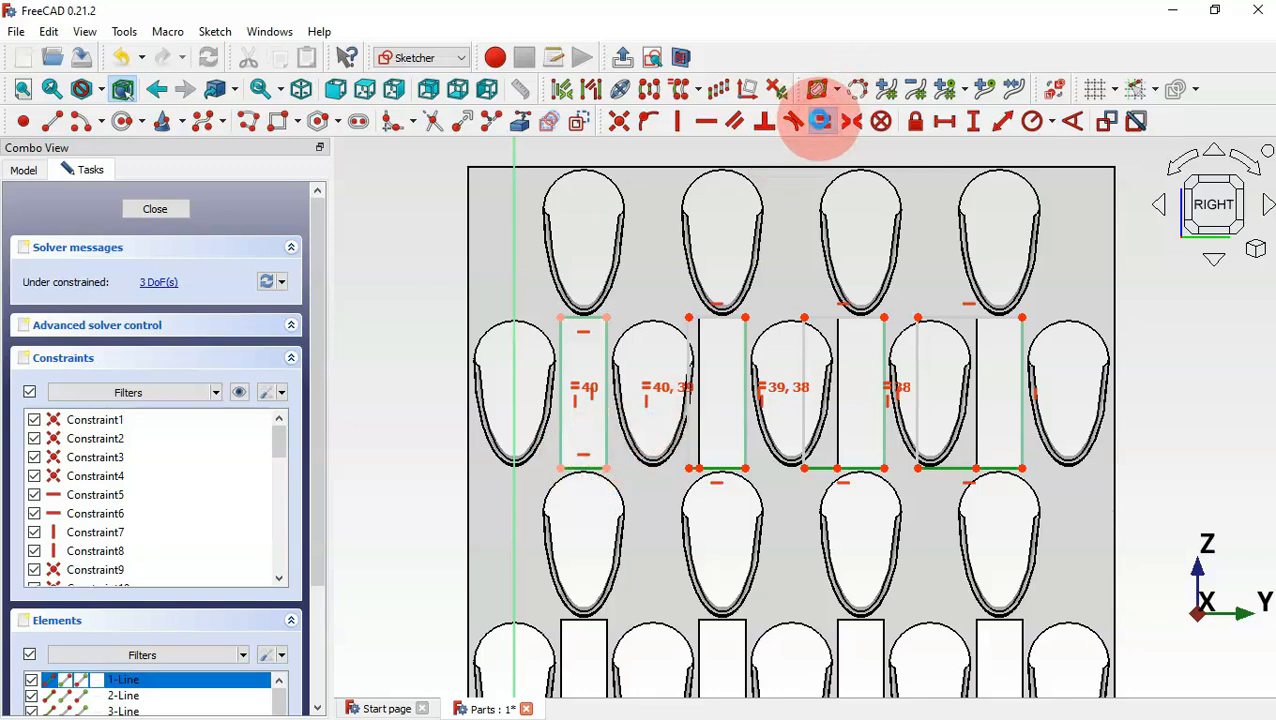
click(820, 120)
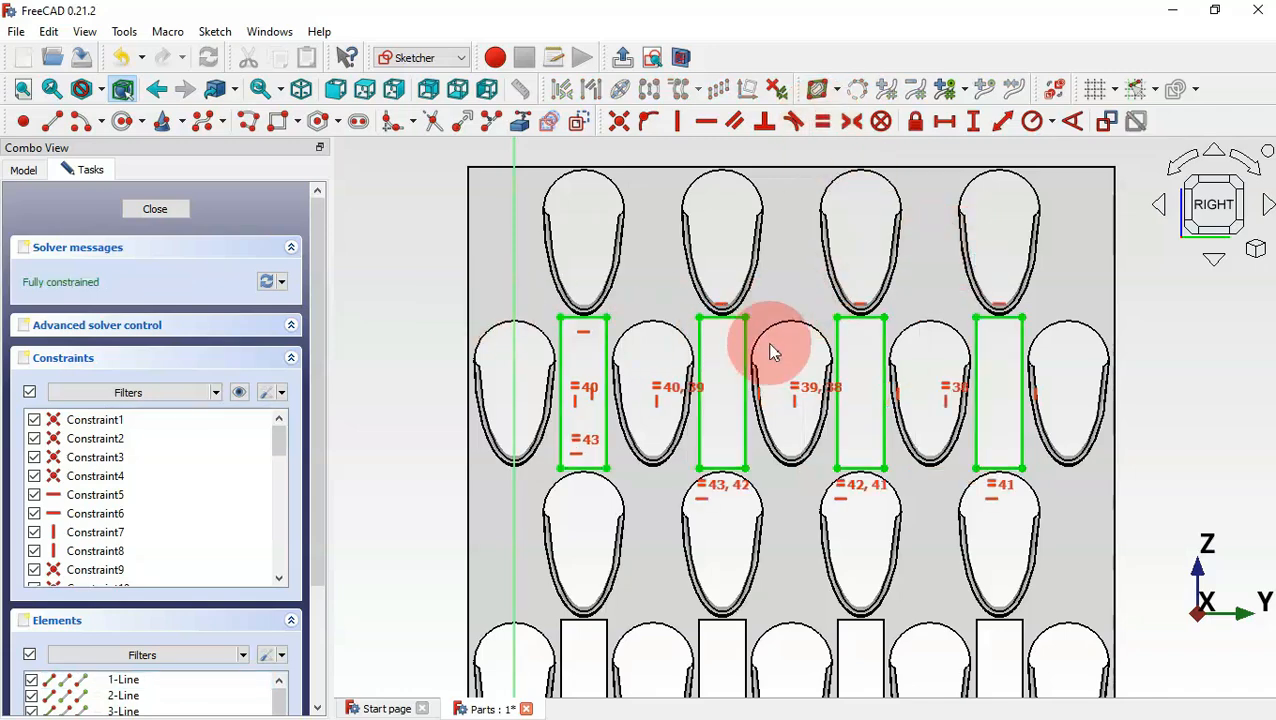
key(Escape)
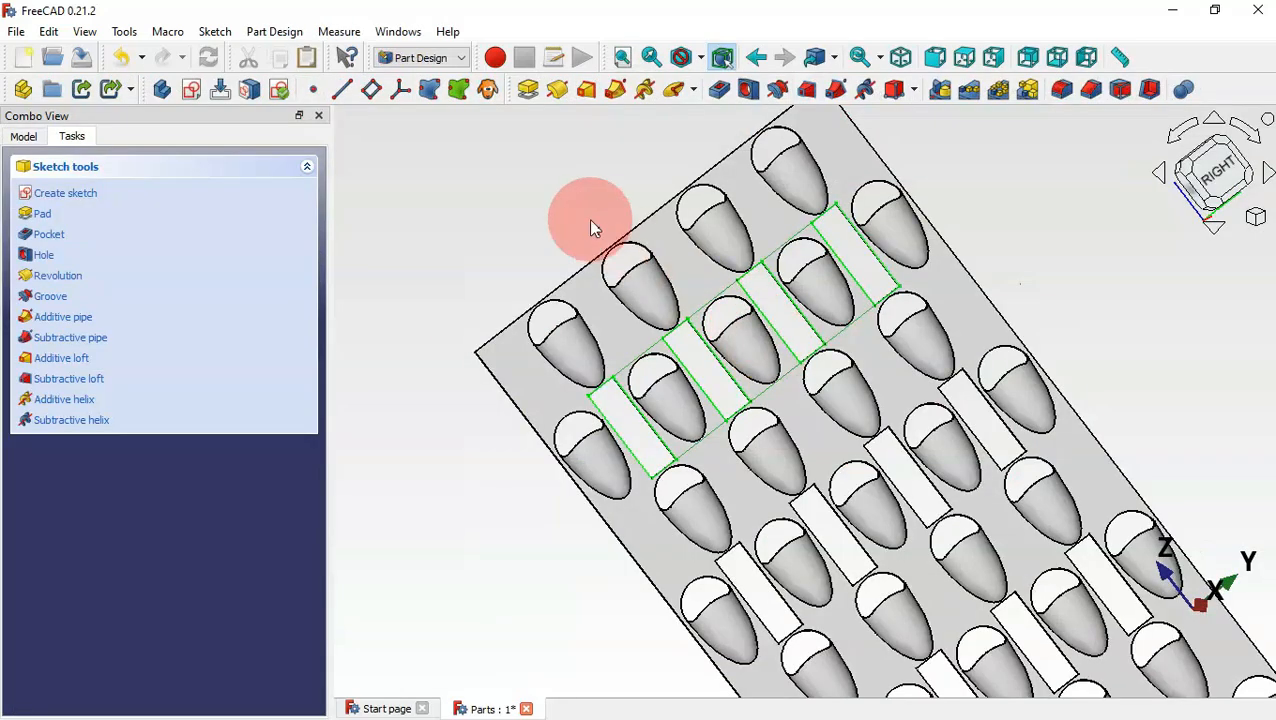
Pad the four-rectangle sketch 0.5 mm in the reversed direction
click(526, 91)
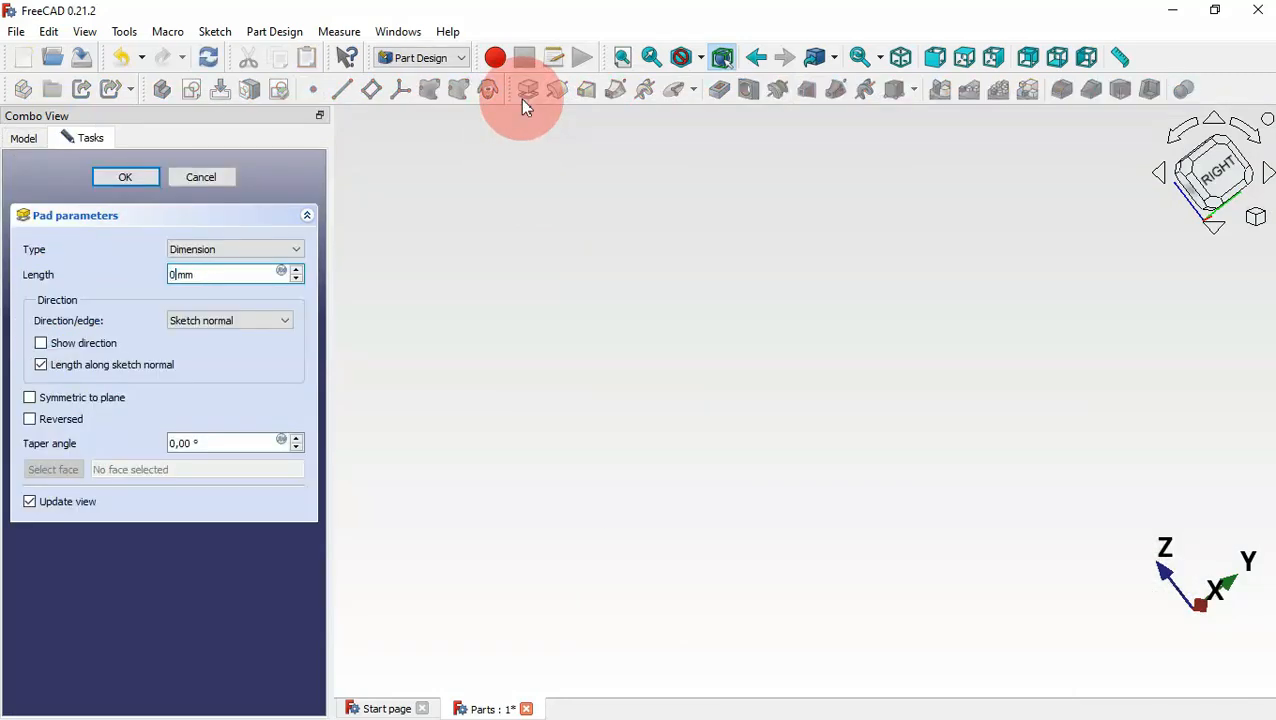
click(44, 425)
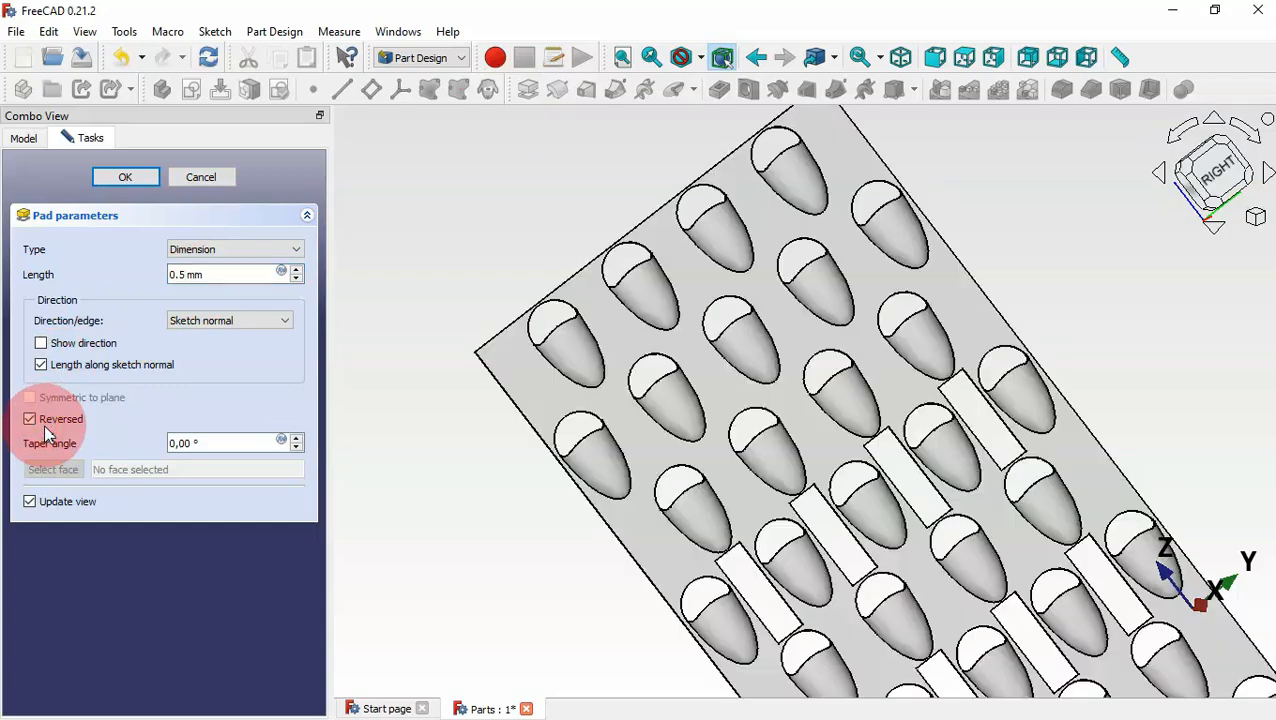
click(126, 179)
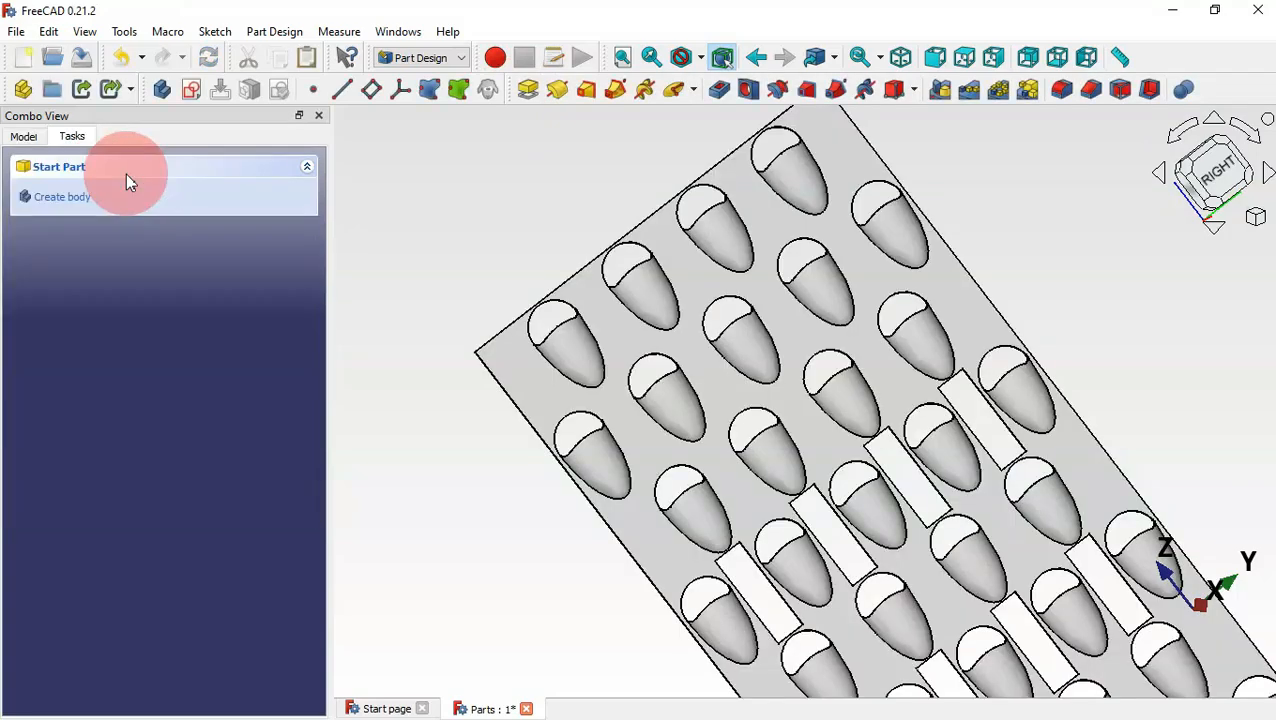
Create a linear pattern of the slot-filling pad along the reversed Base Z axis with length 18*6 mm and 4 occurrences
key(Home)
middle_drag(827, 422, 708, 345)
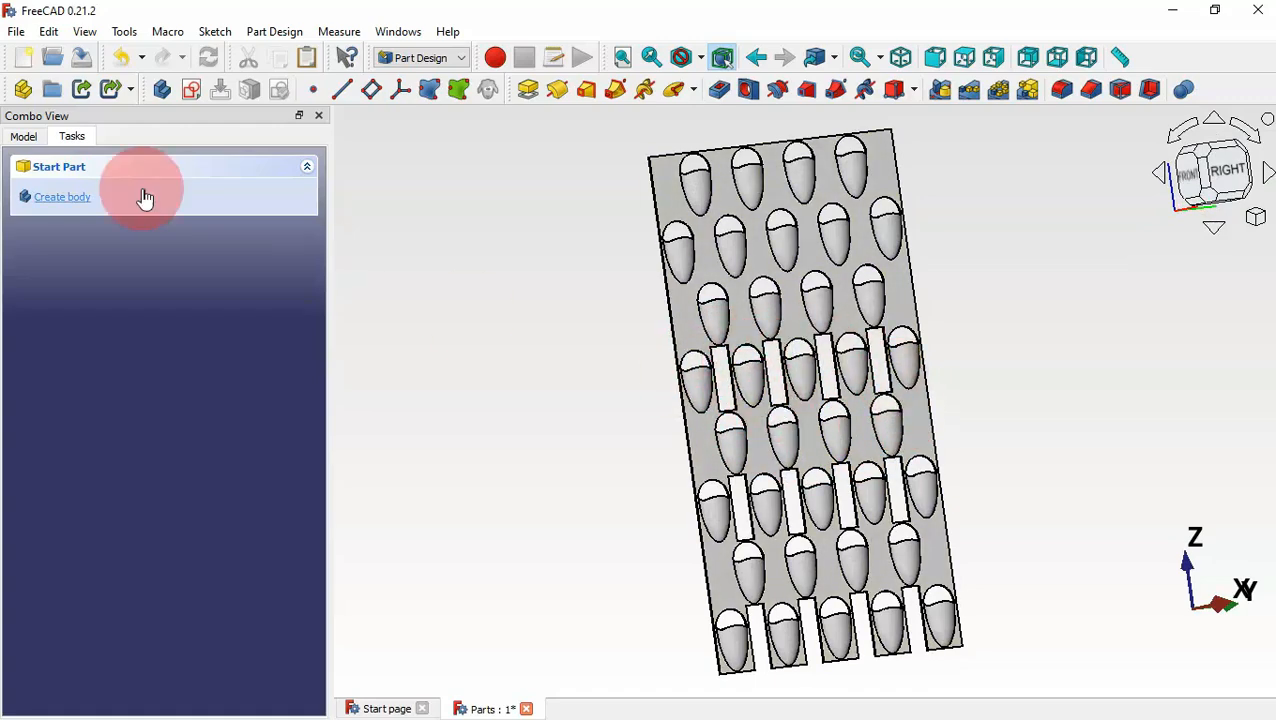
click(23, 136)
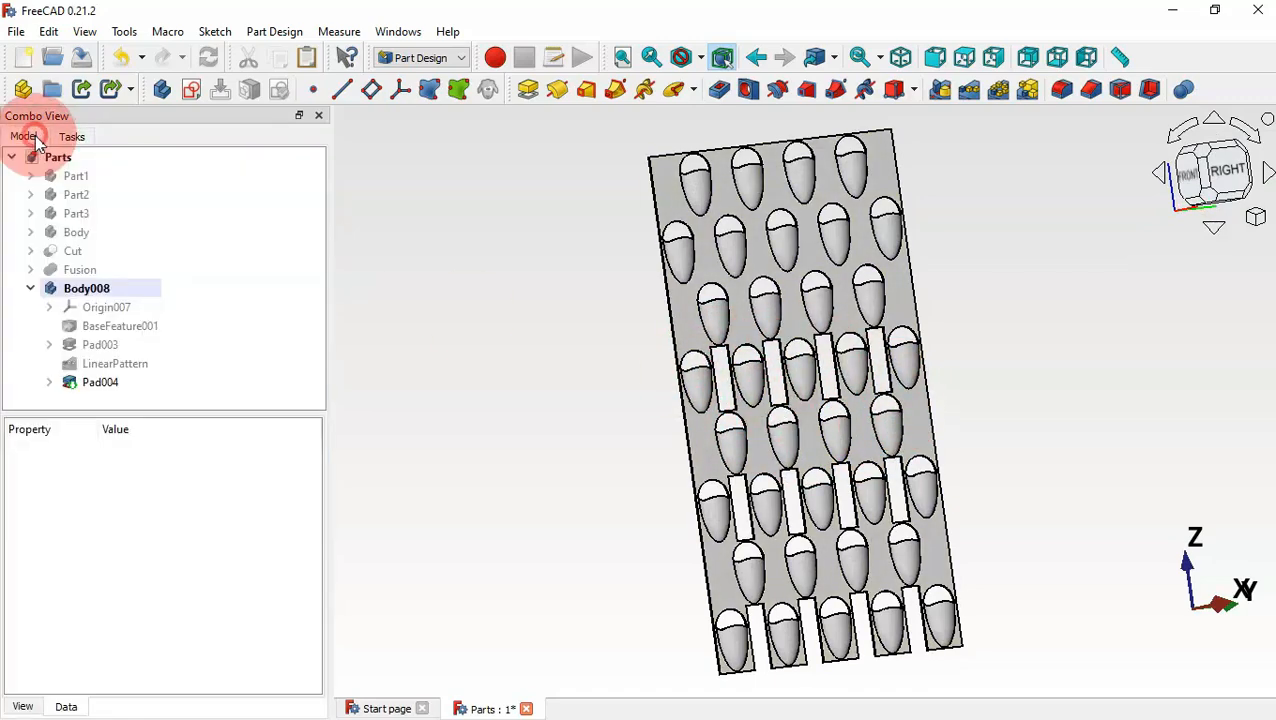
click(104, 384)
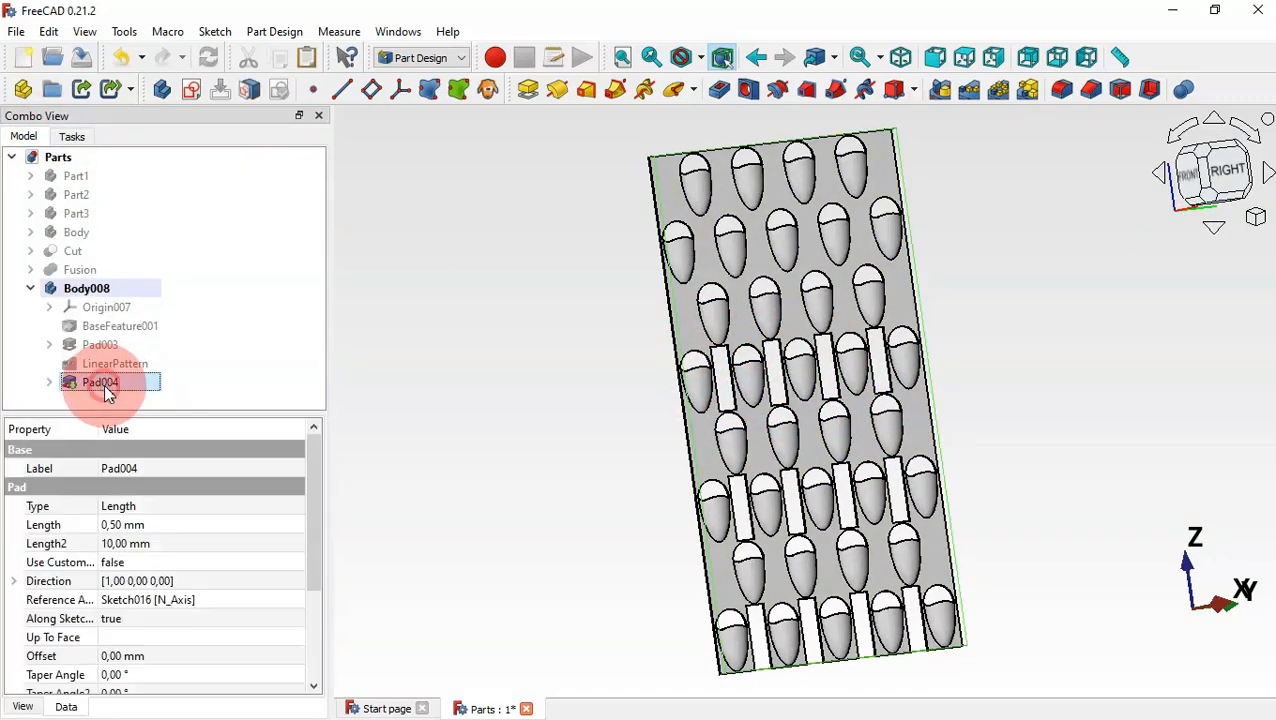
click(969, 93)
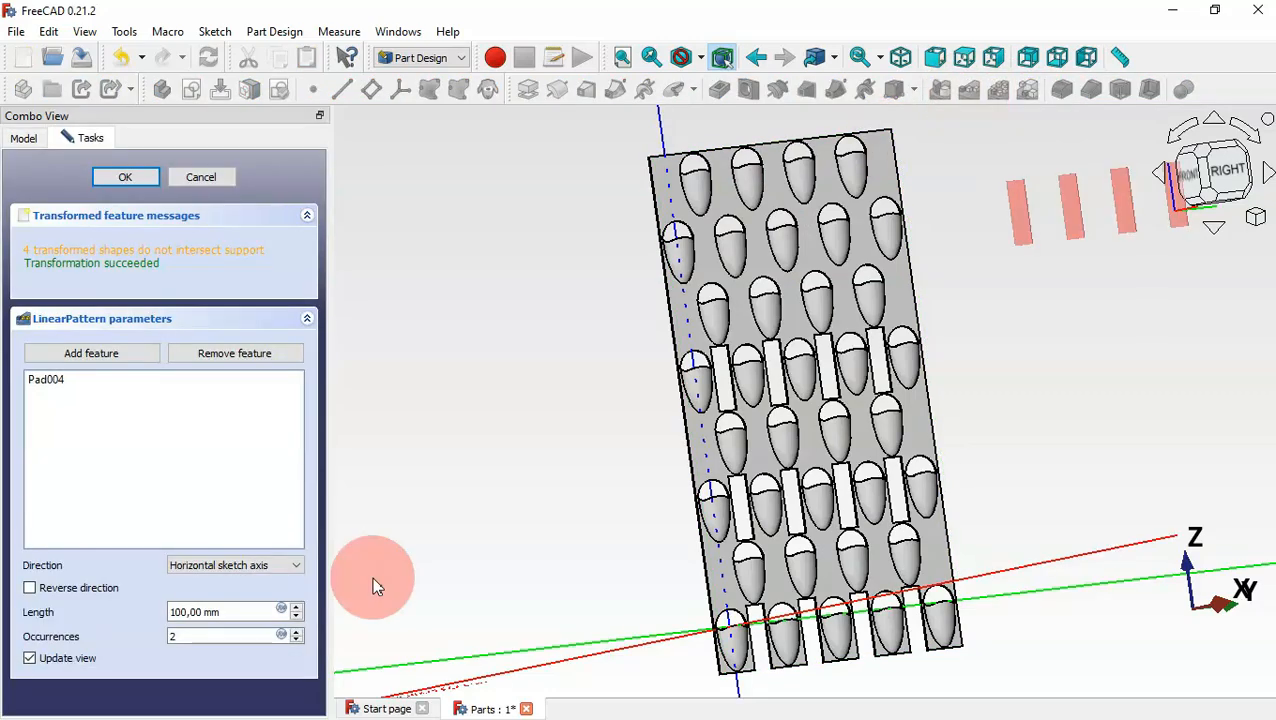
click(72, 664)
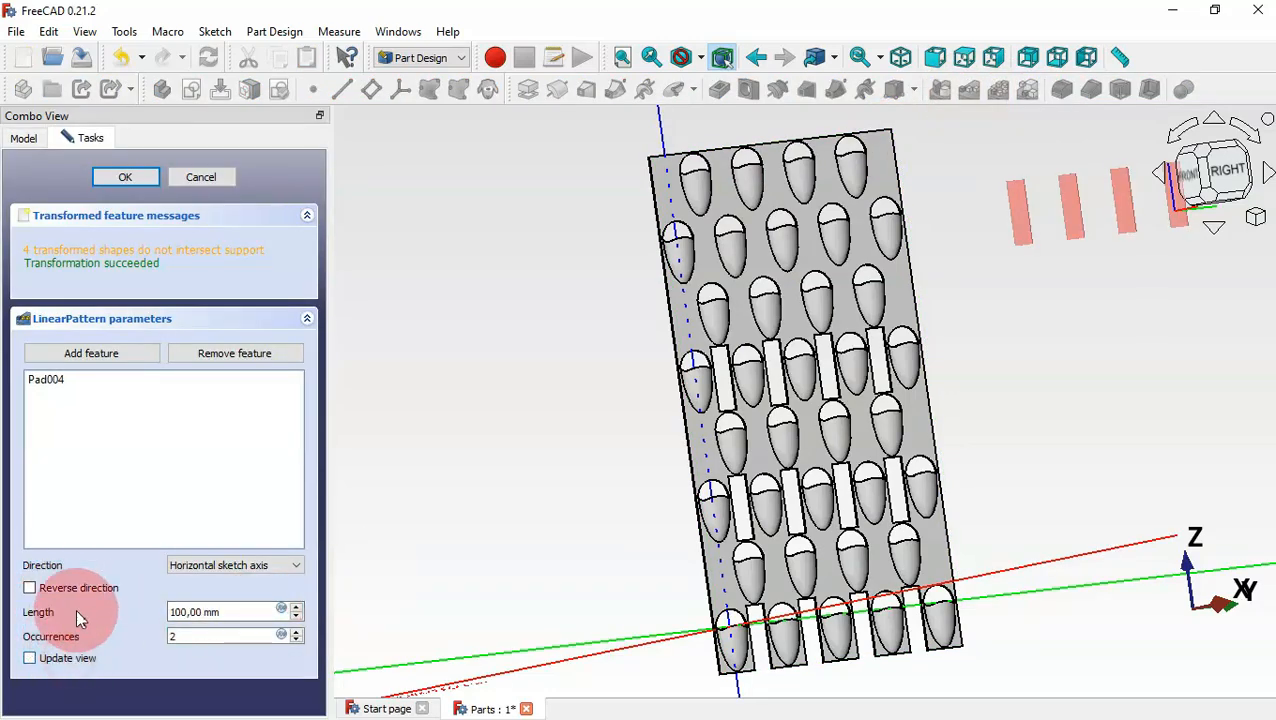
click(245, 565)
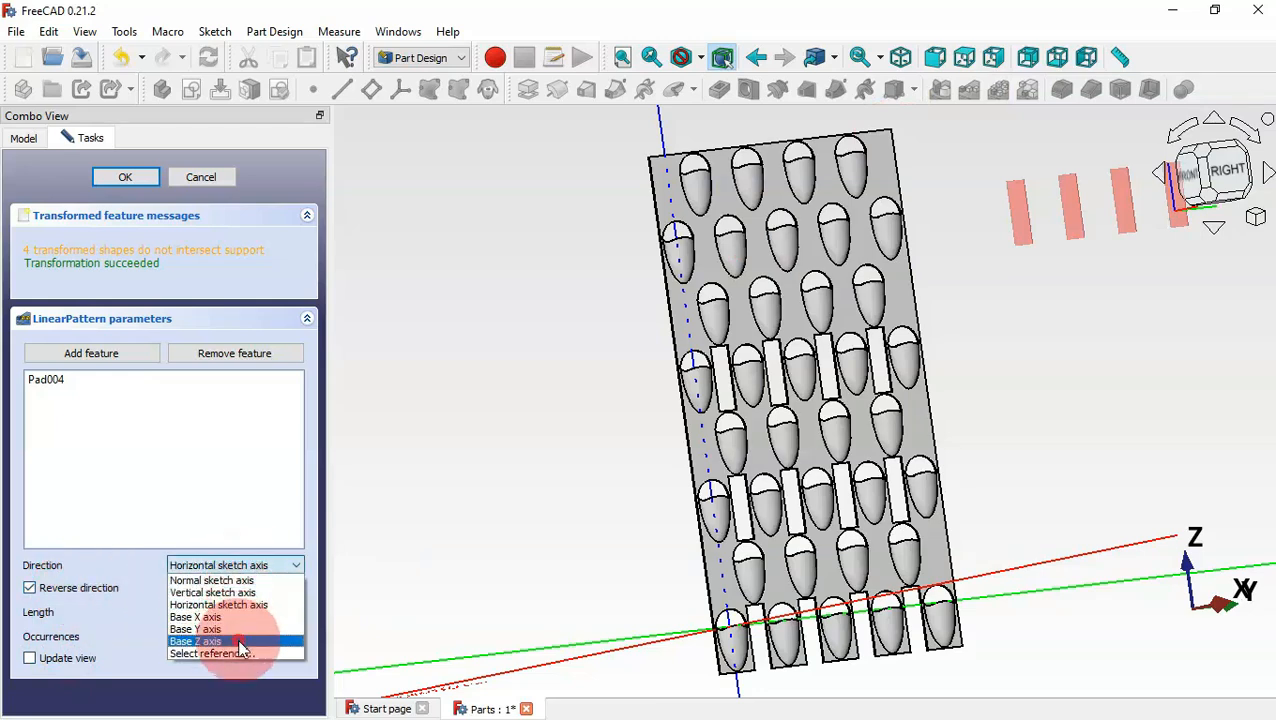
click(240, 641)
drag(250, 611, 133, 605)
key(BackSpace)
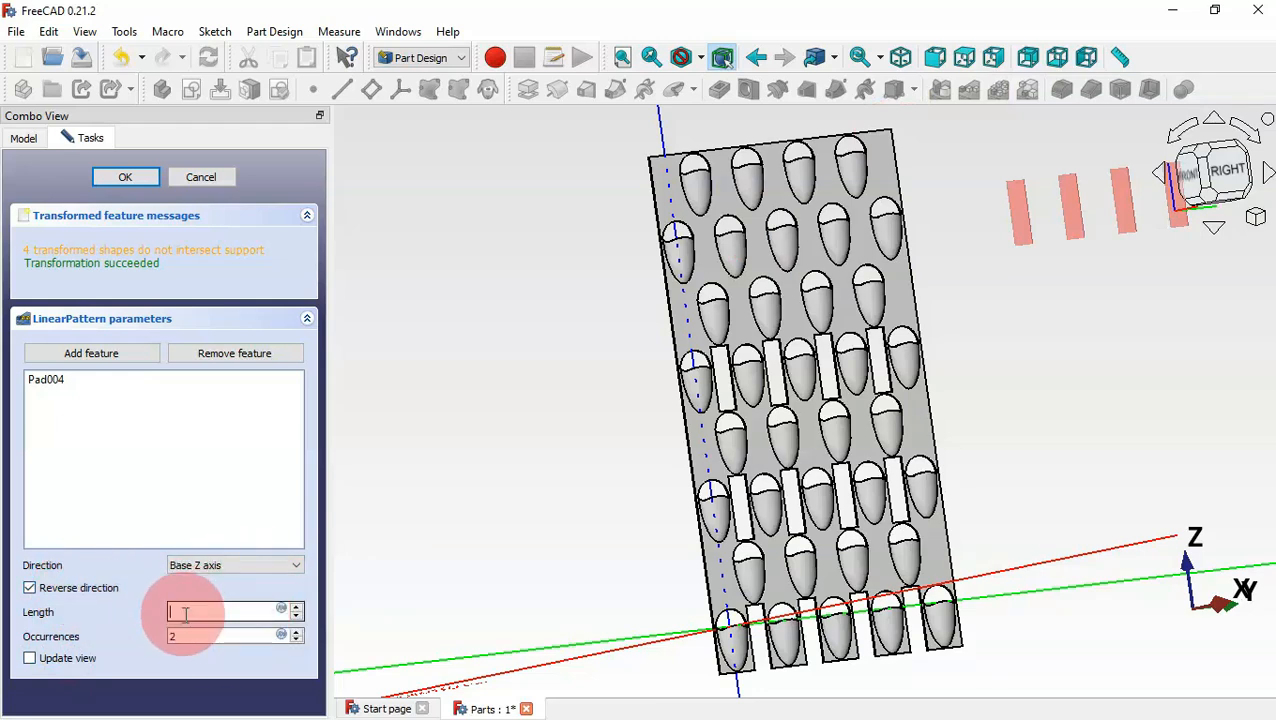
text(18*6)
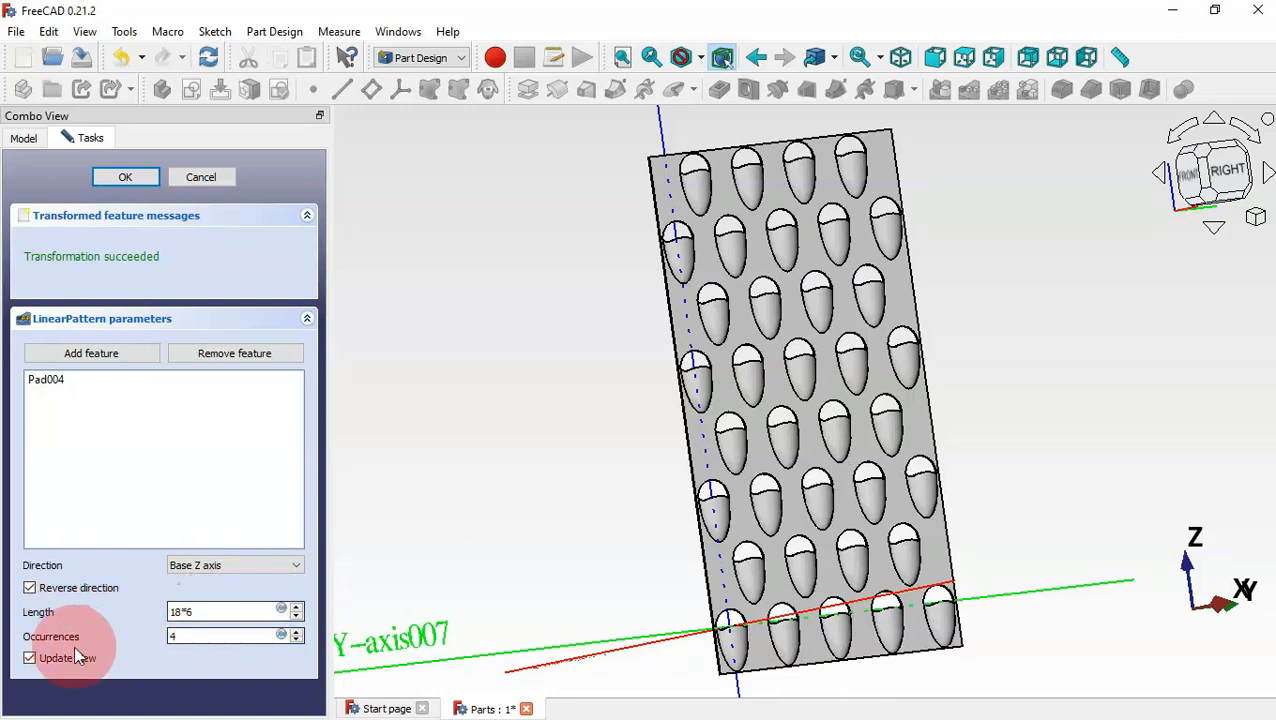
click(122, 178)
Show the hidden Body panel together with the finished louver sheet
key(0)
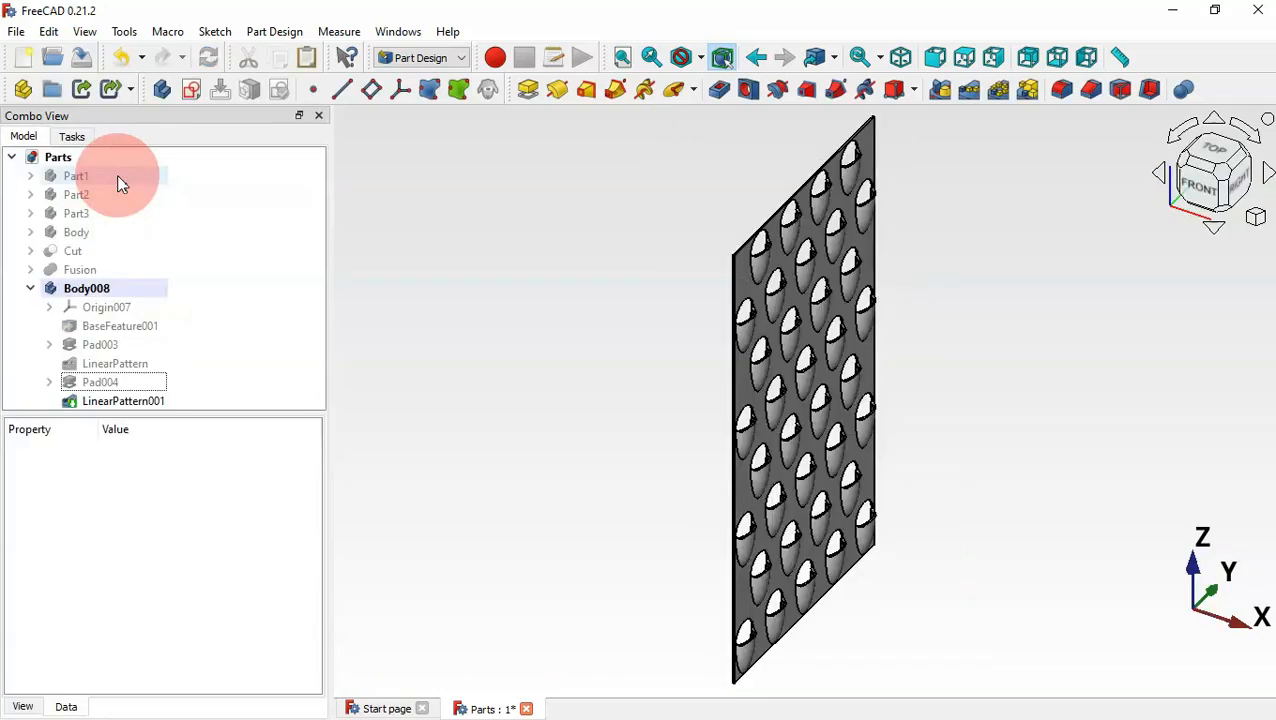
drag(1059, 365, 1097, 487)
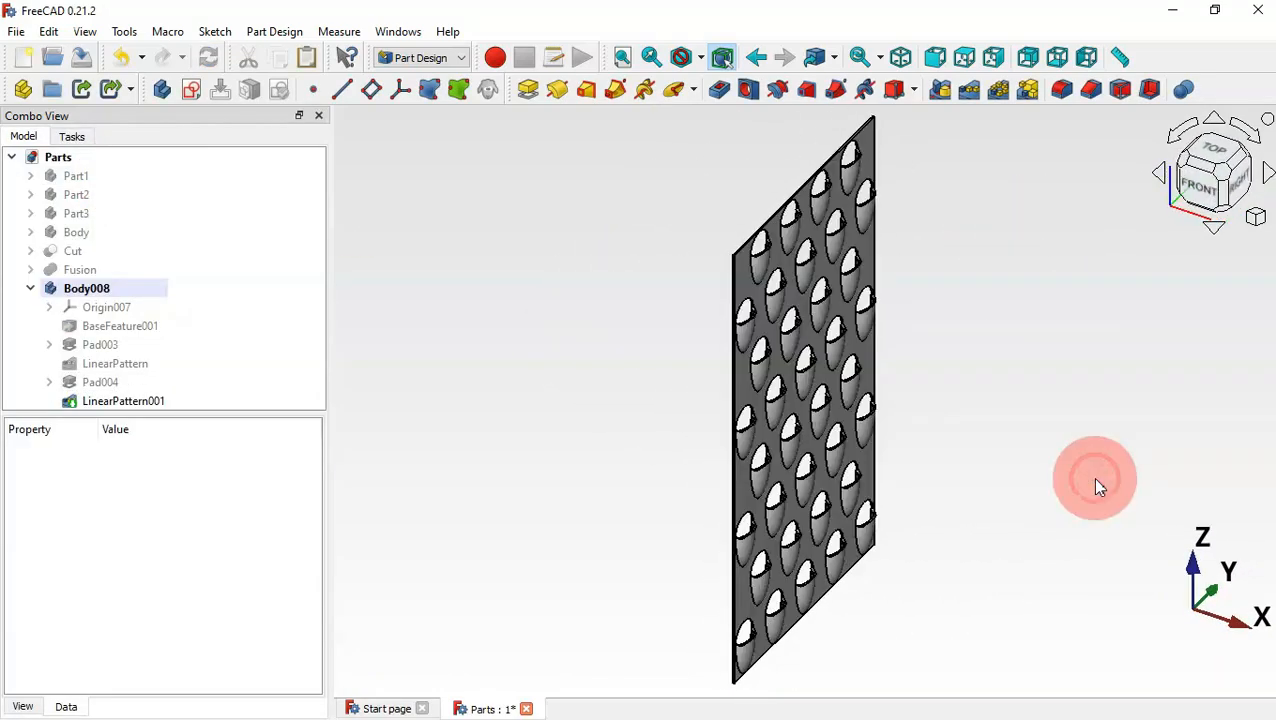
click(80, 237)
key(space)
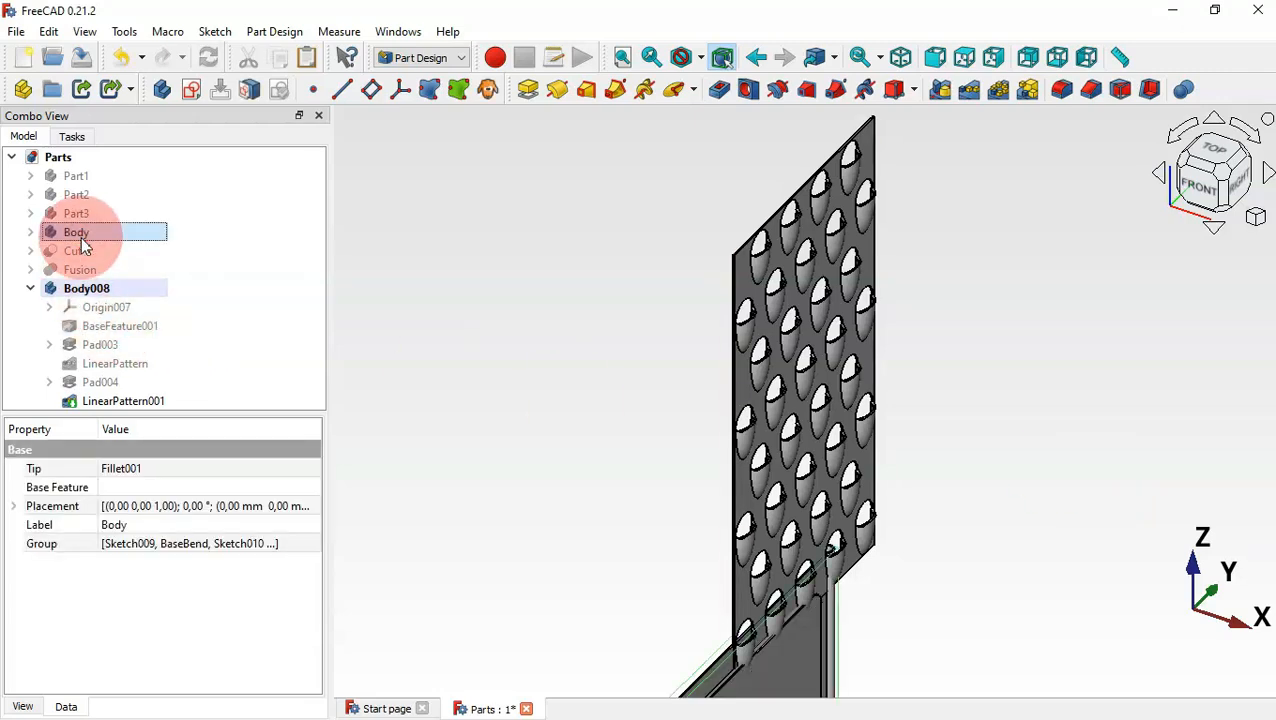
click(465, 219)
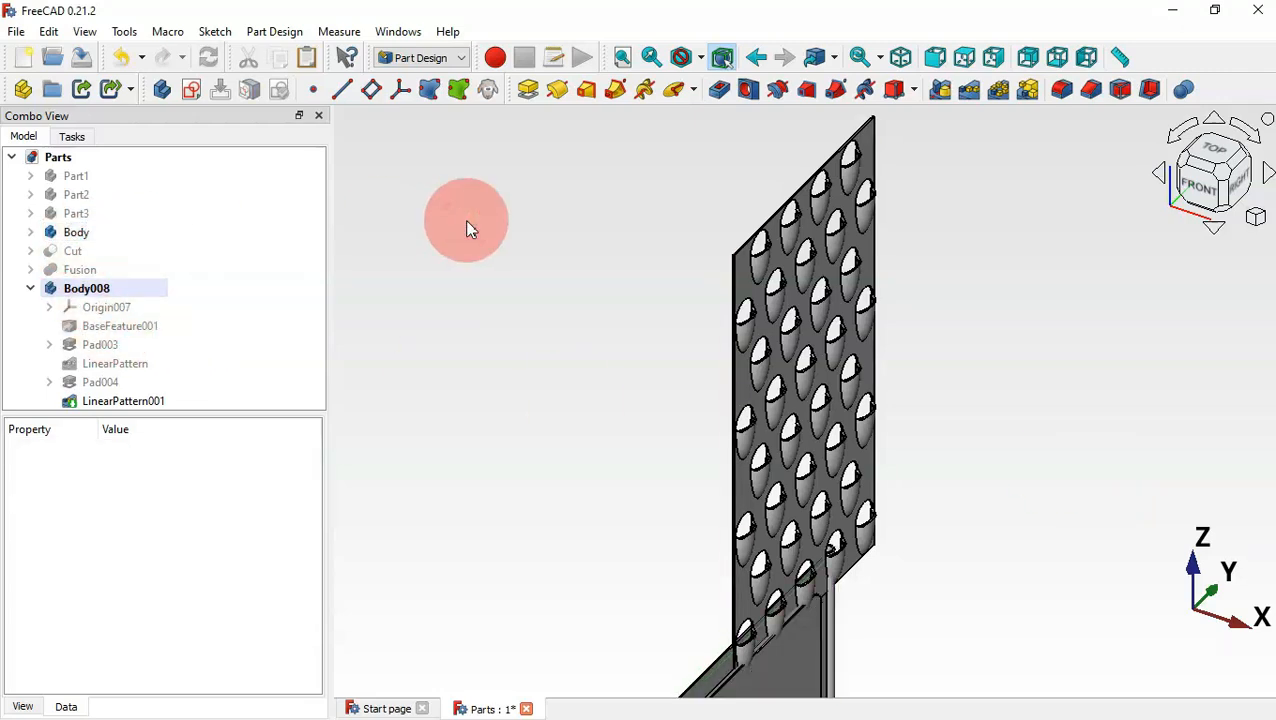
drag(467, 222, 607, 336)
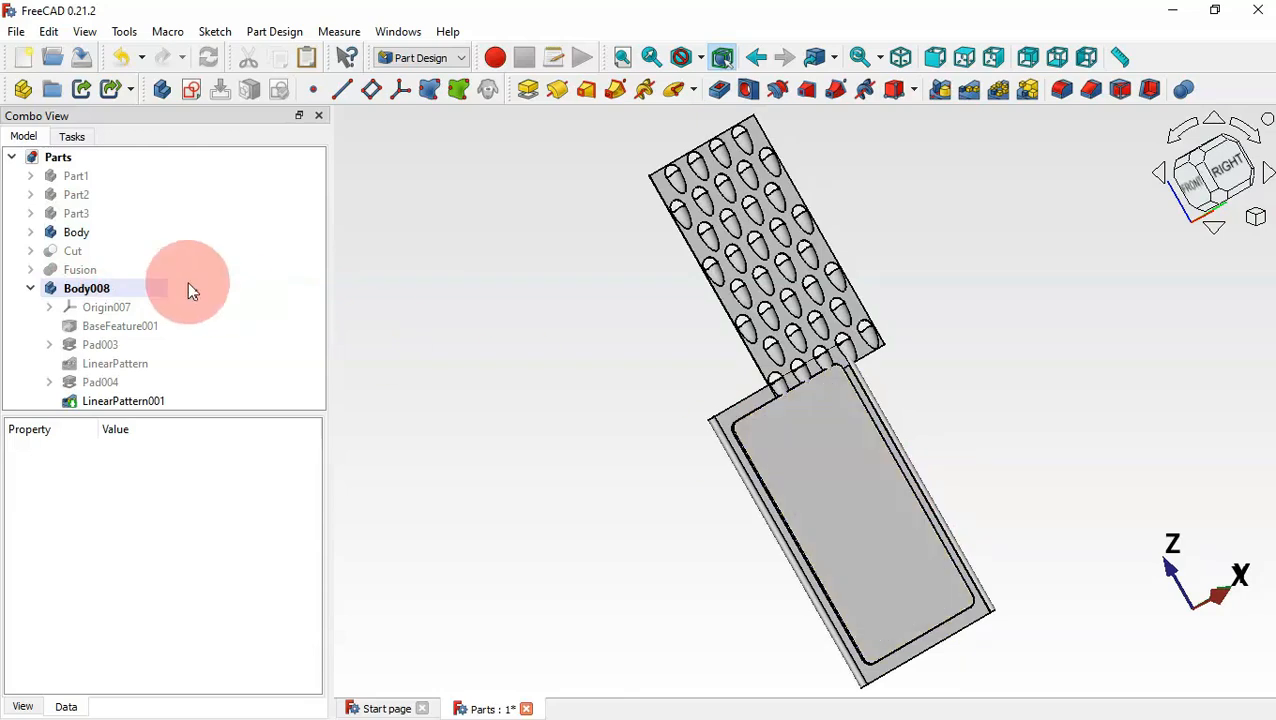
Activate Body and create a new sketch on the large rounded-corner face of its panel
double_click(86, 236)
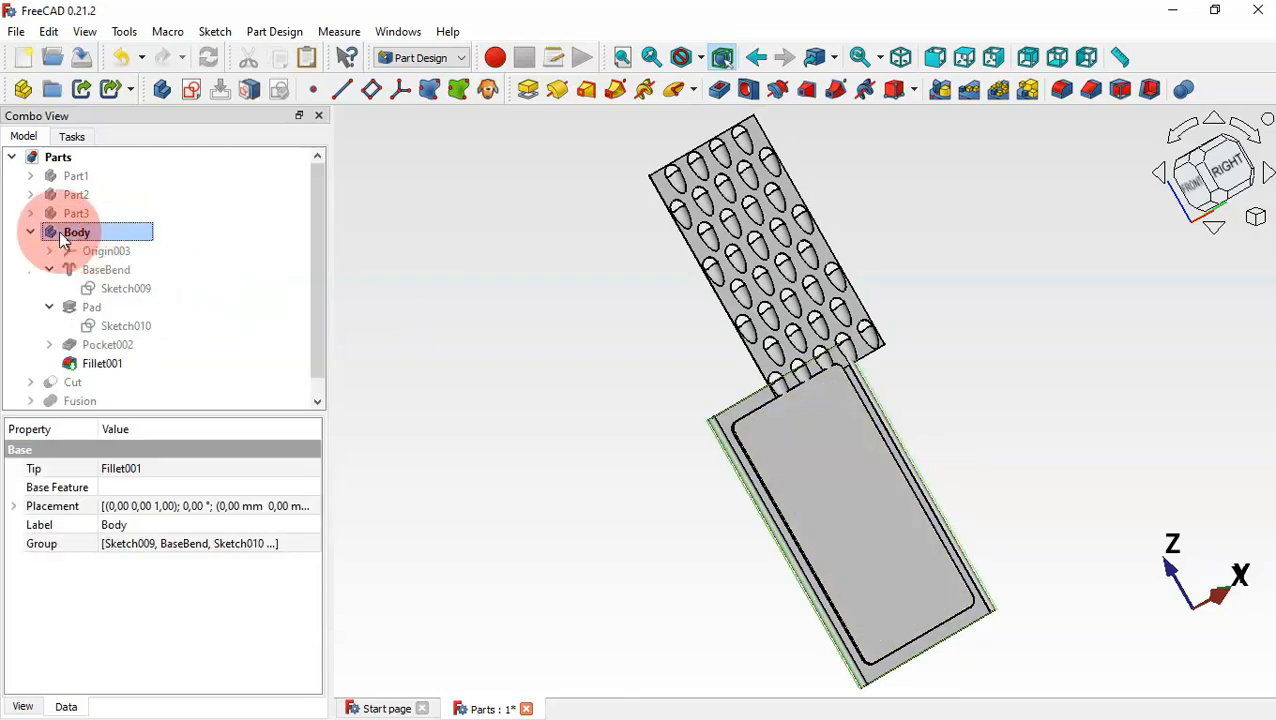
click(33, 234)
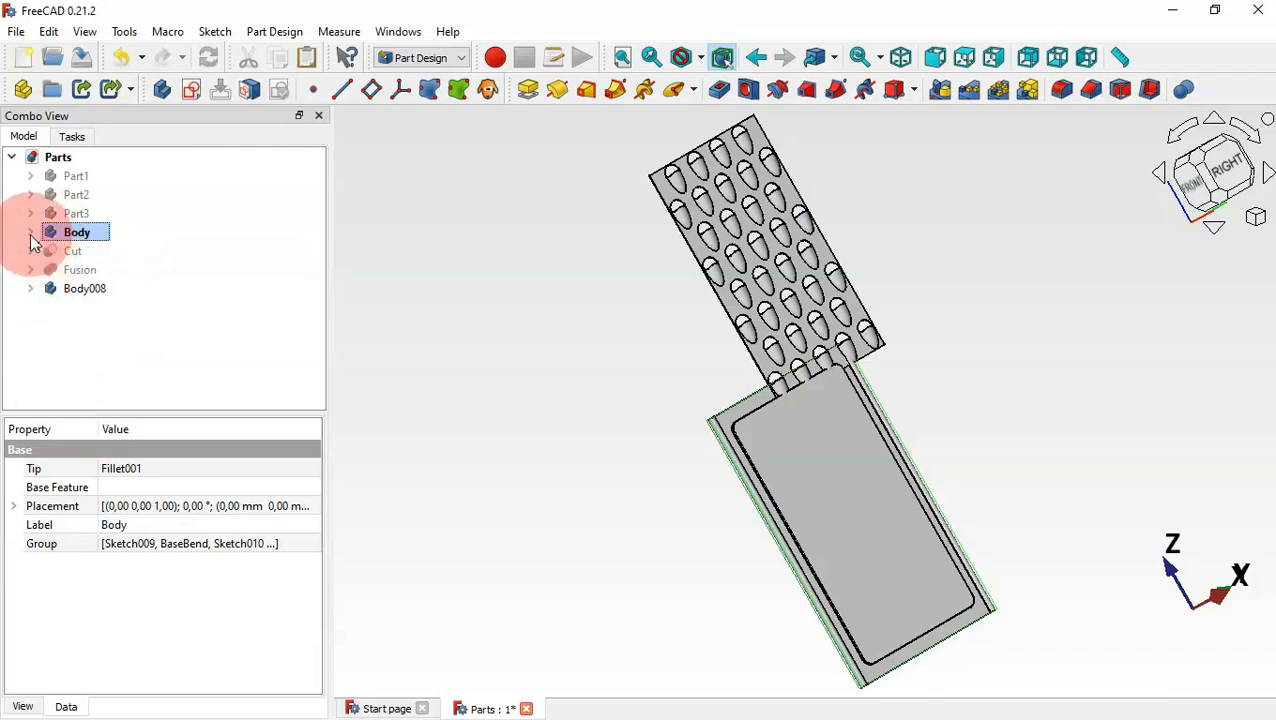
click(31, 234)
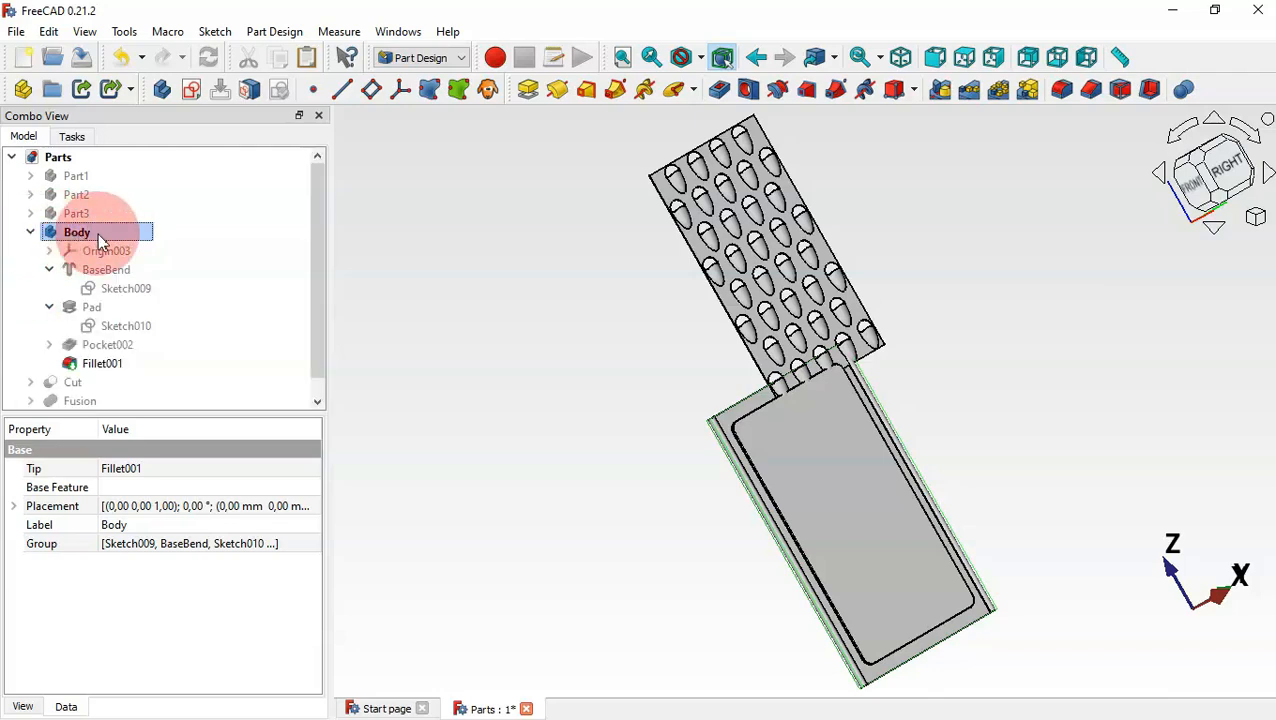
click(884, 518)
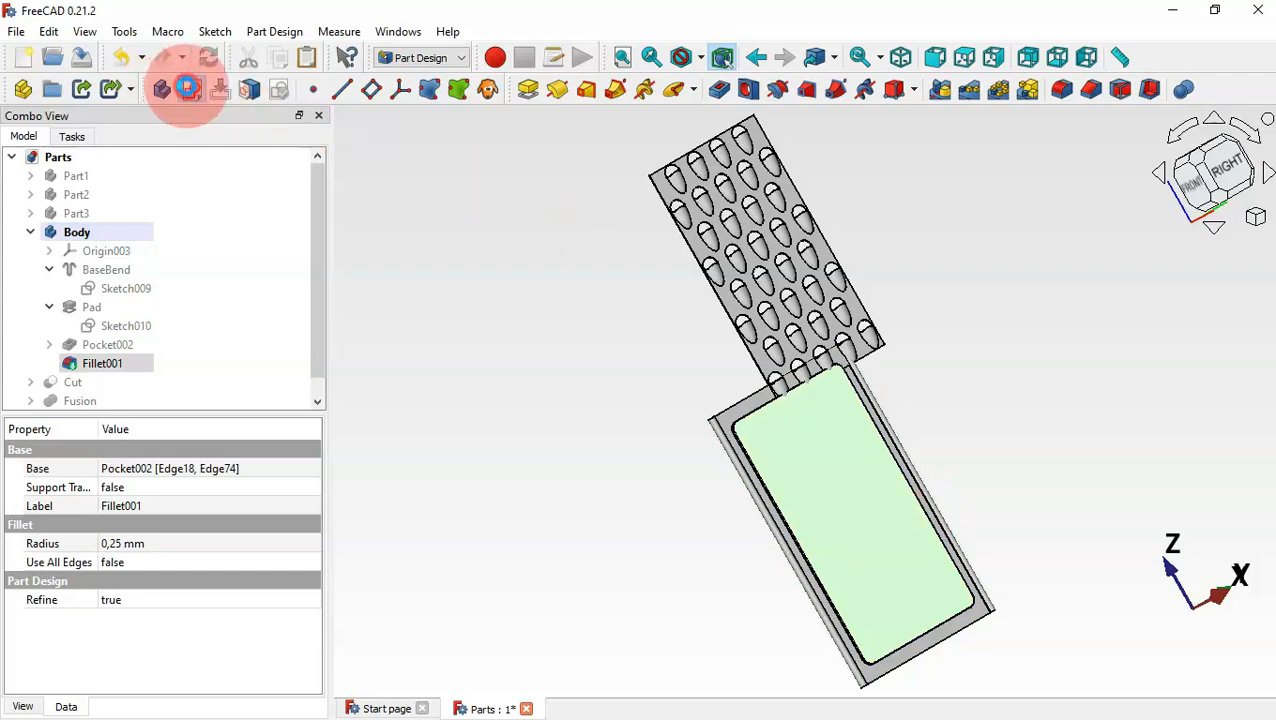
click(189, 90)
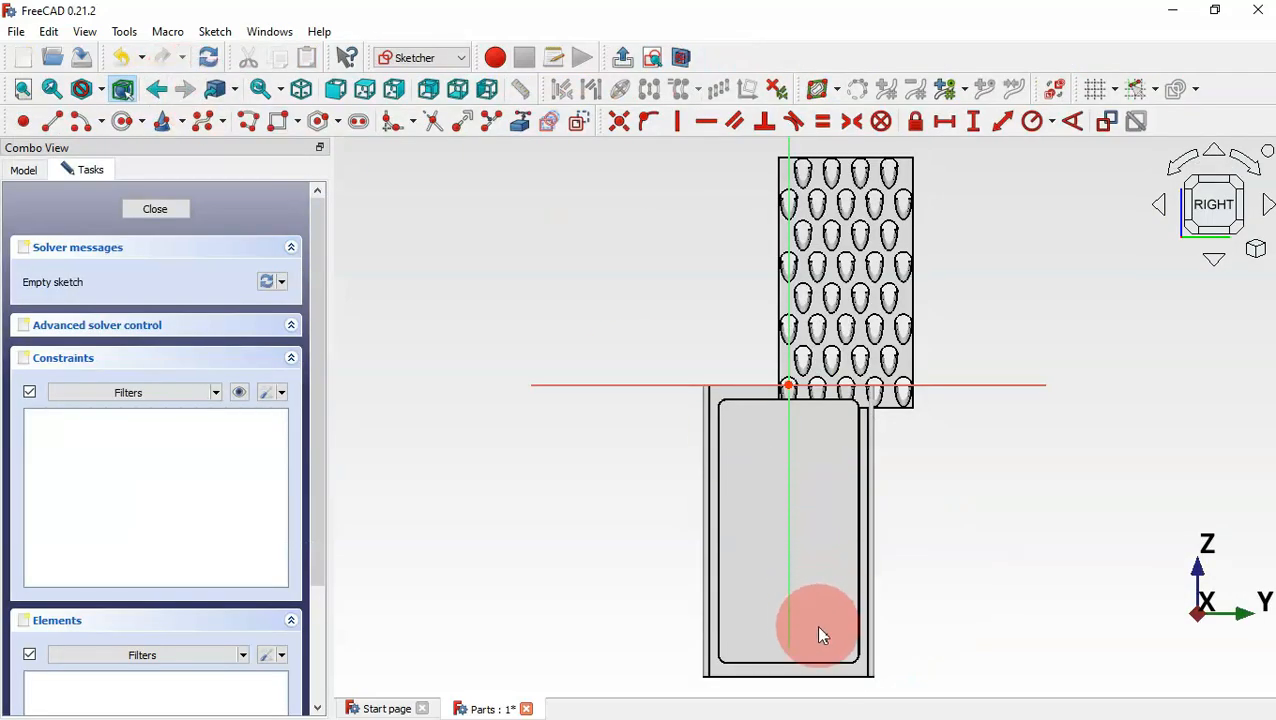
Project the upper and lower straight edges of the rounded-corner panel face into the sketch as external geometry
scroll(815, 624, up, 5)
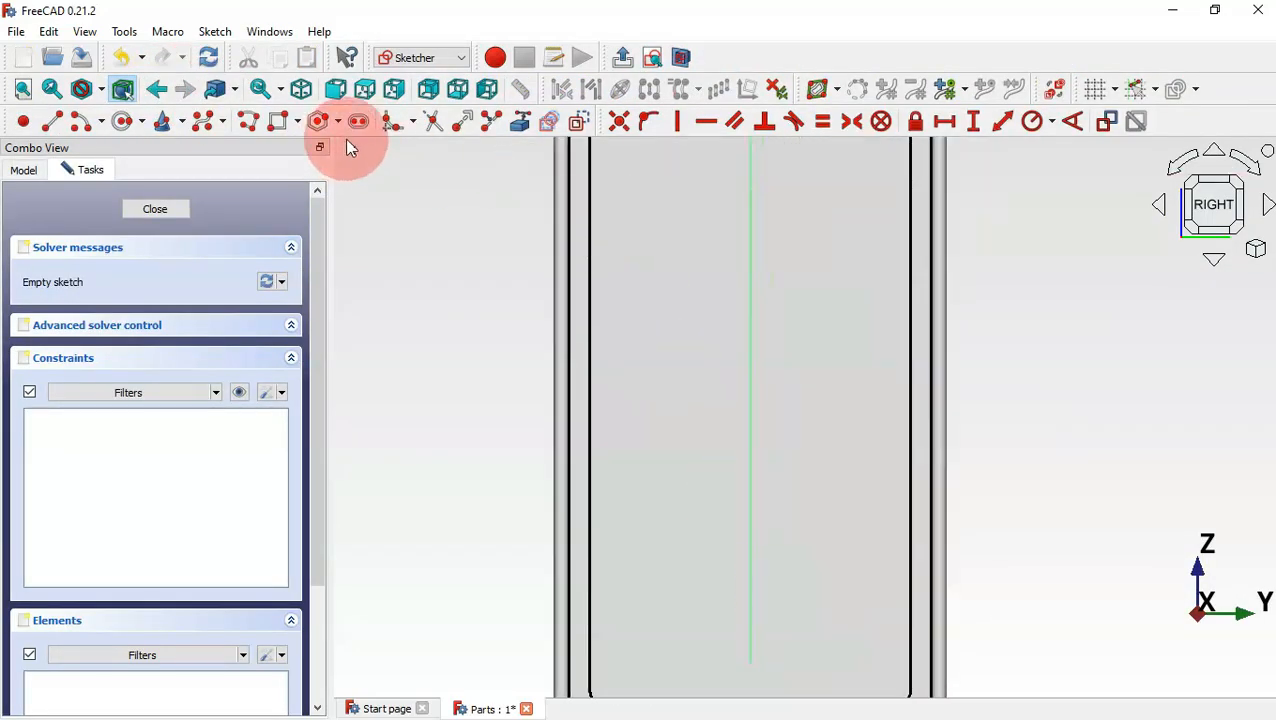
click(519, 122)
scroll(748, 400, down, 3)
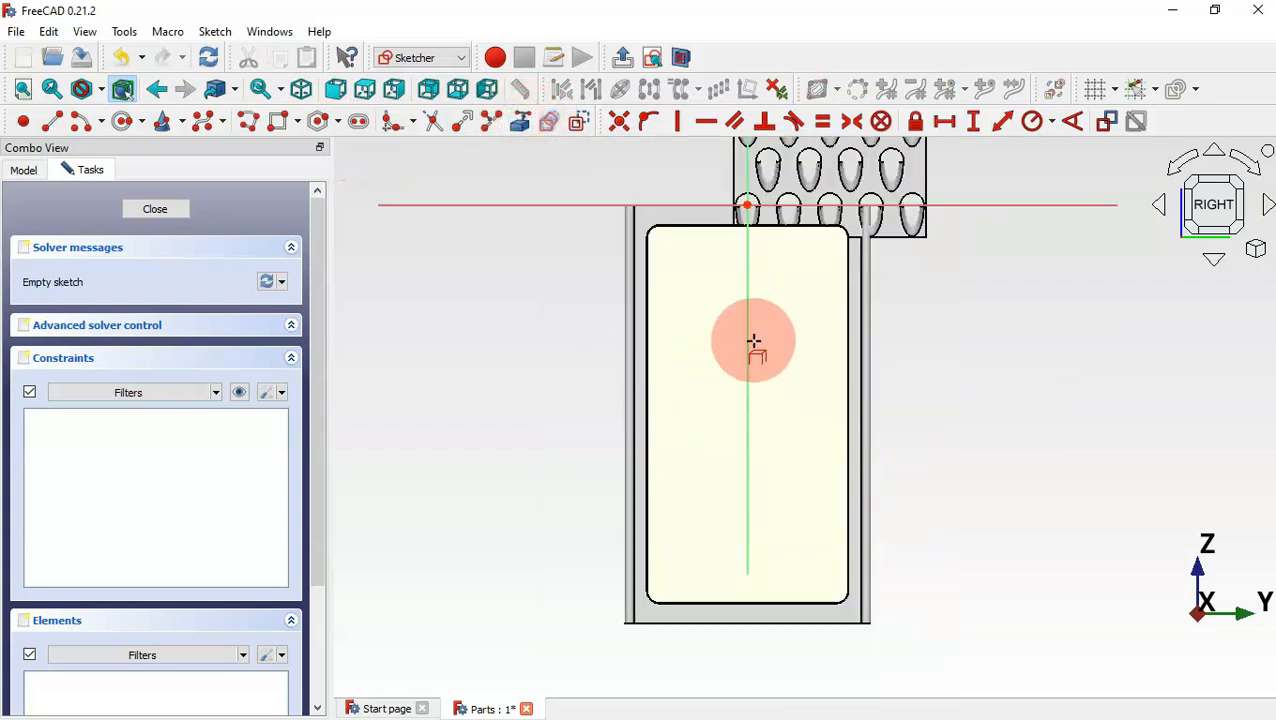
scroll(760, 245, up, 6)
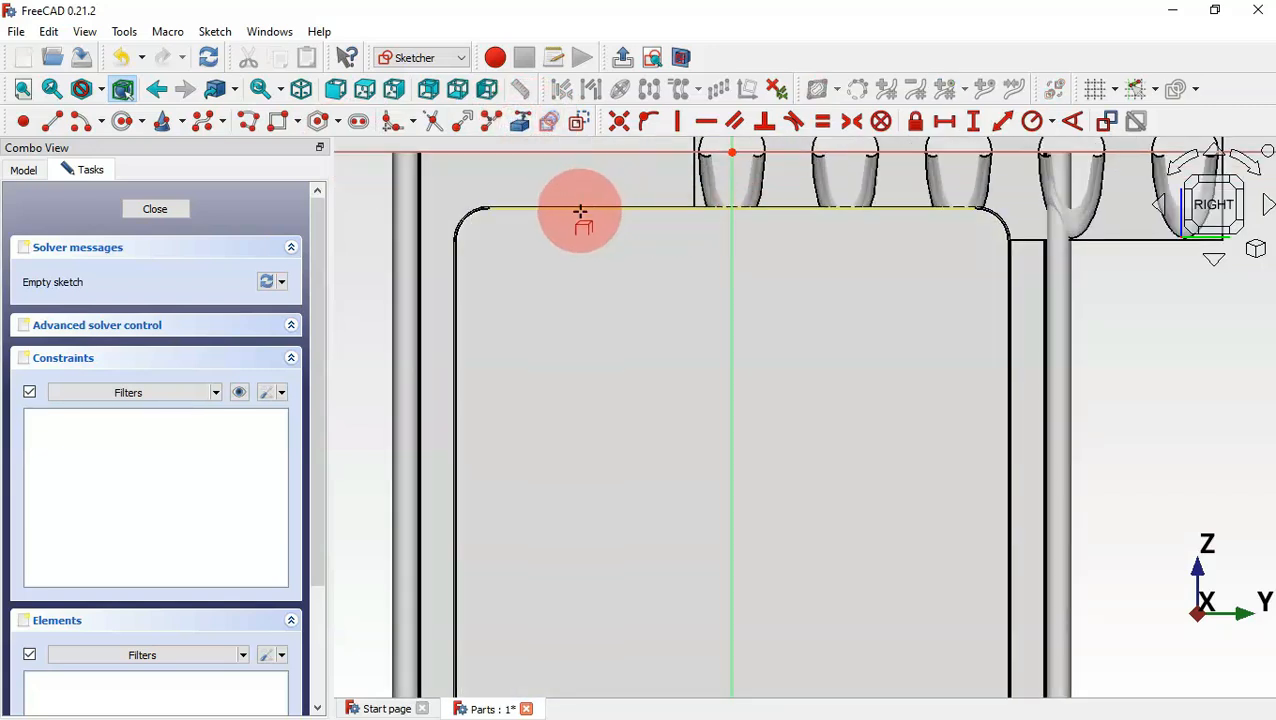
click(582, 209)
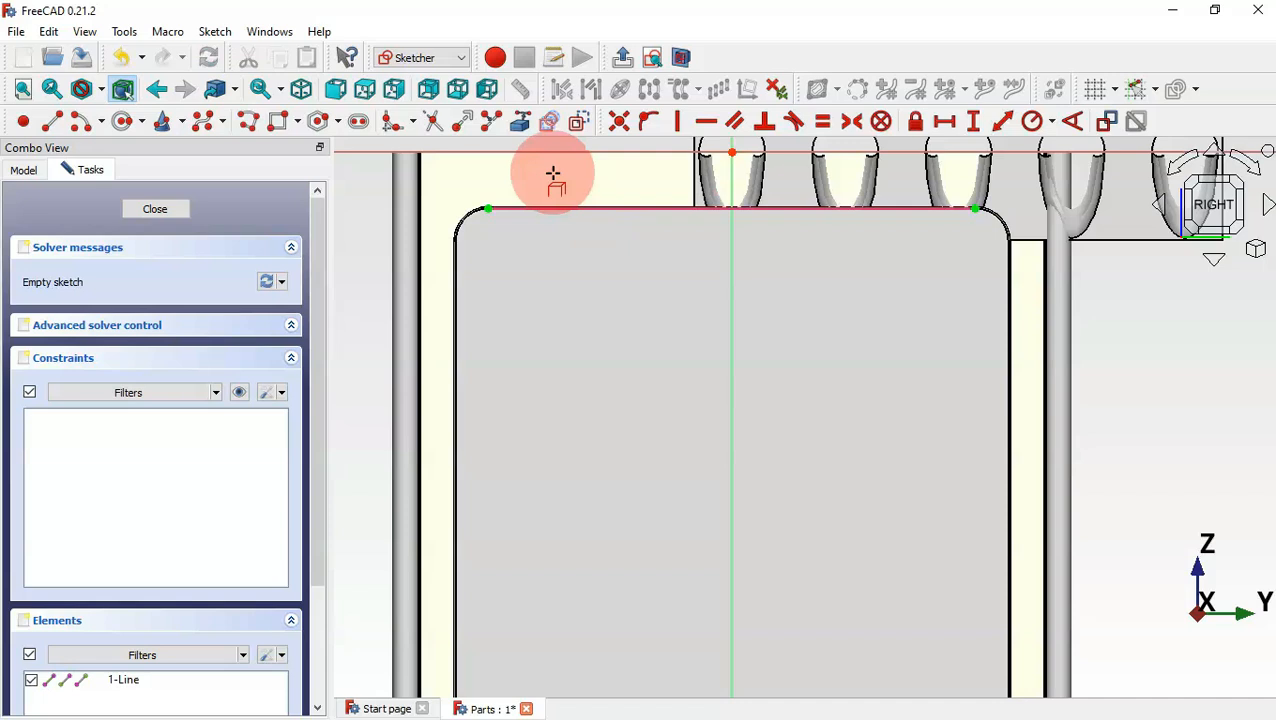
scroll(570, 189, down, 5)
scroll(561, 383, up, 5)
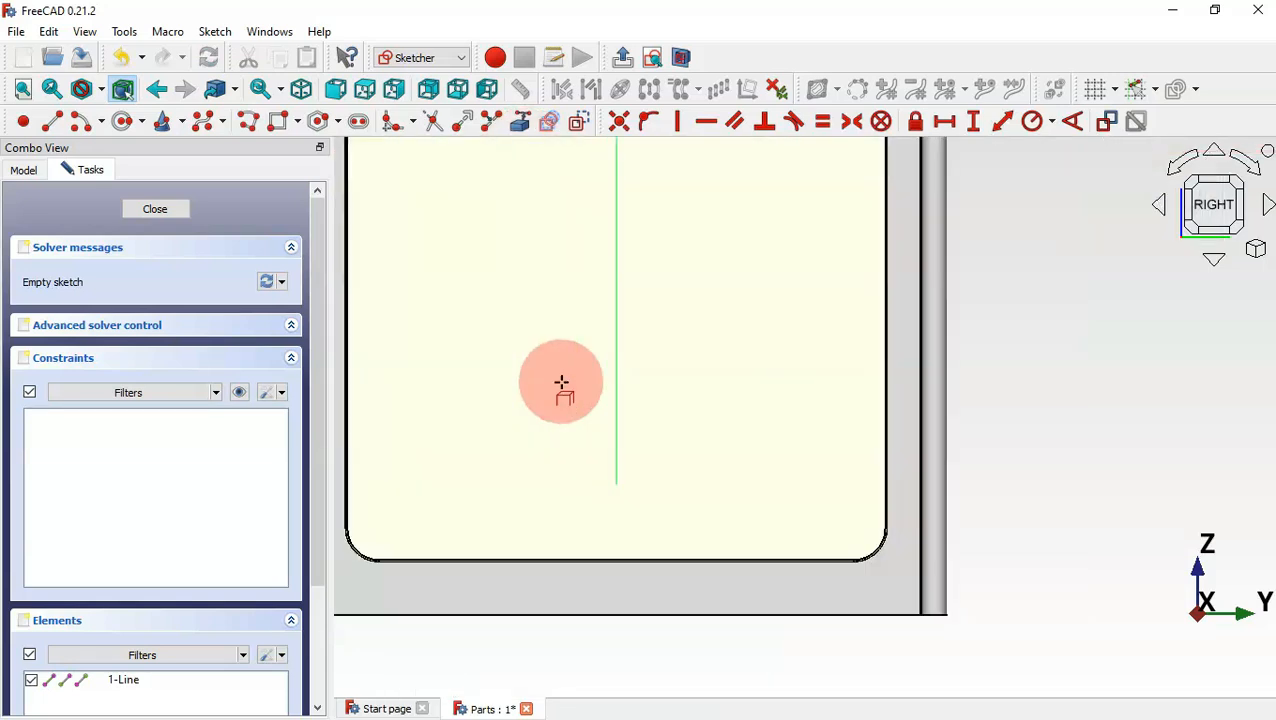
click(733, 561)
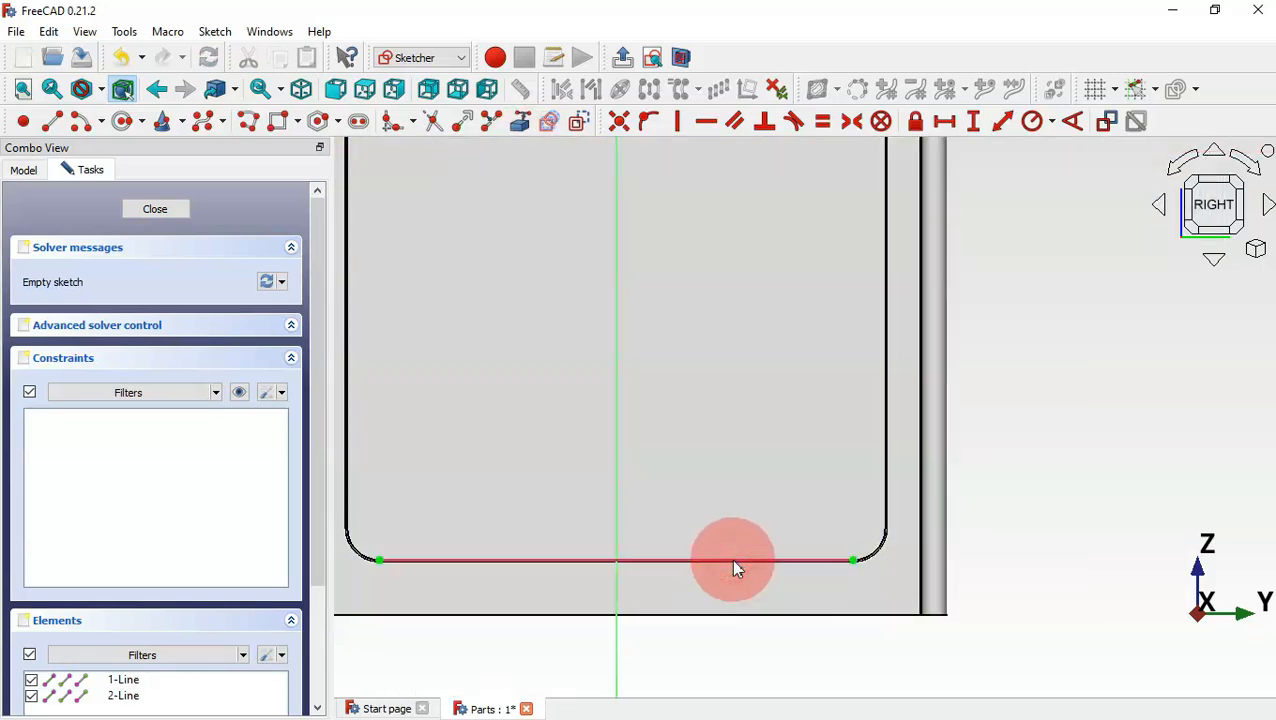
Place a point on the sketch's vertical axis and constrain it symmetric between diagonally opposite endpoints of the two projected edges
click(30, 127)
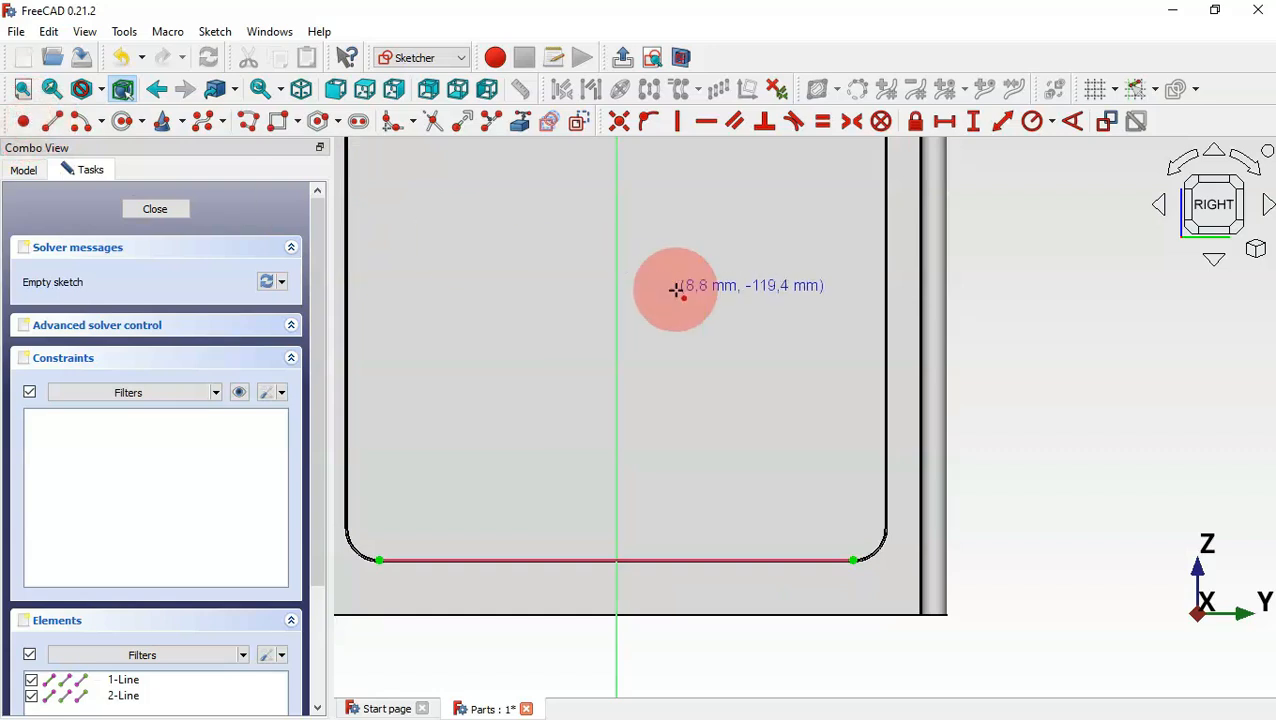
click(617, 271)
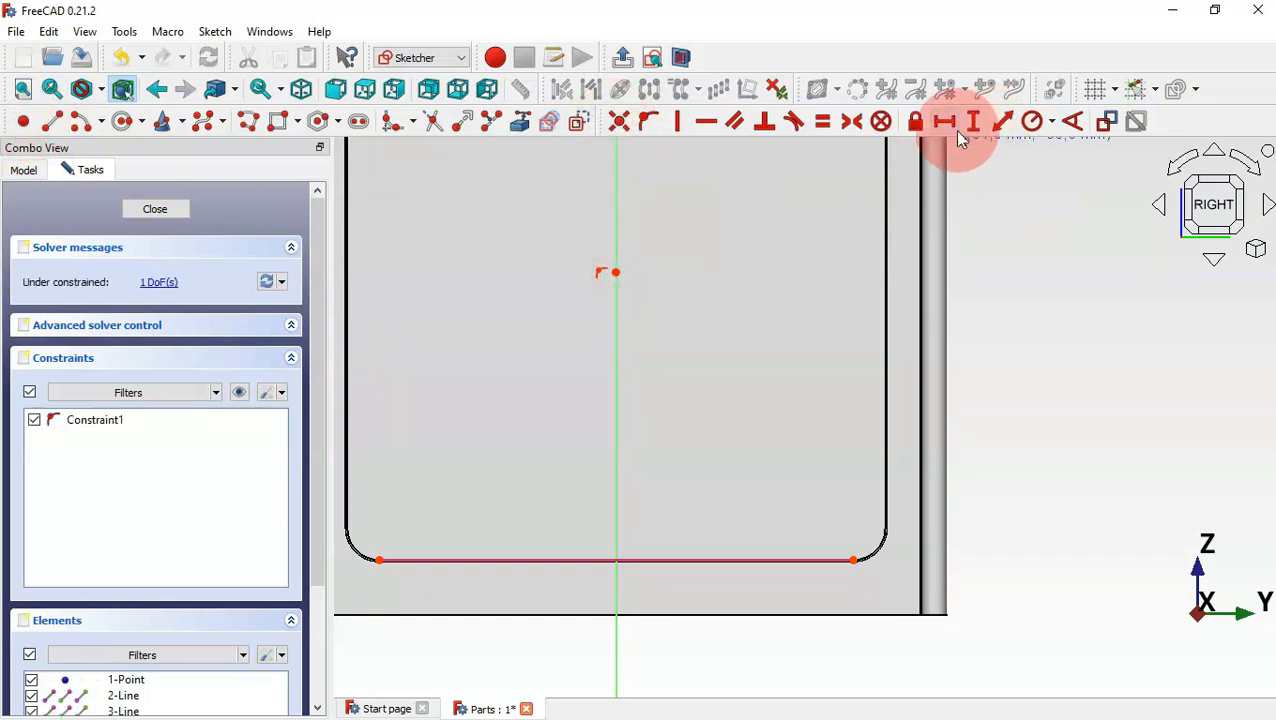
click(848, 124)
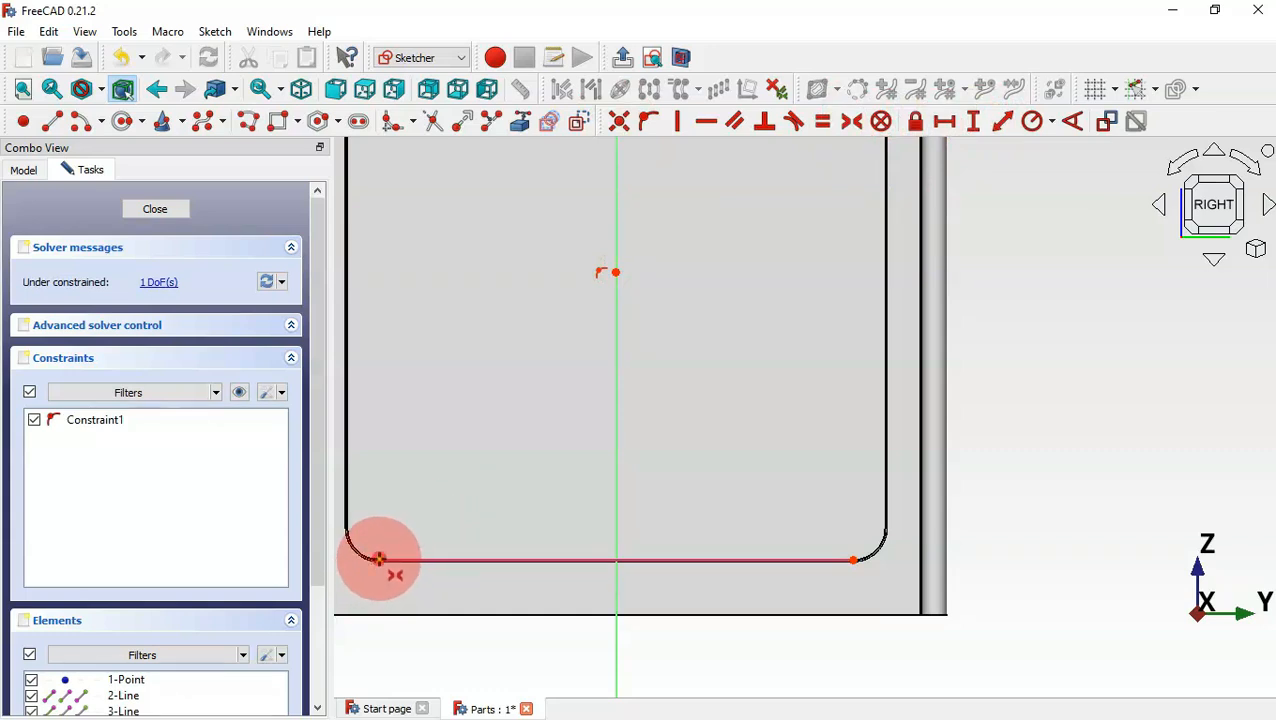
click(378, 559)
scroll(507, 627, down, 3)
scroll(625, 450, down, 4)
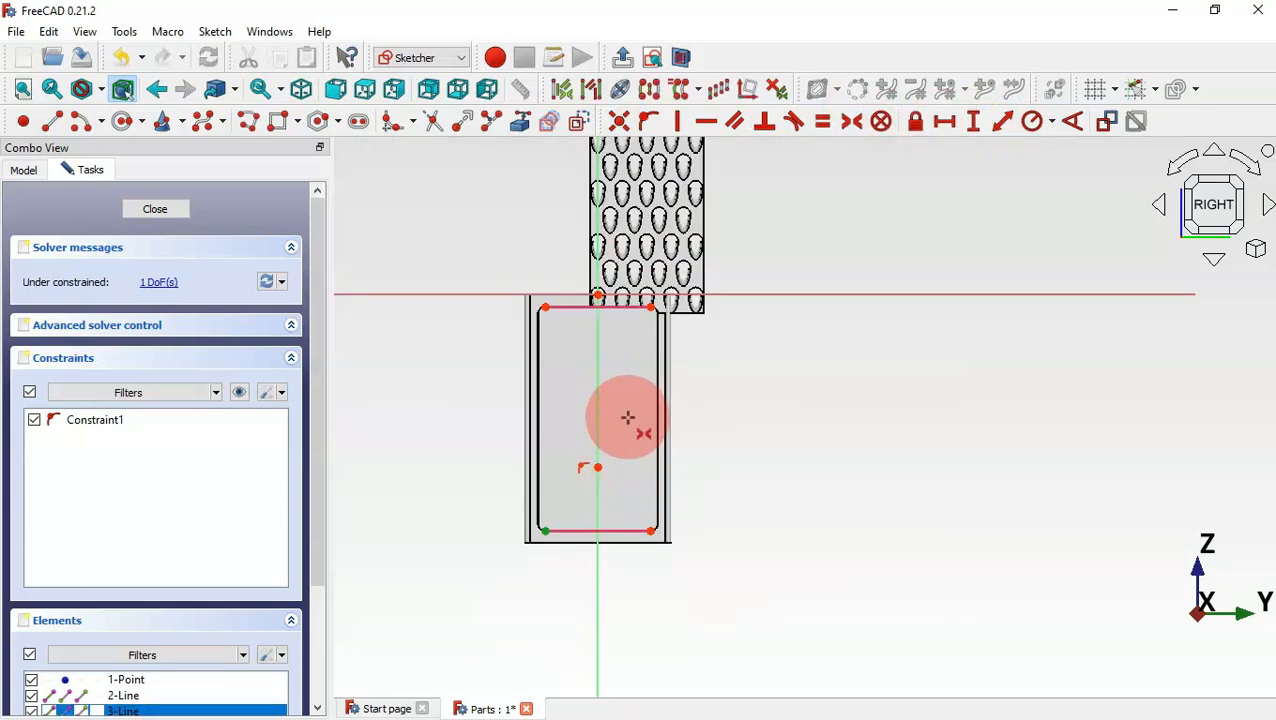
scroll(652, 300, up, 3)
click(658, 302)
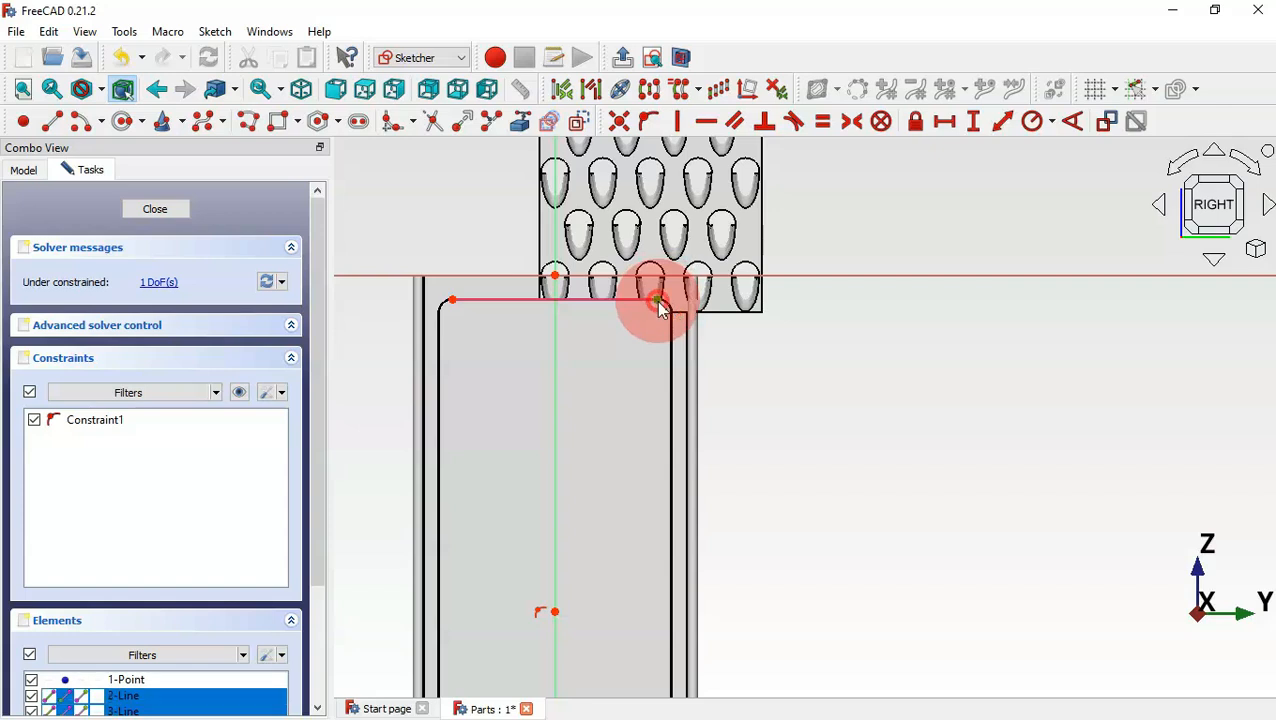
click(556, 614)
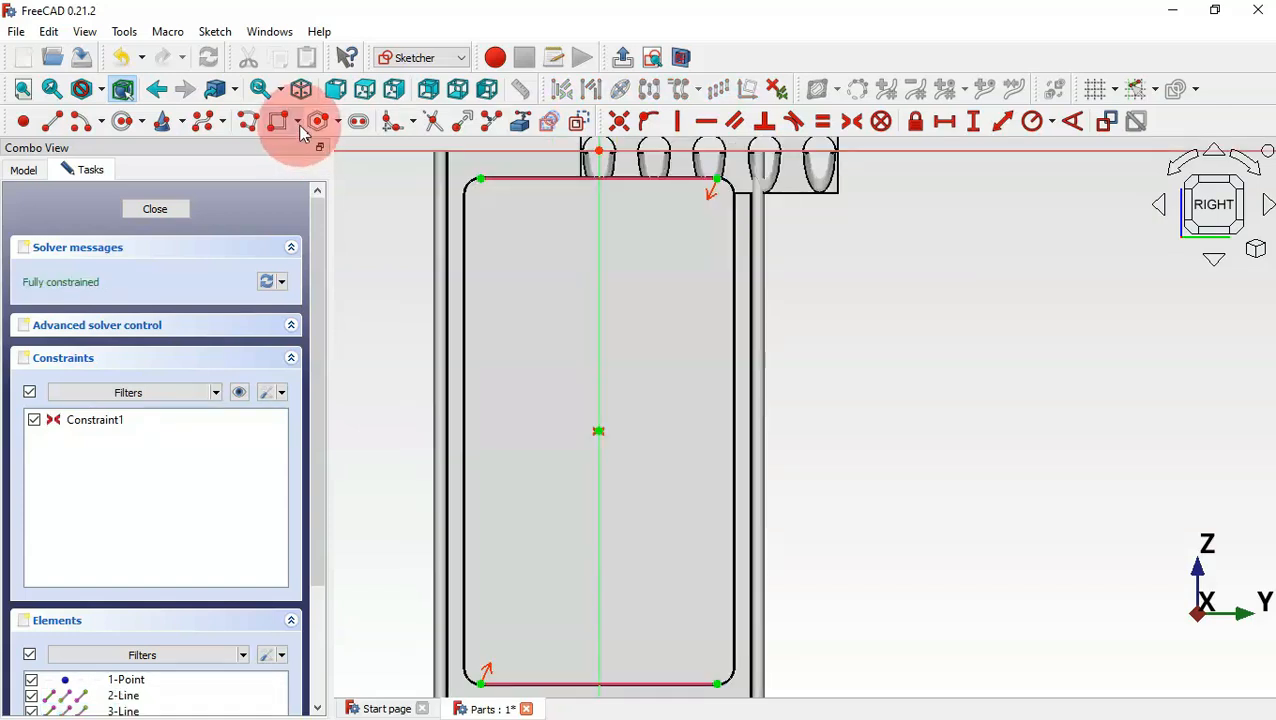
Sketch a centered rectangle about 65 mm wide and 118 mm high on the constrained center point
click(300, 123)
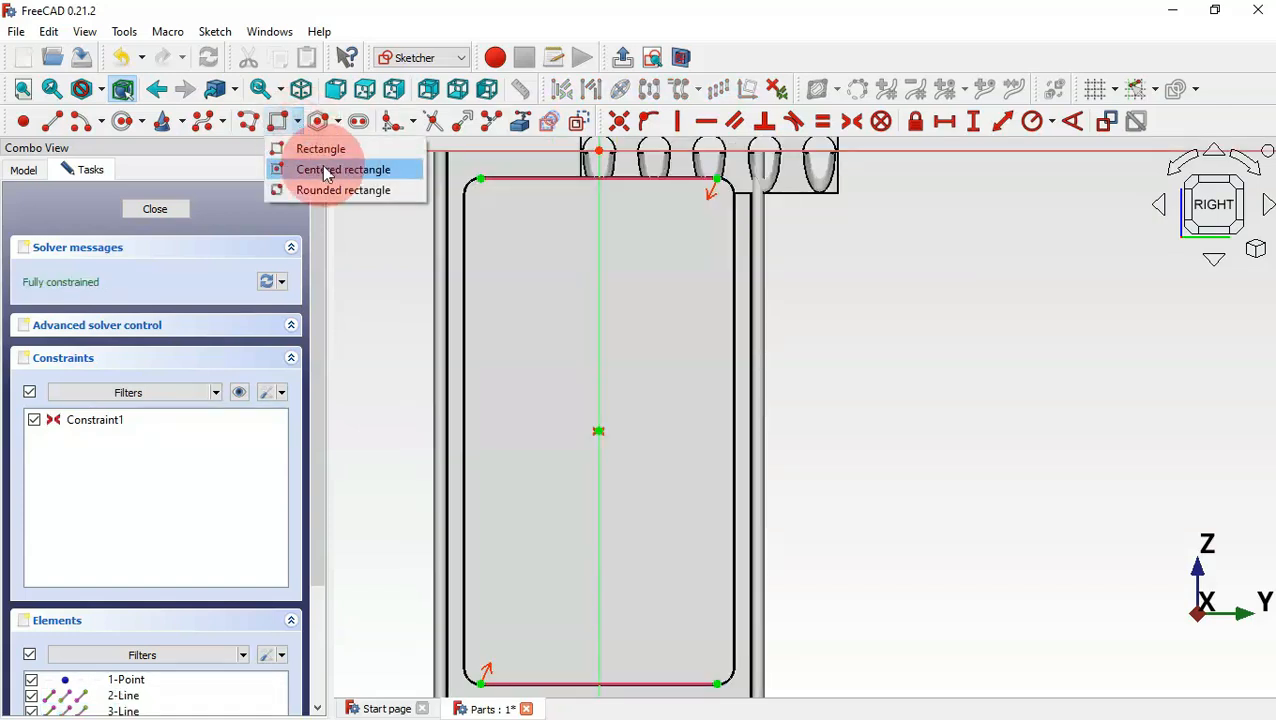
click(372, 170)
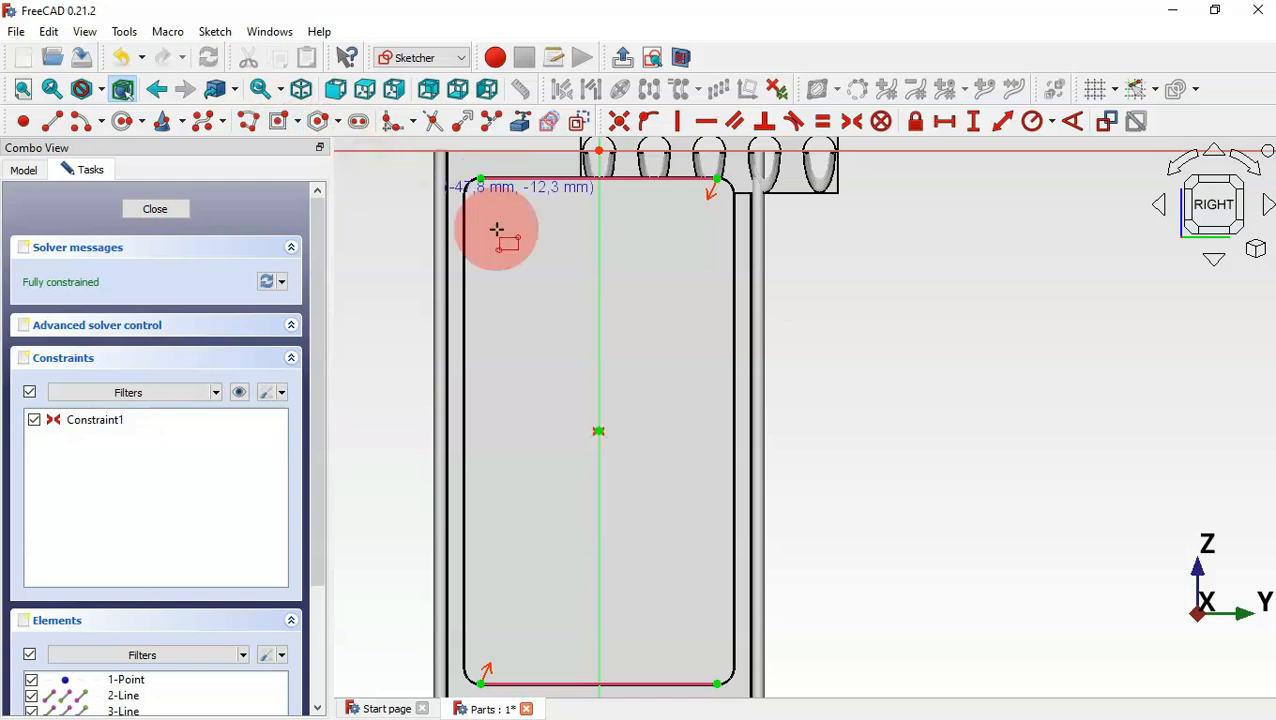
click(600, 431)
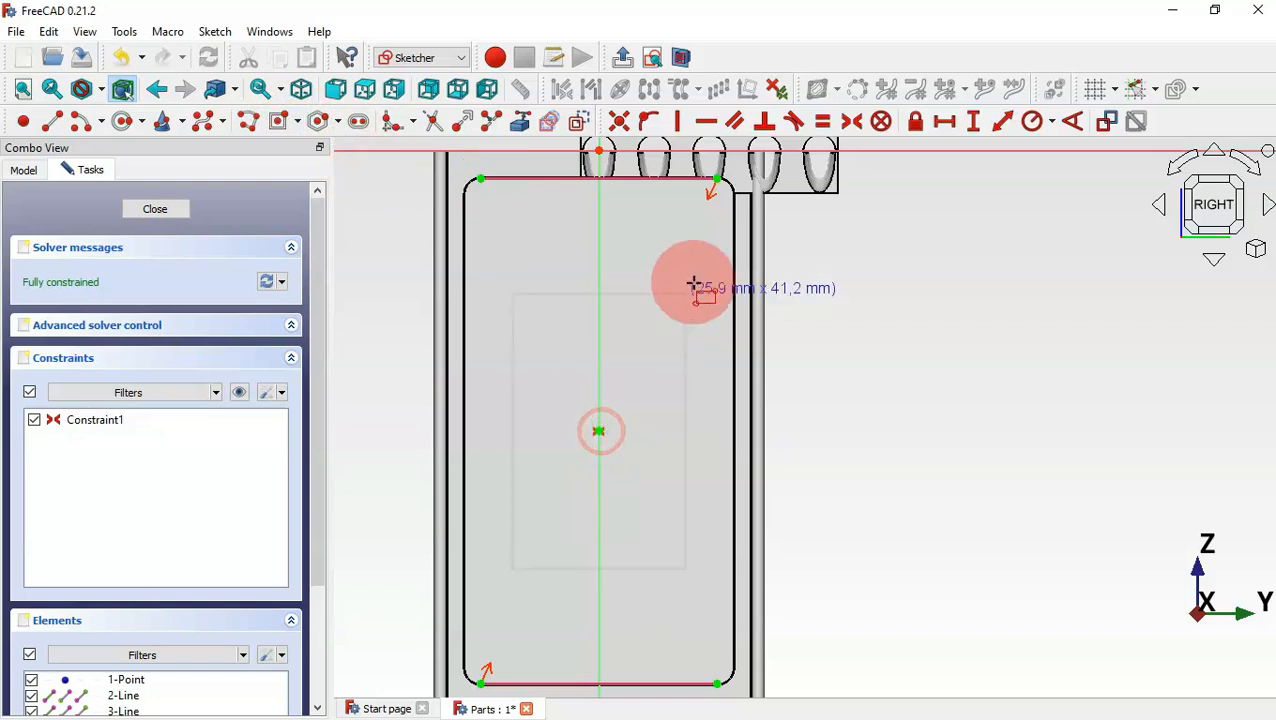
click(707, 233)
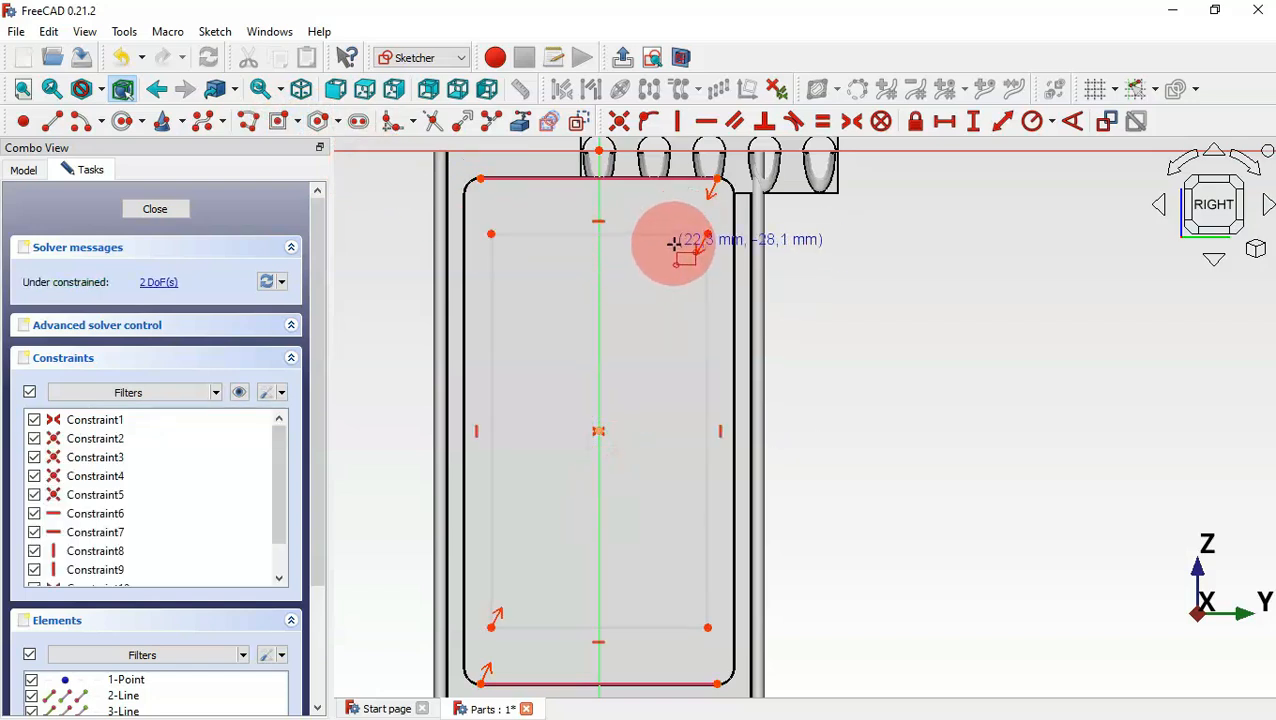
Constrain the rectangle's width to 77 mm and its height to 144 mm
click(1005, 128)
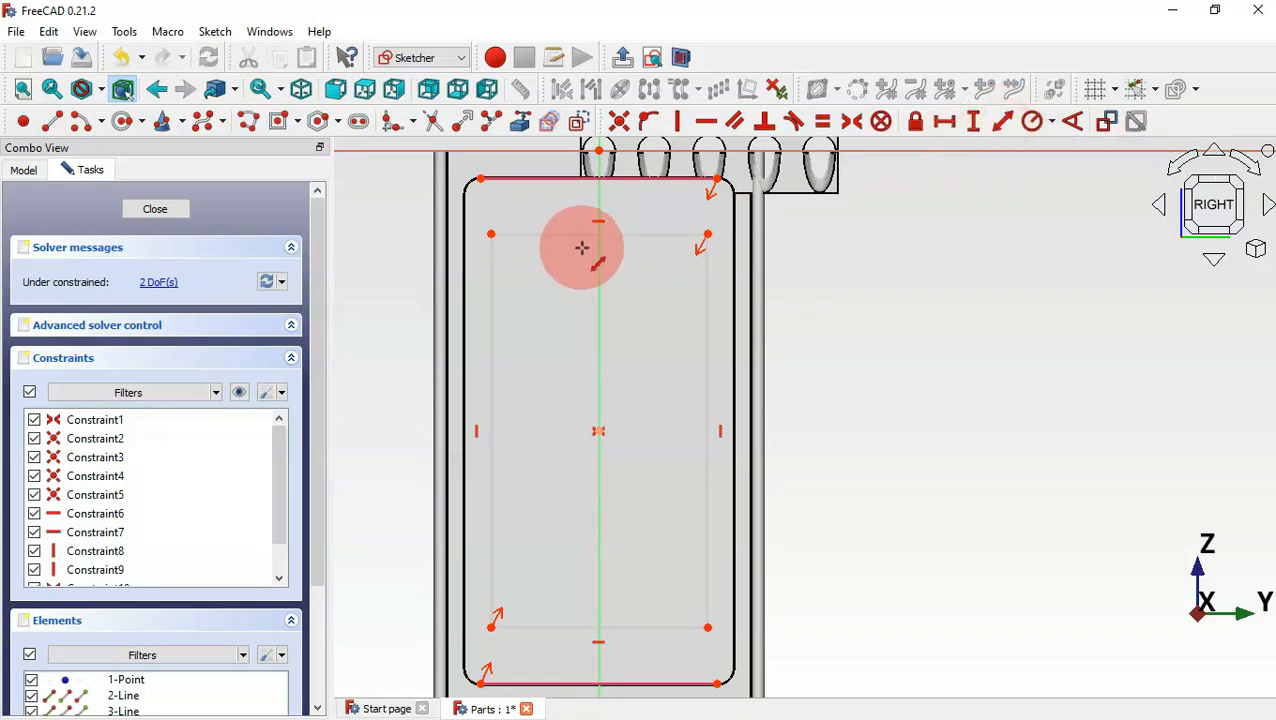
click(637, 234)
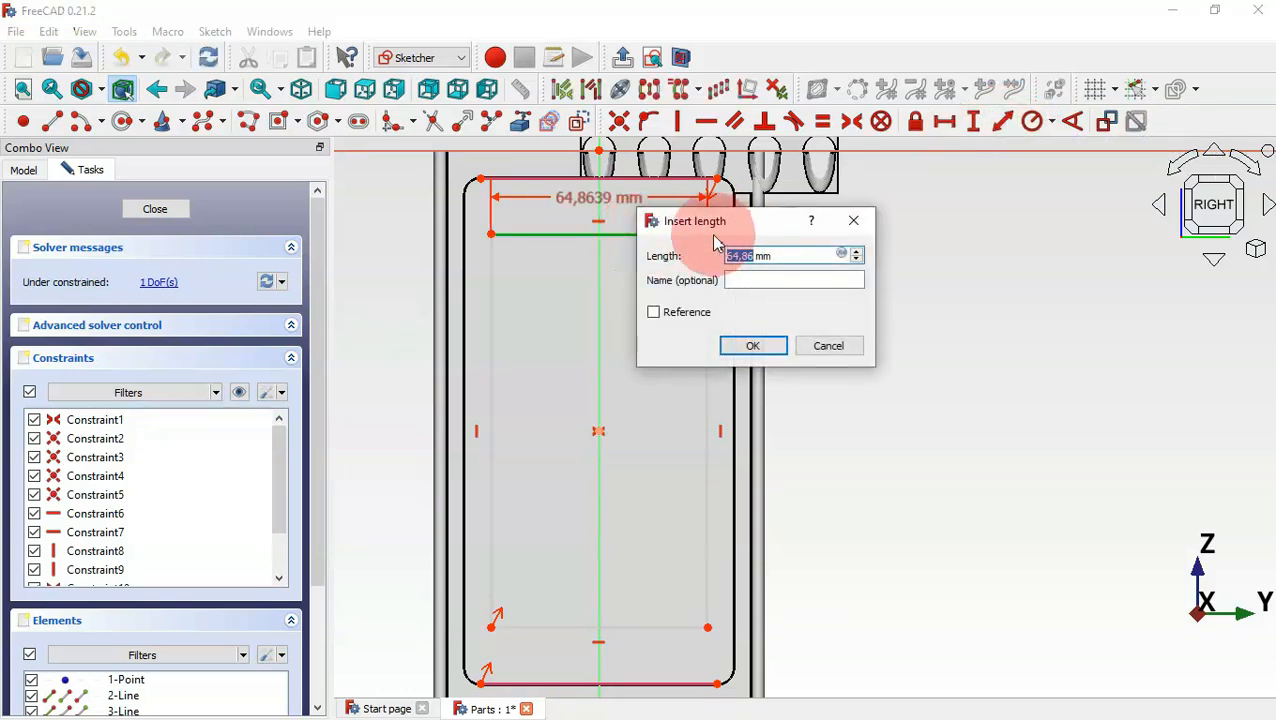
key(Return)
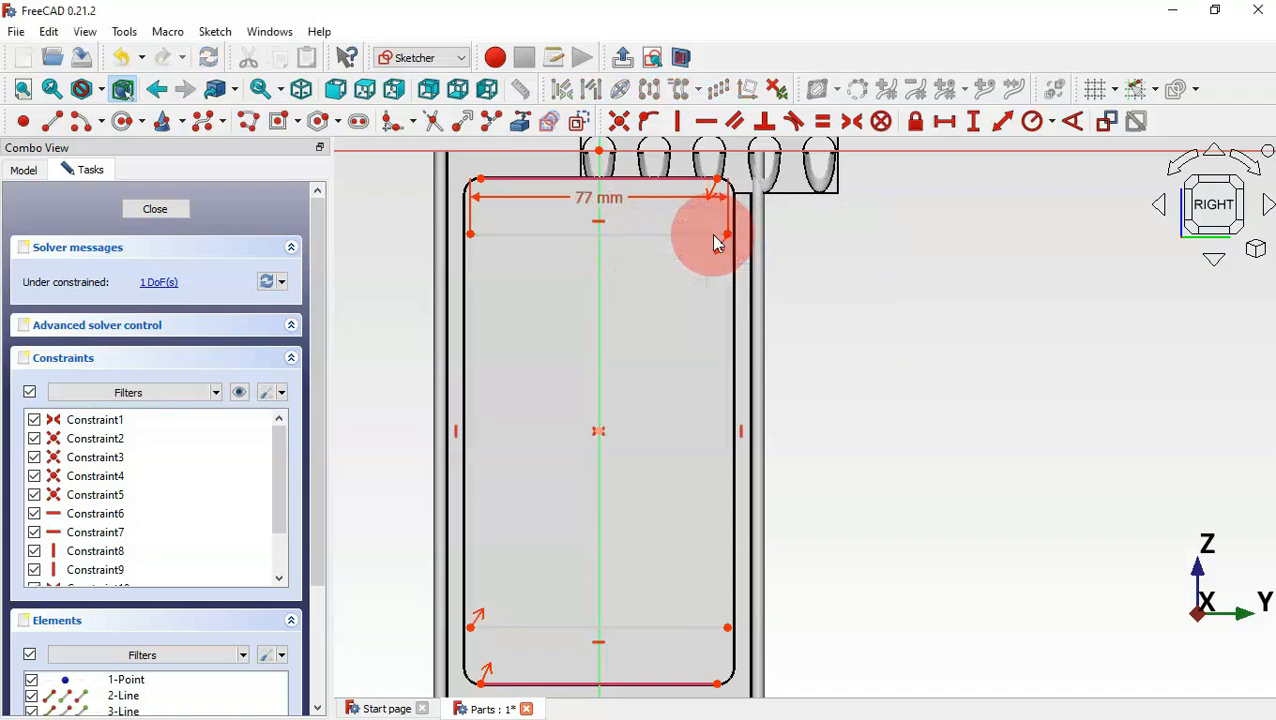
click(727, 294)
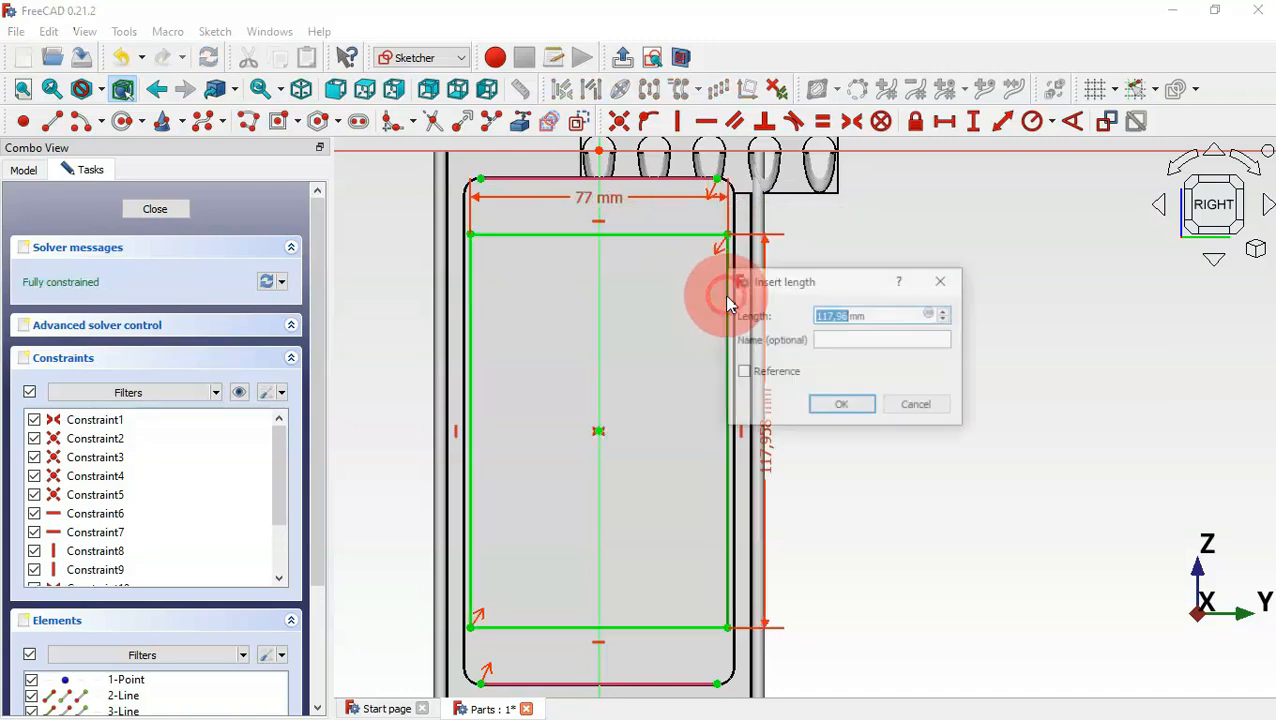
key(BackSpace)
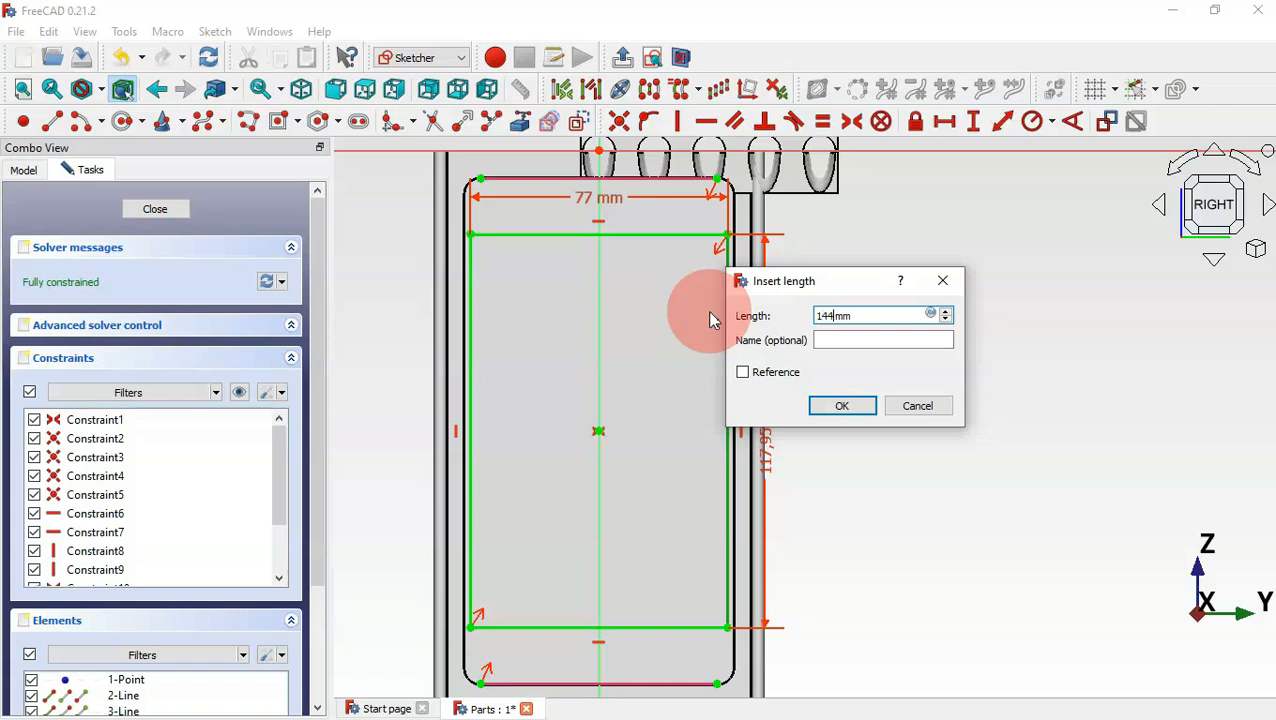
key(Return)
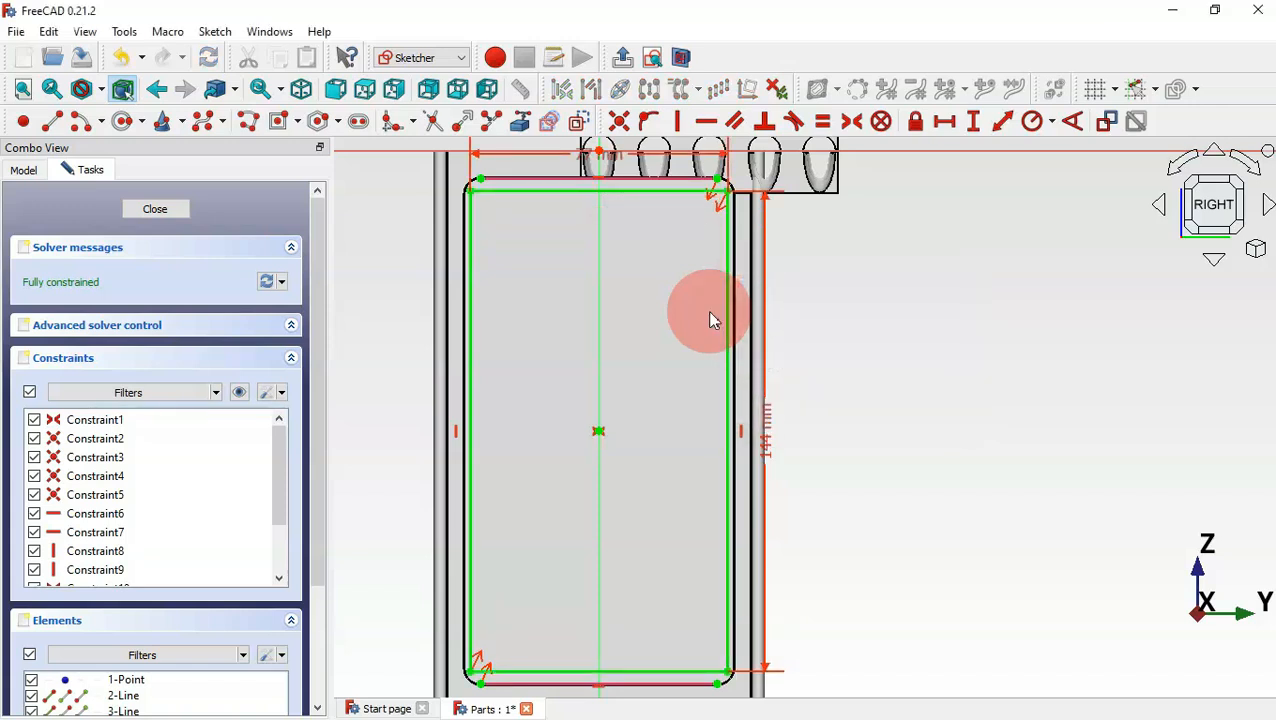
Finish the rectangle sketch and pocket it 5 mm deep through the framed panel
key(Escape)
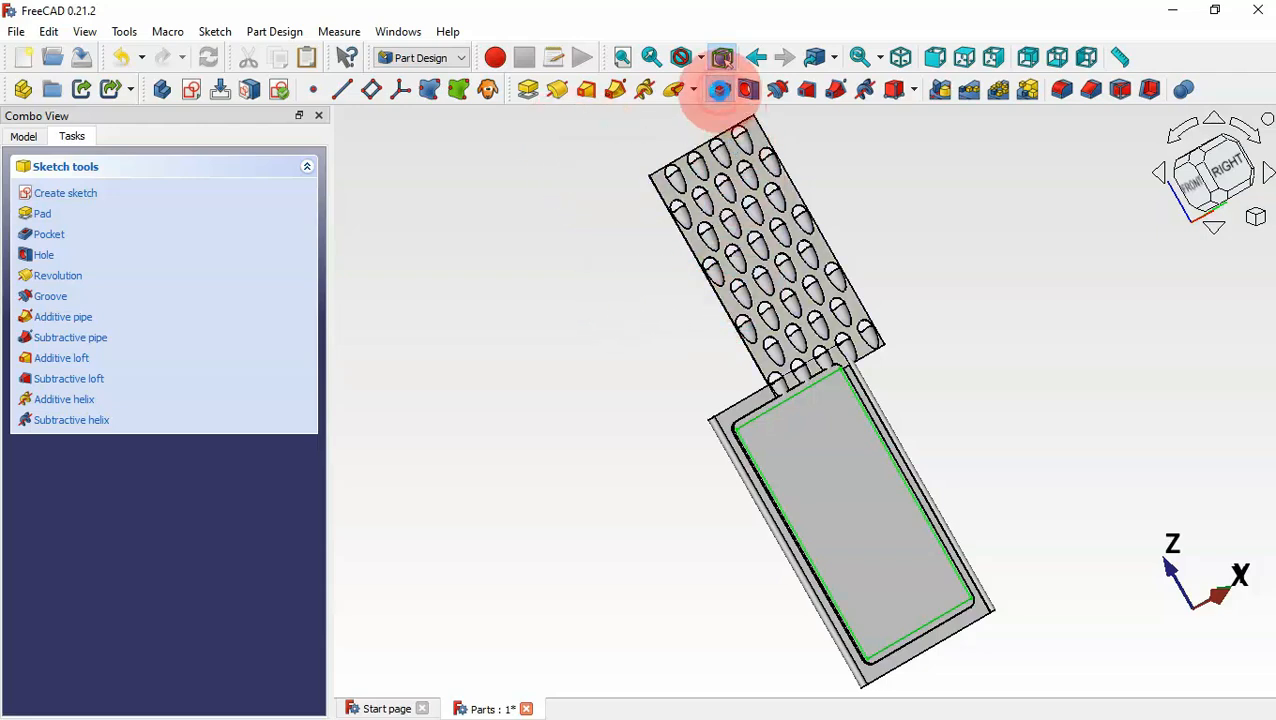
click(718, 92)
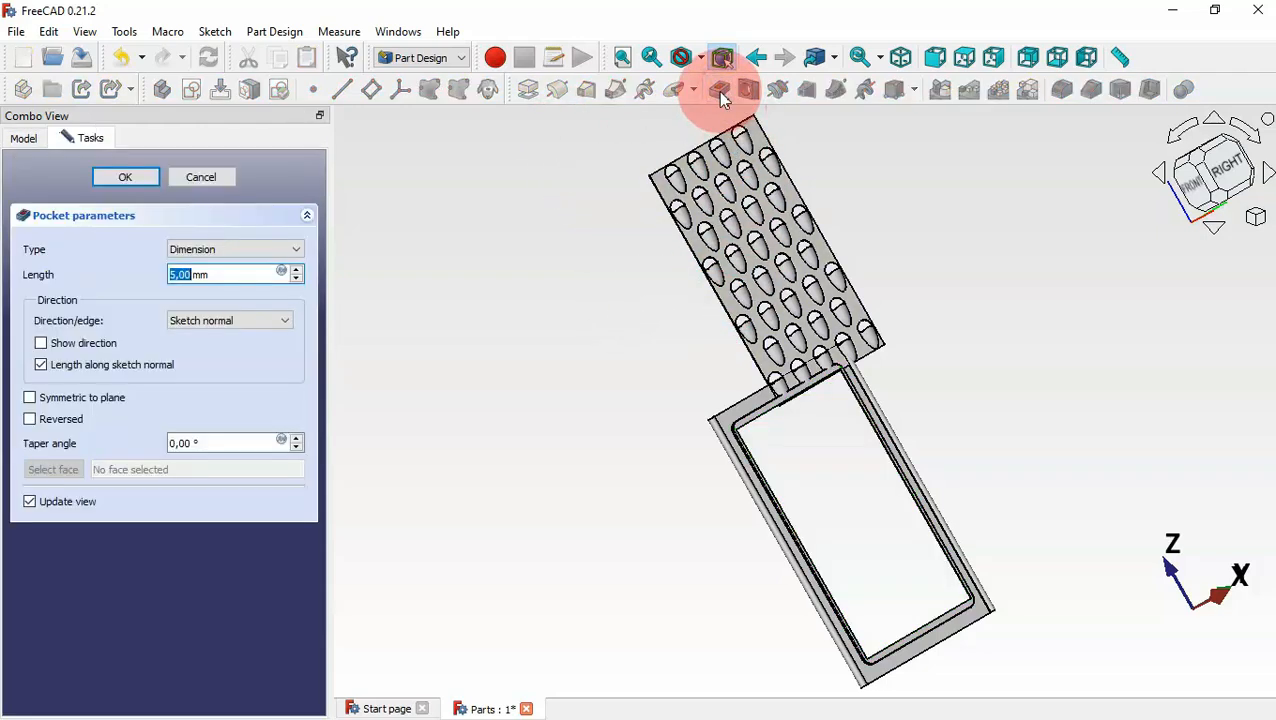
click(150, 186)
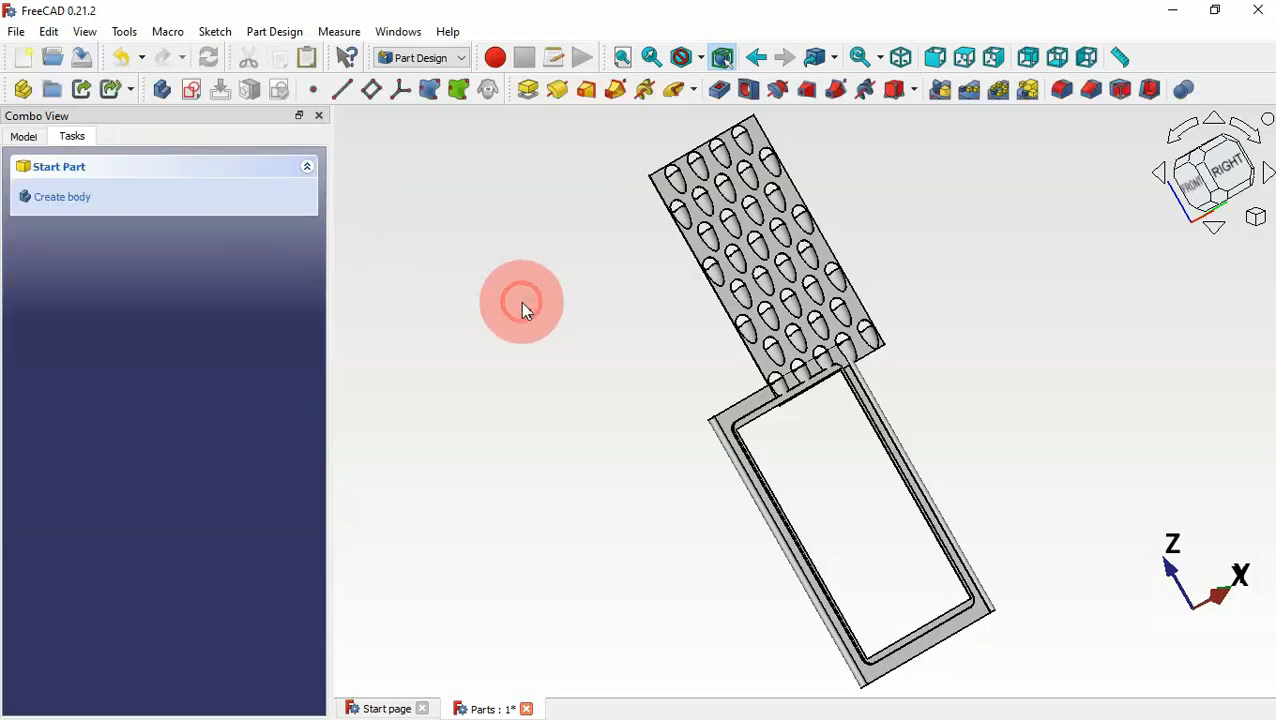
Examine the panel's new opening and the tubular frame edges up close, ending on an isometric view of both parts
key(0)
scroll(861, 333, up, 3)
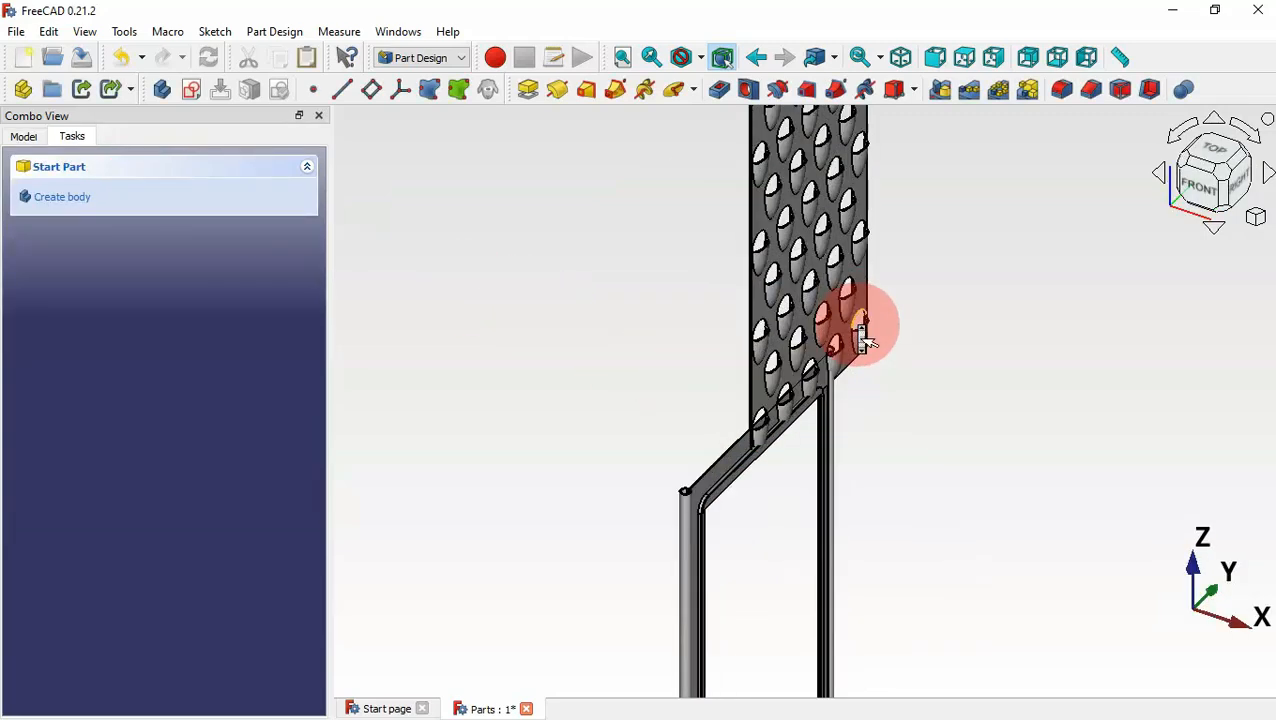
middle_drag(900, 477, 720, 421)
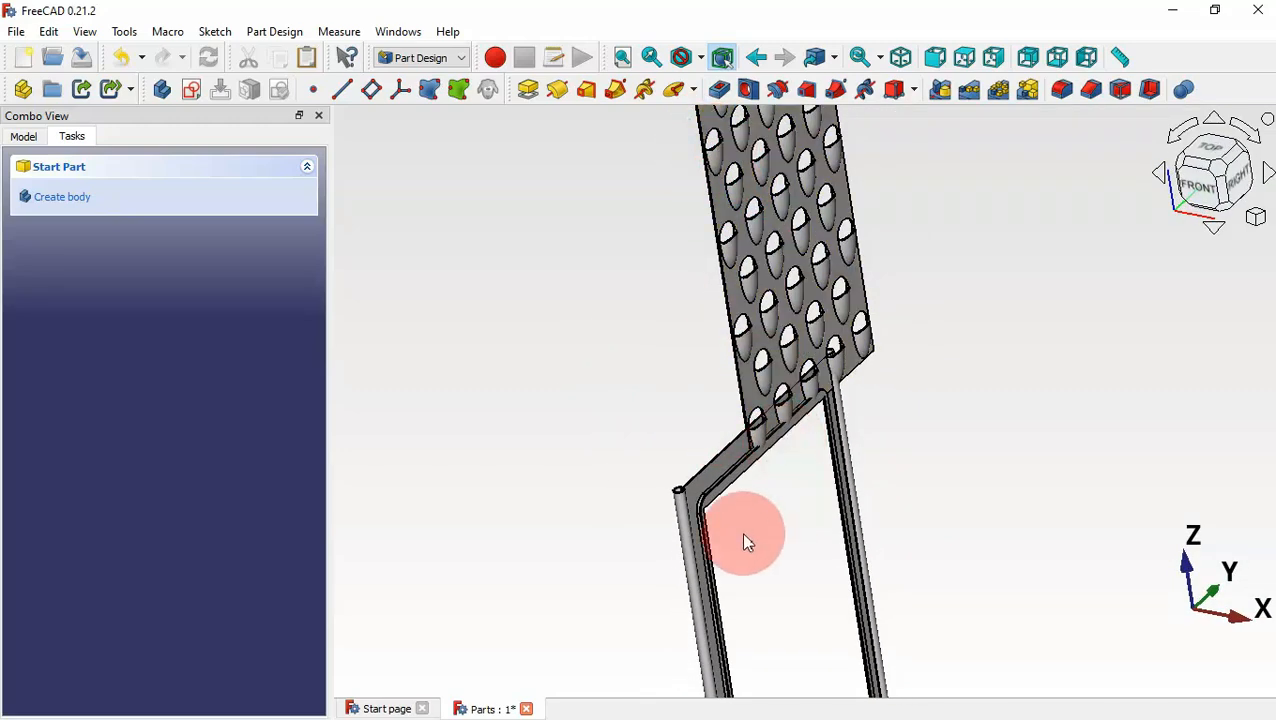
scroll(735, 541, up, 3)
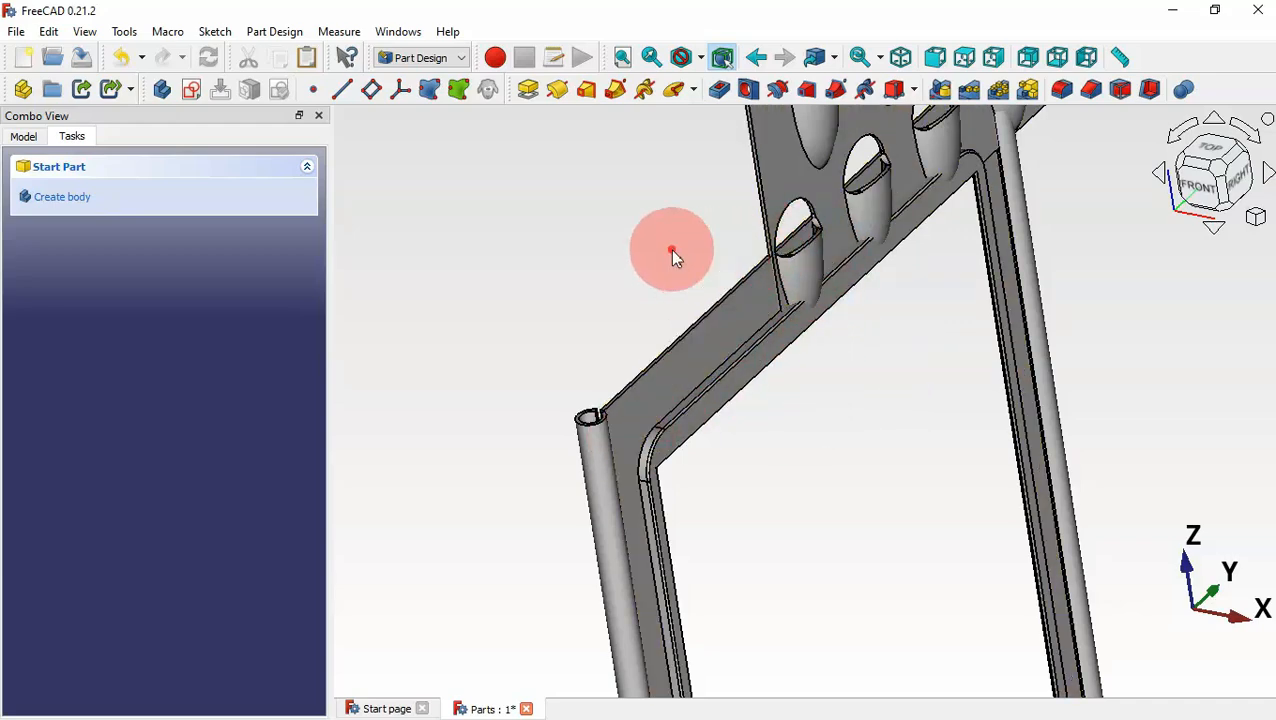
key(v)
key(f)
In the Draft workbench, move the louver sheet (Body008) by its upper corner onto the matching corner of the framed panel's opening
click(440, 58)
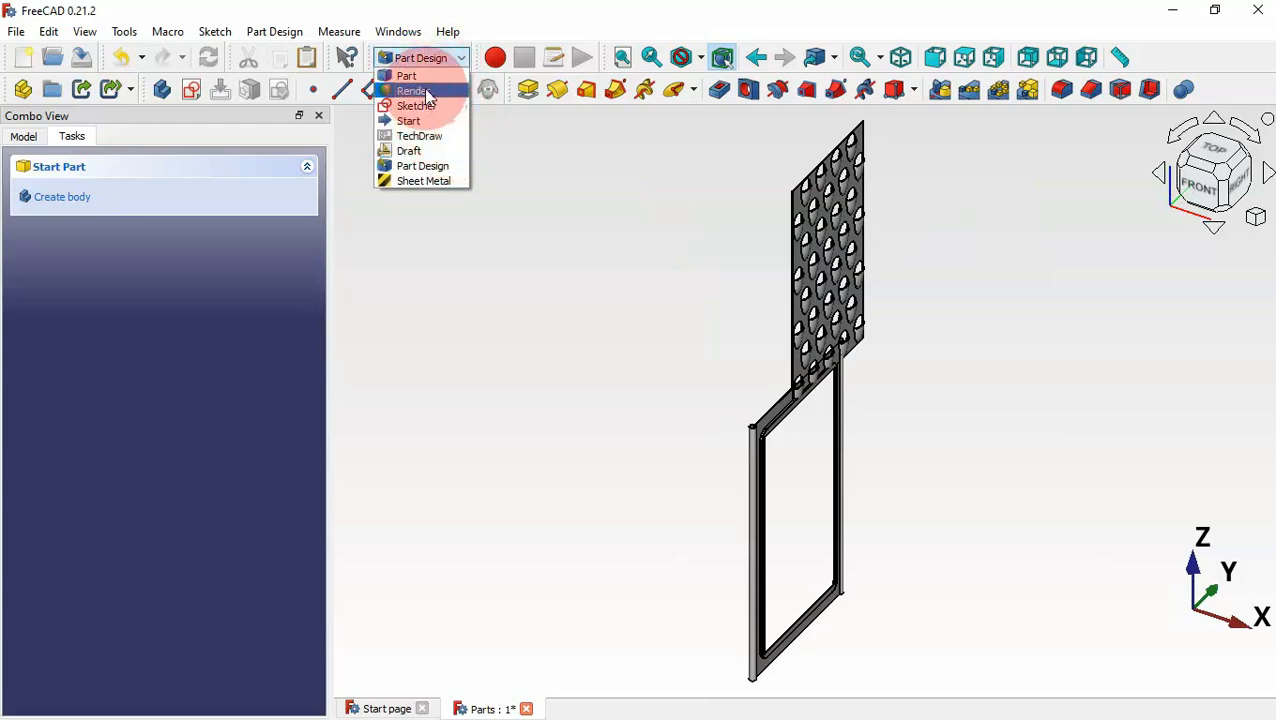
click(428, 151)
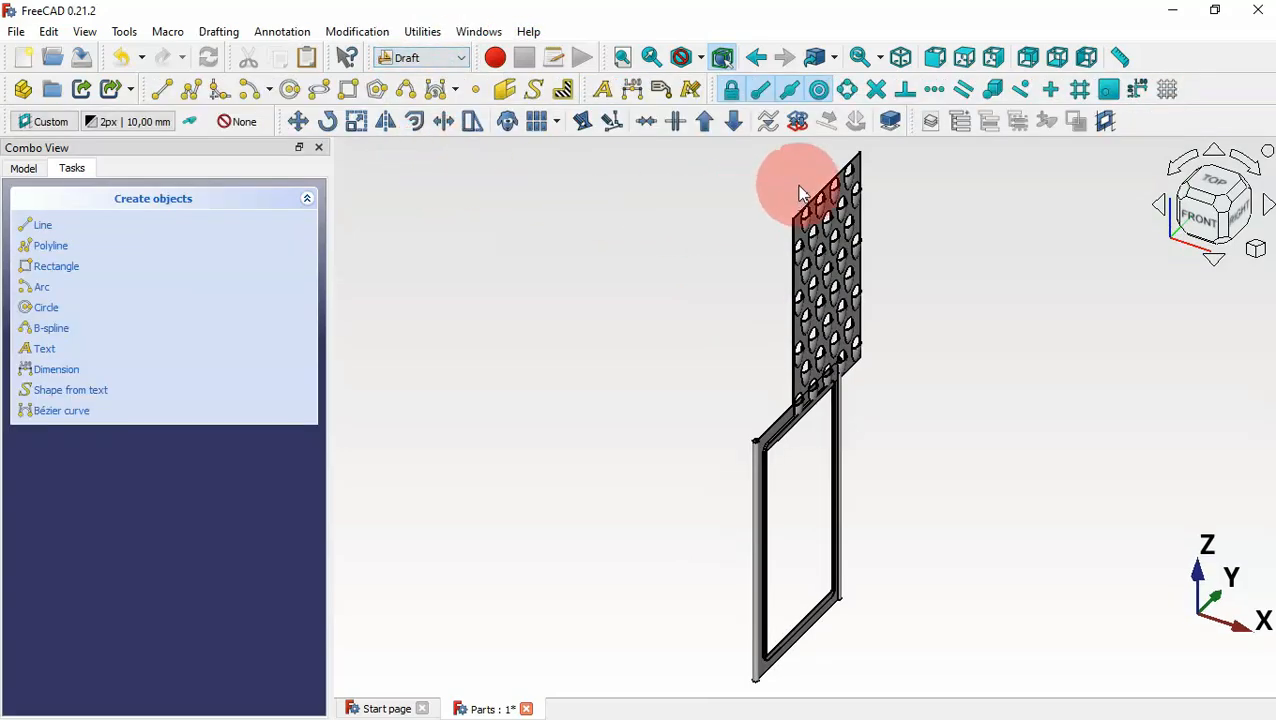
scroll(803, 197, up, 5)
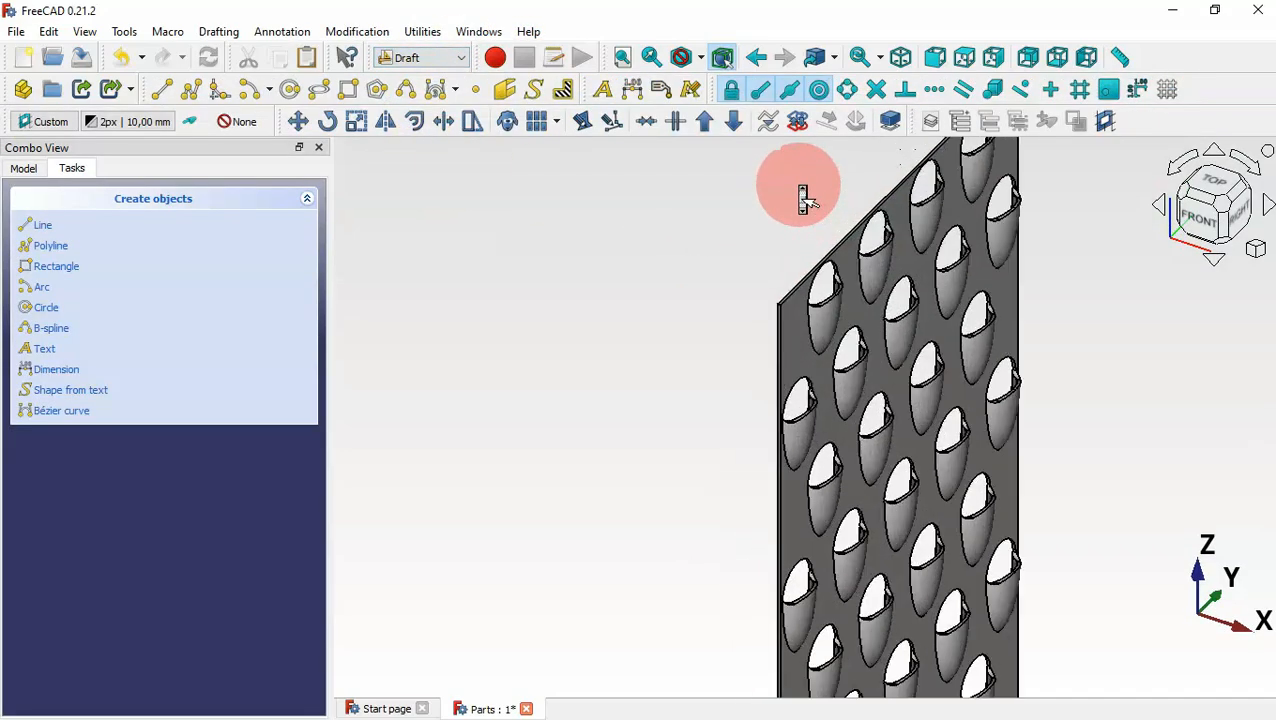
click(35, 170)
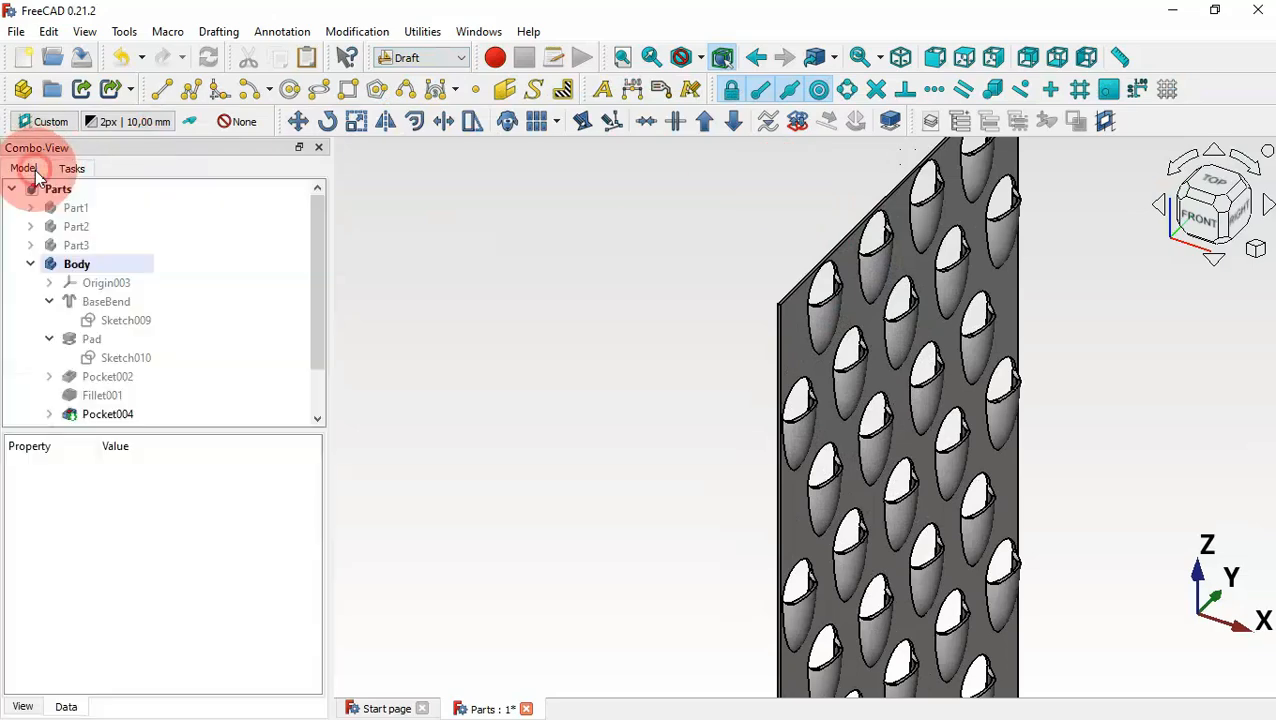
click(799, 334)
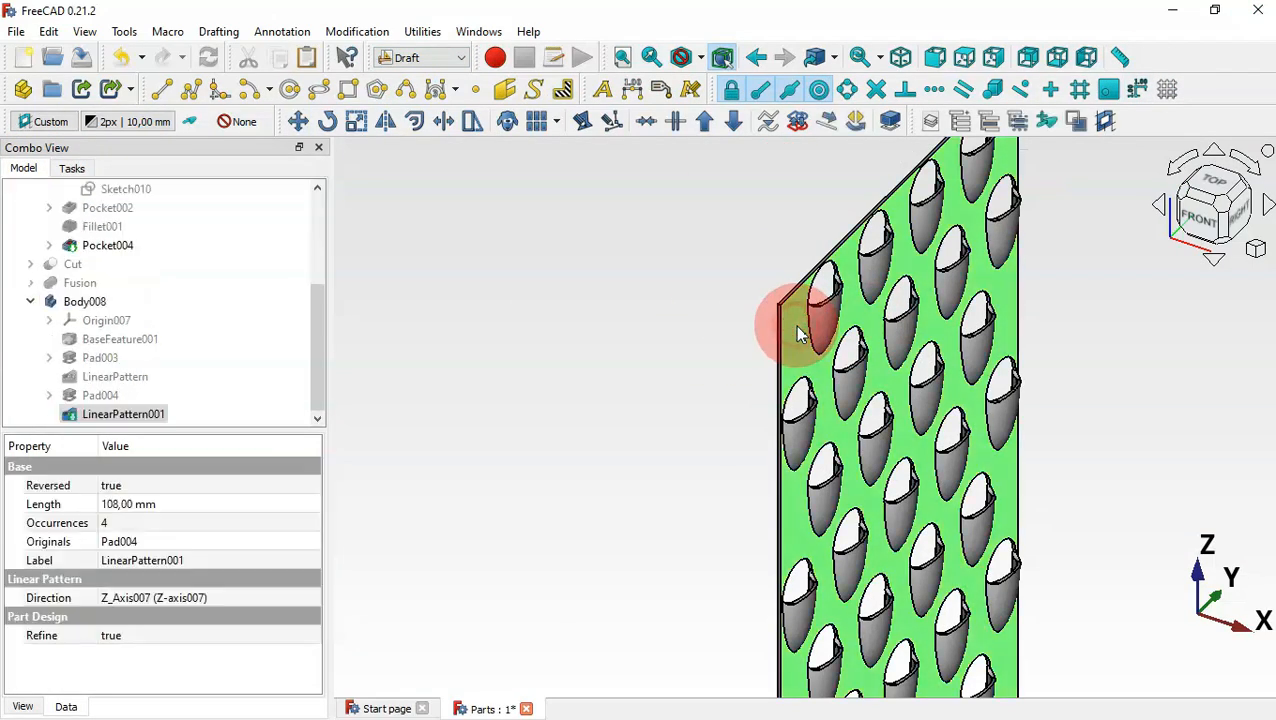
click(125, 302)
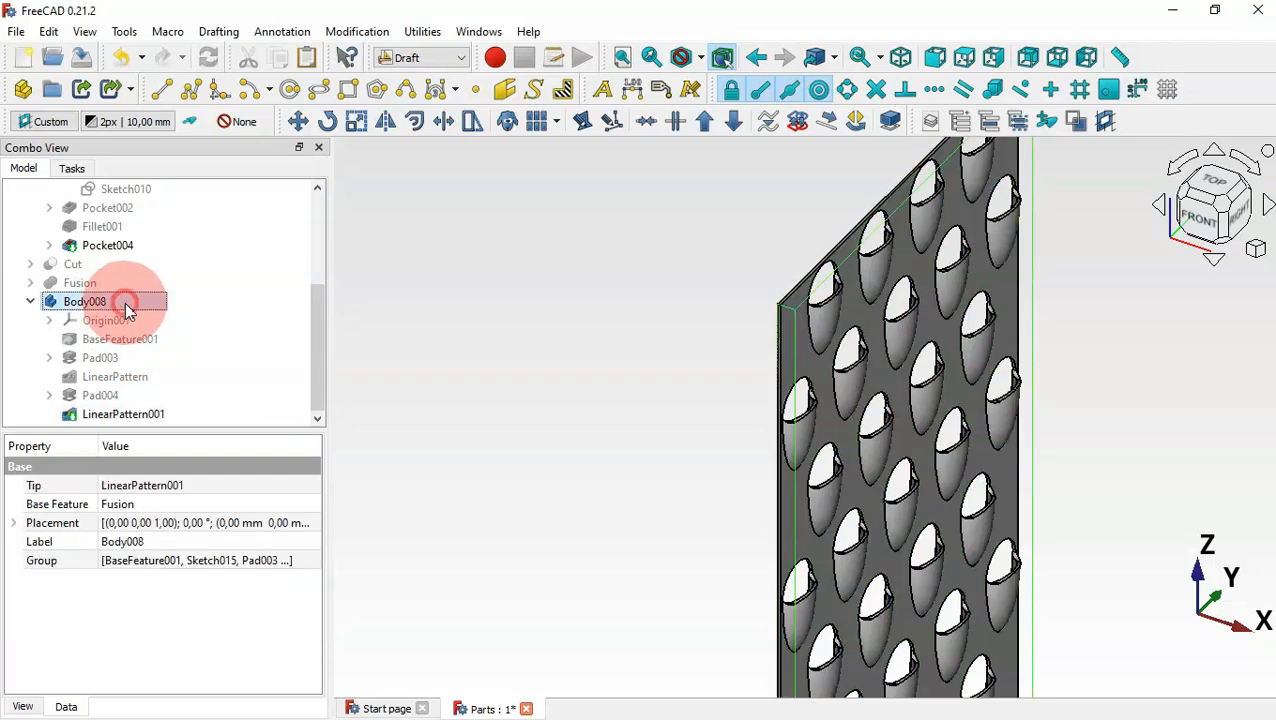
click(298, 128)
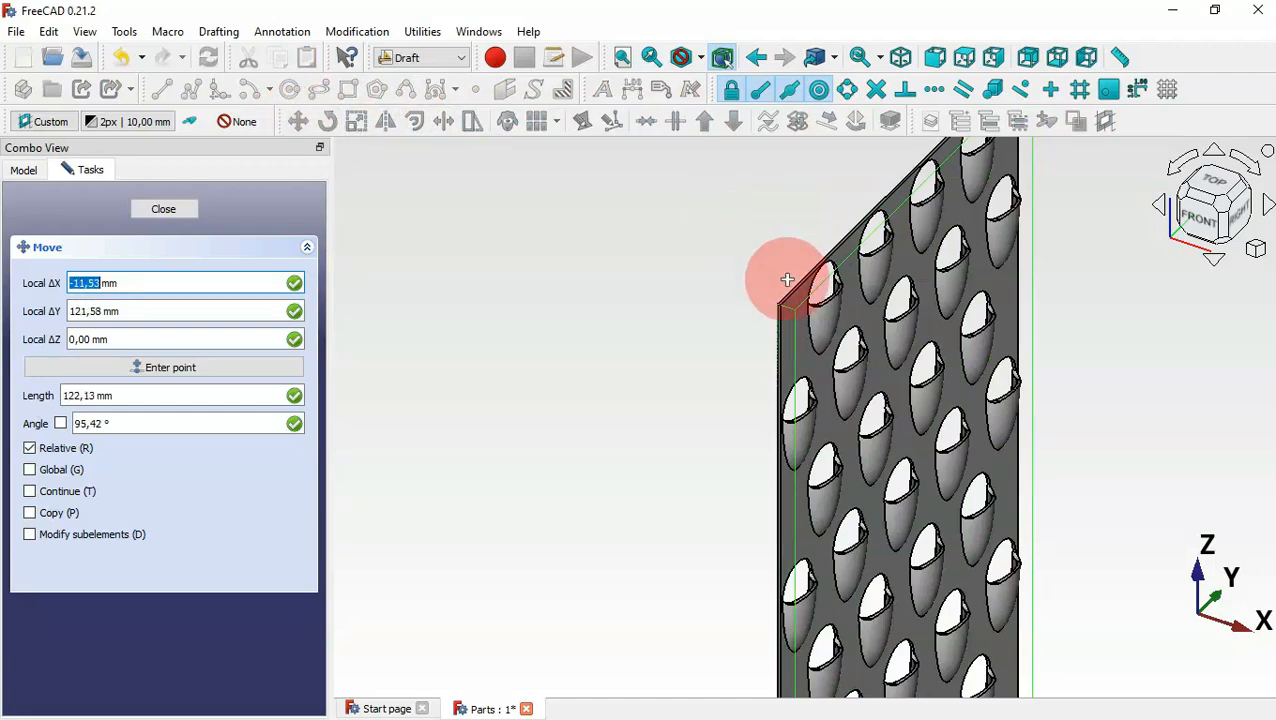
scroll(787, 280, up, 3)
click(770, 352)
scroll(715, 195, down, 5)
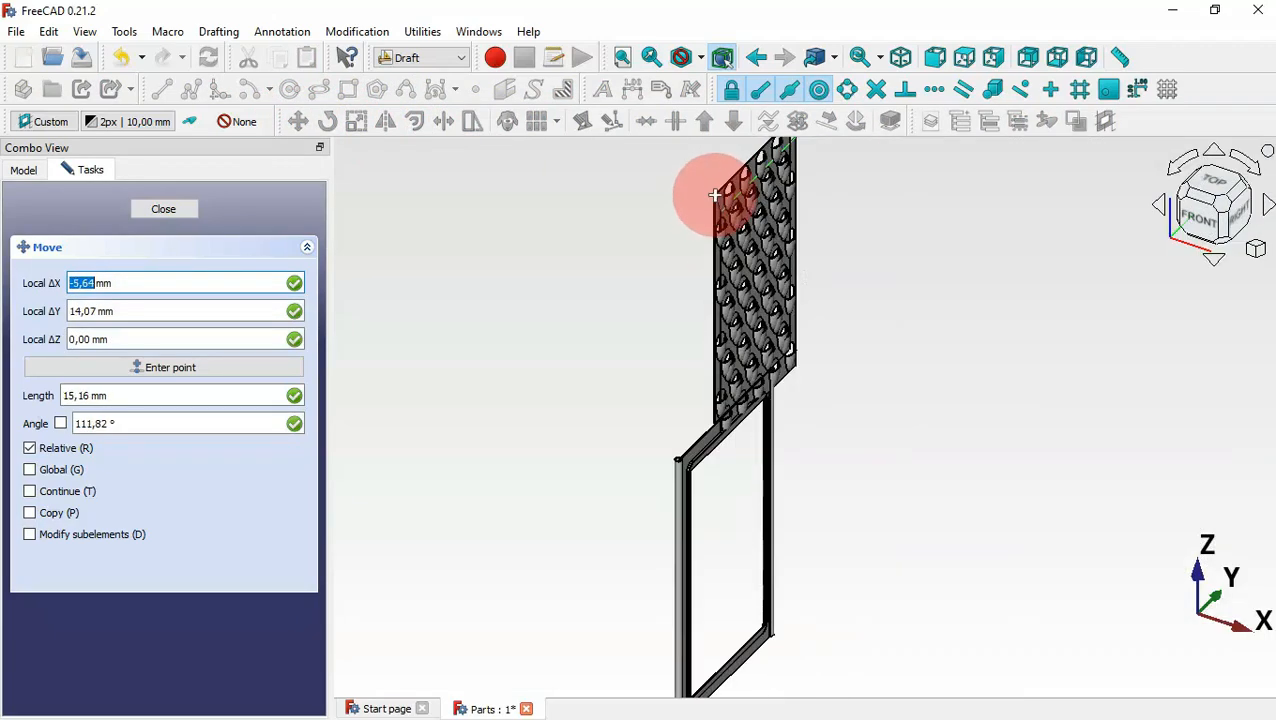
scroll(715, 500, up, 2)
scroll(712, 500, up, 5)
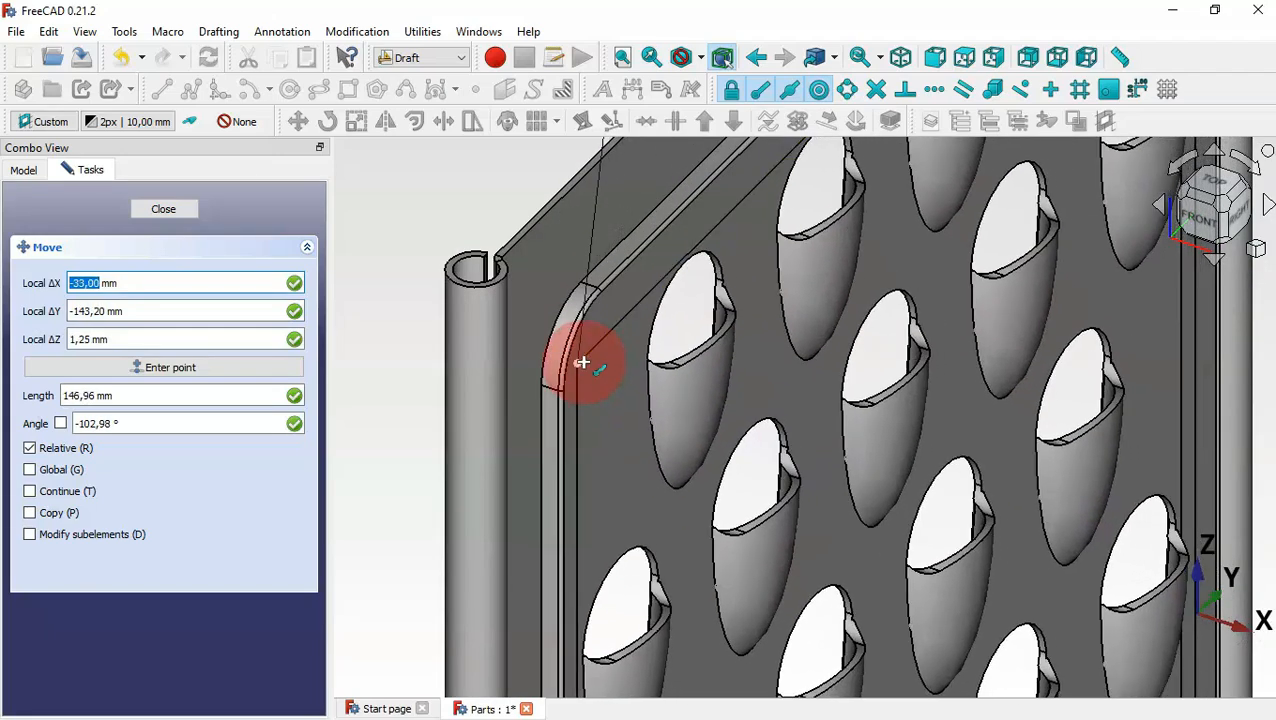
click(582, 362)
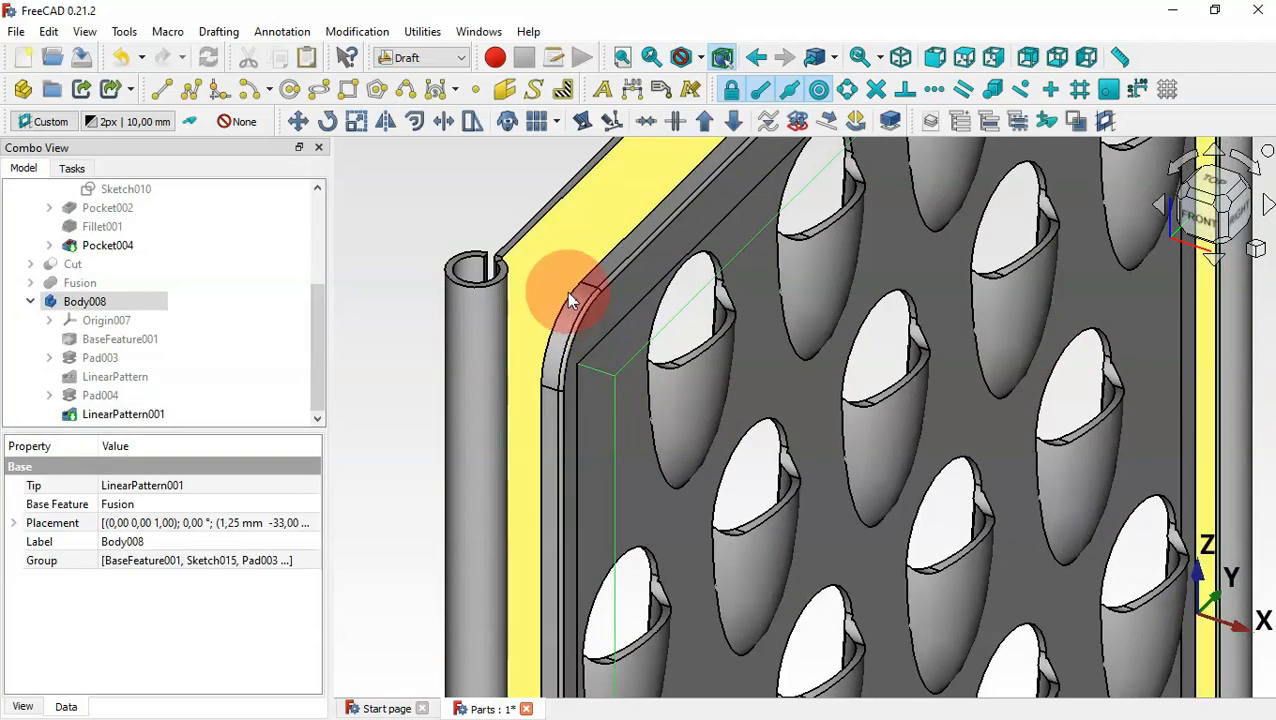
key(v)
key(f)
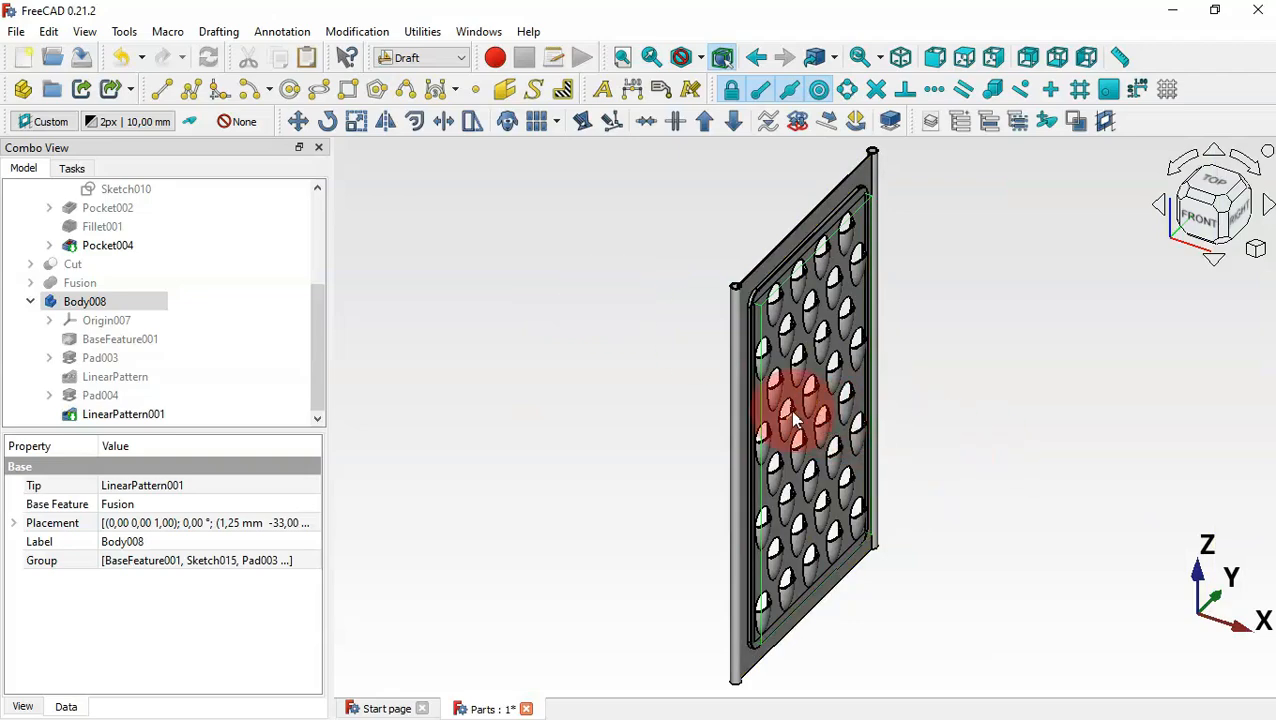
In the Part workbench, fuse the framed panel (Body) and the louver sheet (Body008) into a single solid
click(420, 68)
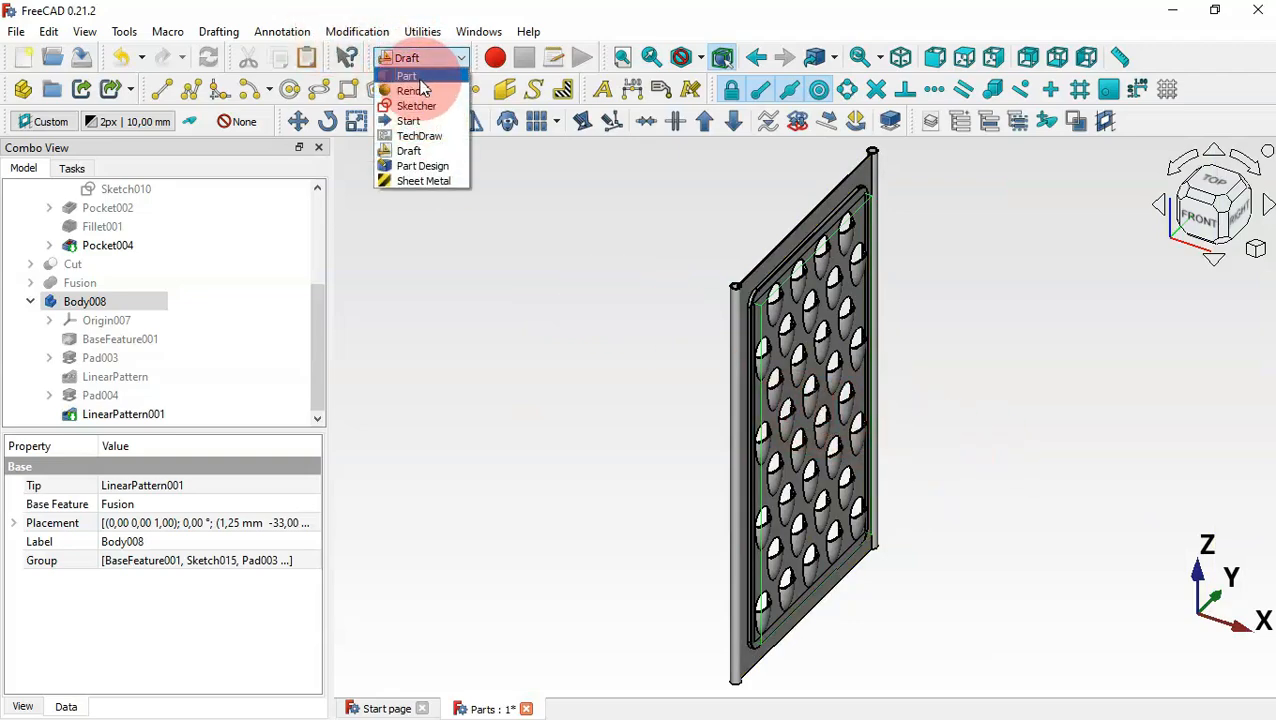
click(421, 80)
middle_drag(1101, 522, 1010, 486)
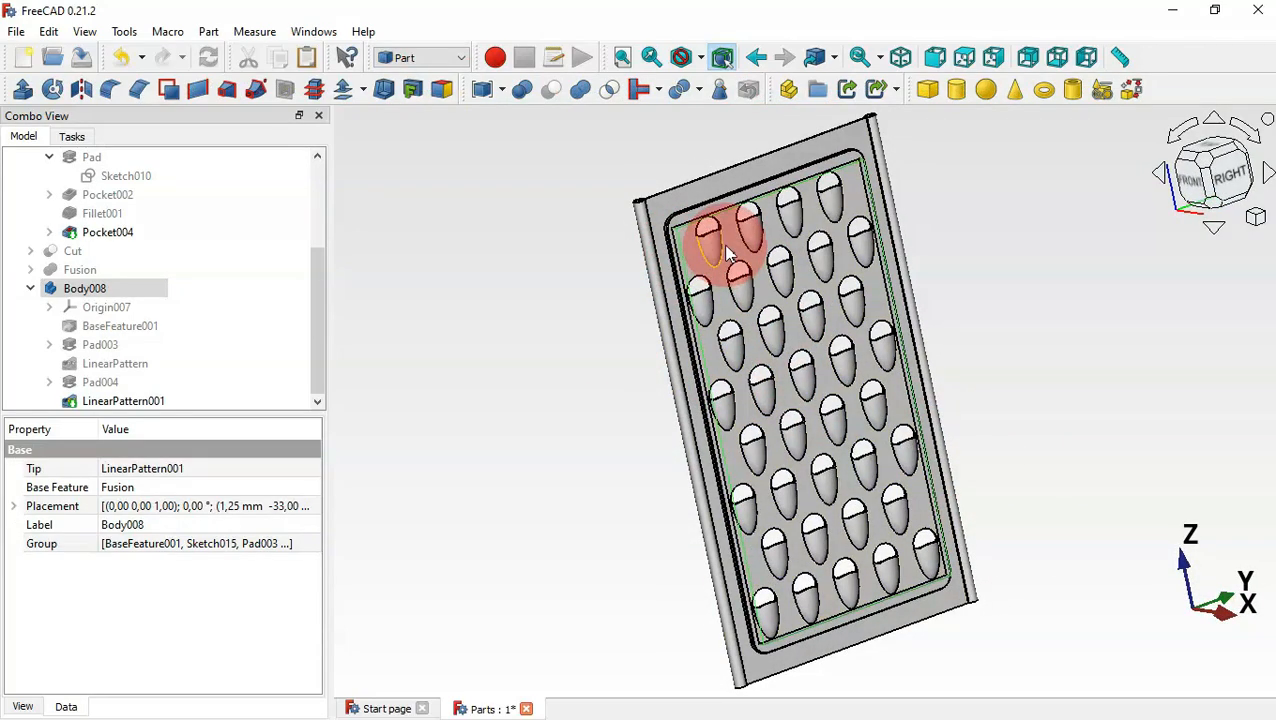
drag(311, 310, 317, 205)
click(30, 157)
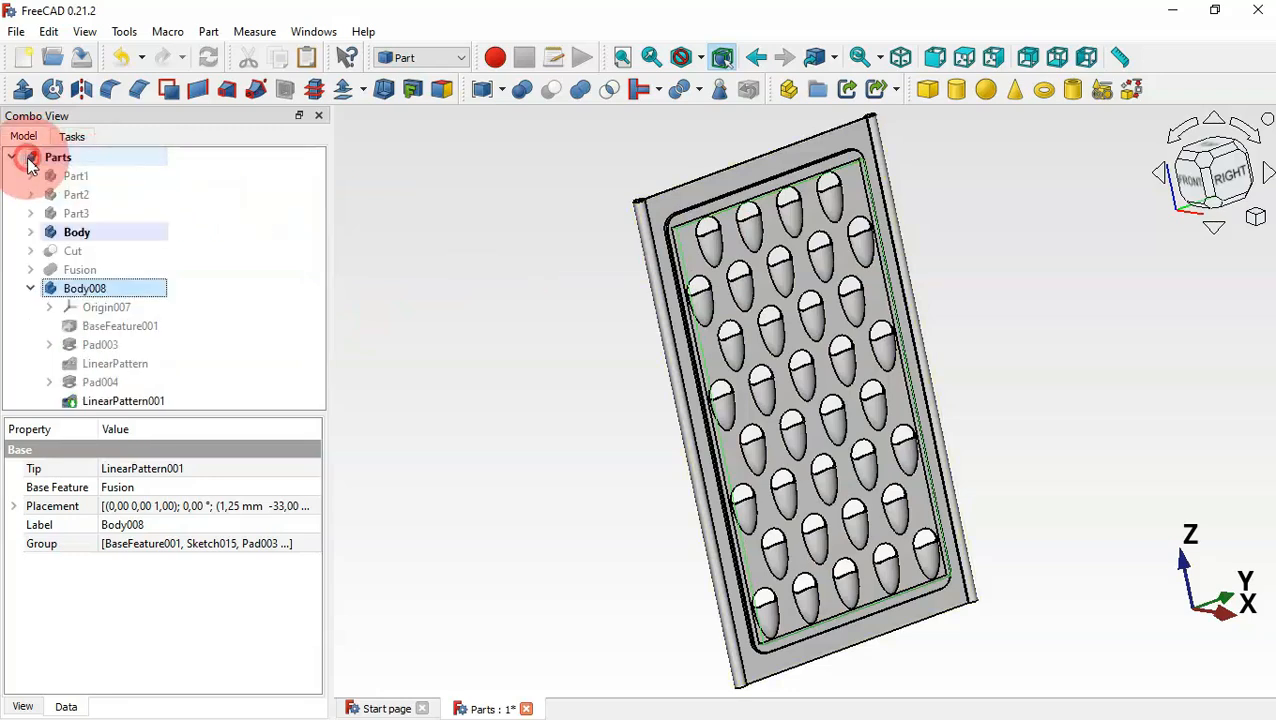
click(35, 290)
click(98, 236)
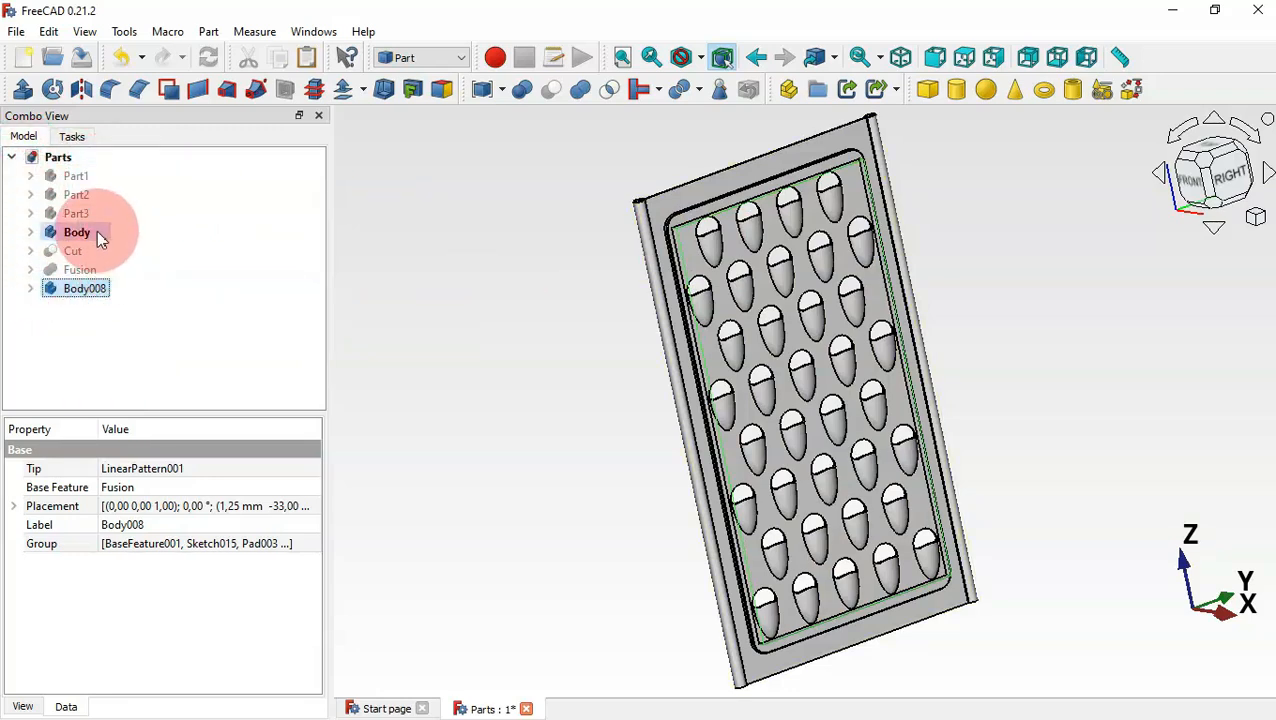
ctrl+click(80, 289)
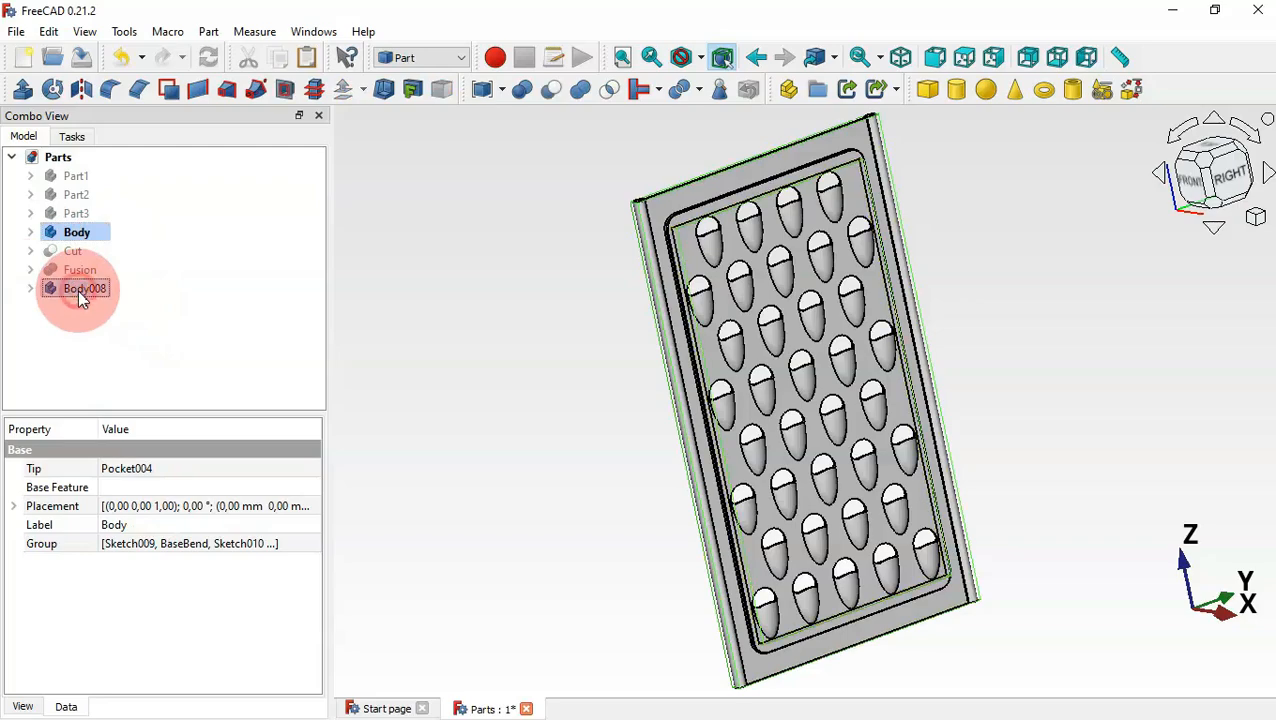
click(584, 91)
middle_drag(1210, 288, 1138, 292)
click(485, 296)
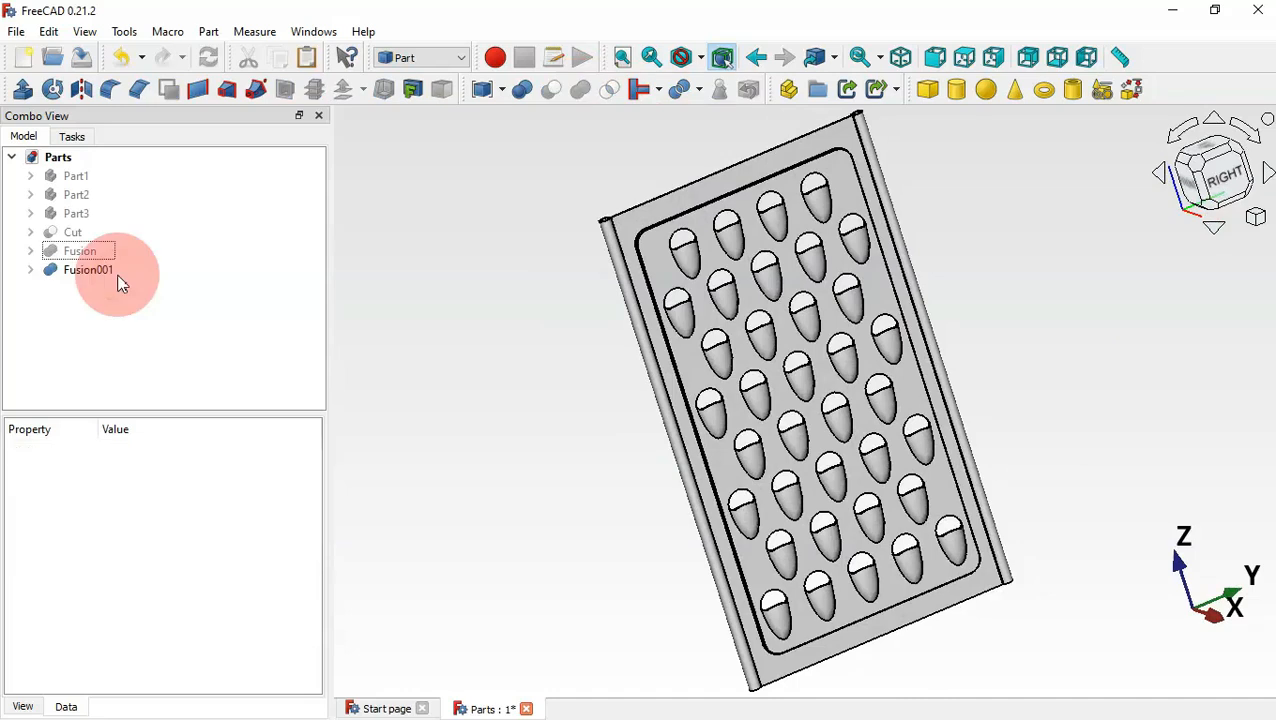
Rename the fused panel as Part4
double_click(98, 272)
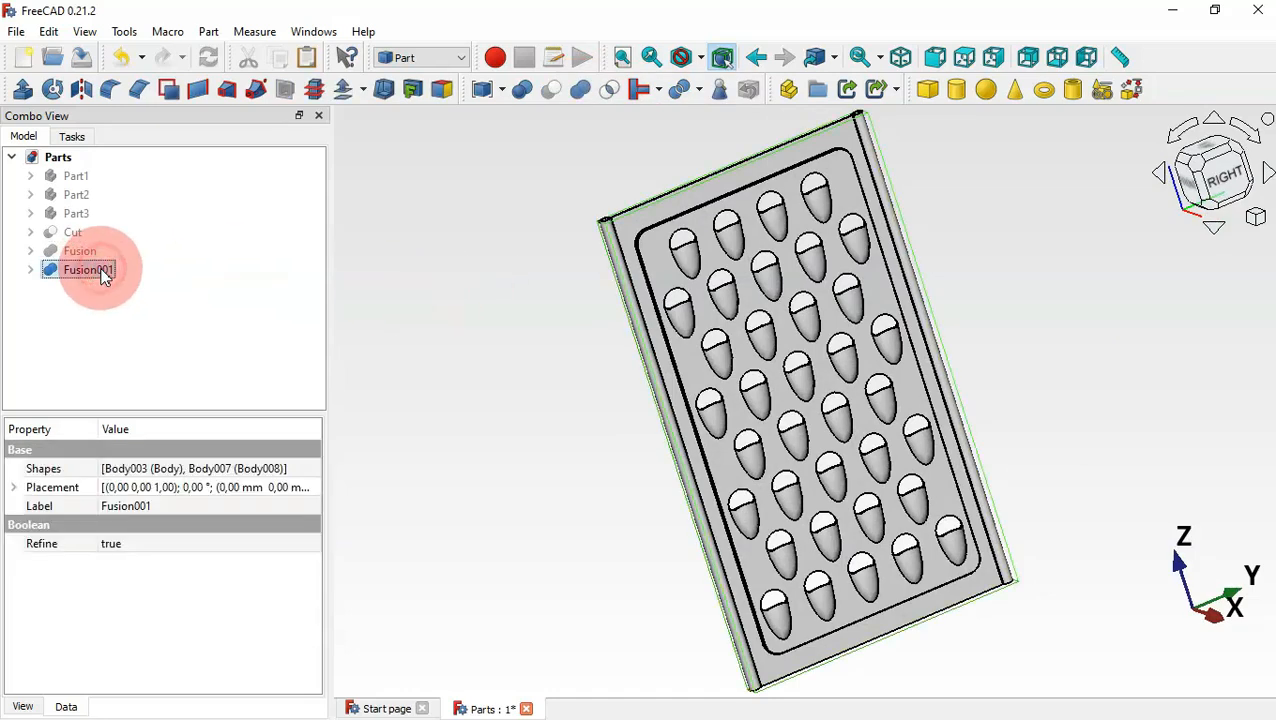
text(Part4)
key(Return)
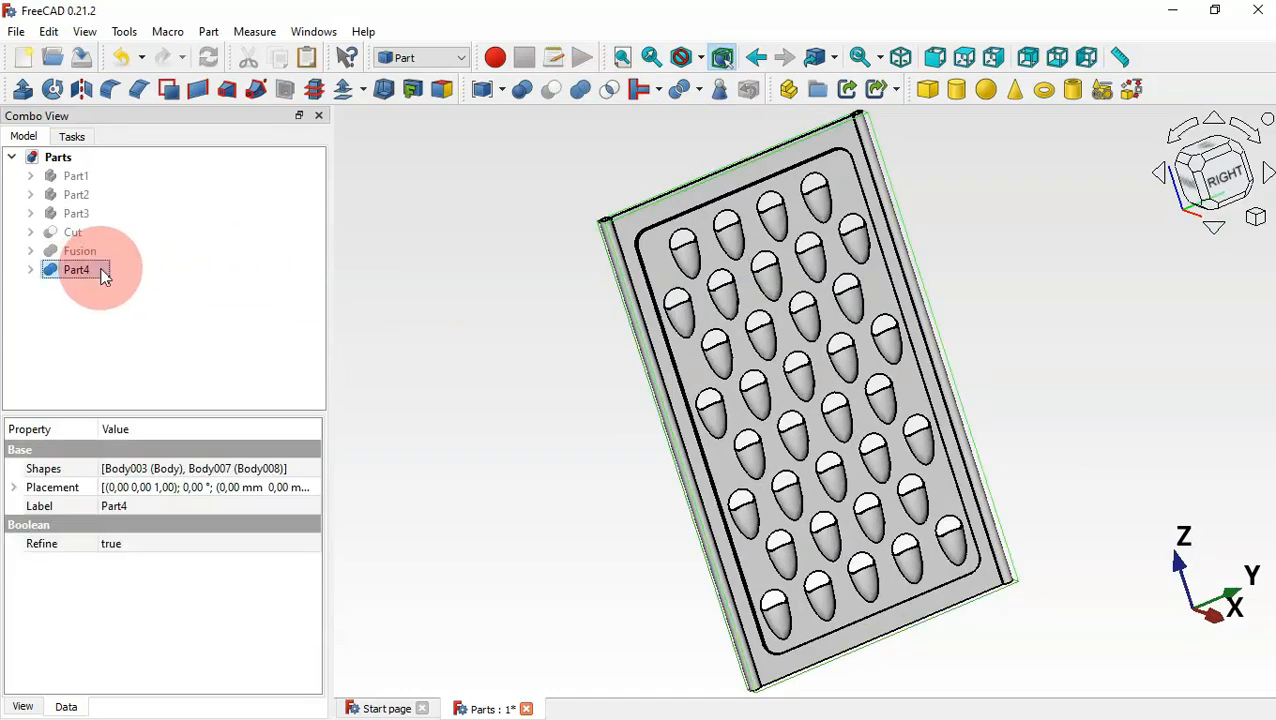
click(345, 283)
Show the hidden Part1, Part2 and Part3 together with Part4 and inspect the complete grater from several angles
key(0)
click(66, 179)
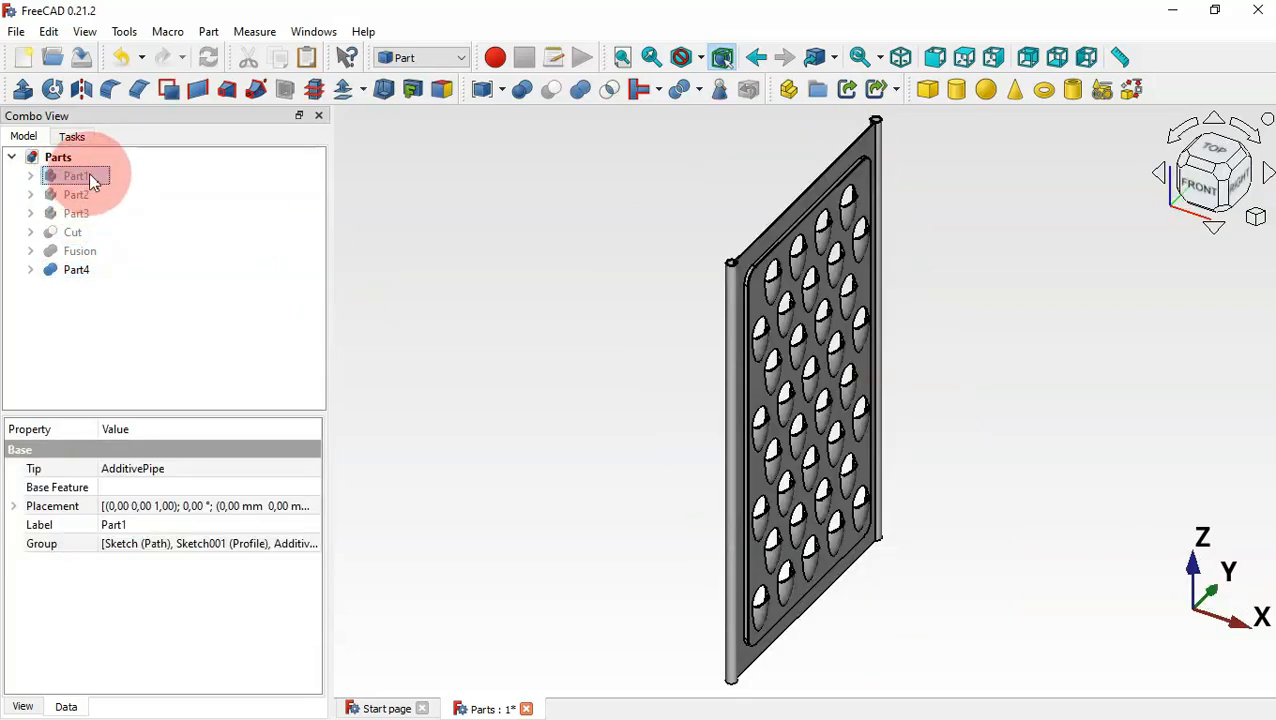
ctrl+click(93, 197)
ctrl+click(90, 215)
key(space)
click(1020, 400)
click(622, 57)
middle_drag(1020, 400, 917, 421)
middle_drag(615, 435, 747, 456)
middle_drag(601, 453, 740, 485)
middle_drag(988, 470, 940, 450)
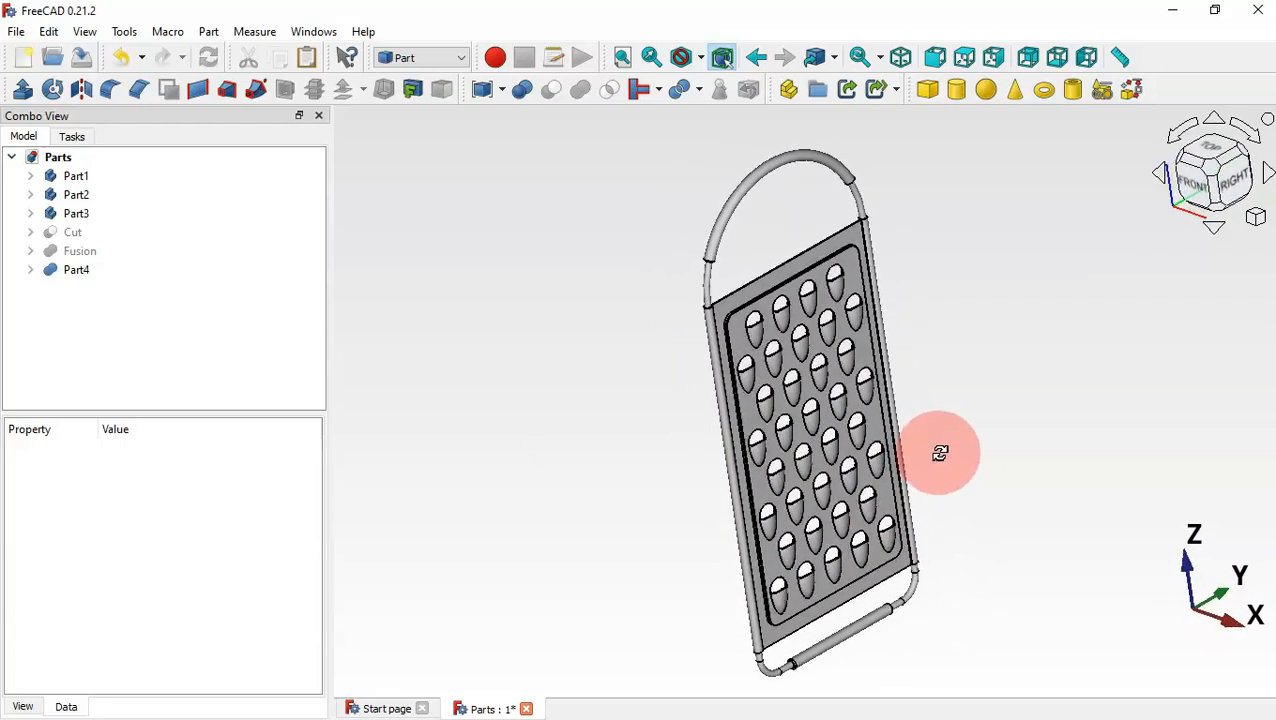